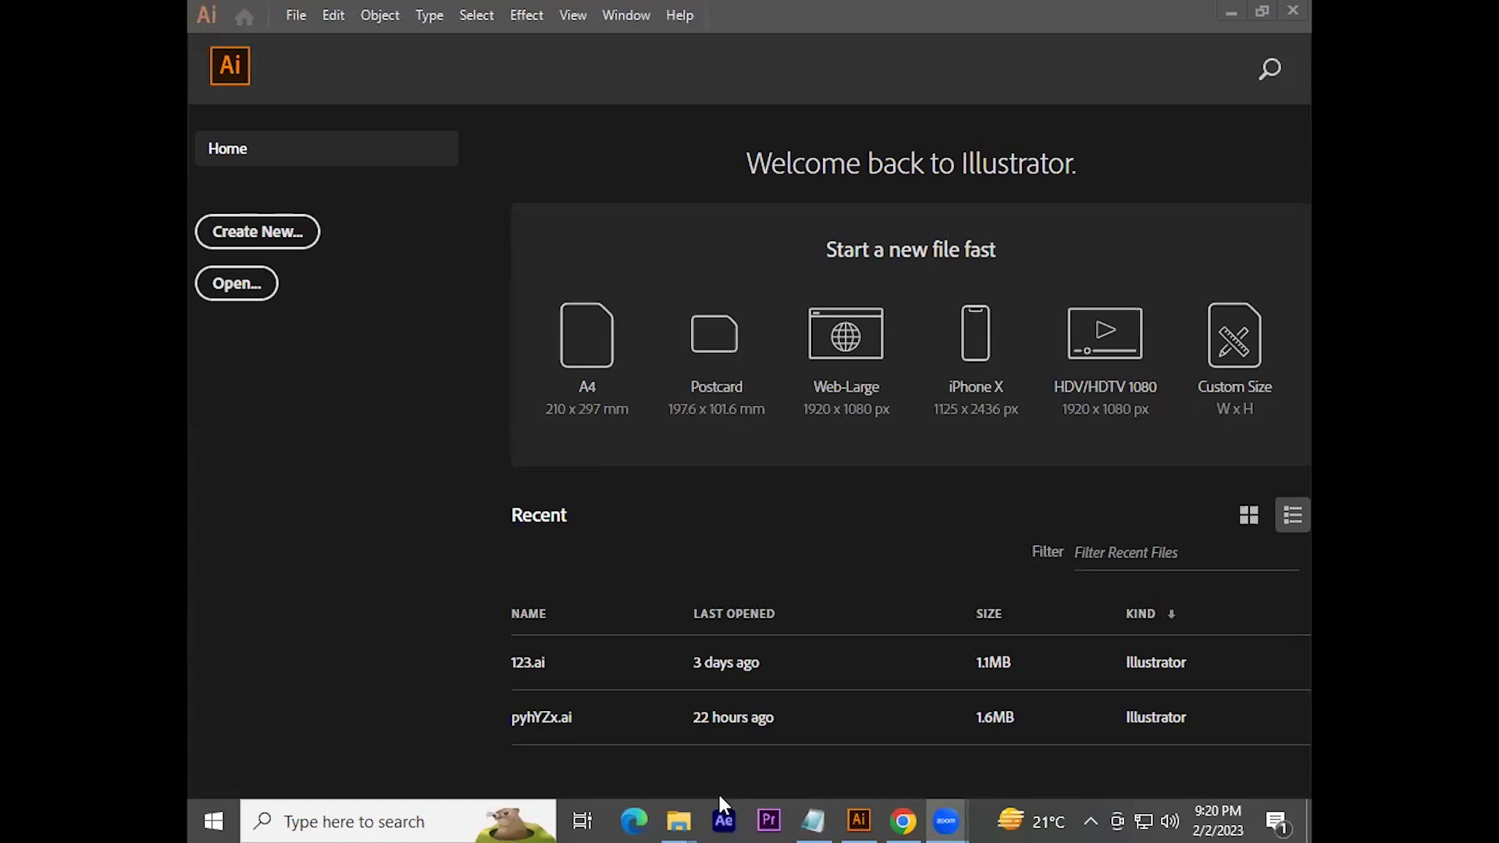
# Step: Start a new Art & Illustration document named '123'
pyautogui.click(859, 817)
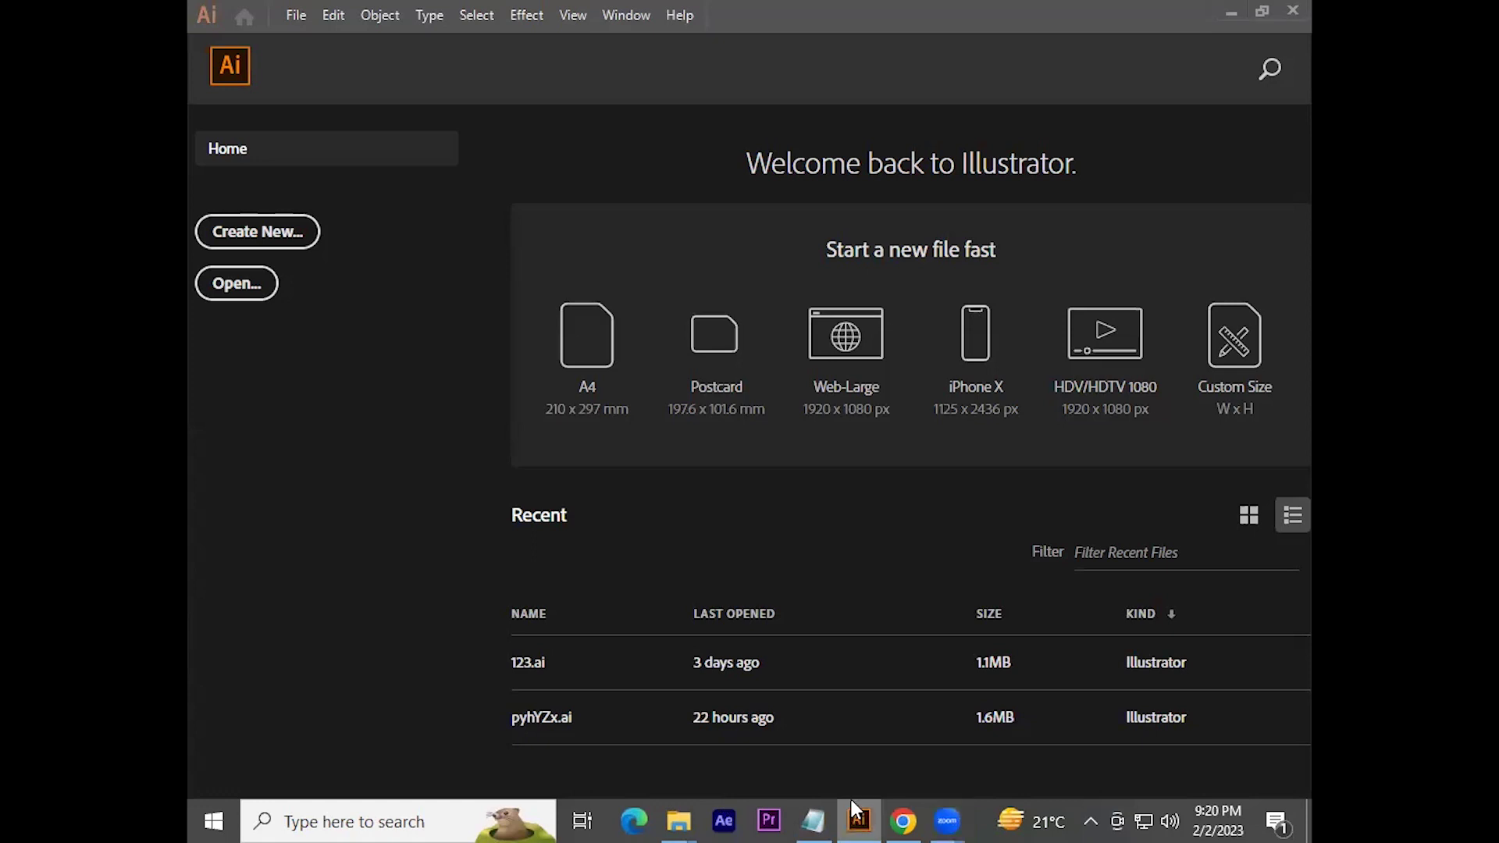
pyautogui.click(299, 234)
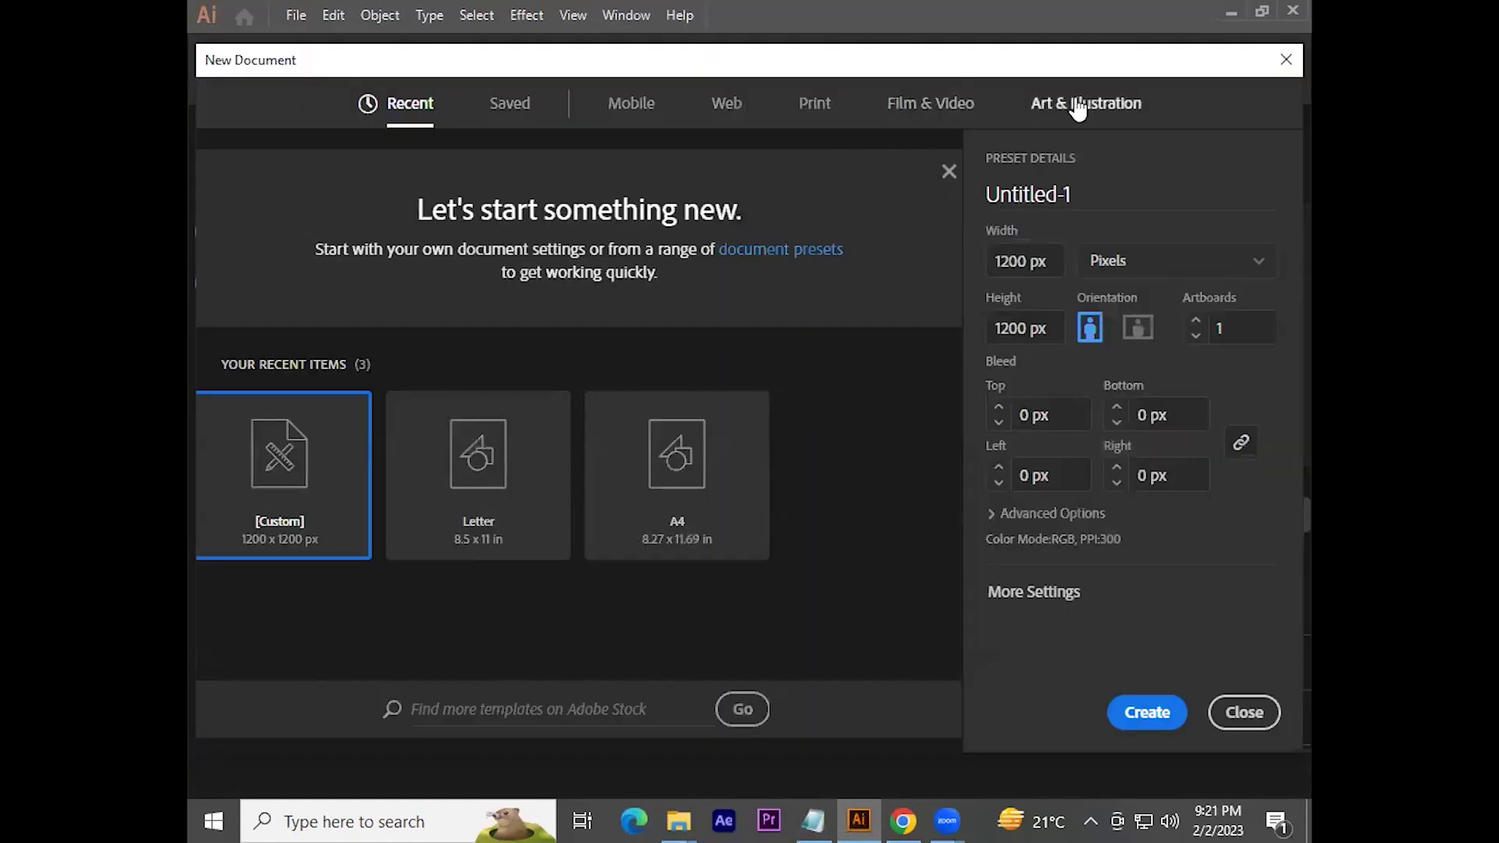
pyautogui.click(1079, 106)
pyautogui.moveTo(1078, 191); pyautogui.dragTo(943, 215)
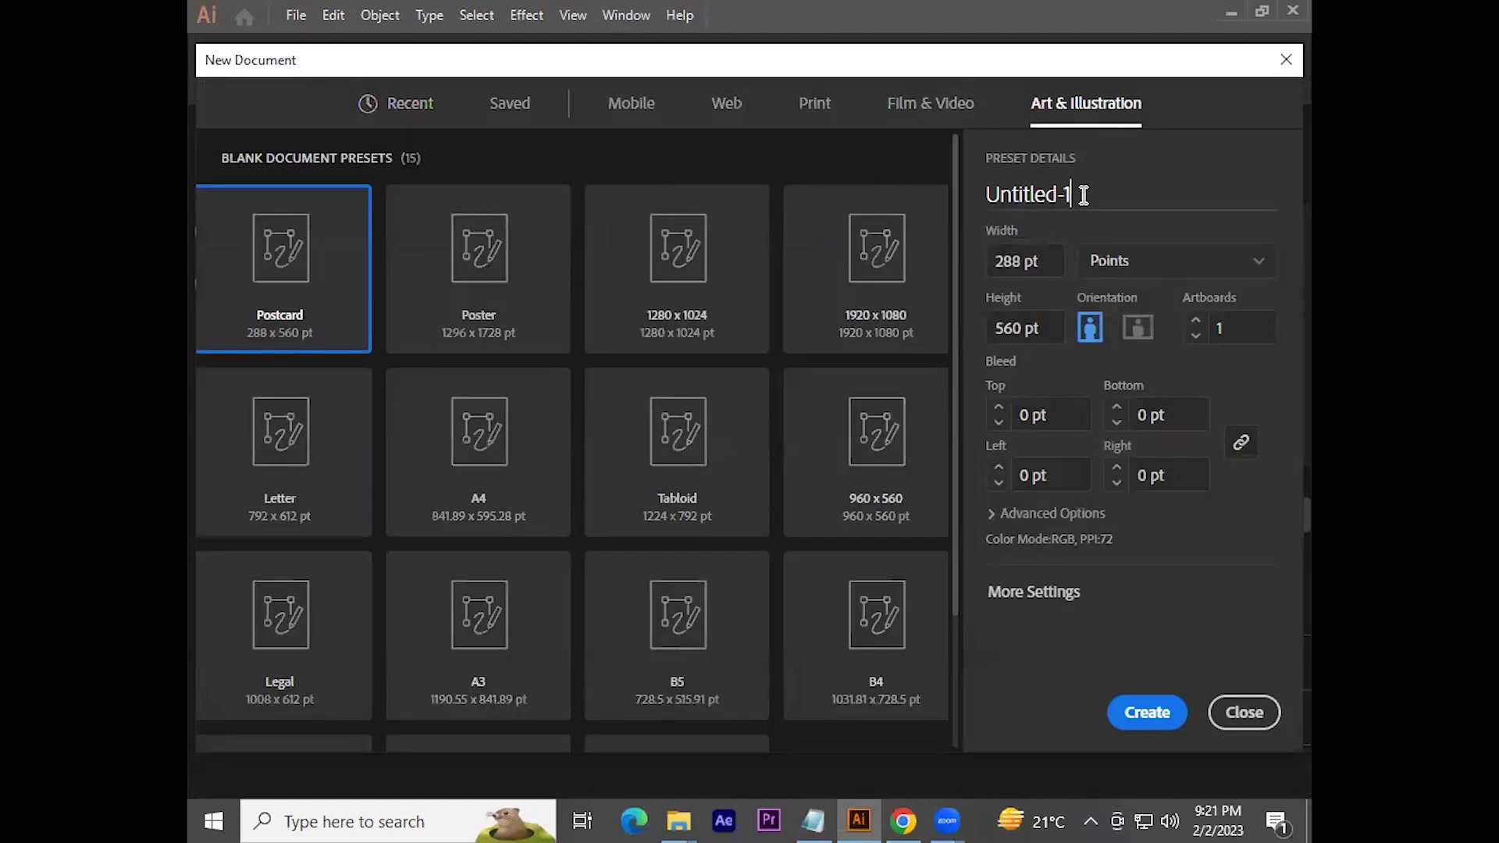
pyautogui.write('123')
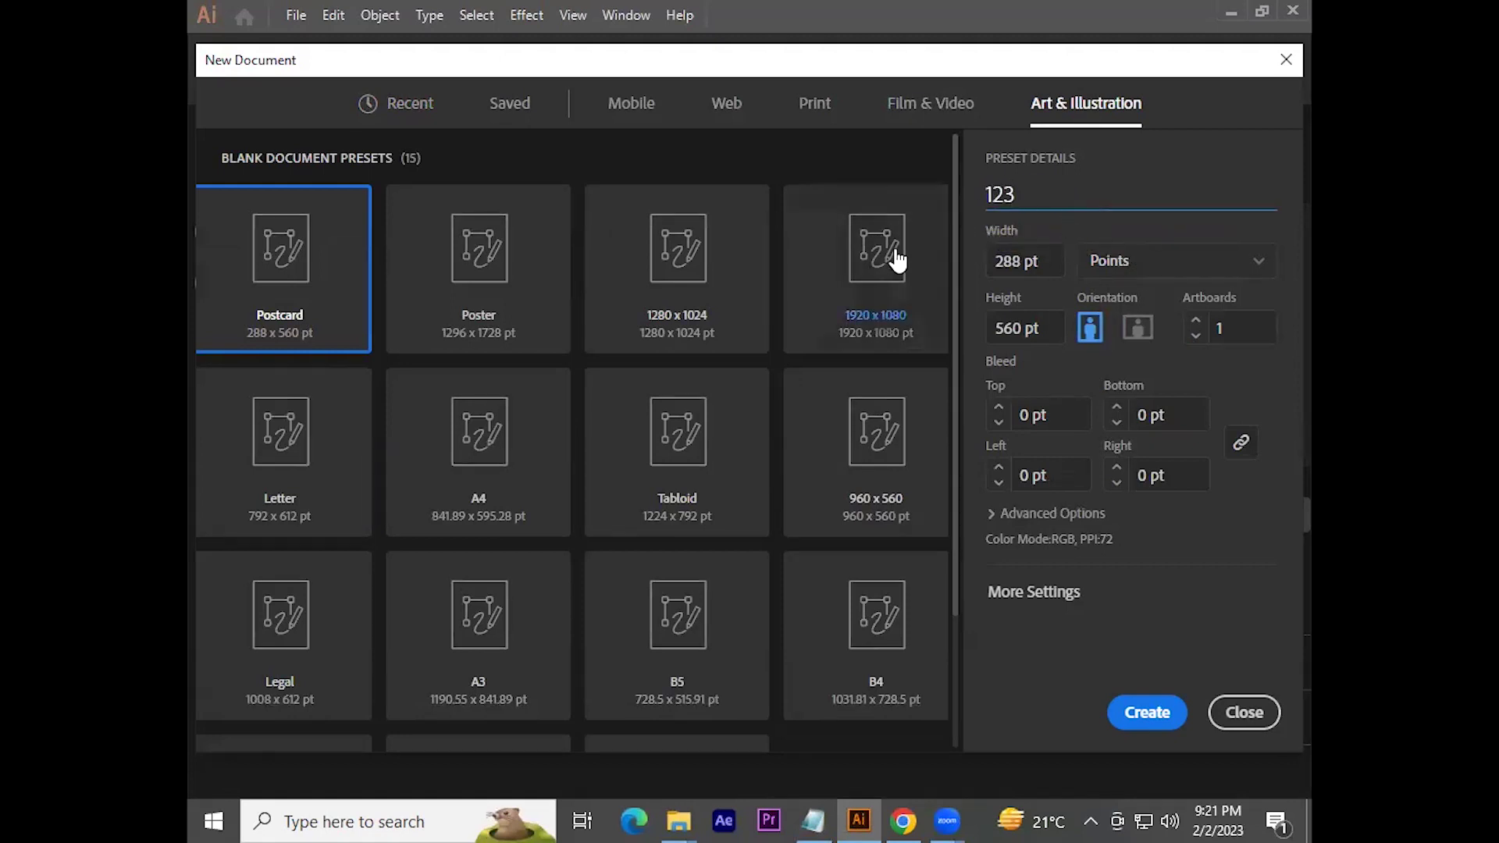
# Step: Set the document units to pixels and the size to 1200 × 1200 px
pyautogui.click(1137, 269)
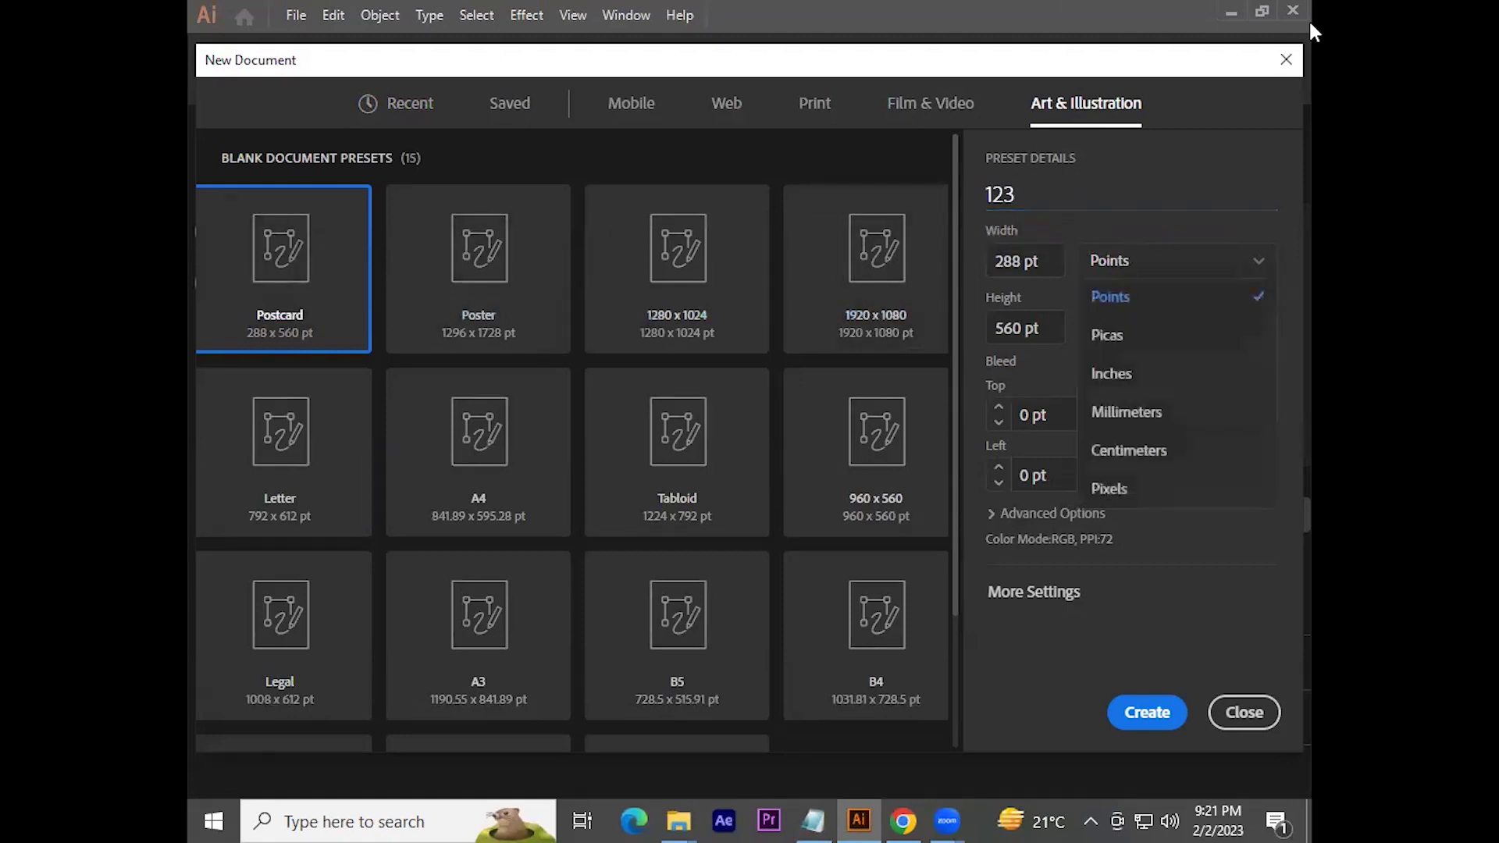
pyautogui.click(1142, 504)
pyautogui.click(1049, 250)
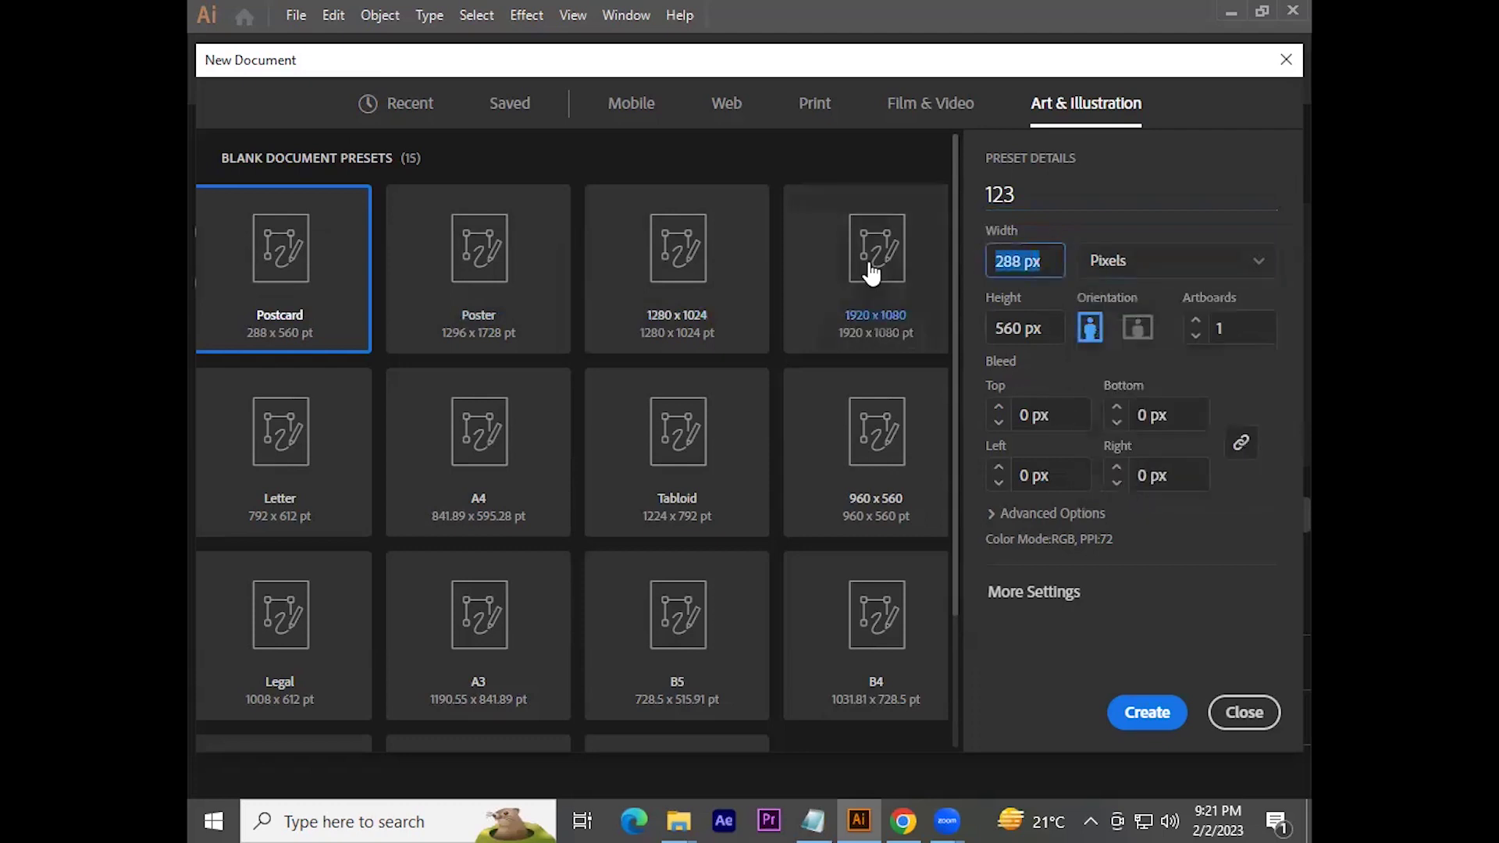
pyautogui.write('1920')
pyautogui.press('Tab')
pyautogui.write('120')
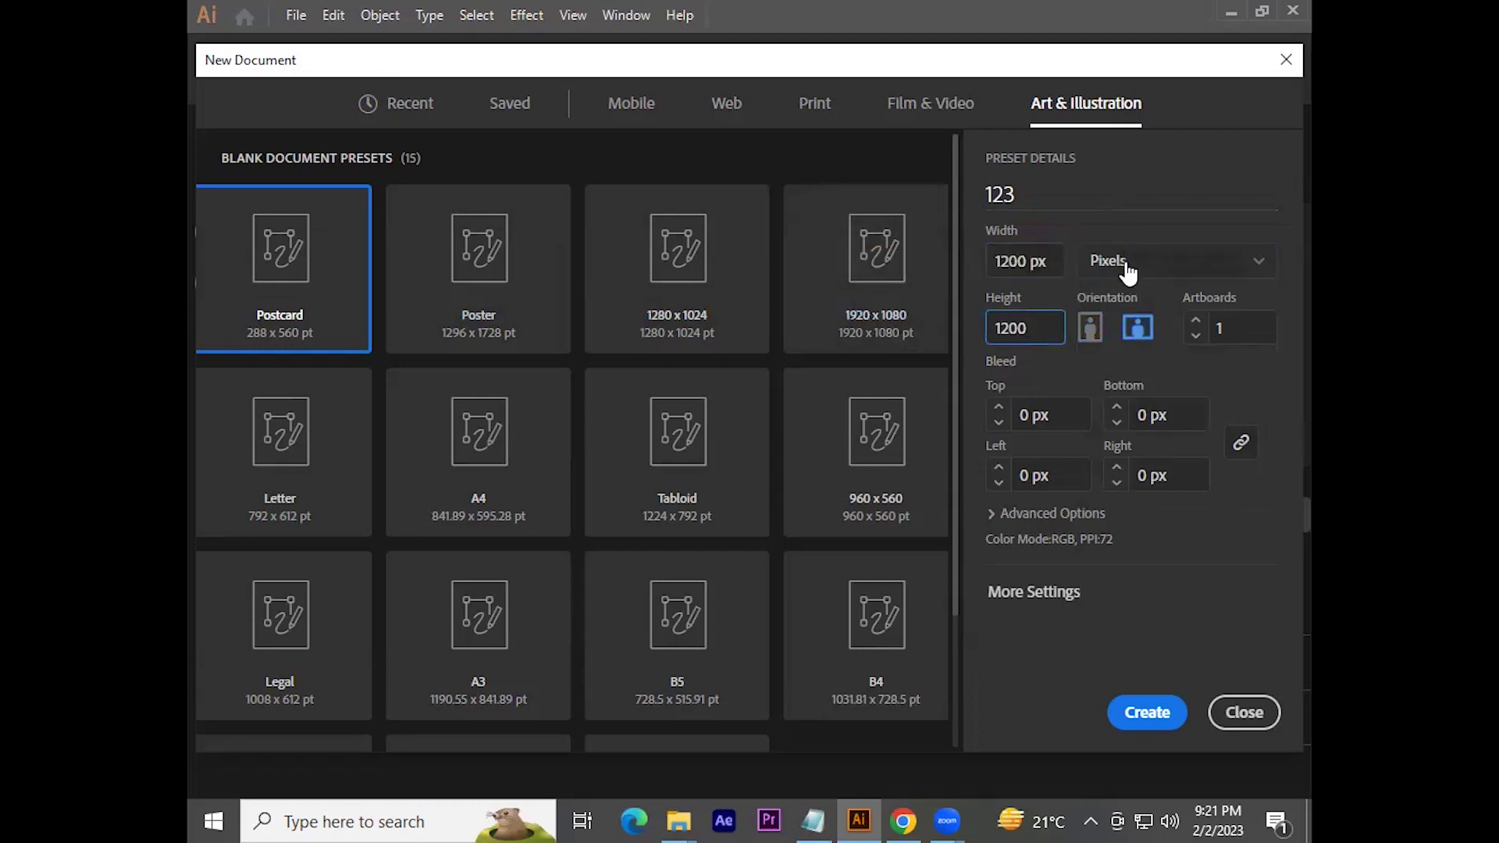
# Step: Keep RGB colour, set raster effects to High (300 ppi), and create the document
pyautogui.click(1032, 515)
pyautogui.click(1034, 476)
pyautogui.click(1044, 506)
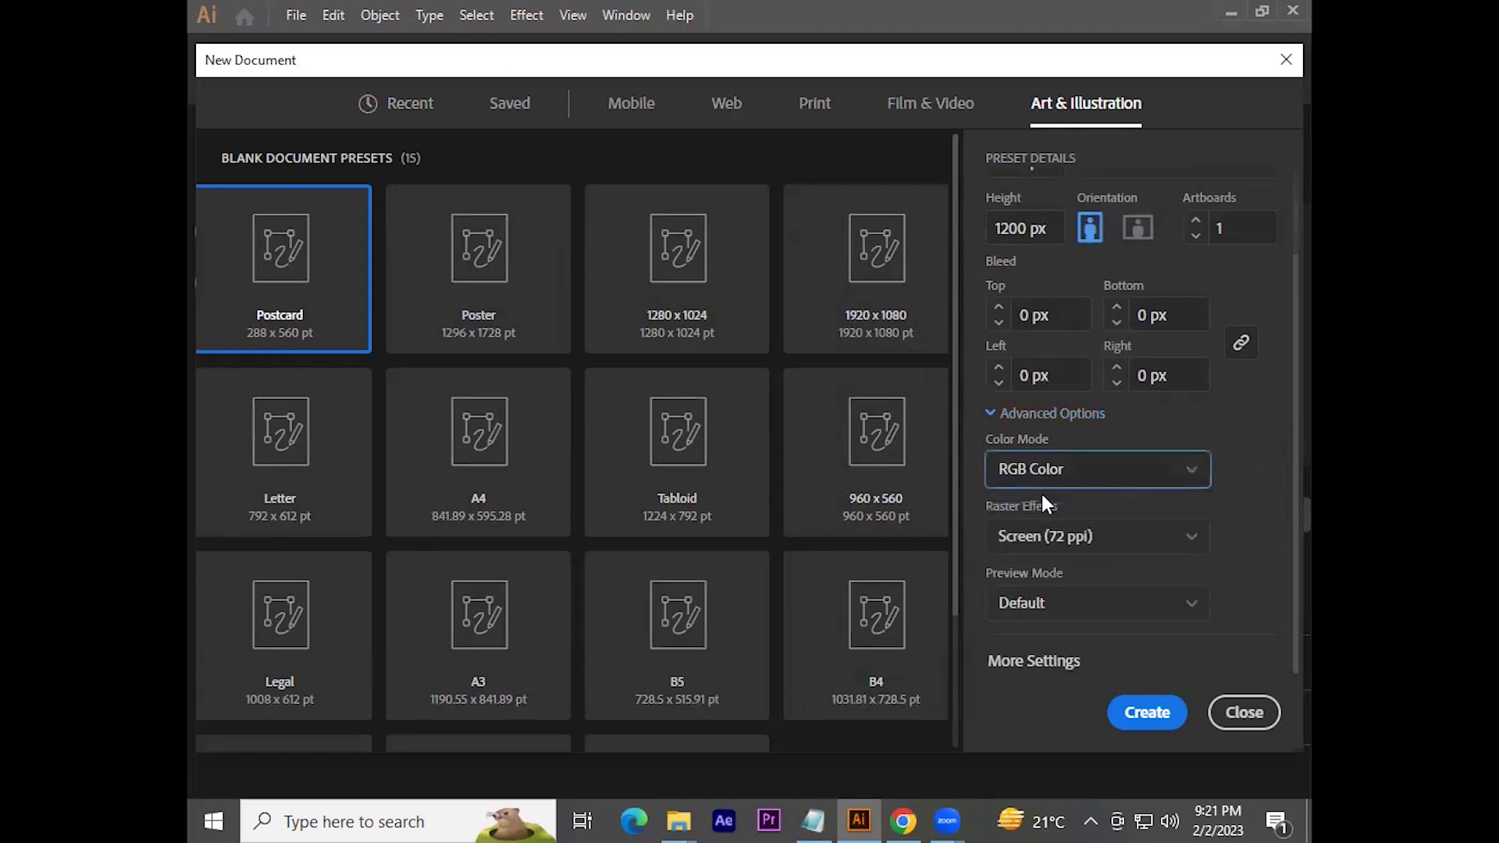
pyautogui.click(1057, 538)
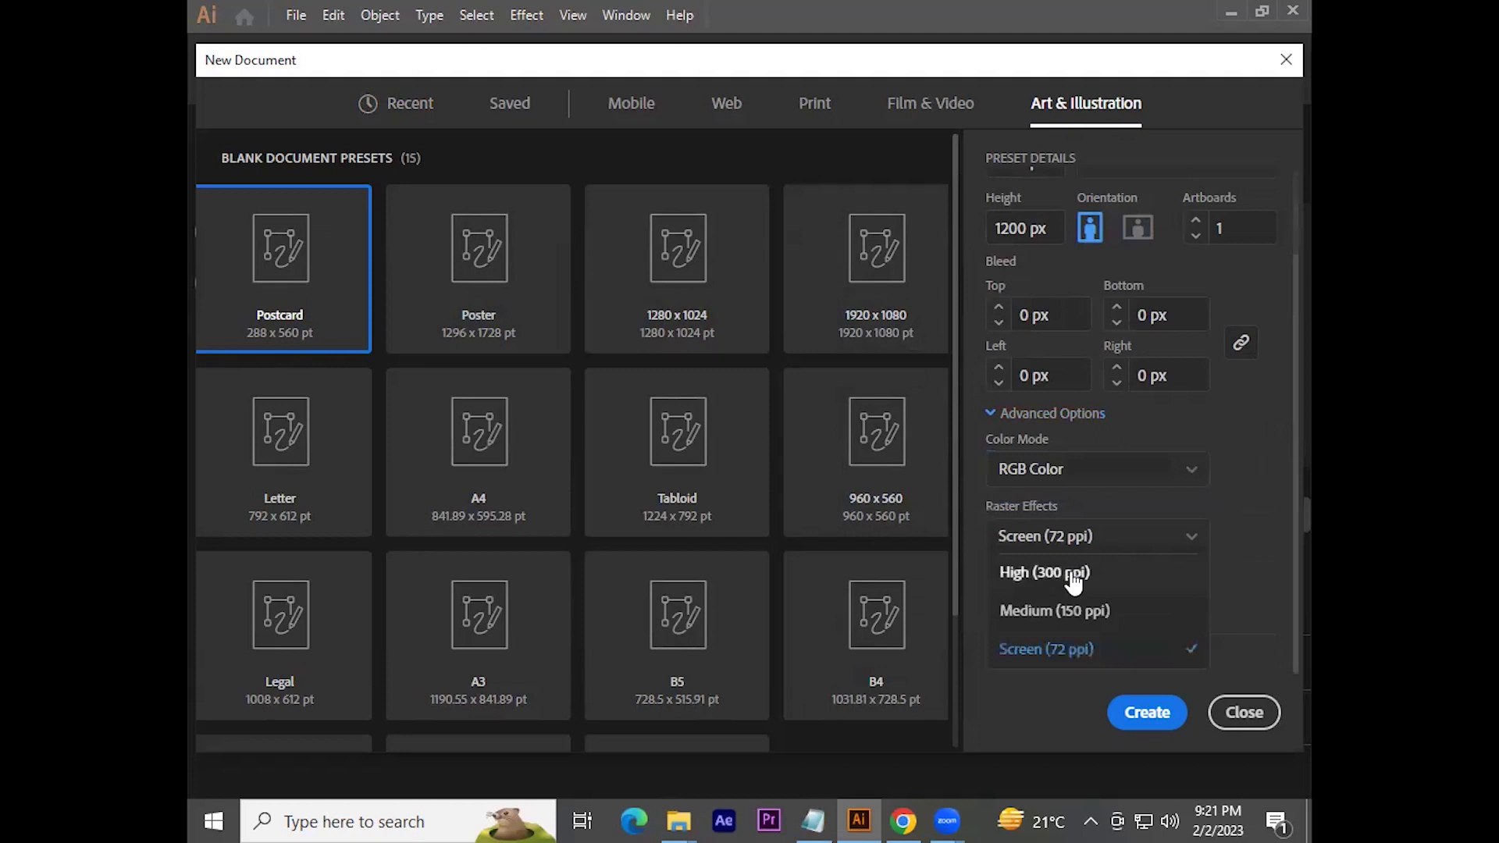
pyautogui.click(1074, 577)
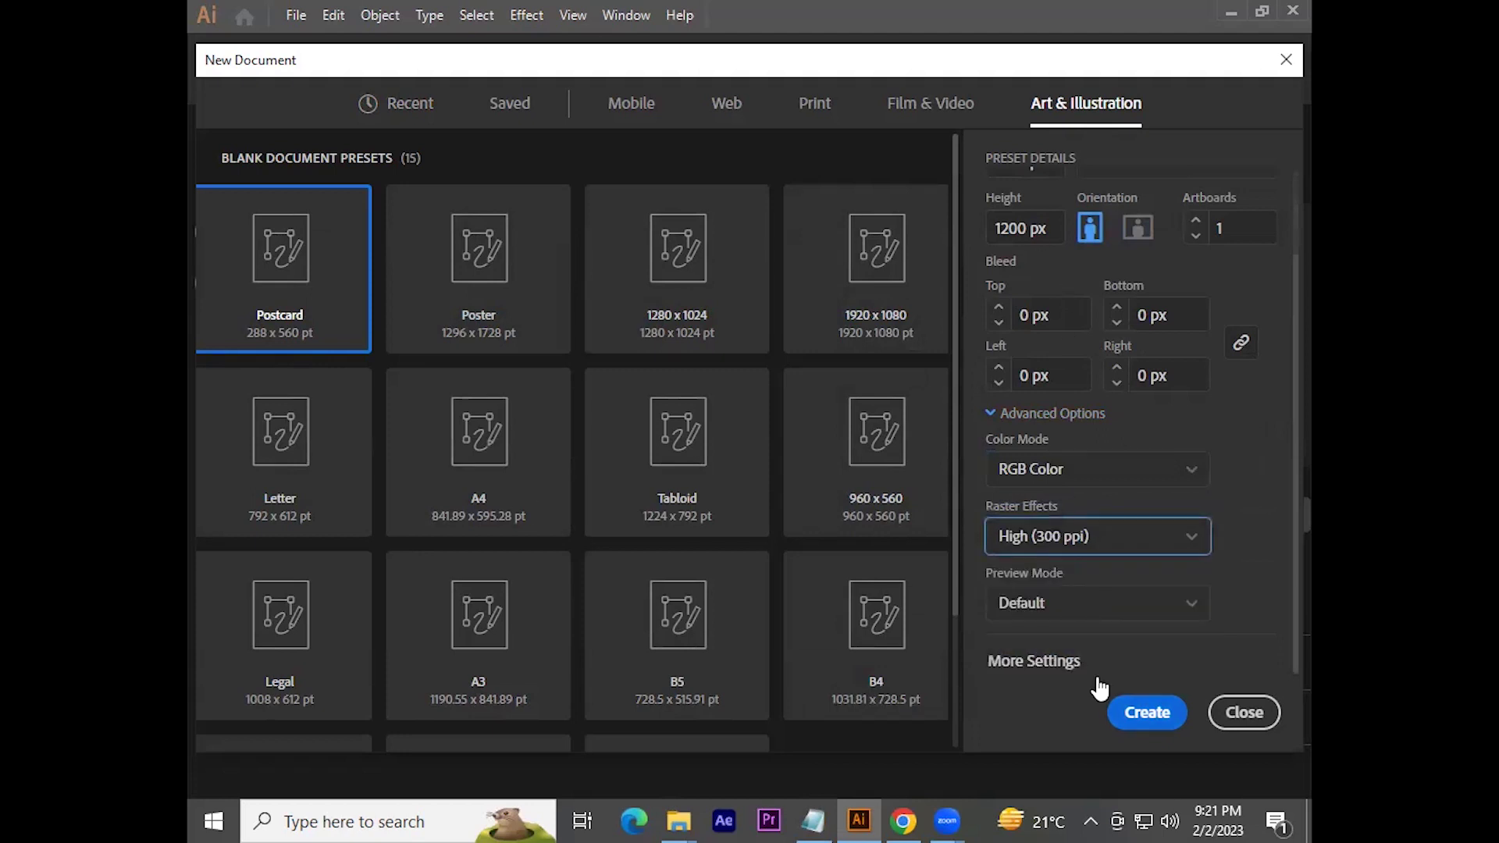
pyautogui.click(1100, 689)
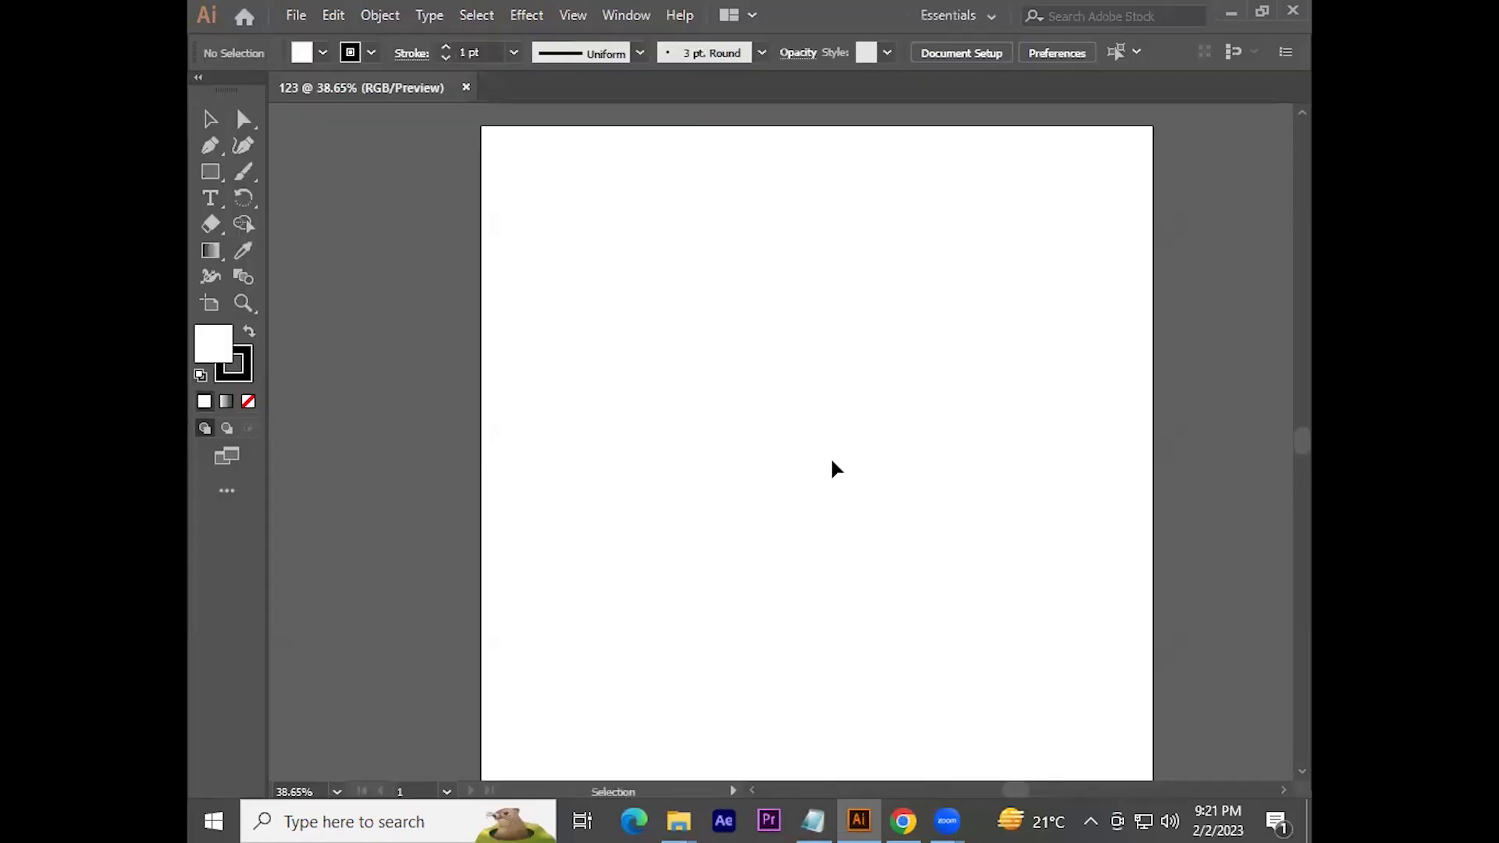
# Step: Reposition the artboard view and float the Tools panel left of the artboard
pyautogui.scroll(-1, 833, 468)
pyautogui.moveTo(937, 412); pyautogui.dragTo(844, 328)
pyautogui.scroll(-2, 847, 332)
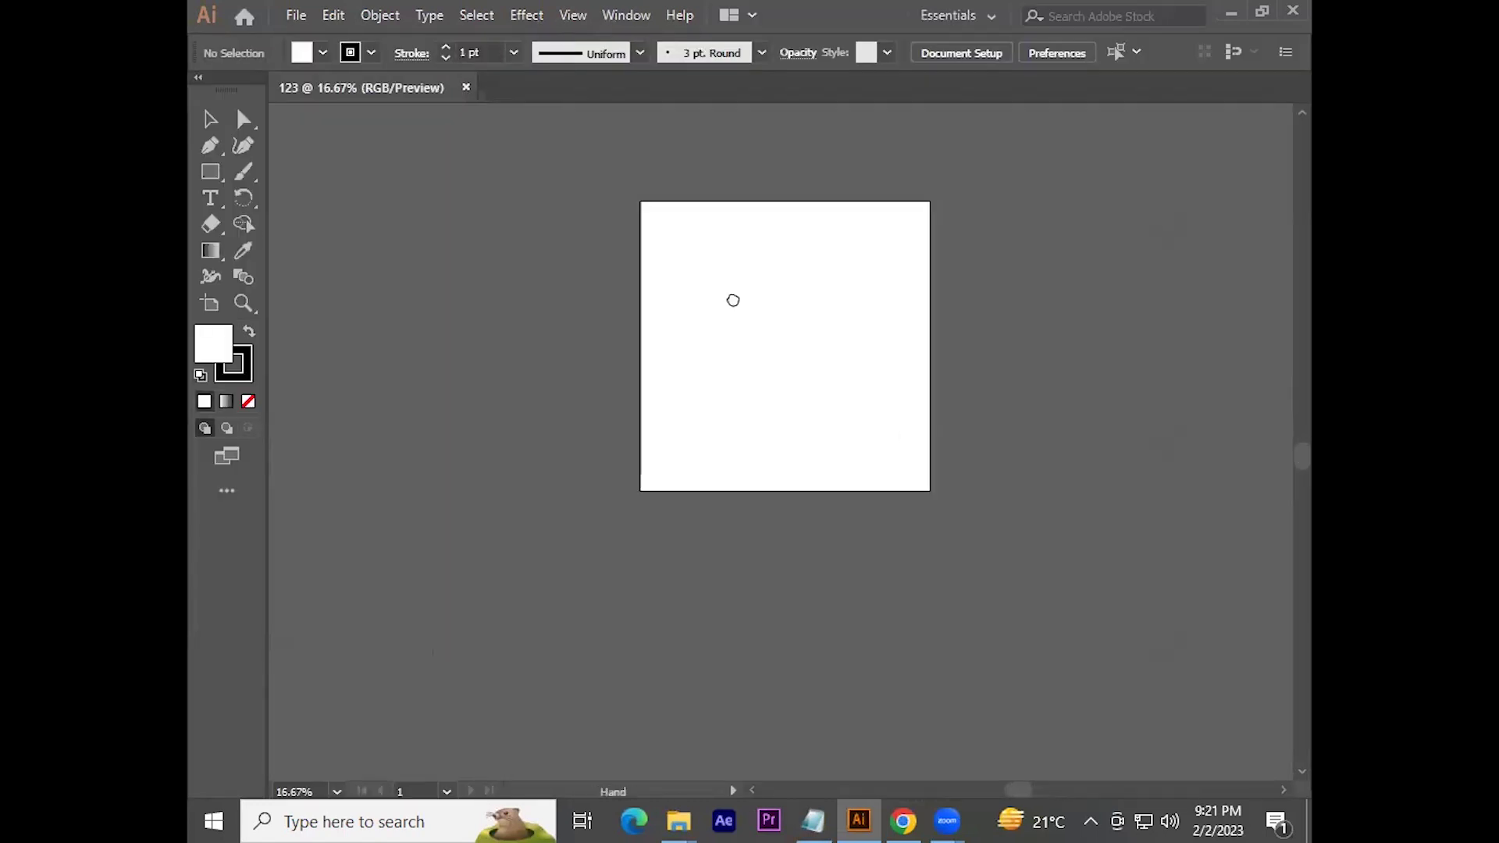
pyautogui.scroll(2, 749, 328)
pyautogui.moveTo(763, 325)
pyautogui.mouseDown()
pyautogui.moveTo(753, 285)
pyautogui.moveTo(750, 308)
pyautogui.moveTo(804, 331)
pyautogui.mouseUp()
pyautogui.scroll(-1, 750, 308)
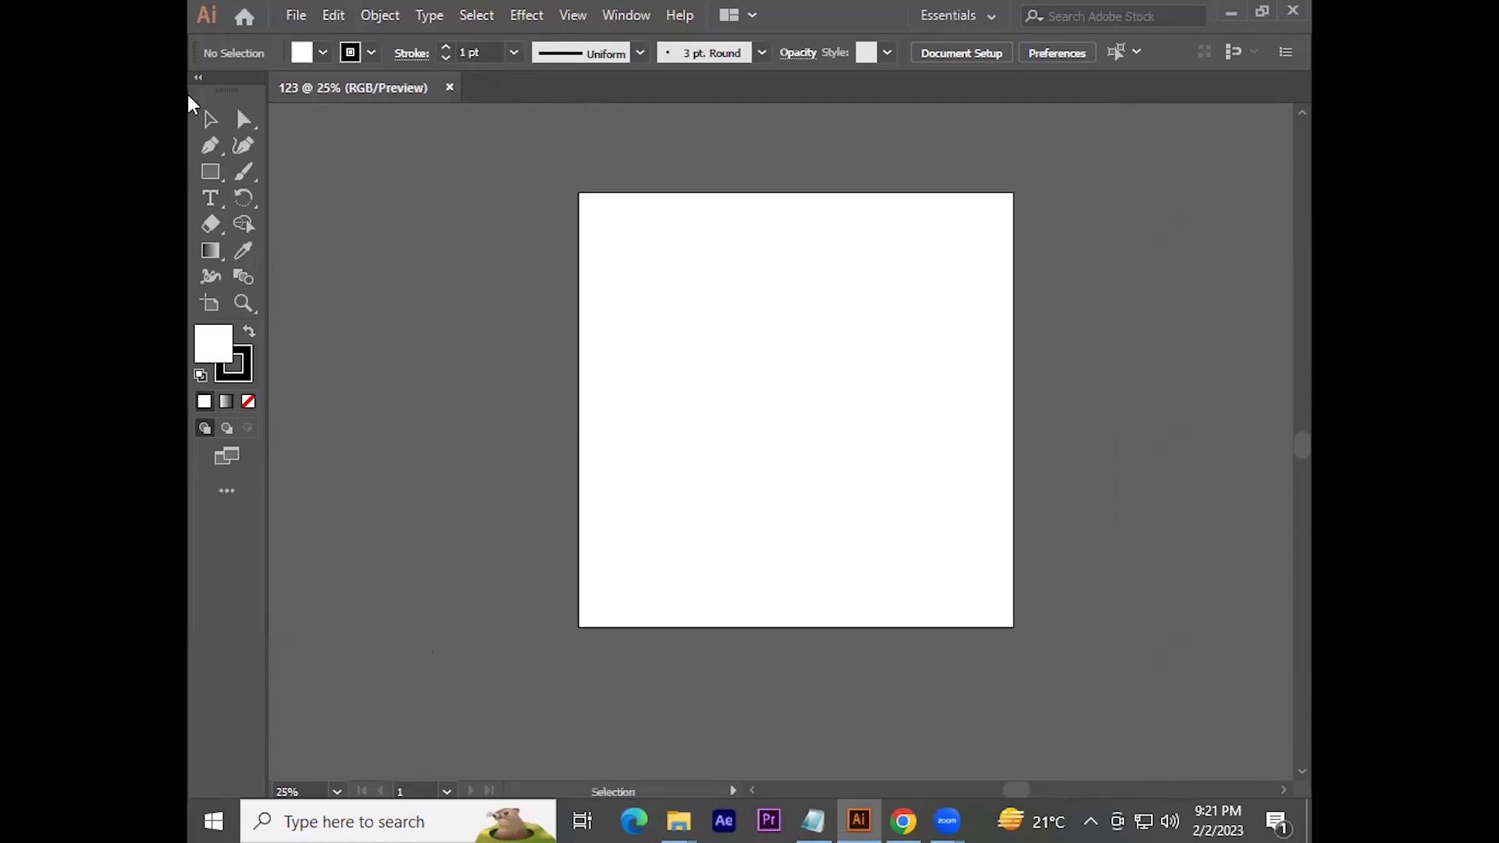
pyautogui.moveTo(234, 90); pyautogui.dragTo(280, 112)
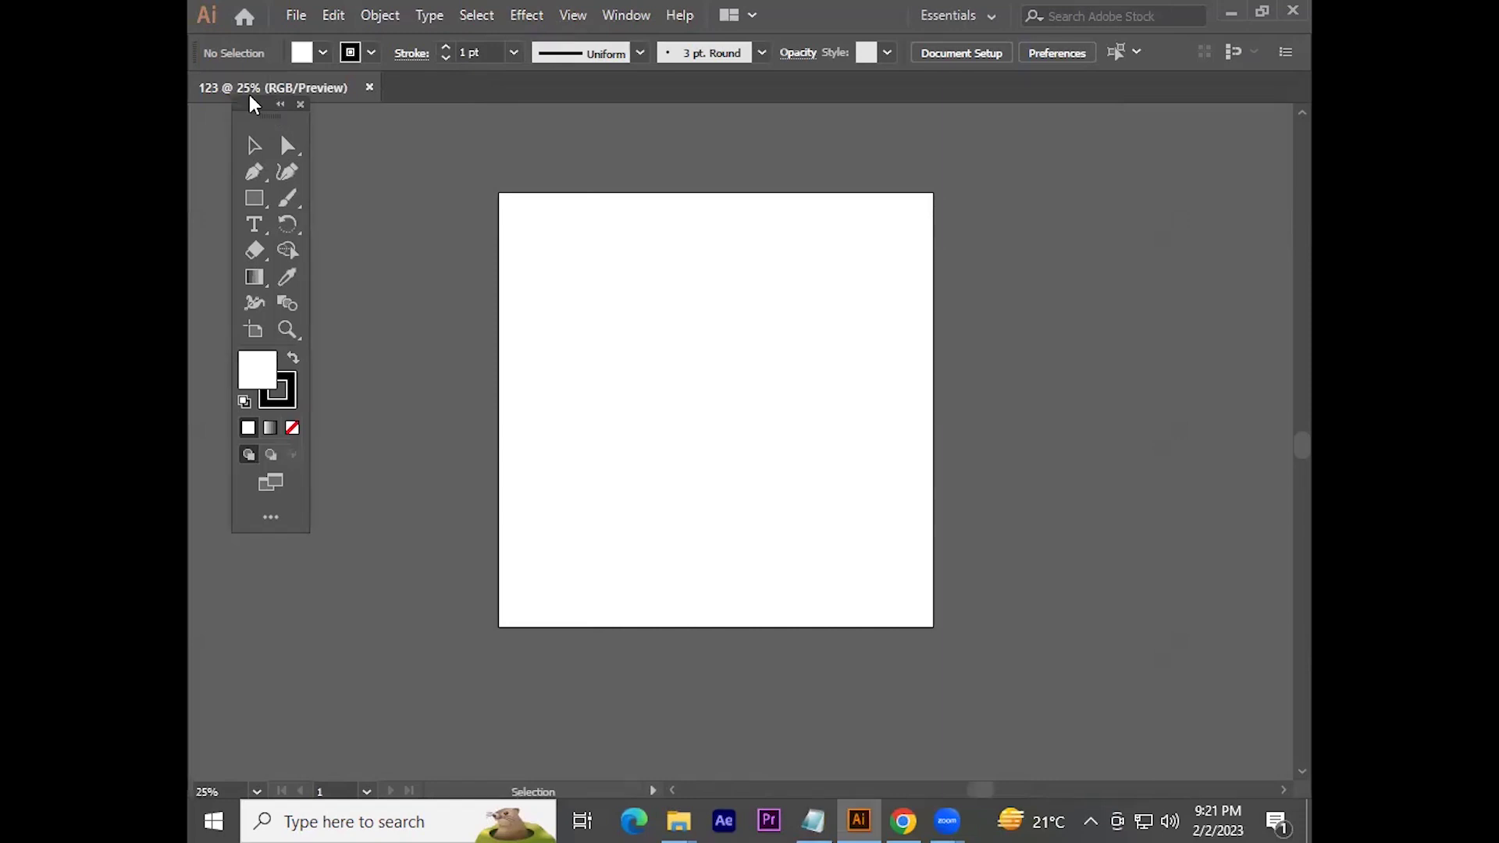
pyautogui.moveTo(250, 97); pyautogui.dragTo(234, 98)
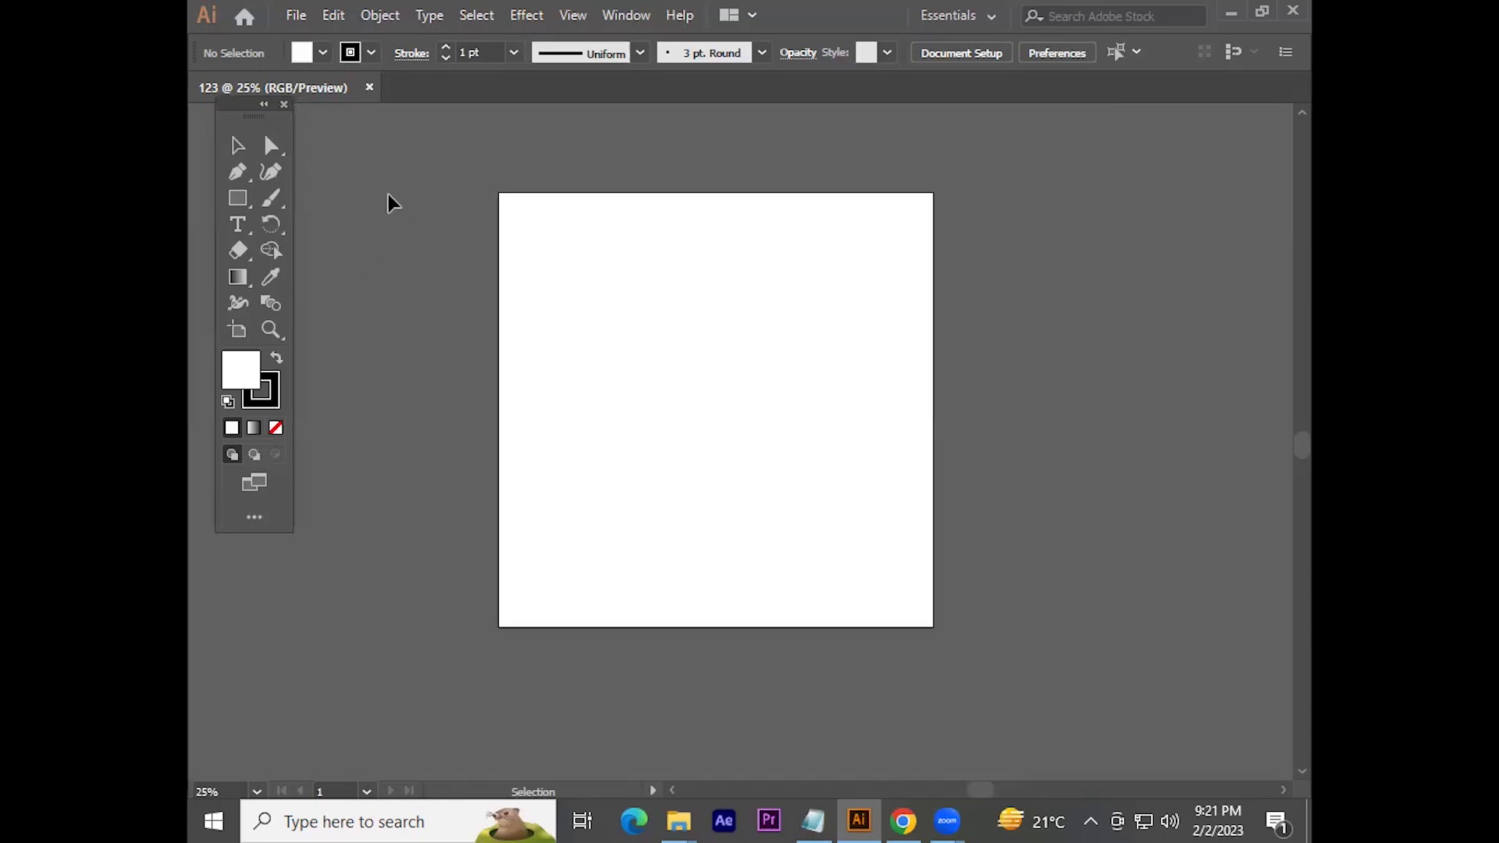
# Step: Draw a circle in the upper middle of the artboard with the Ellipse tool
pyautogui.click(237, 198)
pyautogui.click(334, 225)
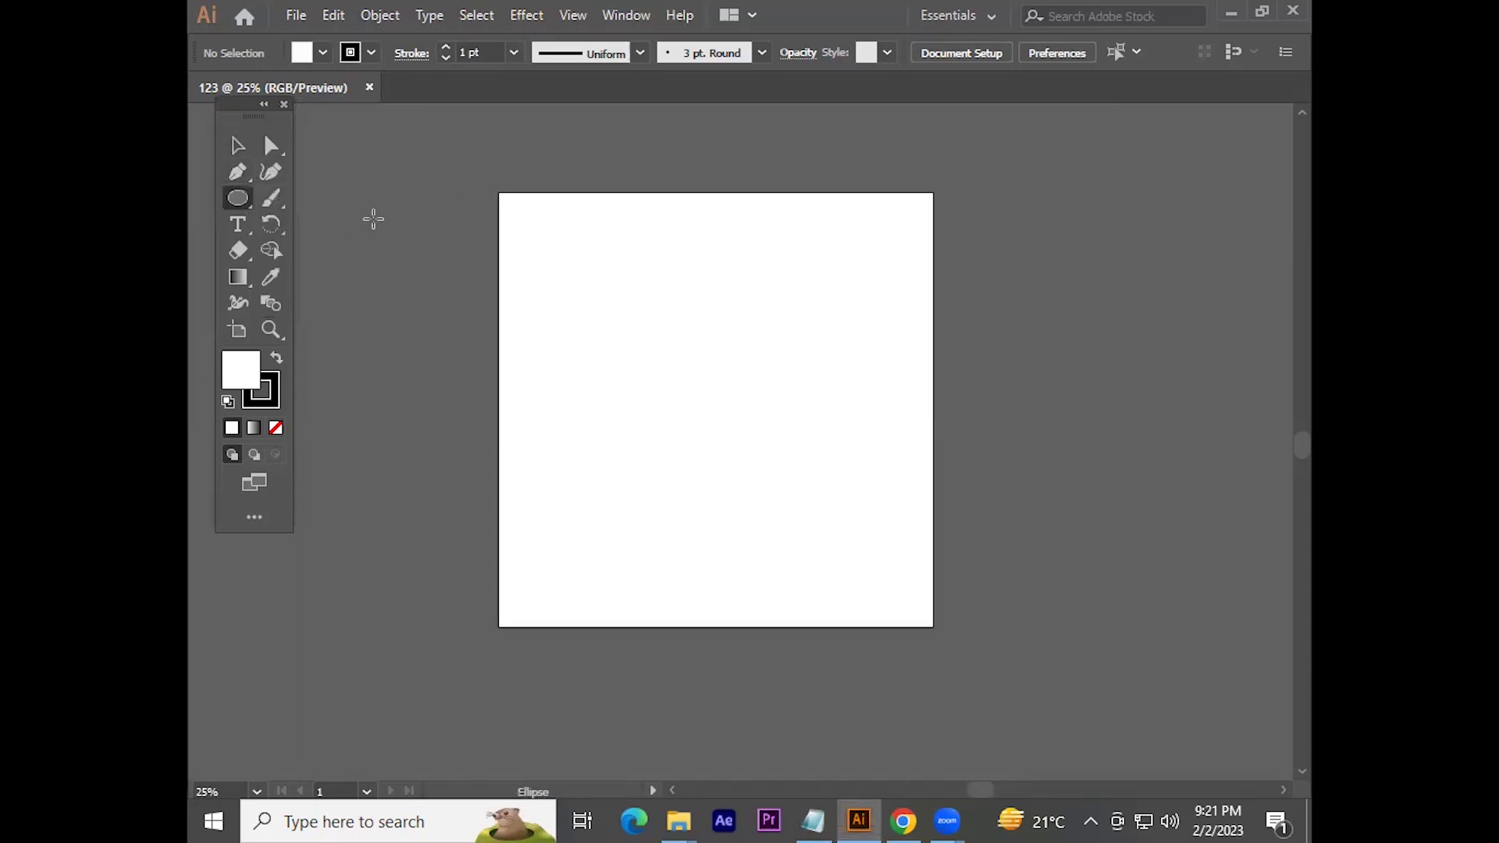
pyautogui.moveTo(638, 287); pyautogui.dragTo(776, 471)
pyautogui.hotkey('shift', 'v')
pyautogui.click(830, 472)
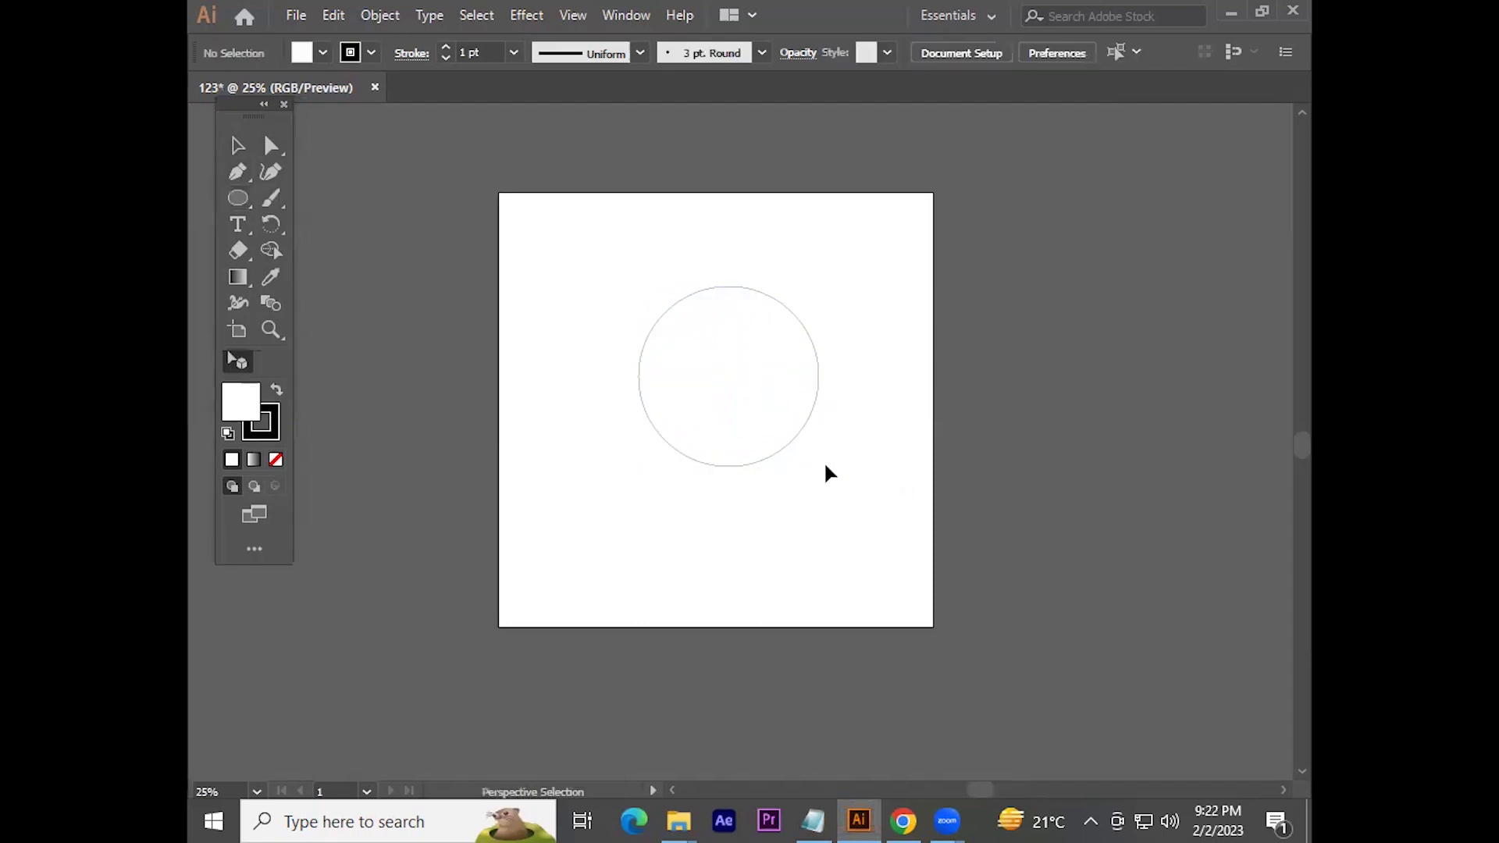
# Step: Select the circle and fill it with light grey from the Fill swatches
pyautogui.click(711, 426)
pyautogui.click(835, 464)
pyautogui.click(730, 388)
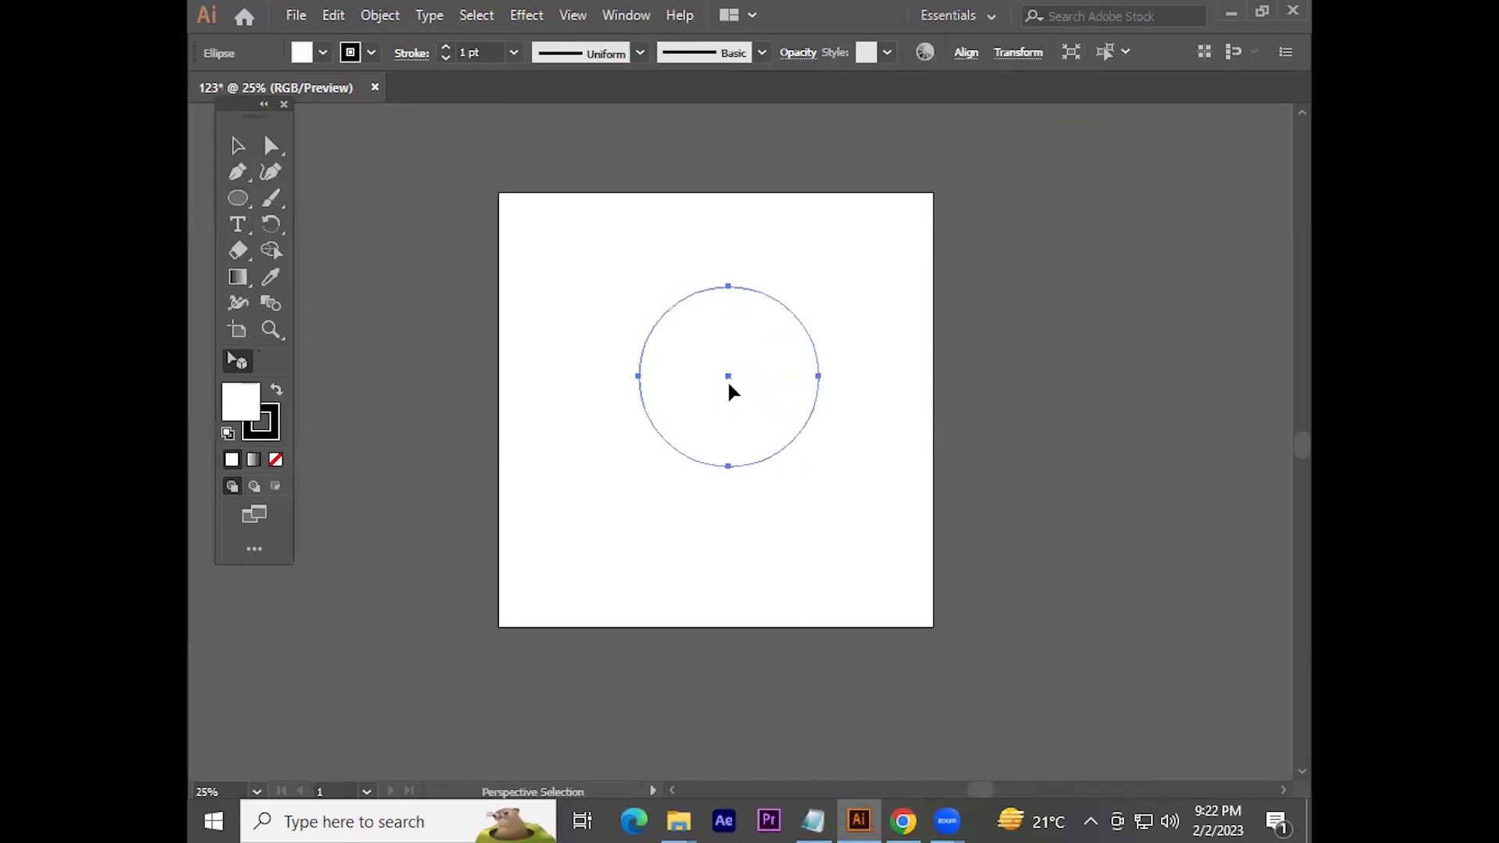
pyautogui.press('v')
pyautogui.click(876, 345)
pyautogui.moveTo(874, 339); pyautogui.dragTo(770, 424)
pyautogui.click(897, 324)
pyautogui.scroll(2, 763, 385)
pyautogui.click(813, 352)
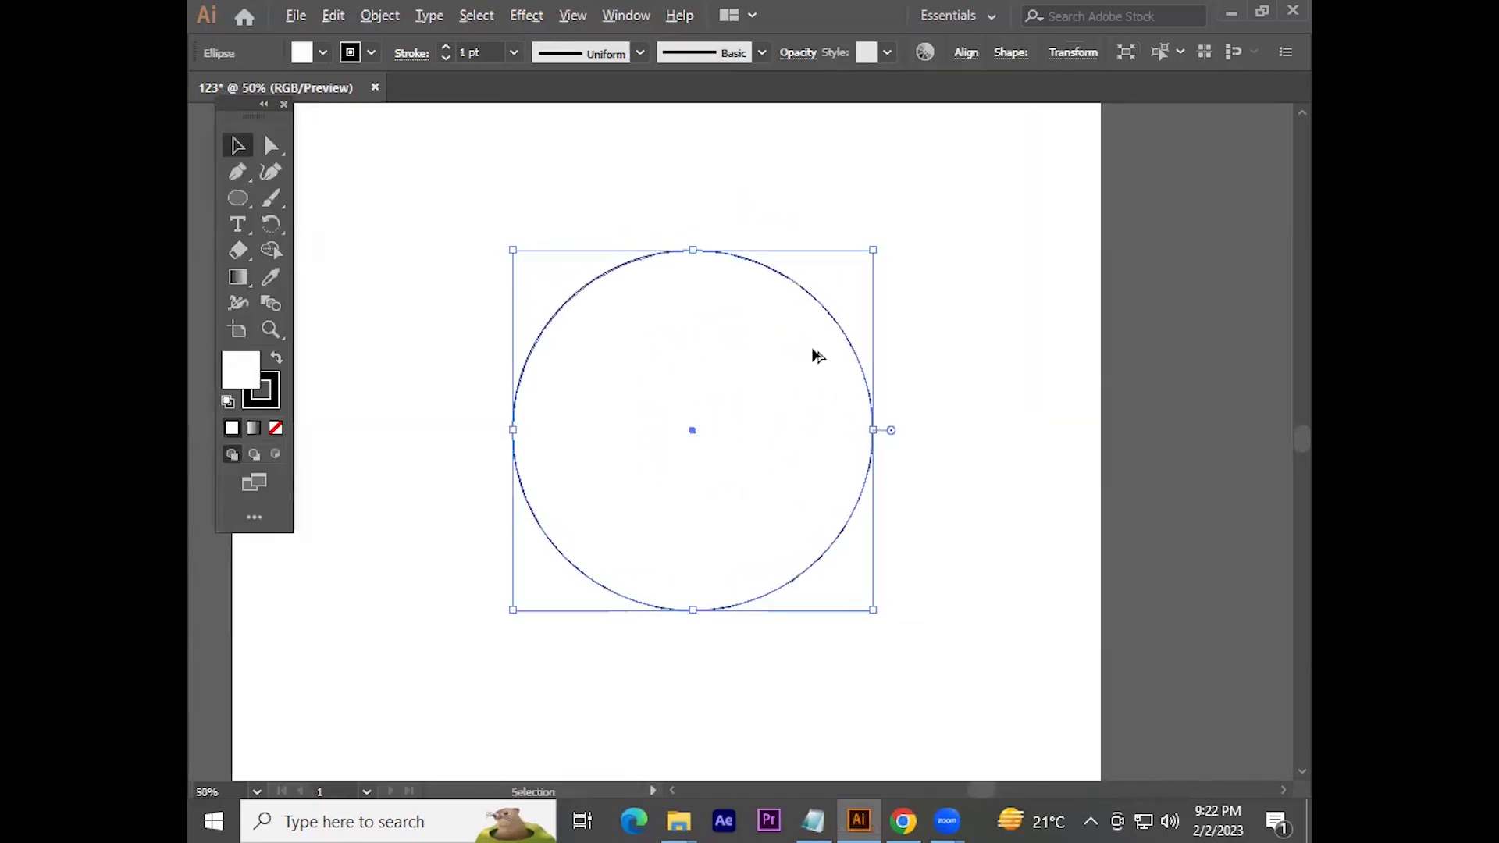
pyautogui.scroll(-3, 813, 351)
pyautogui.click(322, 52)
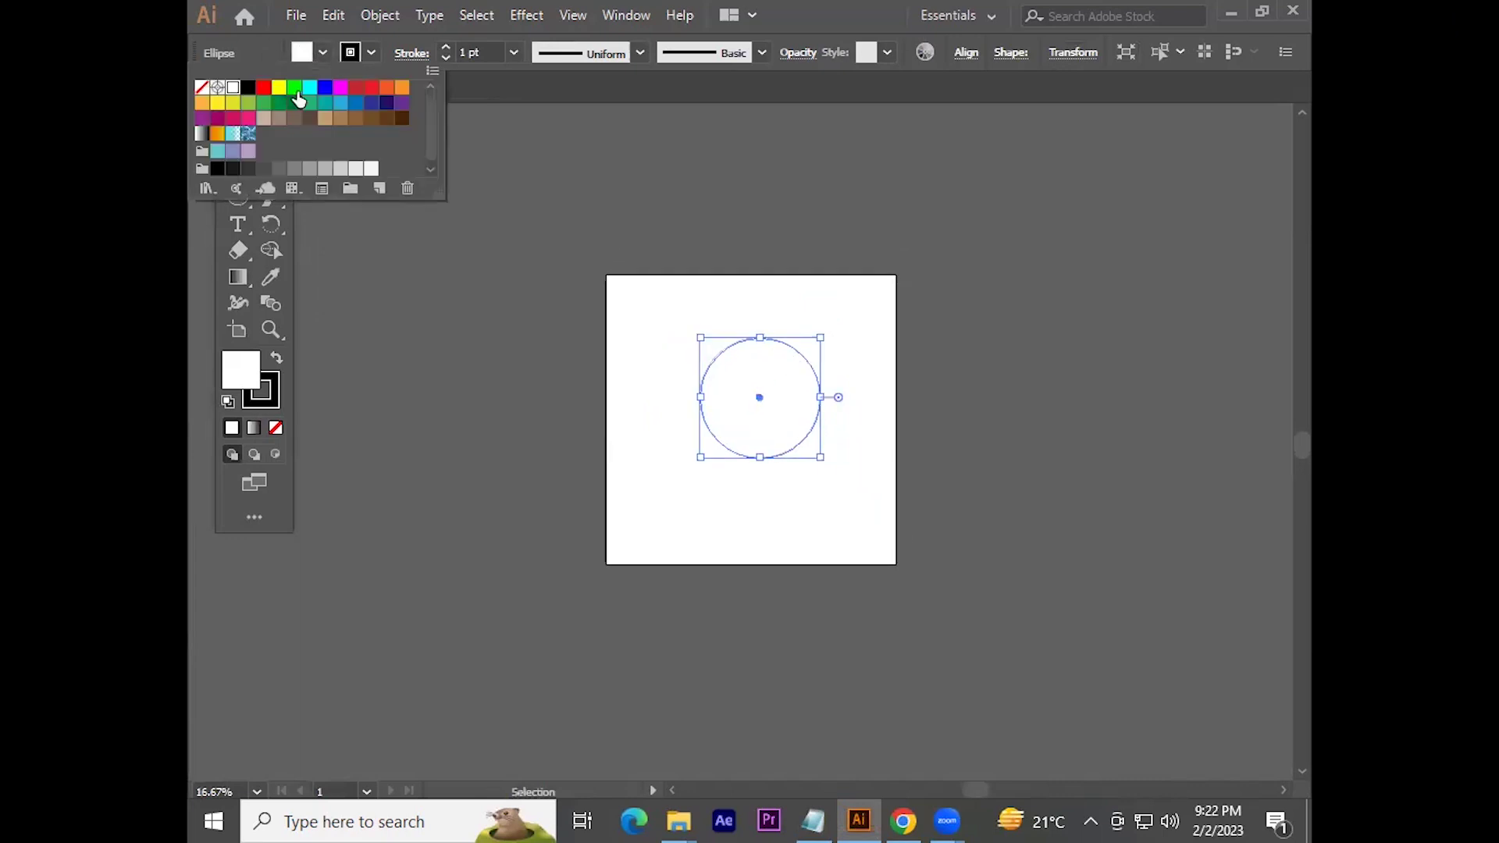
pyautogui.click(342, 168)
pyautogui.click(712, 234)
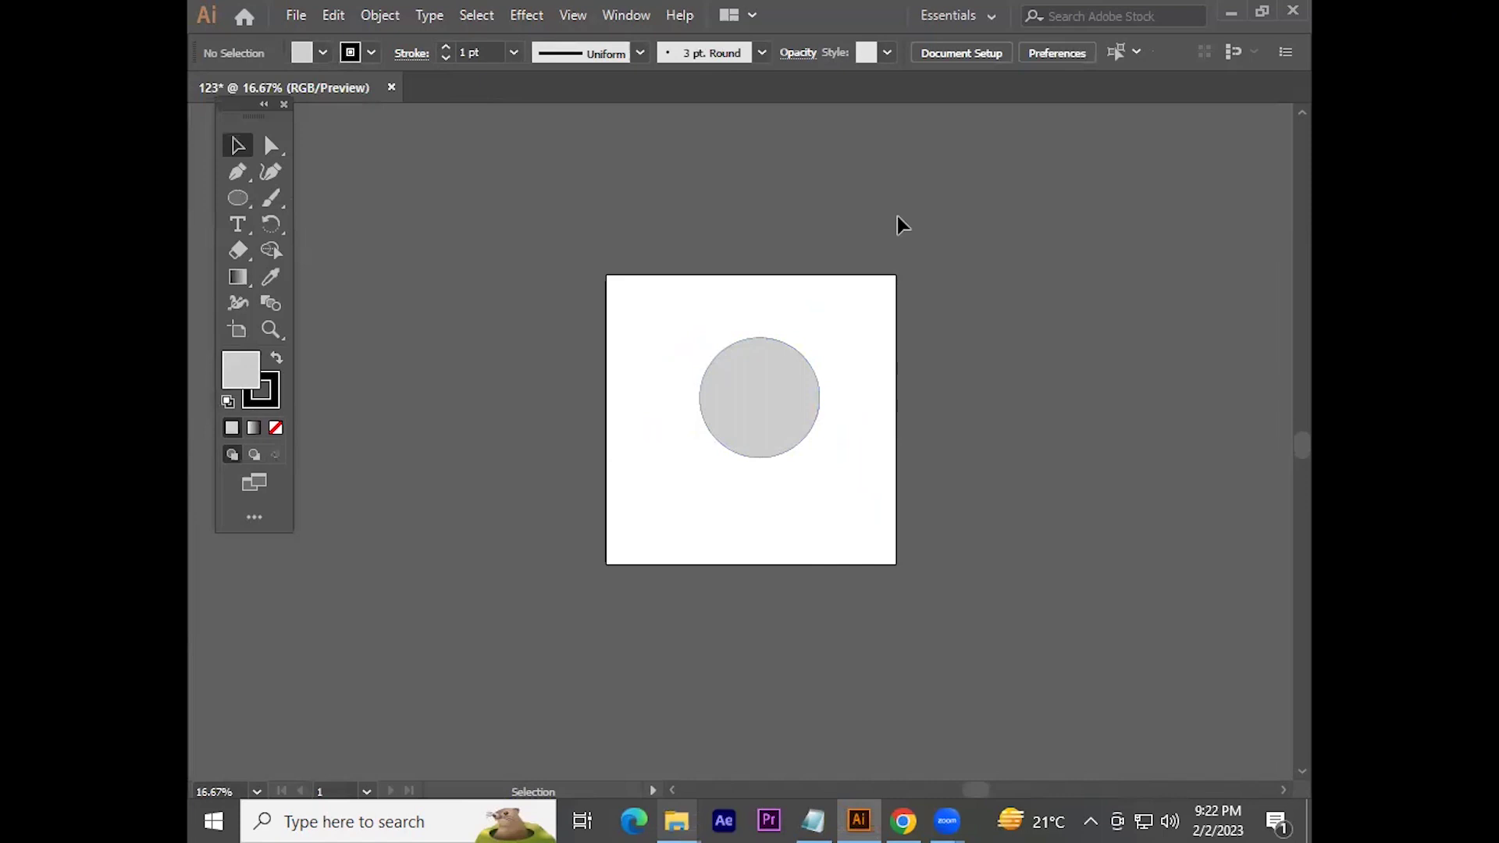
# Step: Open the Align panel with its options shown and set Align To Artboard
pyautogui.scroll(-3, 902, 225)
pyautogui.moveTo(773, 261); pyautogui.dragTo(765, 283)
pyautogui.click(864, 134)
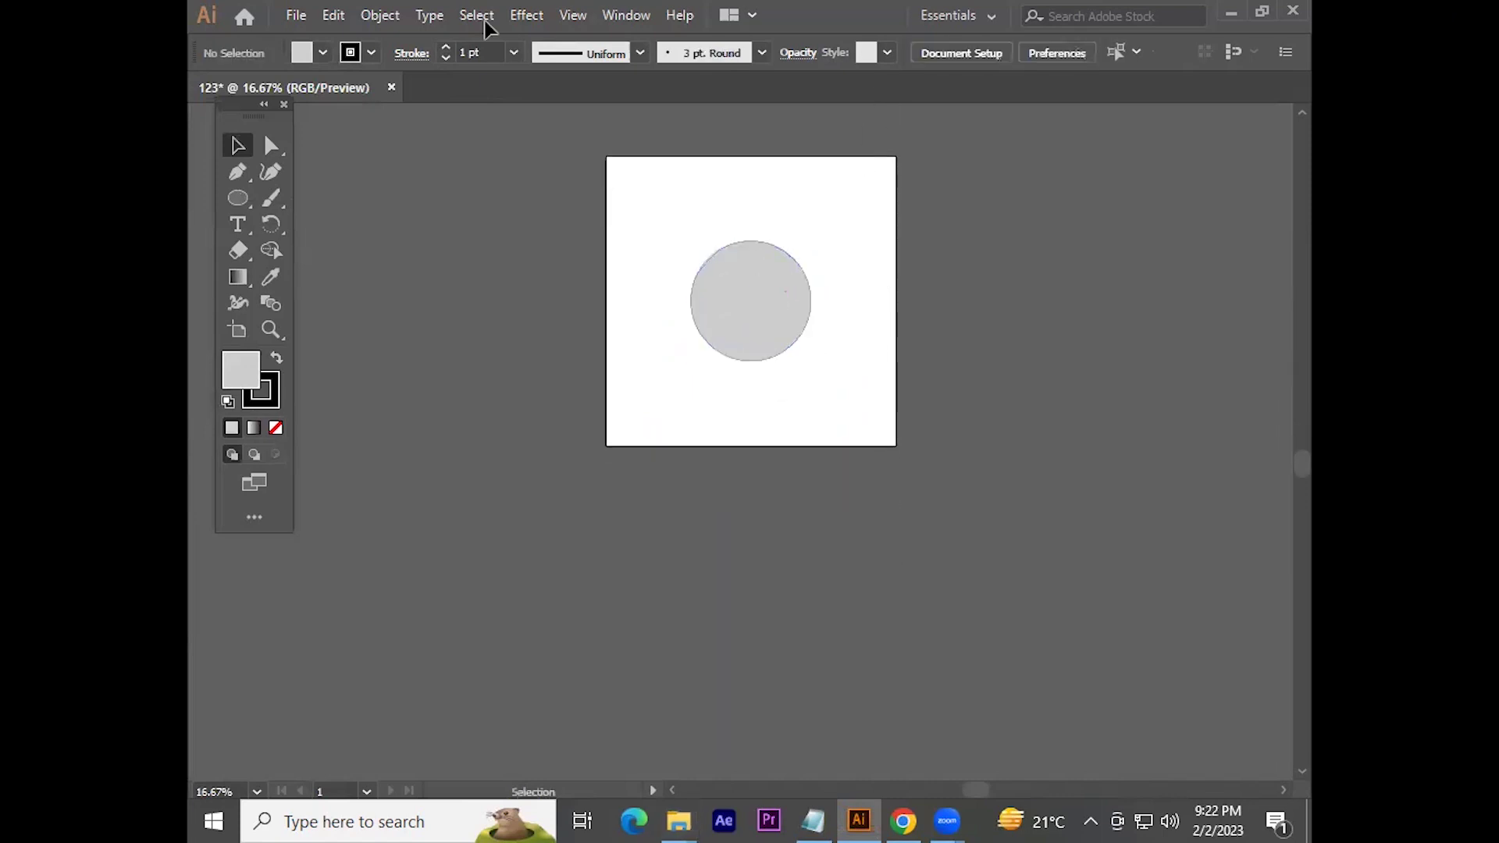
pyautogui.hotkey('shift', 'F7')
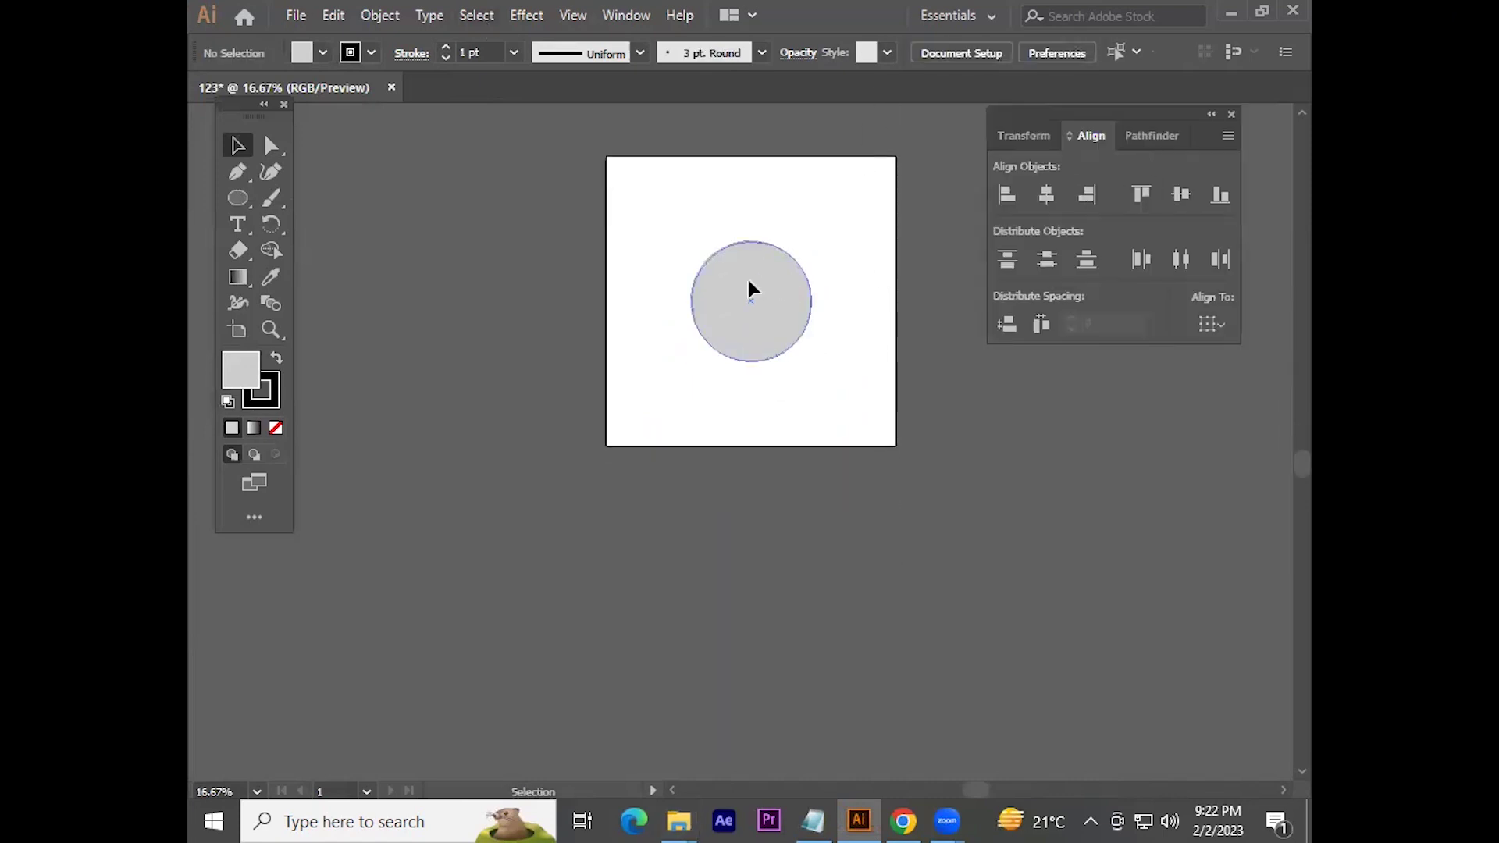
pyautogui.click(748, 293)
pyautogui.click(1228, 135)
pyautogui.click(1144, 142)
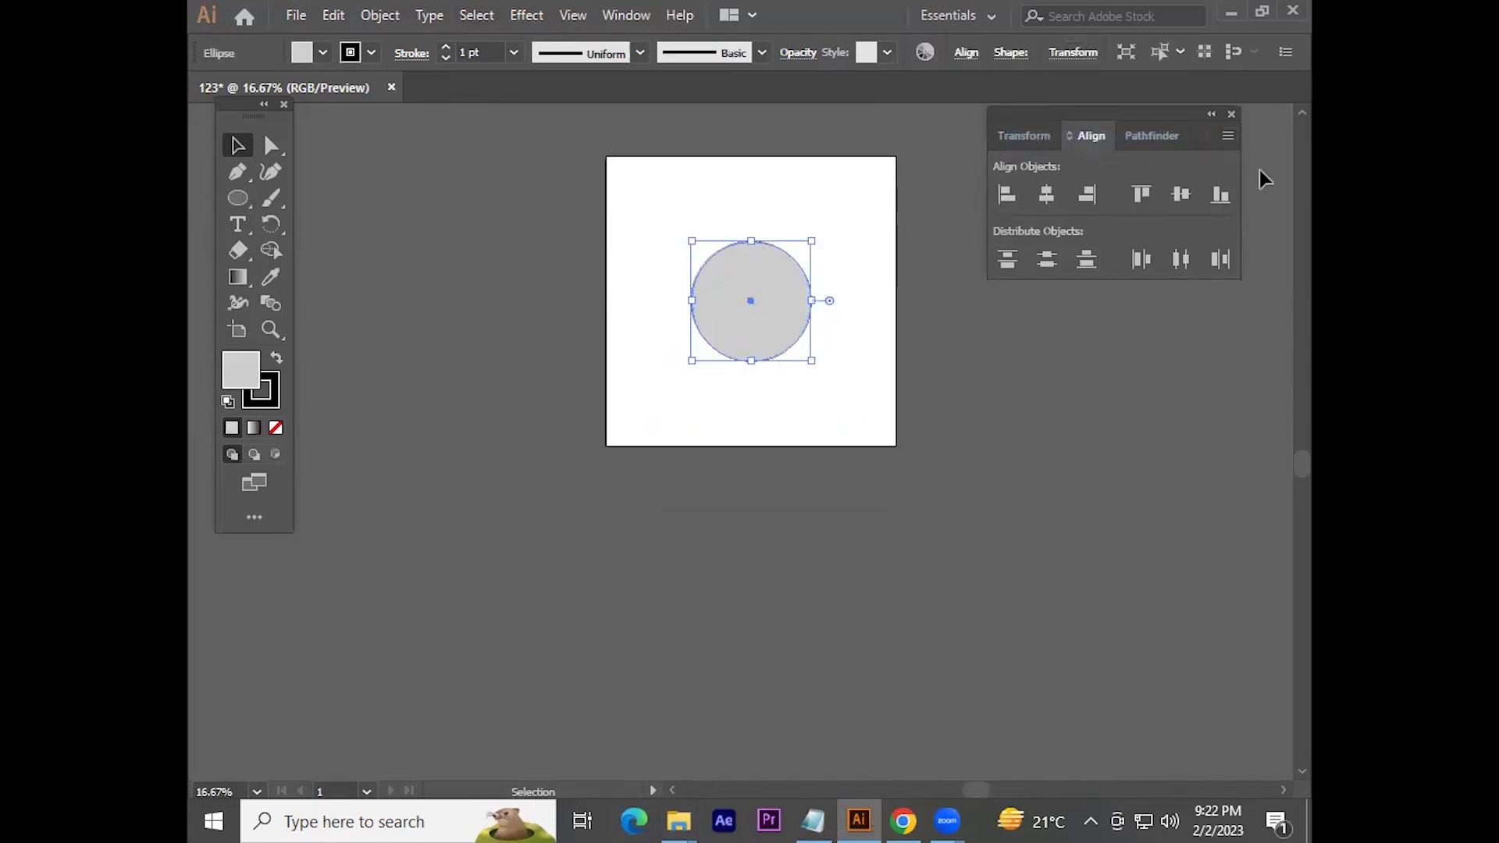
pyautogui.click(1229, 135)
pyautogui.click(1085, 144)
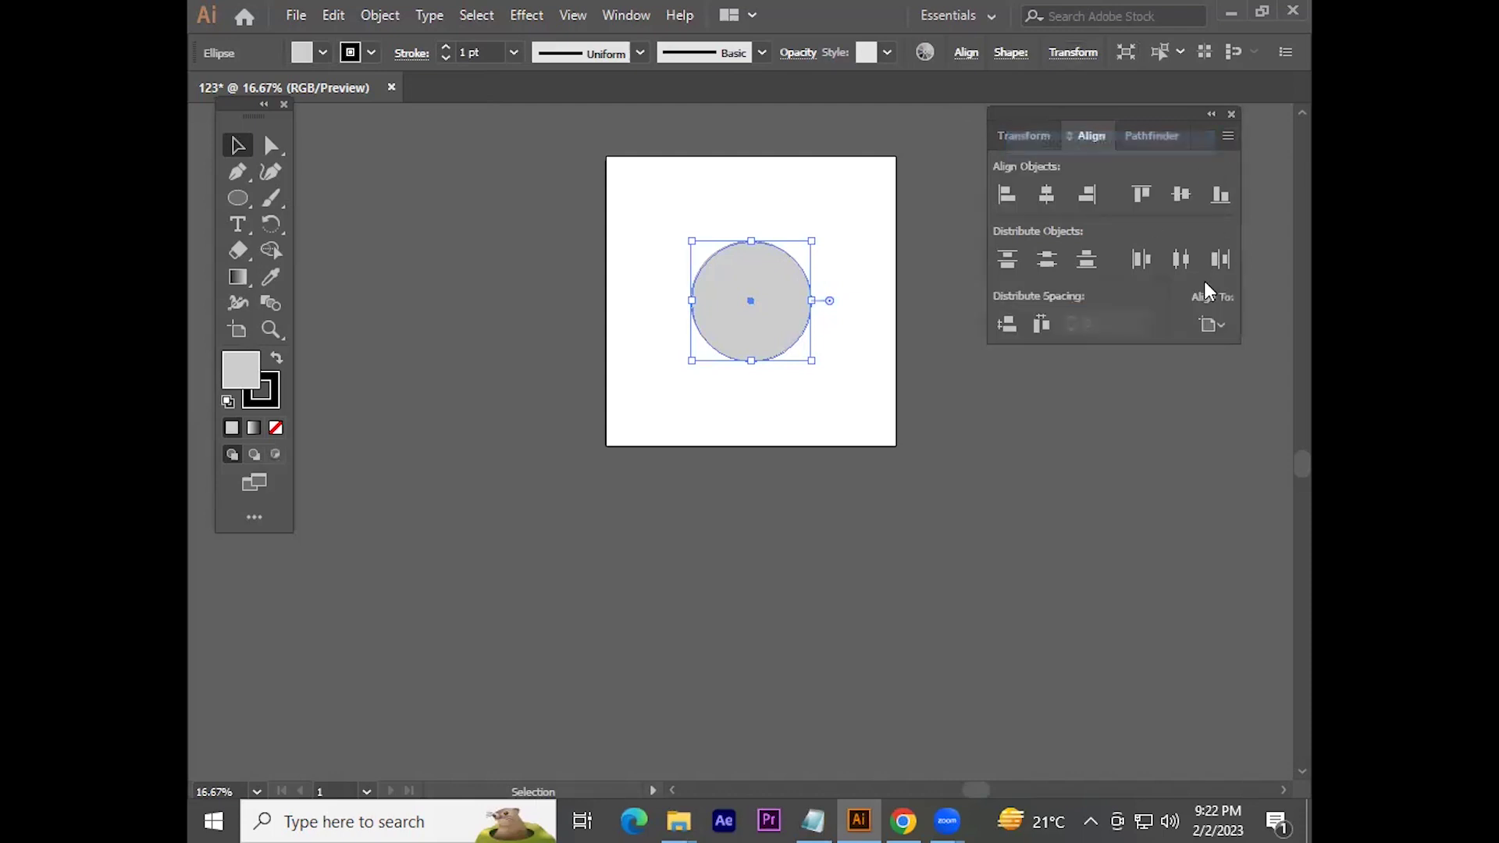
pyautogui.click(1212, 324)
pyautogui.click(1215, 398)
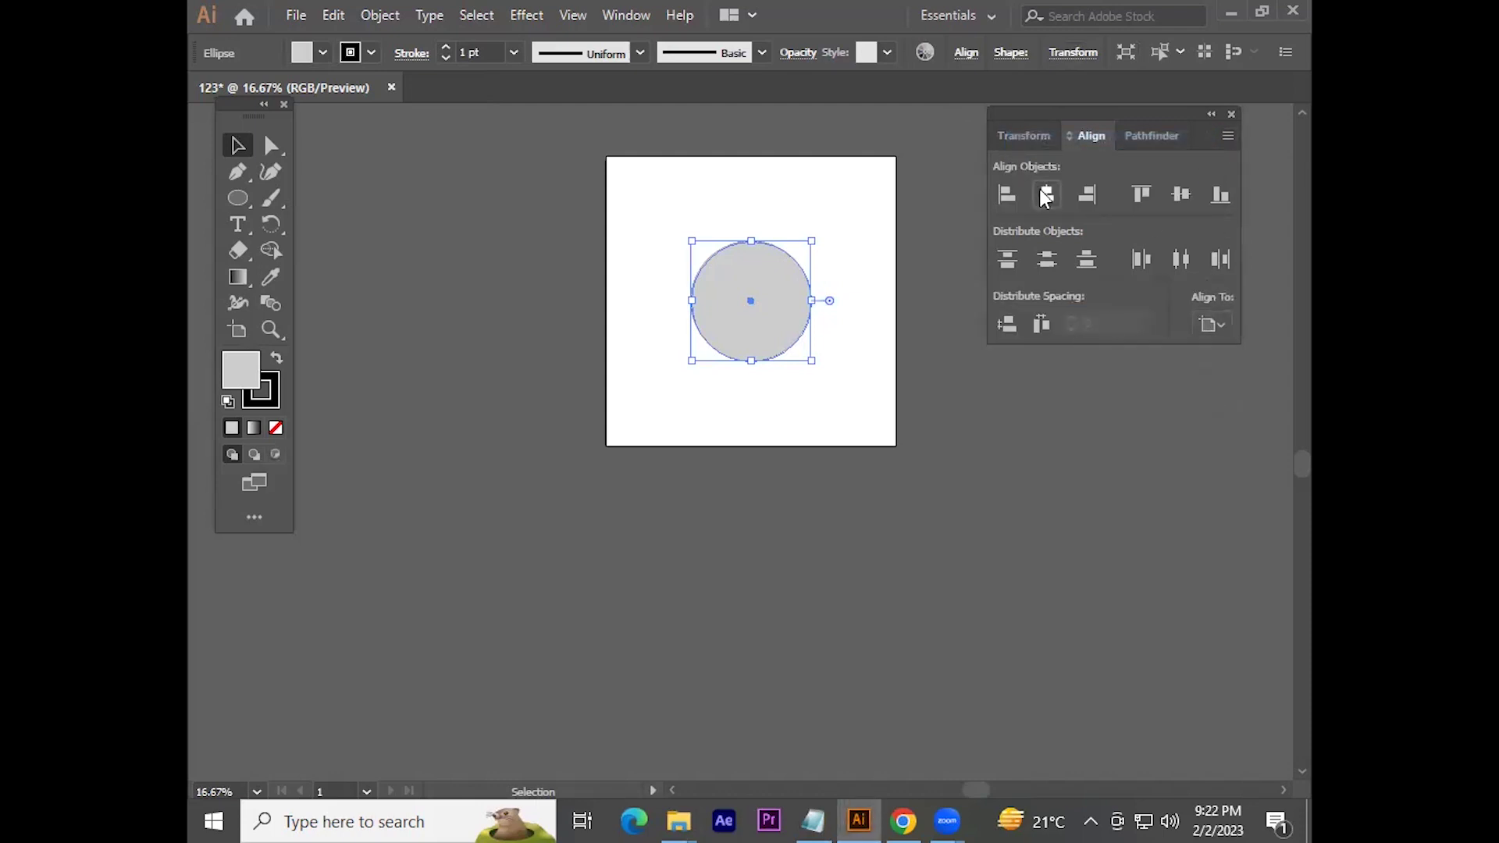
# Step: Centre the grey circle horizontally and vertically on the artboard
pyautogui.click(762, 175)
pyautogui.click(758, 287)
pyautogui.moveTo(757, 288); pyautogui.dragTo(618, 354)
pyautogui.click(1050, 195)
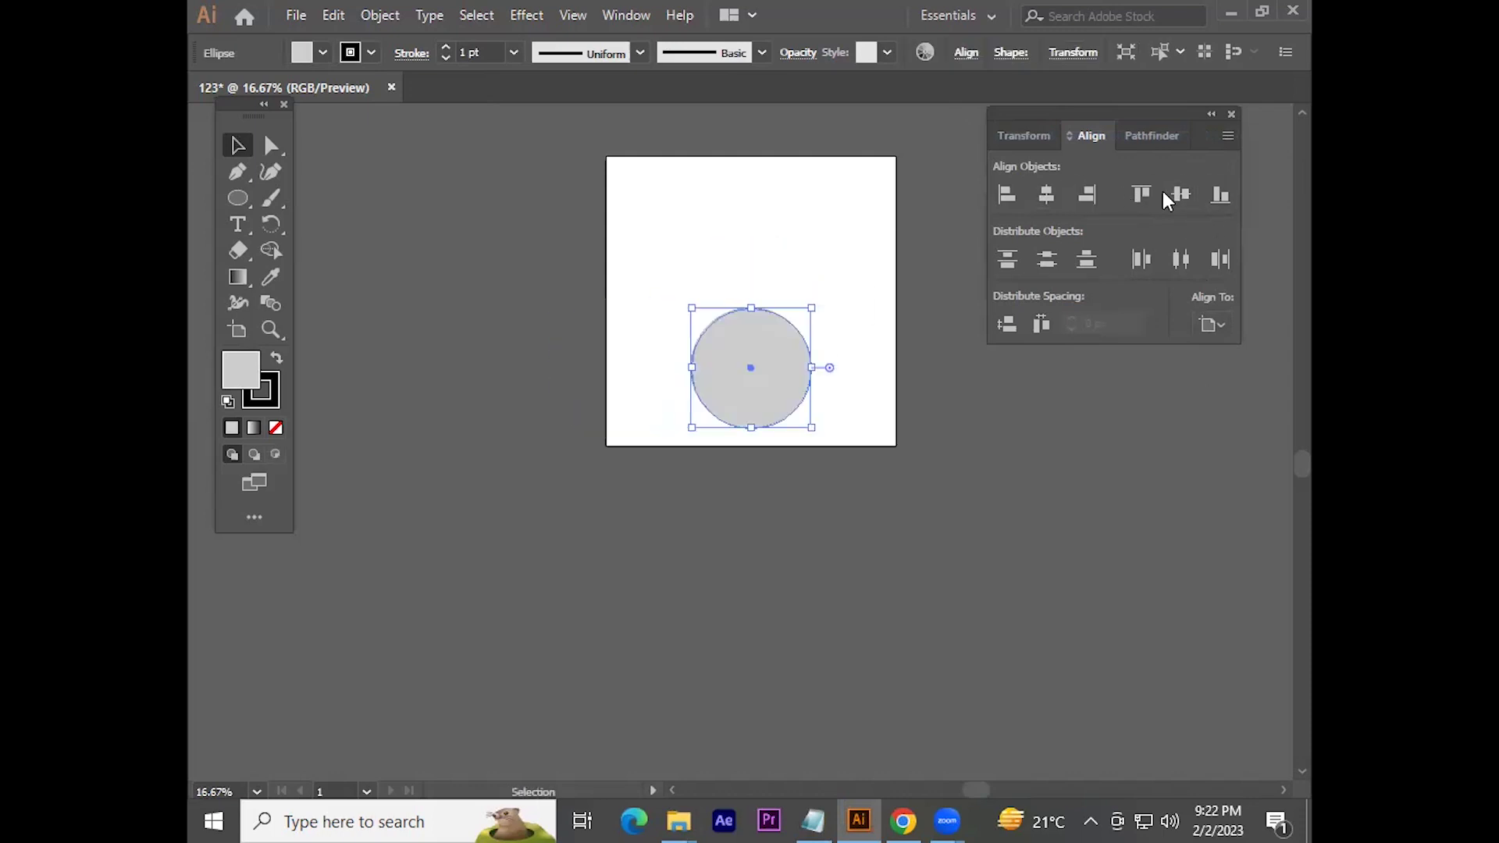
pyautogui.click(1180, 195)
pyautogui.click(636, 217)
pyautogui.scroll(1, 816, 314)
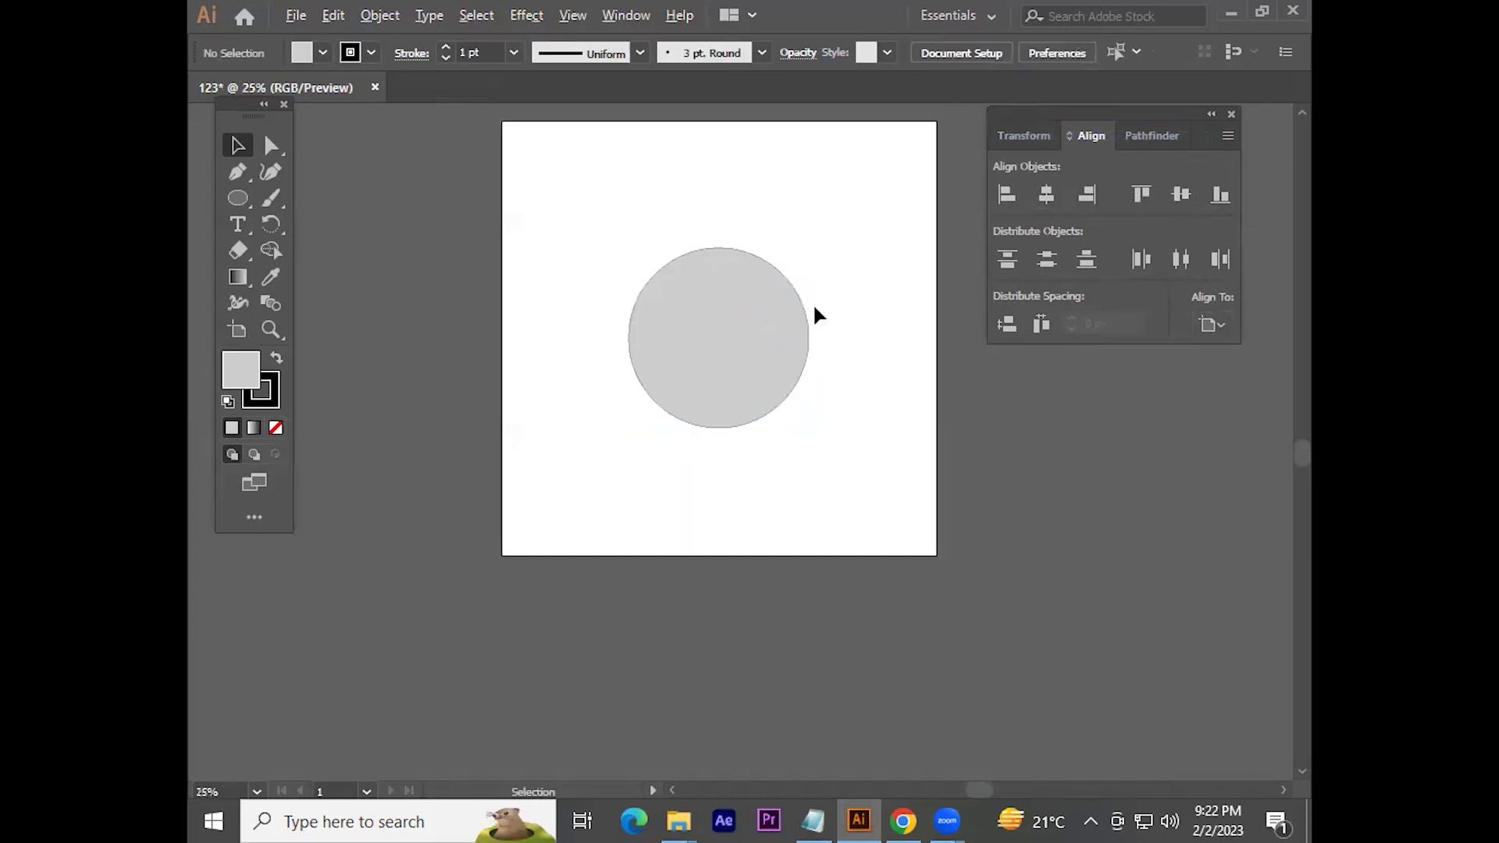
pyautogui.scroll(2, 816, 314)
pyautogui.scroll(-2, 897, 328)
pyautogui.scroll(-1, 896, 328)
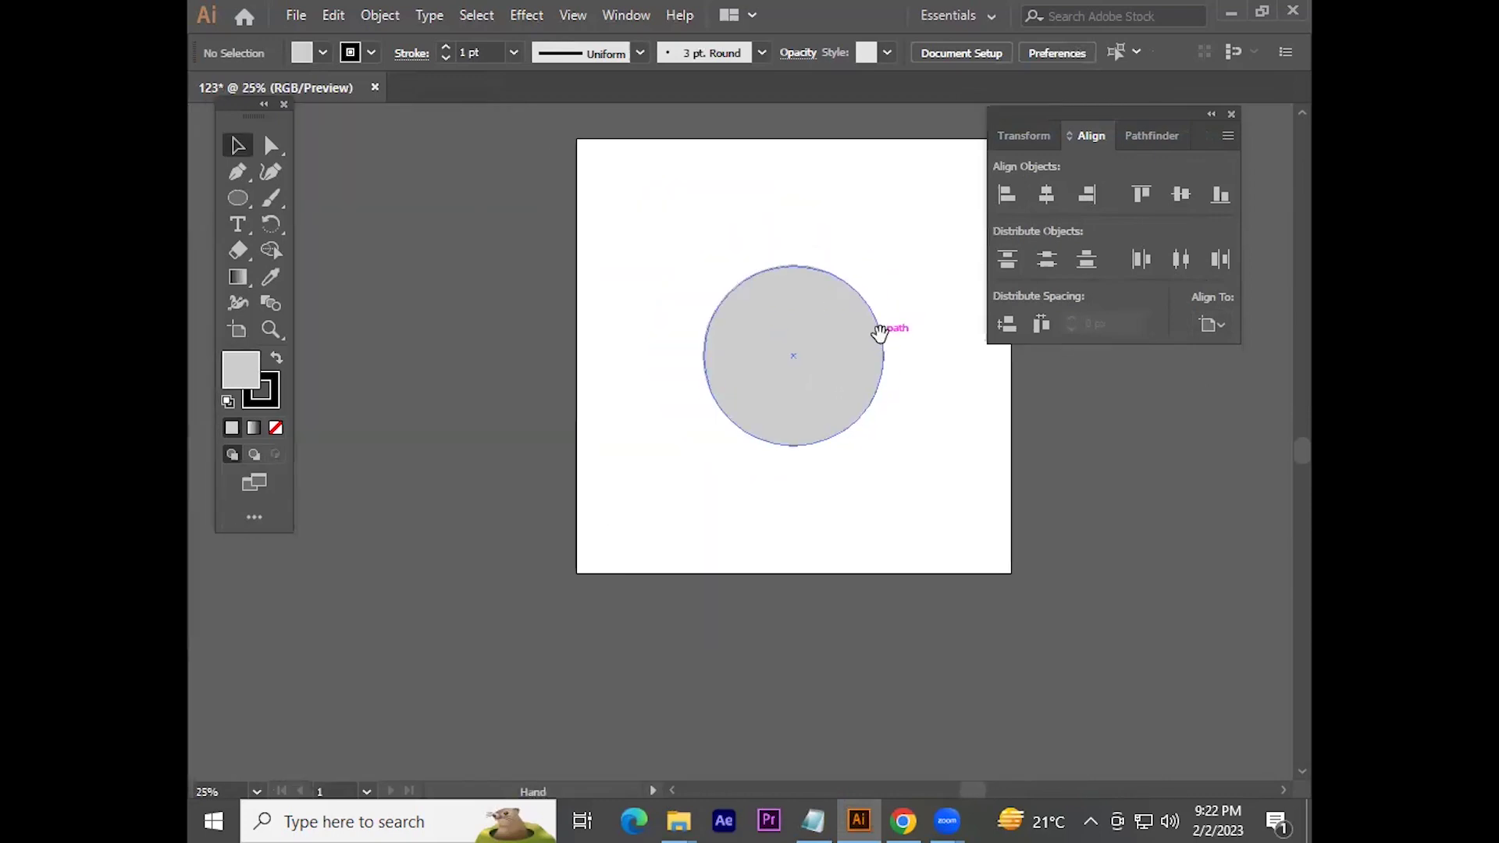
pyautogui.click(881, 347)
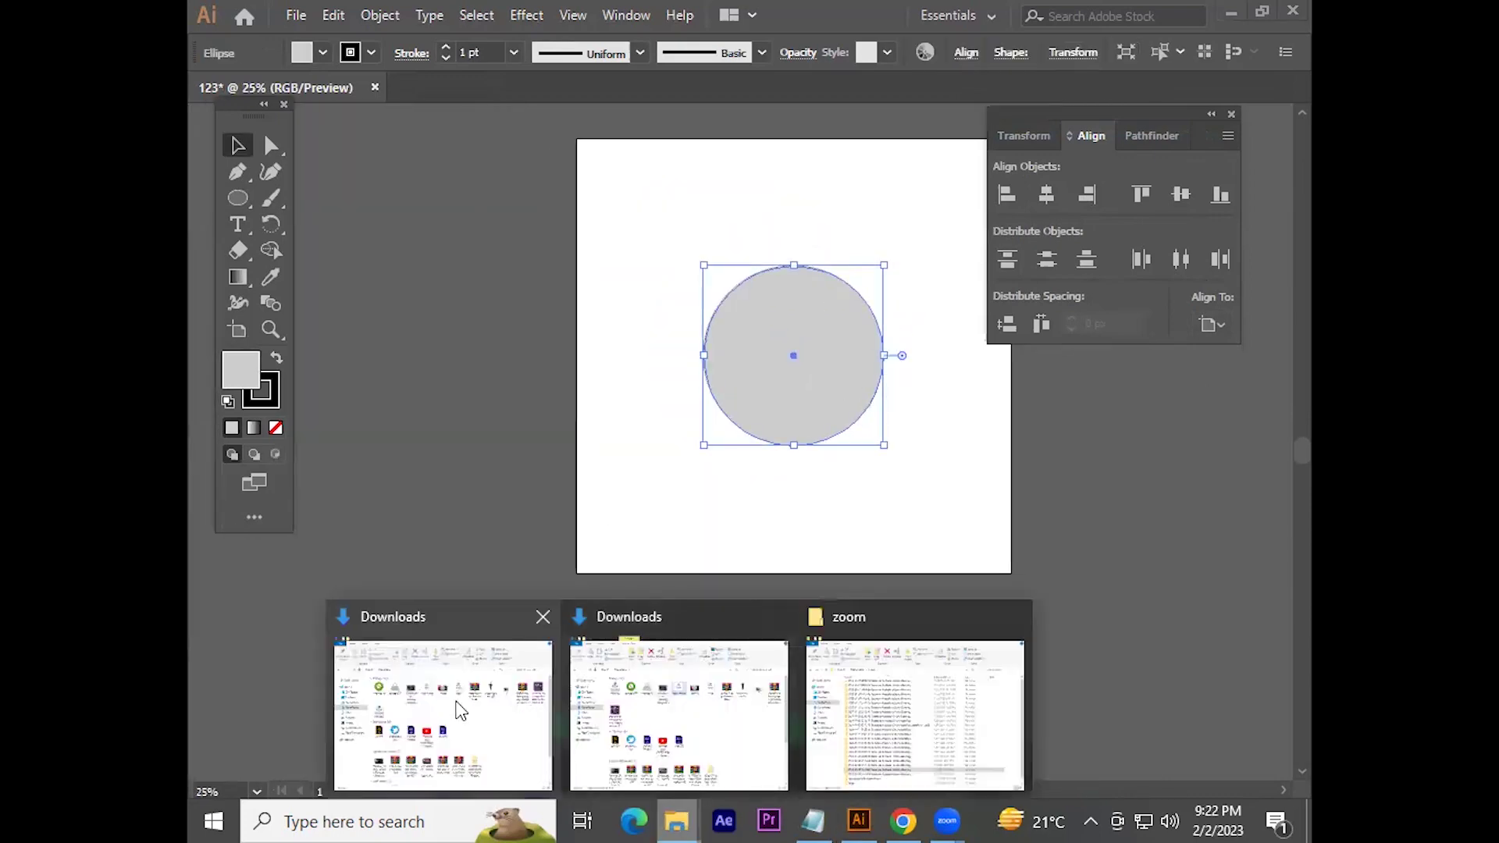
# Step: Place the downloaded TECH ZONE logo PNG into the artwork and resize it over the circle
pyautogui.moveTo(678, 822)
pyautogui.click(441, 688)
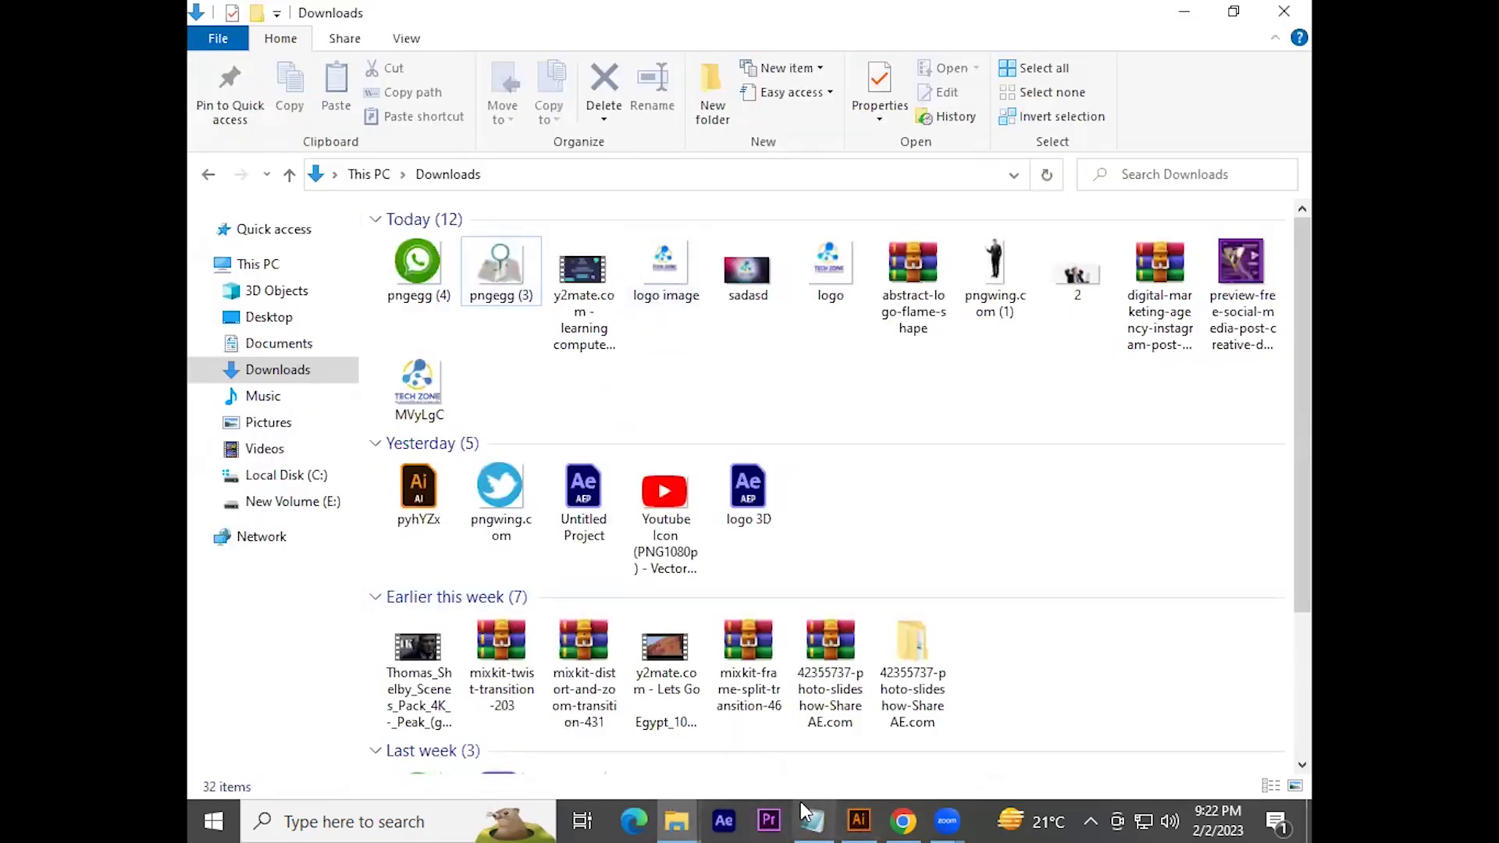
pyautogui.click(902, 818)
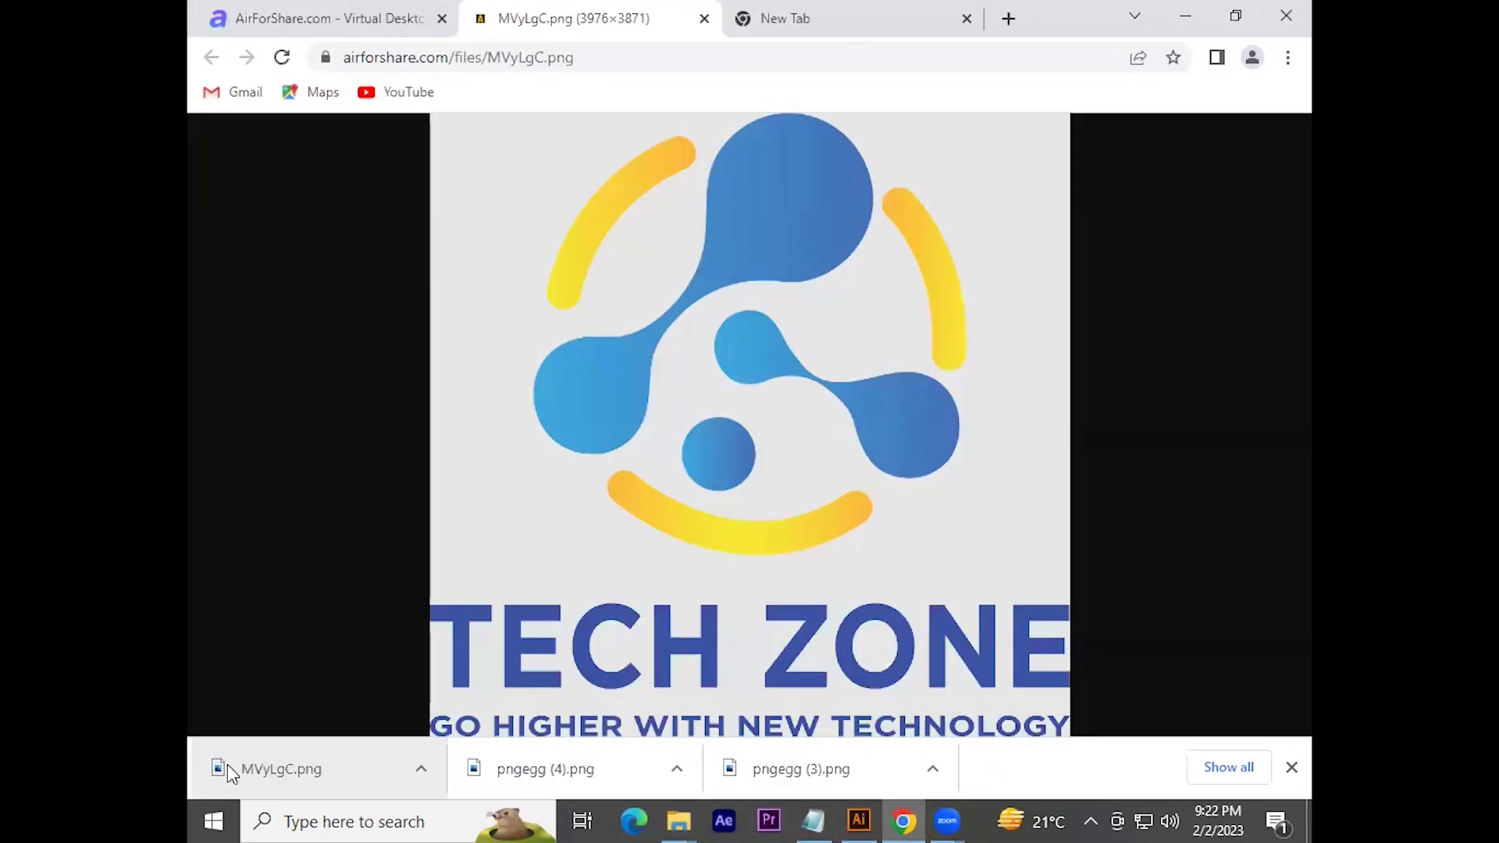
pyautogui.moveTo(227, 765)
pyautogui.mouseDown()
pyautogui.moveTo(781, 819)
pyautogui.moveTo(549, 345)
pyautogui.moveTo(646, 360)
pyautogui.mouseUp()
pyautogui.hotkey('ctrl', '-')
pyautogui.moveTo(748, 231)
pyautogui.mouseDown()
pyautogui.moveTo(748, 277)
pyautogui.moveTo(836, 476)
pyautogui.mouseUp()
# Step: Move the TECH ZONE logo inside the grey circle
pyautogui.hotkey('ctrl', '+')
pyautogui.hotkey('ctrl', '+')
pyautogui.hotkey('ctrl', '+')
pyautogui.scroll(-3, 764, 234)
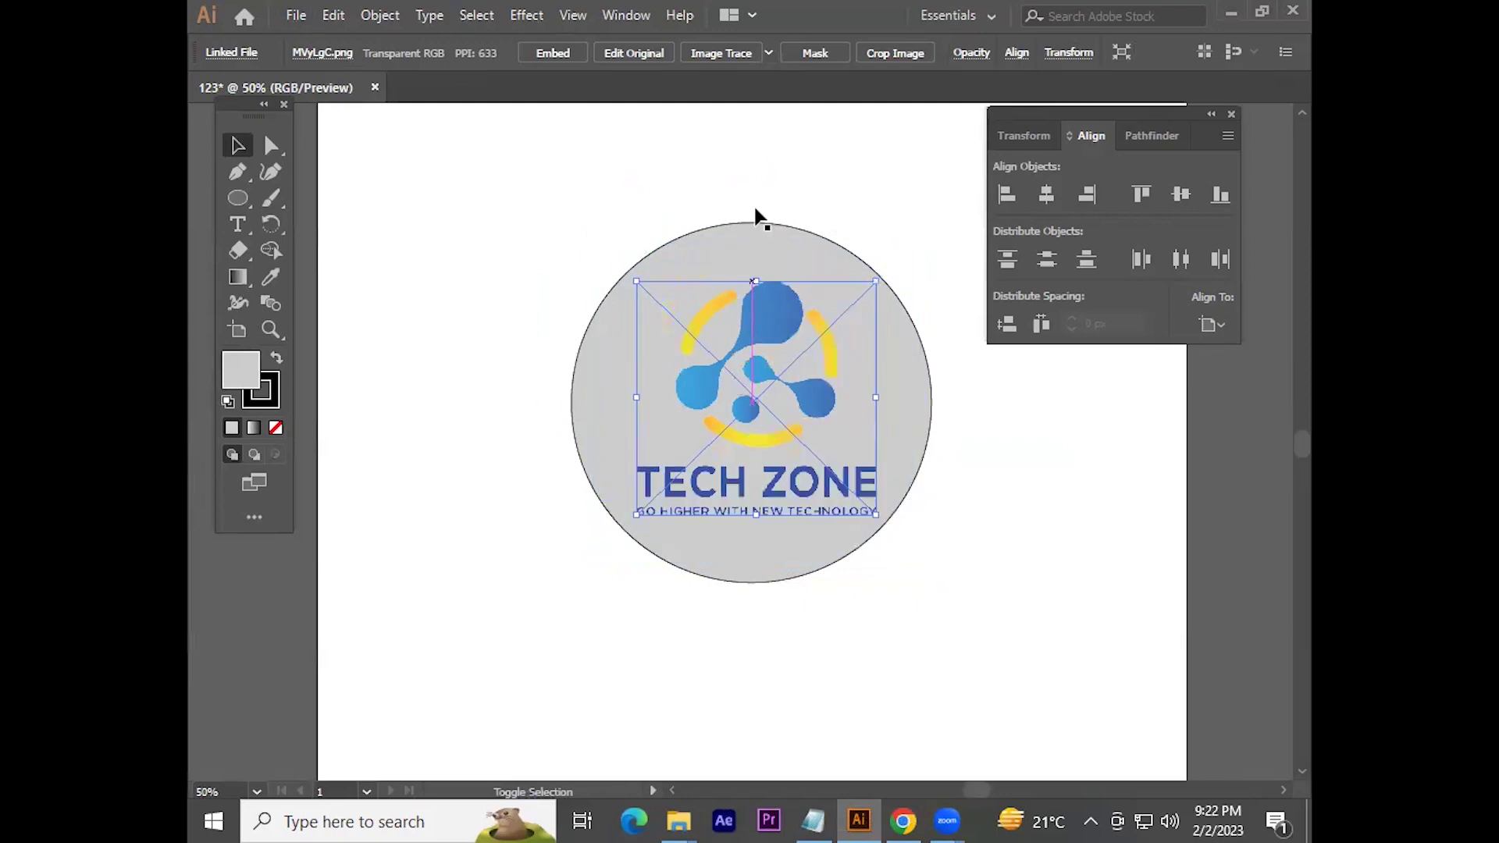
pyautogui.moveTo(763, 242); pyautogui.dragTo(756, 281)
pyautogui.hotkey('ctrl', '+')
pyautogui.moveTo(797, 203); pyautogui.dragTo(781, 237)
pyautogui.hotkey('ctrl', '-')
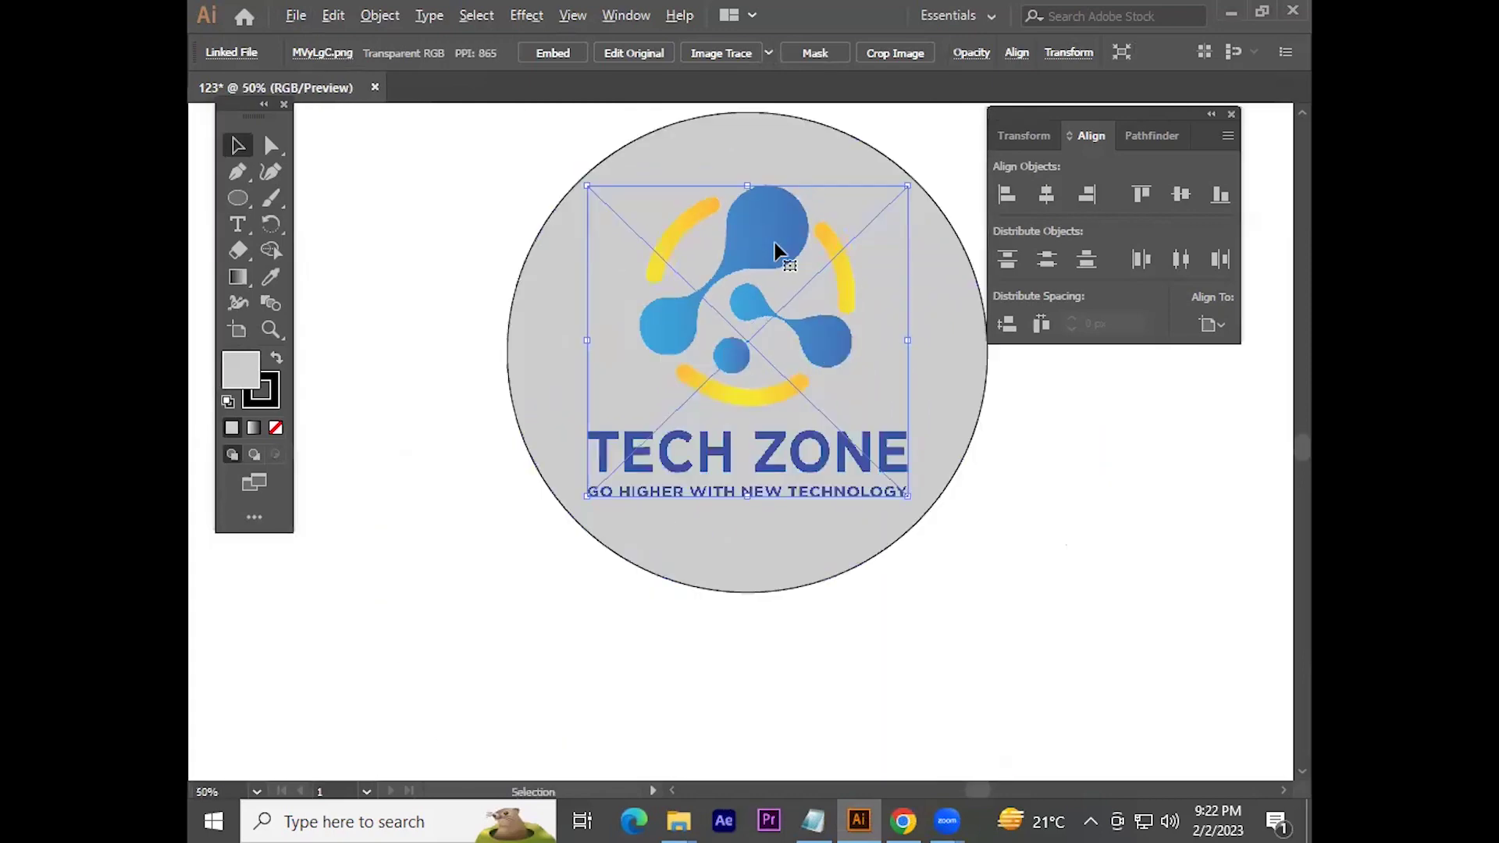
pyautogui.hotkey('ctrl', '-')
pyautogui.hotkey('ctrl', 'a')
pyautogui.click(1213, 324)
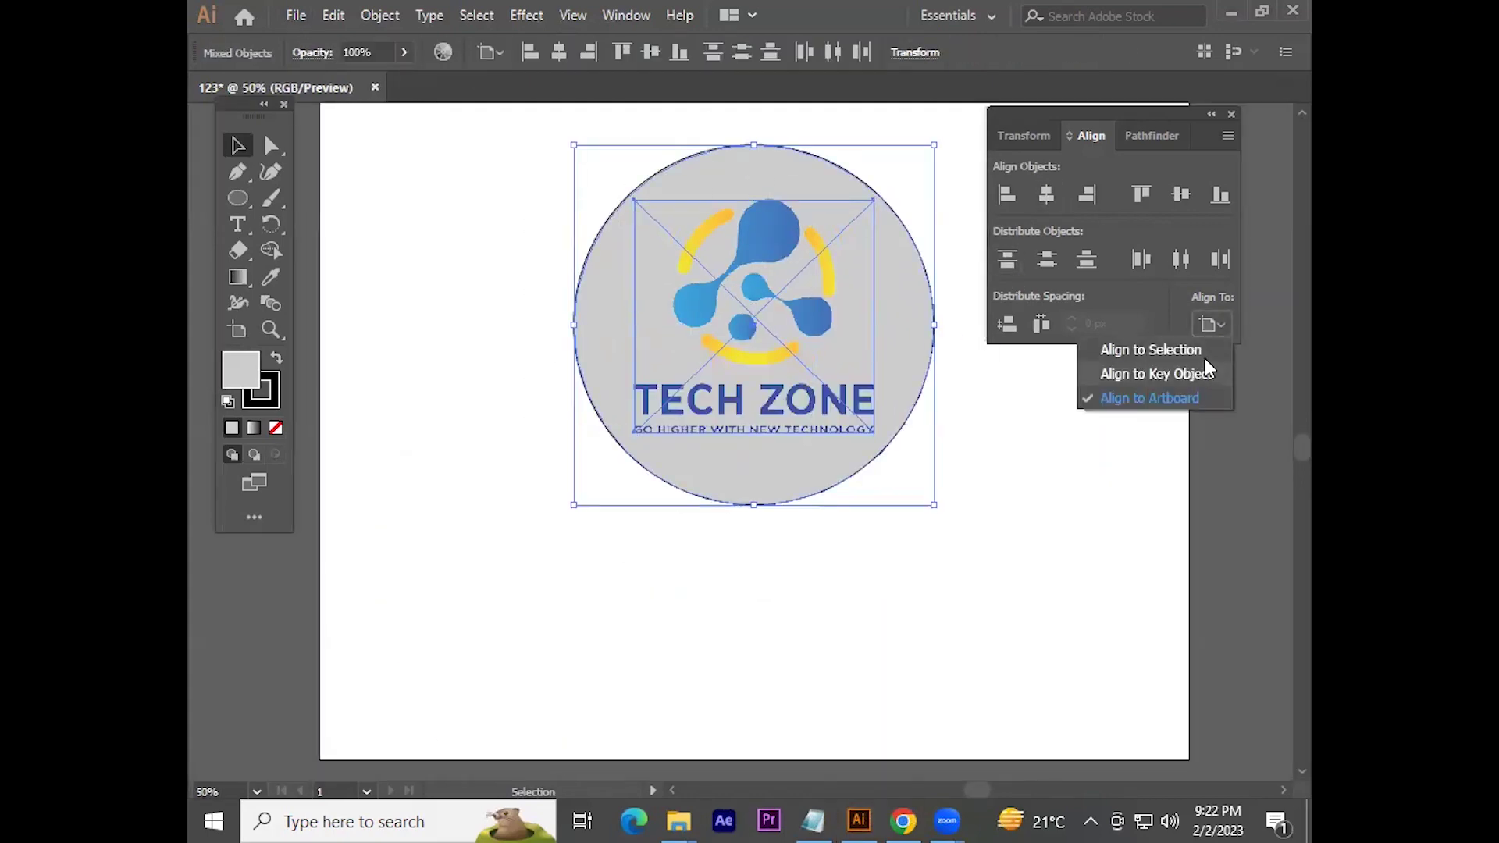
pyautogui.click(1086, 491)
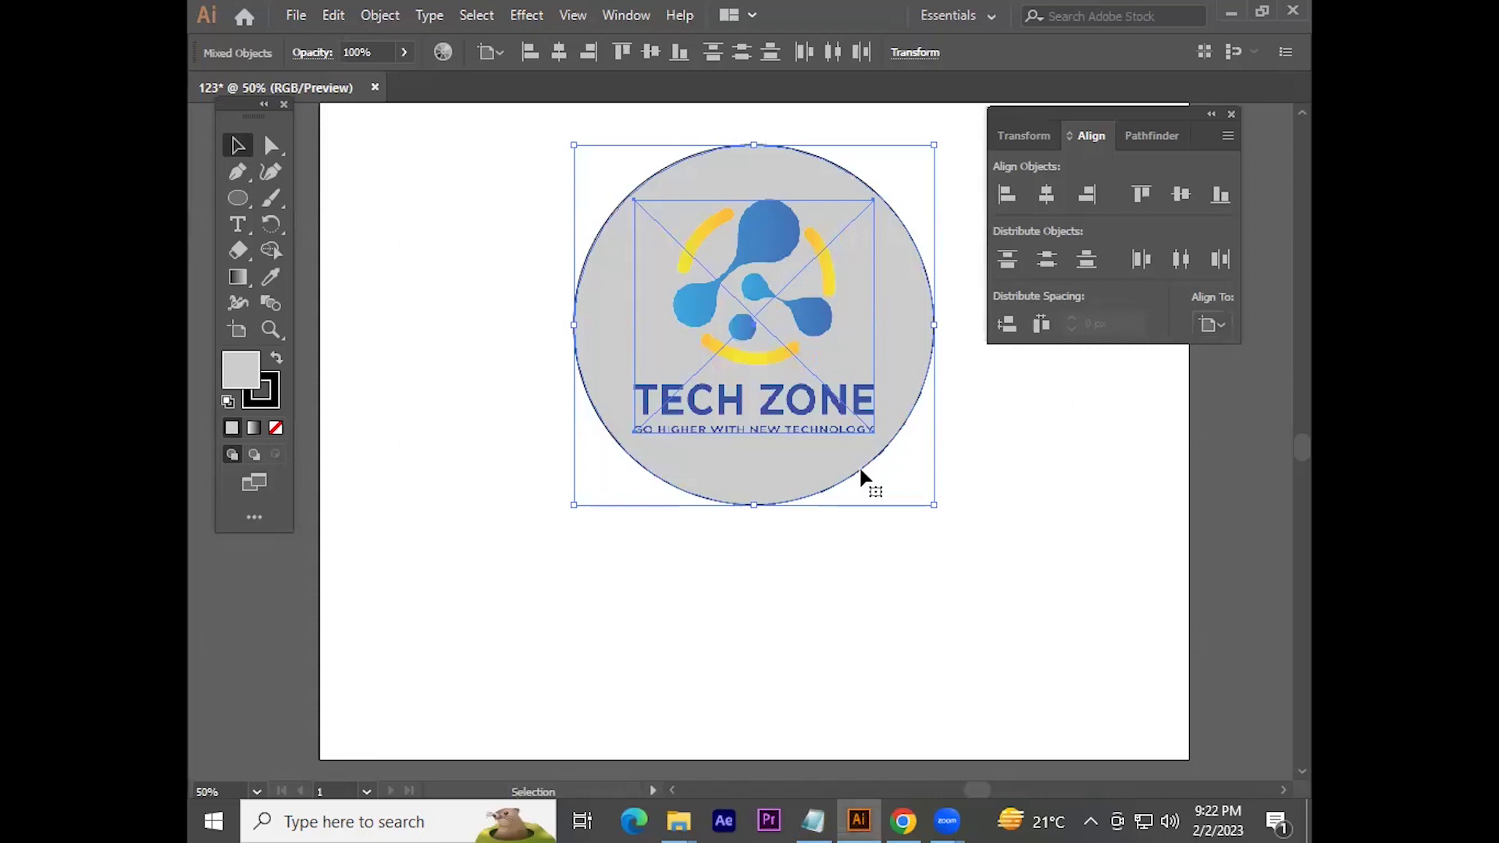
pyautogui.scroll(-1, 864, 478)
pyautogui.click(955, 466)
pyautogui.keyDown('alt'); pyautogui.scroll(-2, 950, 466); pyautogui.keyUp('alt')
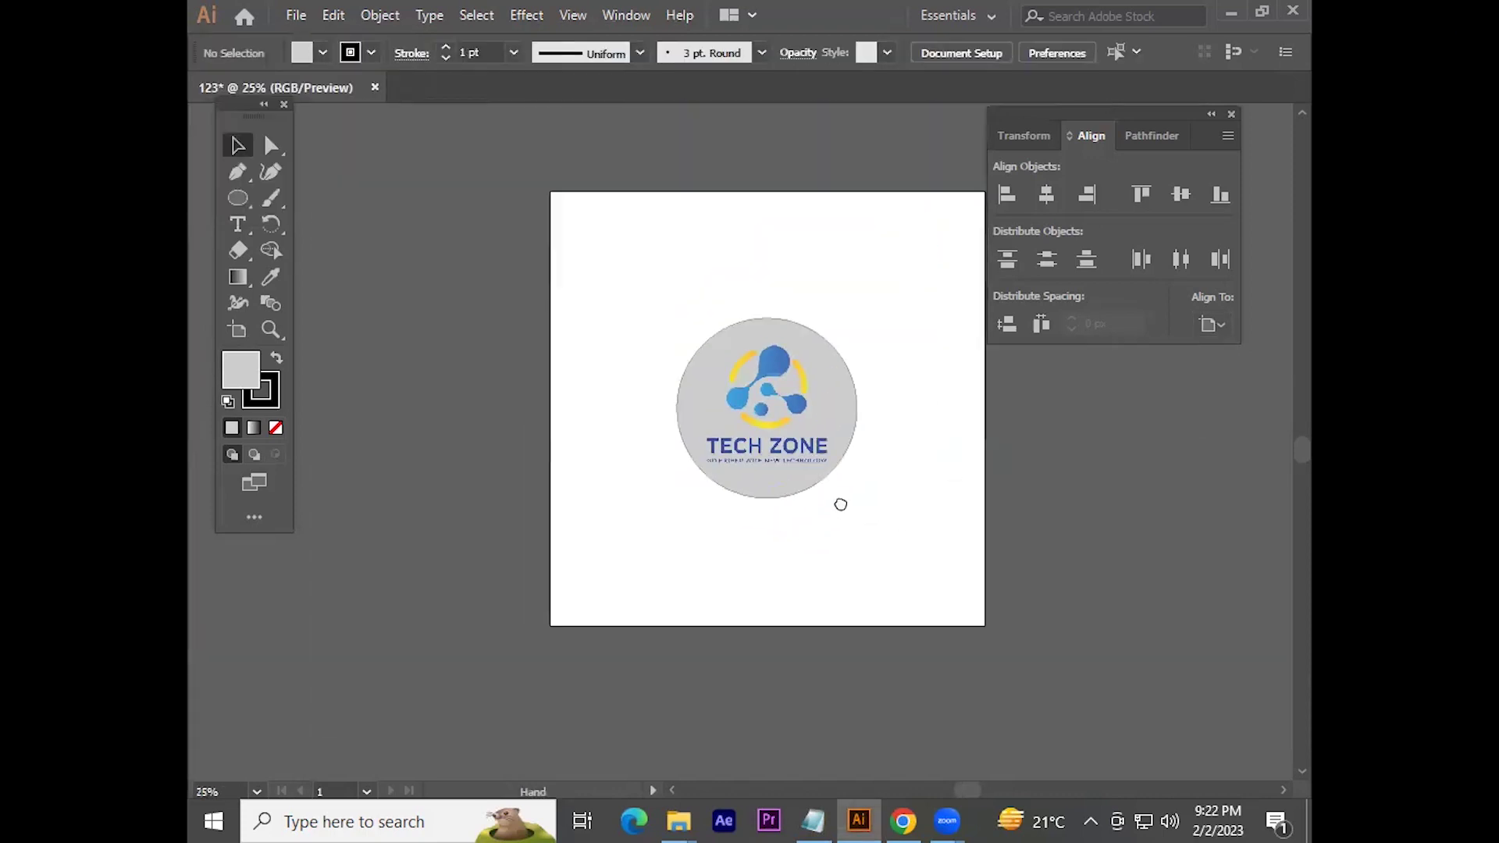
# Step: Select the circle and logo, set Align To Selection, and centre the logo in the circle
pyautogui.moveTo(756, 353); pyautogui.dragTo(635, 475)
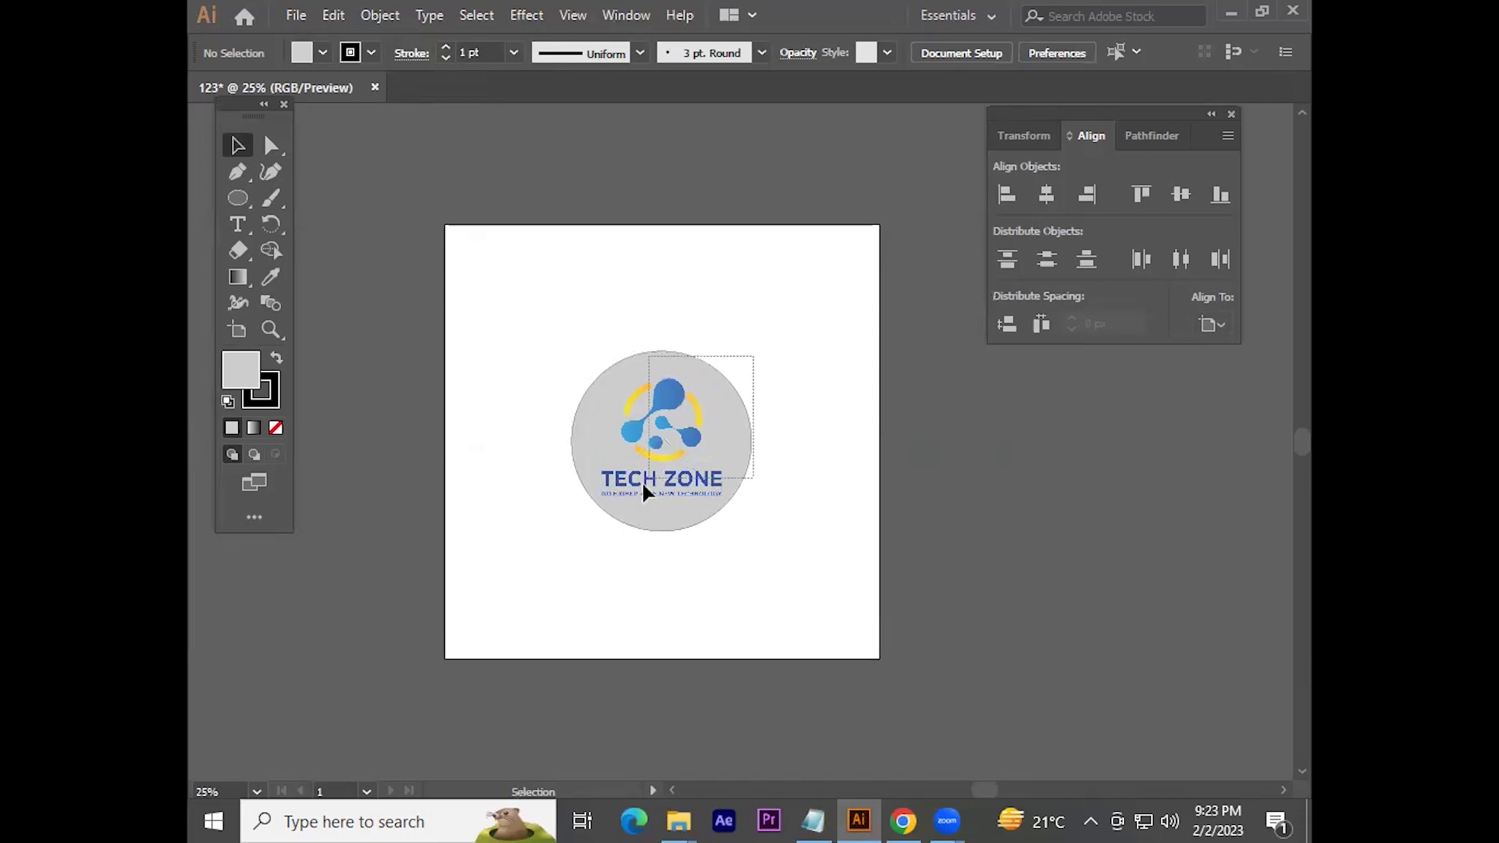
pyautogui.click(1213, 324)
pyautogui.click(1220, 352)
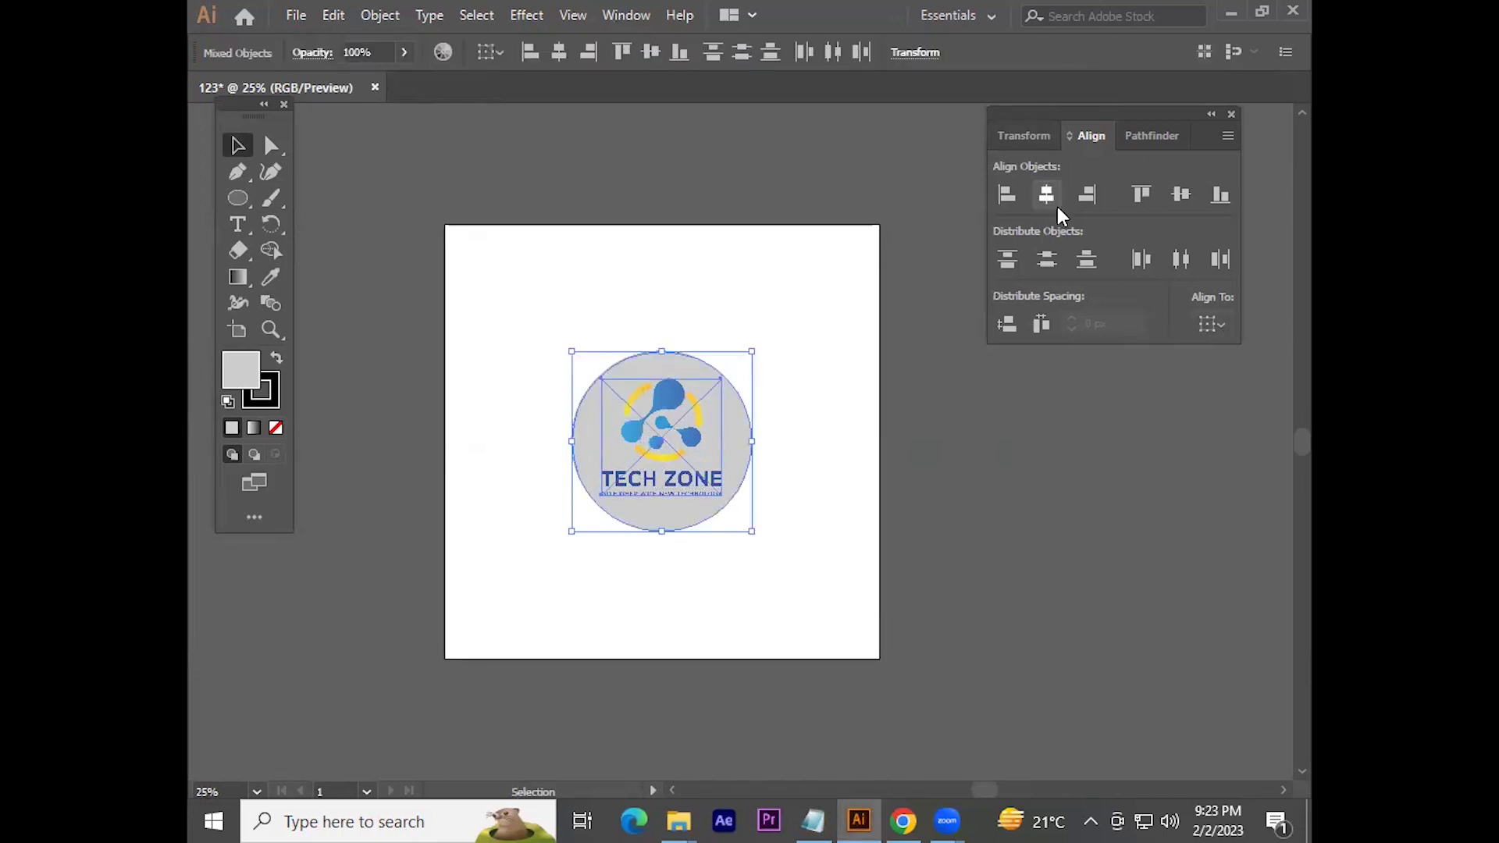
pyautogui.click(1181, 194)
pyautogui.click(772, 195)
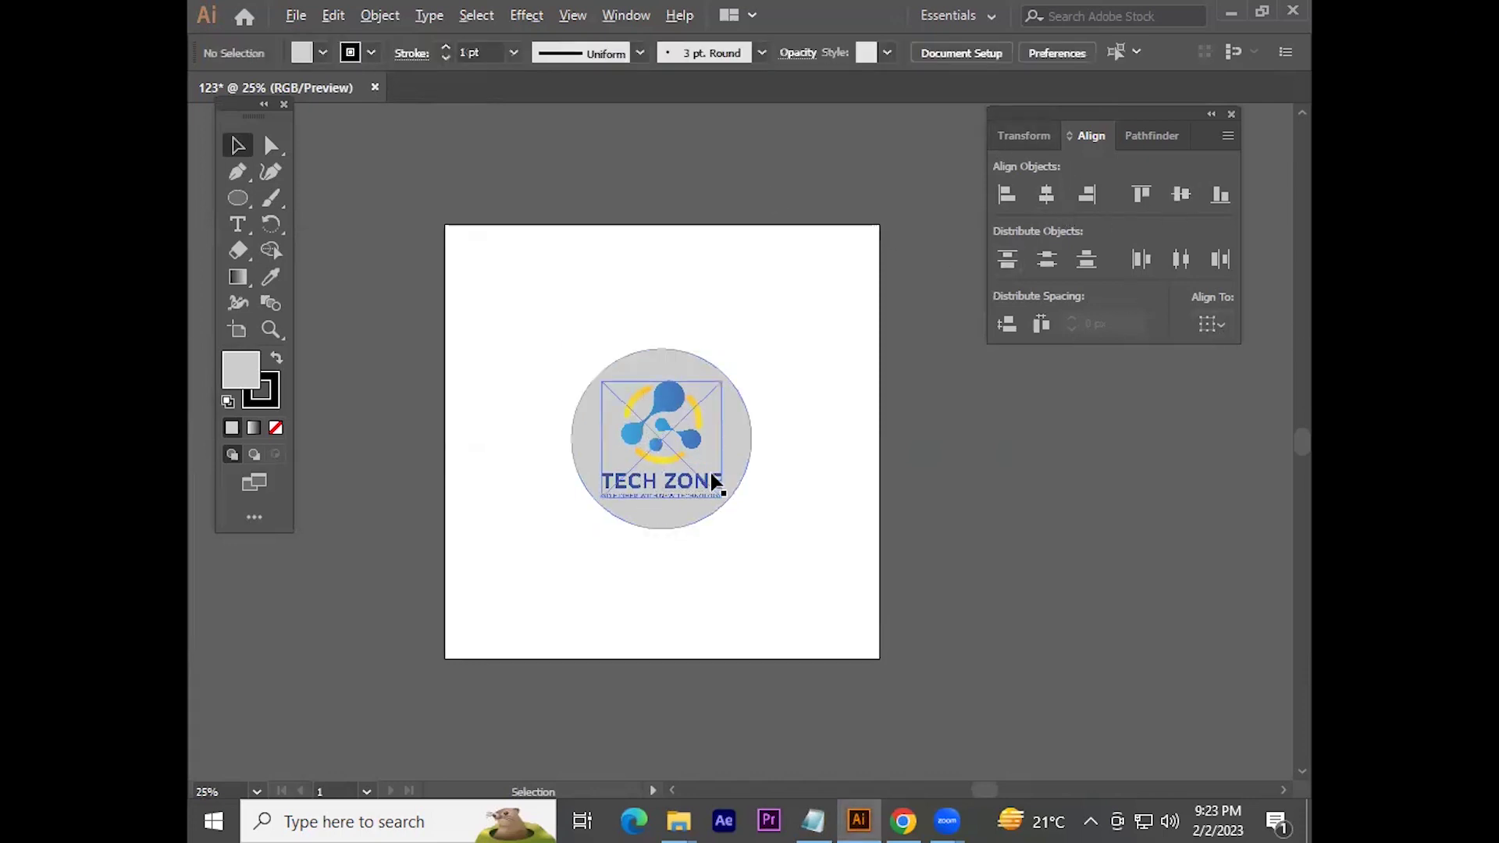
pyautogui.keyDown('alt'); pyautogui.scroll(3, 713, 478); pyautogui.keyUp('alt')
pyautogui.keyDown('alt'); pyautogui.scroll(-2, 929, 497); pyautogui.keyUp('alt')
pyautogui.moveTo(929, 497); pyautogui.dragTo(923, 504)
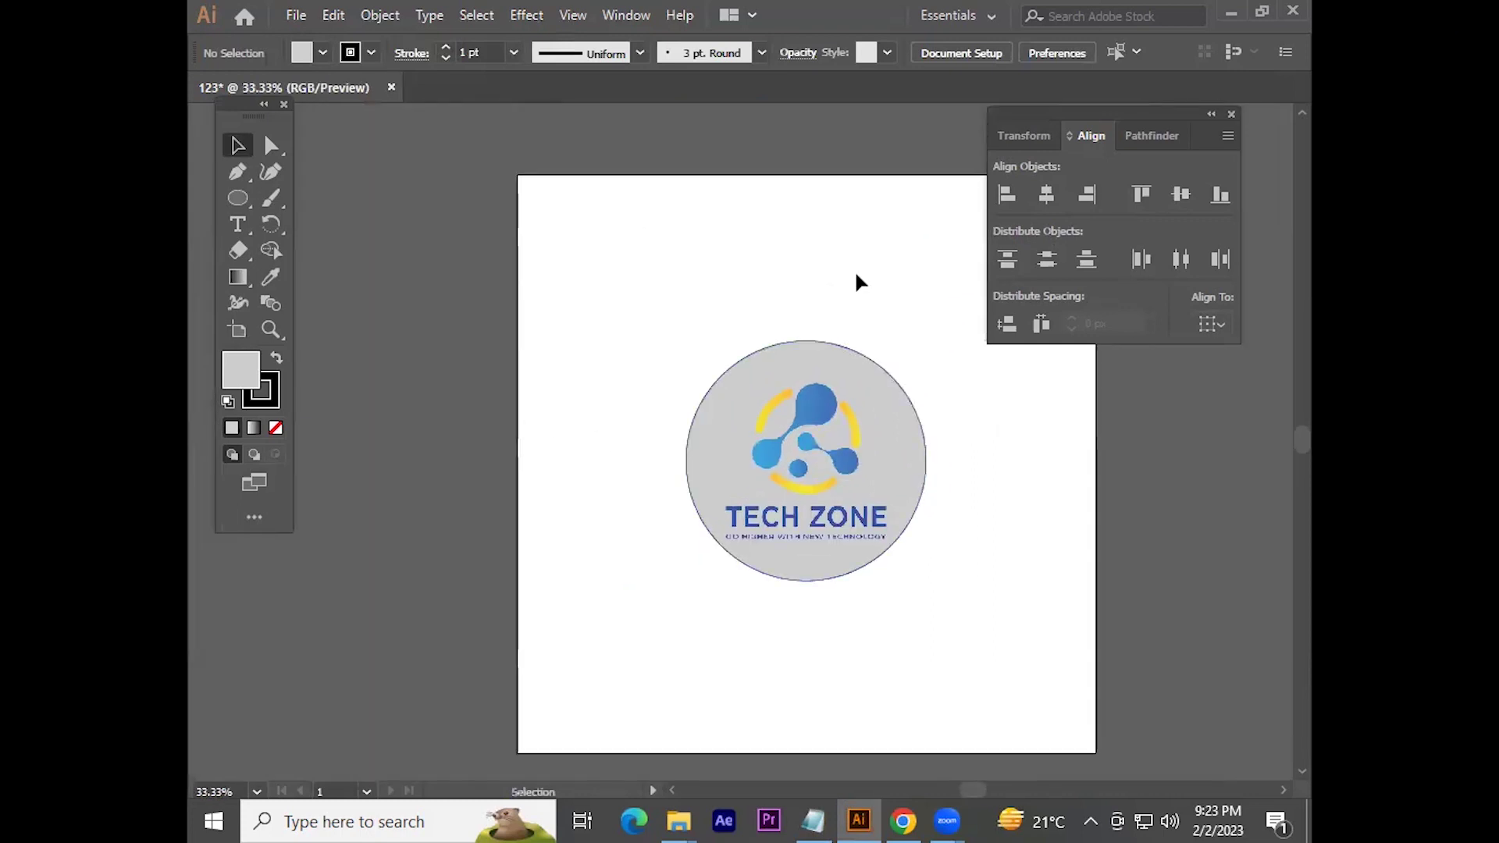
pyautogui.press('l')
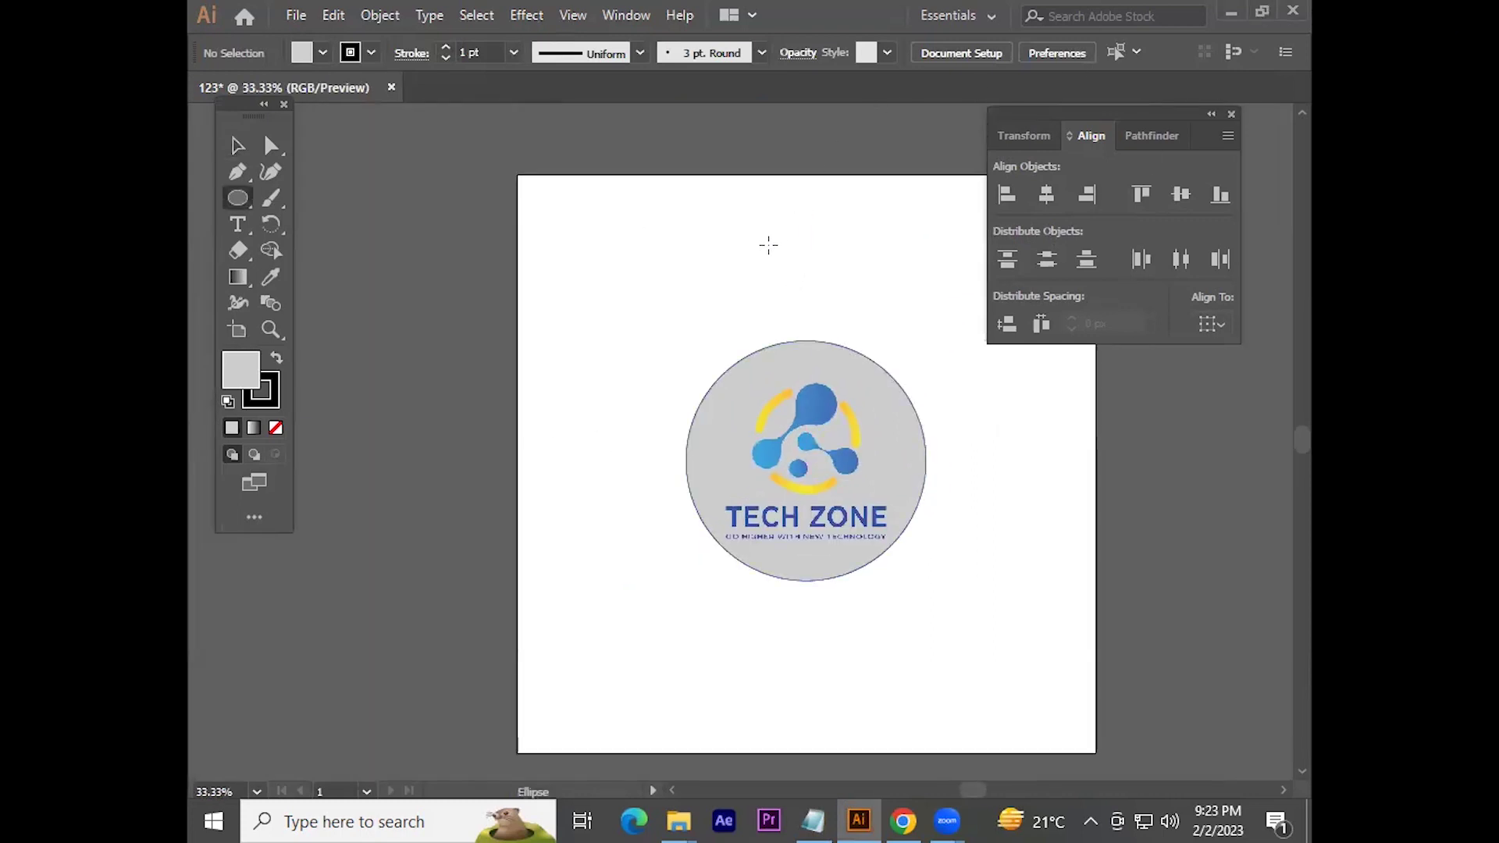
# Step: Draw a small light-grey circle above the logo circle and select it
pyautogui.moveTo(762, 203); pyautogui.dragTo(870, 293)
pyautogui.hotkey('shift', 'v')
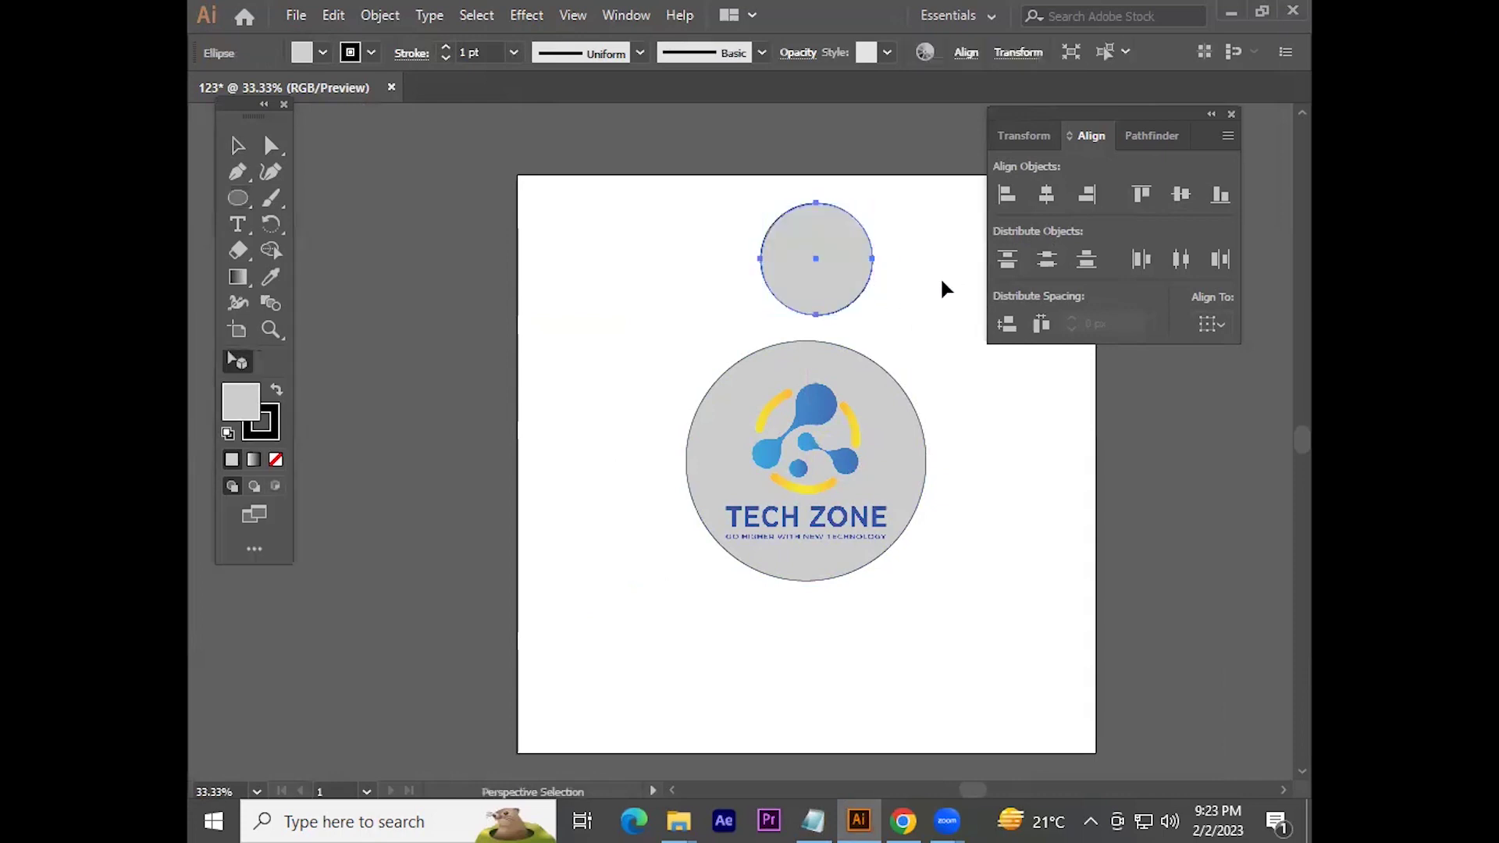
pyautogui.hotkey('ctrl', '+')
pyautogui.hotkey('ctrl', '+')
pyautogui.press('v')
pyautogui.click(805, 378)
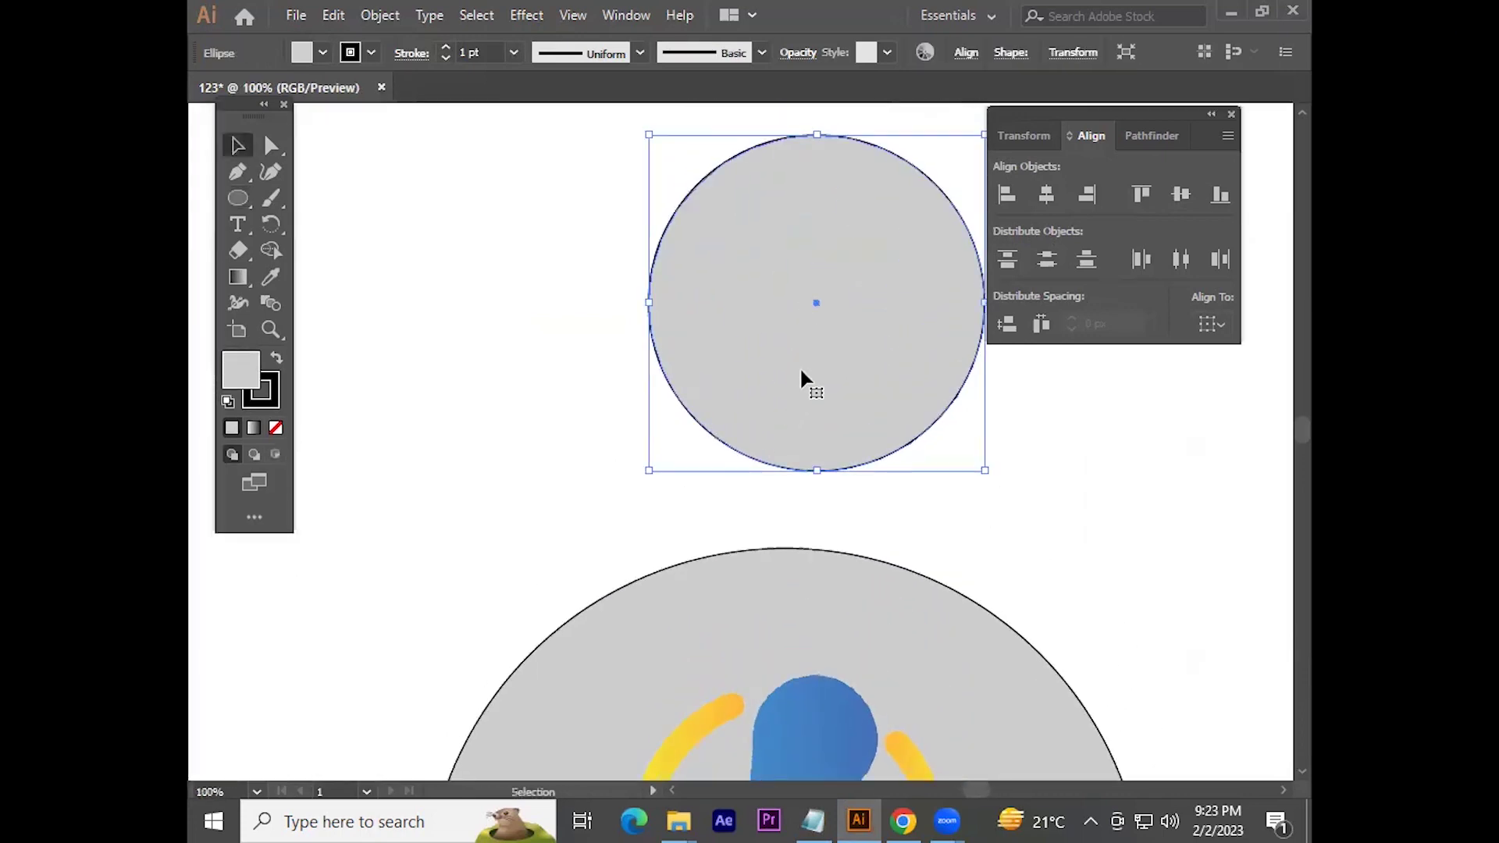
pyautogui.hotkey('ctrl', '-')
pyautogui.hotkey('ctrl', '+')
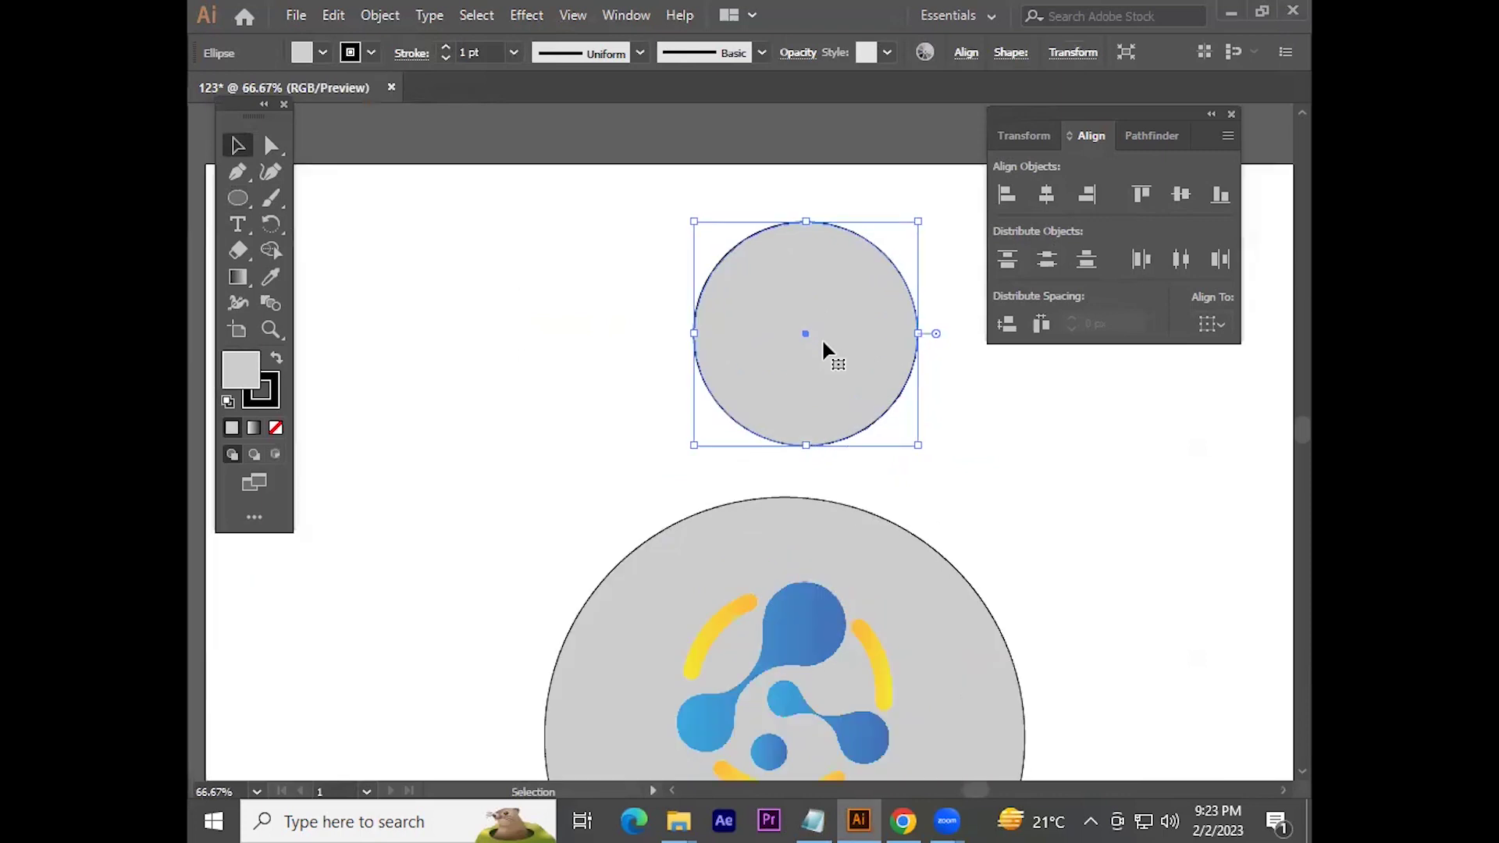
pyautogui.press('t')
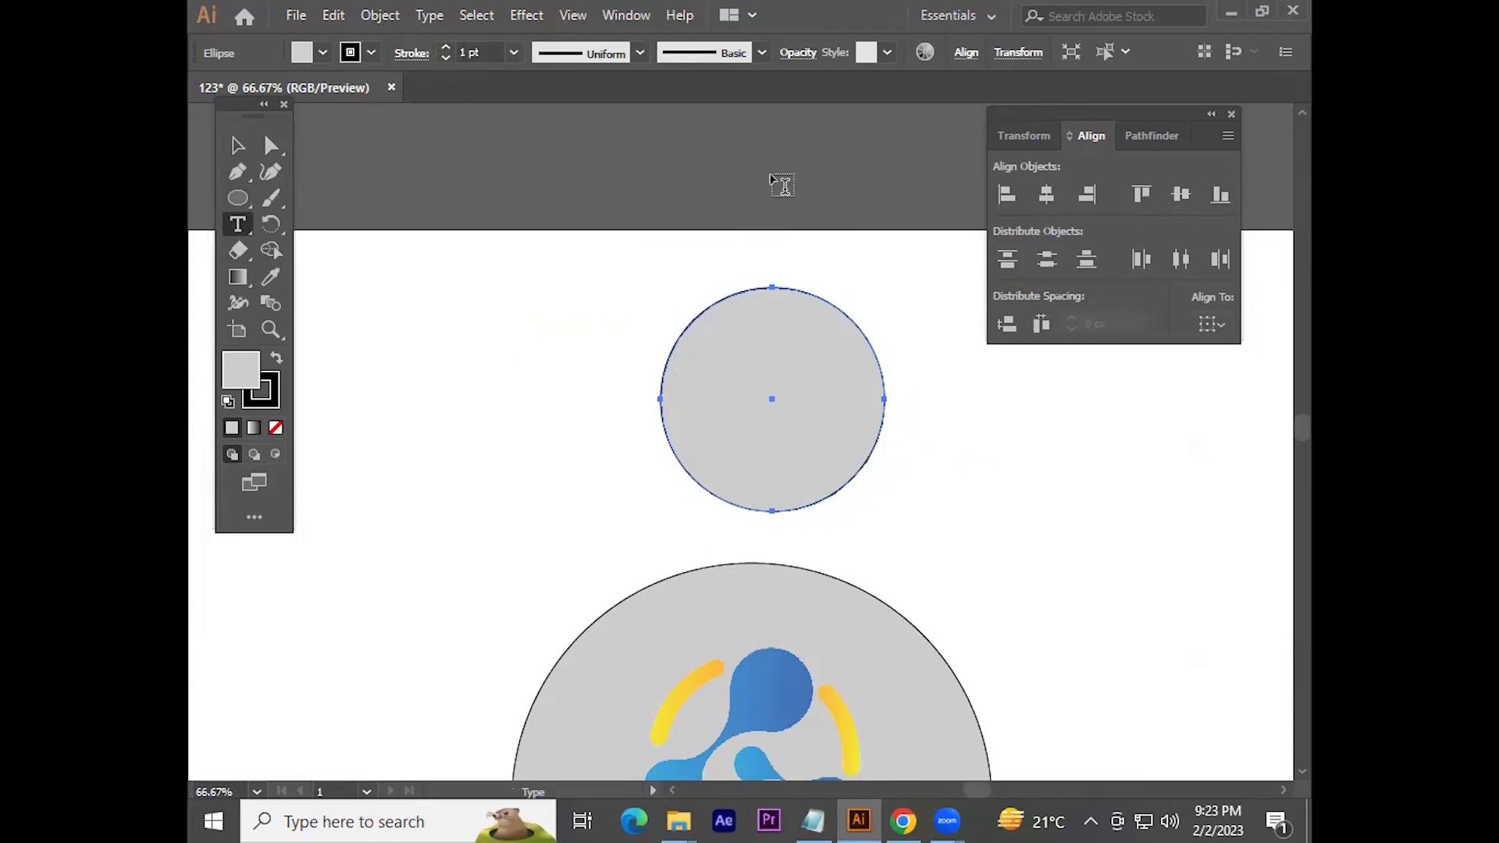
# Step: Add the text 'graphic designing' above the artboard and enlarge it
pyautogui.click(774, 172)
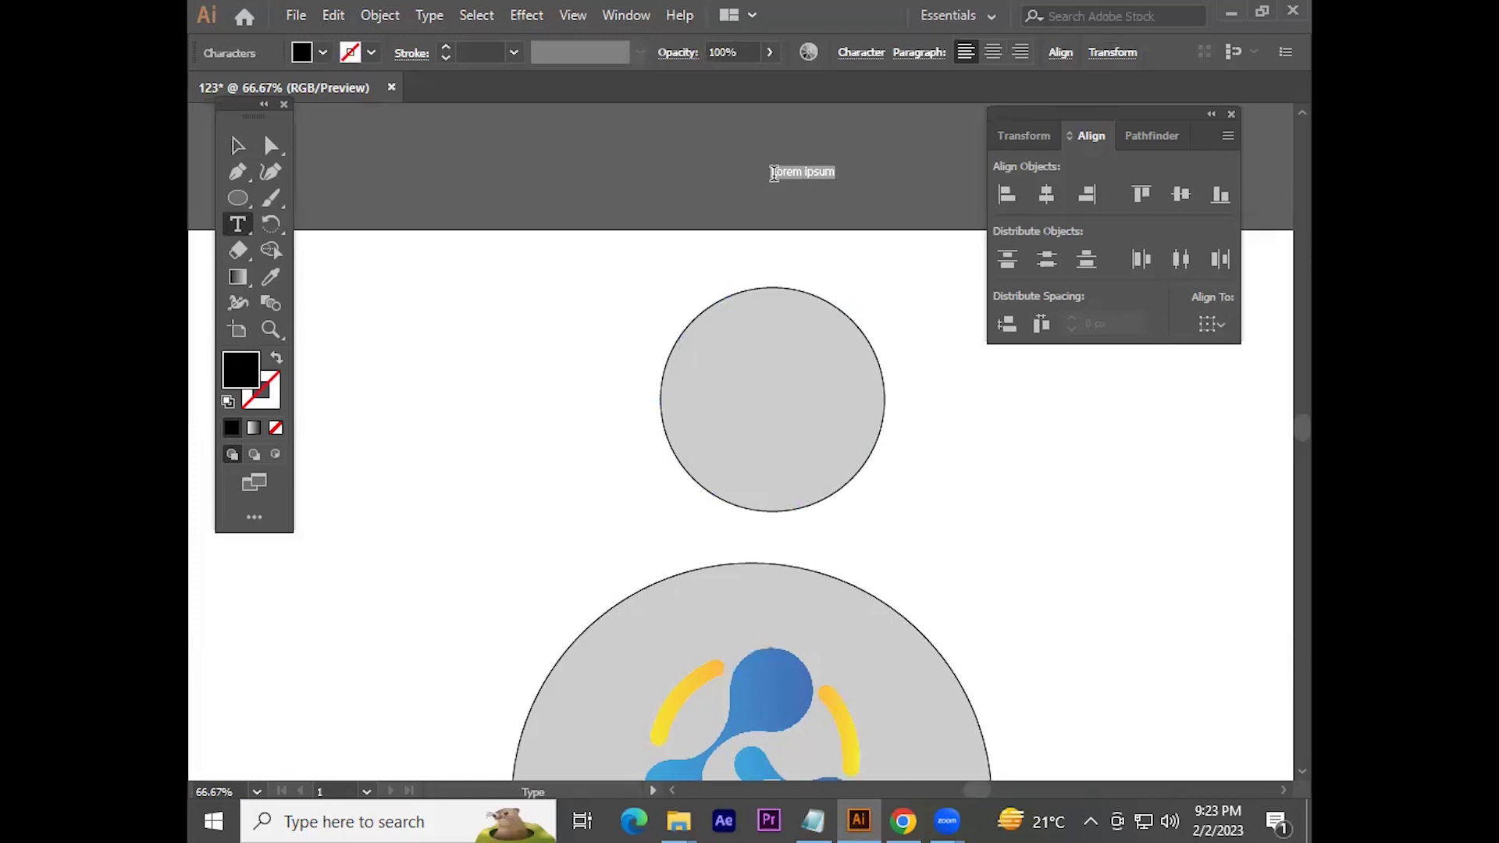
pyautogui.press('BackSpace')
pyautogui.write('graphic designing')
pyautogui.press('Escape')
pyautogui.moveTo(818, 177); pyautogui.dragTo(820, 211)
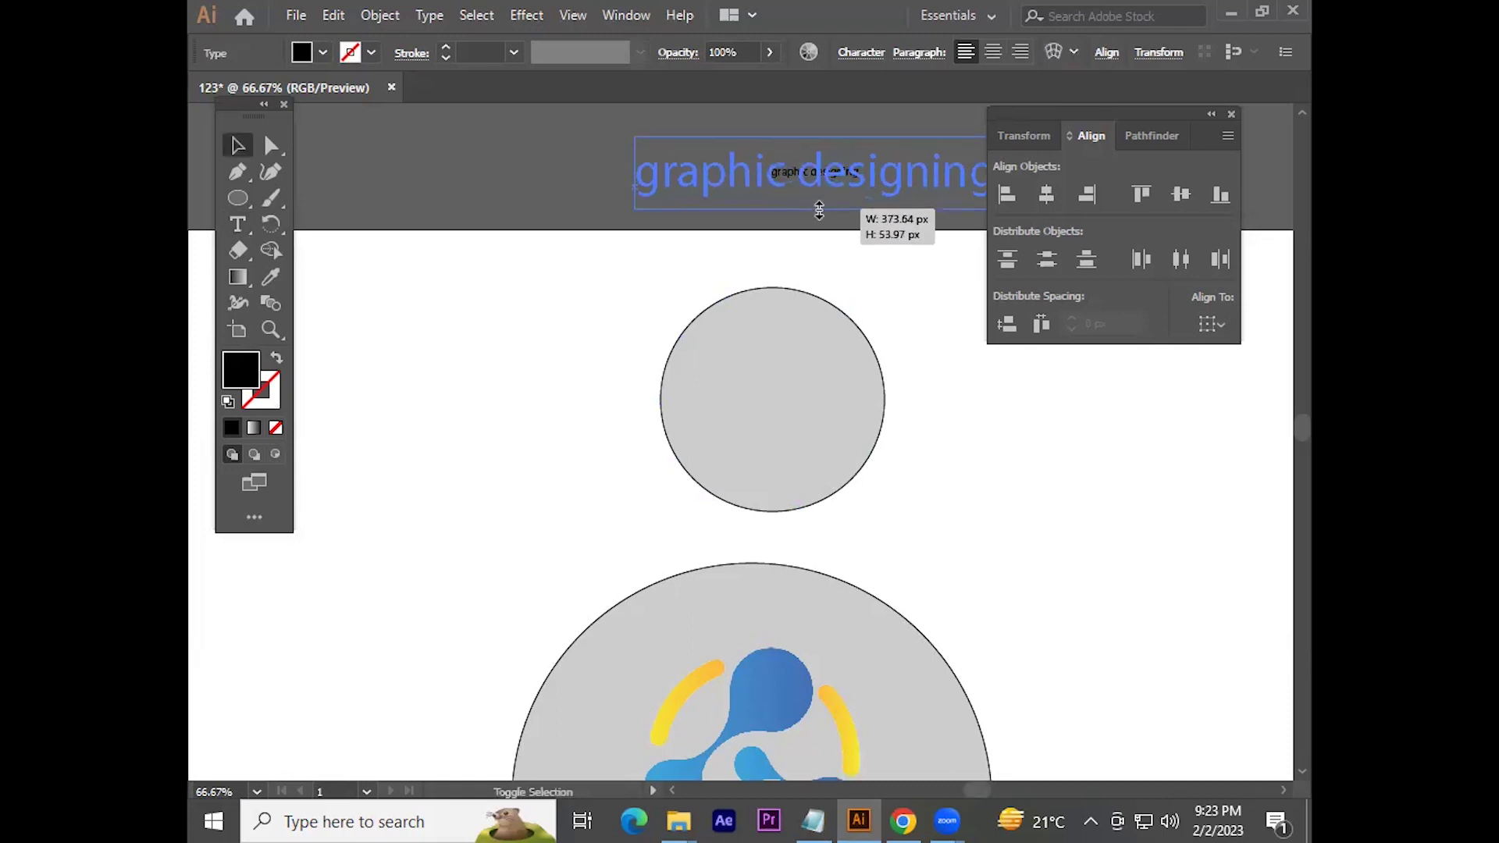
# Step: Set the text to All Caps in the Character panel and move it toward the circles
pyautogui.hotkey('ctrl', 't')
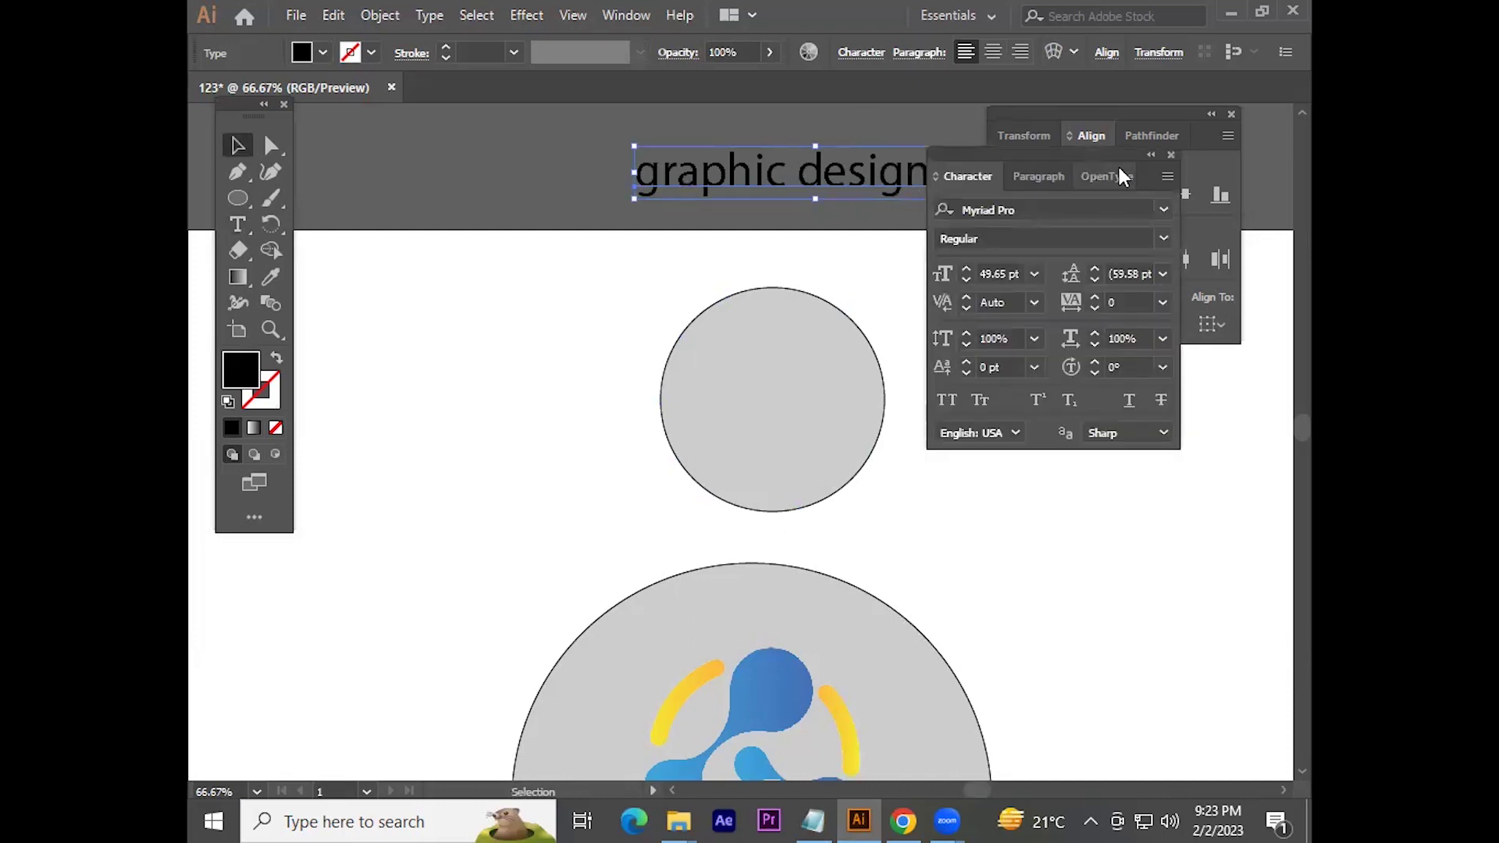
pyautogui.click(1229, 115)
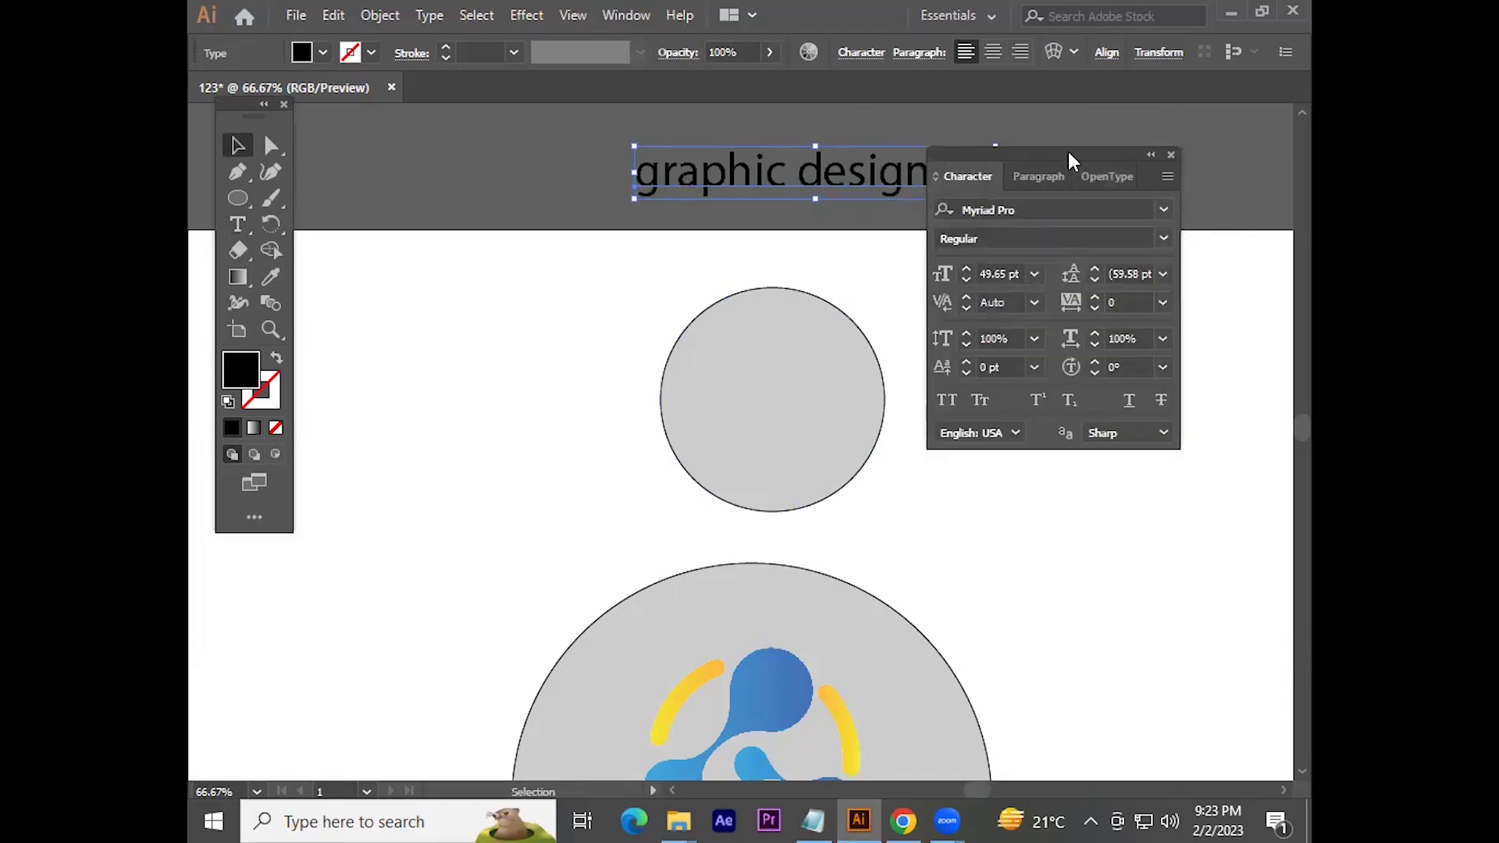
pyautogui.moveTo(1068, 151); pyautogui.dragTo(1195, 141)
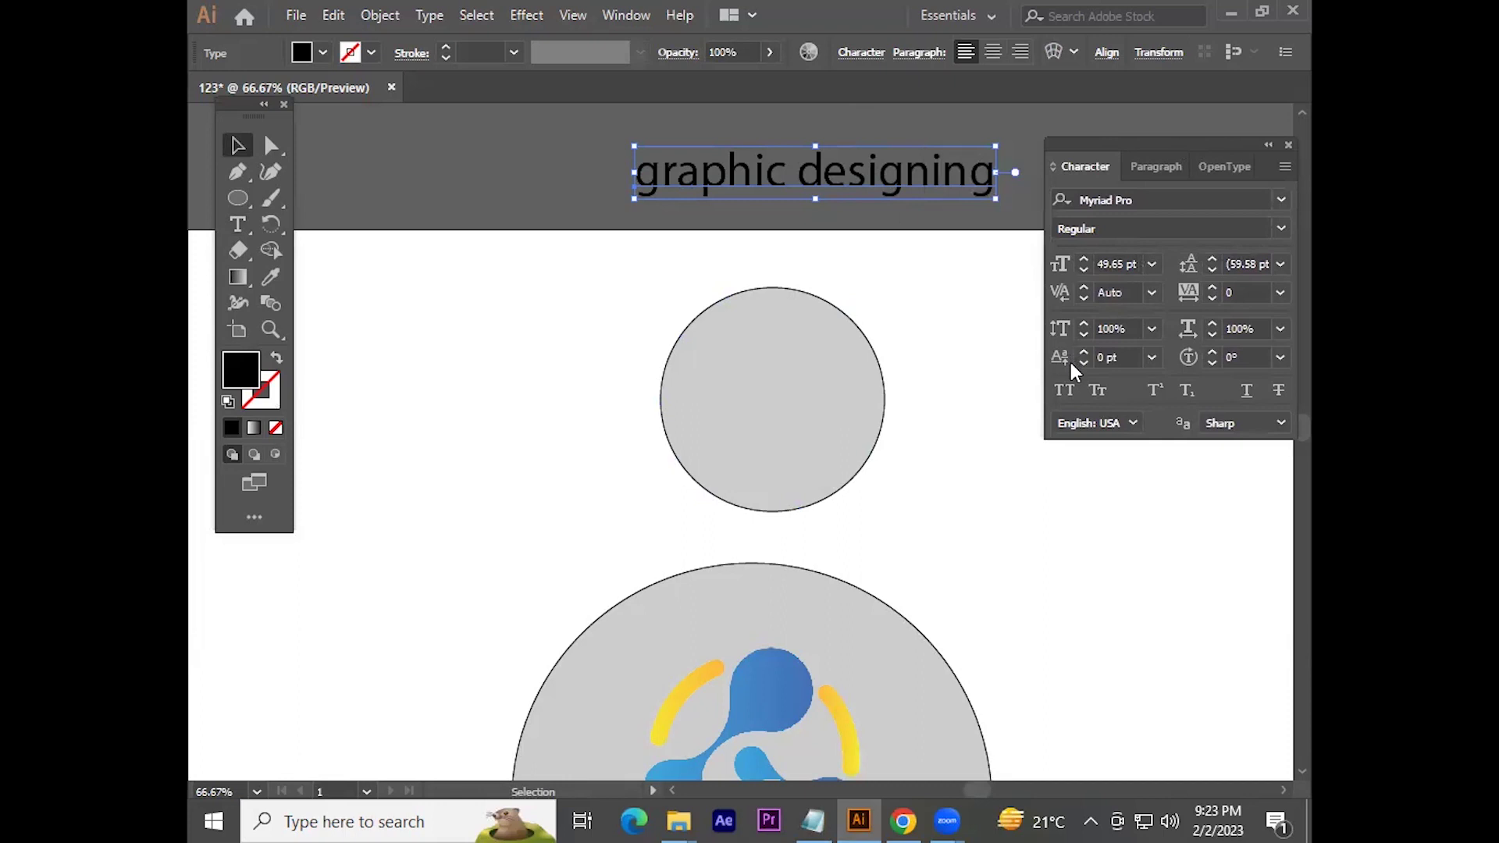
pyautogui.click(1289, 144)
pyautogui.hotkey('ctrl', 'shift', 'a')
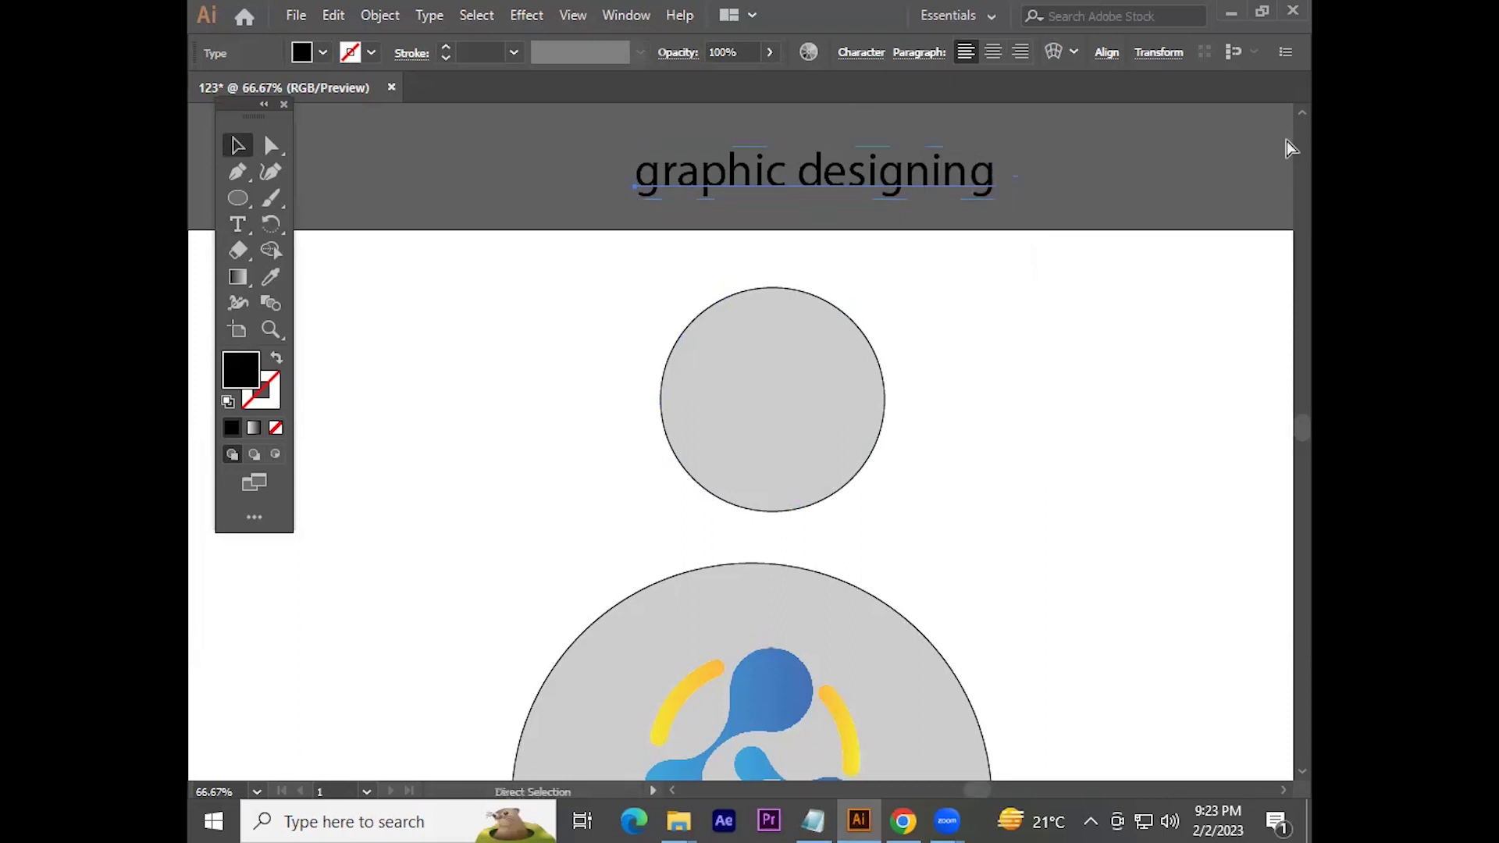
pyautogui.hotkey('ctrl', 't')
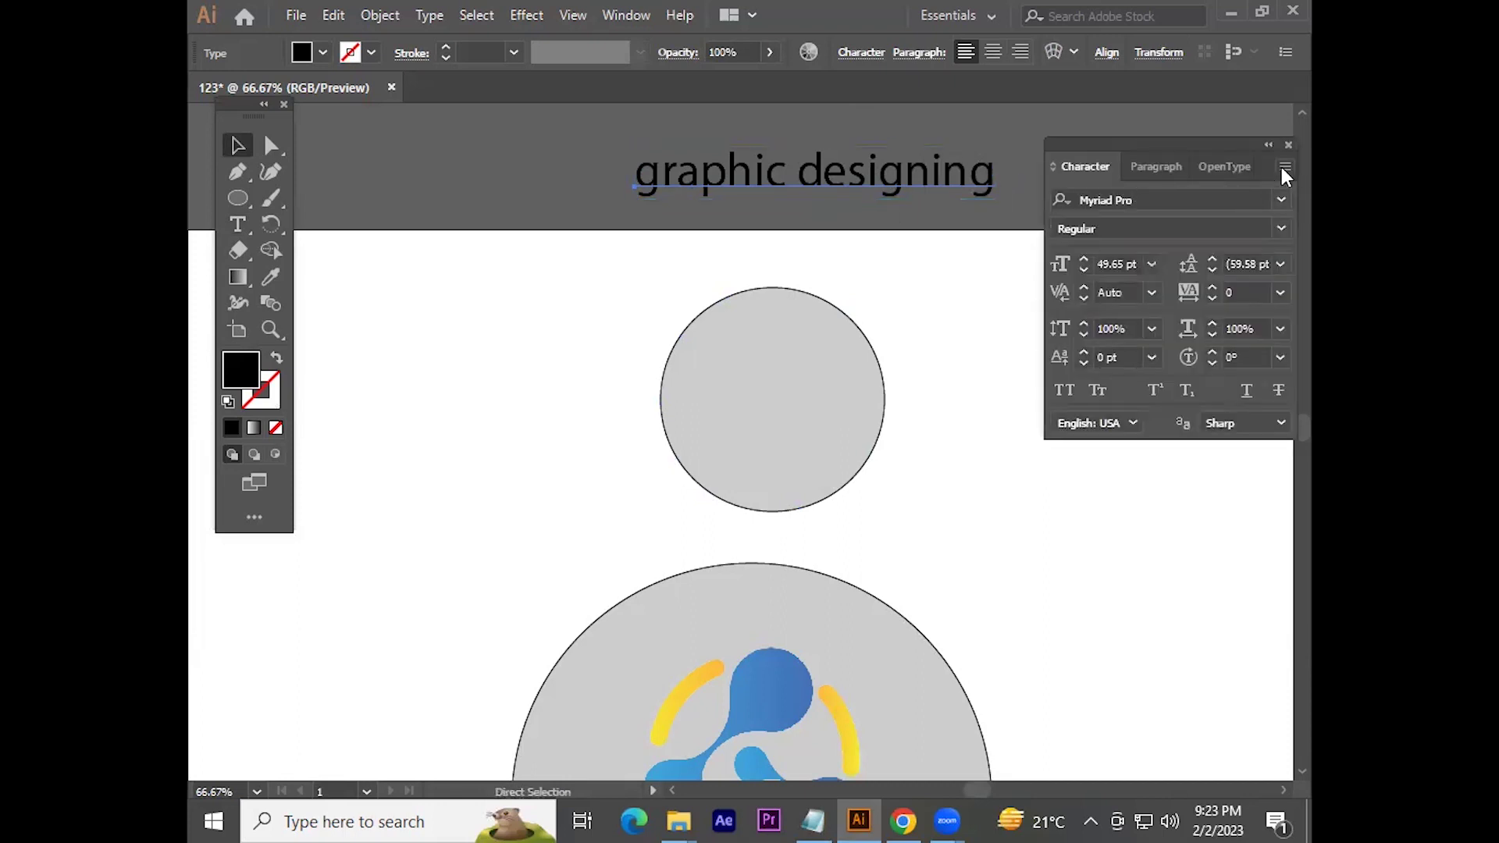
pyautogui.click(1285, 167)
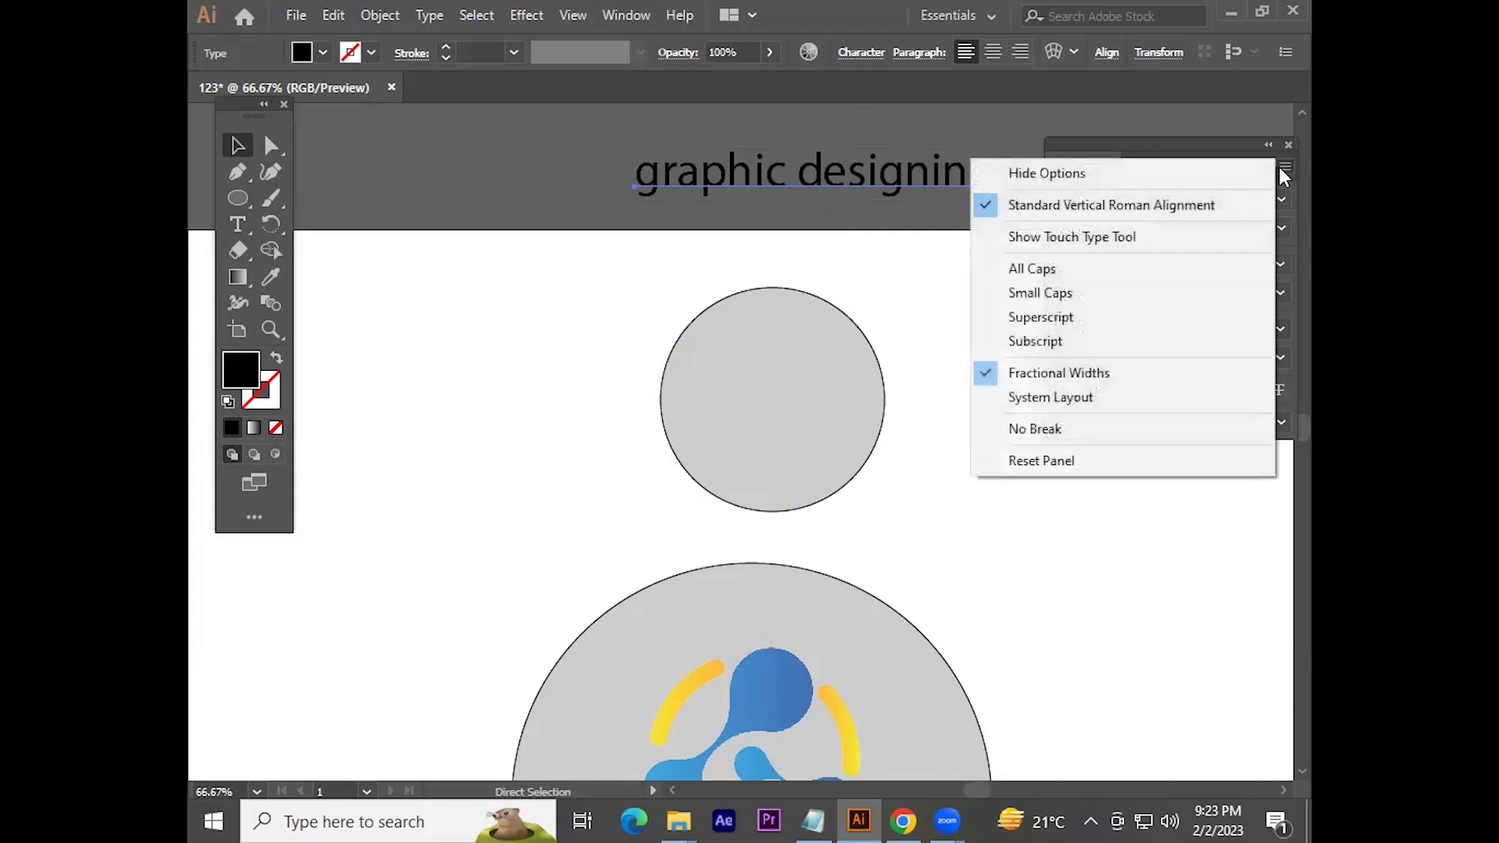
pyautogui.click(1176, 171)
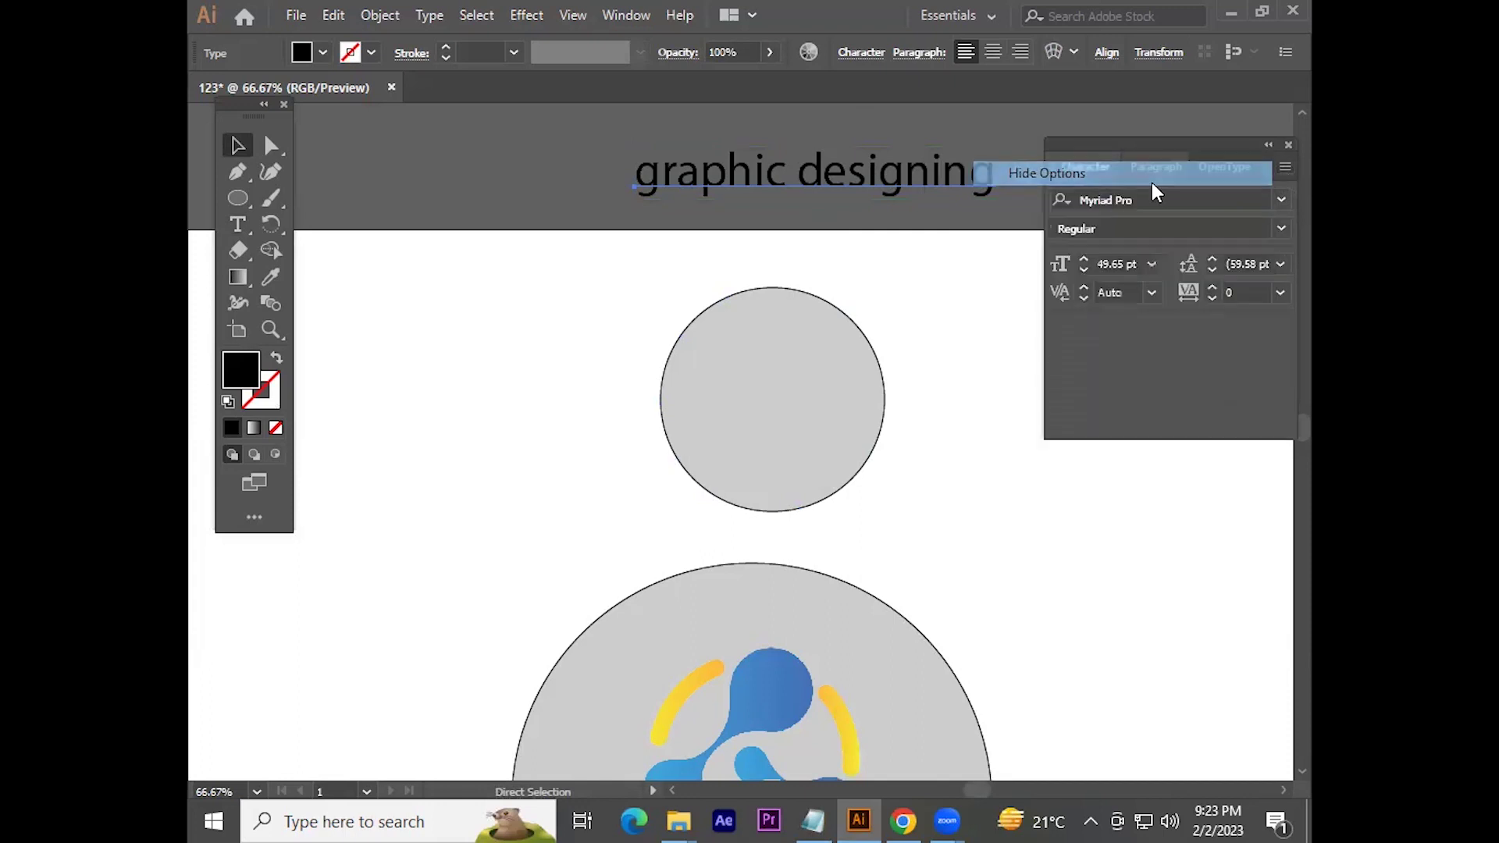
pyautogui.click(1285, 167)
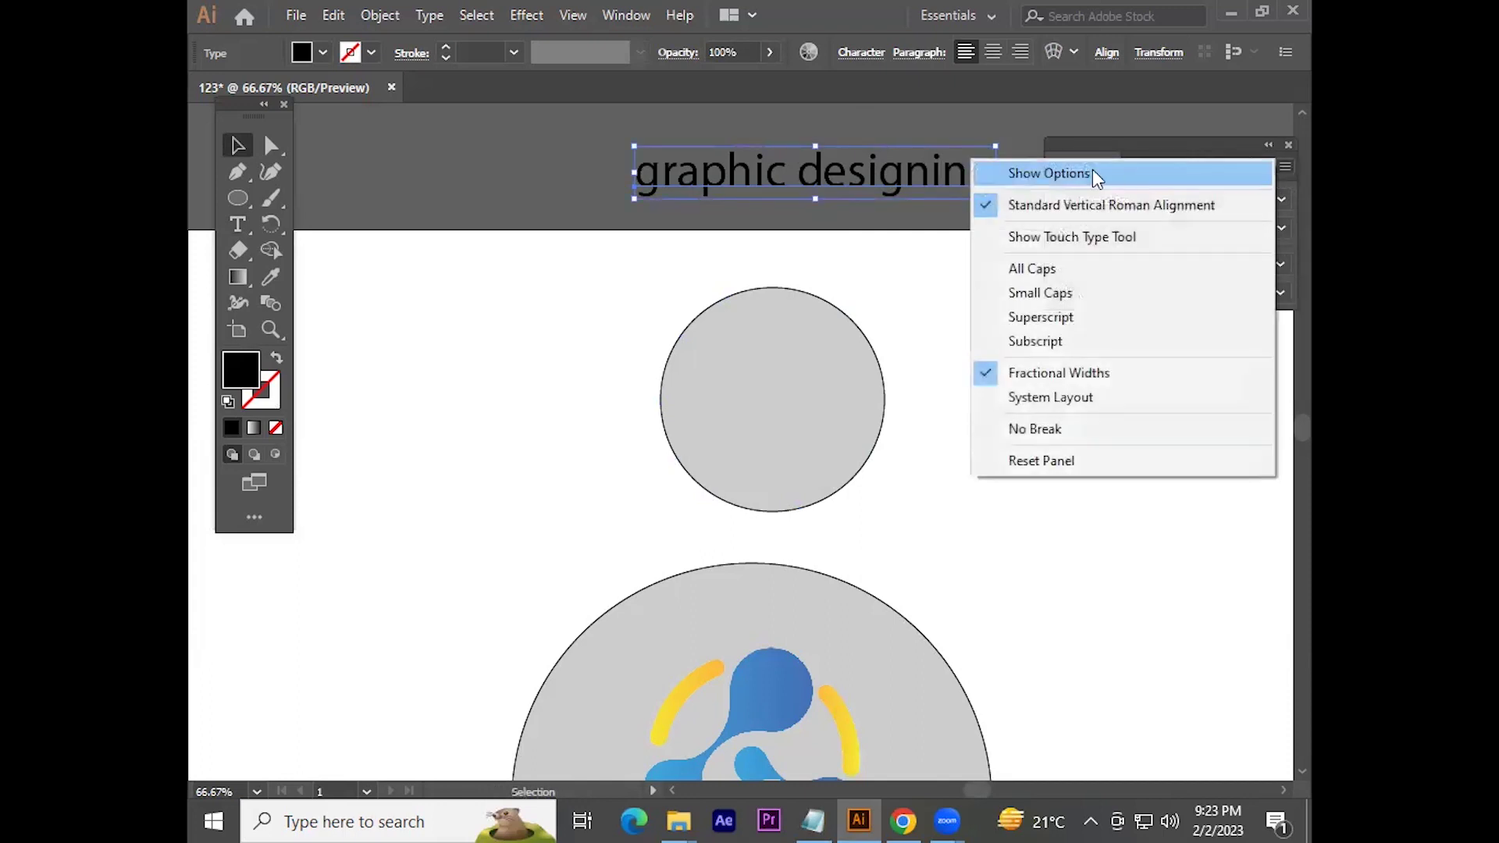
pyautogui.click(1093, 173)
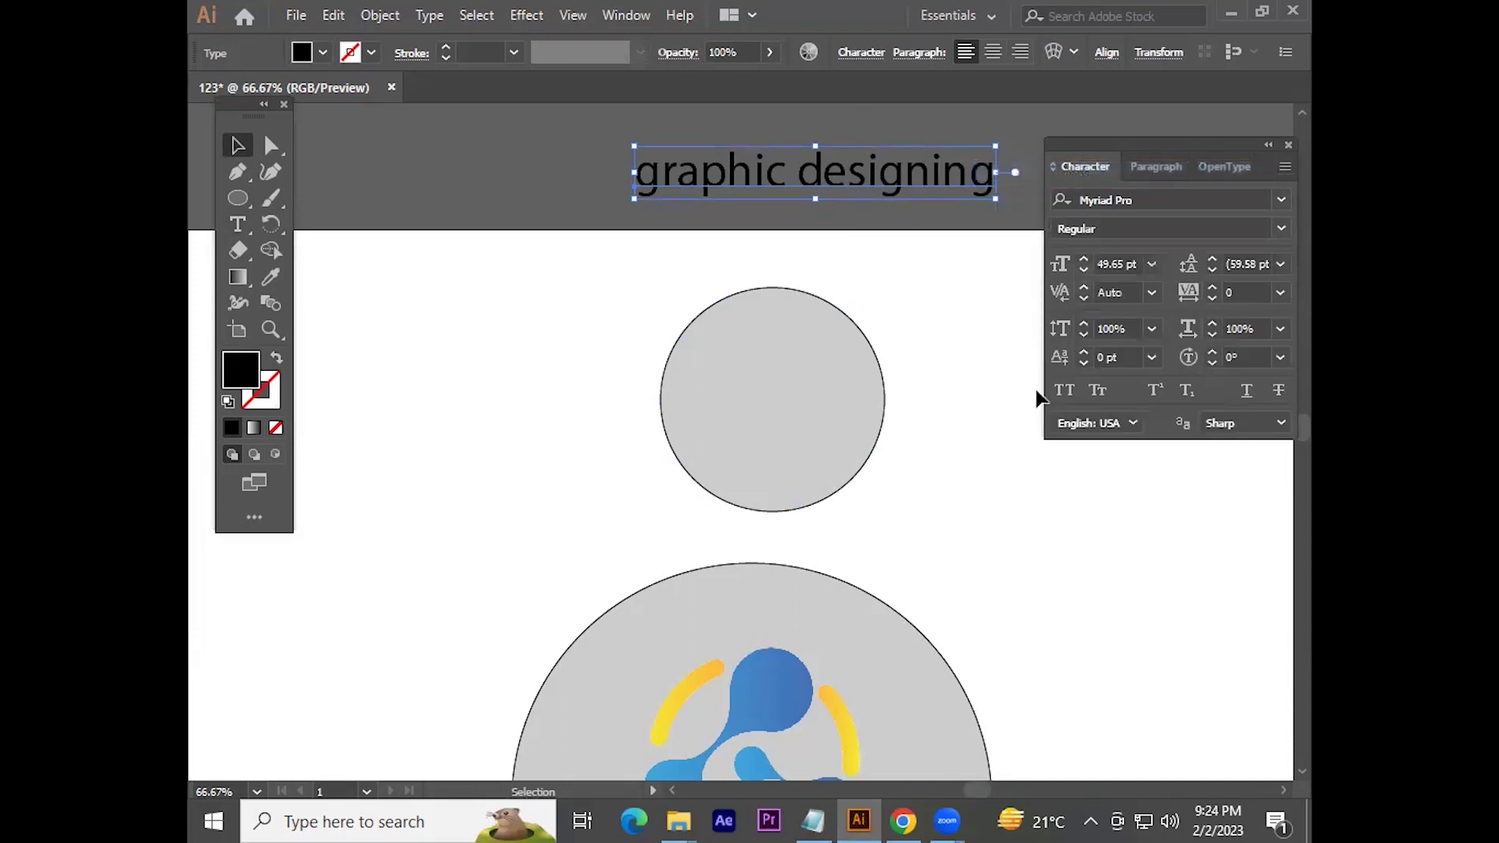
pyautogui.click(1065, 390)
pyautogui.click(817, 241)
pyautogui.moveTo(897, 194)
pyautogui.mouseDown()
pyautogui.moveTo(898, 449)
pyautogui.moveTo(938, 353)
pyautogui.mouseUp()
# Step: Break the text into centred lines 'GRAPHIC' and 'DESIGNING'
pyautogui.doubleClick(863, 351)
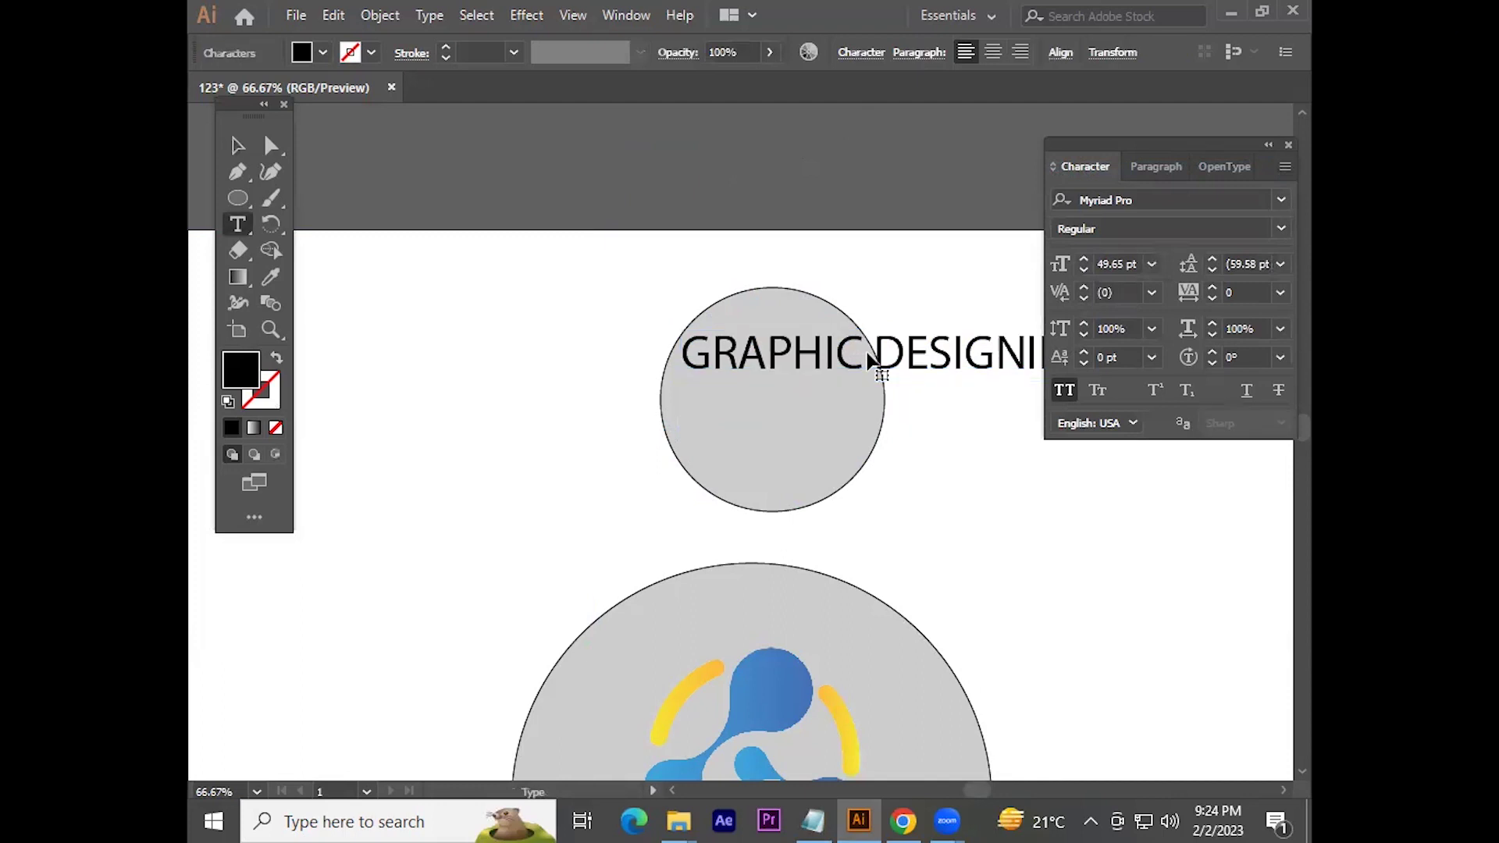
pyautogui.press('Right')
pyautogui.press('Return')
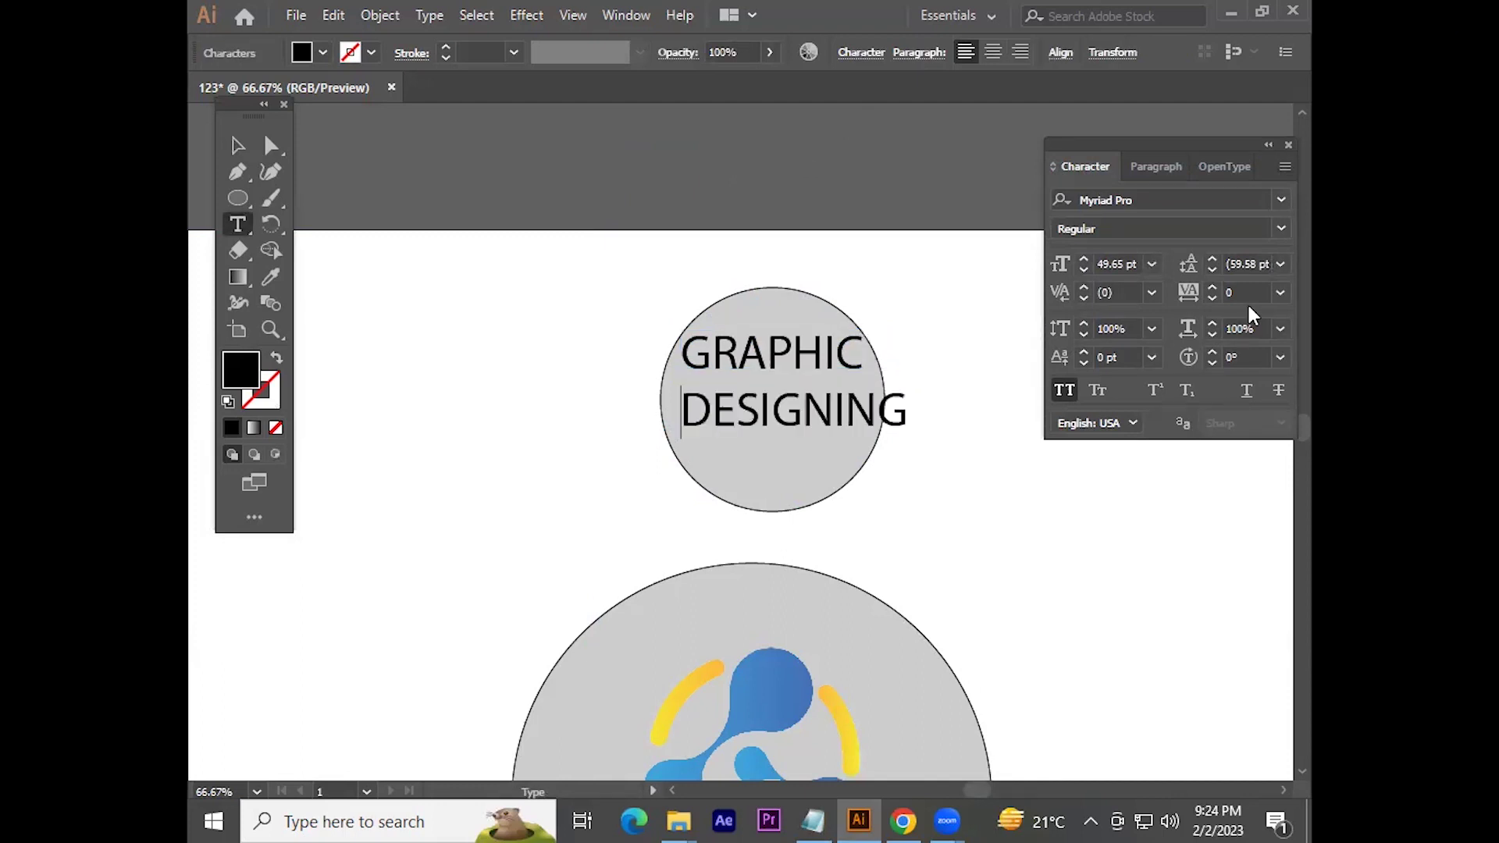
pyautogui.press('Escape')
pyautogui.click(1175, 166)
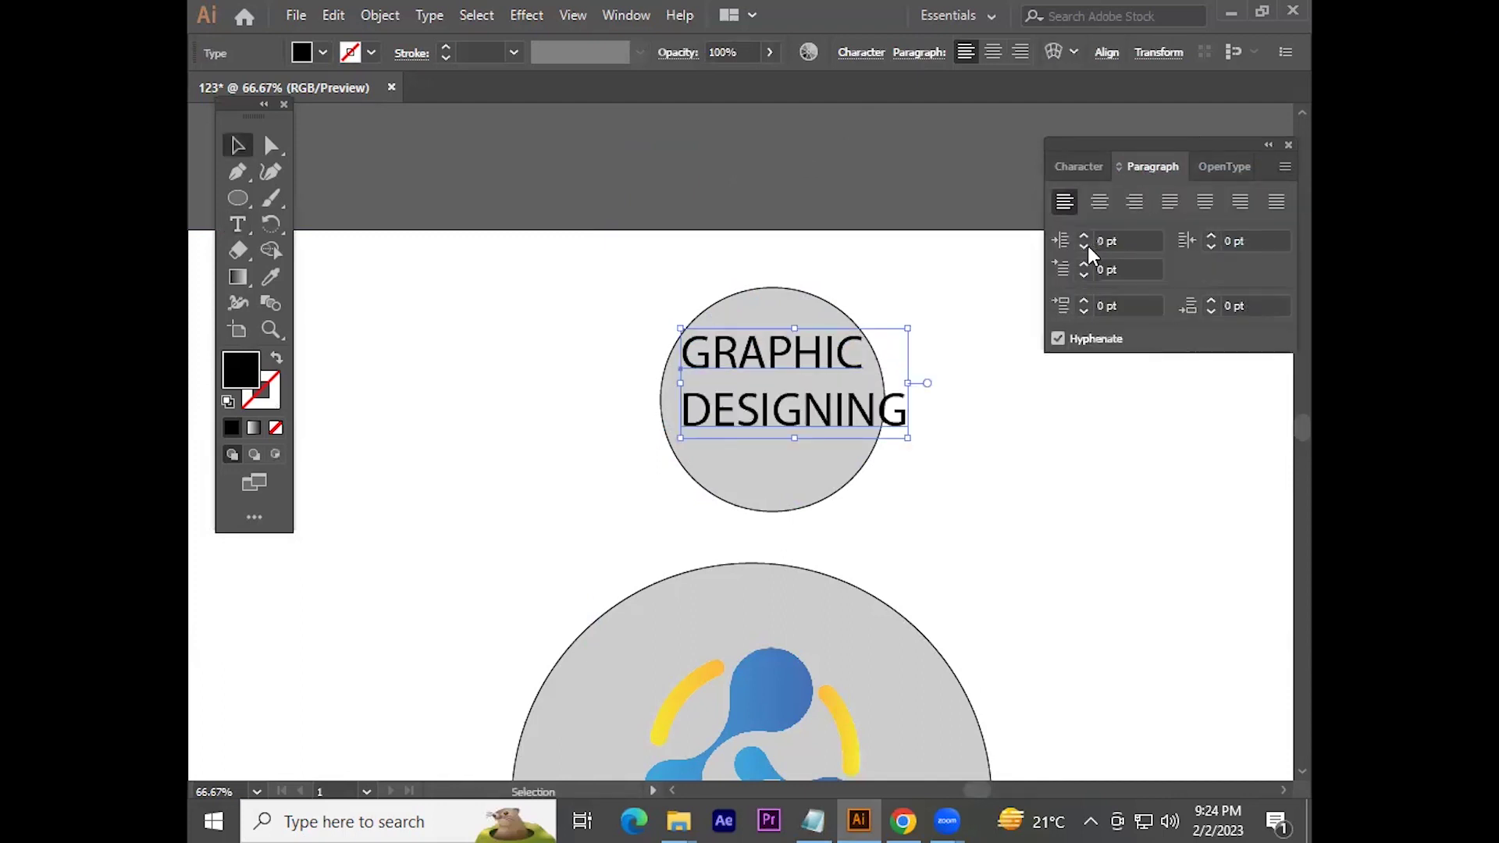
pyautogui.click(1100, 202)
# Step: Move and shrink the text inside the small circle, then select both together
pyautogui.click(785, 199)
pyautogui.moveTo(728, 356); pyautogui.dragTo(808, 357)
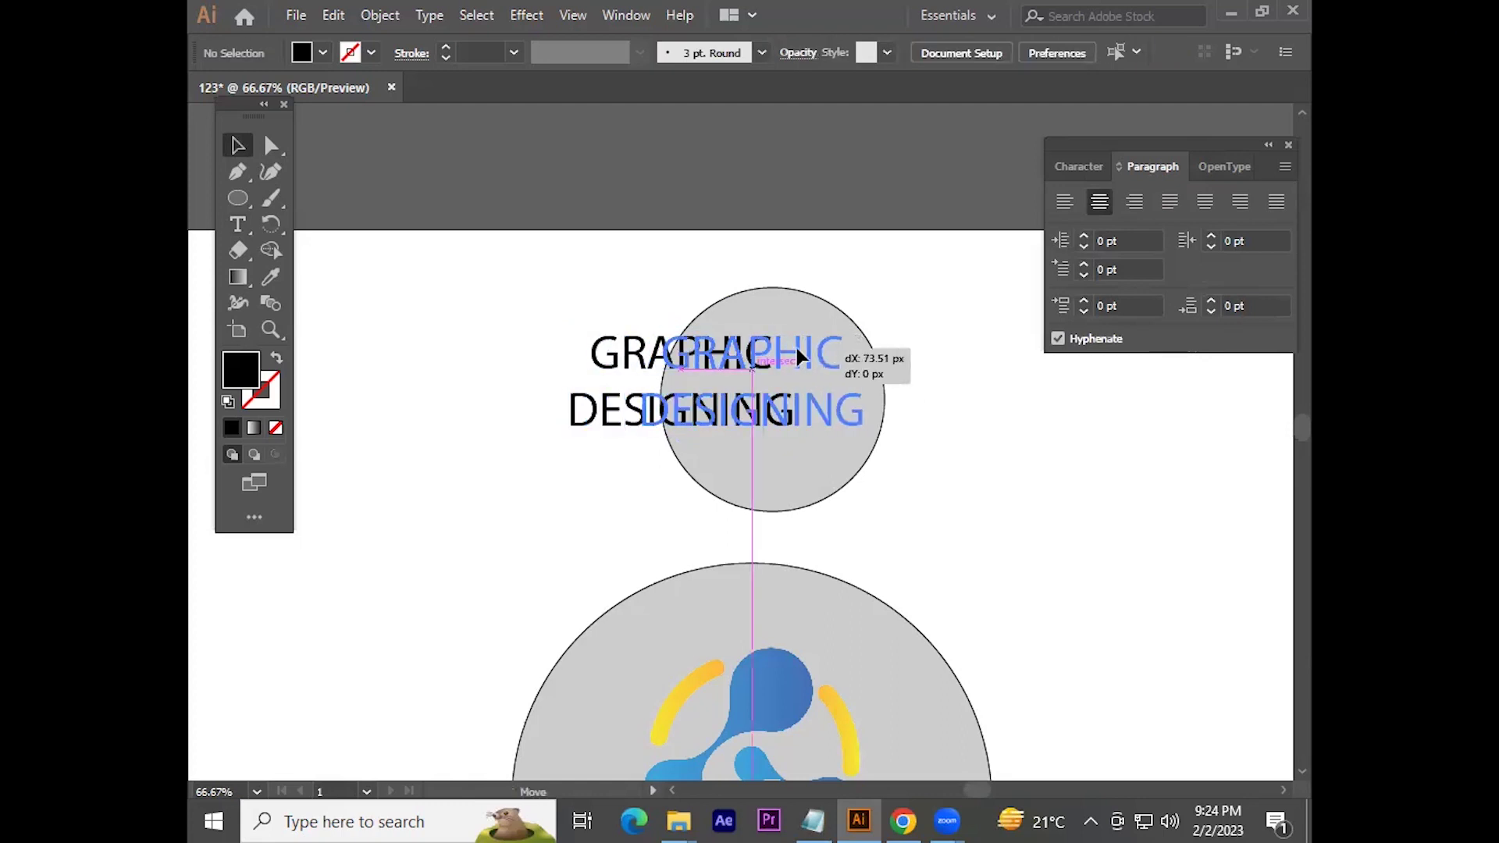
pyautogui.scroll(1, 774, 377)
pyautogui.moveTo(591, 365); pyautogui.dragTo(671, 387)
pyautogui.click(892, 217)
pyautogui.scroll(-2, 892, 217)
pyautogui.scroll(-2, 871, 336)
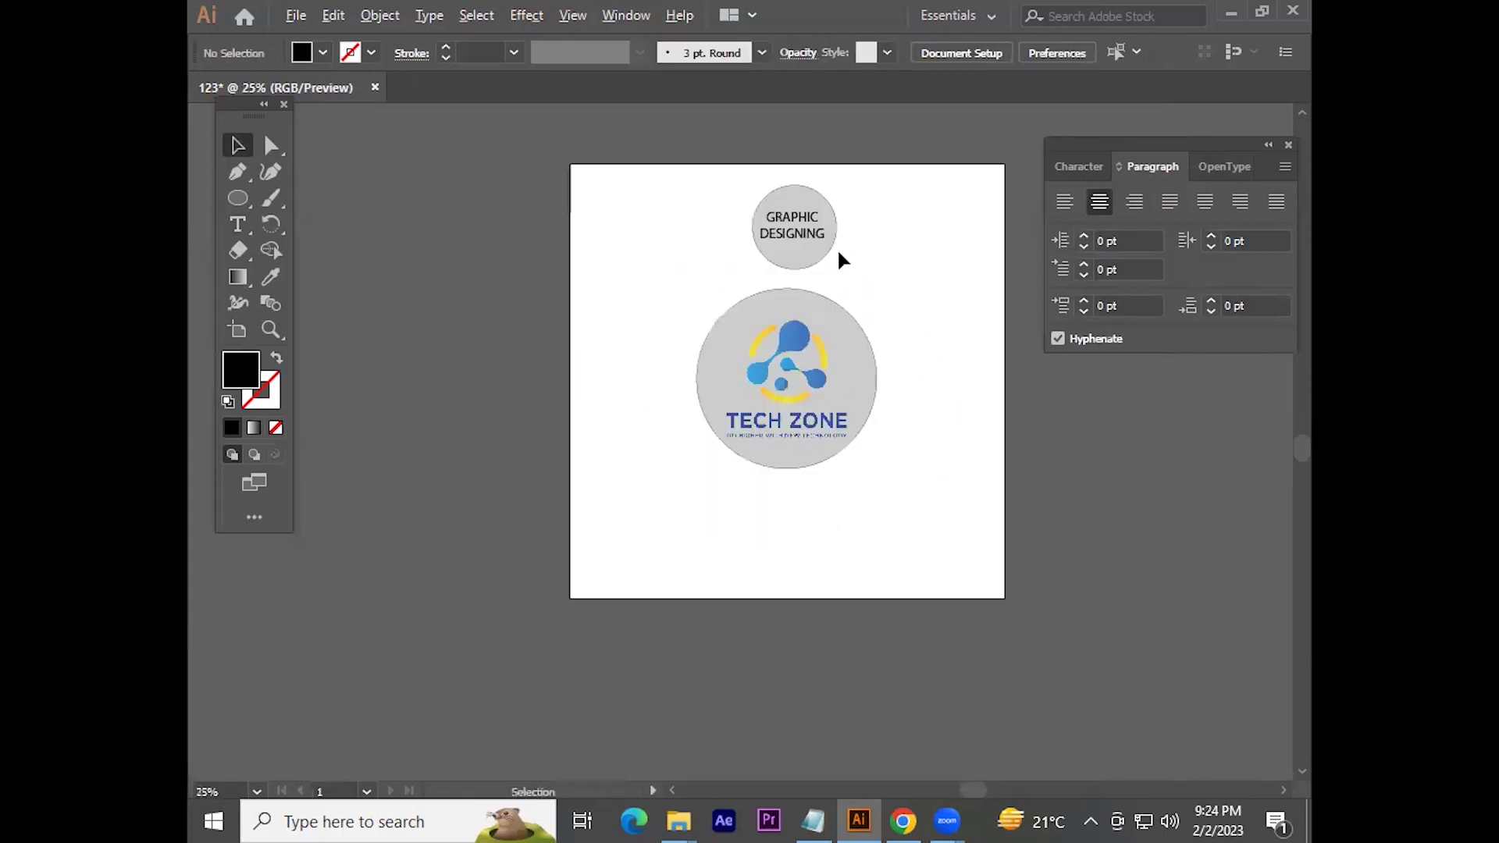
pyautogui.moveTo(720, 166); pyautogui.dragTo(896, 263)
# Step: Center the GRAPHIC DESIGNING text inside its small circle
pyautogui.press('v')
pyautogui.click(846, 52)
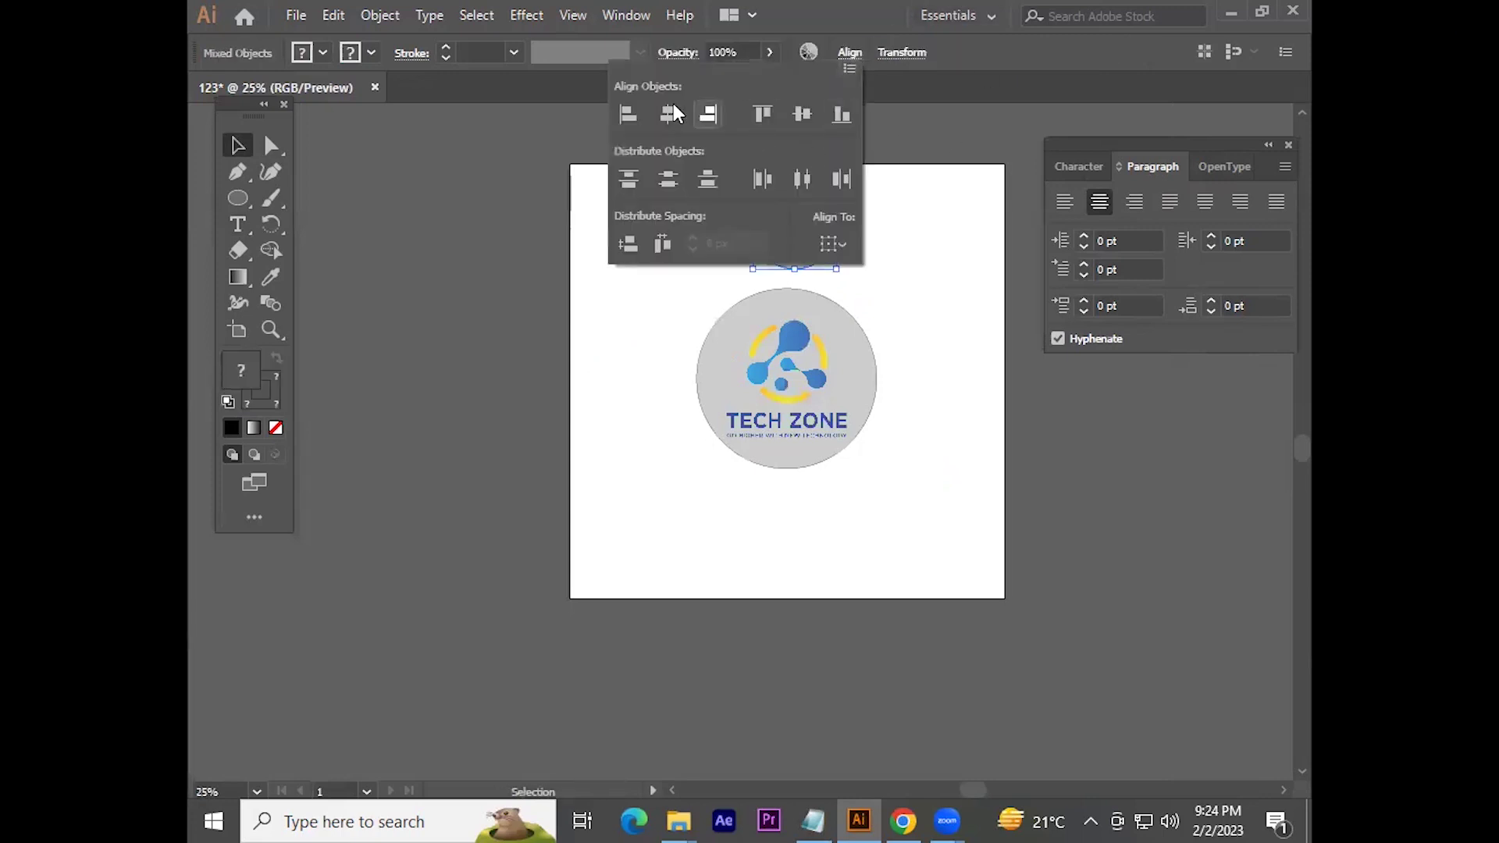
pyautogui.click(802, 115)
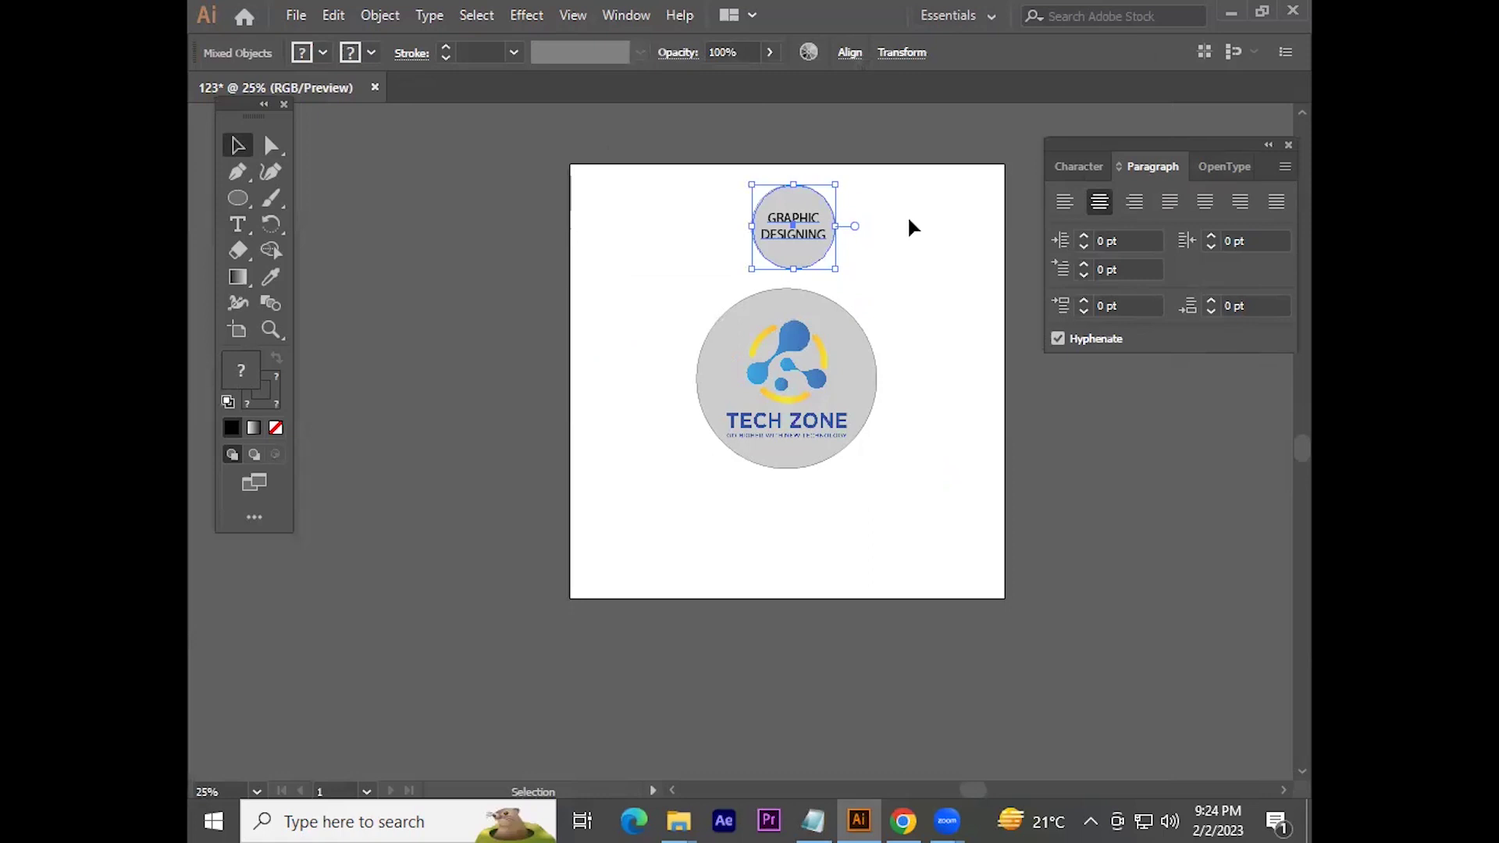
# Step: Center the small GRAPHIC DESIGNING circle group horizontally on the artboard
pyautogui.click(913, 226)
pyautogui.scroll(2, 913, 226)
pyautogui.hotkey('alt', 'space')
pyautogui.press('Escape')
pyautogui.scroll(-1, 840, 214)
pyautogui.moveTo(859, 191); pyautogui.dragTo(690, 282)
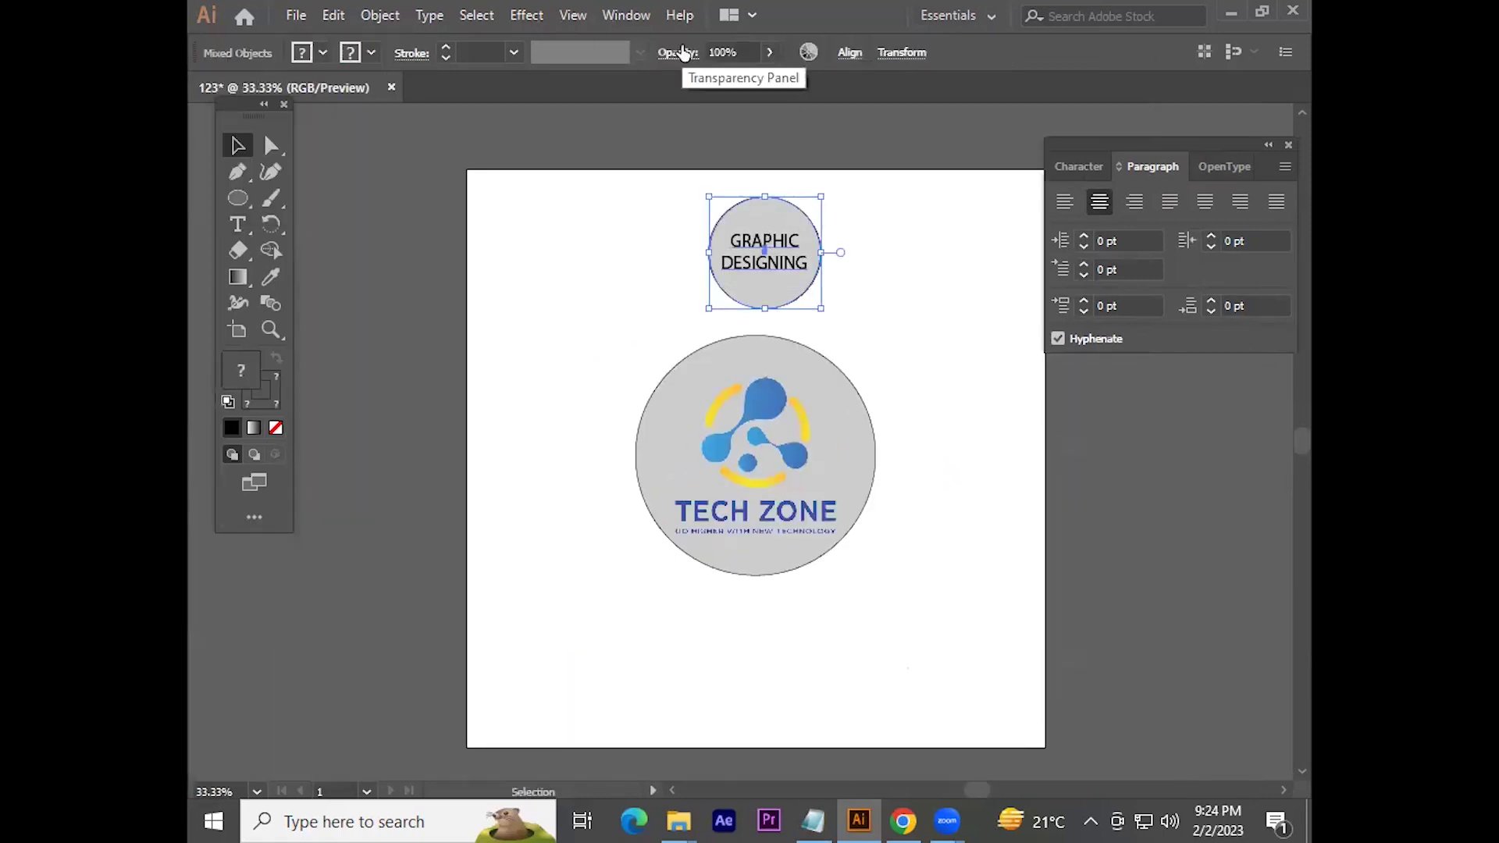
pyautogui.hotkey('shift', 'F7')
pyautogui.click(1213, 324)
pyautogui.click(1101, 397)
pyautogui.click(1047, 193)
pyautogui.click(876, 204)
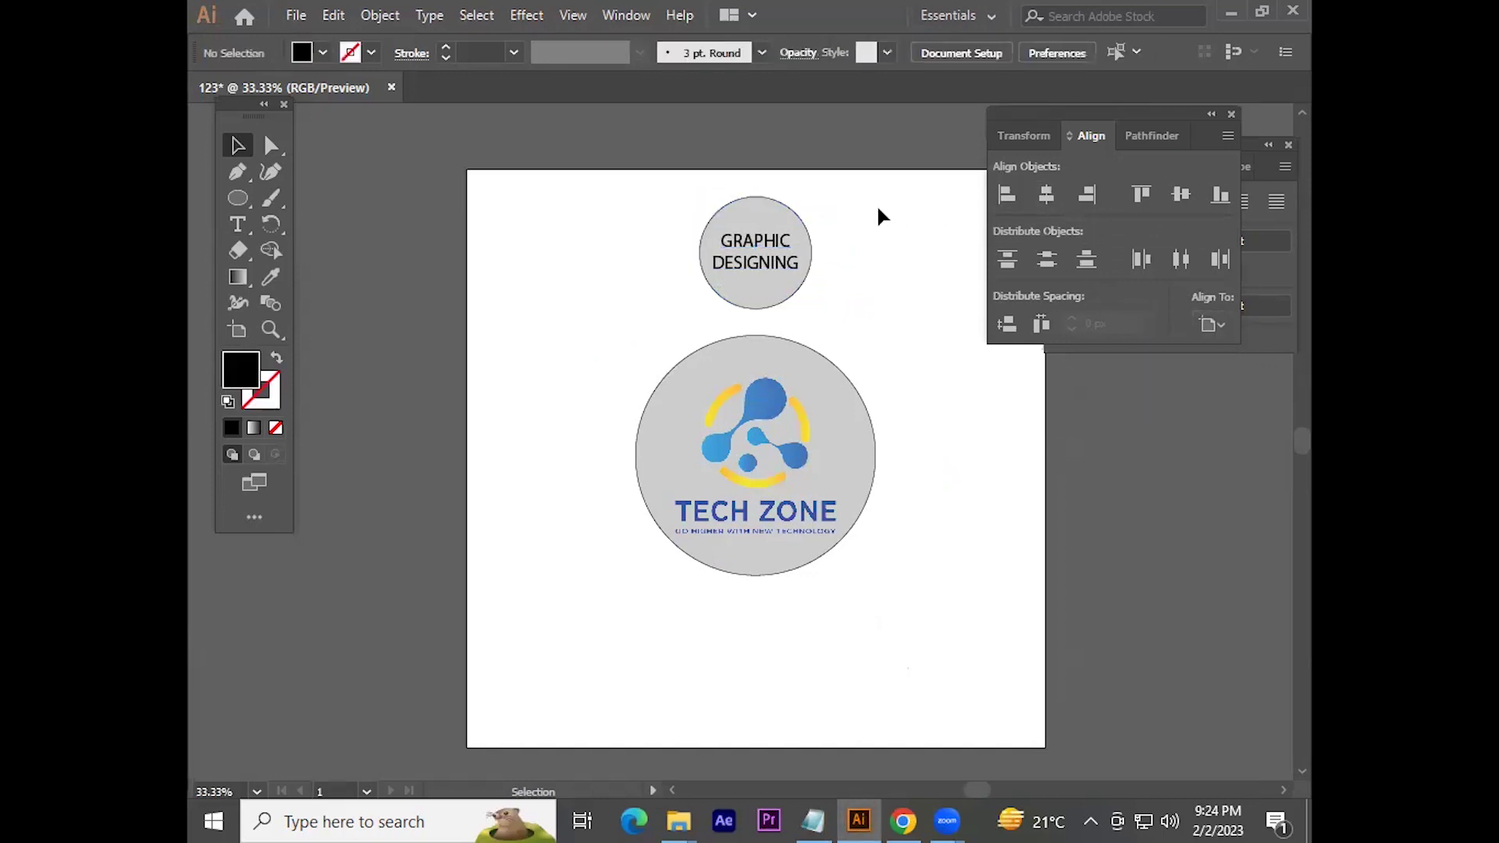
# Step: Place a copy of the small circle straight below the TECH ZONE logo, evenly spaced
pyautogui.scroll(-1, 856, 285)
pyautogui.scroll(-2, 856, 284)
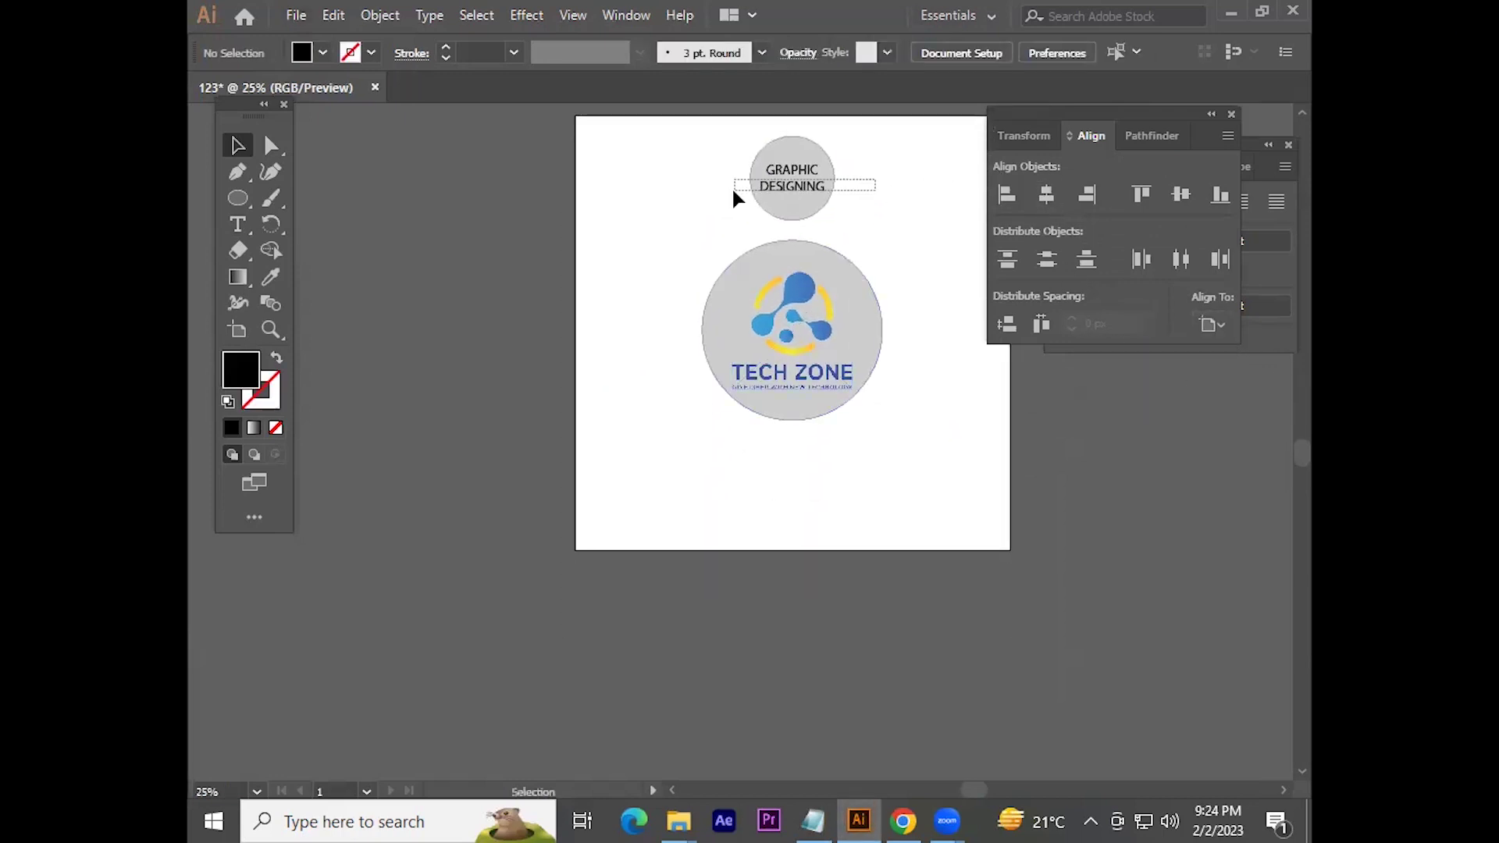
pyautogui.click(735, 193)
pyautogui.moveTo(802, 199); pyautogui.dragTo(808, 514)
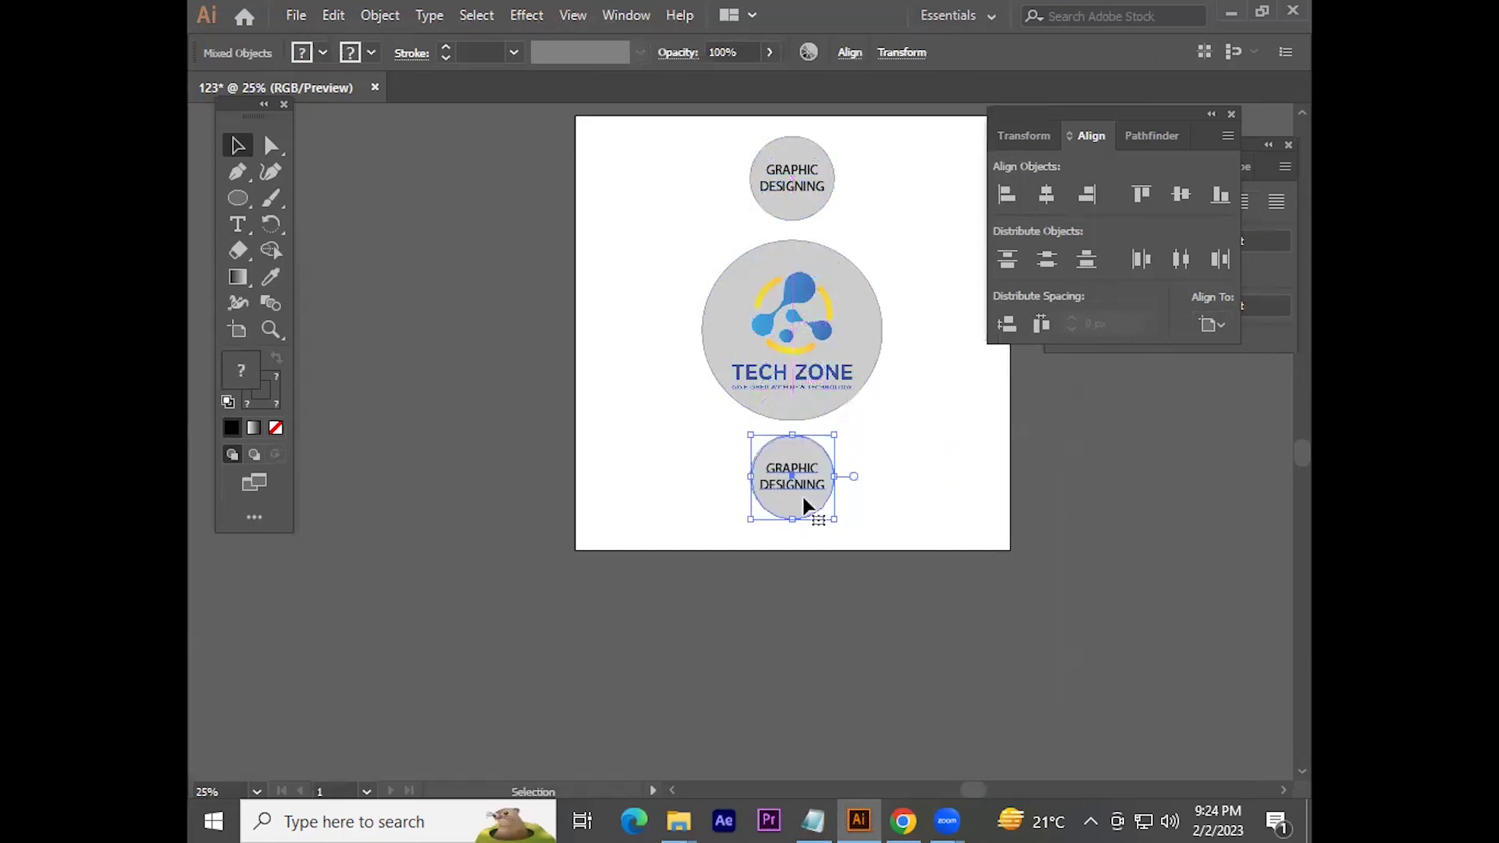
pyautogui.hotkey('ctrl', 'z')
pyautogui.moveTo(850, 162); pyautogui.dragTo(783, 199)
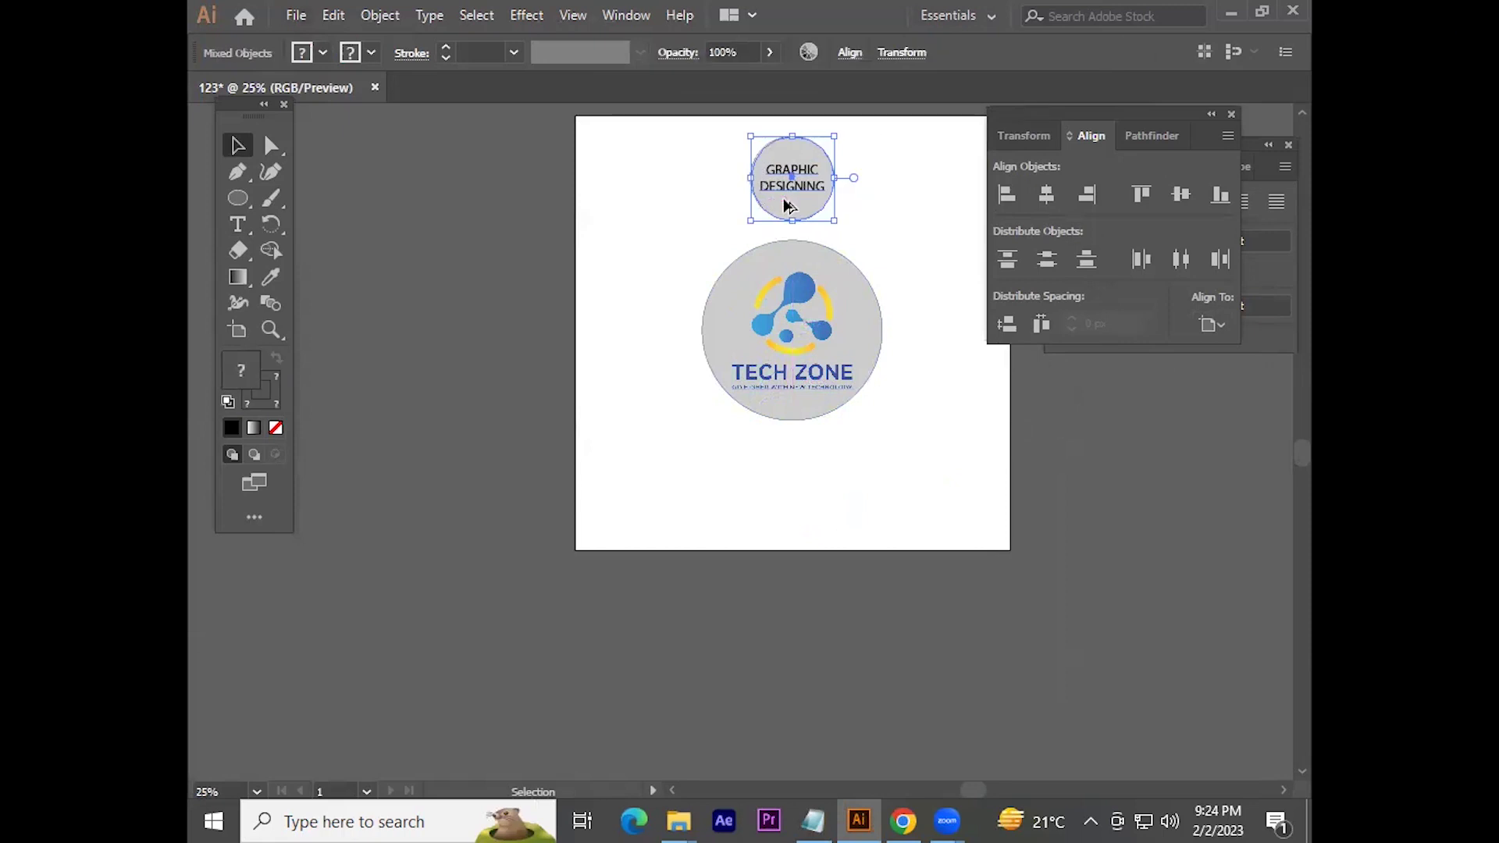
pyautogui.moveTo(794, 189); pyautogui.dragTo(798, 508)
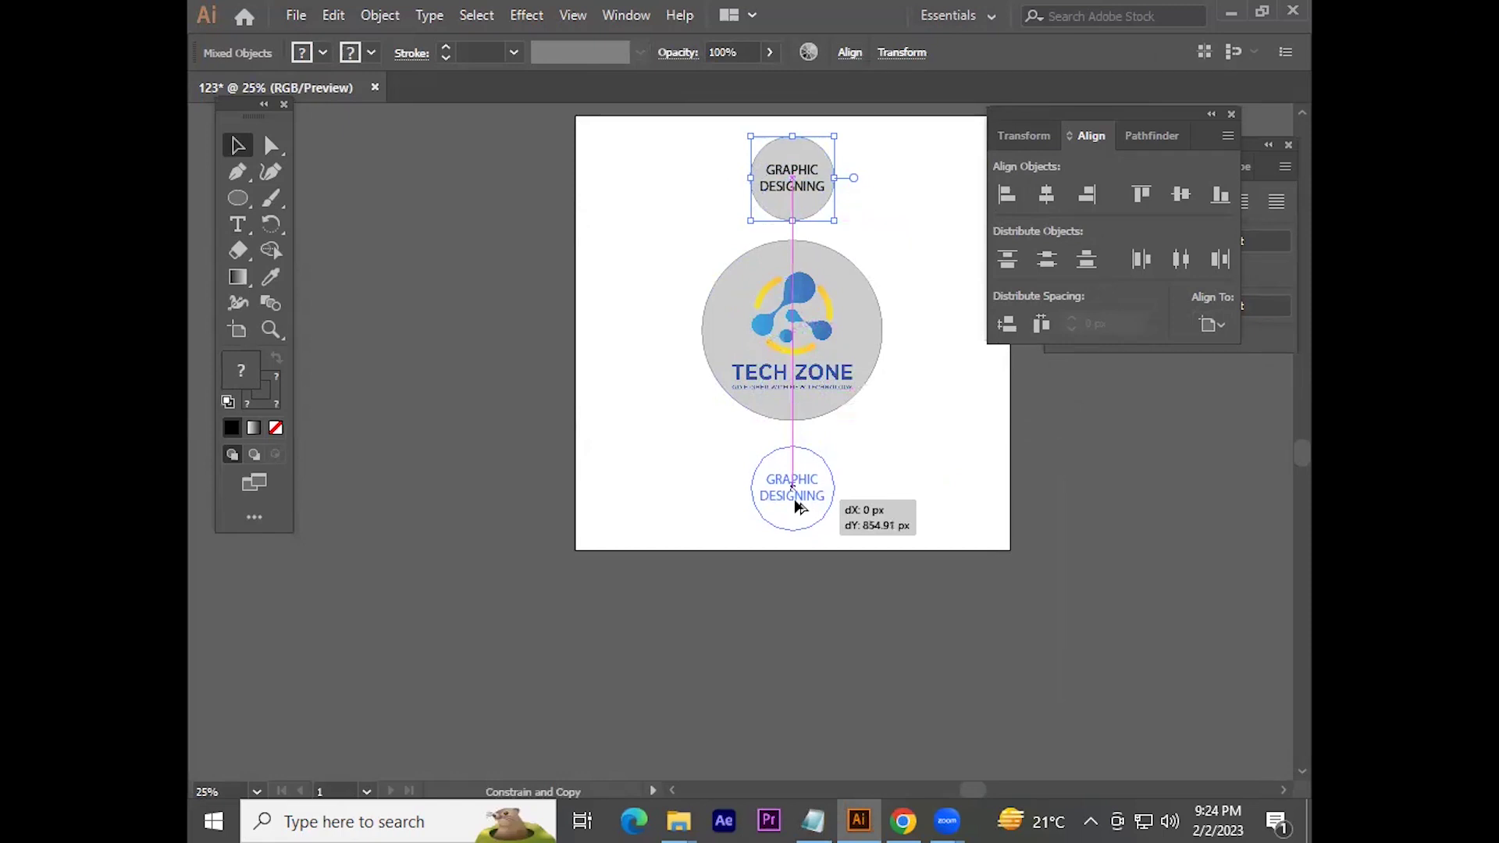
pyautogui.moveTo(796, 501); pyautogui.dragTo(794, 492)
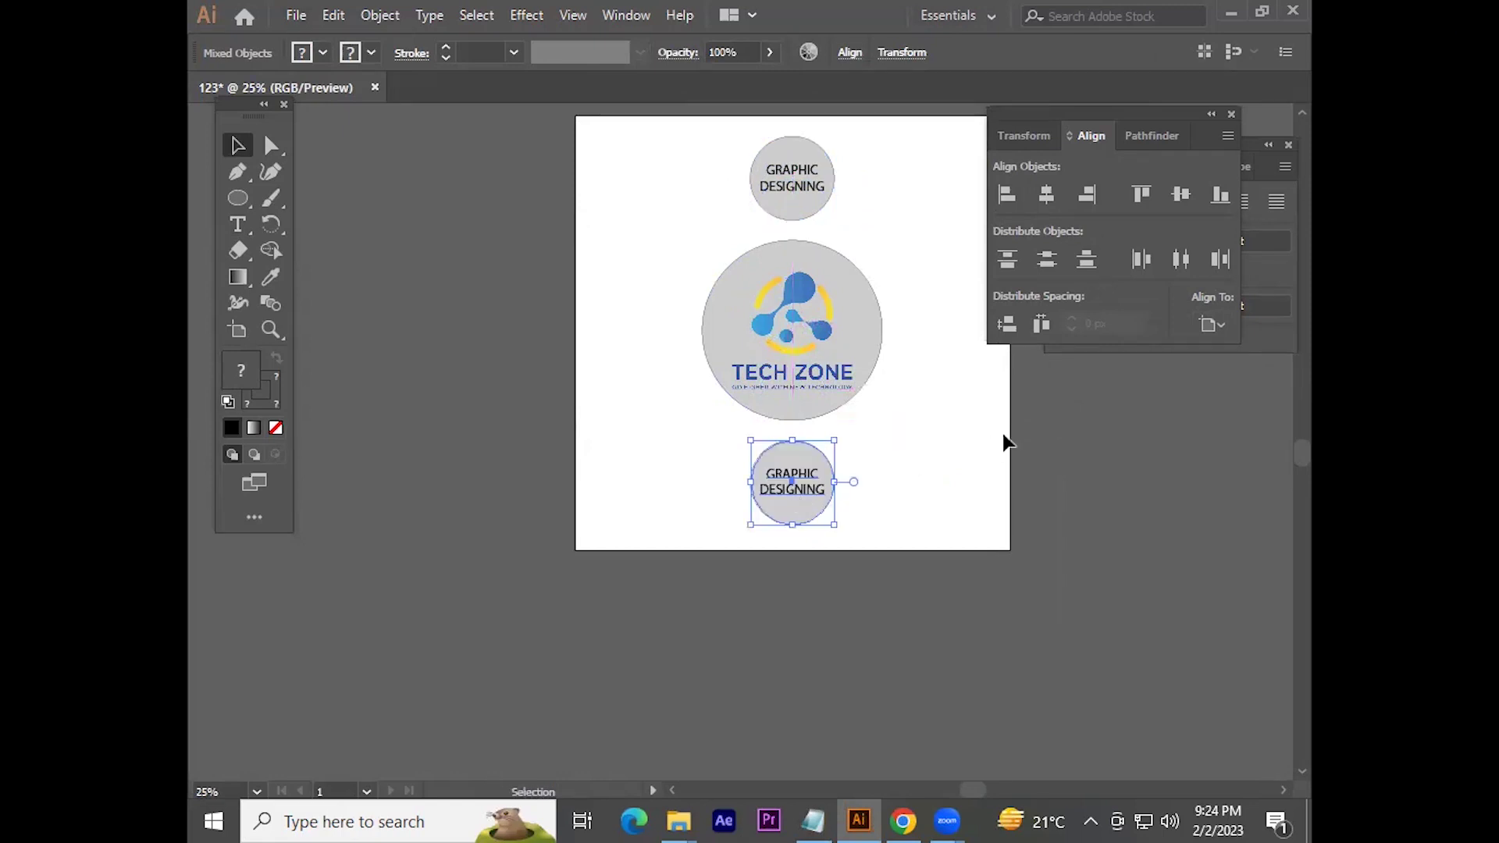
pyautogui.click(991, 434)
pyautogui.click(570, 15)
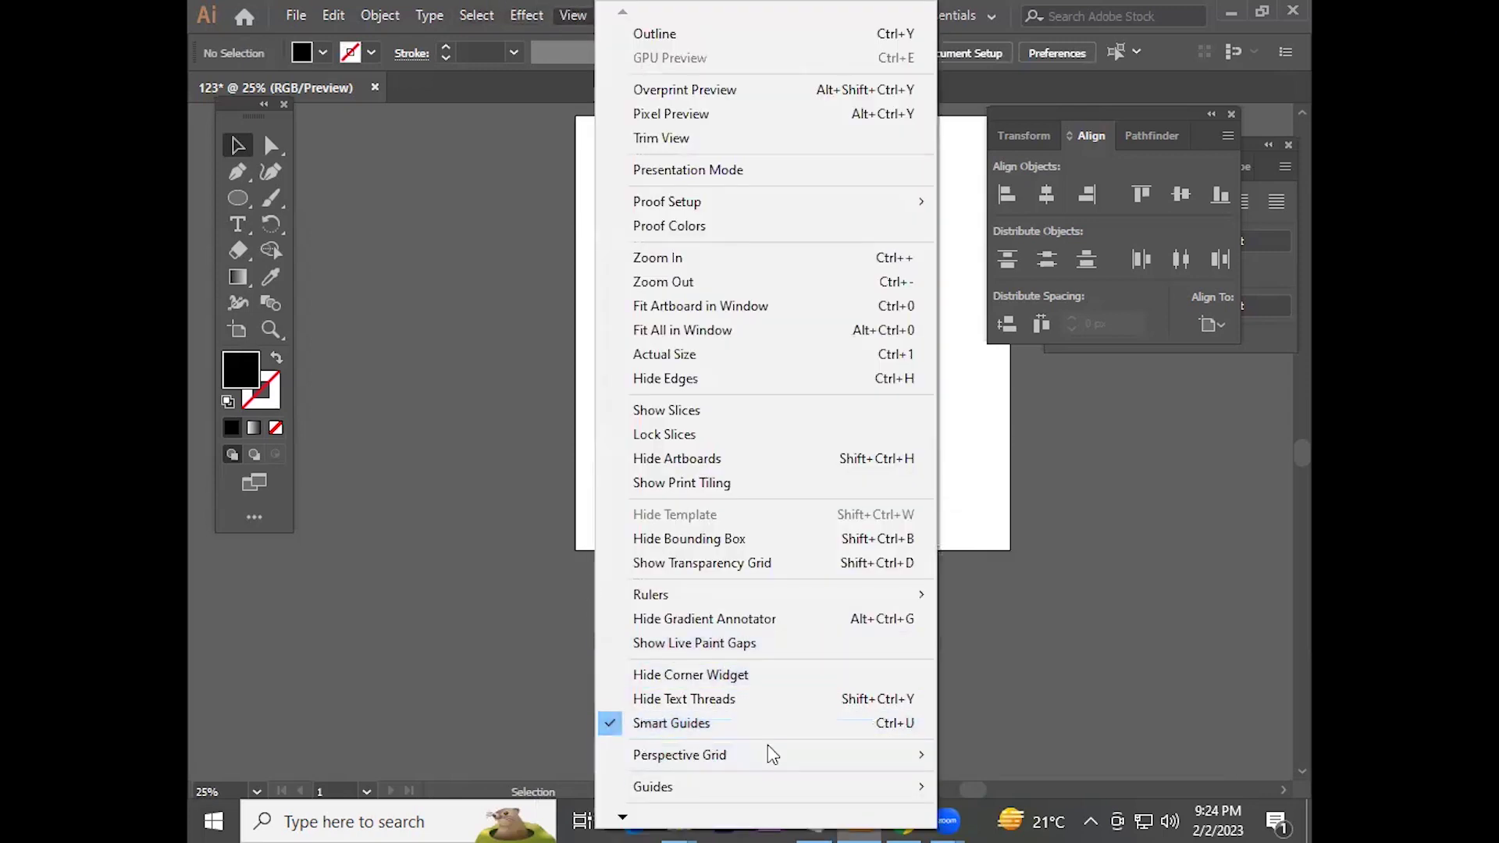
pyautogui.click(1048, 562)
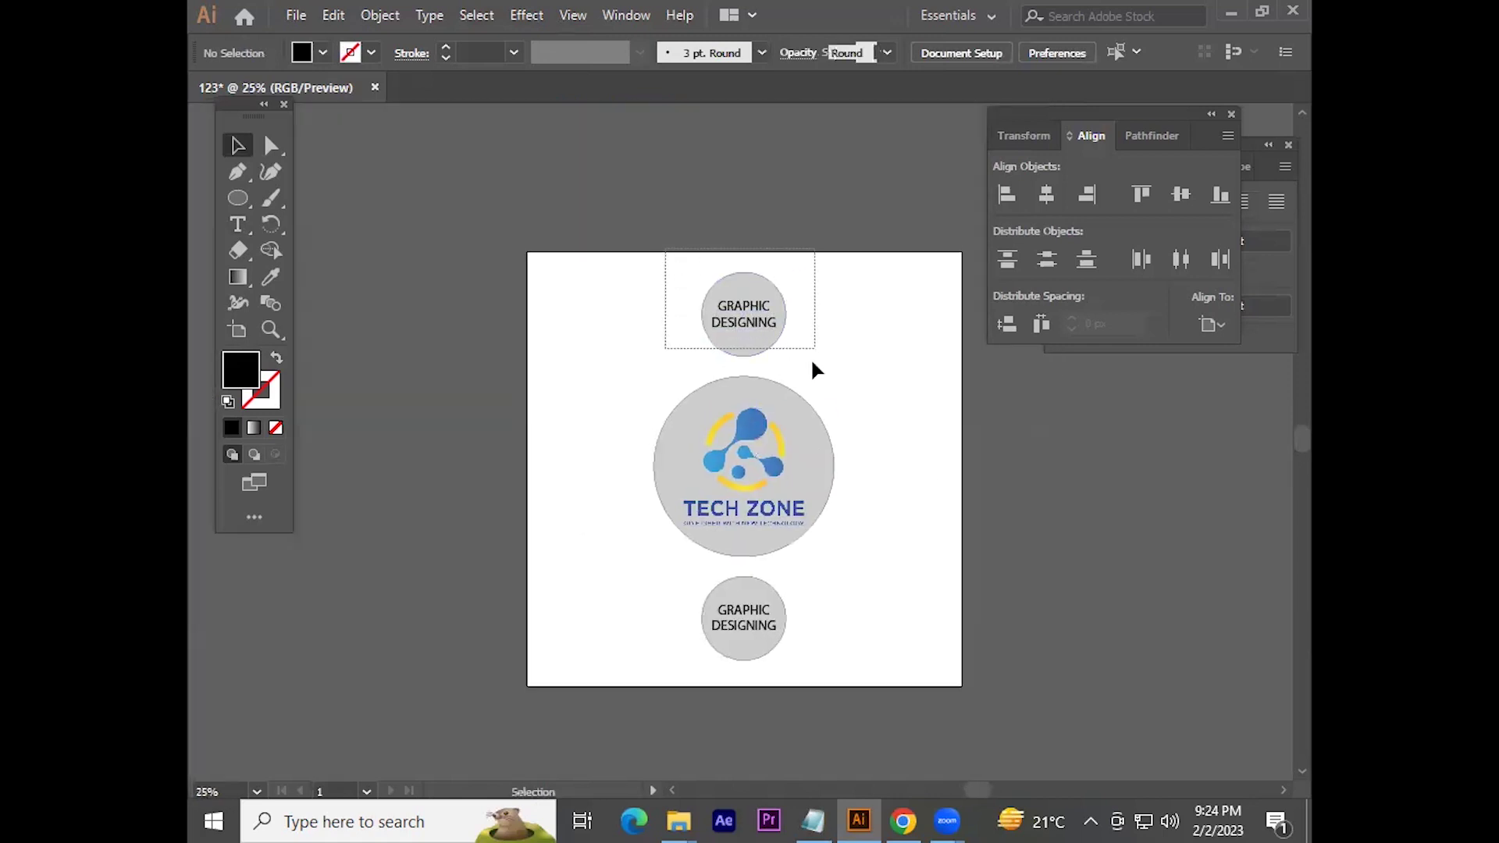
pyautogui.moveTo(663, 252); pyautogui.dragTo(810, 358)
pyautogui.moveTo(686, 589); pyautogui.dragTo(837, 670)
pyautogui.moveTo(664, 266); pyautogui.dragTo(829, 366)
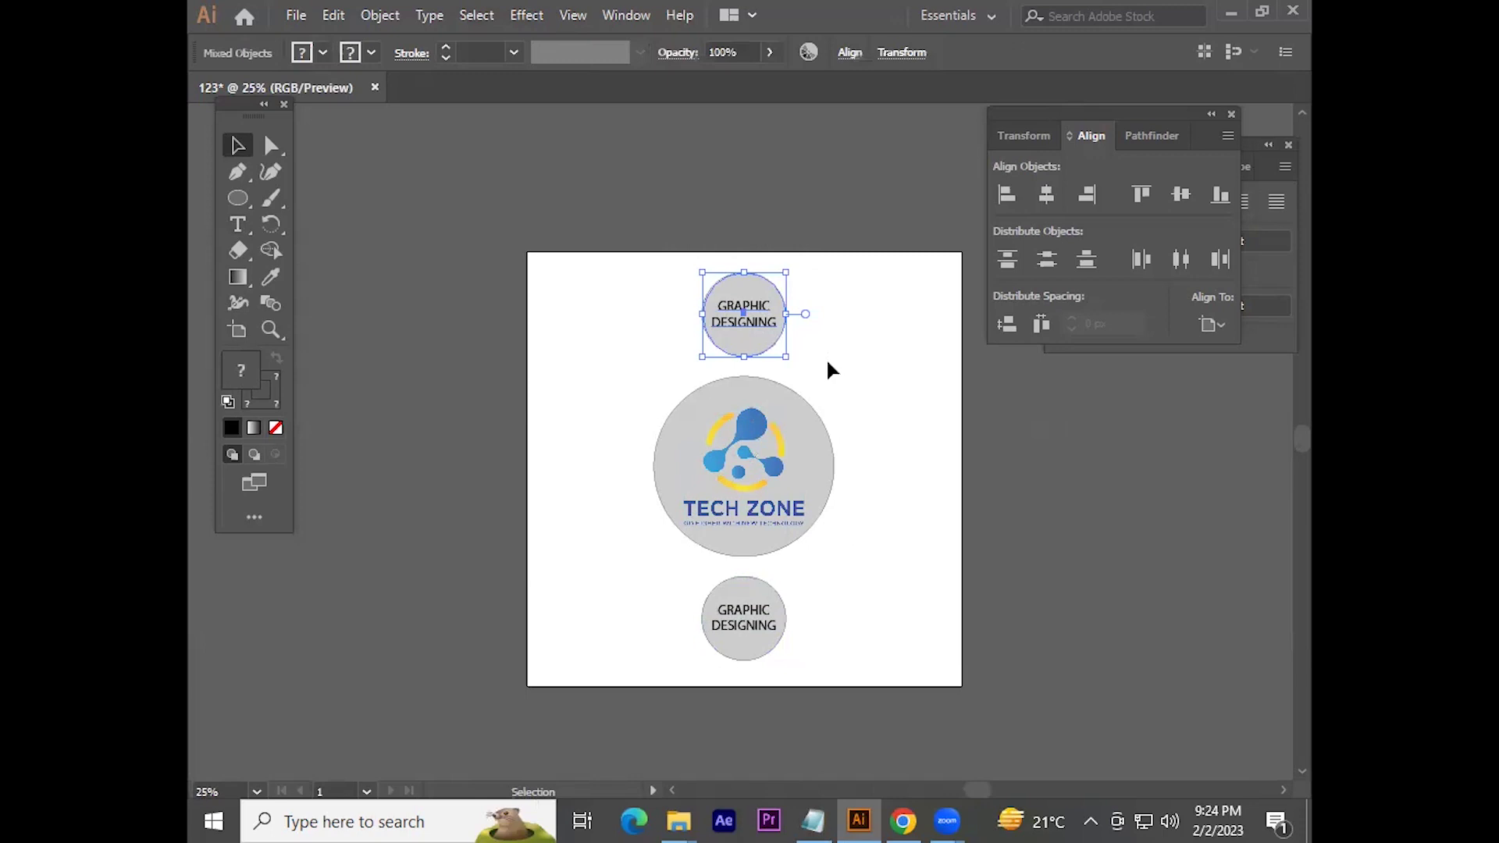
pyautogui.moveTo(684, 574); pyautogui.dragTo(800, 663)
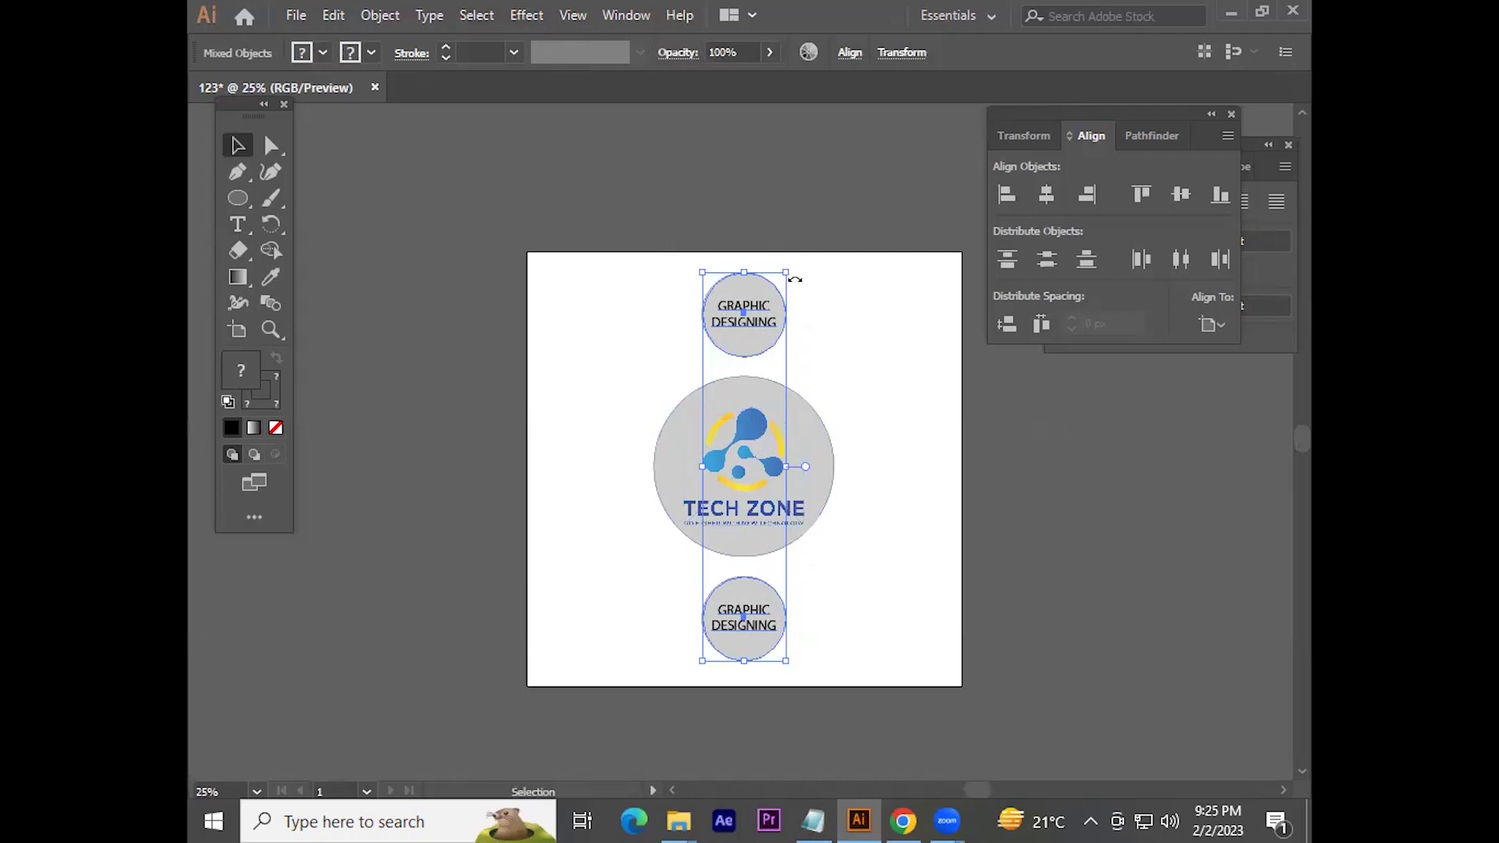
pyautogui.moveTo(785, 295); pyautogui.dragTo(911, 311)
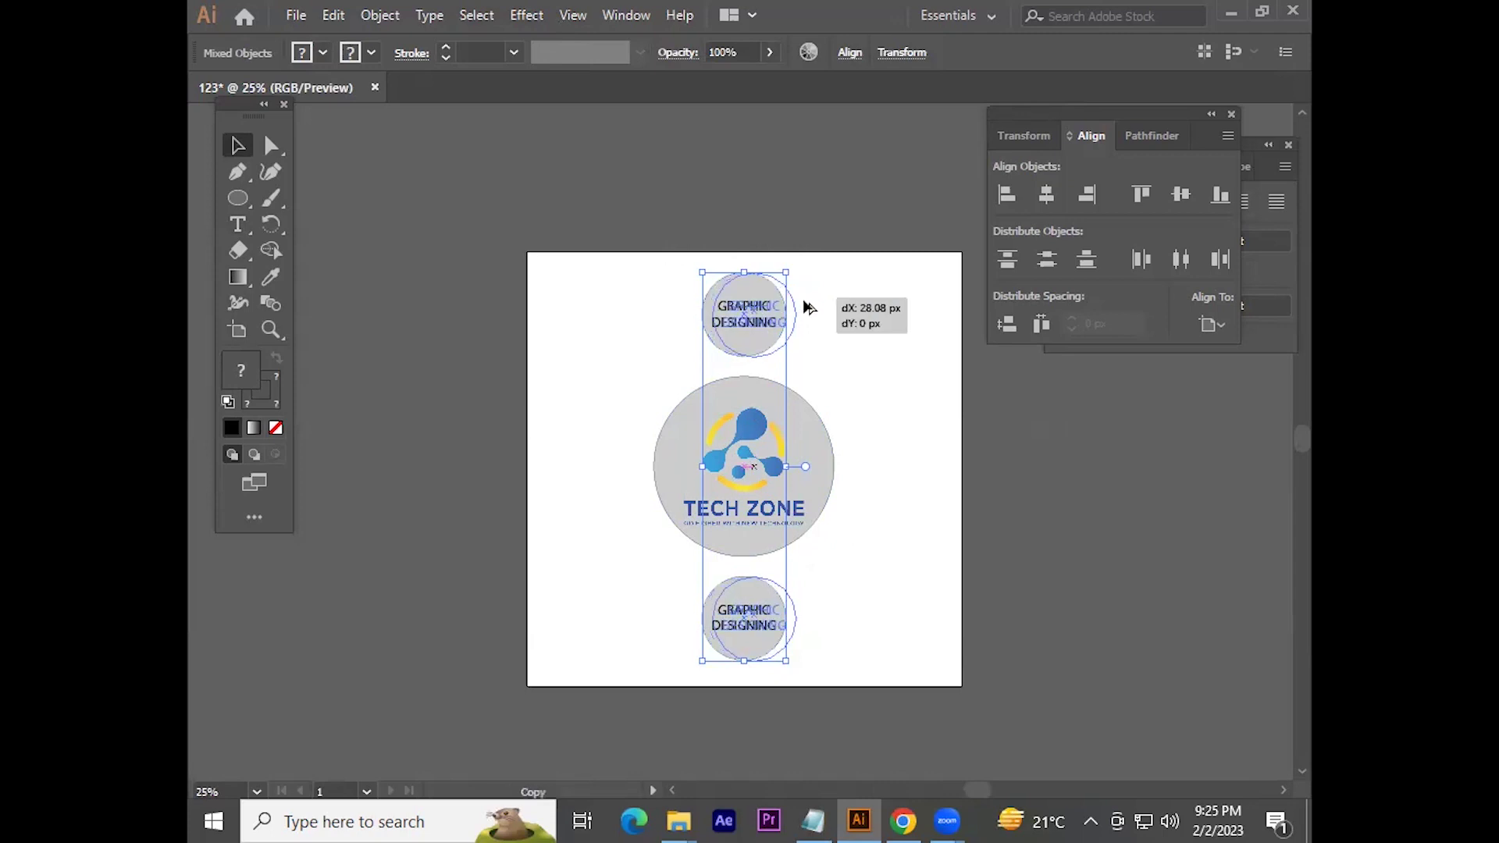
pyautogui.moveTo(907, 306); pyautogui.dragTo(907, 305)
pyautogui.hotkey('ctrl', 'z')
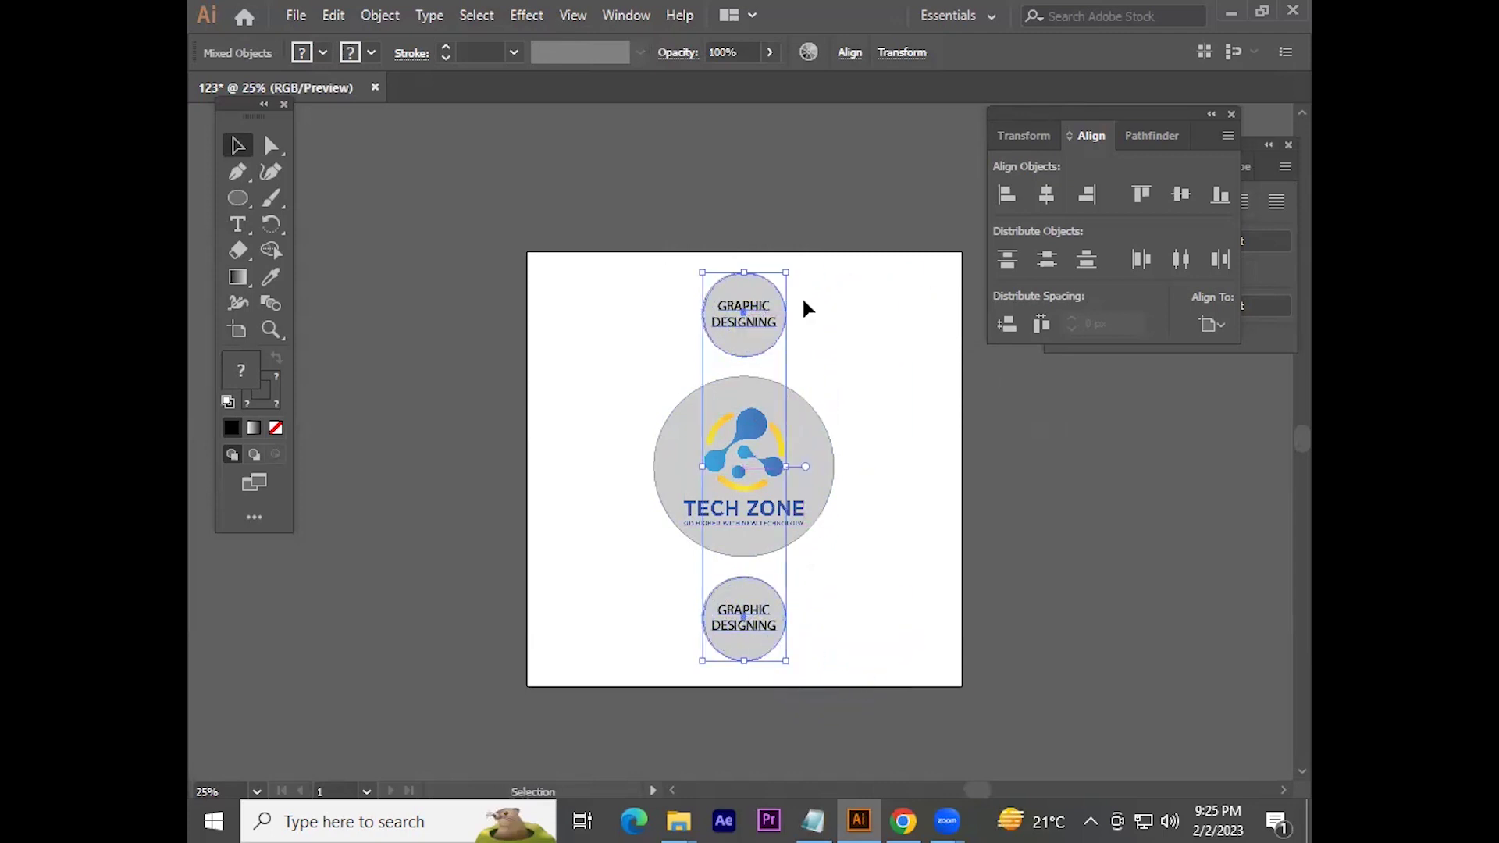
pyautogui.press('a')
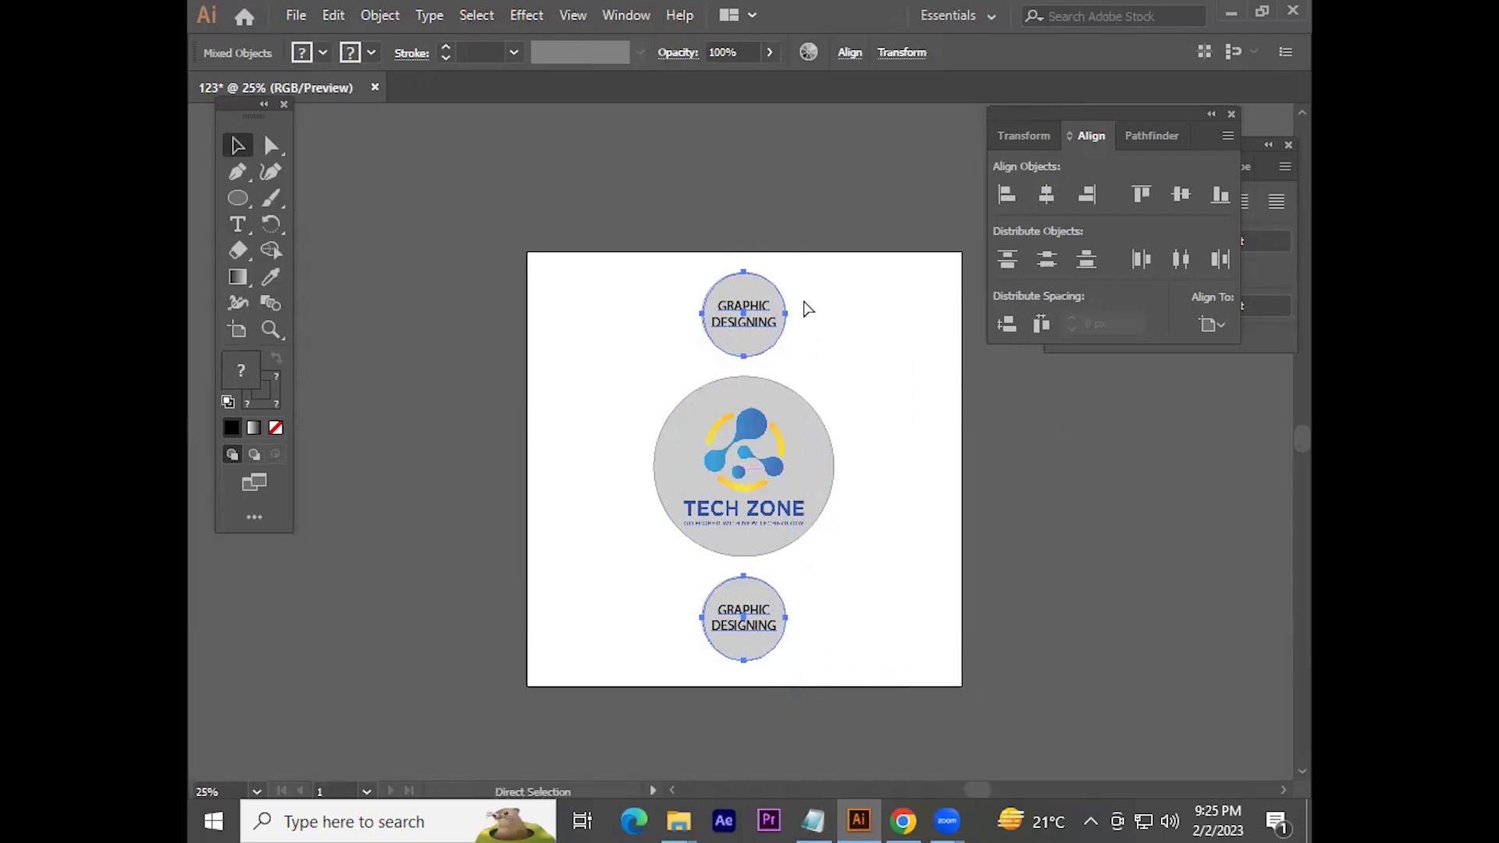
pyautogui.hotkey('ctrl', 'r')
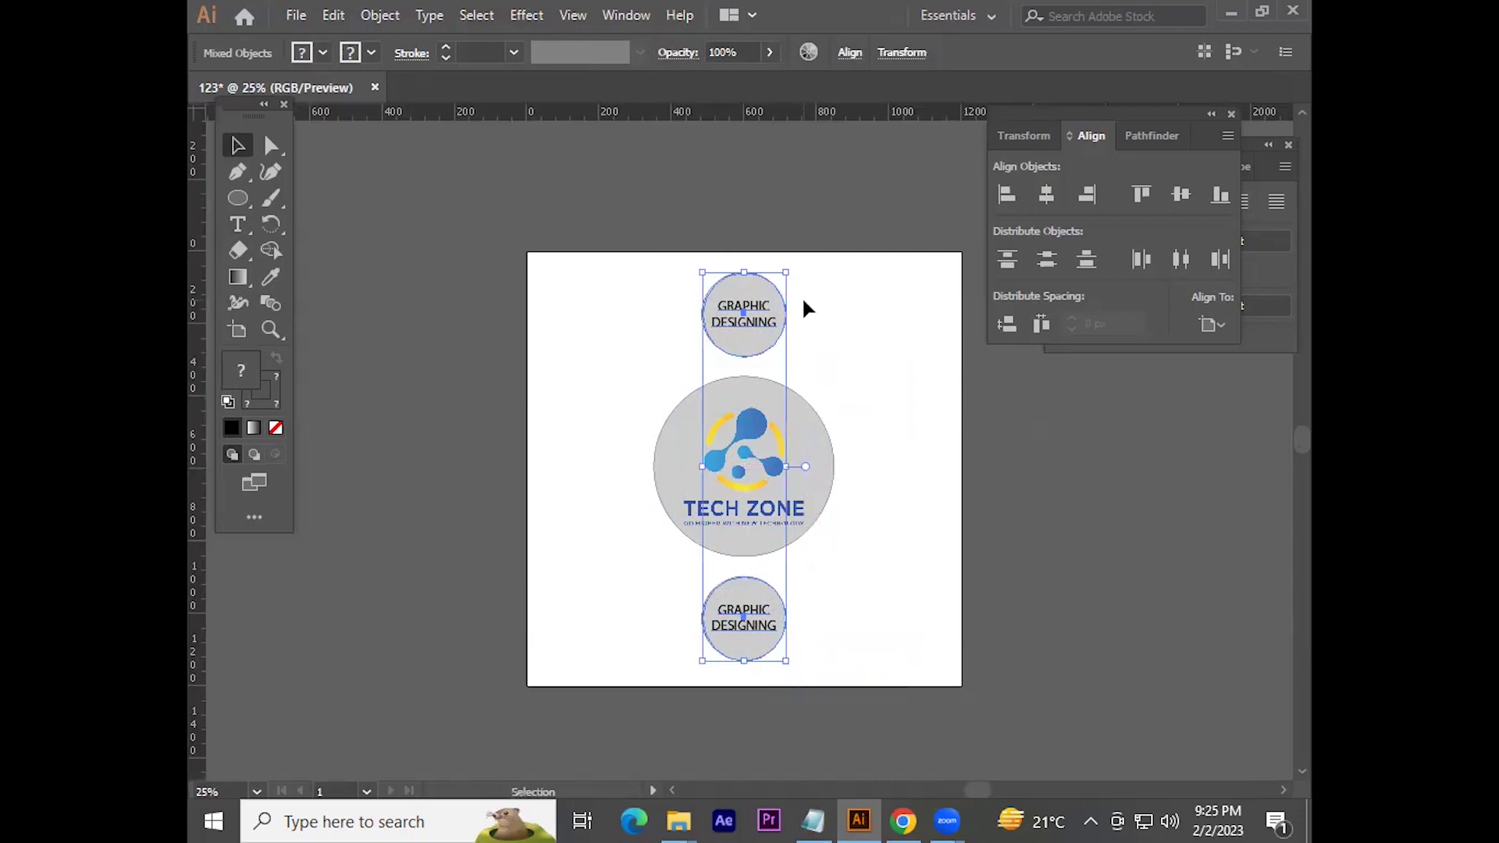
pyautogui.hotkey('ctrl', 'r')
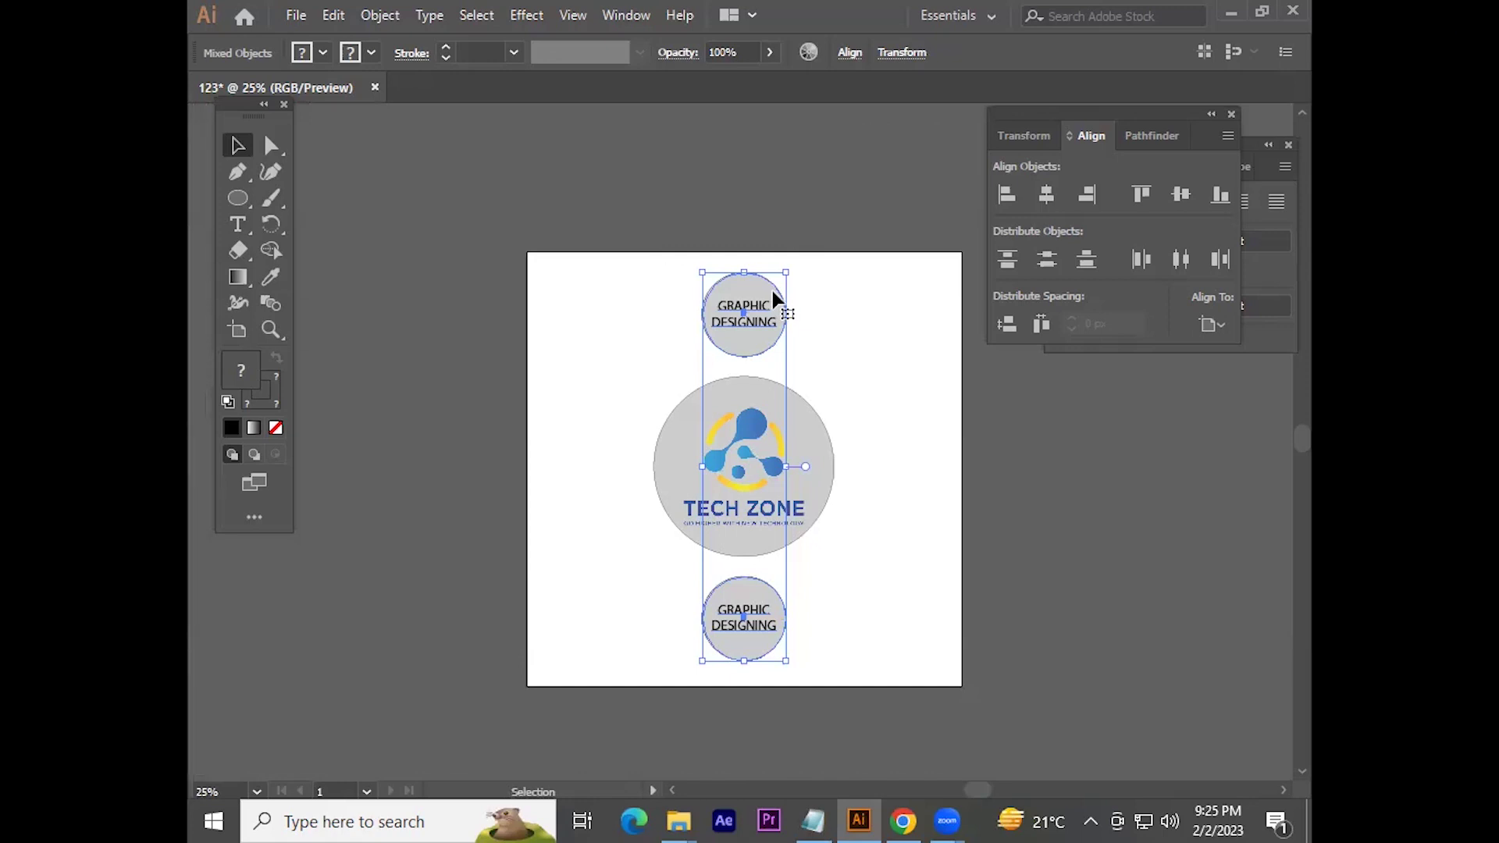
pyautogui.click(1257, 7)
pyautogui.click(859, 203)
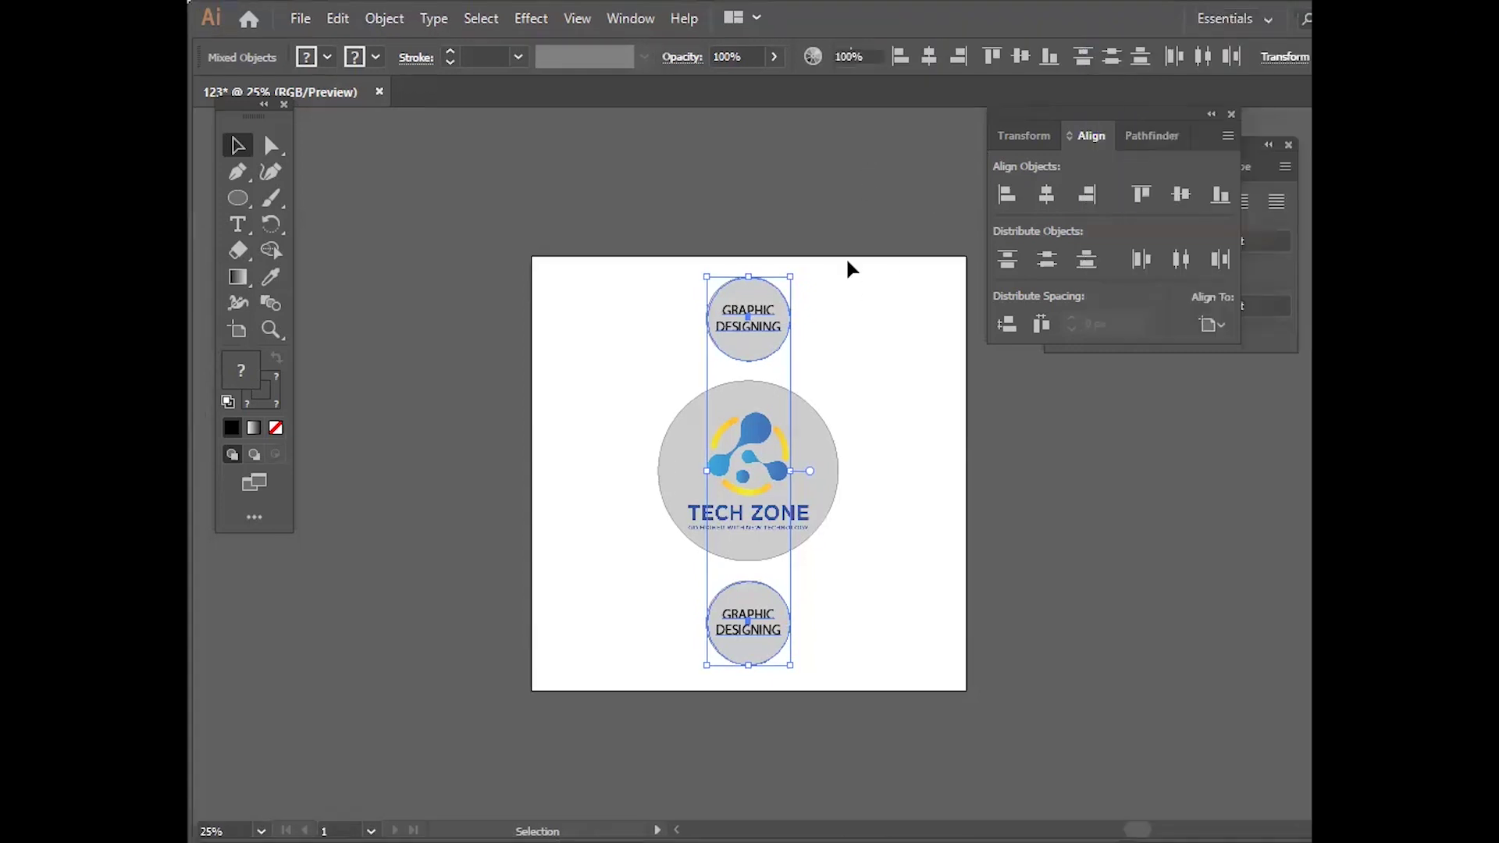
# Step: Try rotating the top and bottom circles 90° around the logo, then undo it
pyautogui.click(848, 269)
pyautogui.press('f')
pyautogui.press('f')
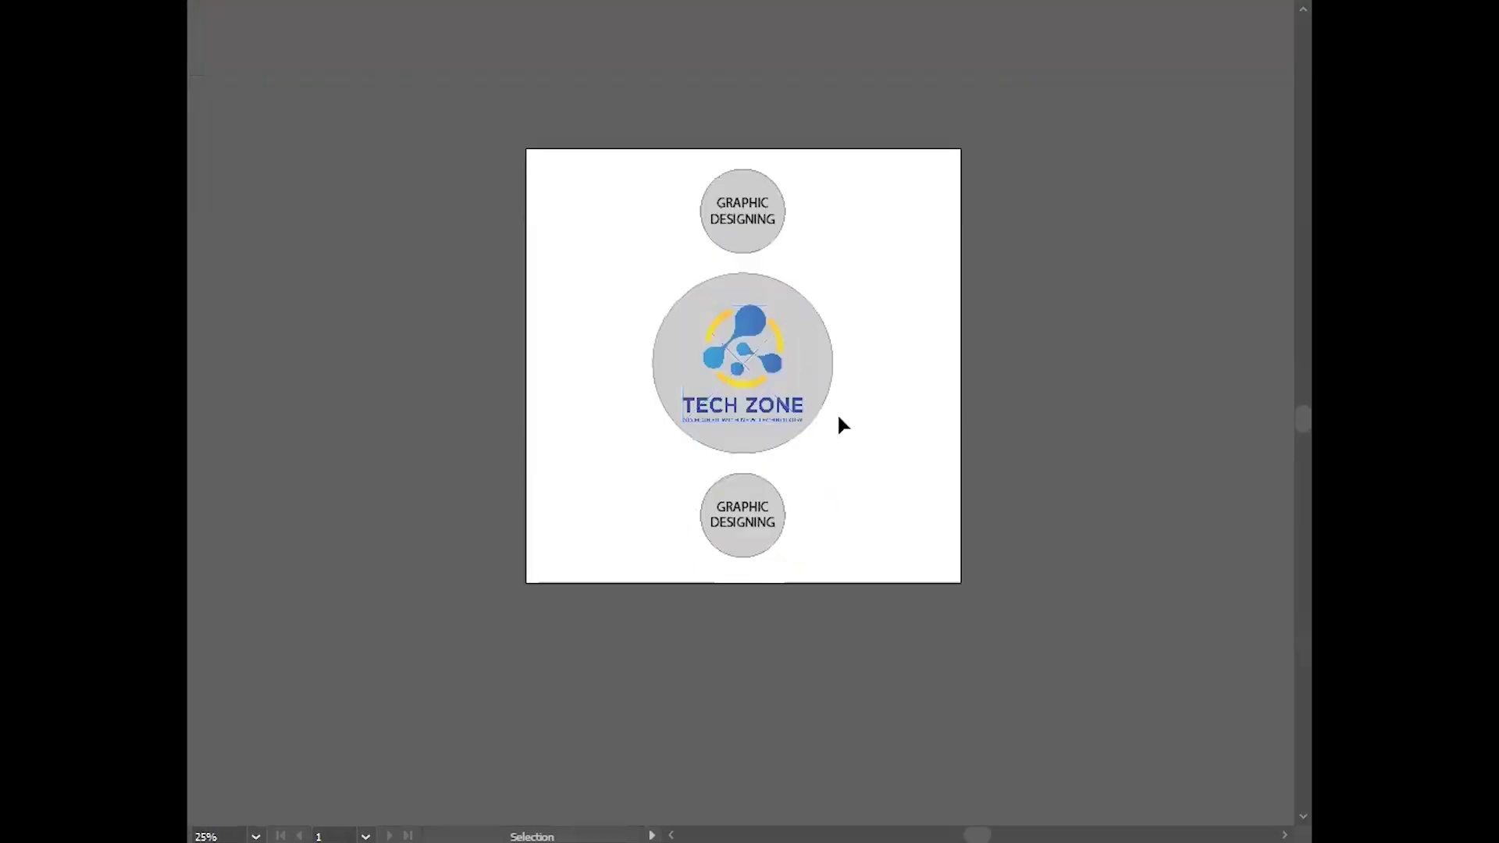
pyautogui.hotkey('ctrl', '+')
pyautogui.hotkey('ctrl', '-')
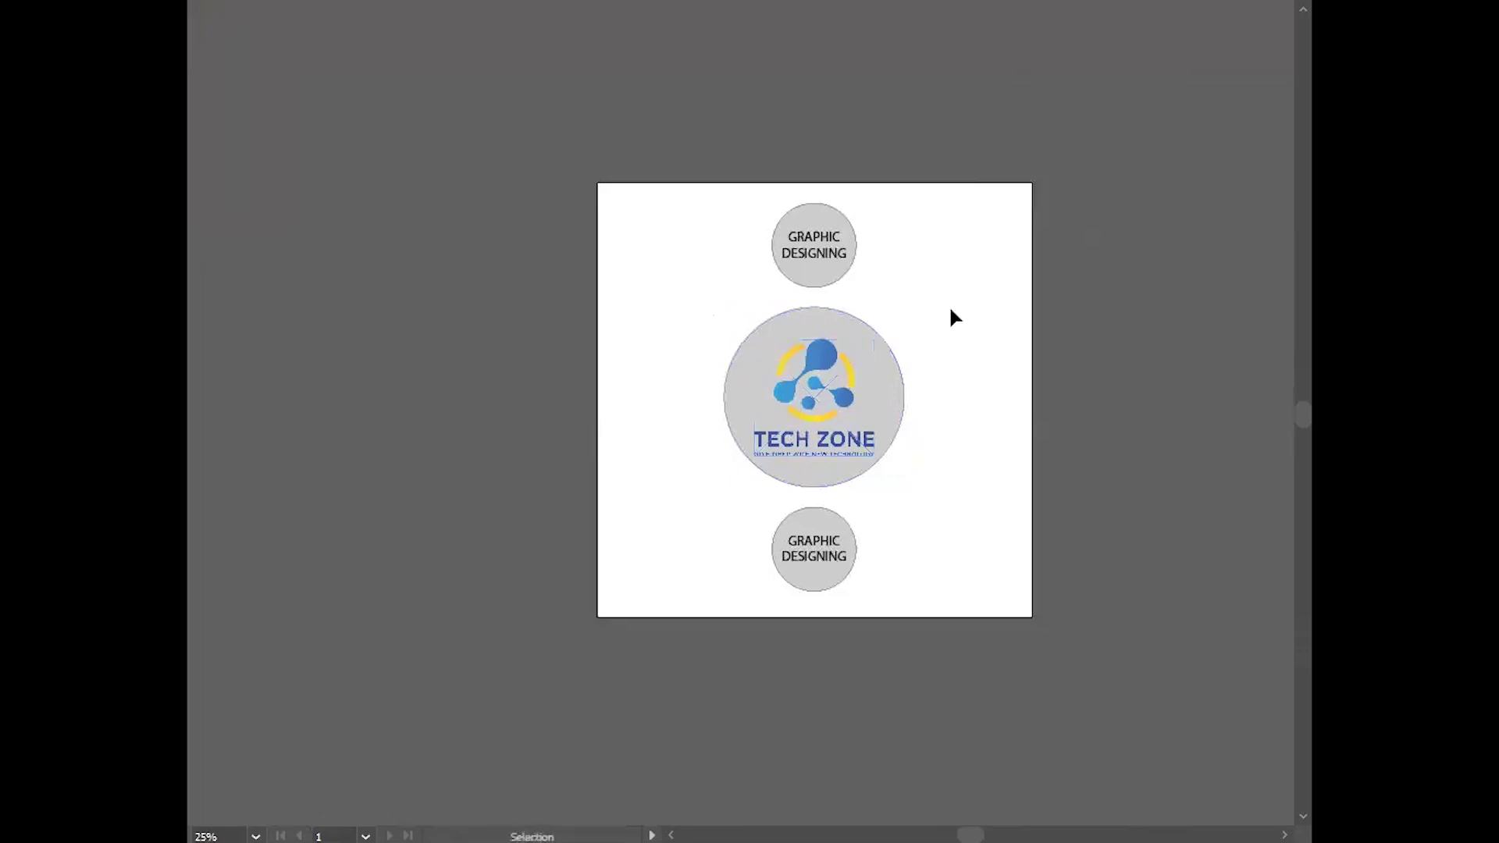
pyautogui.click(707, 289)
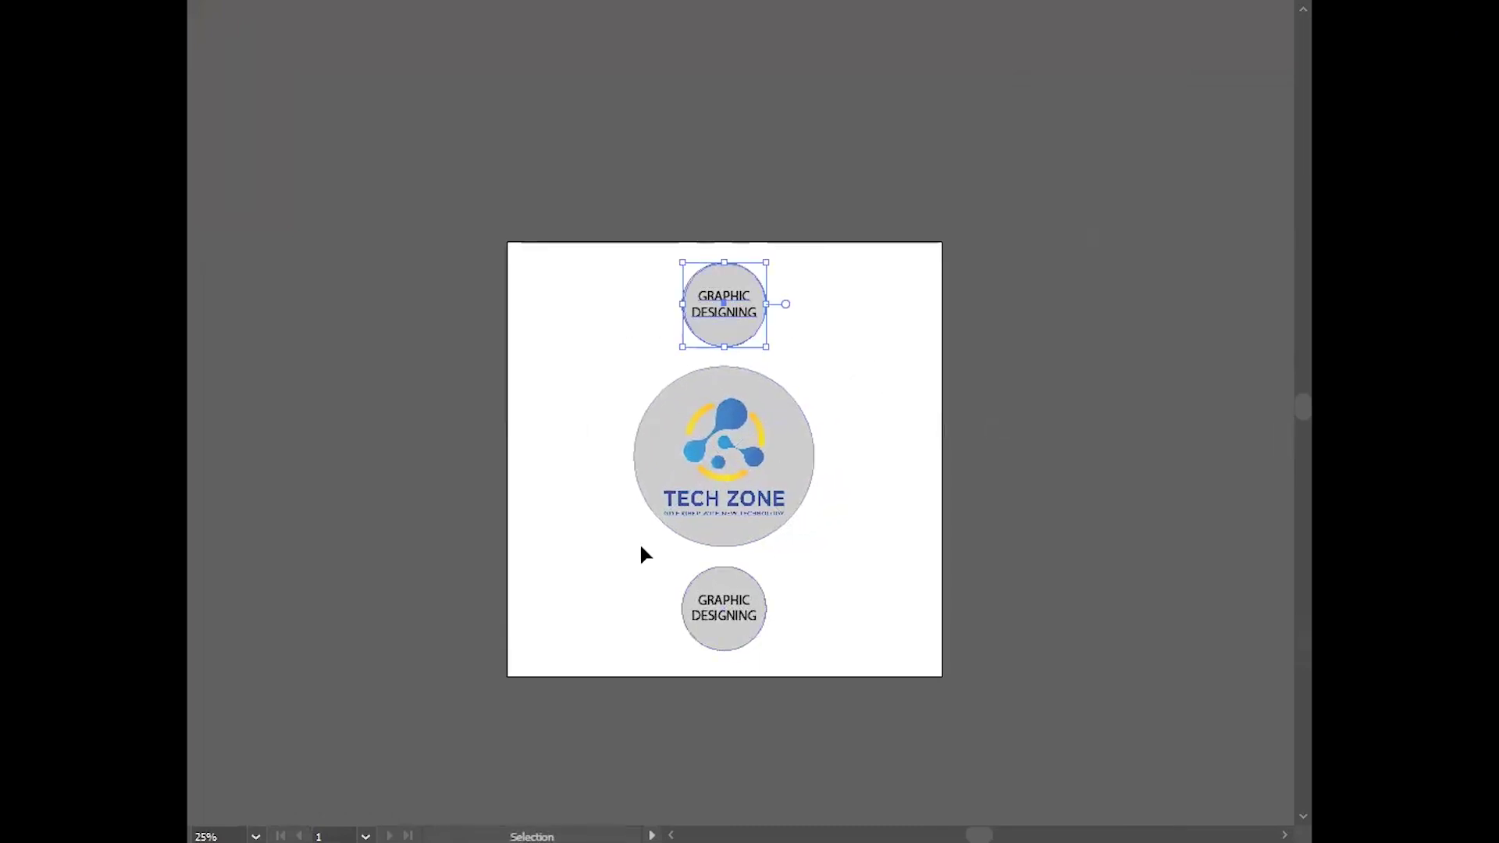
pyautogui.keyDown('shift'); pyautogui.click(698, 585); pyautogui.keyUp('shift')
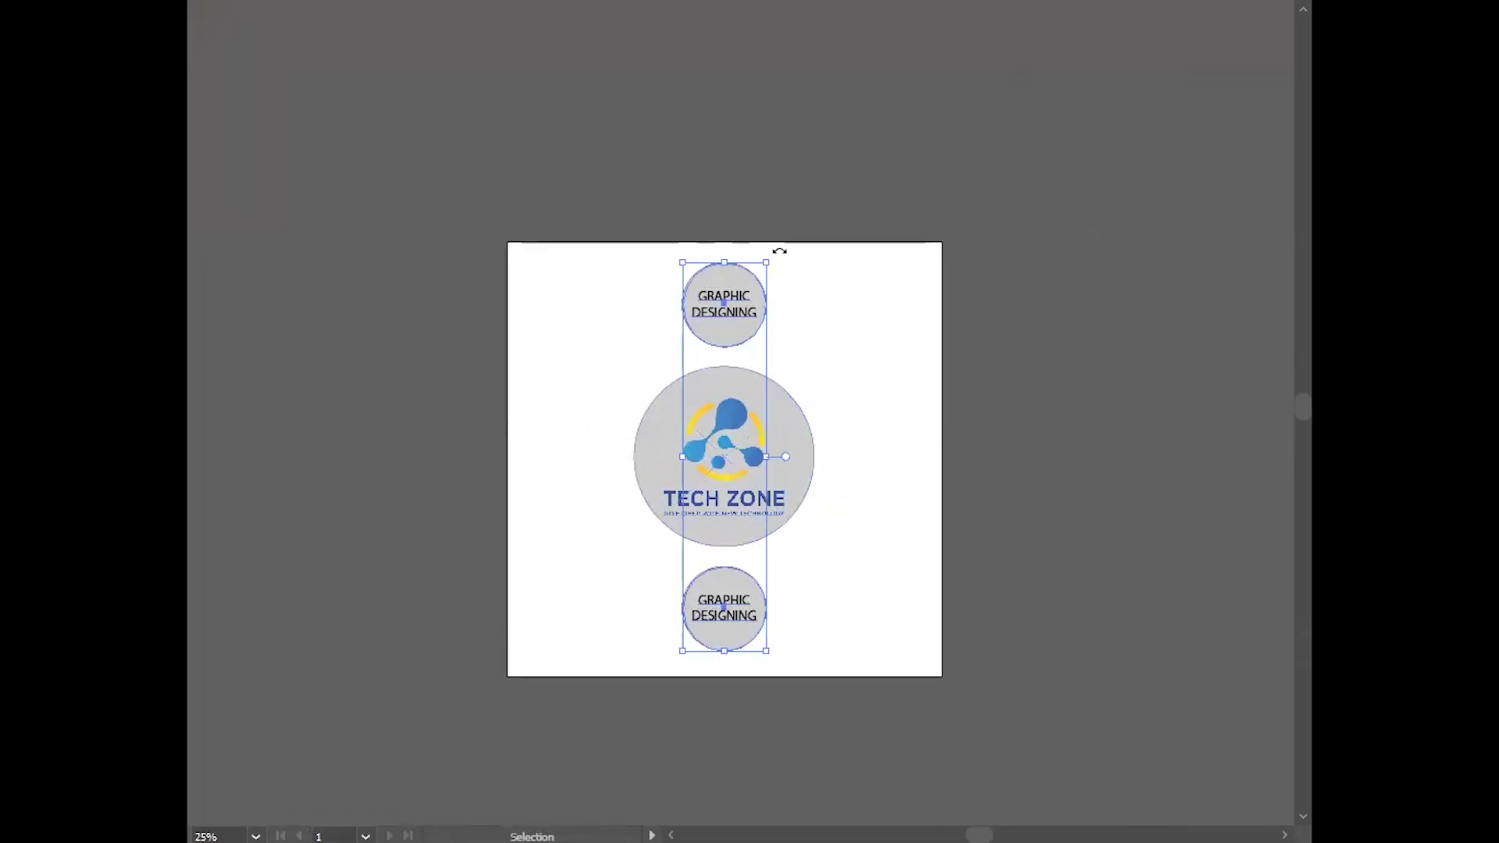
pyautogui.moveTo(777, 250); pyautogui.dragTo(929, 500)
pyautogui.press('a')
pyautogui.hotkey('ctrl', 'z')
# Step: Rotate the top and bottom circles to the logo's left and right, straightening their text
pyautogui.click(748, 304)
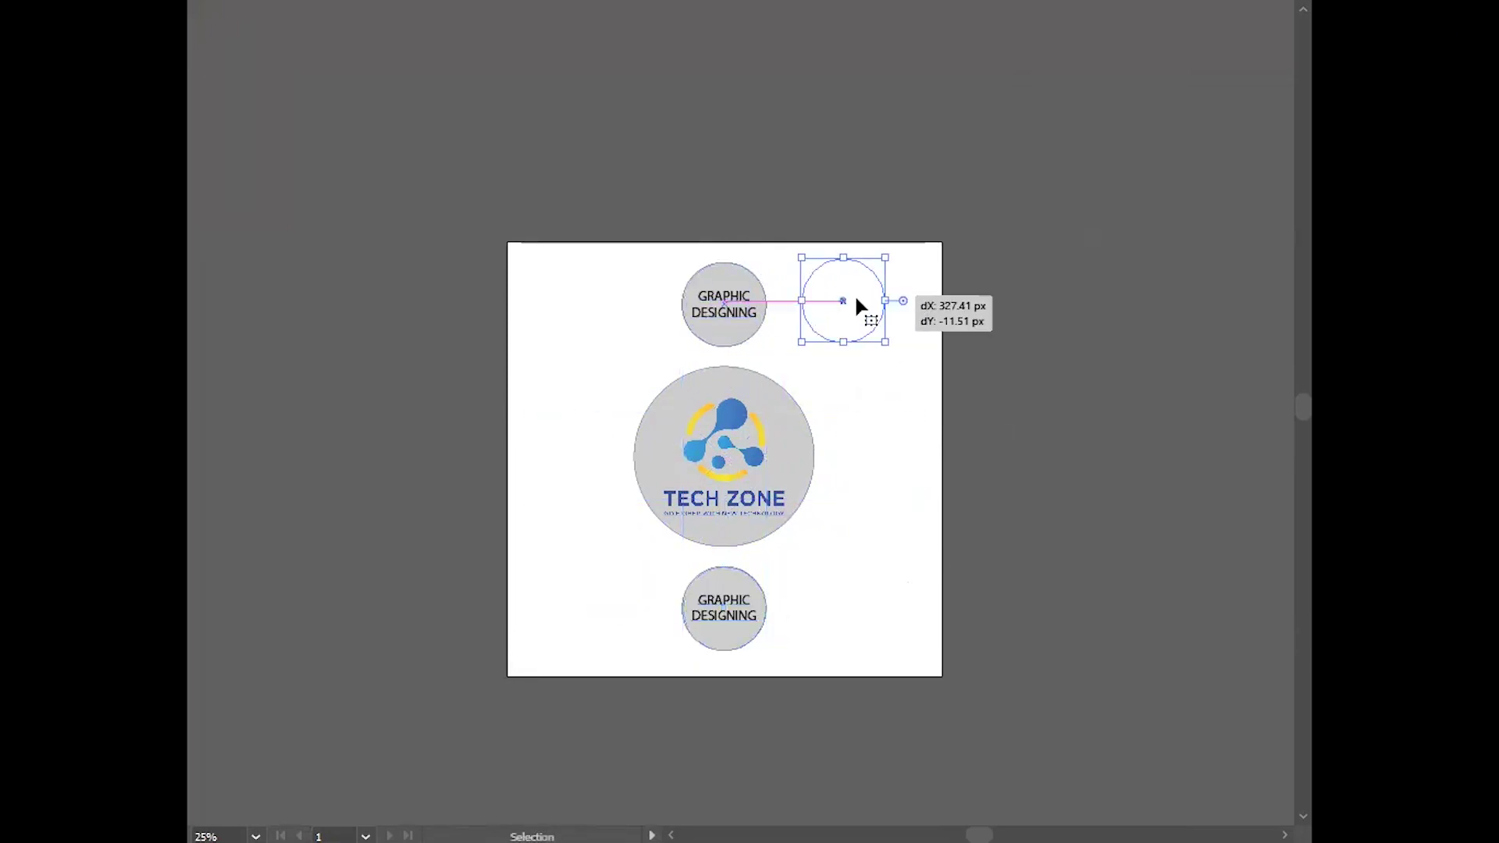
pyautogui.press('v')
pyautogui.keyDown('shift'); pyautogui.click(743, 307); pyautogui.keyUp('shift')
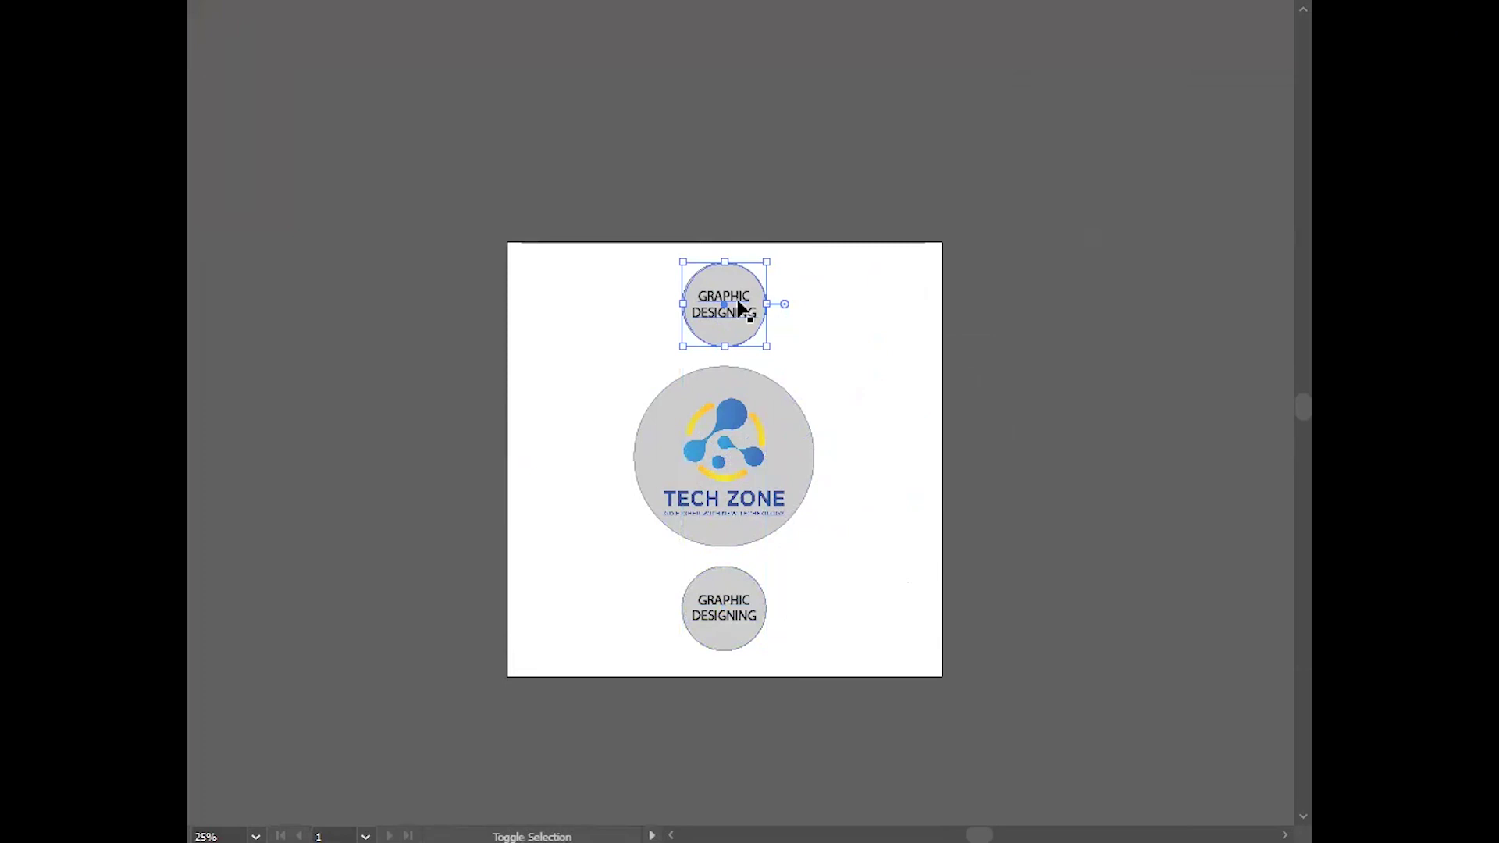
pyautogui.keyDown('shift'); pyautogui.click(737, 597); pyautogui.keyUp('shift')
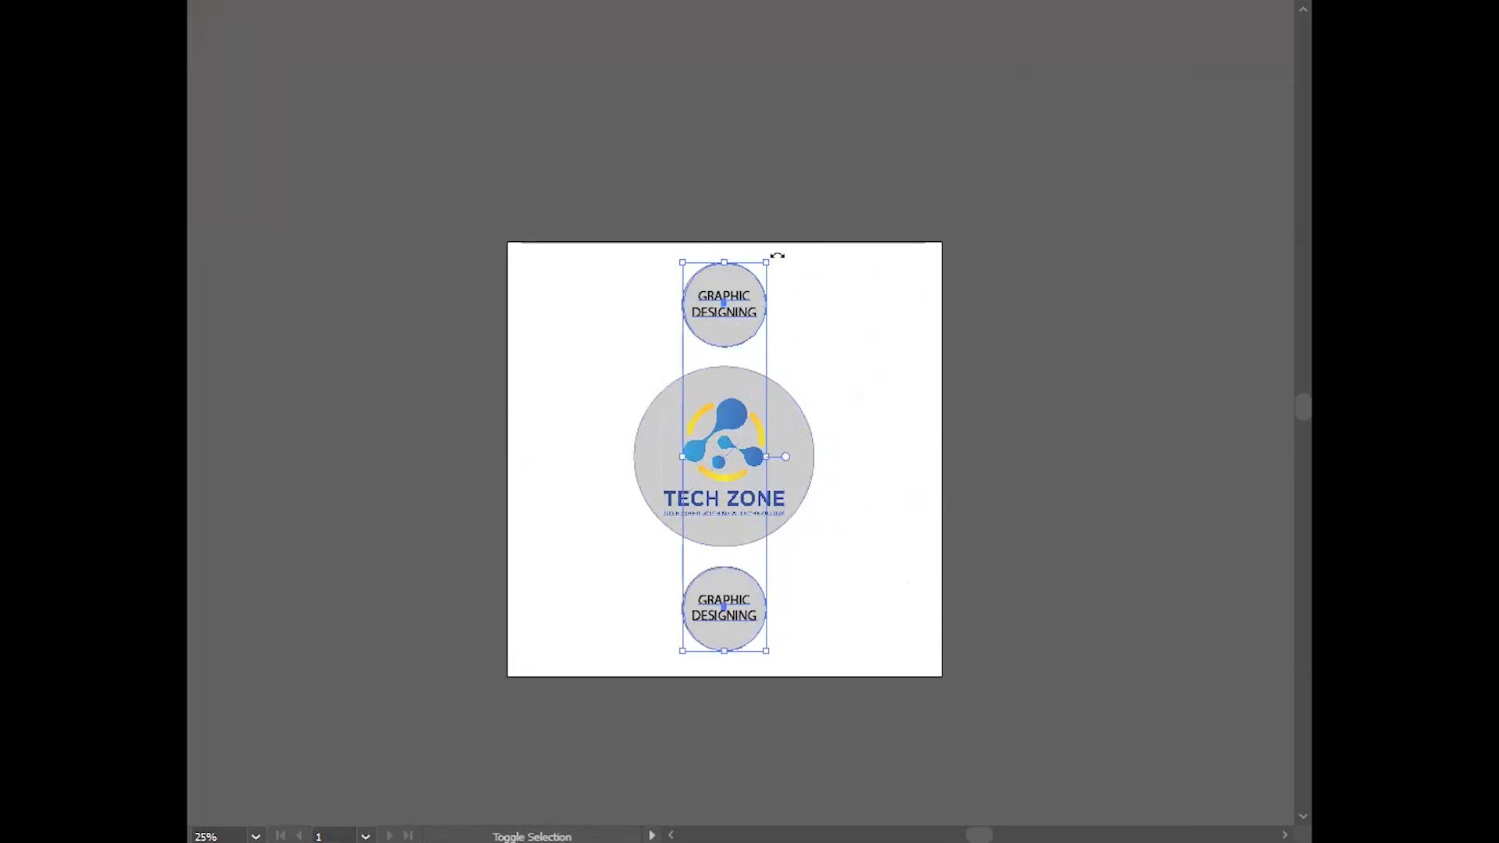
pyautogui.moveTo(775, 255); pyautogui.dragTo(947, 485)
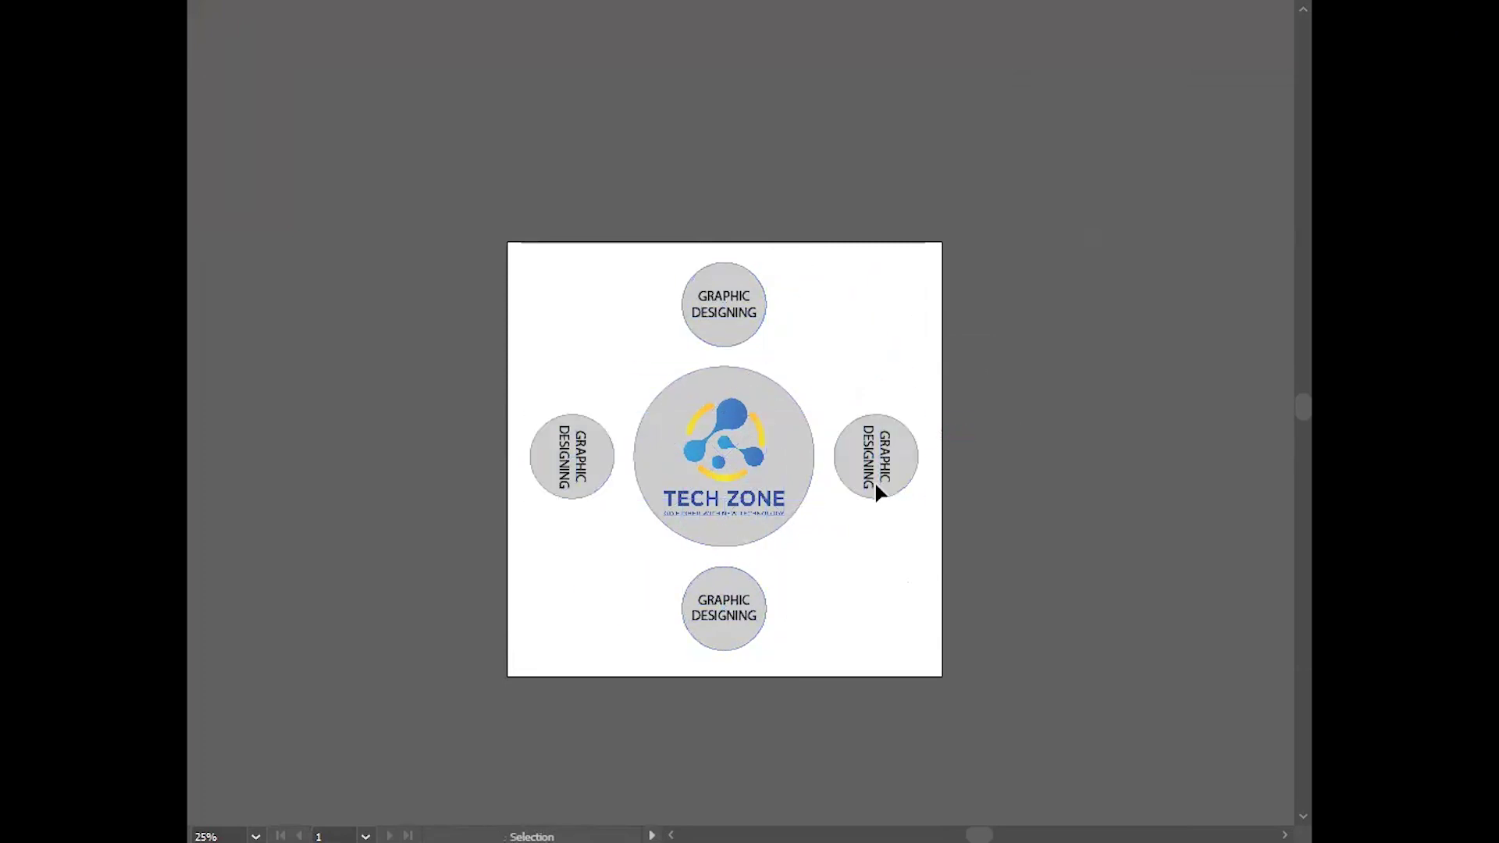
pyautogui.scroll(3, 890, 485)
pyautogui.click(881, 483)
pyautogui.moveTo(1010, 408)
pyautogui.mouseDown()
pyautogui.moveTo(930, 326)
pyautogui.moveTo(813, 305)
pyautogui.mouseUp()
pyautogui.hscroll(-5, 859, 320)
pyautogui.click(691, 414)
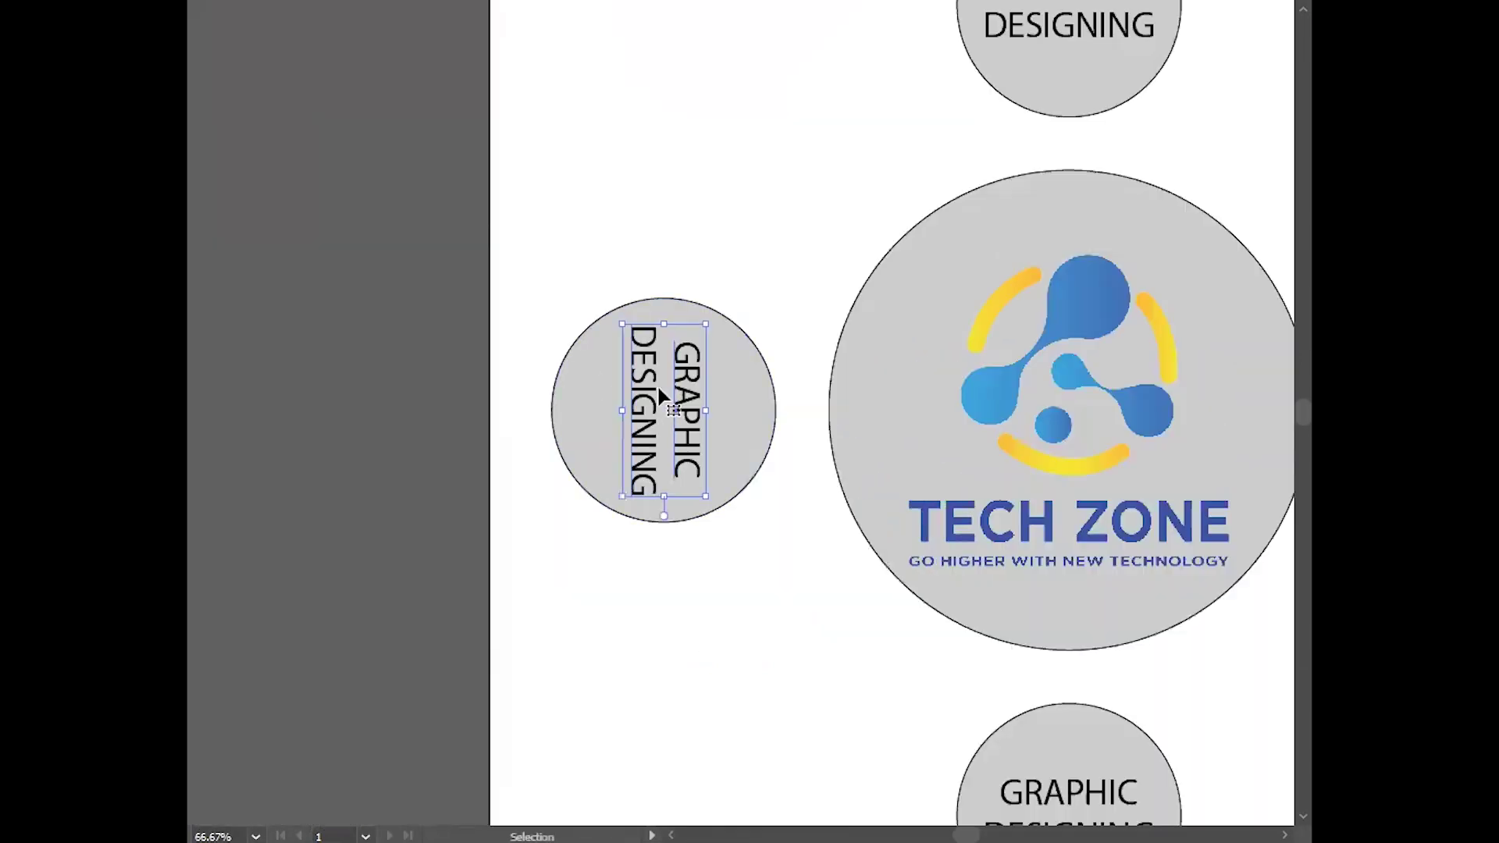
pyautogui.moveTo(714, 408); pyautogui.dragTo(742, 328)
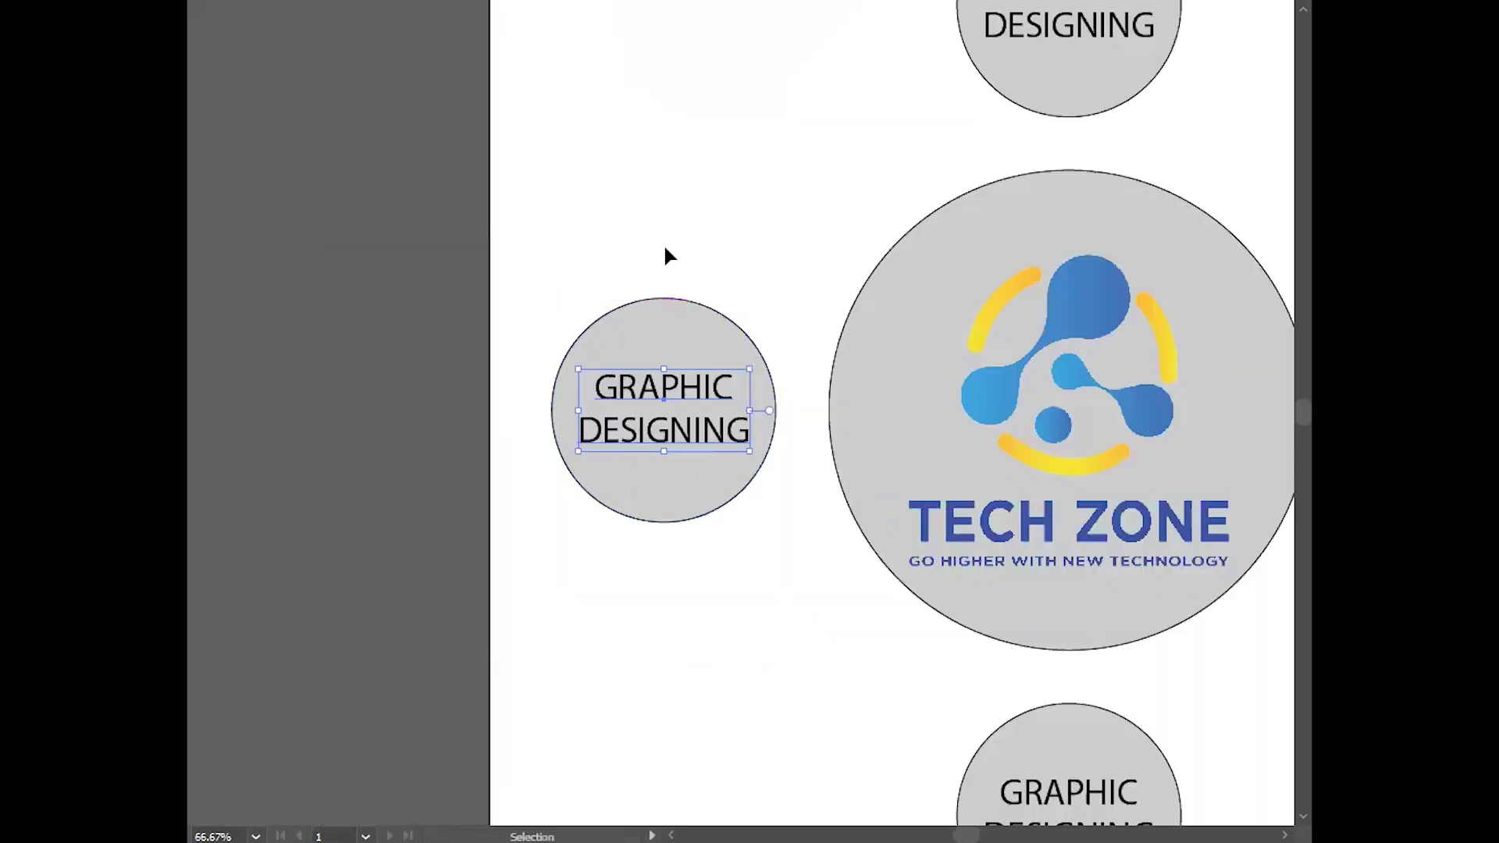
pyautogui.scroll(-2, 669, 254)
pyautogui.moveTo(766, 274); pyautogui.dragTo(673, 338)
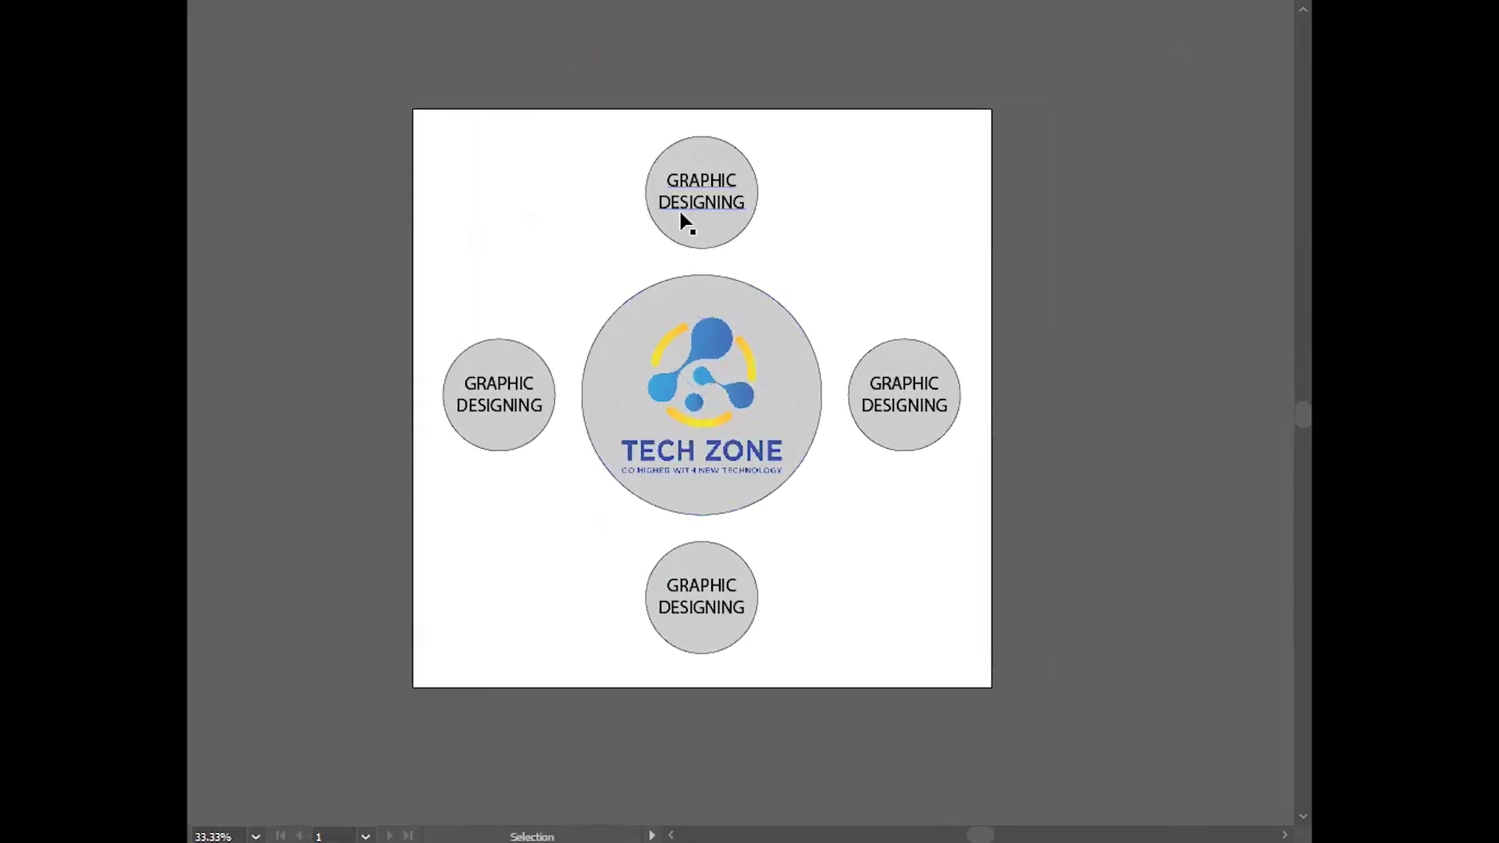
# Step: Make 45° and 315° rotated copies of the top and bottom circles for the diagonals
pyautogui.click(733, 213)
pyautogui.keyDown('shift'); pyautogui.click(697, 603); pyautogui.keyUp('shift')
pyautogui.press('a')
pyautogui.press('v')
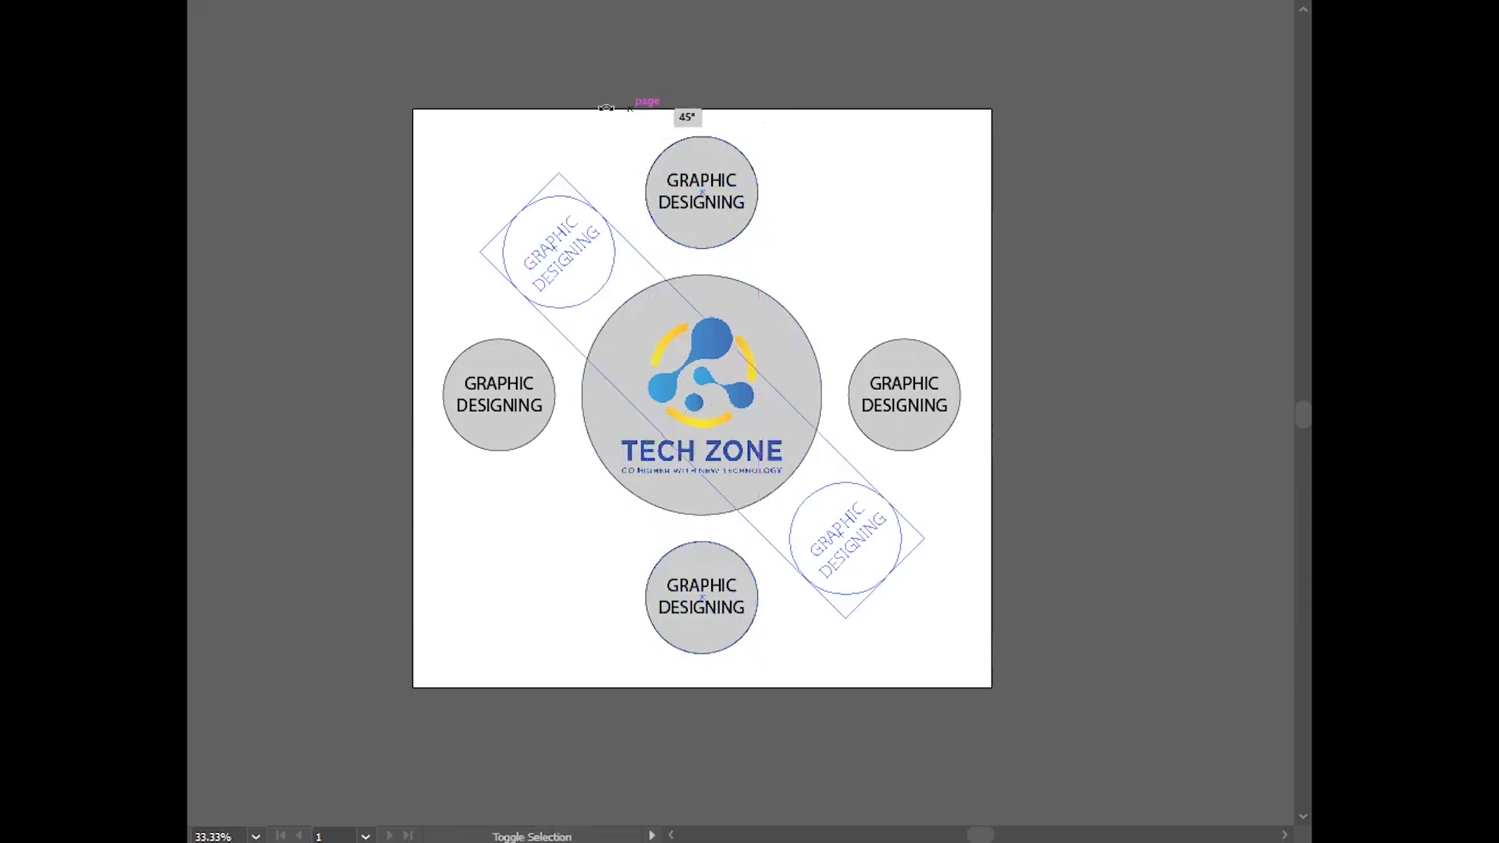
pyautogui.moveTo(764, 128); pyautogui.dragTo(602, 103)
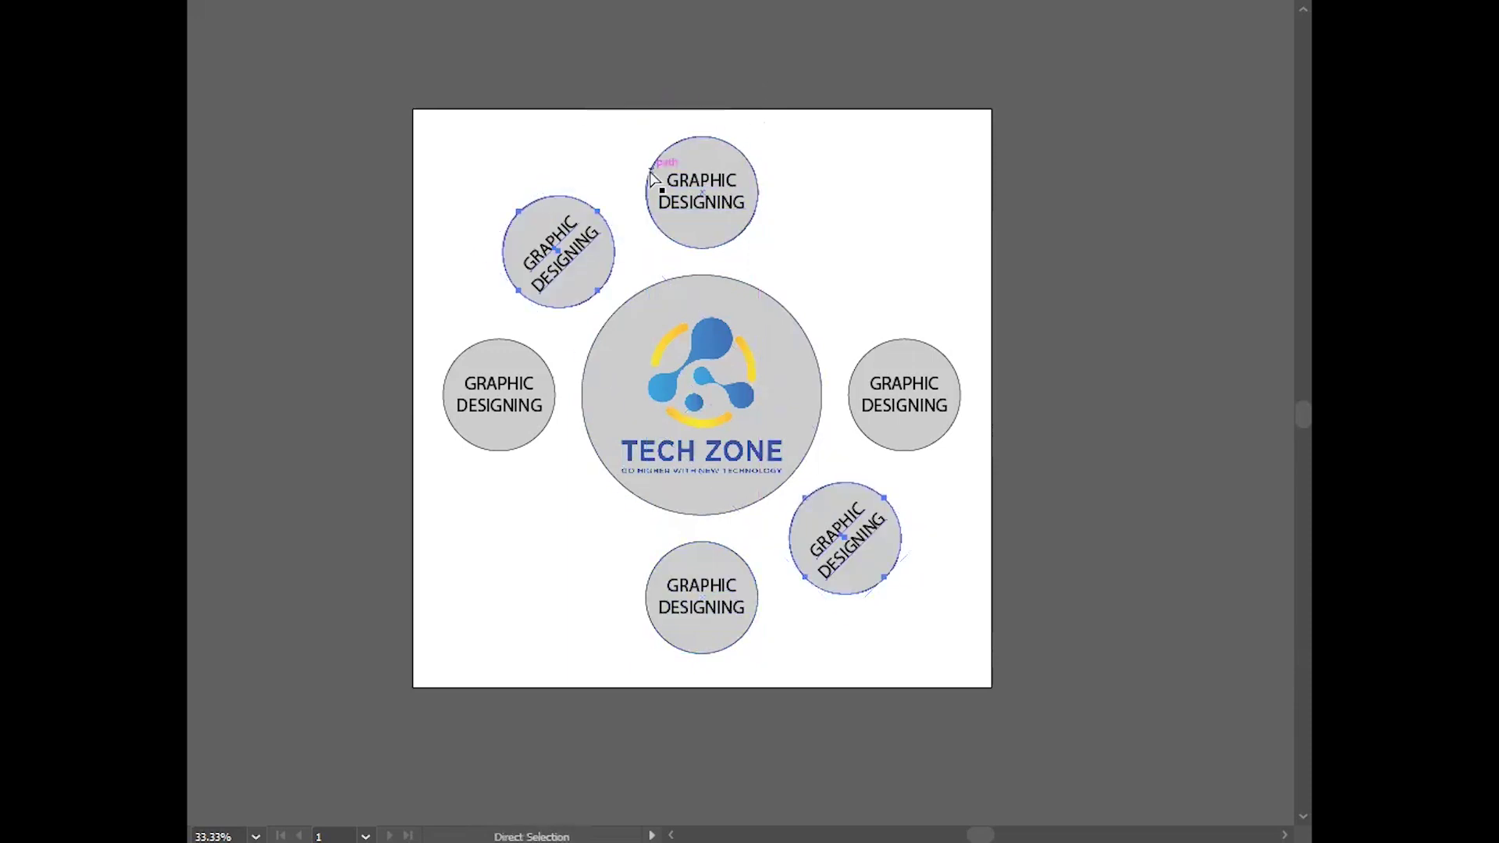
pyautogui.moveTo(553, 161); pyautogui.dragTo(863, 234)
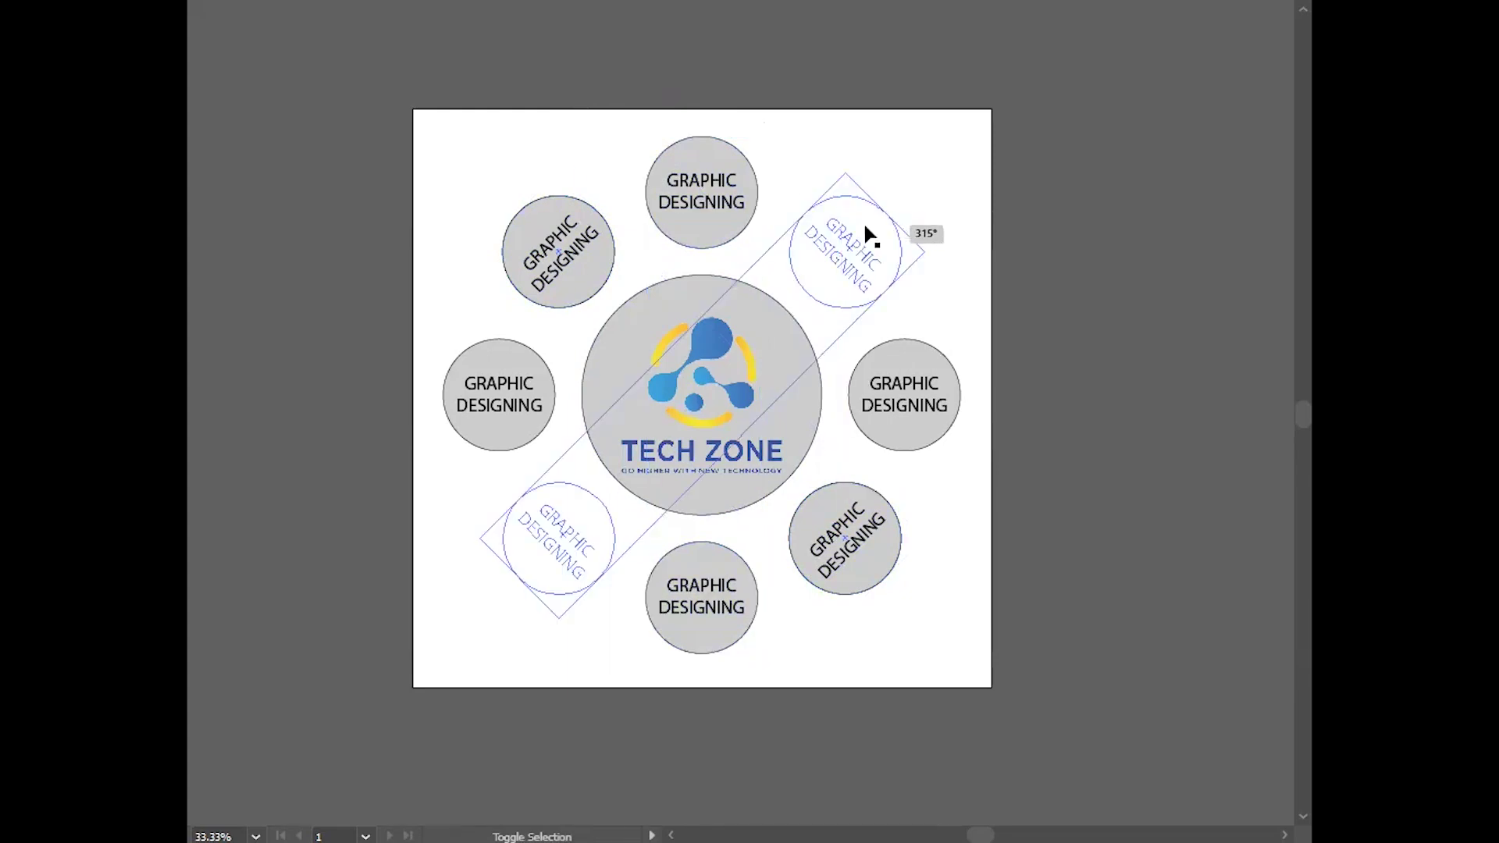
pyautogui.click(887, 150)
pyautogui.scroll(1, 889, 434)
pyautogui.scroll(-3, 888, 433)
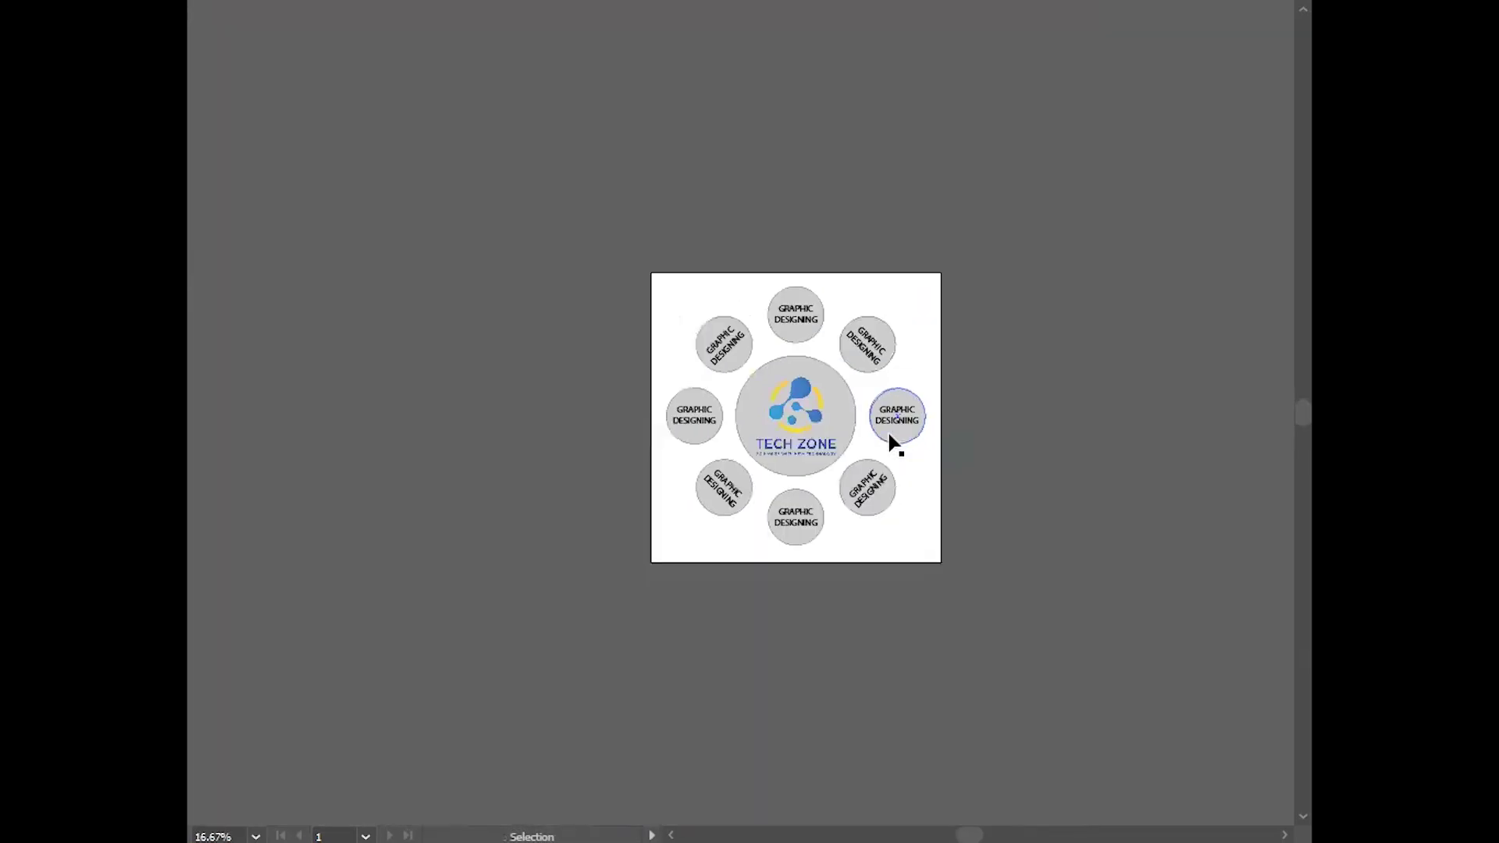
pyautogui.scroll(-2, 906, 426)
# Step: Return to normal screen mode and rotate the top-right diagonal label back upright
pyautogui.press('f')
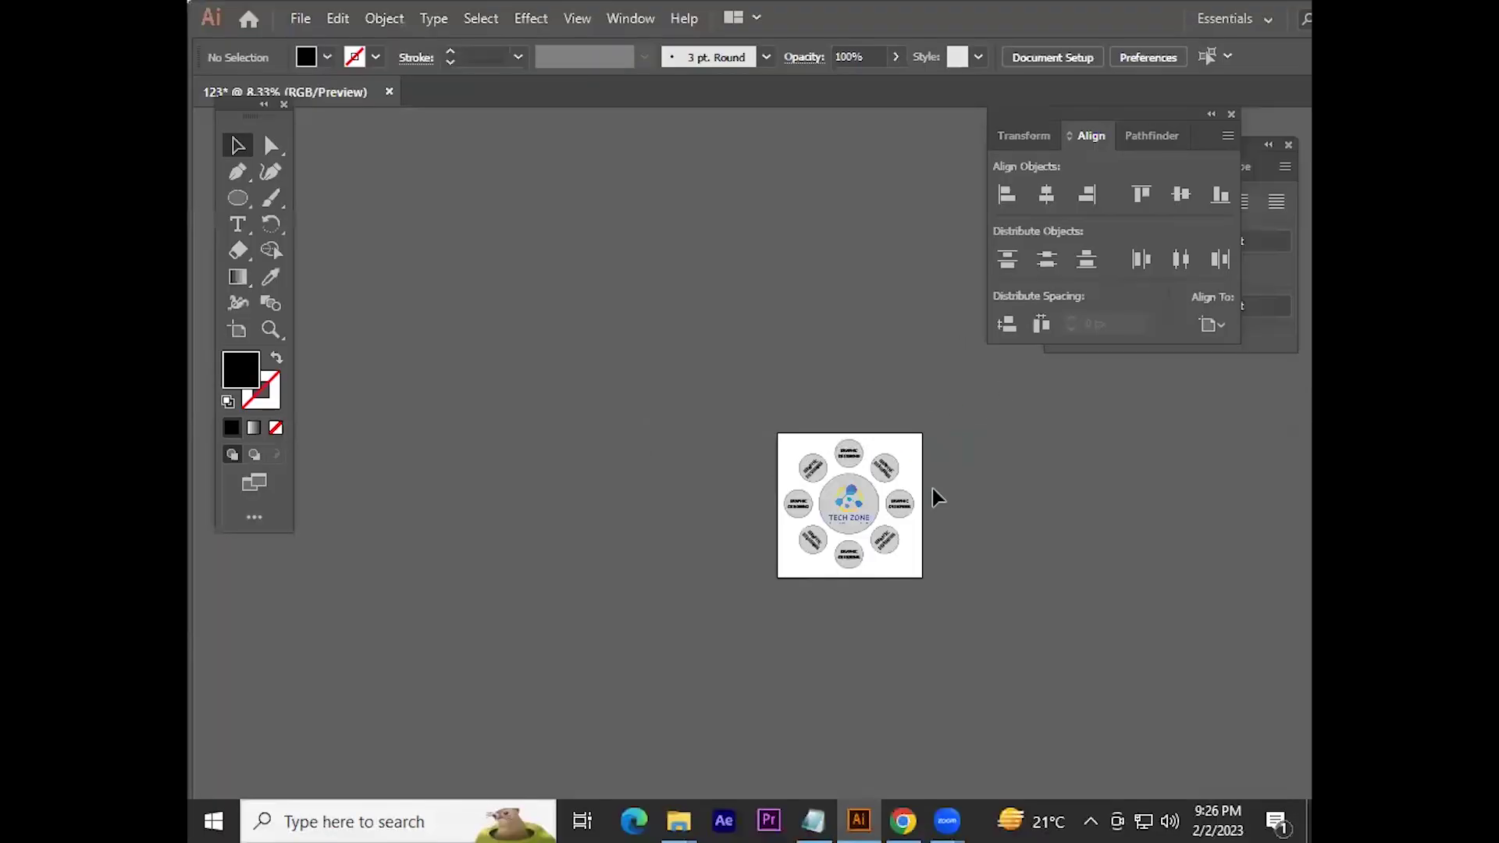
pyautogui.scroll(3, 922, 476)
pyautogui.scroll(2, 878, 434)
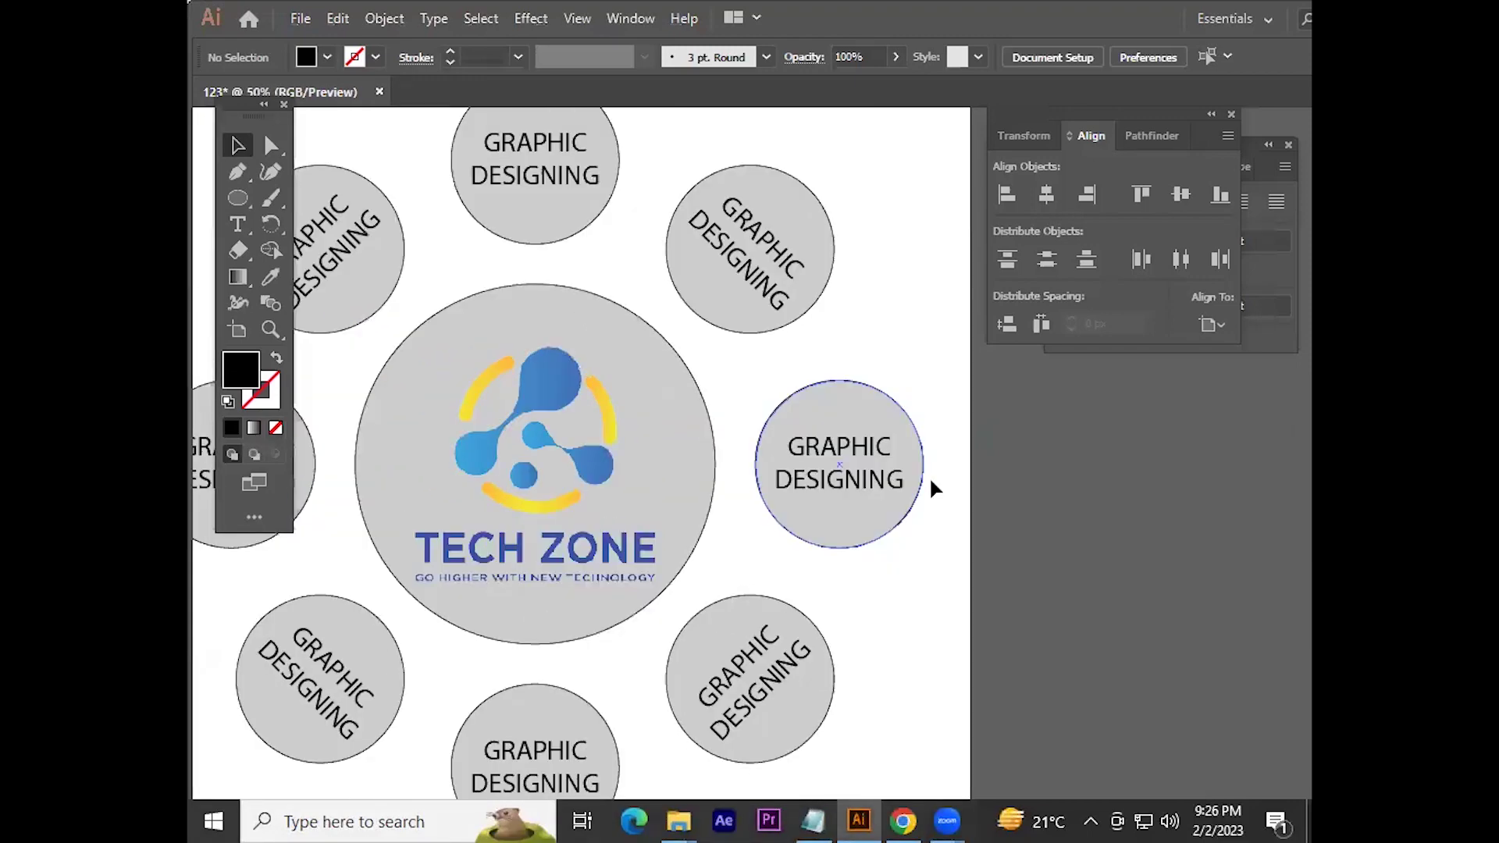
pyautogui.scroll(-1, 929, 485)
pyautogui.scroll(-2, 914, 484)
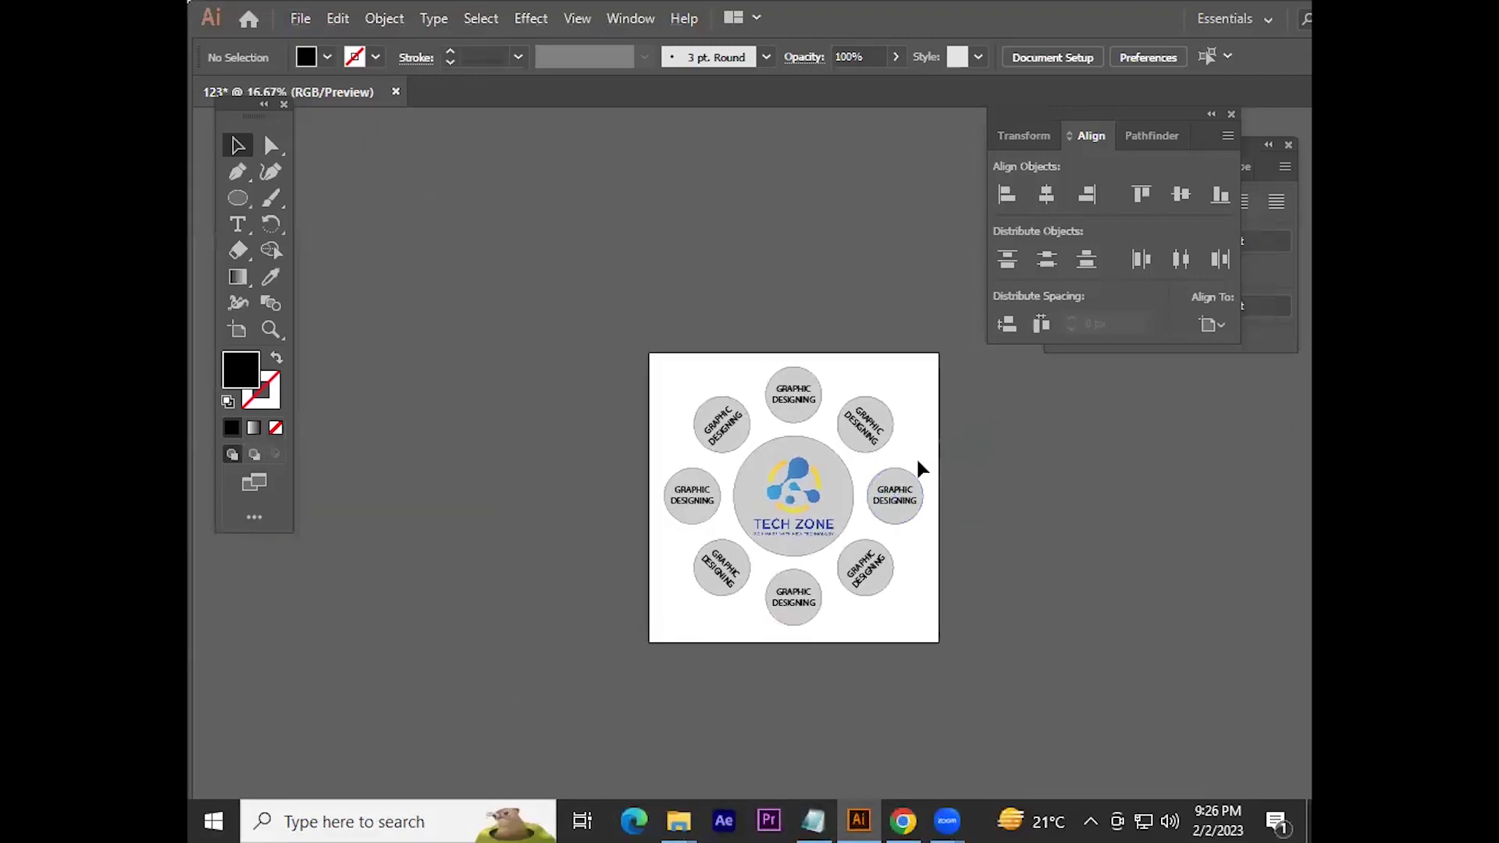
pyautogui.scroll(2, 915, 464)
pyautogui.click(830, 414)
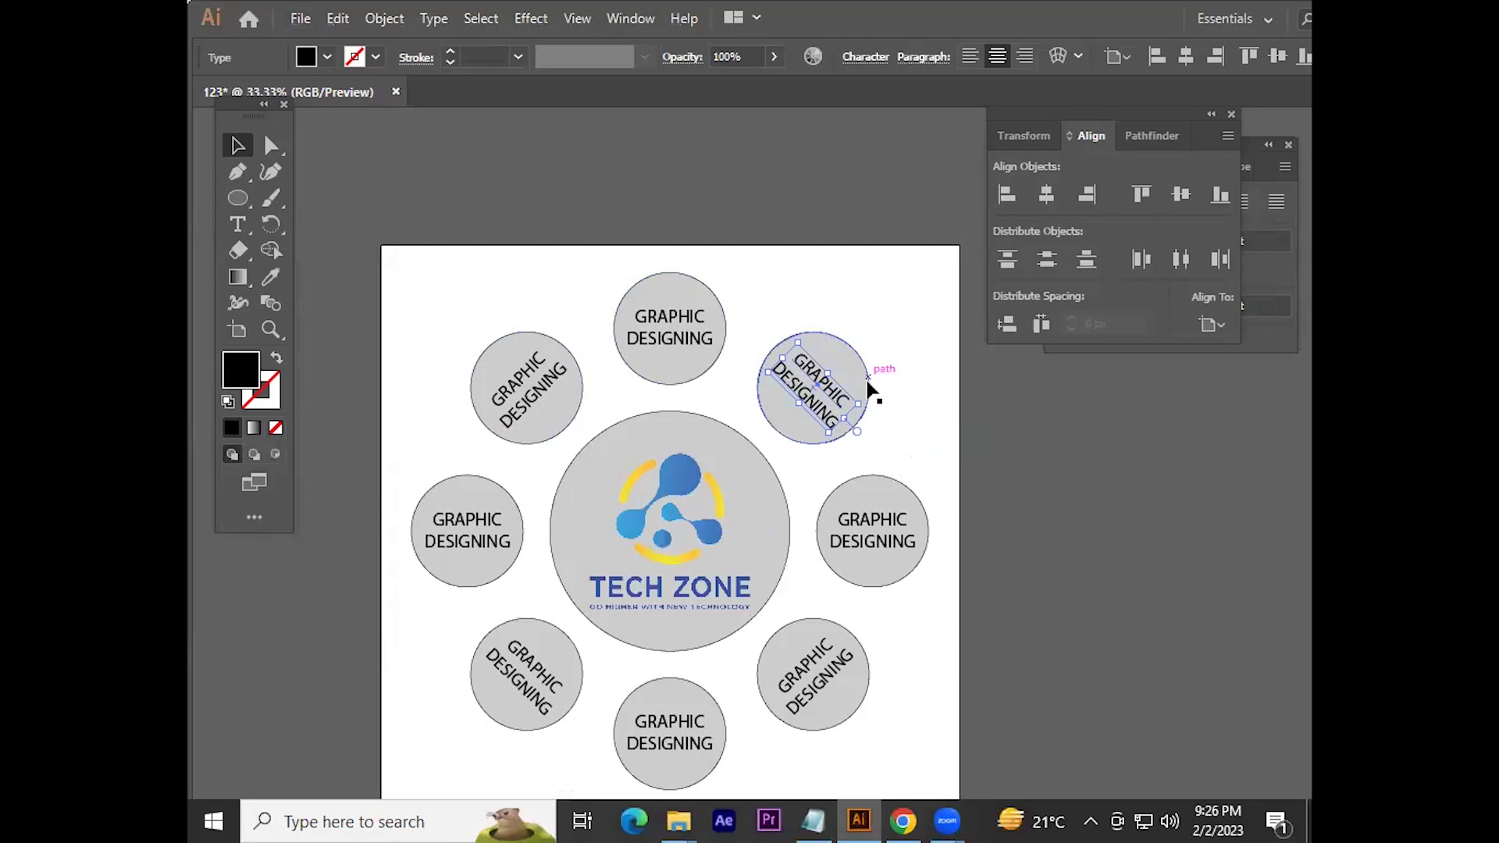
pyautogui.keyDown('shift'); pyautogui.click(503, 673); pyautogui.keyUp('shift')
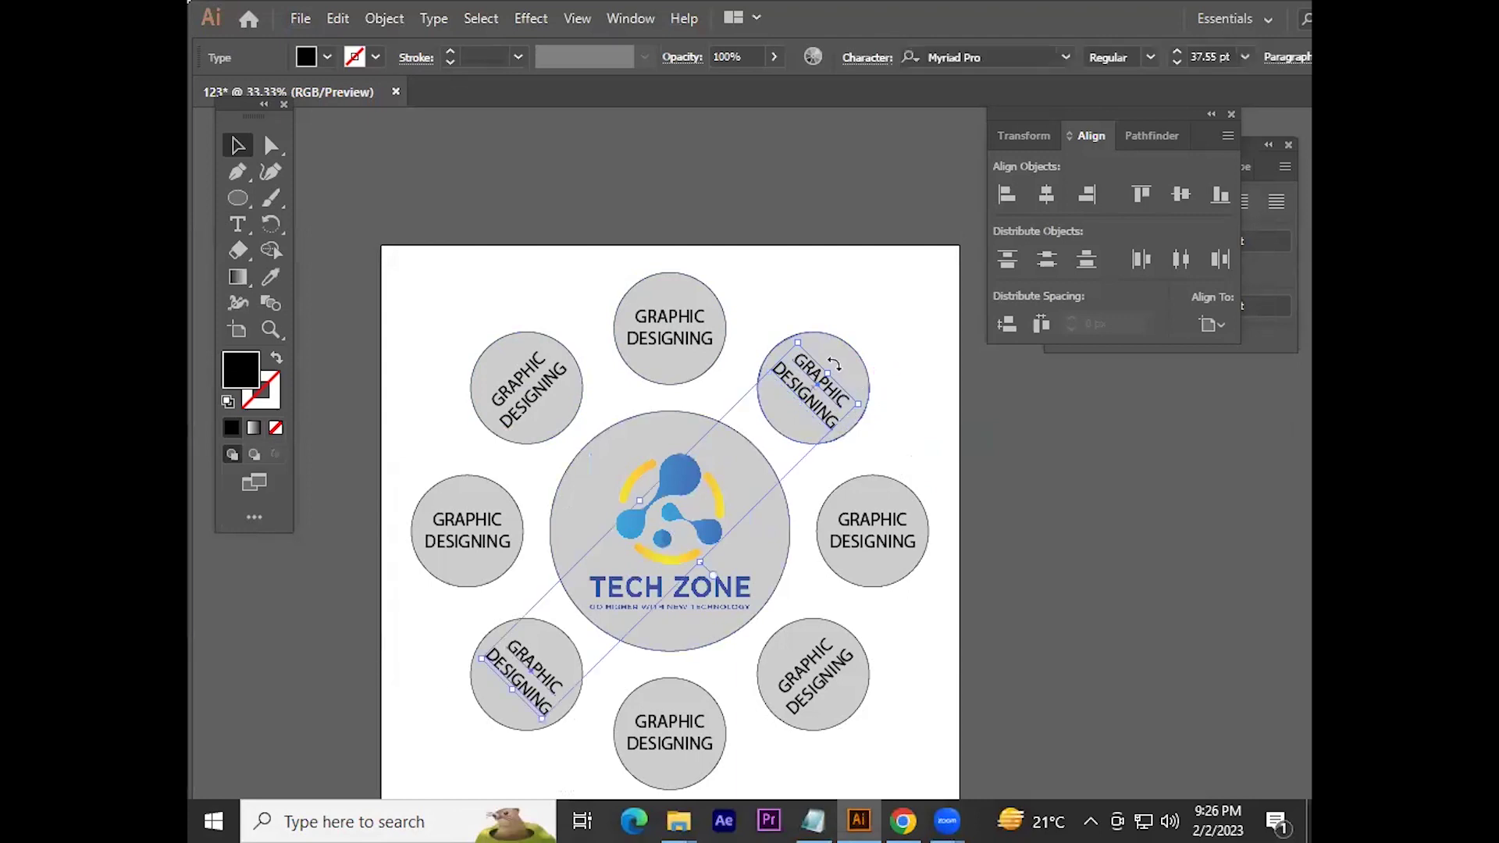
pyautogui.click(670, 328)
pyautogui.keyDown('shift'); pyautogui.click(670, 732); pyautogui.keyUp('shift')
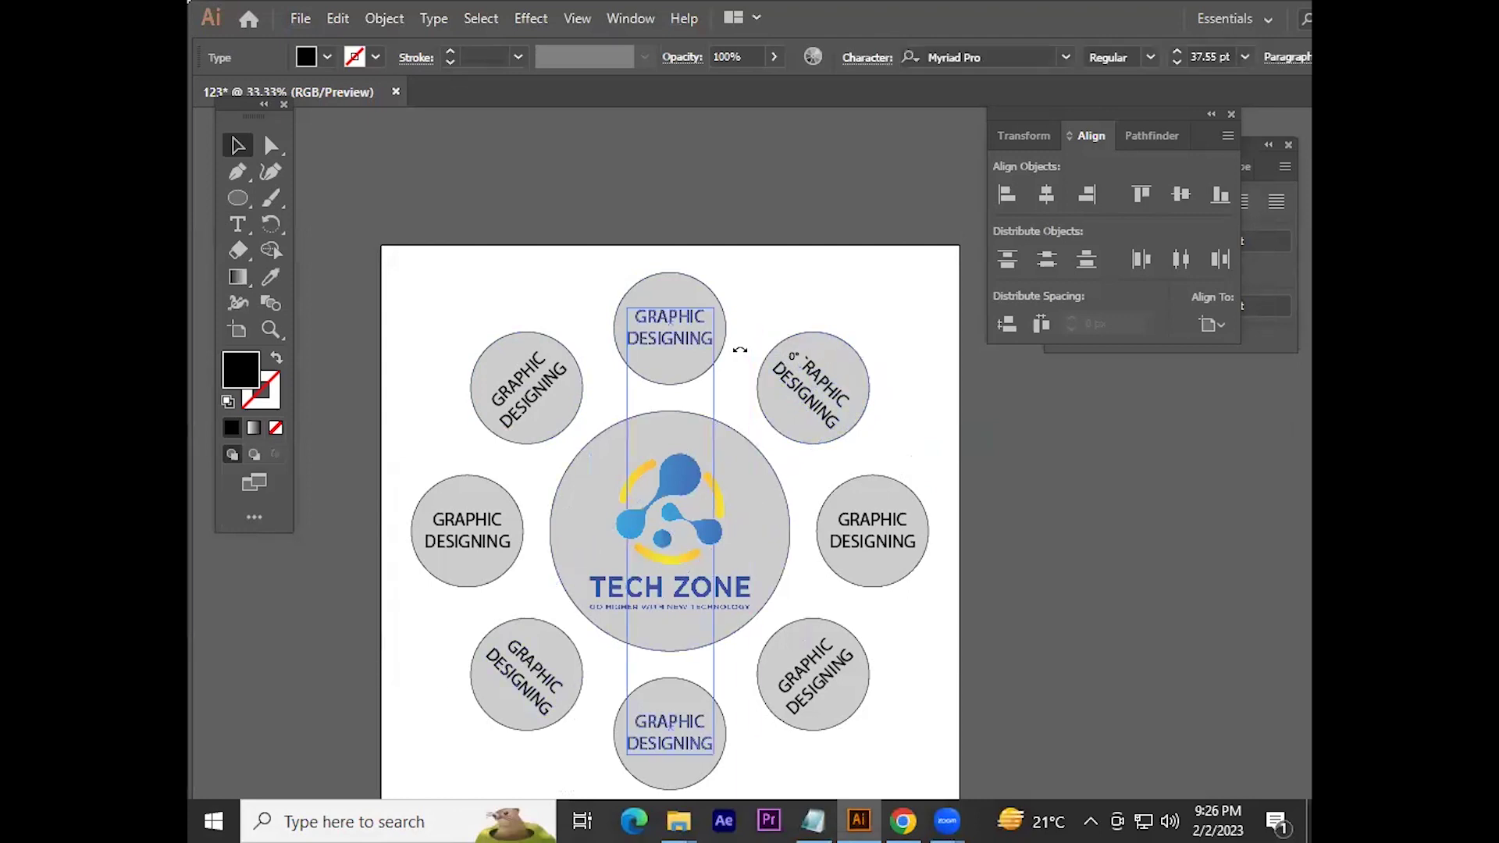
pyautogui.moveTo(739, 350)
pyautogui.keyDown('alt'); pyautogui.mouseDown()
pyautogui.moveTo(847, 452)
pyautogui.moveTo(874, 375)
pyautogui.mouseUp(); pyautogui.keyUp('alt')
# Step: Straighten the bottom-left circle's label to horizontal
pyautogui.click(821, 387)
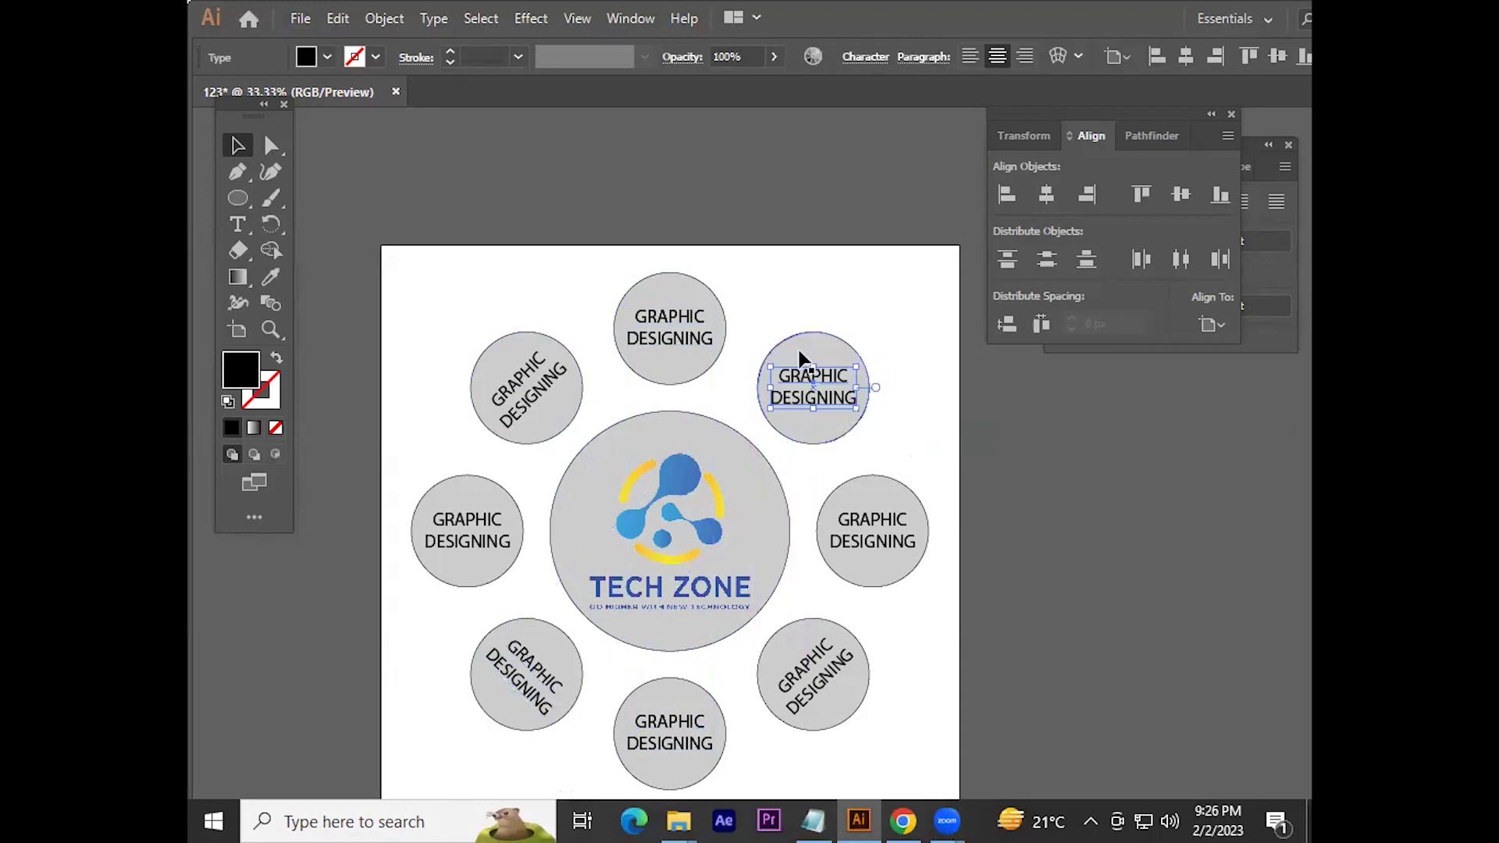
pyautogui.click(705, 448)
pyautogui.scroll(-5, 705, 449)
pyautogui.hscroll(-3, 705, 448)
pyautogui.click(648, 478)
pyautogui.moveTo(620, 437); pyautogui.dragTo(634, 405)
pyautogui.press('t')
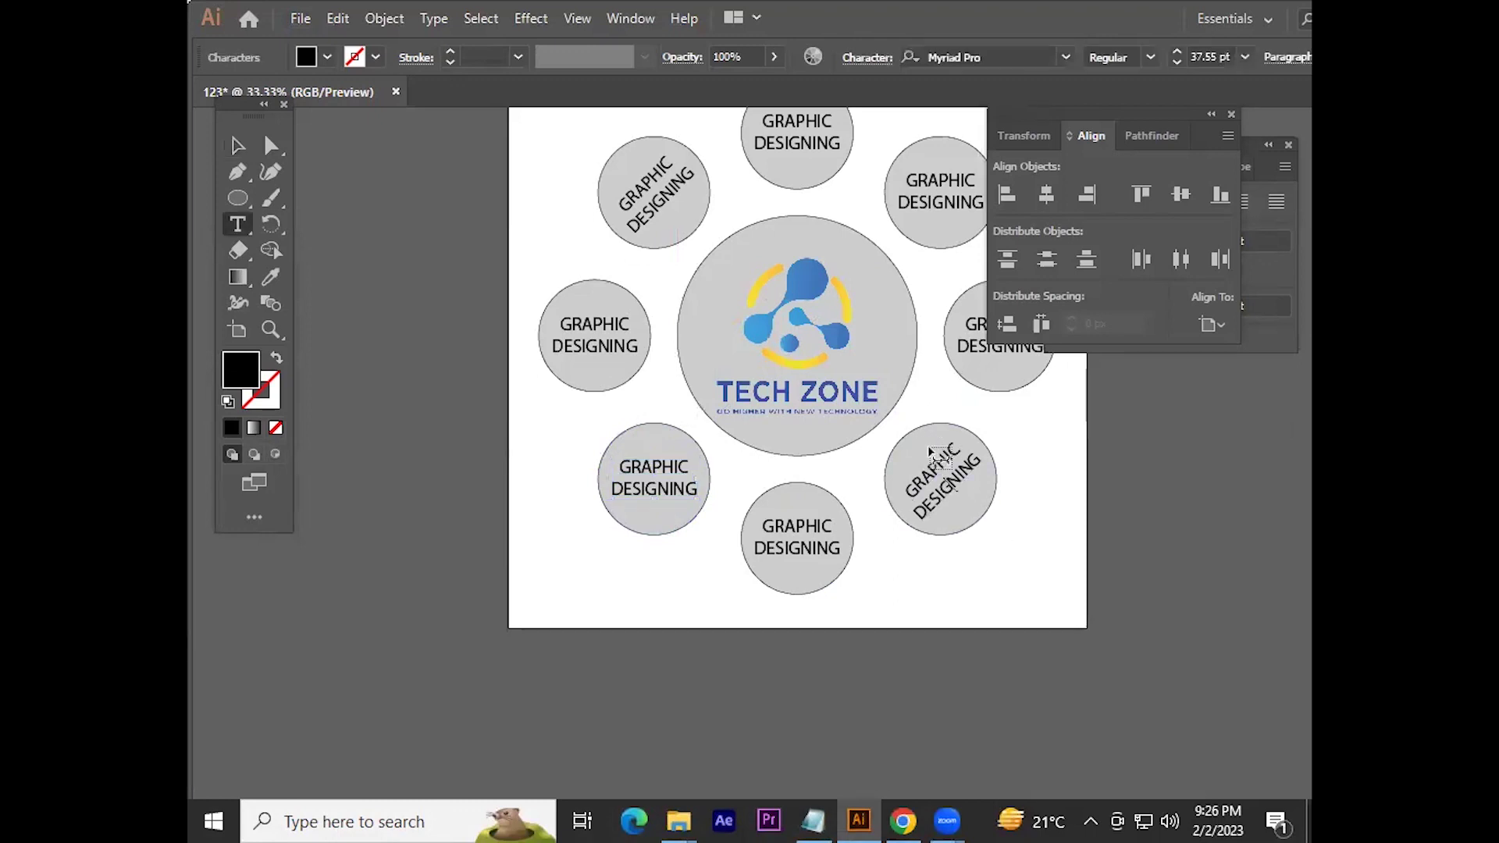
pyautogui.press('v')
# Step: Rotate the bottom-right and top-left labels back to horizontal
pyautogui.click(946, 465)
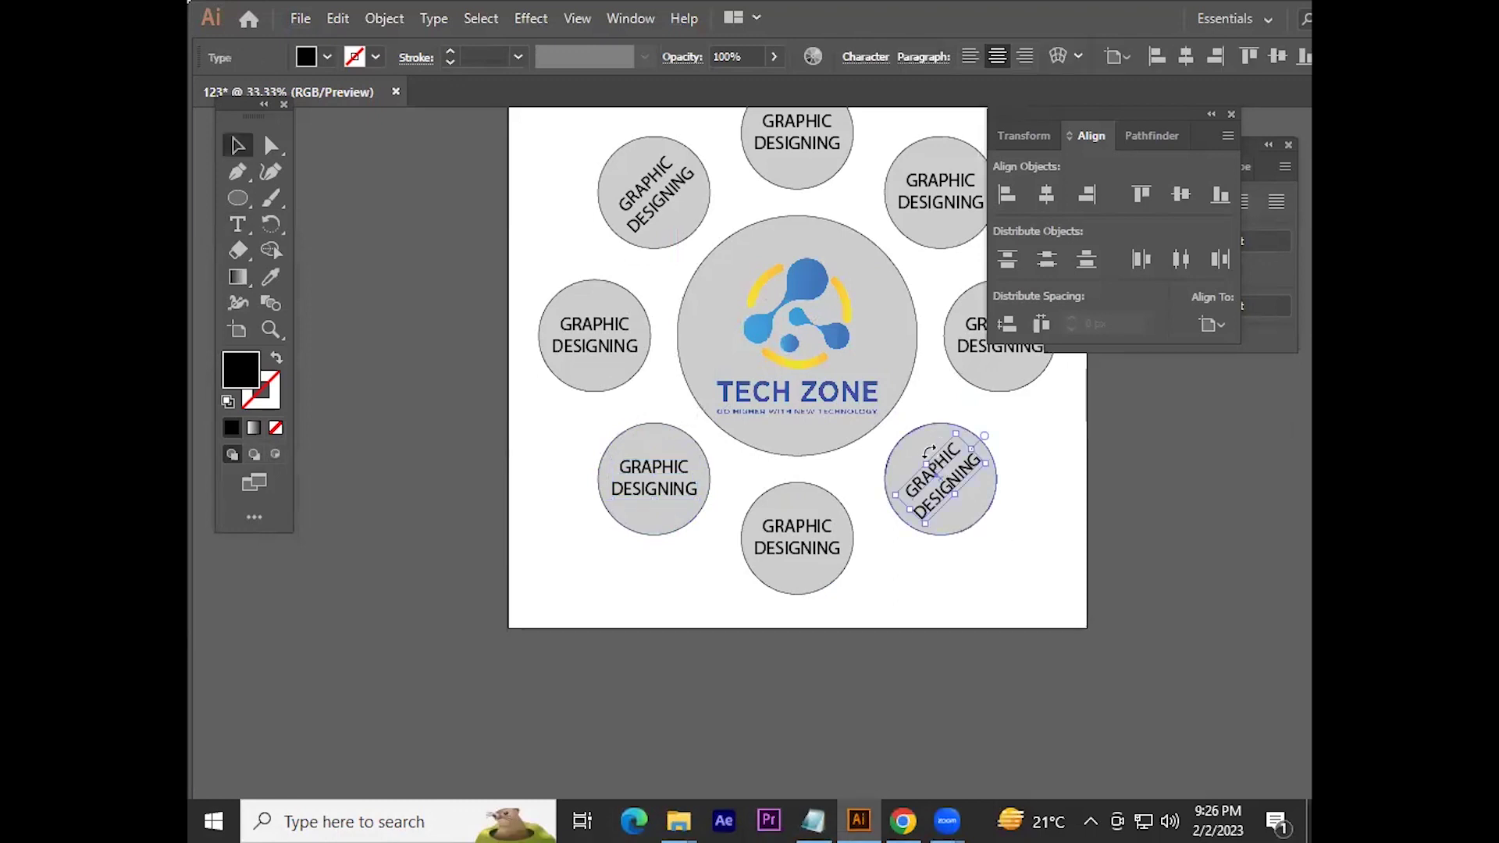
pyautogui.moveTo(929, 451); pyautogui.dragTo(957, 449)
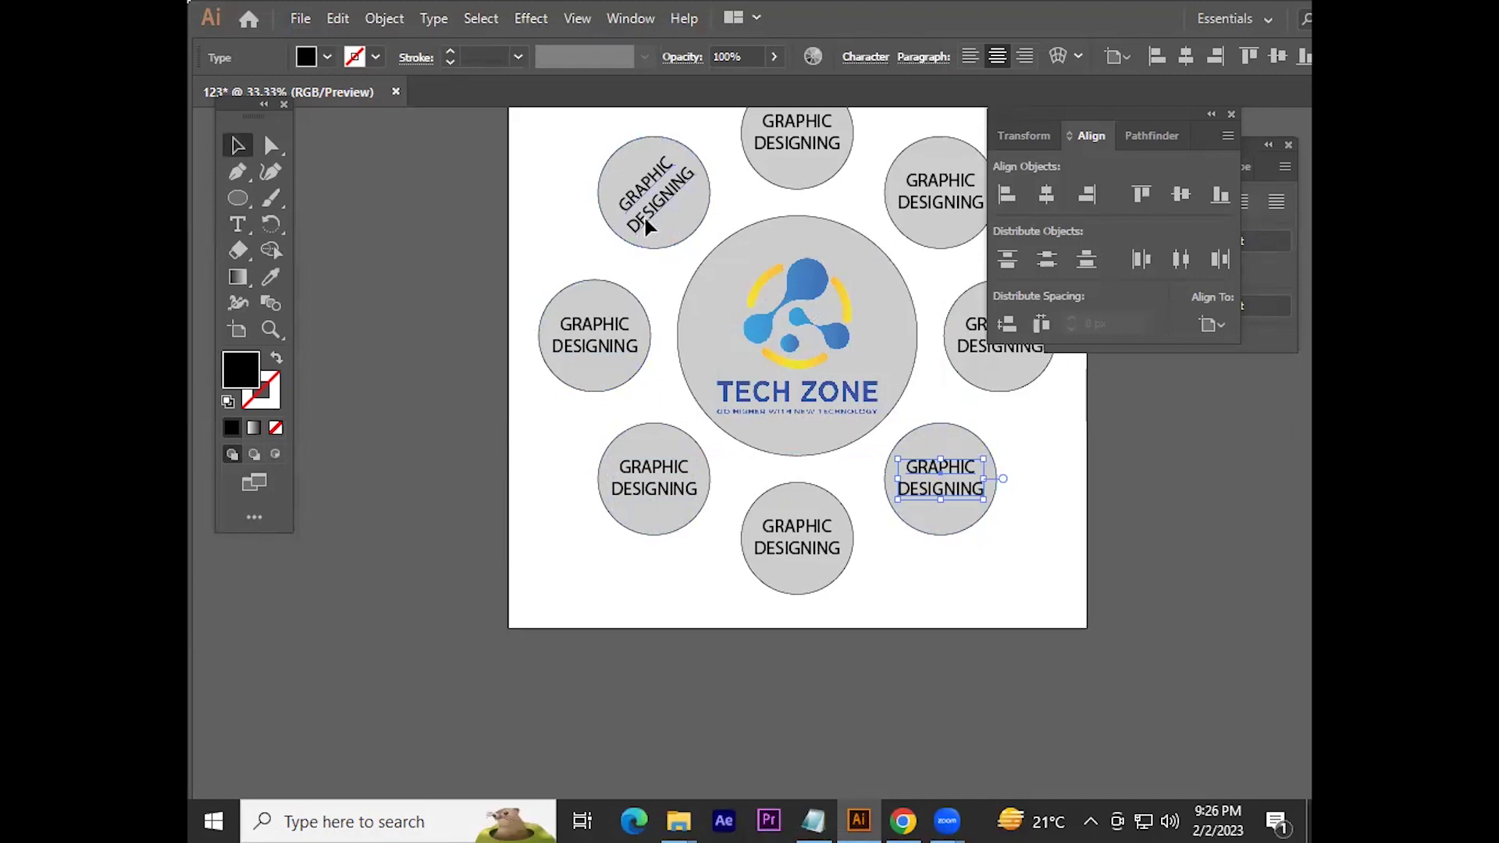
pyautogui.click(645, 214)
pyautogui.scroll(3, 652, 416)
pyautogui.scroll(3, 652, 416)
pyautogui.moveTo(621, 351); pyautogui.dragTo(644, 359)
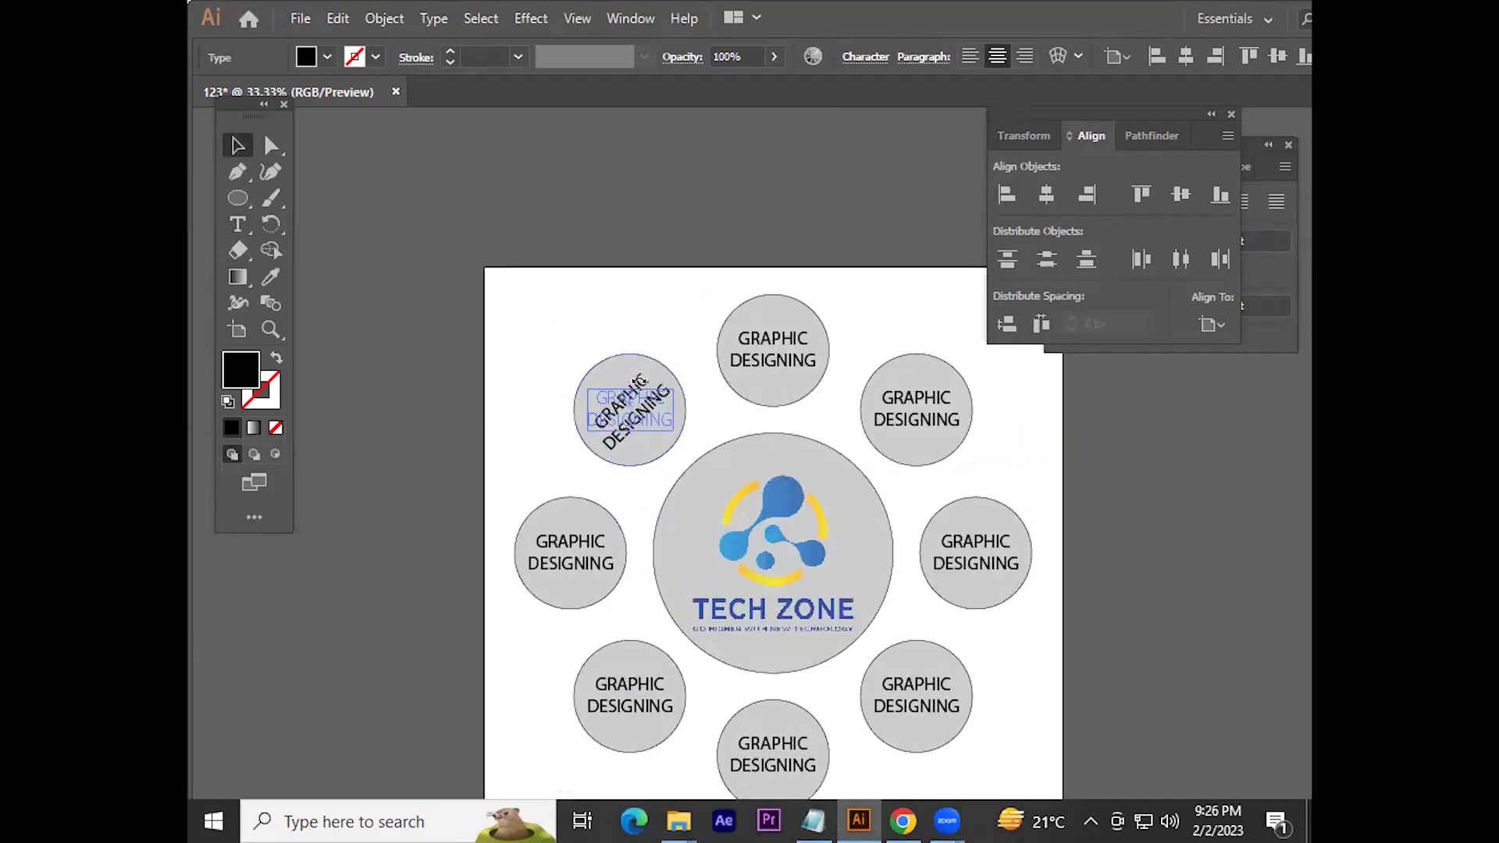
pyautogui.scroll(-2, 860, 509)
pyautogui.scroll(-1, 777, 401)
pyautogui.scroll(3, 625, 381)
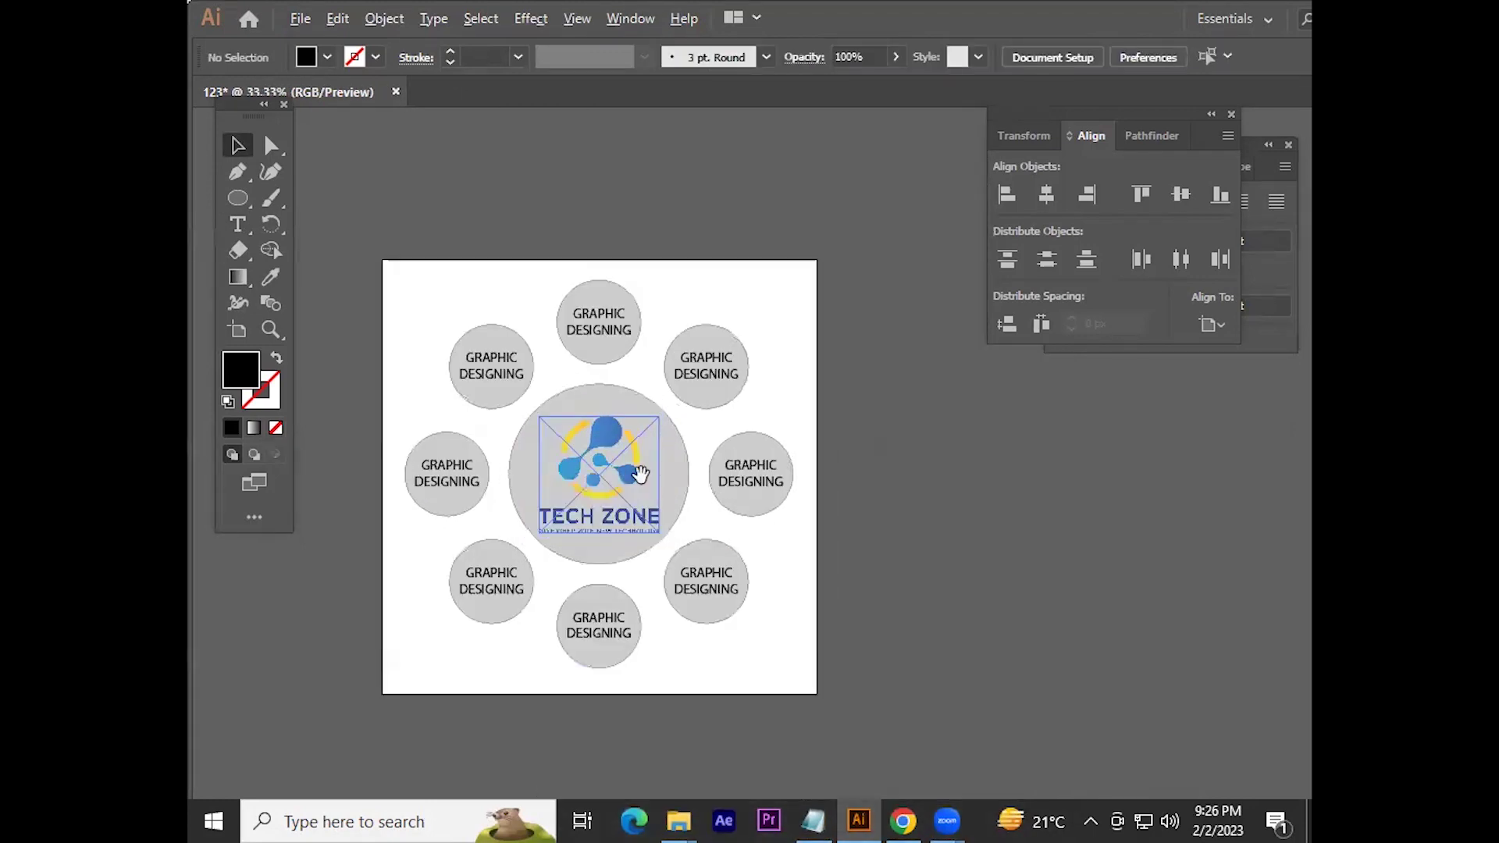
pyautogui.moveTo(867, 456); pyautogui.dragTo(563, 522)
# Step: Draw a narrow upright rectangle beside the artboard as the arrow shaft
pyautogui.press('m')
pyautogui.scroll(2, 617, 373)
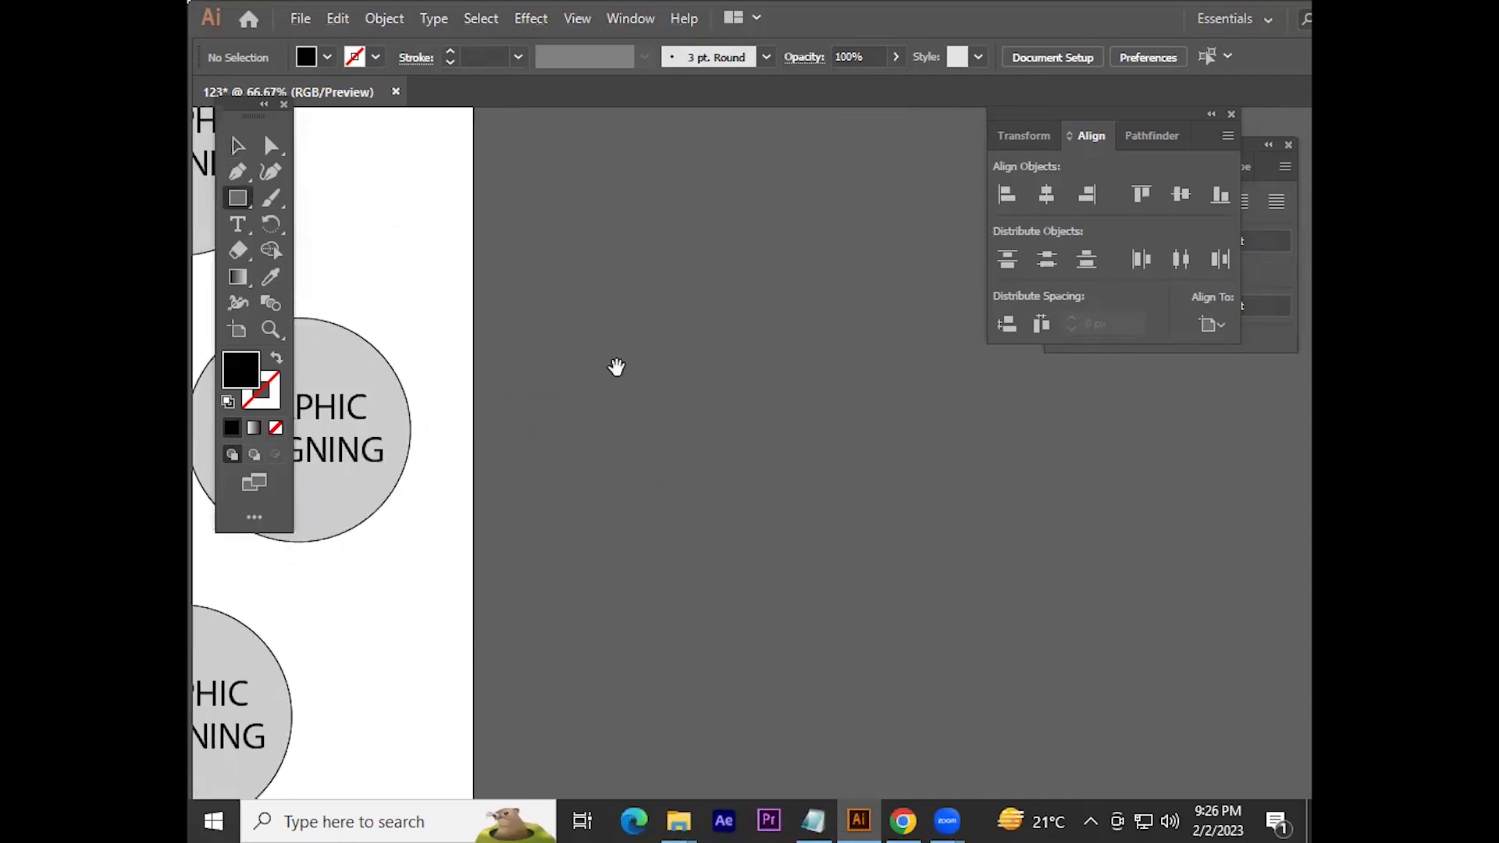
pyautogui.scroll(-4, 602, 399)
pyautogui.scroll(3, 743, 391)
pyautogui.scroll(2, 639, 217)
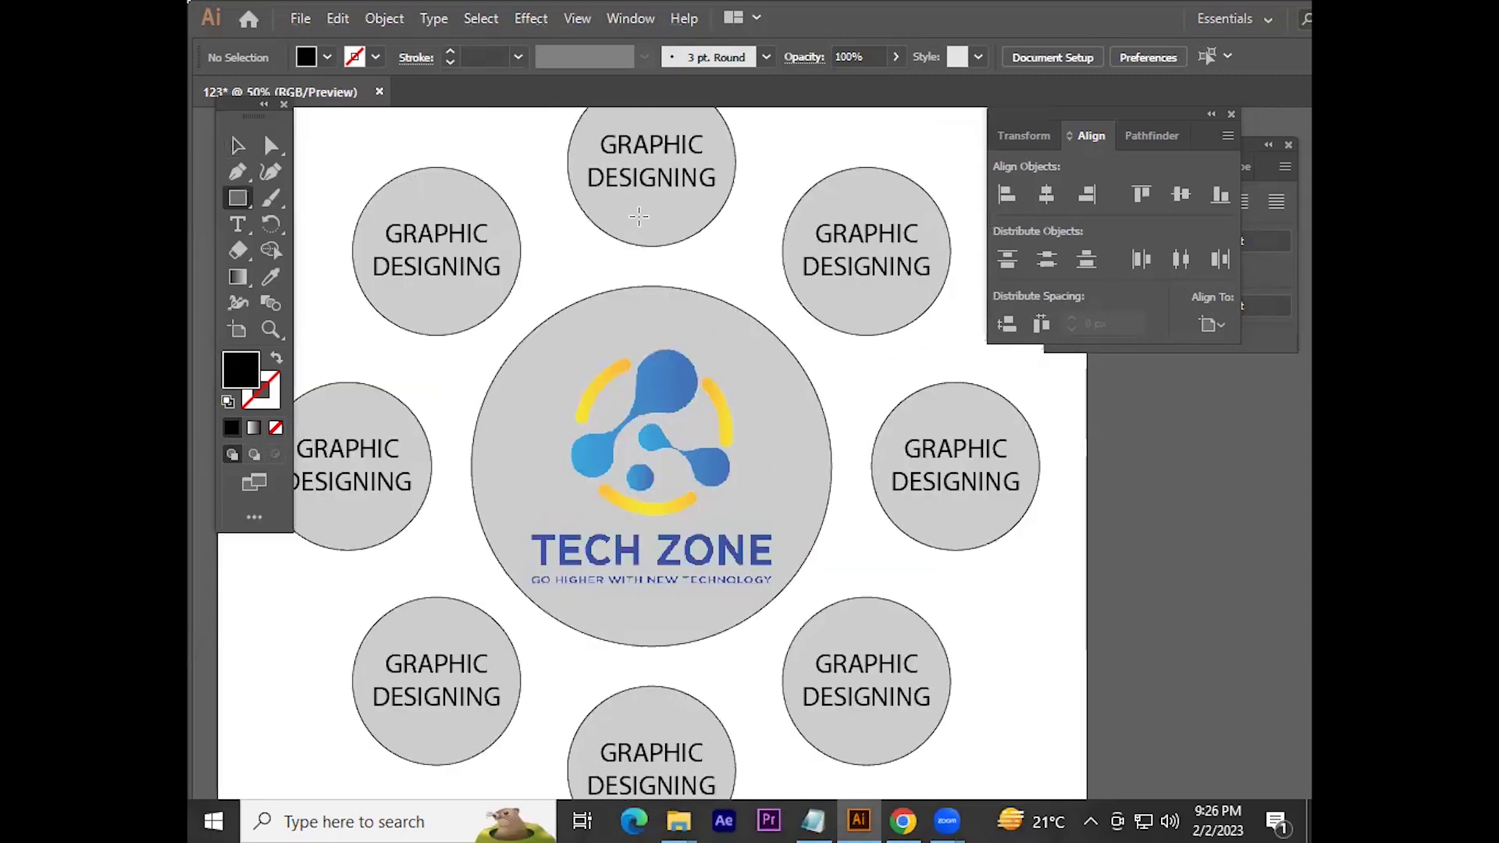
pyautogui.press('v')
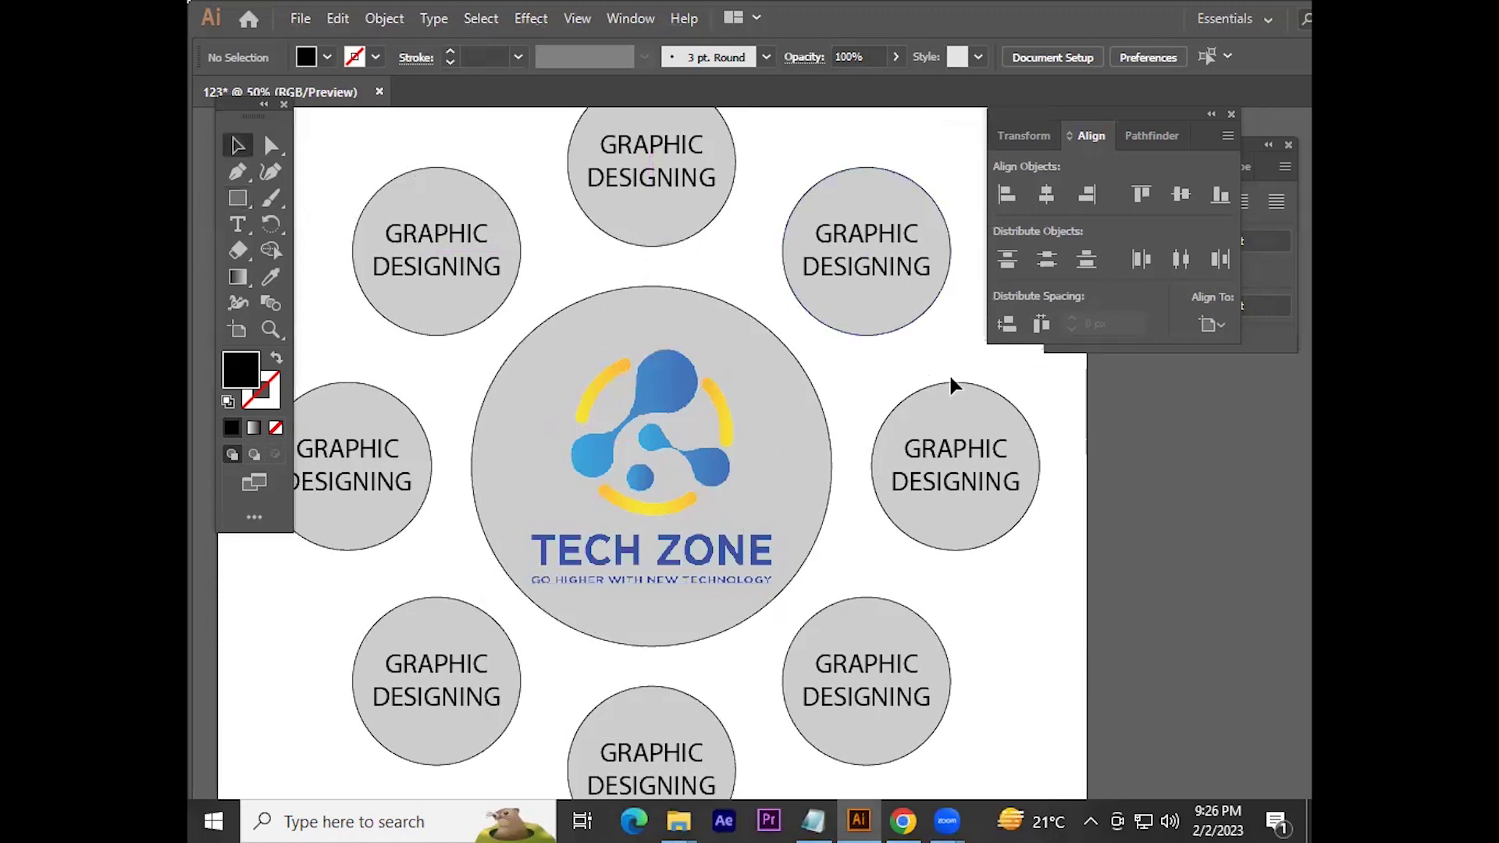
pyautogui.hscroll(5, 948, 372)
pyautogui.press('m')
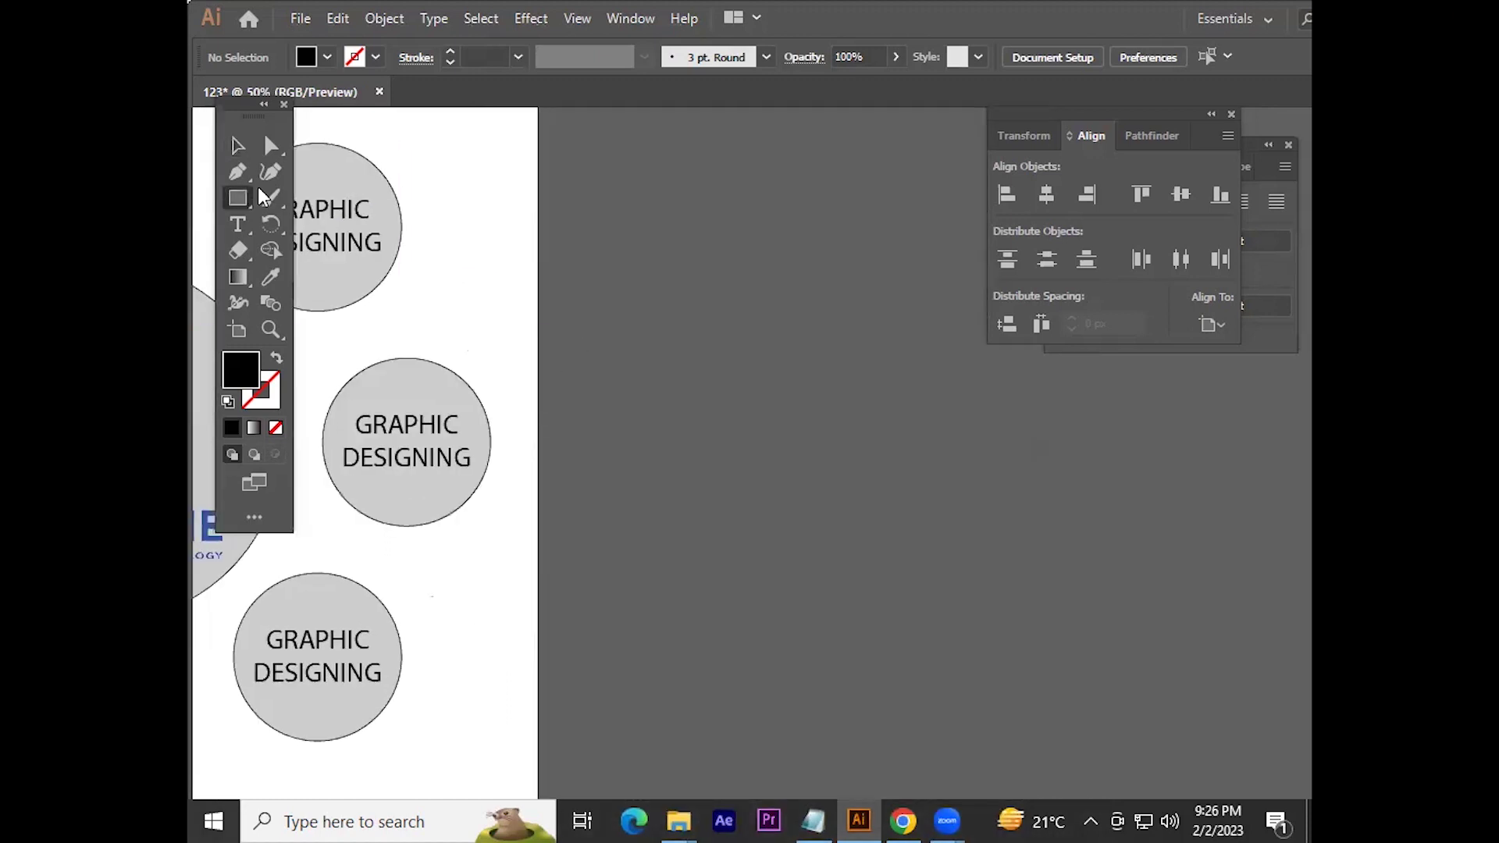
pyautogui.click(252, 200)
pyautogui.scroll(2, 664, 367)
pyautogui.moveTo(663, 343); pyautogui.dragTo(689, 436)
pyautogui.press('v')
# Step: Draw a three-sided polygon triangle for the arrowhead
pyautogui.click(770, 400)
pyautogui.moveTo(238, 198)
pyautogui.mouseDown()
pyautogui.moveTo(301, 223)
pyautogui.moveTo(316, 248)
pyautogui.mouseUp()
pyautogui.click(769, 288)
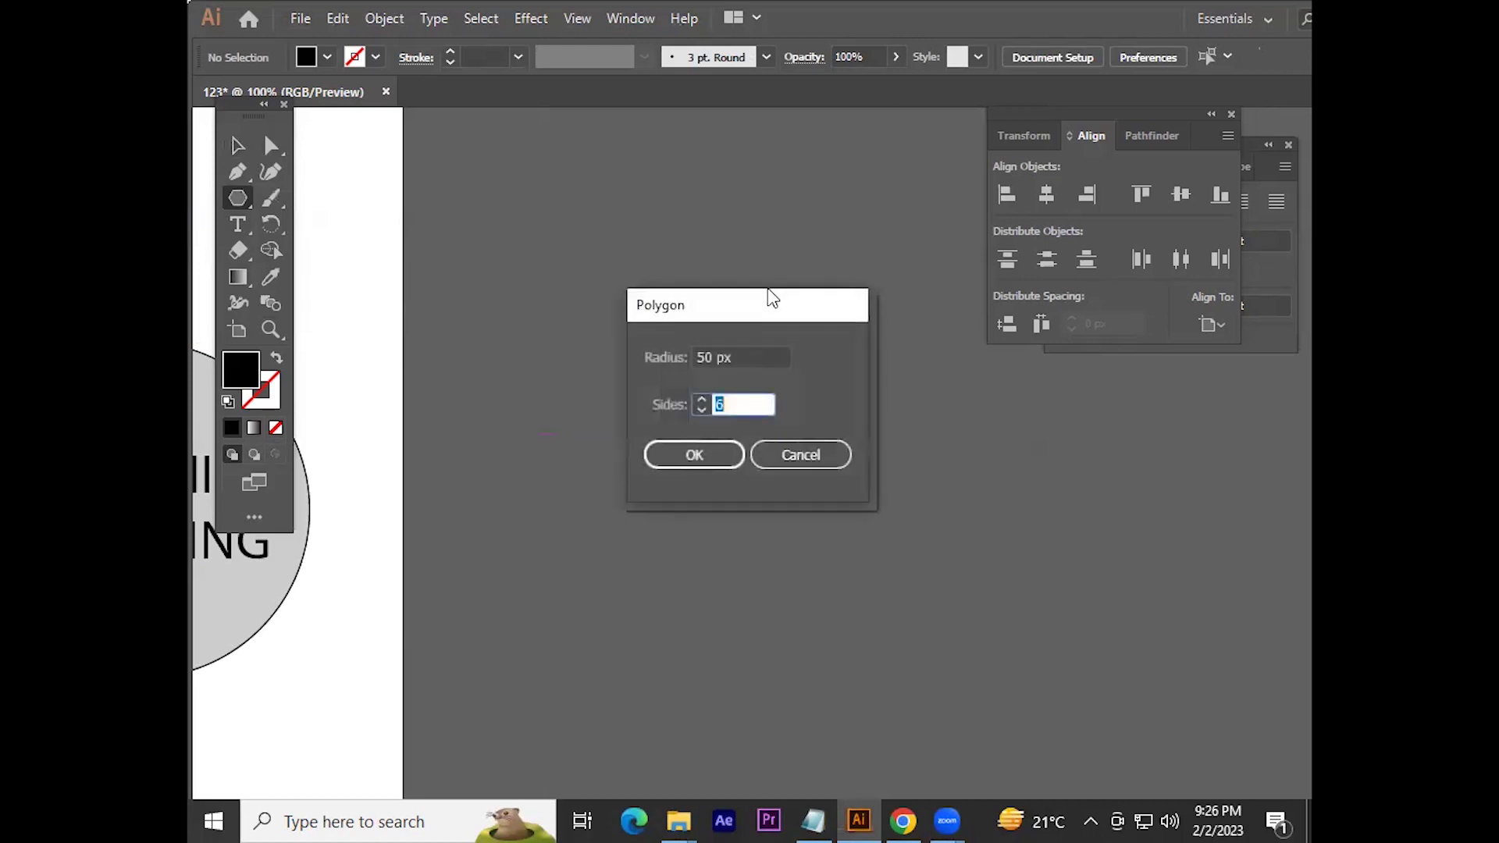
pyautogui.press('Return')
pyautogui.press('b')
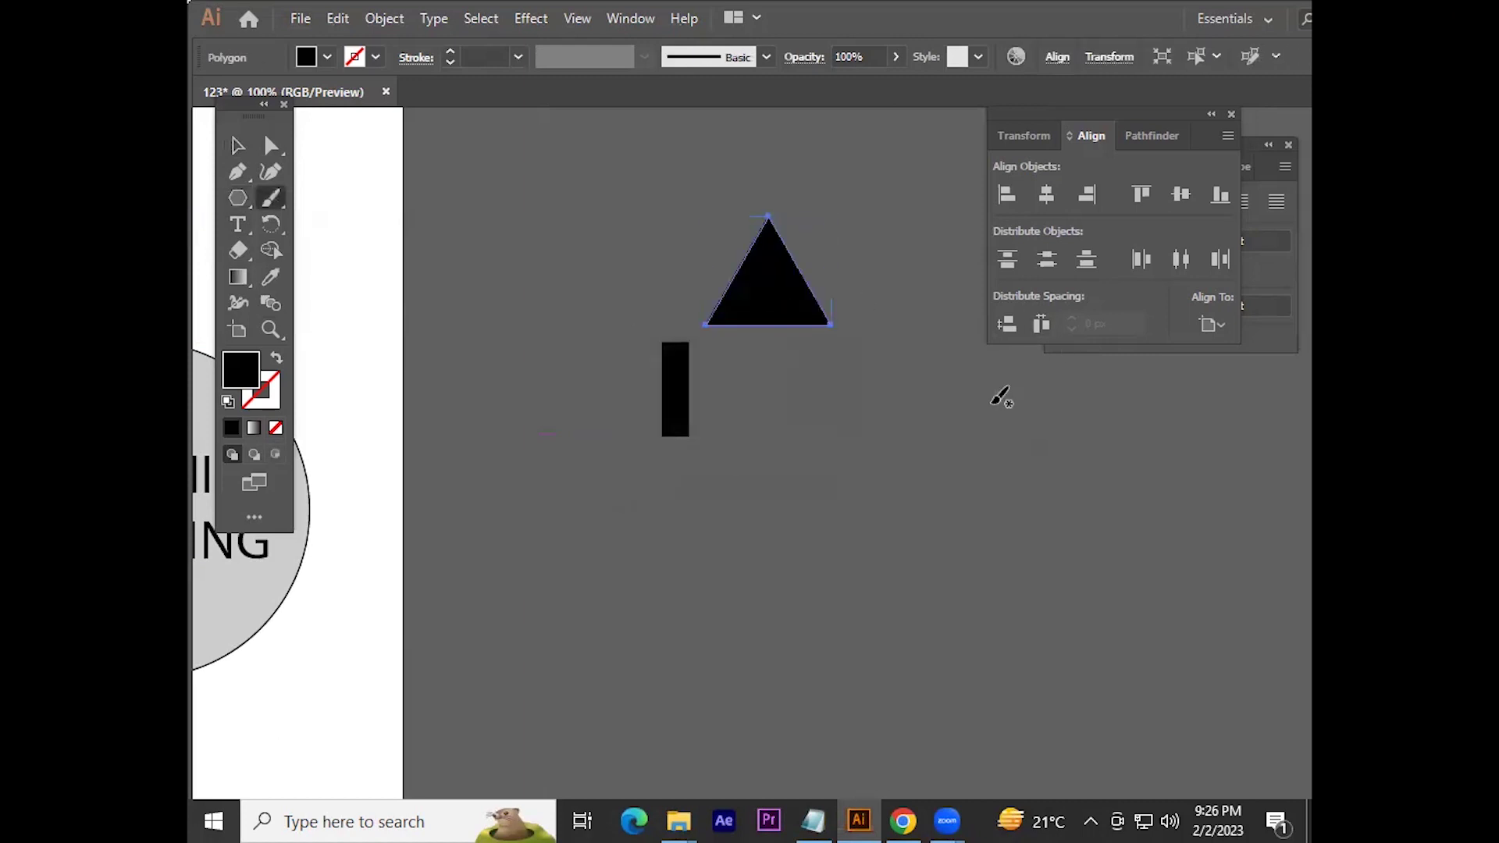
# Step: Scale the triangle down and seat it on top of the shaft
pyautogui.press('v')
pyautogui.click(790, 325)
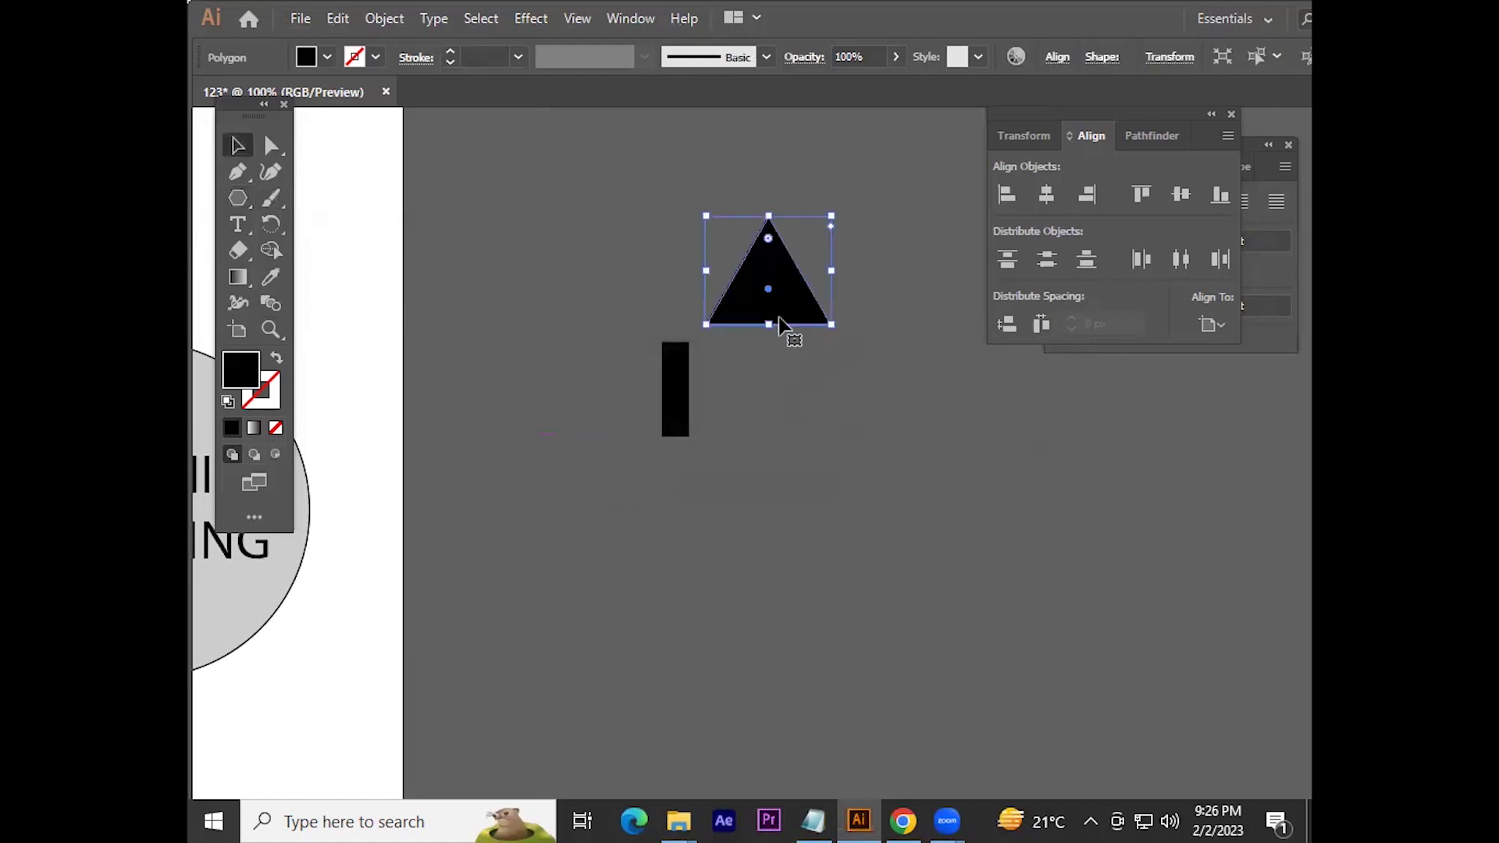
pyautogui.hotkey('ctrl', '+')
pyautogui.moveTo(754, 379)
pyautogui.mouseDown()
pyautogui.moveTo(660, 428)
pyautogui.moveTo(662, 384)
pyautogui.mouseUp()
pyautogui.moveTo(637, 247)
pyautogui.mouseDown()
pyautogui.moveTo(637, 312)
pyautogui.moveTo(669, 366)
pyautogui.mouseUp()
pyautogui.click(662, 227)
pyautogui.hotkey('ctrl', '+')
pyautogui.click(746, 338)
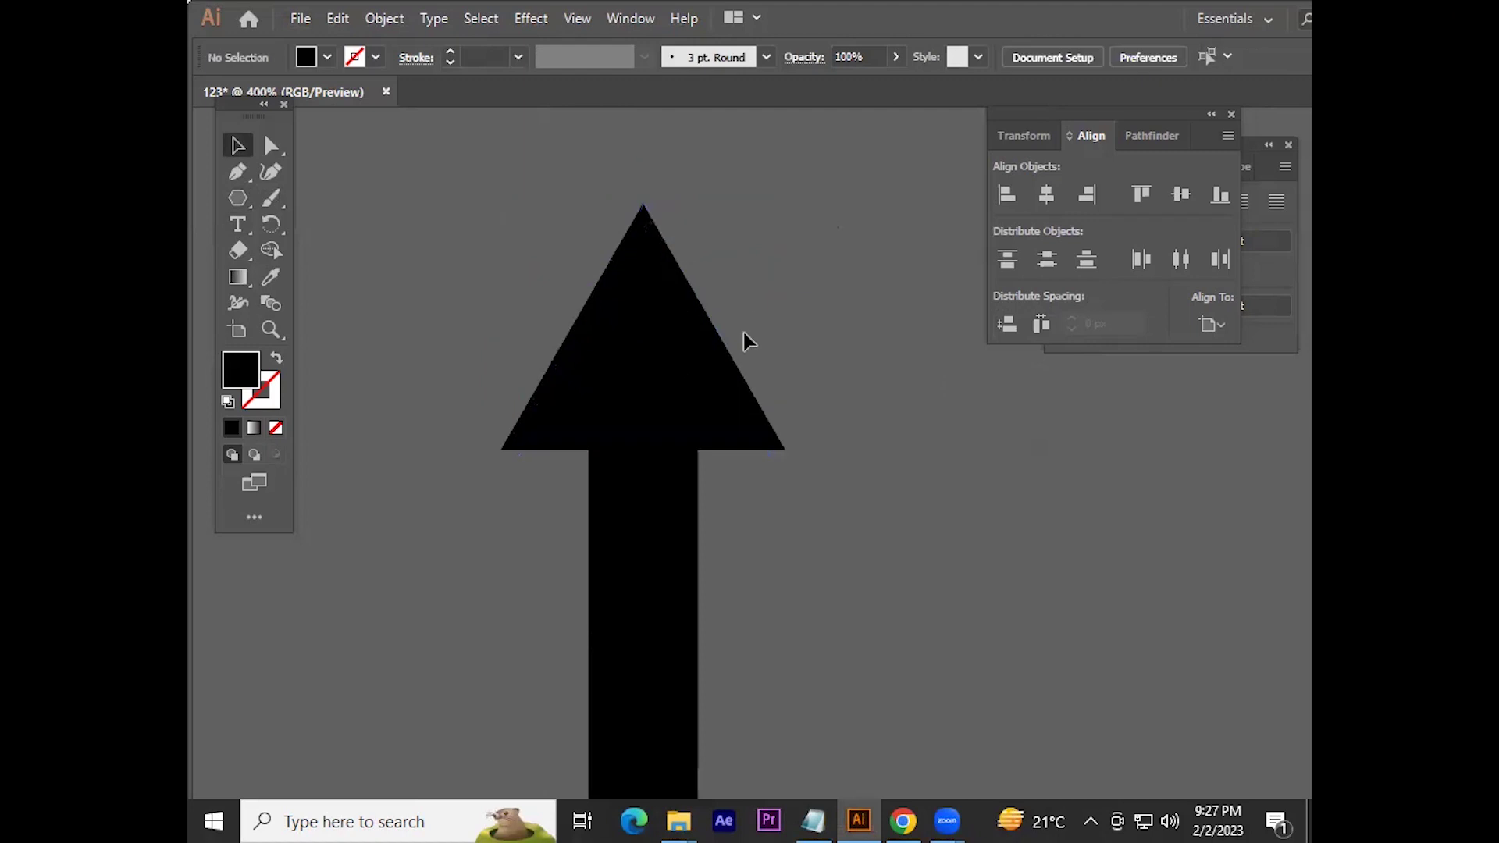
# Step: Add an anchor point midway along the triangle's bottom edge
pyautogui.hotkey('ctrl', 'a')
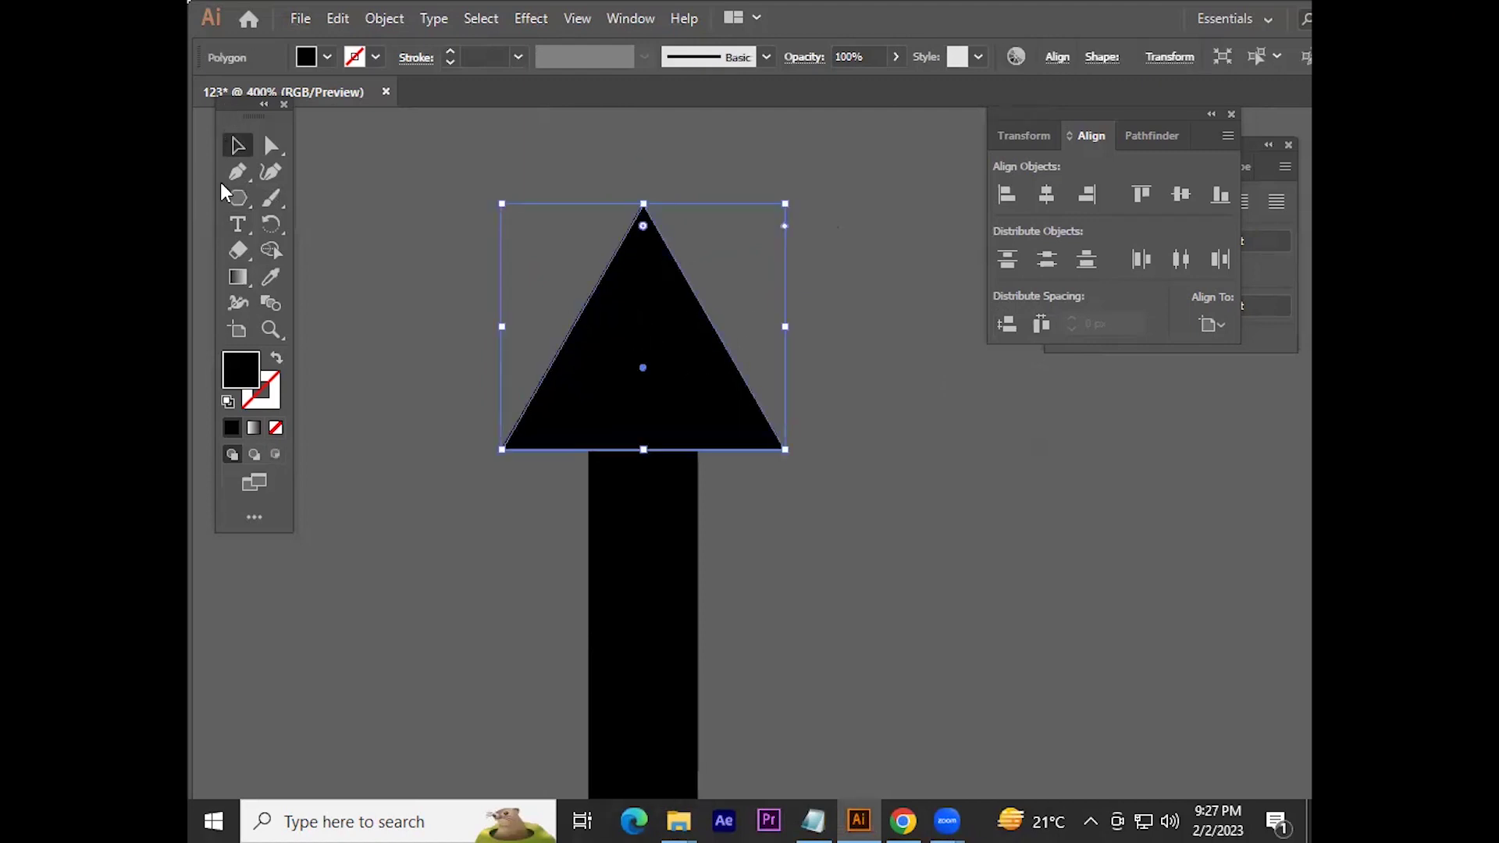
pyautogui.click(229, 178)
pyautogui.click(237, 203)
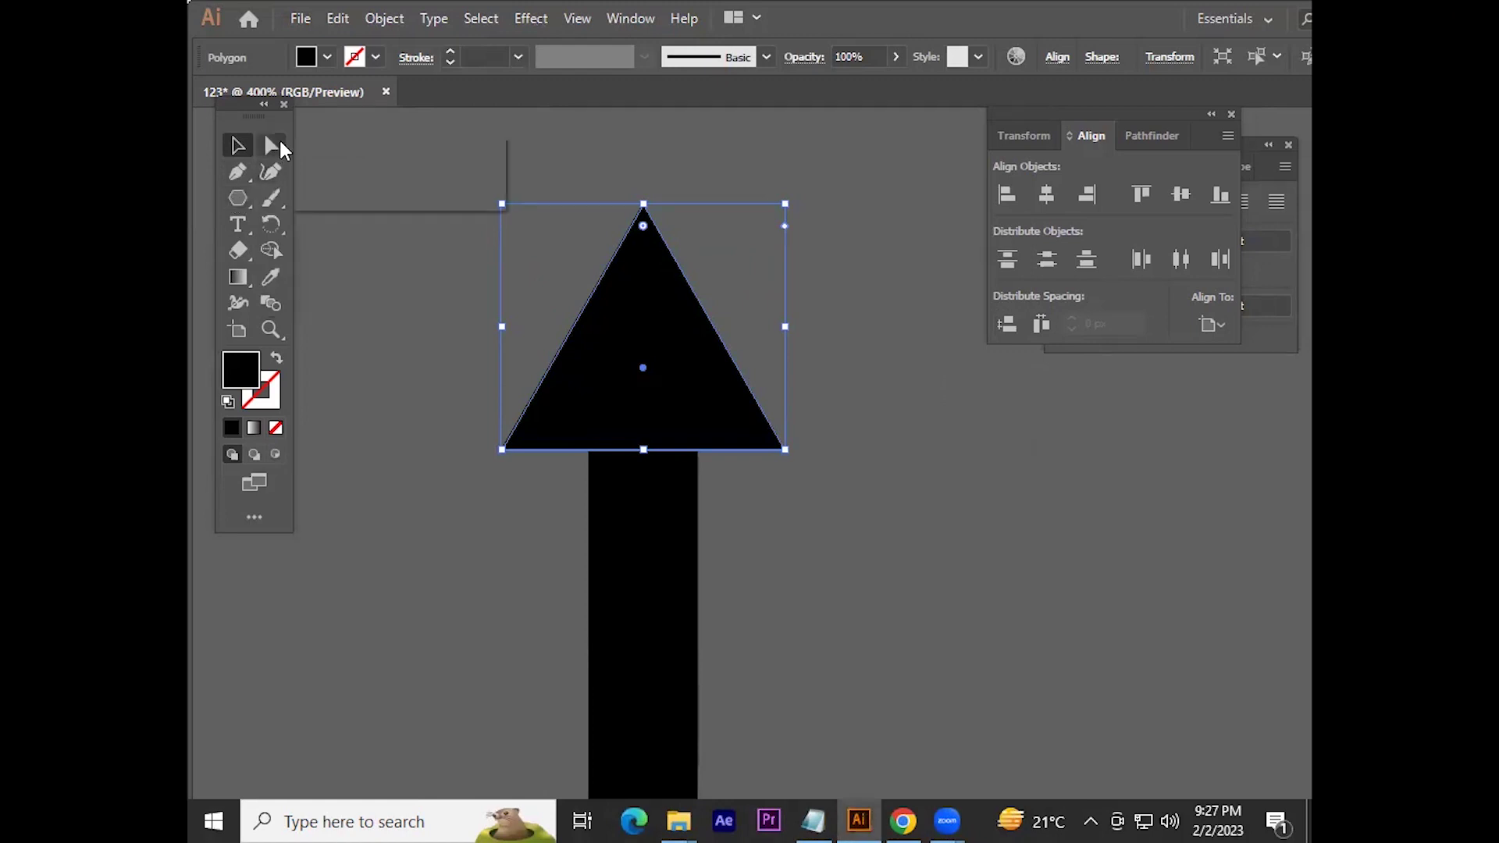
pyautogui.click(255, 519)
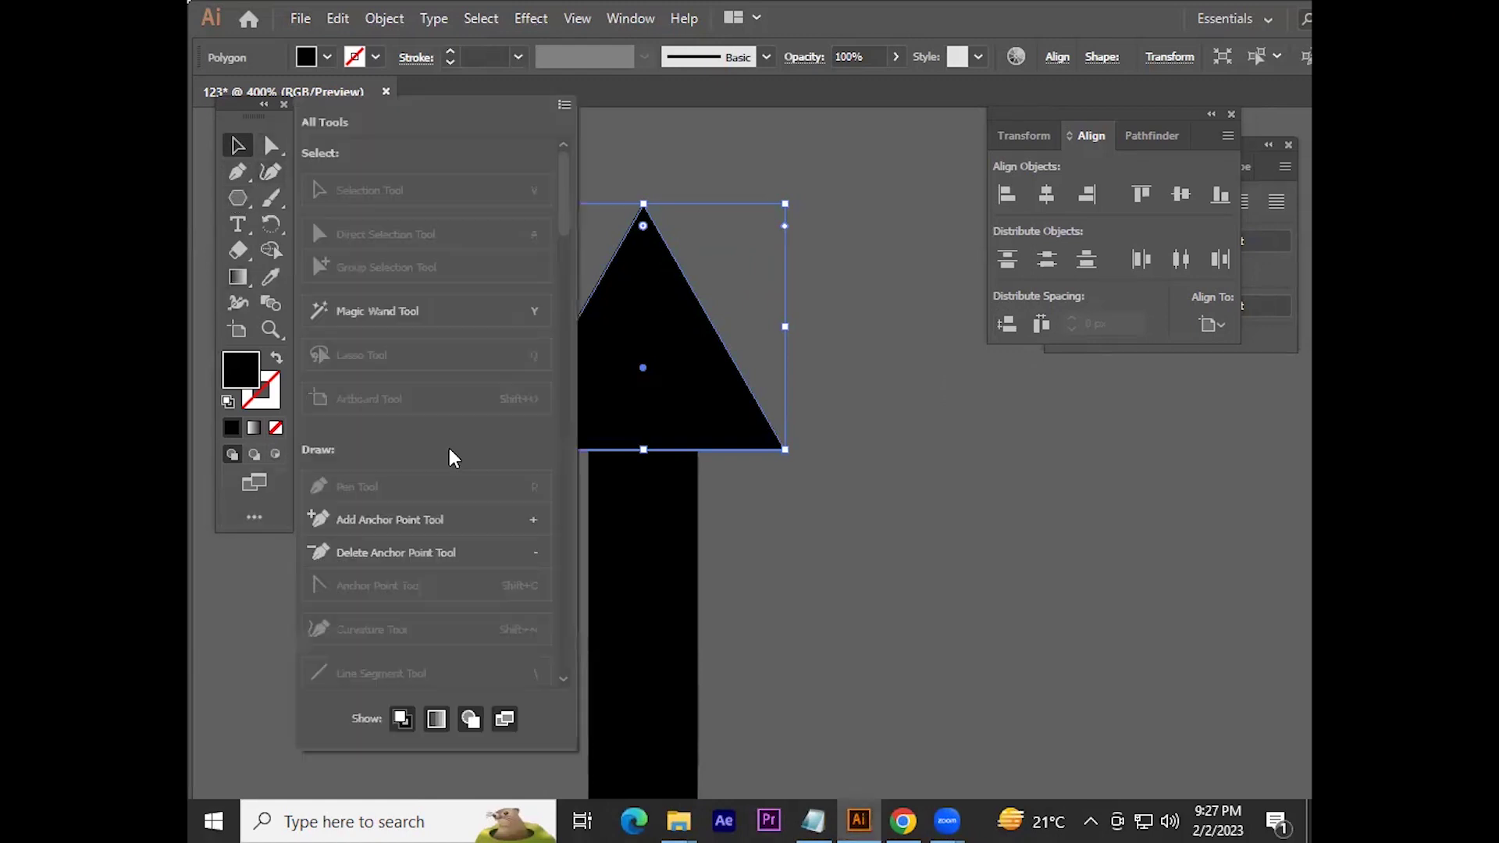
pyautogui.click(261, 518)
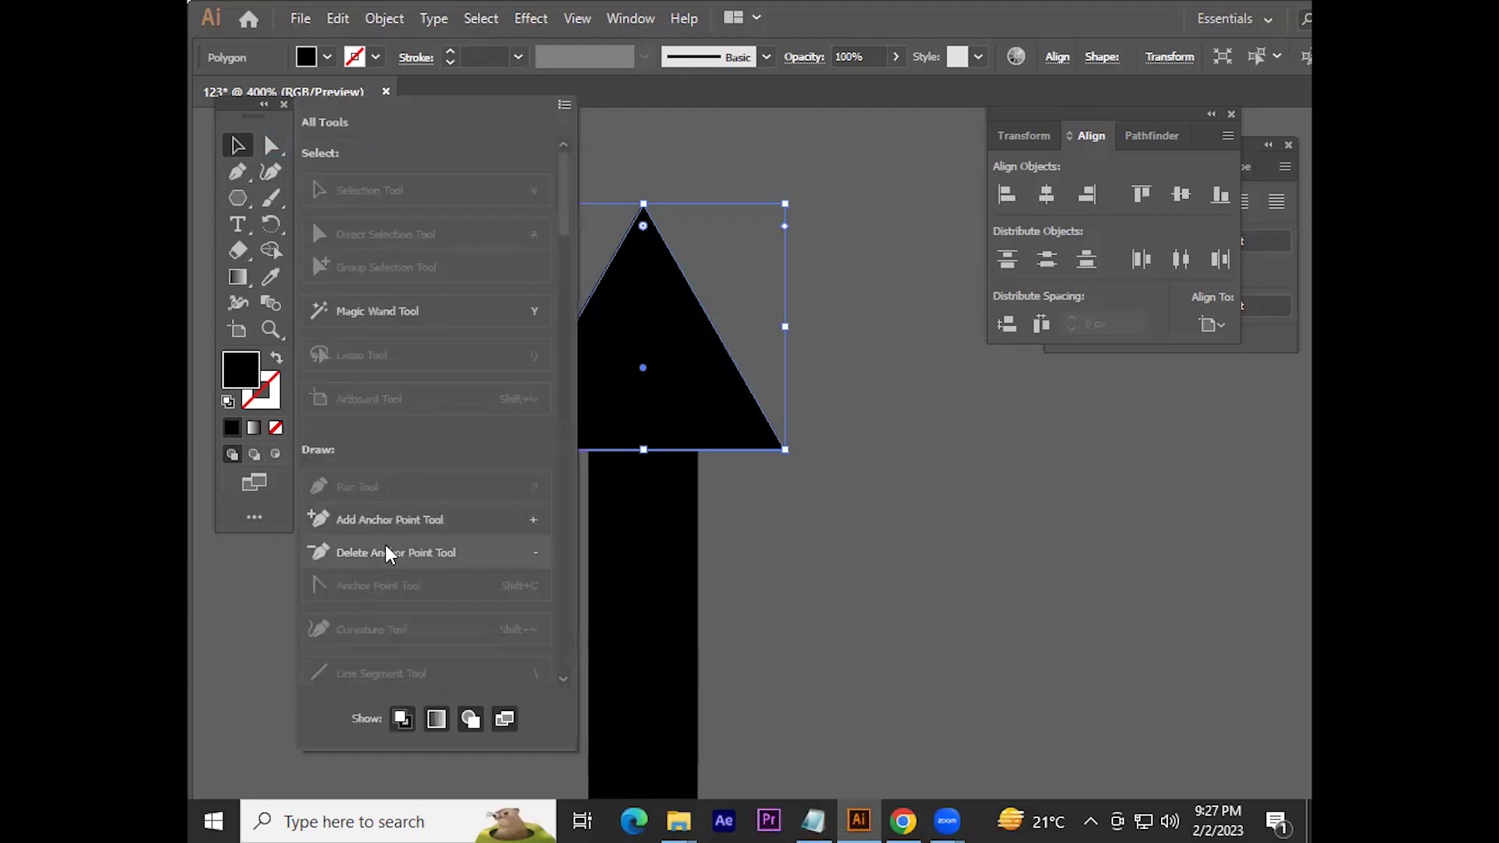
pyautogui.click(388, 528)
pyautogui.click(650, 162)
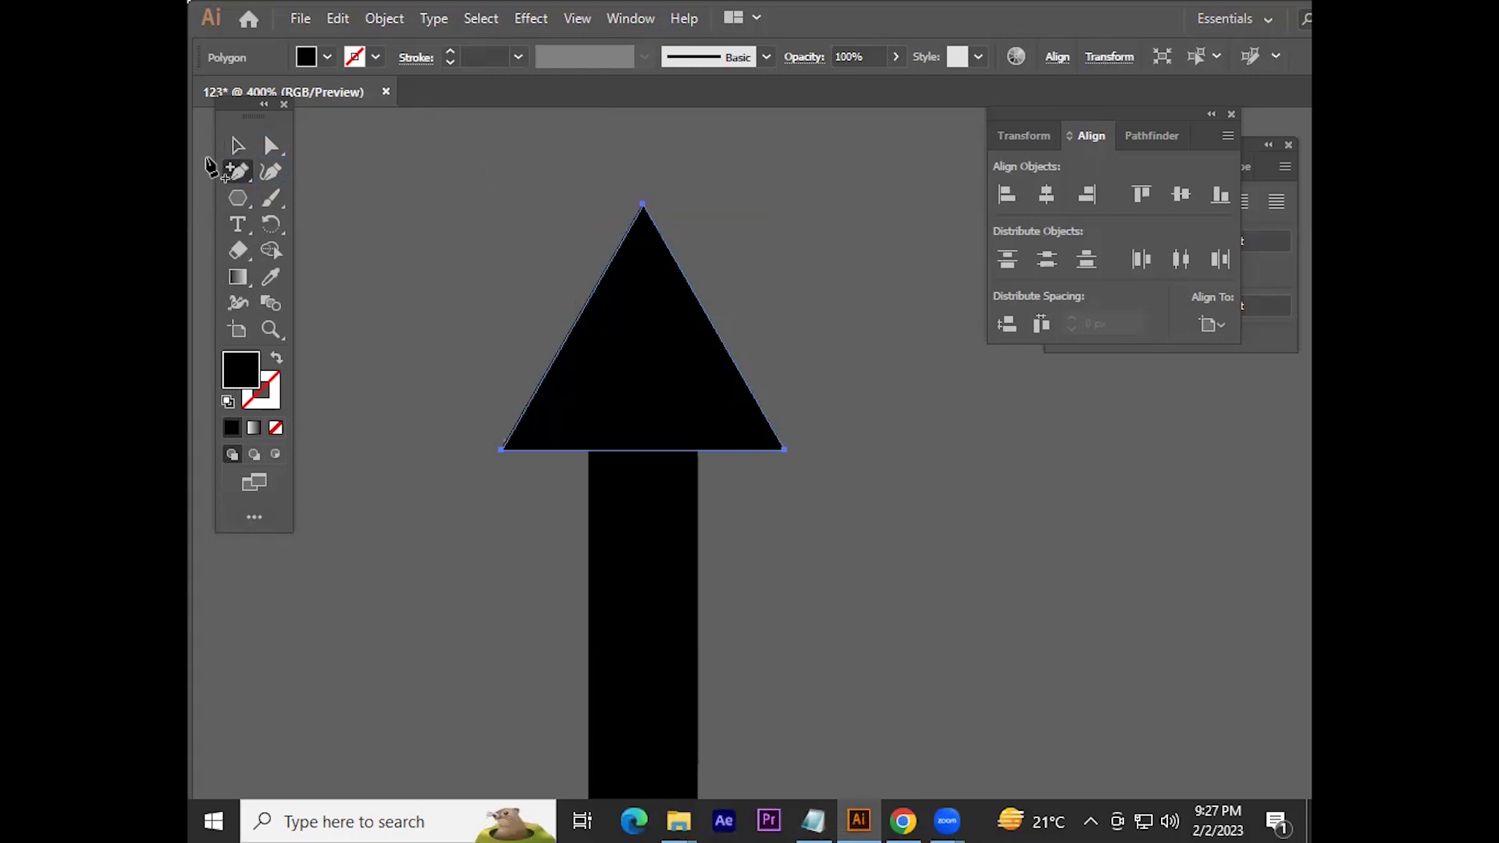
pyautogui.moveTo(239, 171); pyautogui.dragTo(338, 223)
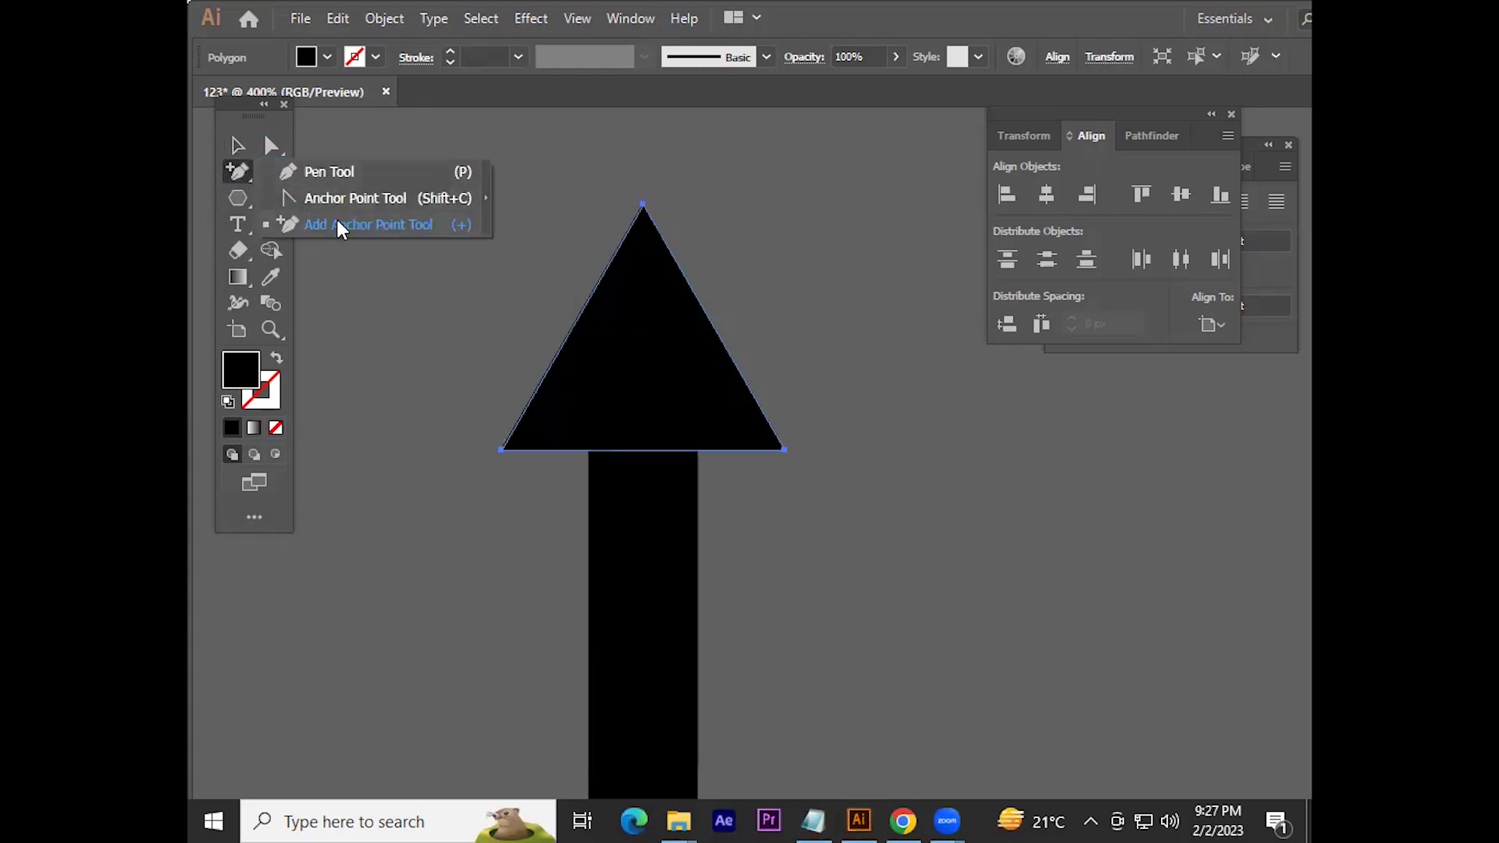
pyautogui.click(647, 450)
# Step: Pull the new point up to notch the base, then lower the arrowhead onto the shaft
pyautogui.press('a')
pyautogui.moveTo(644, 453); pyautogui.dragTo(656, 413)
pyautogui.press('v')
pyautogui.click(808, 359)
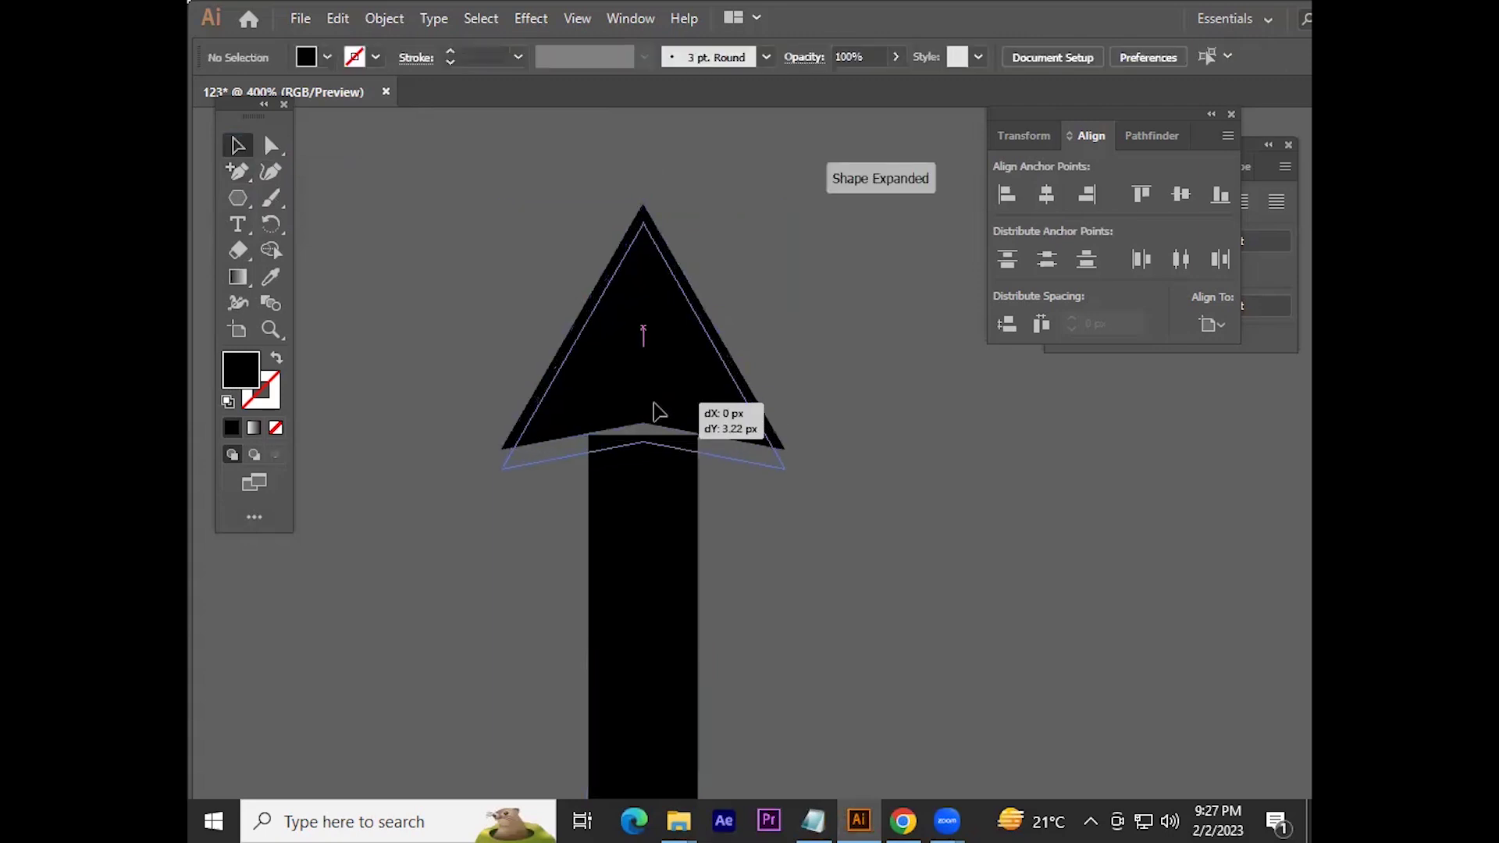
pyautogui.click(781, 414)
pyautogui.scroll(-3, 780, 414)
pyautogui.hscroll(1, 780, 502)
pyautogui.moveTo(645, 375); pyautogui.dragTo(895, 559)
pyautogui.click(889, 518)
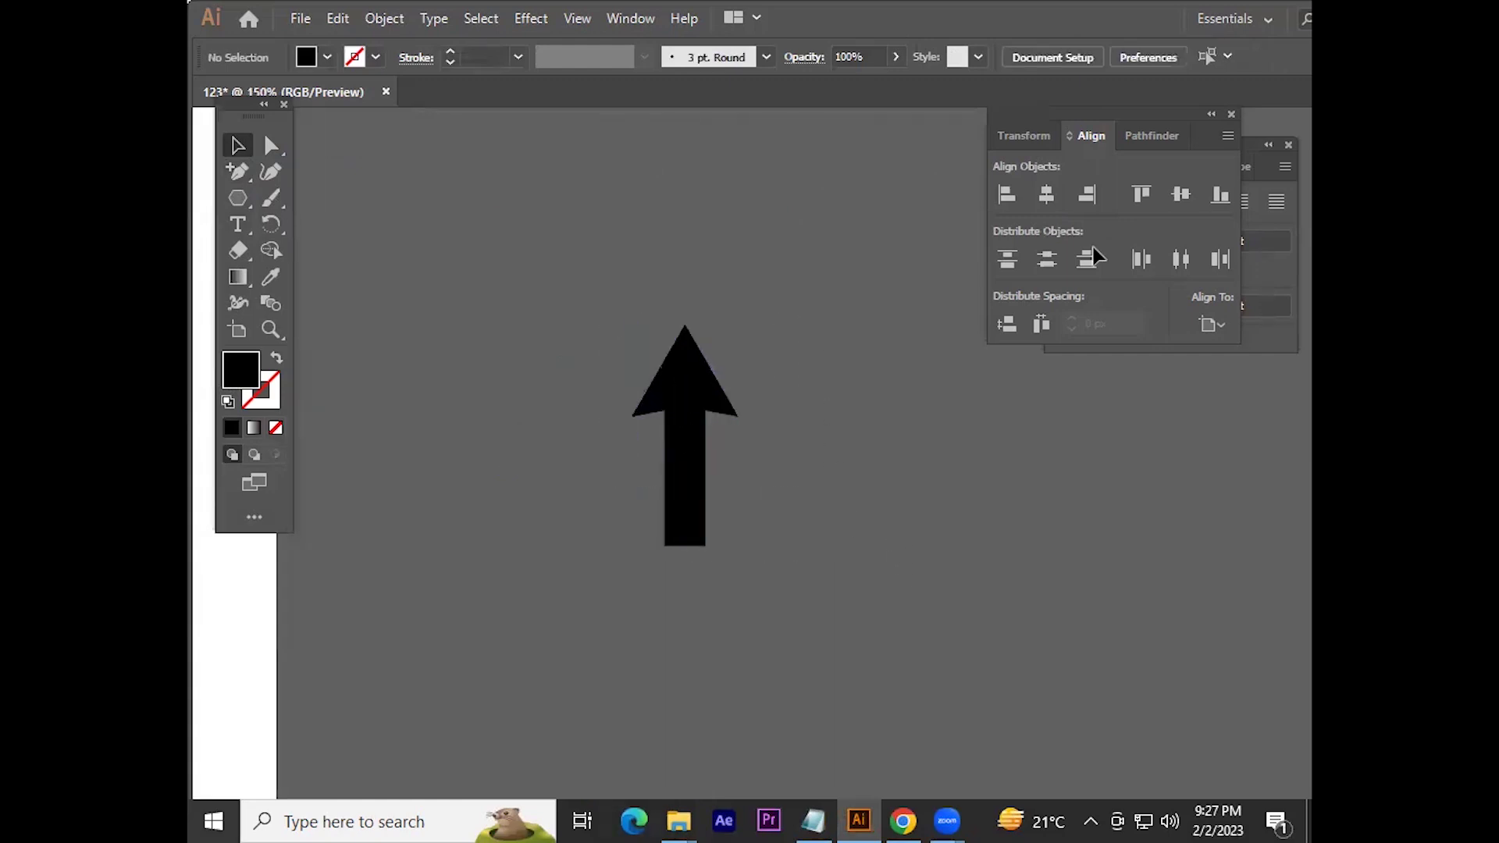
# Step: Centre the triangle horizontally over the stem, with alignment set to Align To Selection
pyautogui.click(1253, 145)
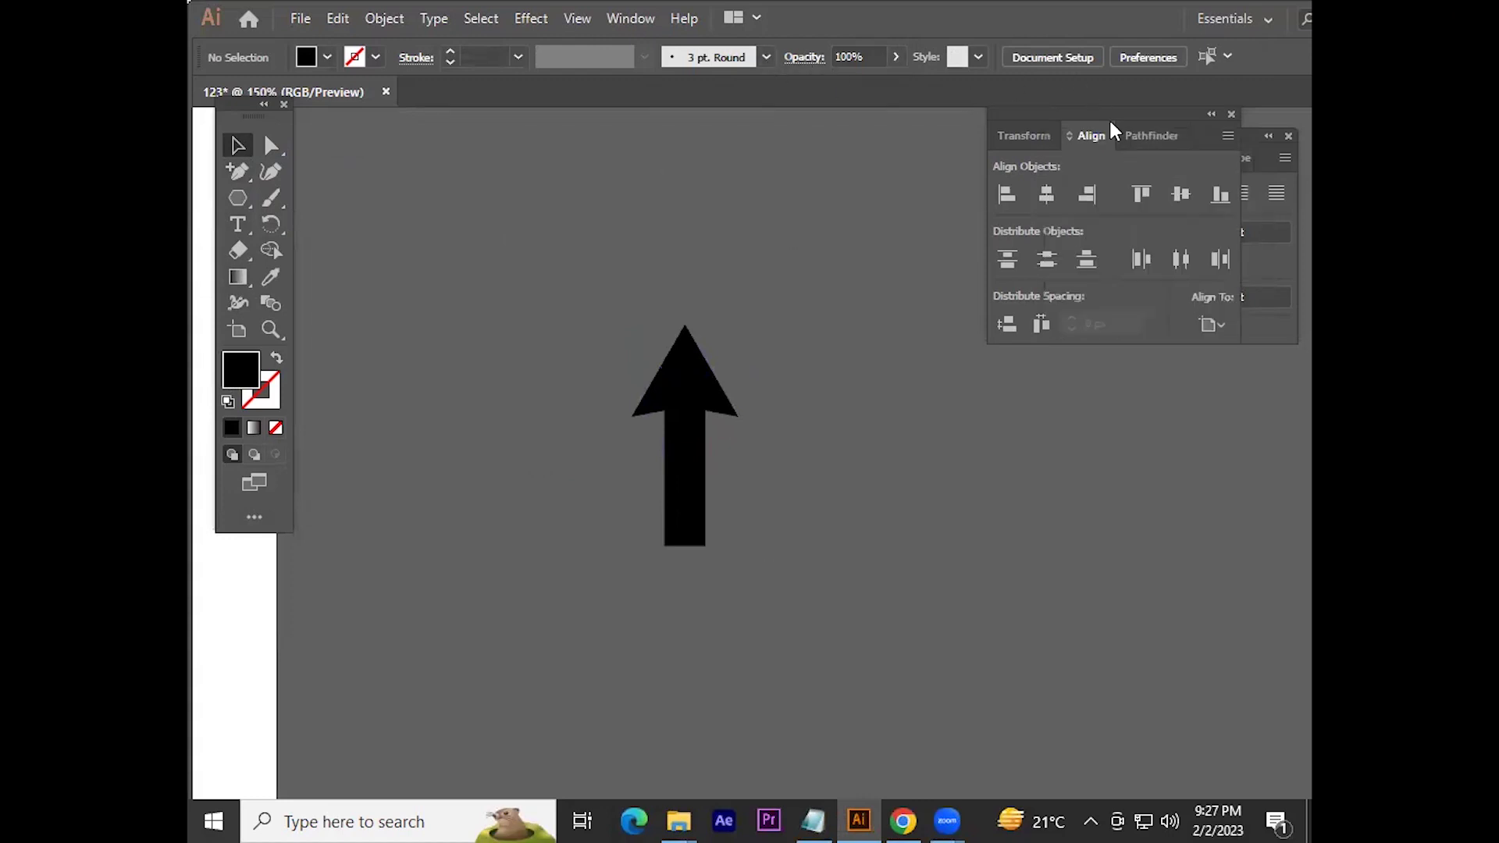
pyautogui.click(1202, 327)
pyautogui.hotkey('ctrl', 'a')
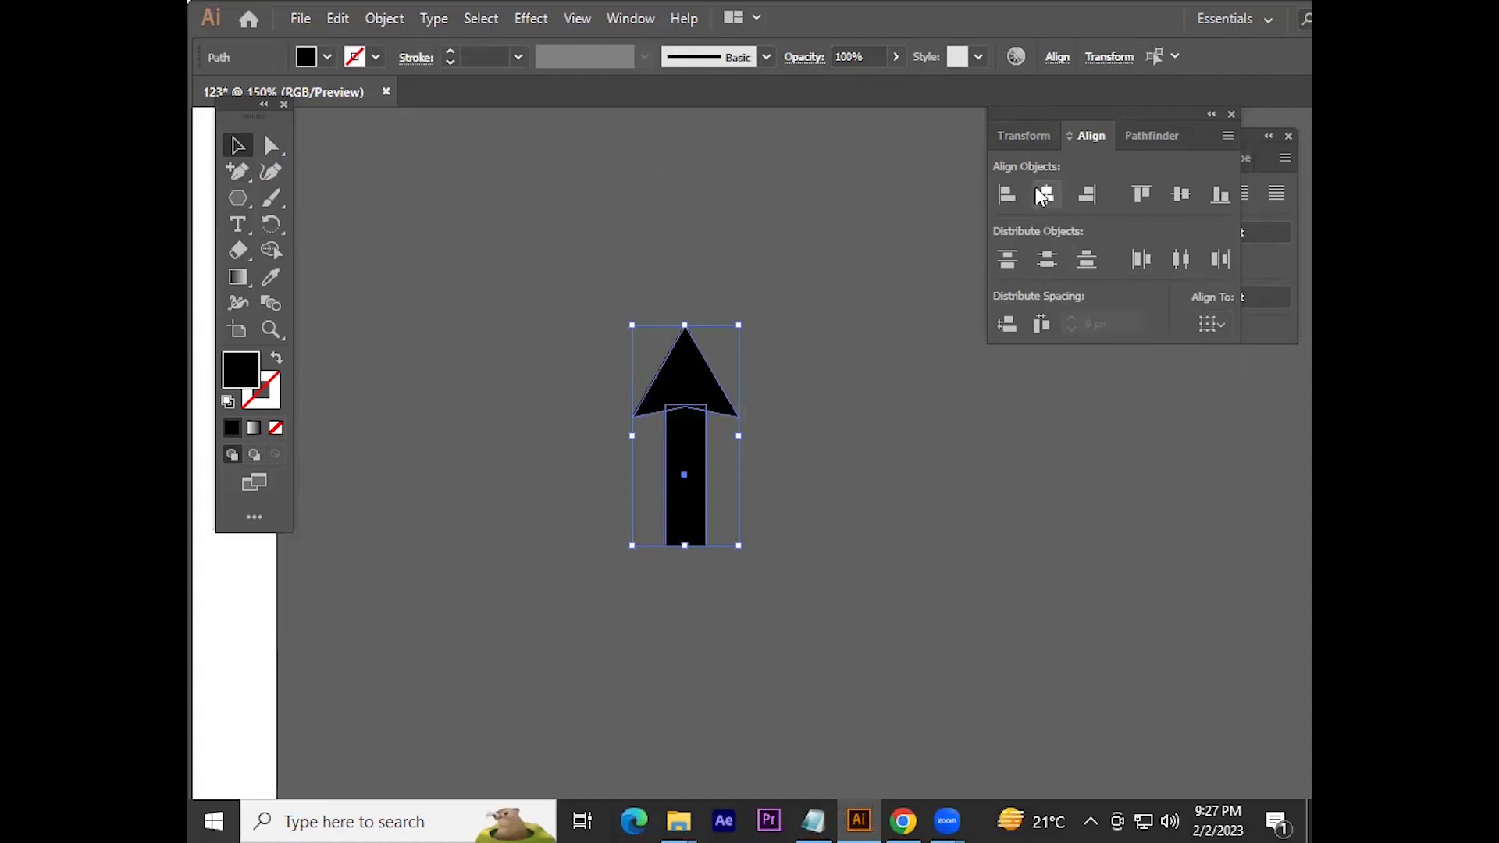
pyautogui.click(1181, 198)
pyautogui.click(753, 273)
# Step: Raise the triangle so it overlaps the top of the stem, forming an upward arrow
pyautogui.moveTo(737, 469); pyautogui.dragTo(722, 348)
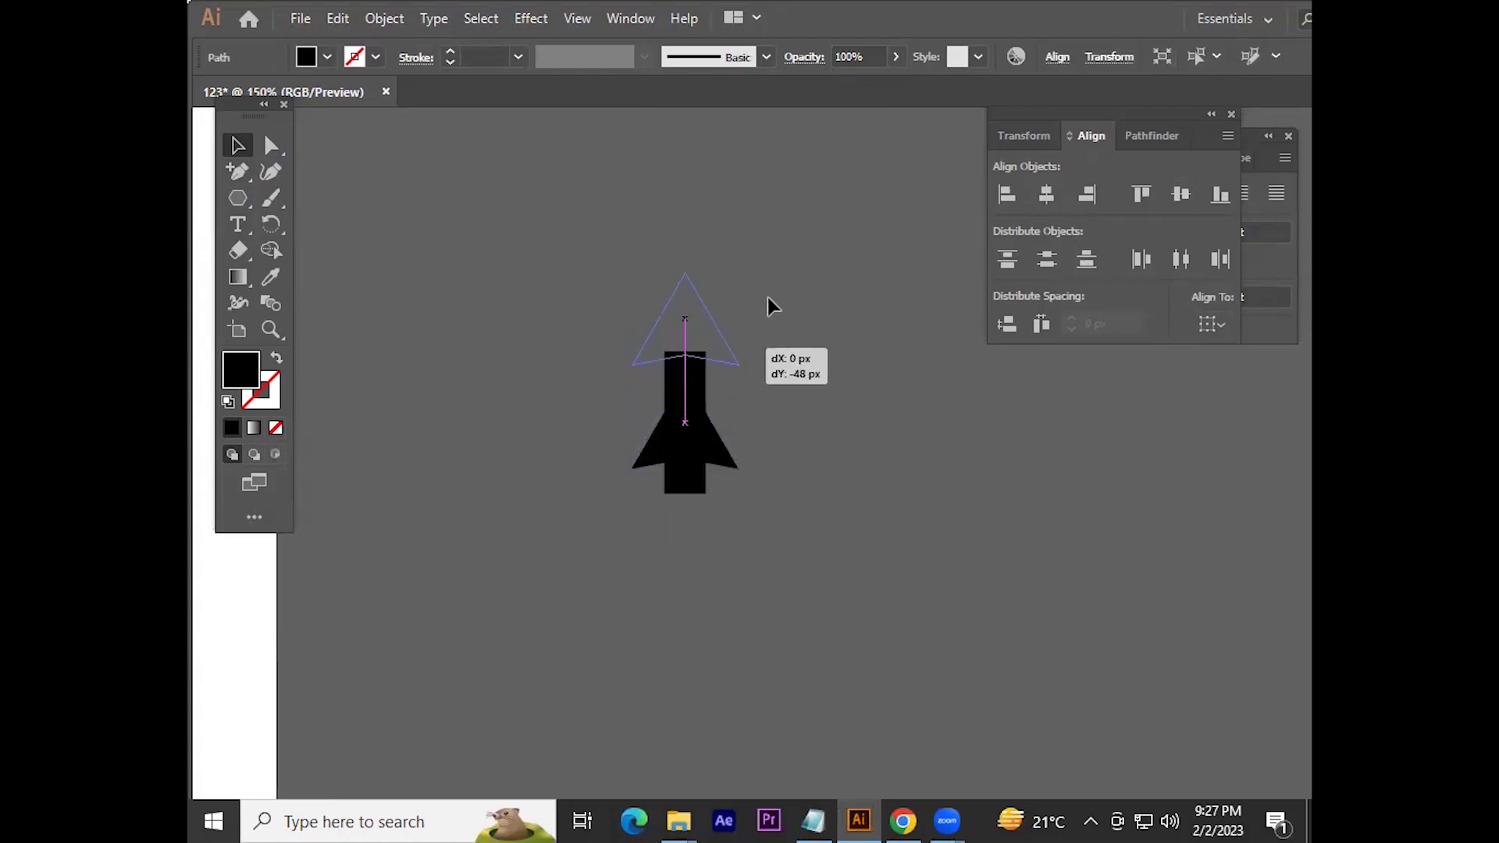
pyautogui.scroll(3, 752, 412)
pyautogui.moveTo(443, 125); pyautogui.dragTo(1045, 605)
pyautogui.click(1045, 604)
pyautogui.moveTo(480, 231); pyautogui.dragTo(972, 471)
pyautogui.click(972, 471)
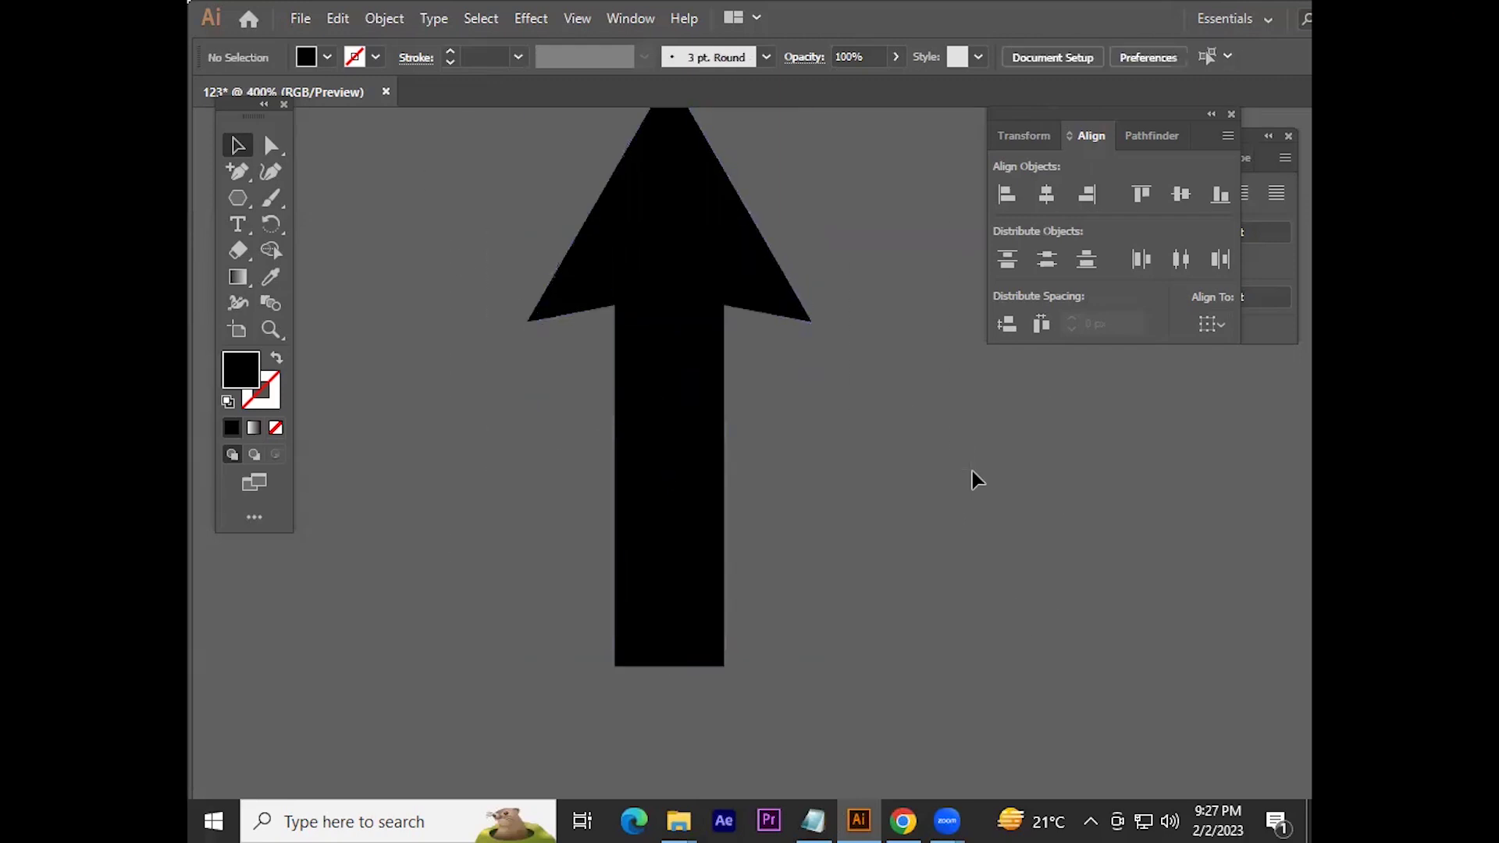
pyautogui.hotkey('shift', 'm')
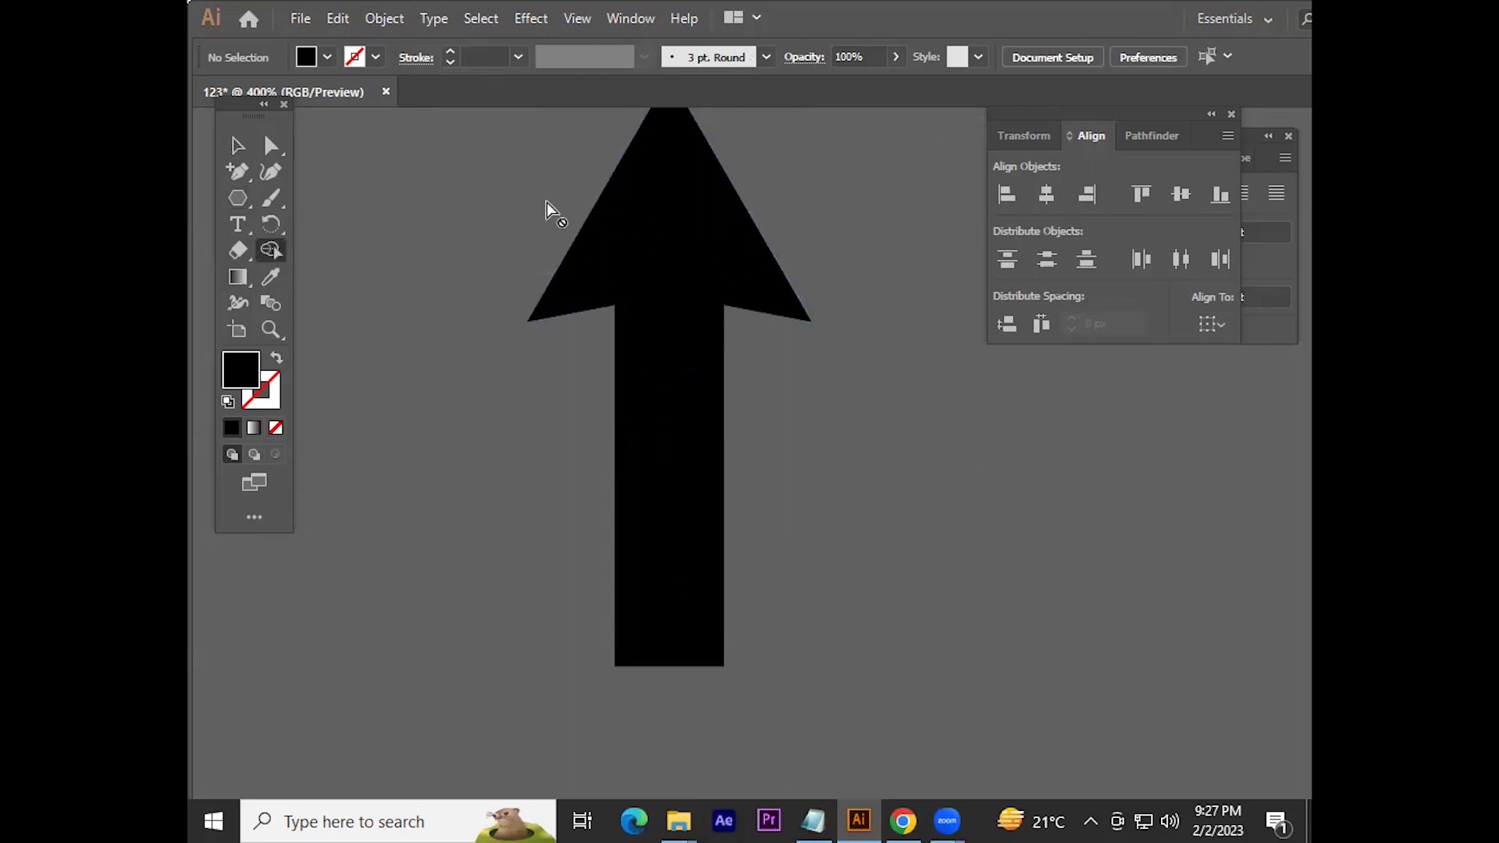
# Step: Merge the stem and arrowhead into one shape with the Shape Builder tool
pyautogui.press('v')
pyautogui.moveTo(526, 217); pyautogui.dragTo(378, 415)
pyautogui.click(269, 251)
pyautogui.moveTo(673, 500); pyautogui.dragTo(703, 258)
pyautogui.press('v')
# Step: Move the arrow into the gap between the TECH ZONE circle and the top circle
pyautogui.hotkey('ctrl', '-')
pyautogui.hotkey('ctrl', '-')
pyautogui.hotkey('ctrl', '-')
pyautogui.moveTo(797, 465); pyautogui.dragTo(953, 468)
pyautogui.moveTo(428, 432); pyautogui.dragTo(742, 437)
pyautogui.moveTo(1148, 435)
pyautogui.mouseDown()
pyautogui.moveTo(937, 500)
pyautogui.moveTo(445, 535)
pyautogui.moveTo(793, 511)
pyautogui.mouseUp()
pyautogui.hotkey('ctrl', '-')
pyautogui.hotkey('ctrl', '-')
pyautogui.hotkey('ctrl', '-')
pyautogui.hotkey('ctrl', '+')
pyautogui.hotkey('ctrl', '+')
pyautogui.hotkey('ctrl', '+')
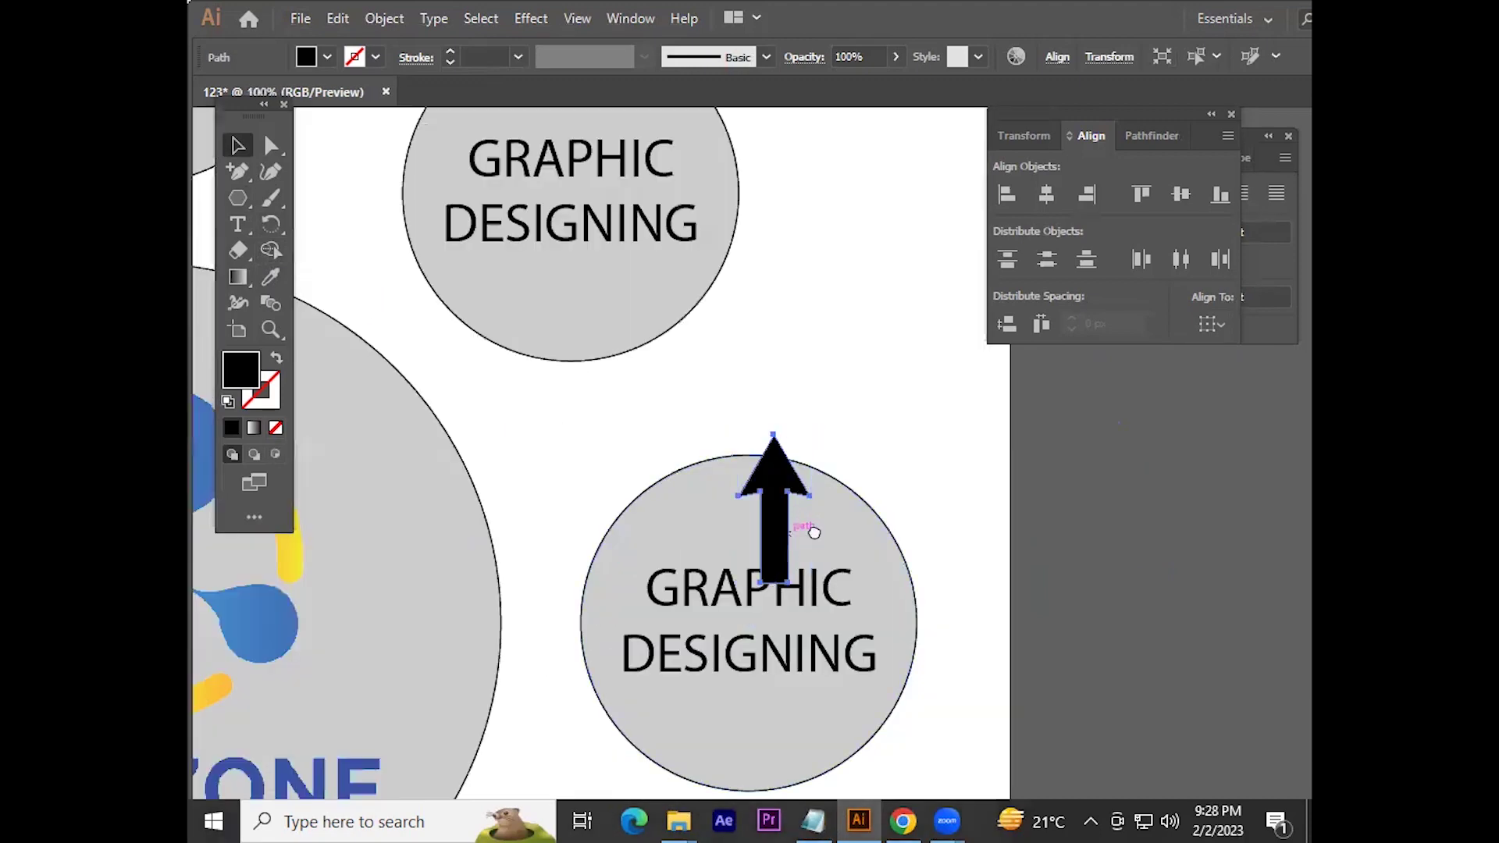
pyautogui.moveTo(897, 437); pyautogui.dragTo(359, 251)
pyautogui.moveTo(495, 293); pyautogui.dragTo(1059, 517)
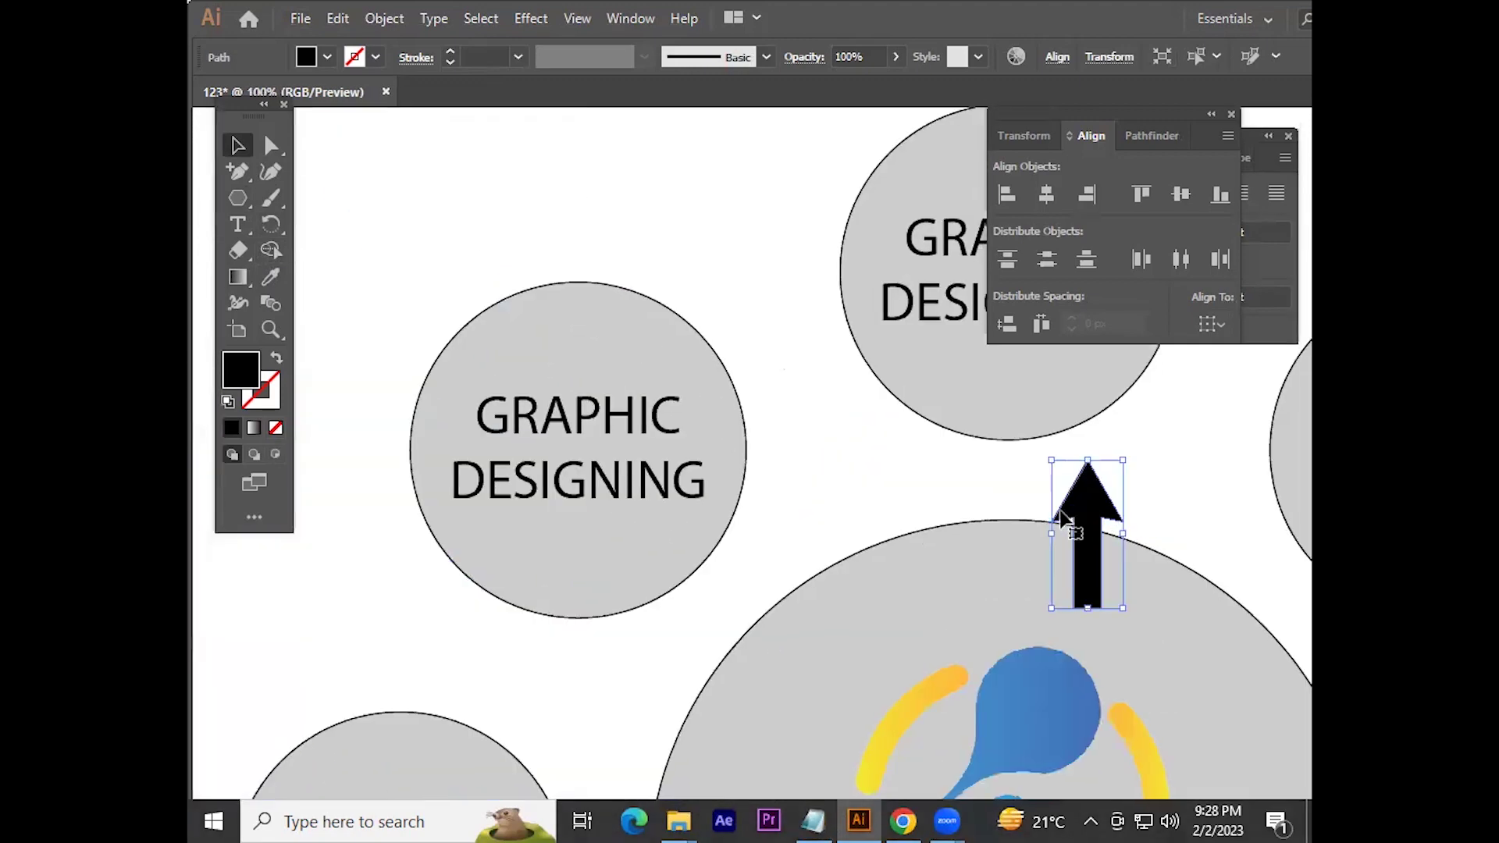
pyautogui.keyDown('alt'); pyautogui.scroll(2, 1059, 517); pyautogui.keyUp('alt')
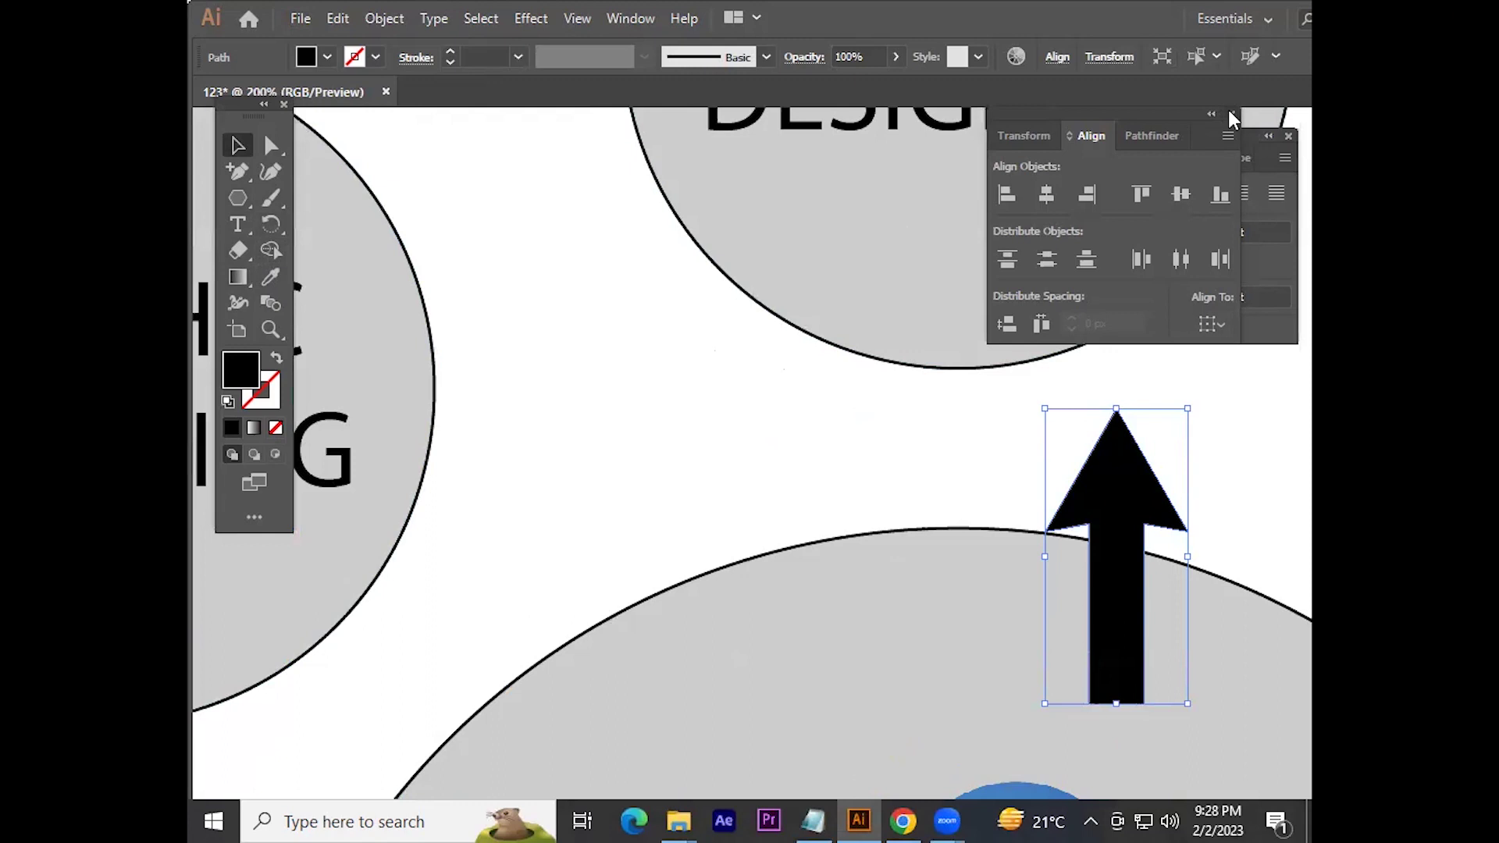
# Step: Scale the arrow down so it fits the gap above the central circle
pyautogui.click(1231, 114)
pyautogui.click(1288, 136)
pyautogui.press('f')
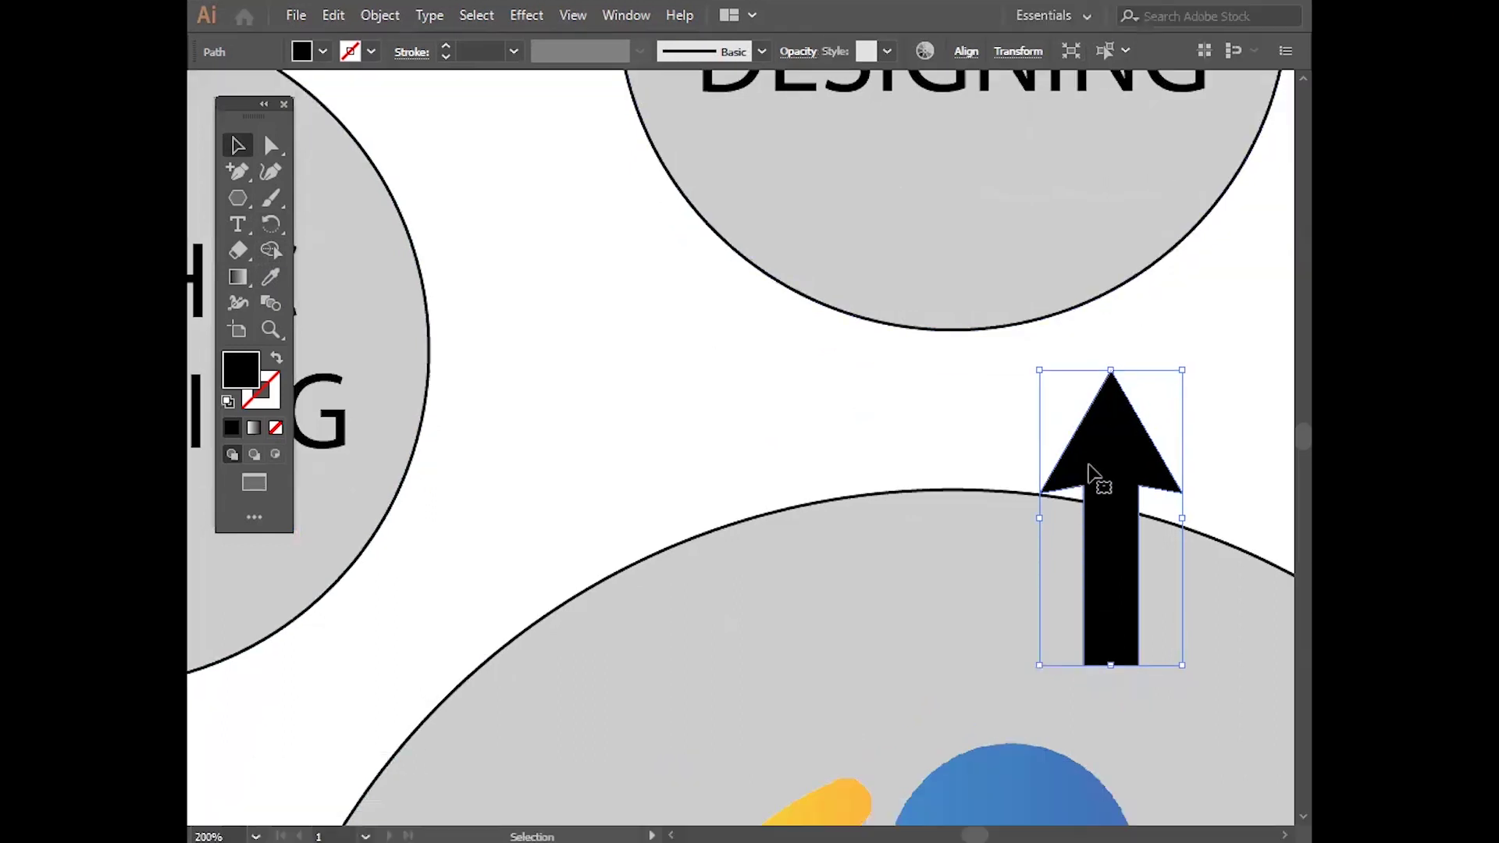
pyautogui.hscroll(5, 1078, 492)
pyautogui.moveTo(824, 400)
pyautogui.mouseDown()
pyautogui.moveTo(822, 461)
pyautogui.moveTo(613, 403)
pyautogui.mouseUp()
pyautogui.scroll(-3, 612, 406)
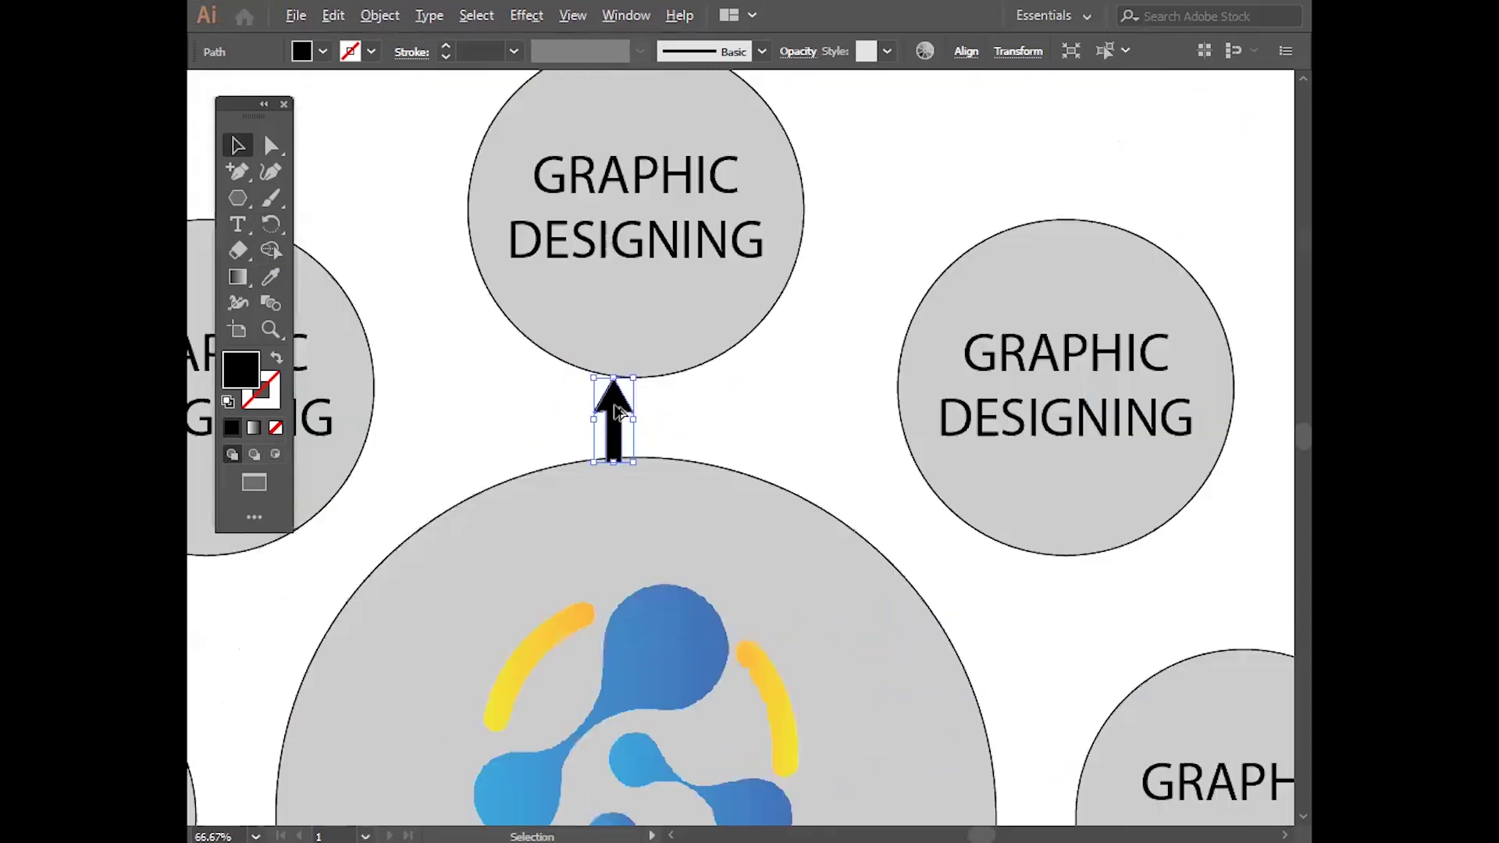
pyautogui.scroll(2, 611, 400)
pyautogui.moveTo(611, 396); pyautogui.dragTo(612, 426)
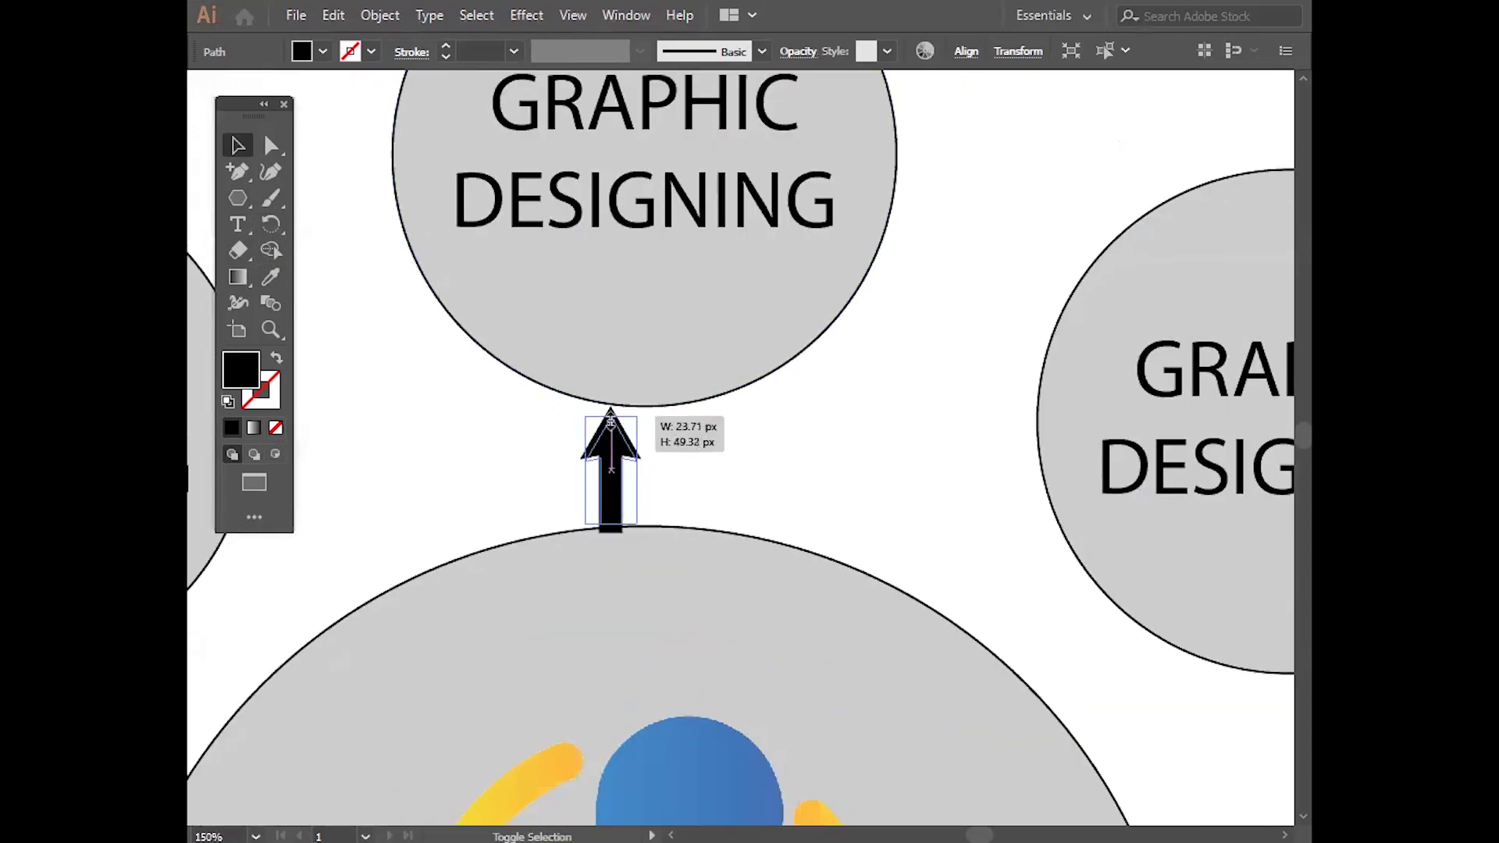
pyautogui.scroll(2, 703, 469)
pyautogui.scroll(1, 737, 494)
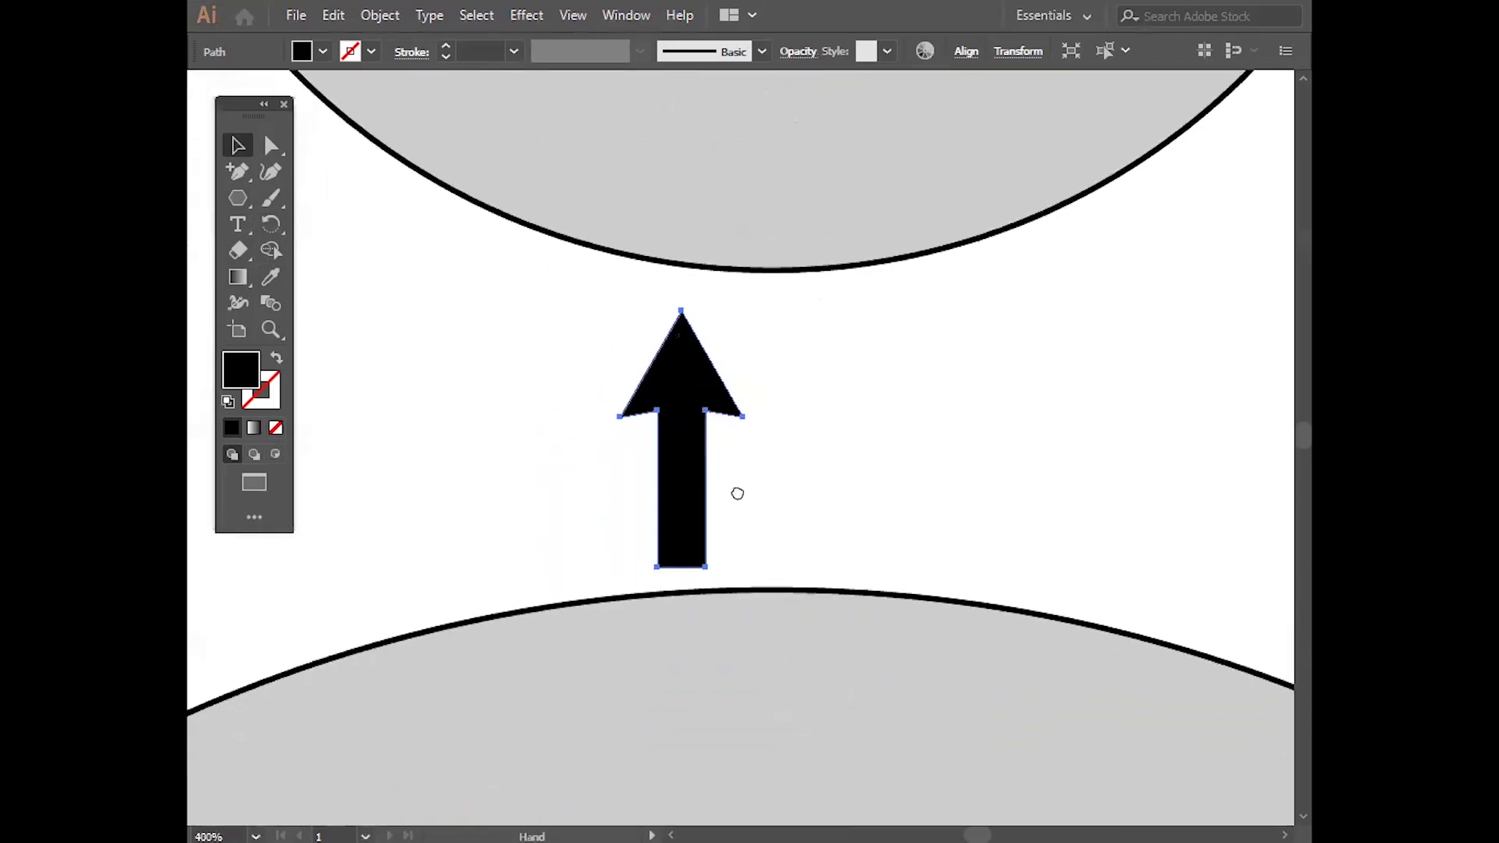
# Step: Centre the arrow horizontally on the artboard using Align To Artboard
pyautogui.click(965, 51)
pyautogui.click(952, 242)
pyautogui.click(990, 321)
pyautogui.click(787, 117)
pyautogui.hotkey('ctrl', '0')
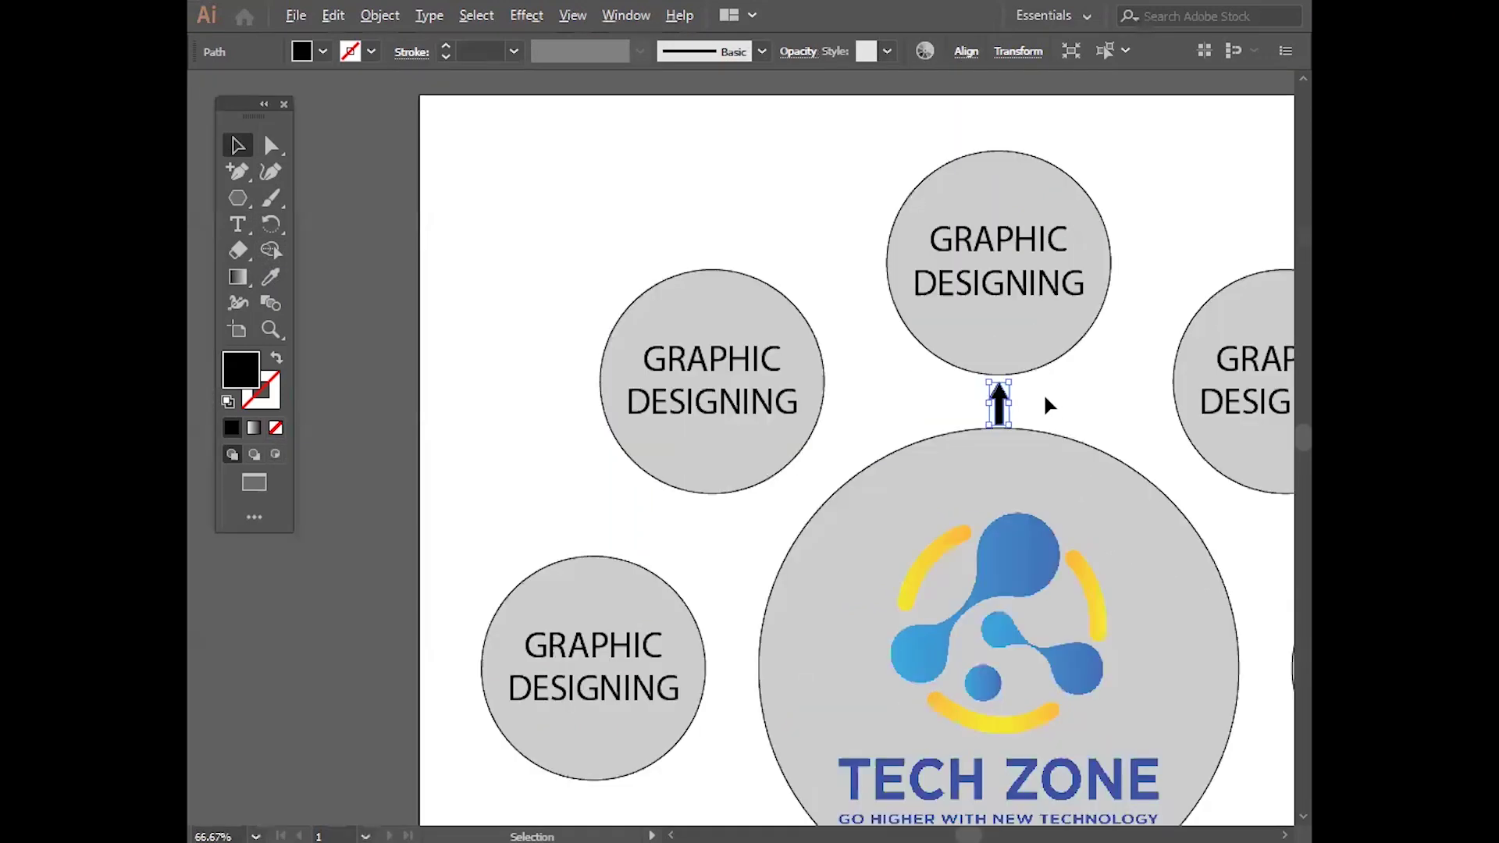
pyautogui.click(659, 169)
pyautogui.hotkey('ctrl', '-')
pyautogui.hotkey('ctrl', '-')
pyautogui.moveTo(1124, 452); pyautogui.dragTo(793, 425)
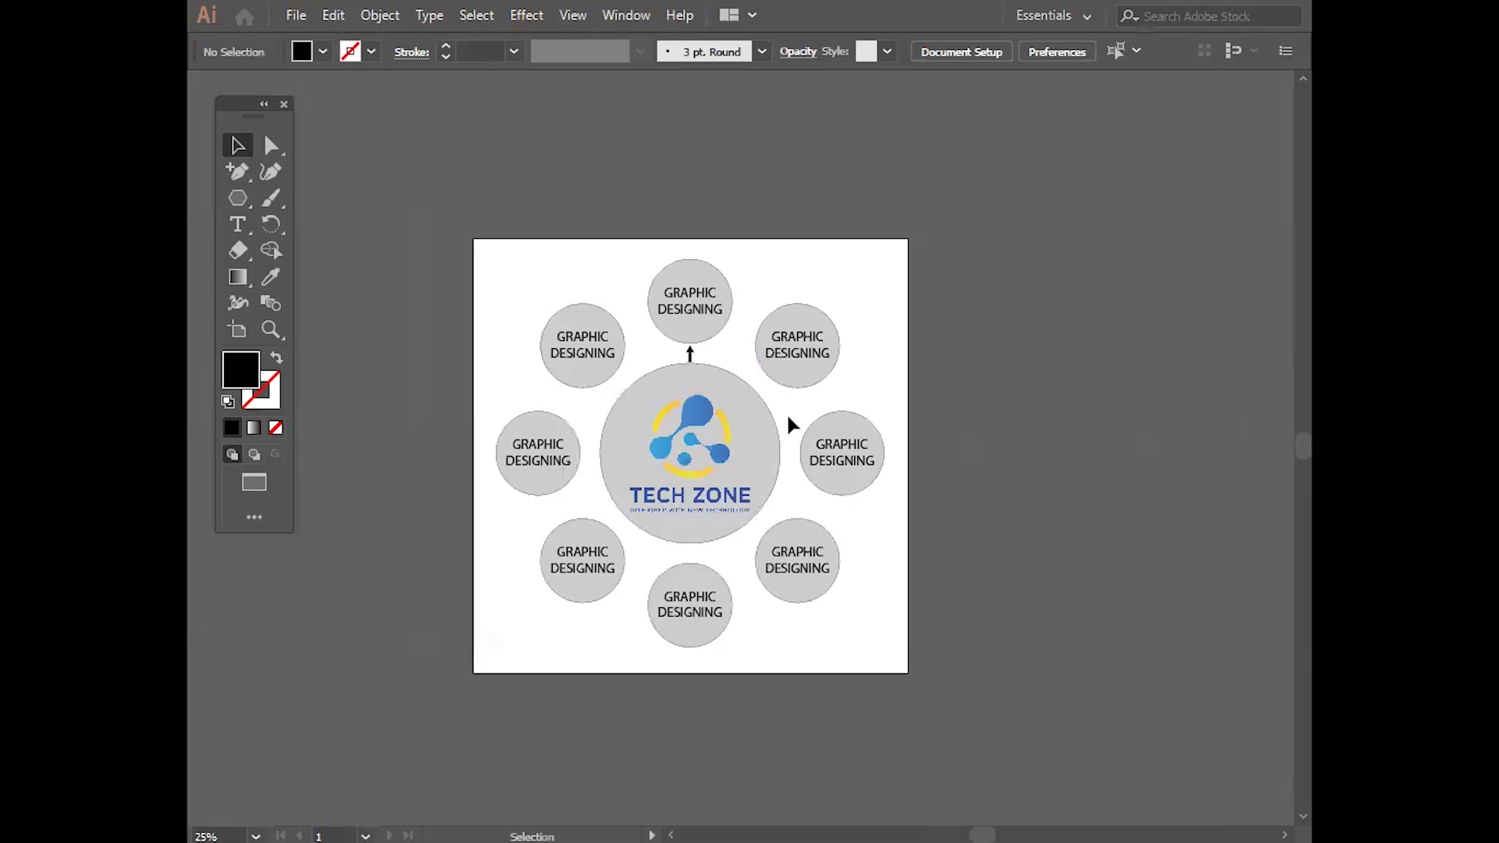
pyautogui.hotkey('ctrl', '1')
pyautogui.moveTo(629, 362); pyautogui.dragTo(646, 364)
pyautogui.scroll(3, 628, 307)
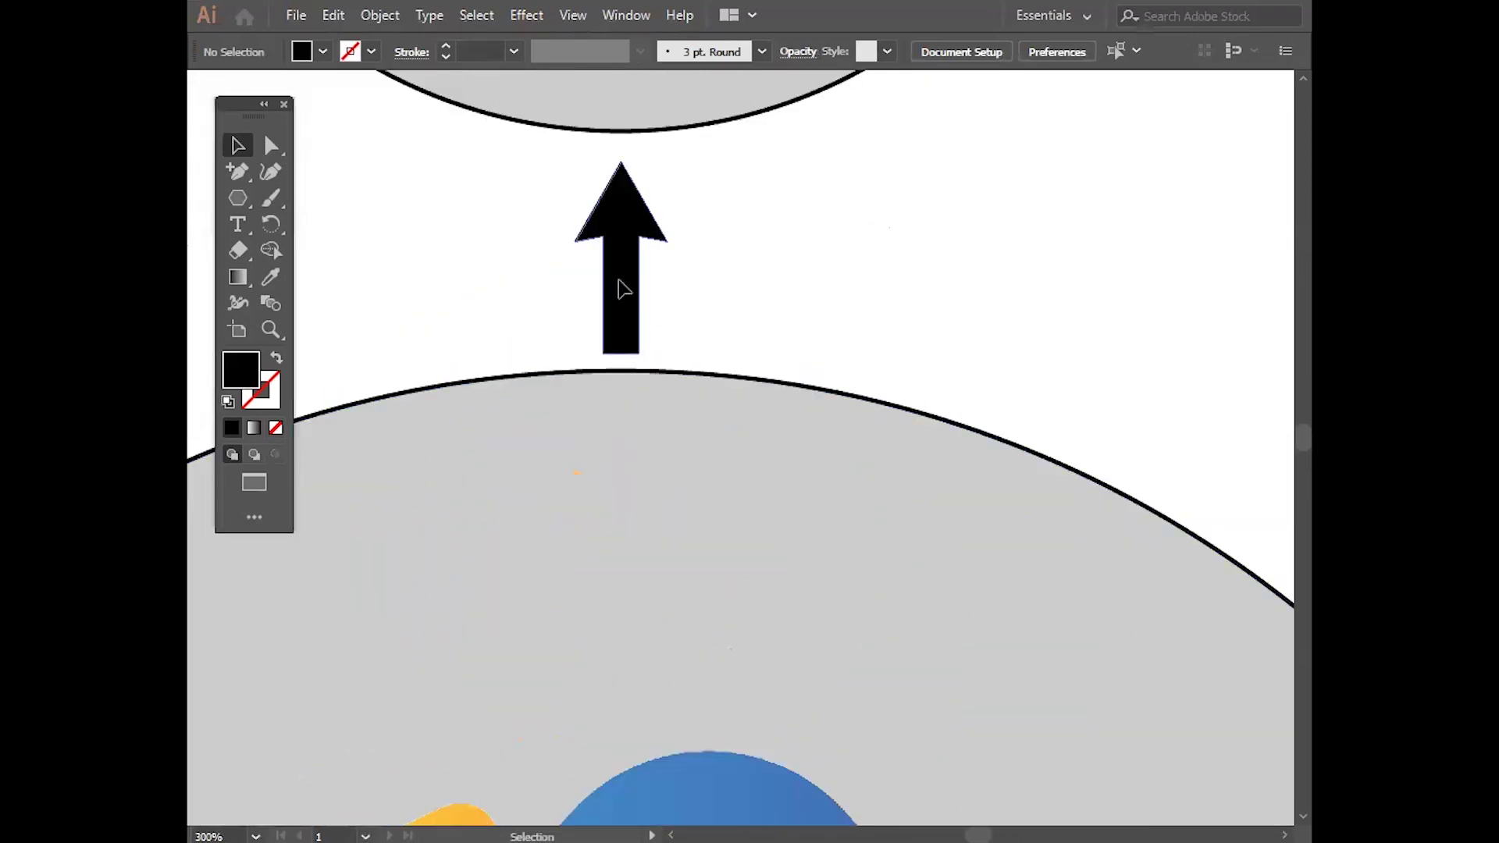
# Step: Apply Transform > Reflect to the small arrow with preview on, undoing a stray move
pyautogui.scroll(-3, 662, 278)
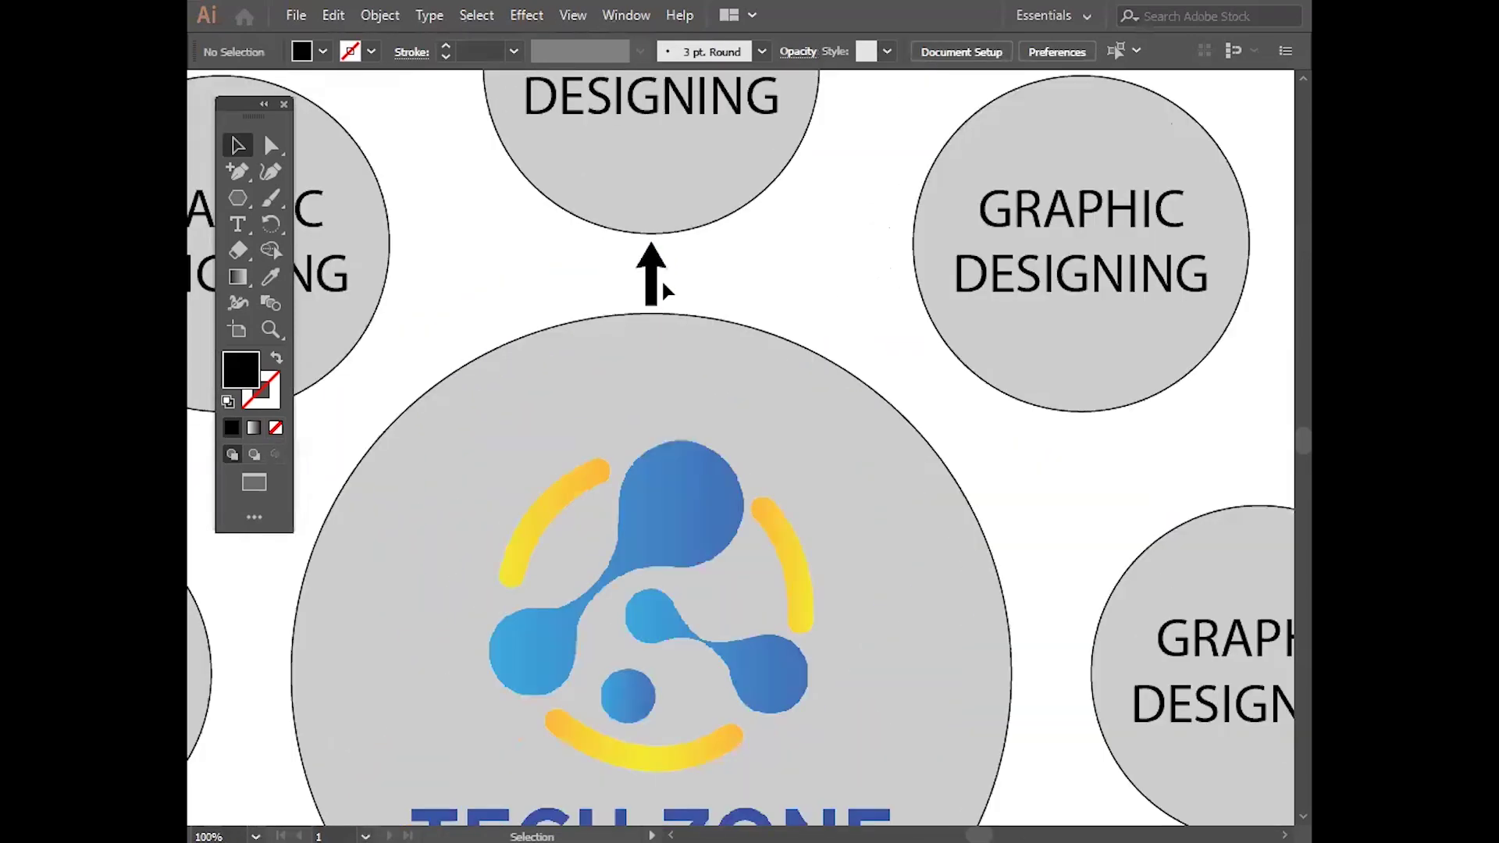
pyautogui.scroll(-3, 663, 284)
pyautogui.click(658, 283)
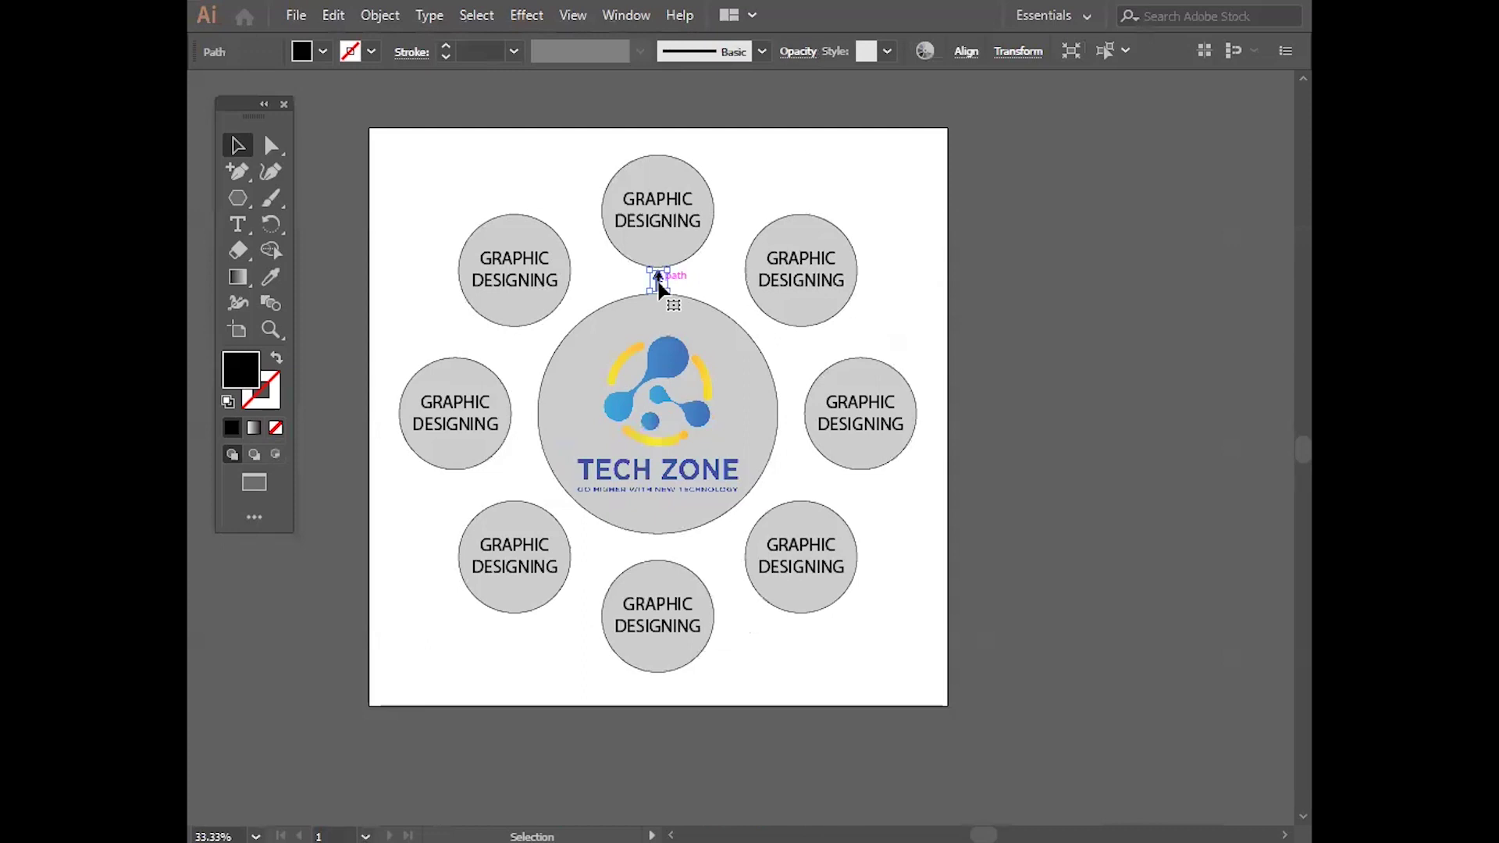
pyautogui.moveTo(658, 283); pyautogui.dragTo(658, 282)
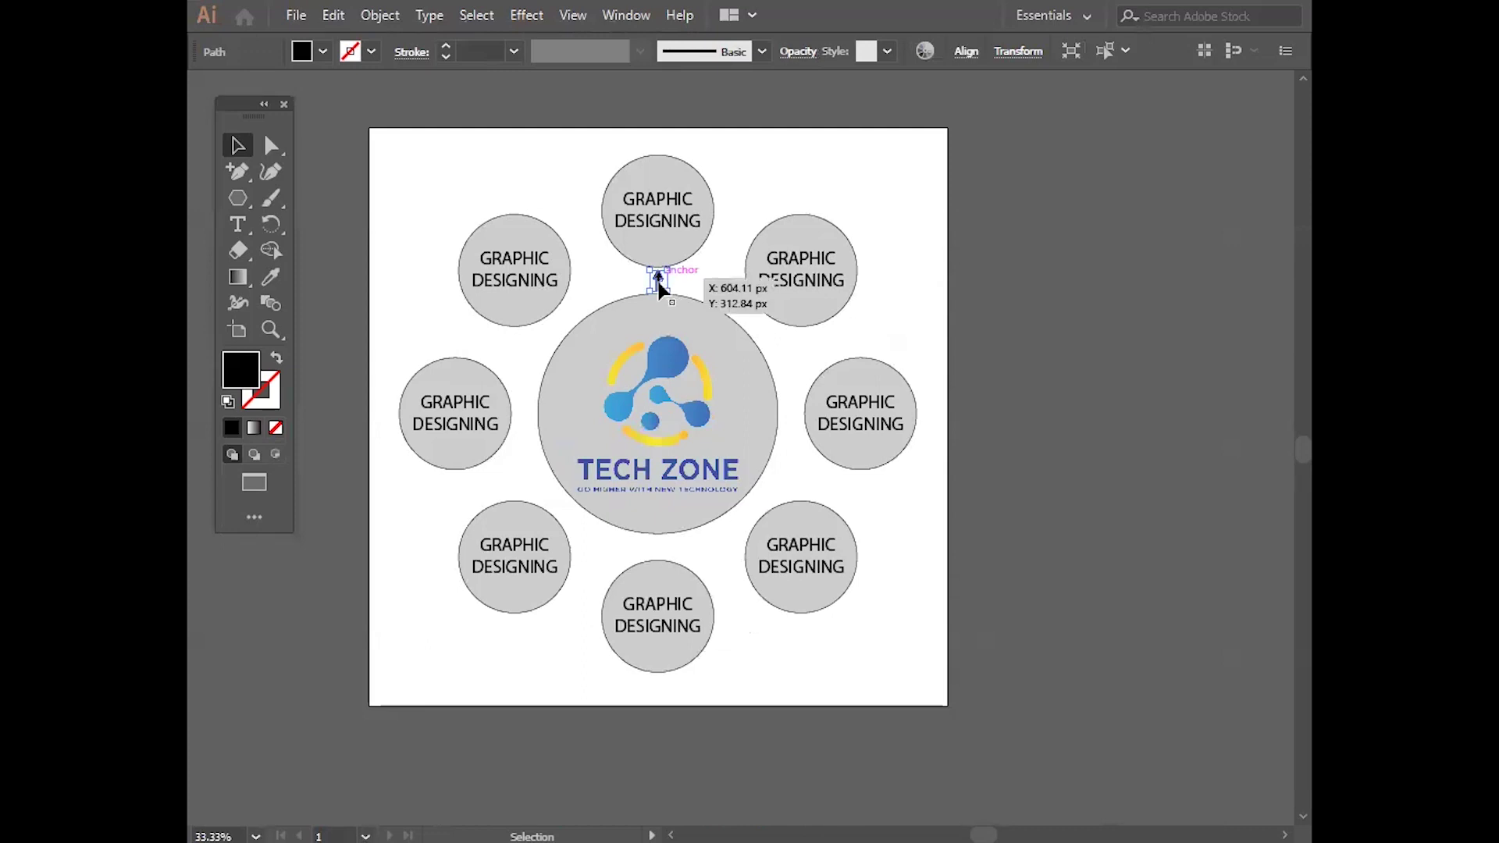
pyautogui.rightClick(659, 282)
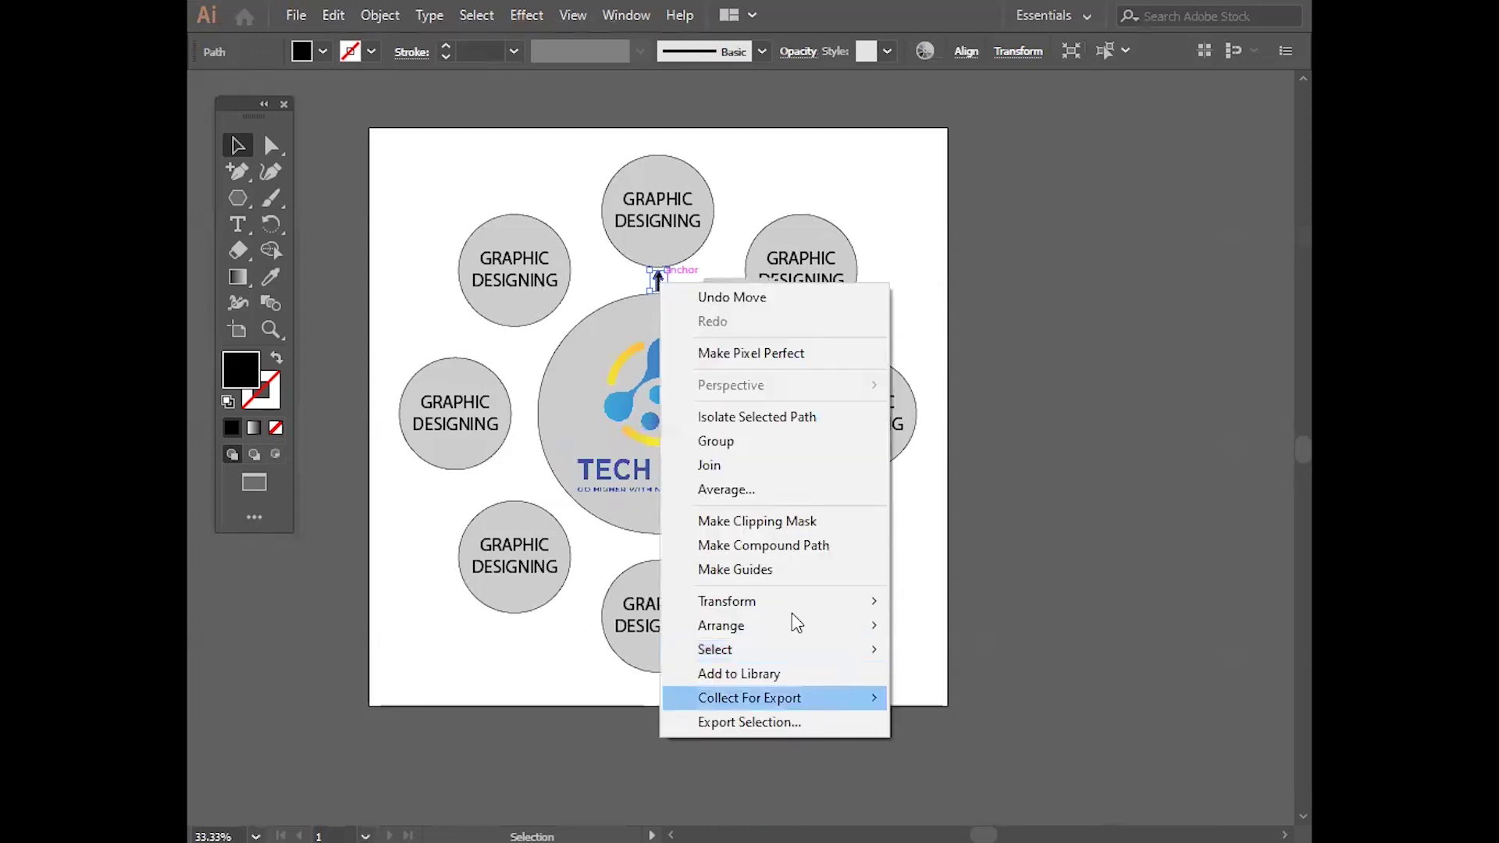
pyautogui.click(790, 610)
pyautogui.click(978, 672)
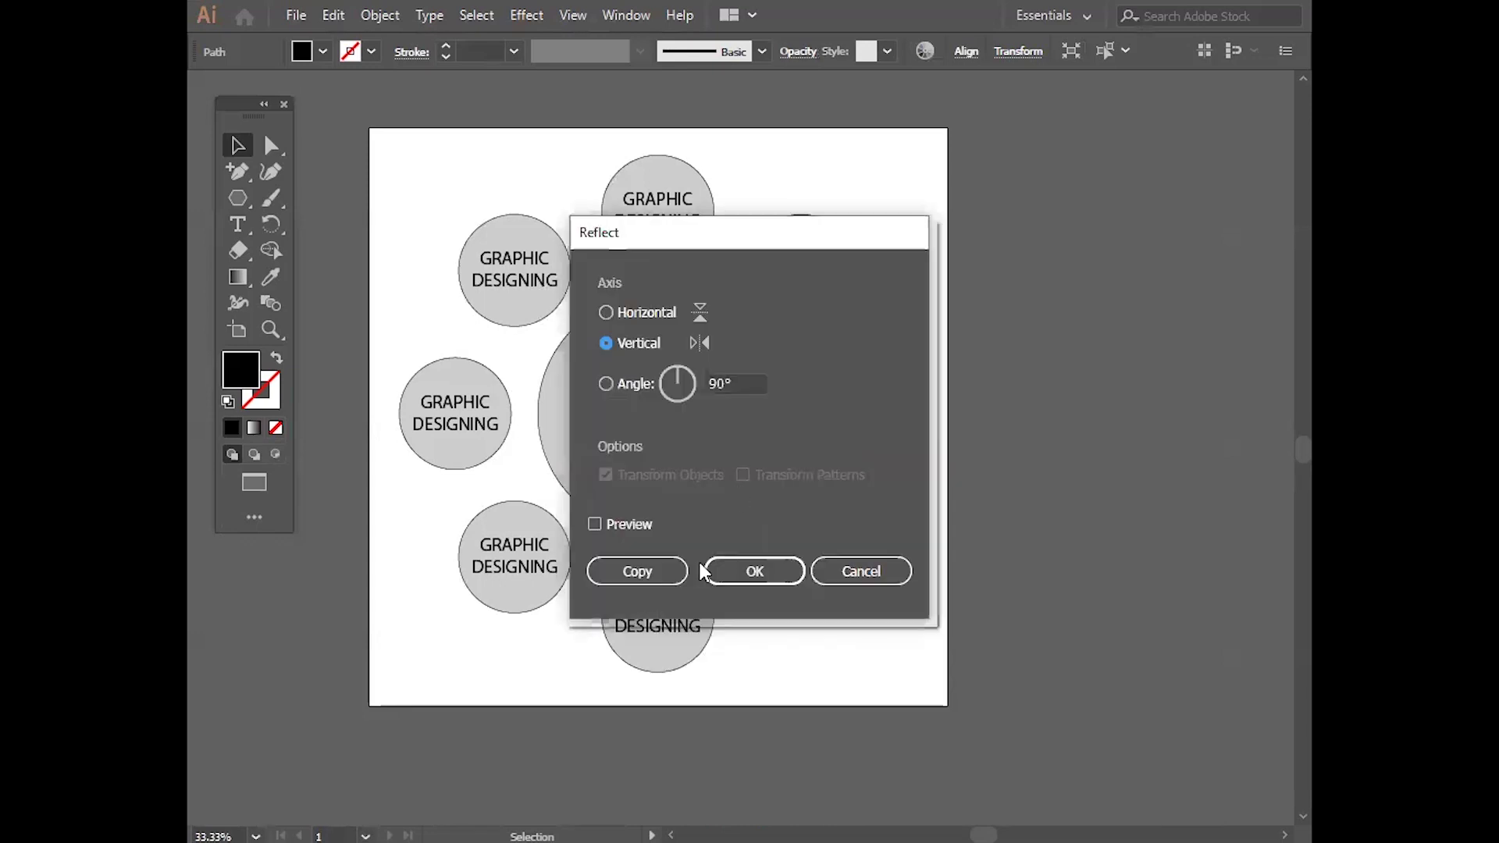
pyautogui.click(611, 527)
pyautogui.moveTo(728, 245); pyautogui.dragTo(1119, 241)
pyautogui.click(1136, 574)
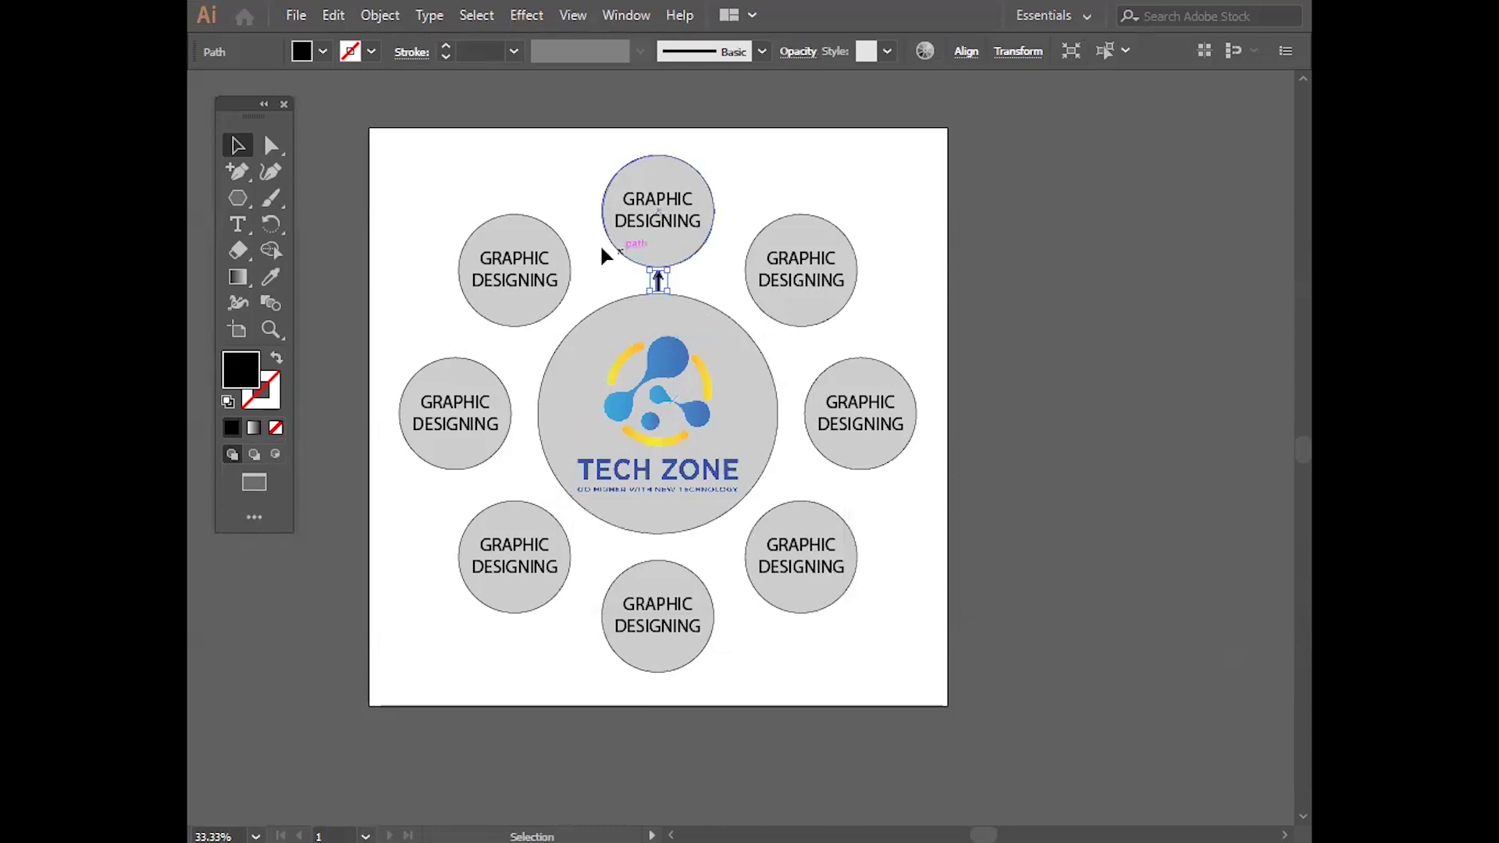
pyautogui.moveTo(659, 286); pyautogui.dragTo(790, 347)
pyautogui.hotkey('ctrl', 'z')
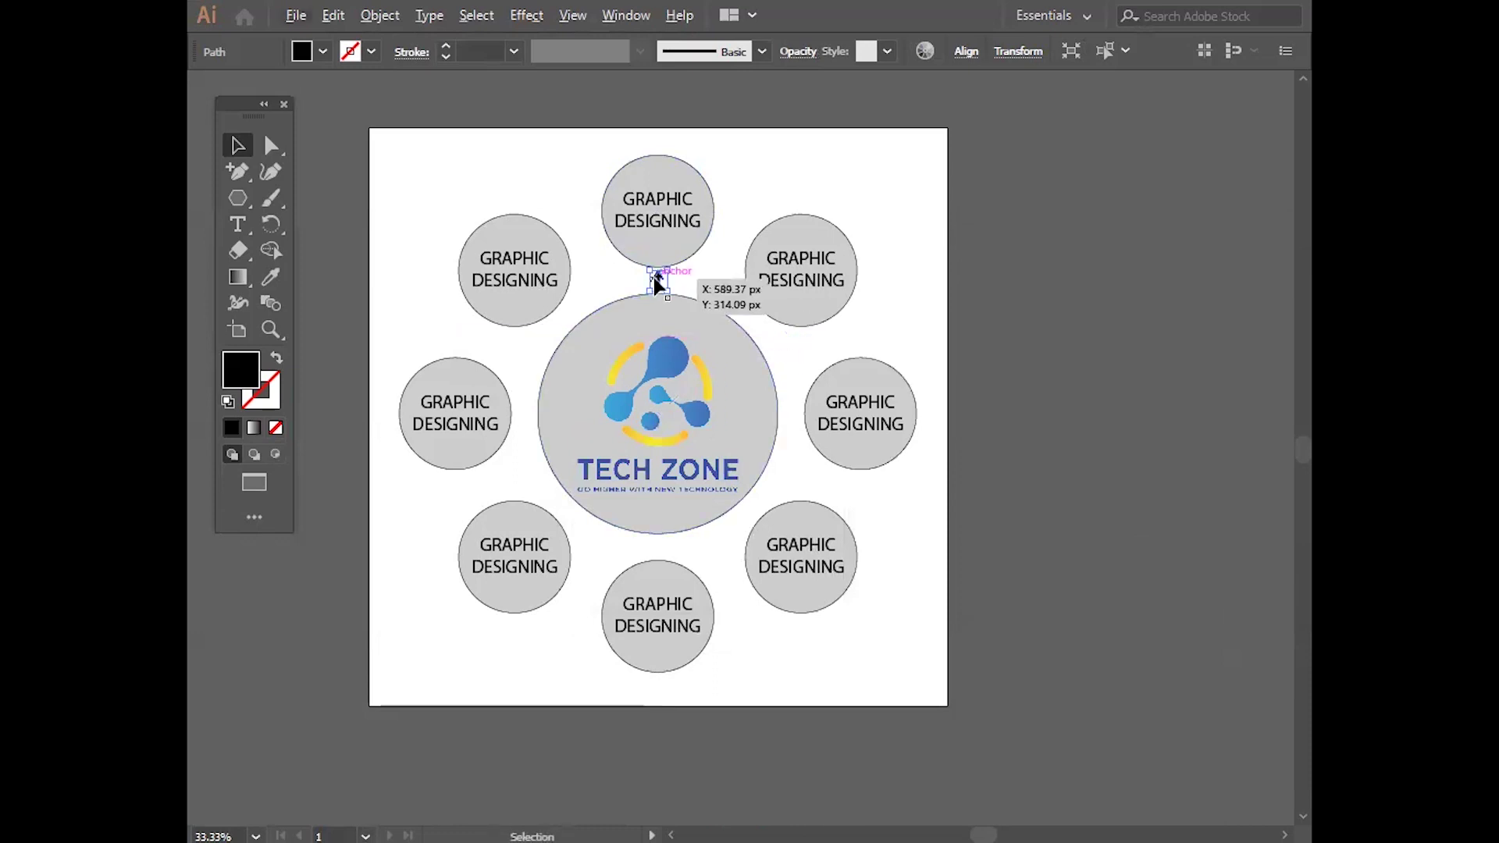
# Step: Make a horizontally reflected copy of the arrow and place it above the bottom circle
pyautogui.rightClick(660, 279)
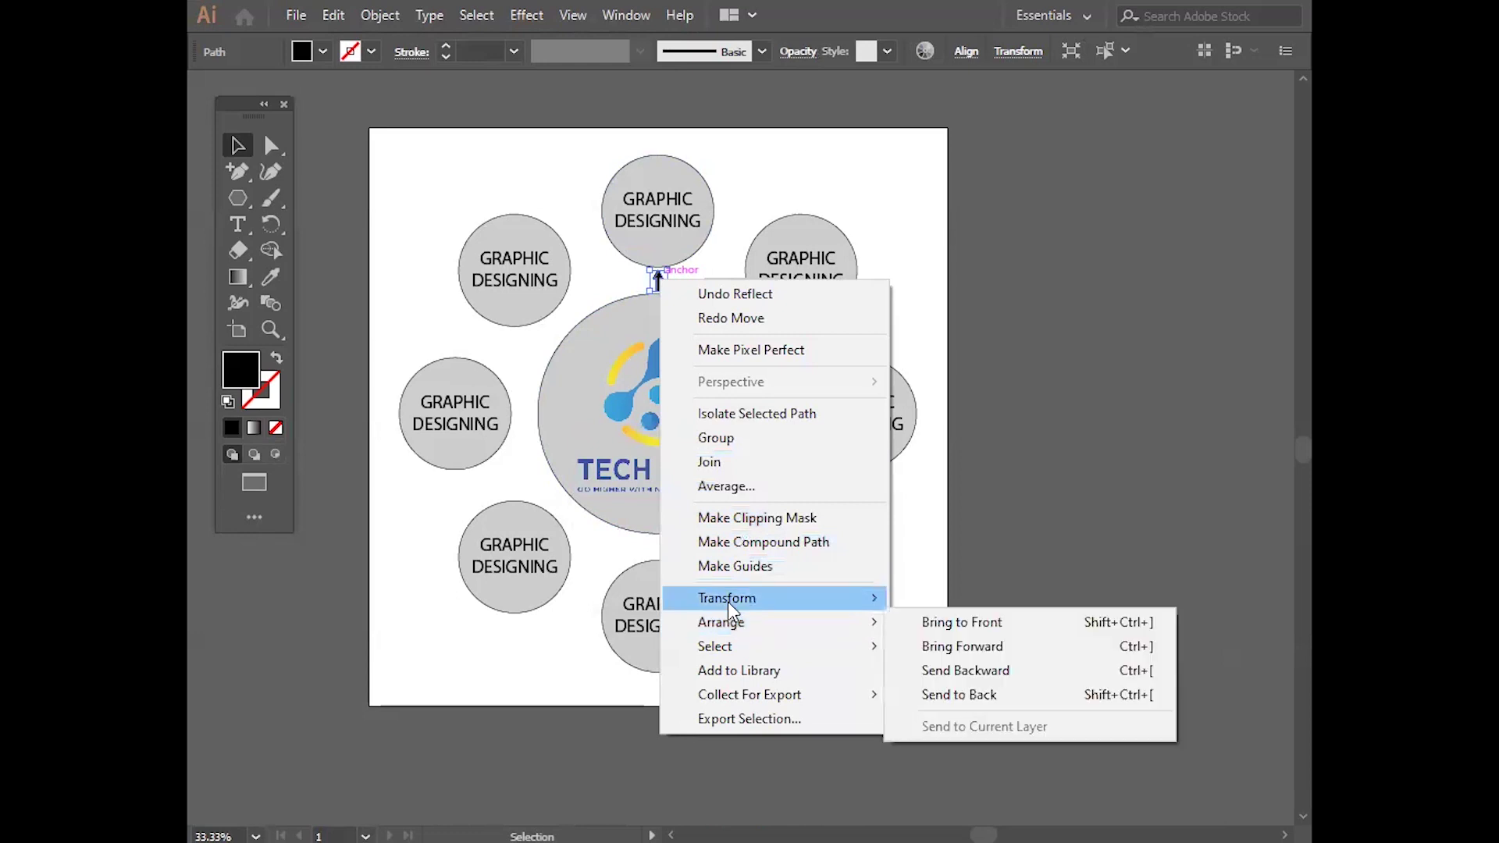
pyautogui.moveTo(773, 598)
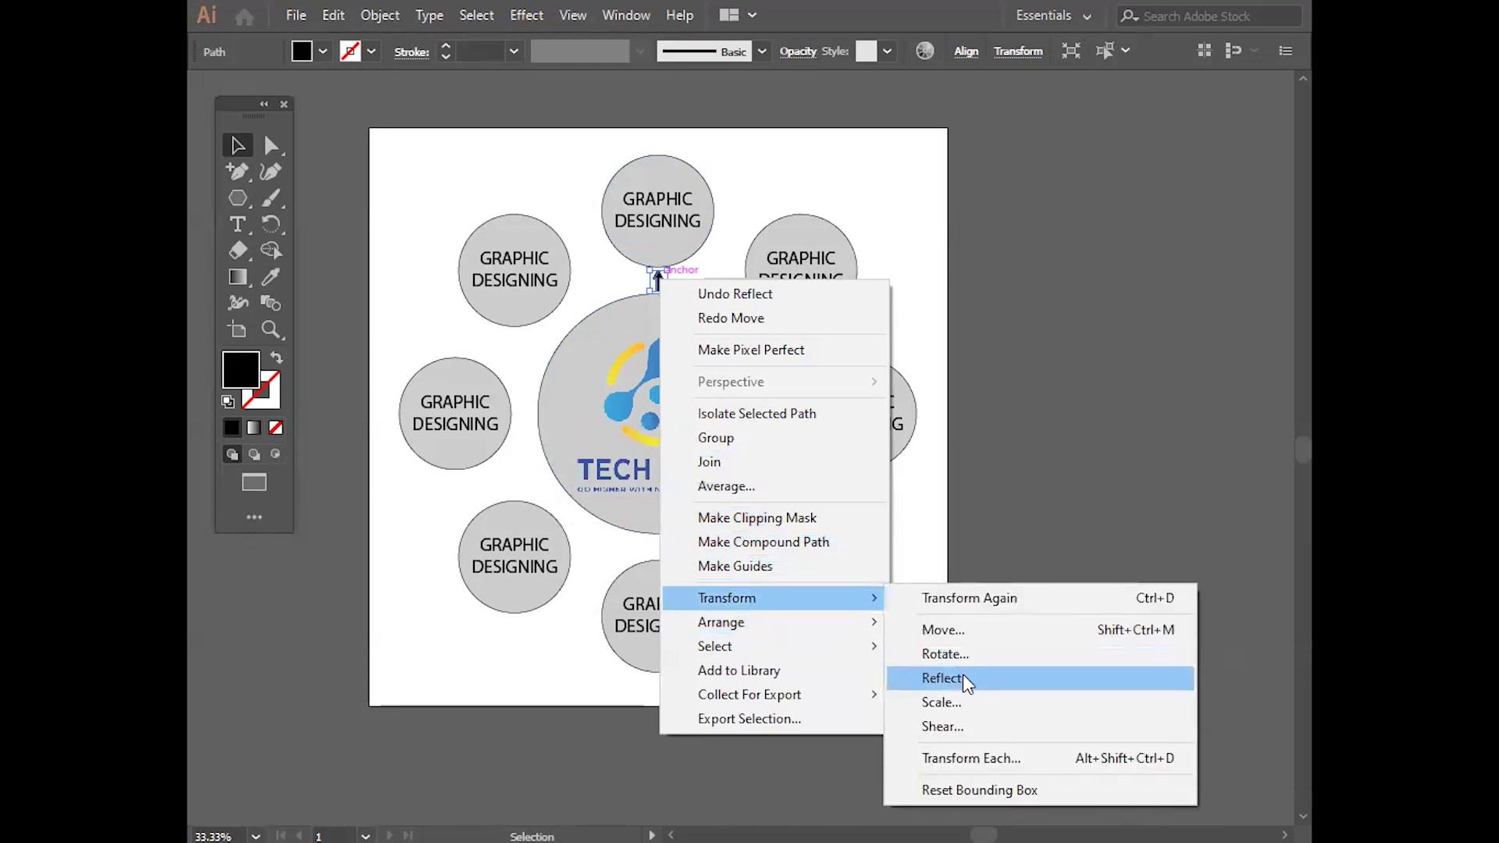
pyautogui.click(963, 673)
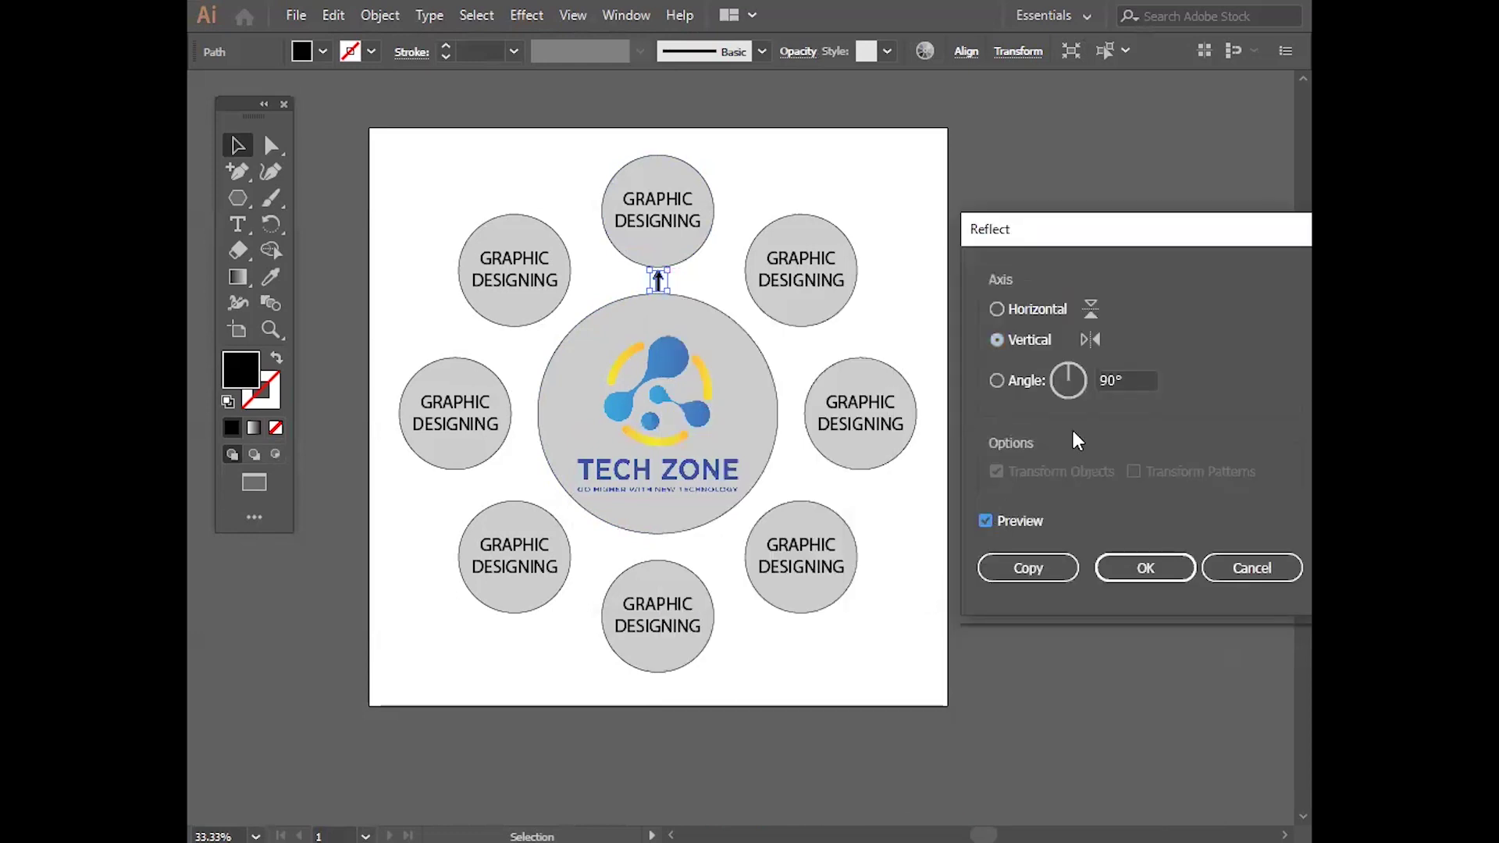
pyautogui.click(1006, 307)
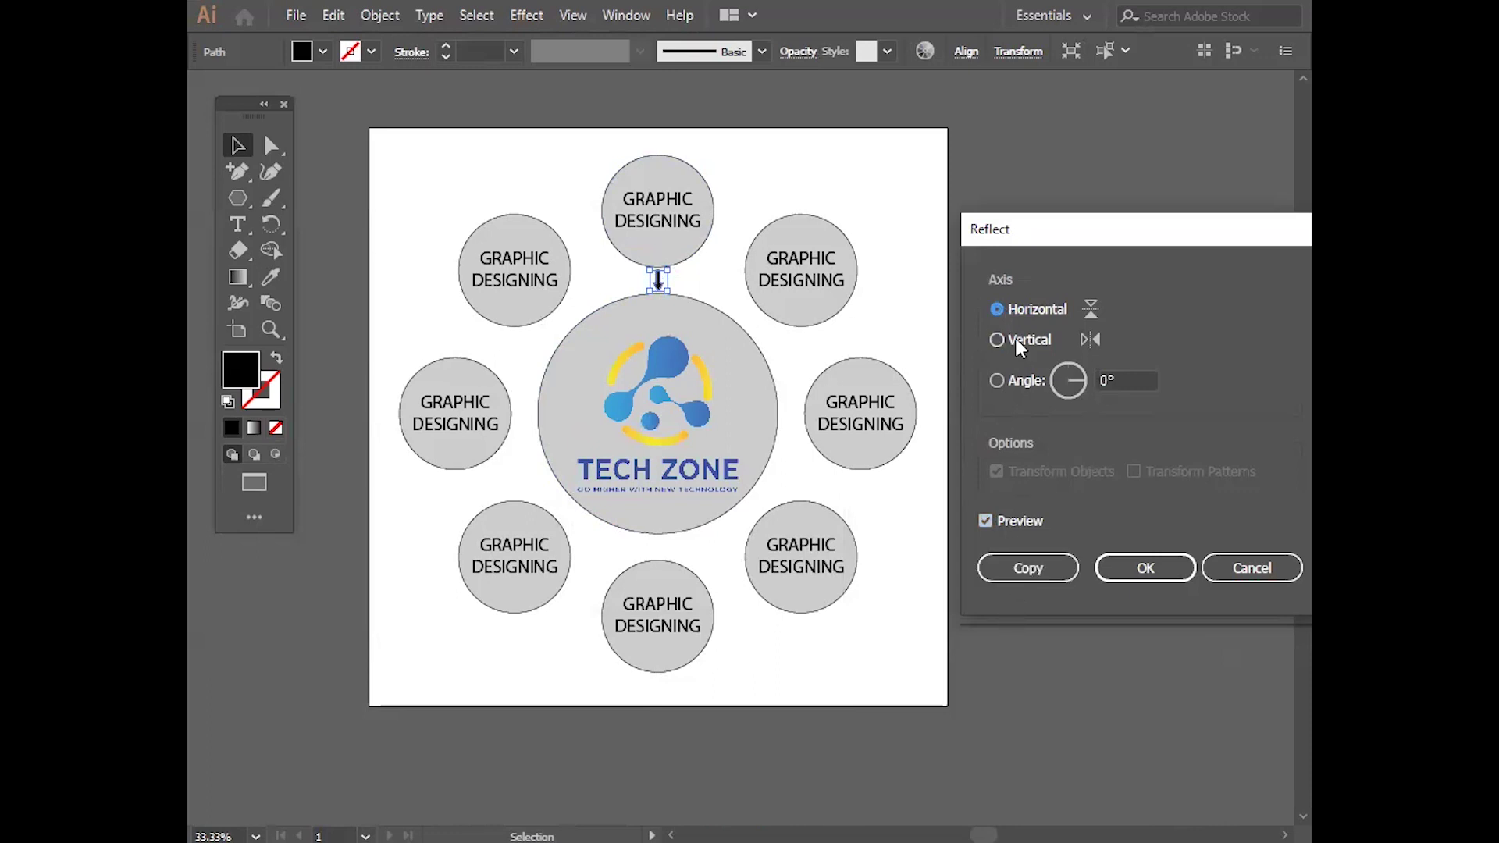
pyautogui.click(1028, 568)
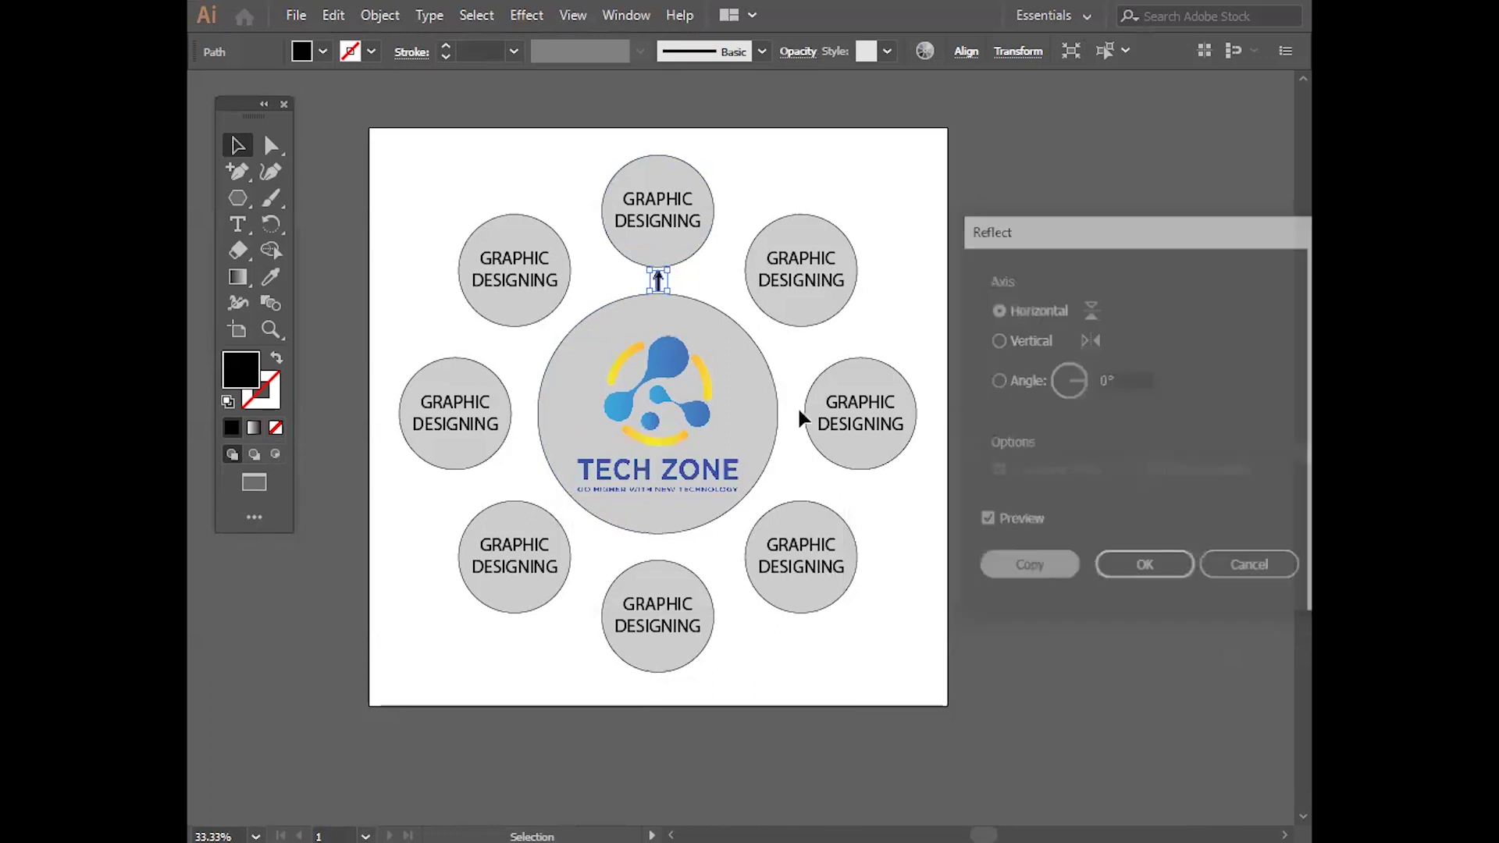
pyautogui.moveTo(656, 280); pyautogui.dragTo(655, 556)
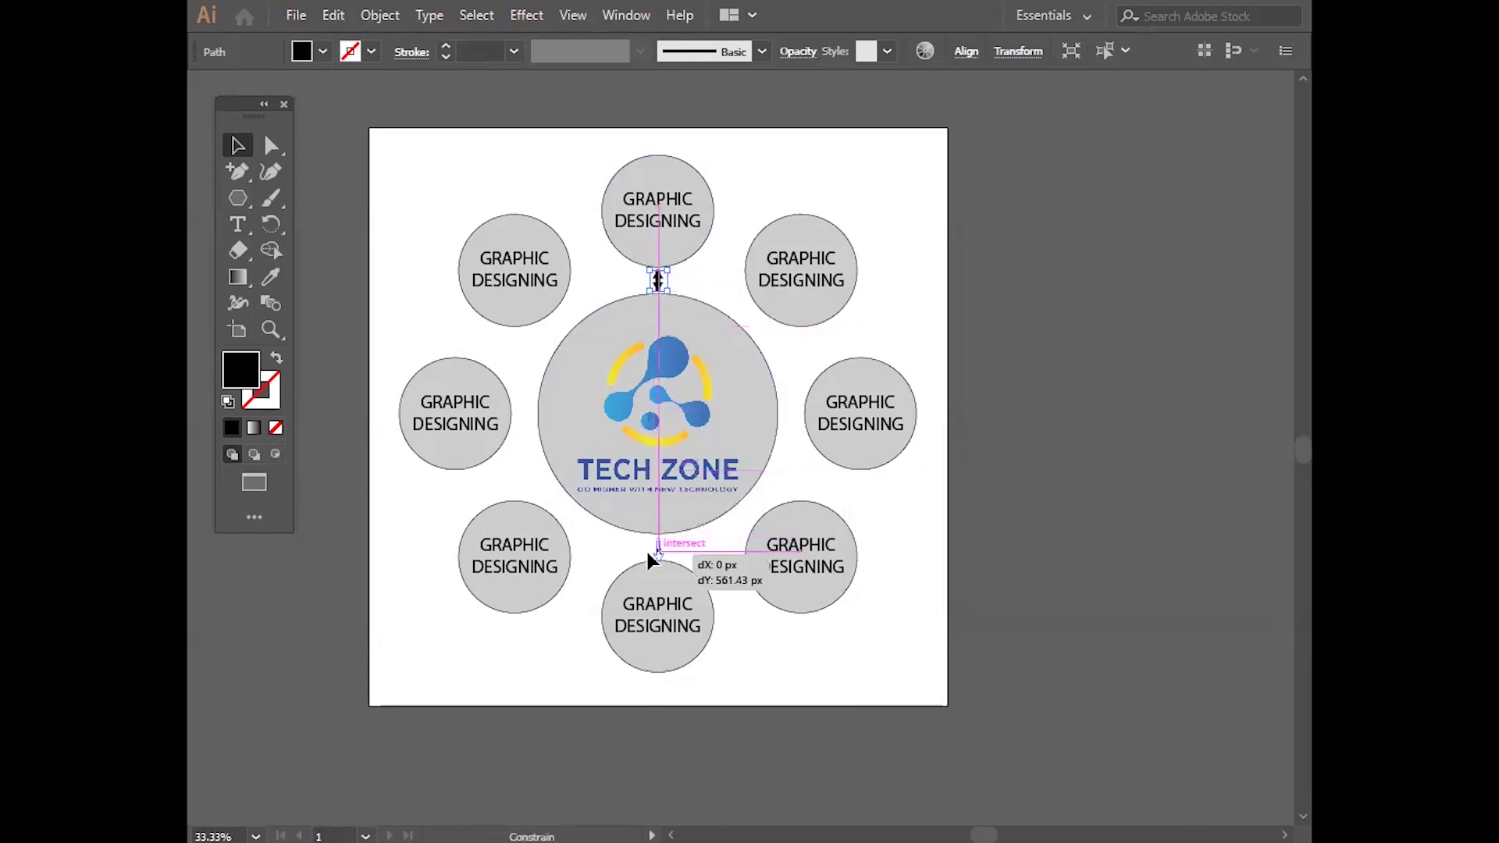
pyautogui.doubleClick(654, 556)
pyautogui.doubleClick(1168, 519)
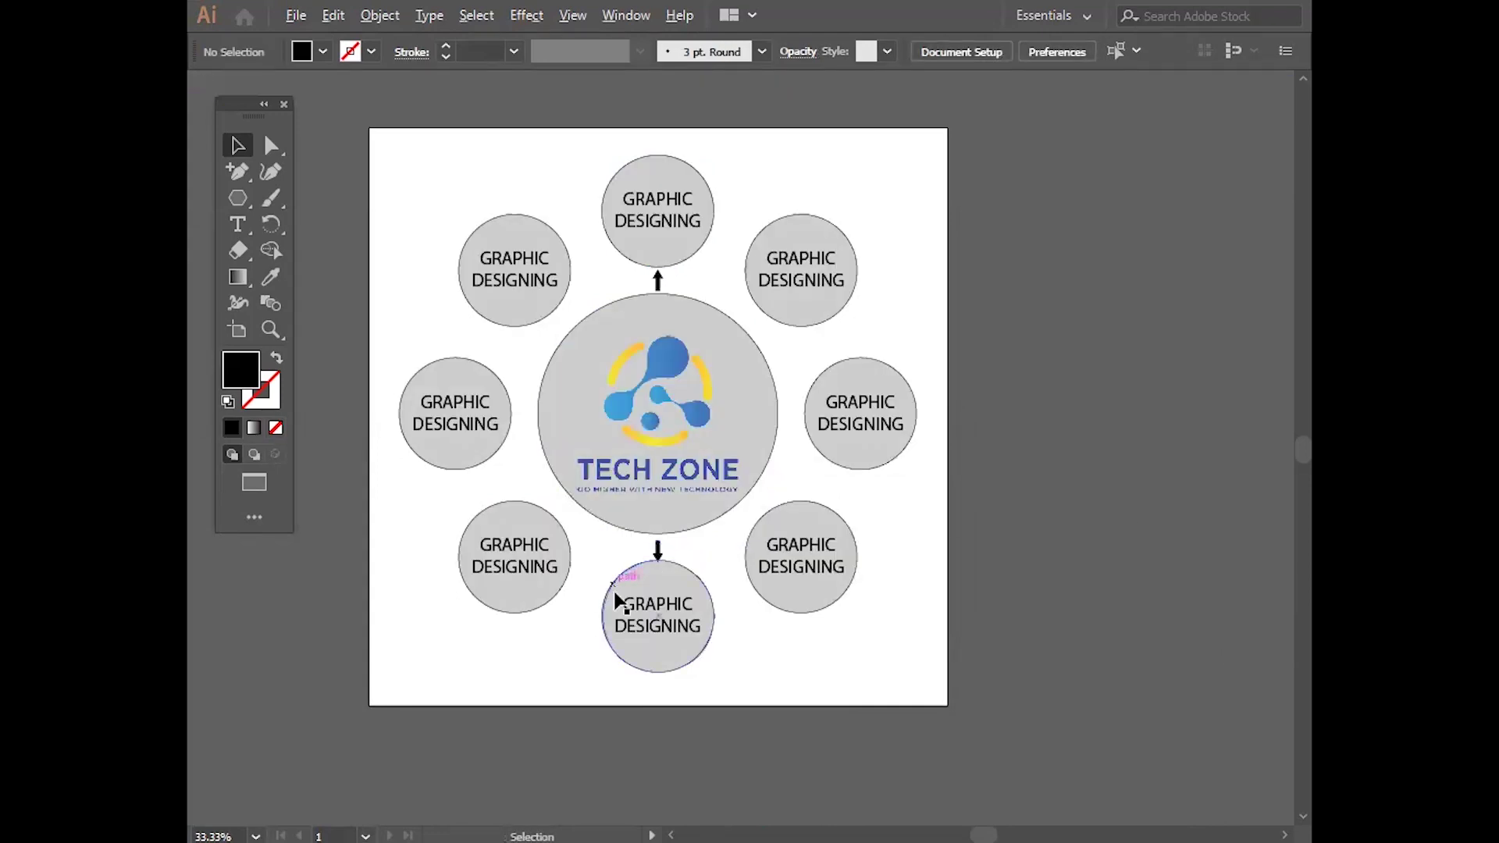
pyautogui.scroll(5, 617, 605)
pyautogui.scroll(3, 781, 390)
# Step: Fine-tune the bottom arrow's position between the centre circle and bottom circle
pyautogui.moveTo(869, 282); pyautogui.dragTo(687, 632)
pyautogui.moveTo(723, 566); pyautogui.dragTo(723, 546)
pyautogui.scroll(-5, 815, 526)
pyautogui.scroll(-5, 816, 526)
pyautogui.scroll(3, 742, 421)
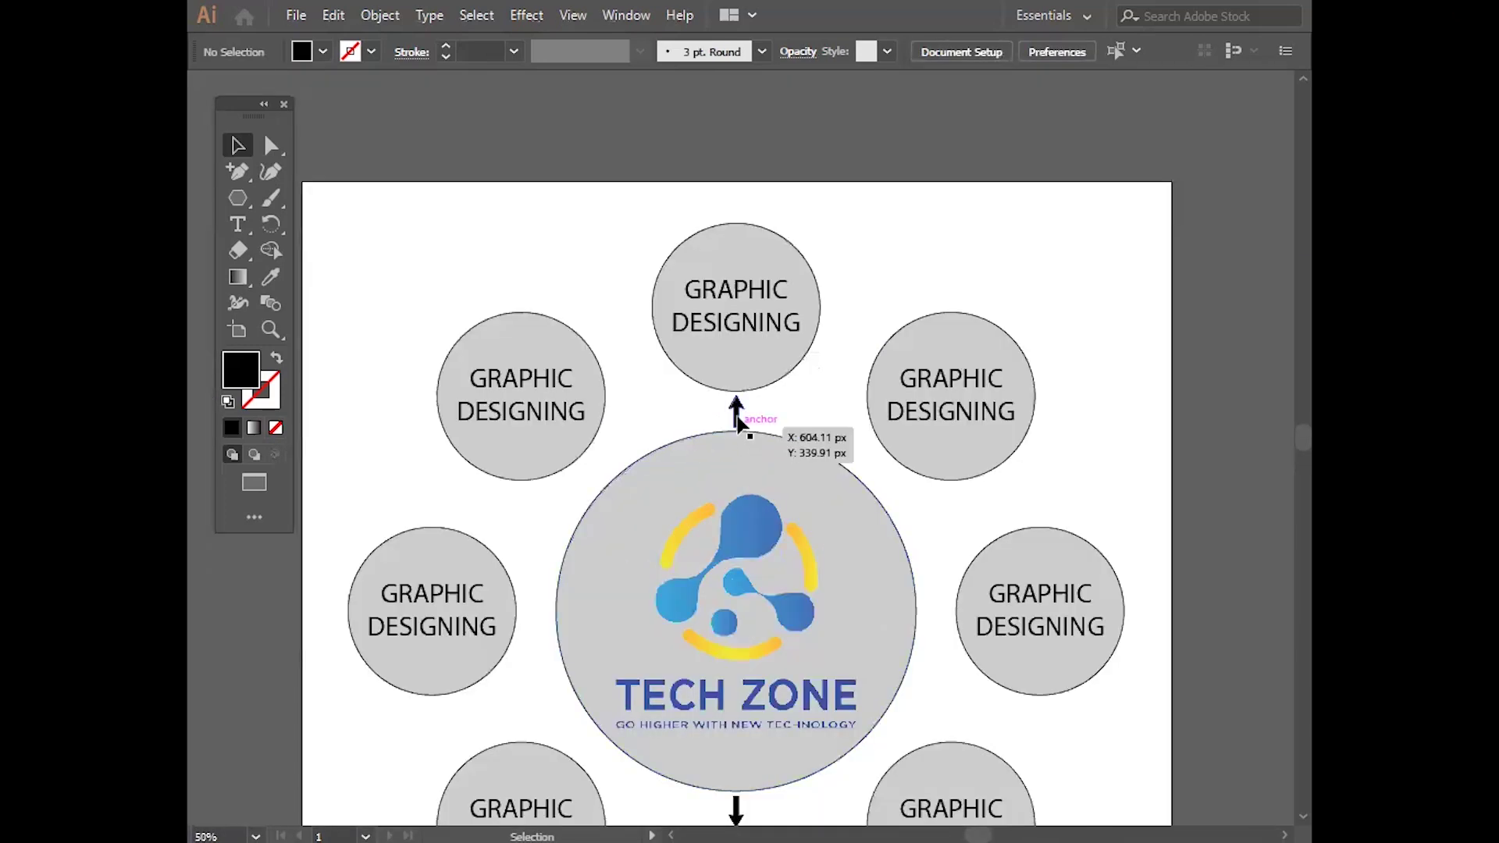
pyautogui.scroll(-3, 750, 419)
pyautogui.scroll(-2, 752, 570)
pyautogui.moveTo(747, 519); pyautogui.dragTo(745, 564)
pyautogui.scroll(5, 742, 547)
pyautogui.scroll(5, 746, 562)
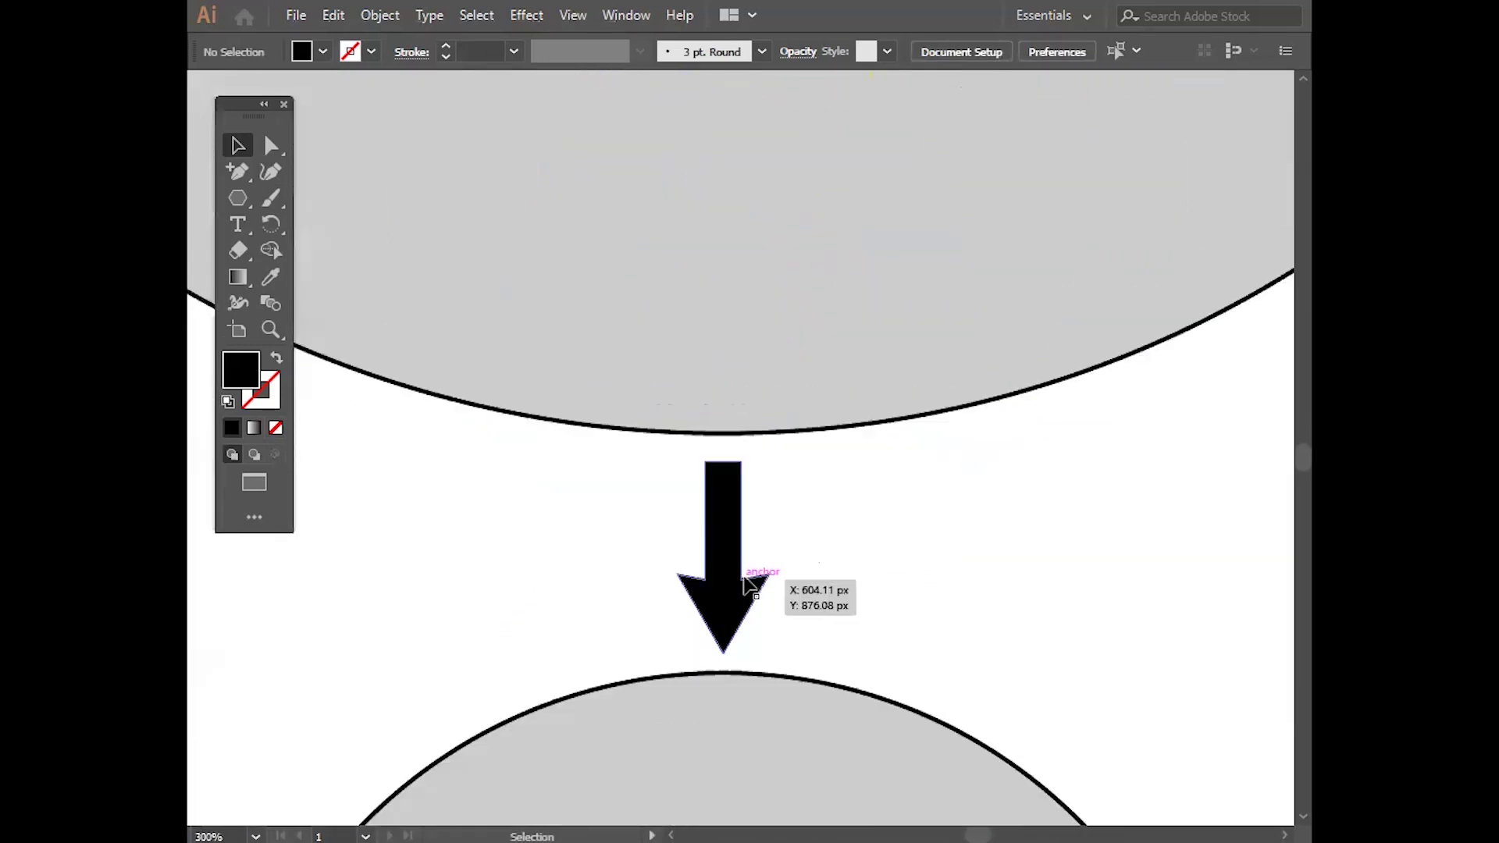
pyautogui.moveTo(748, 564); pyautogui.dragTo(748, 563)
pyautogui.scroll(-4, 810, 542)
pyautogui.moveTo(813, 361); pyautogui.dragTo(756, 601)
pyautogui.scroll(3, 746, 431)
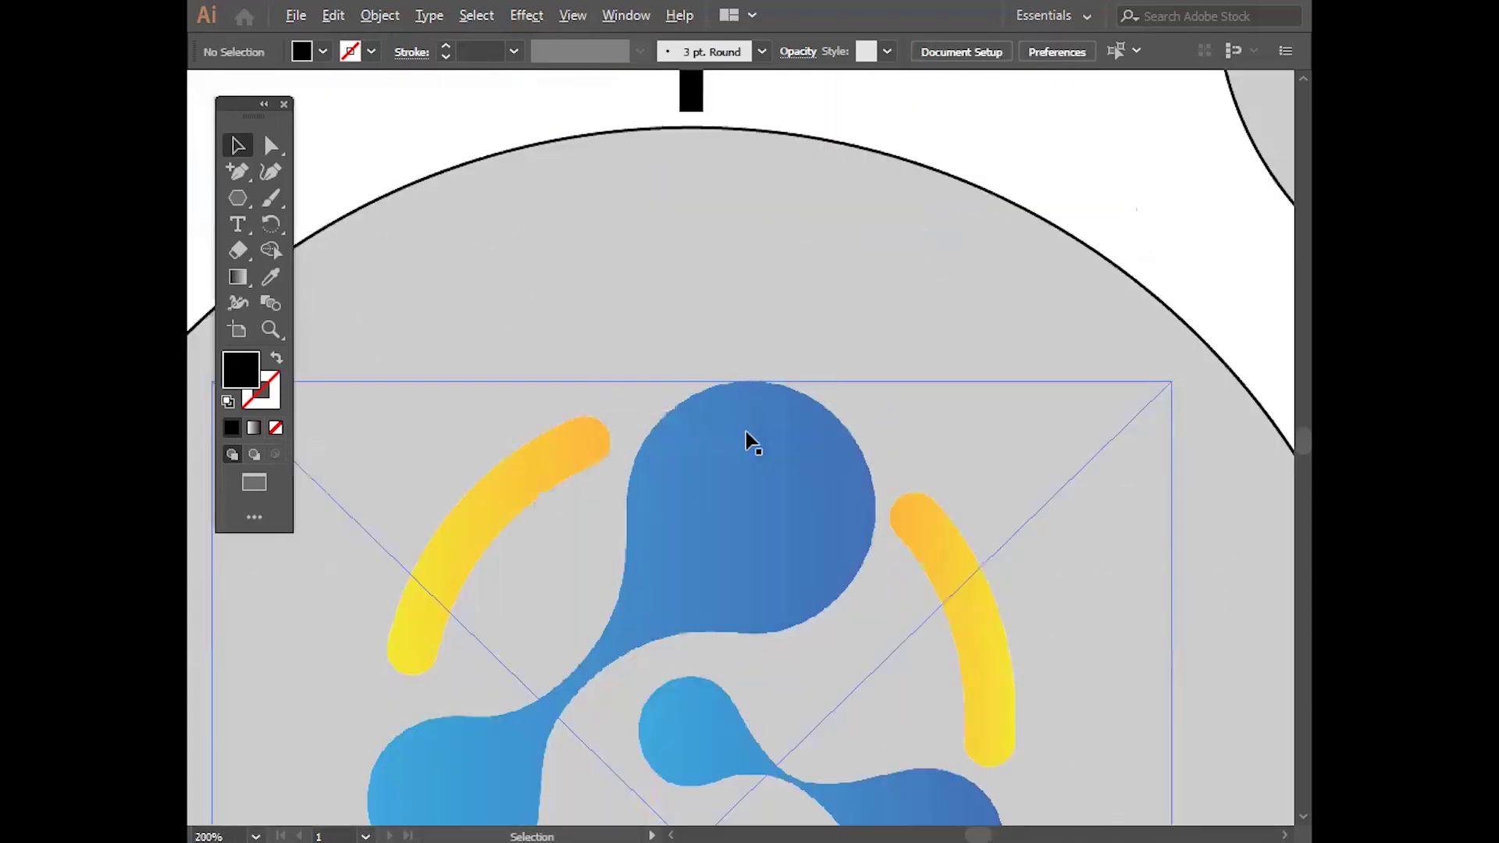
pyautogui.scroll(-4, 747, 431)
# Step: Rotate copies of the top and bottom arrows to horizontal and diagonal positions
pyautogui.moveTo(731, 335); pyautogui.dragTo(729, 328)
pyautogui.moveTo(743, 434); pyautogui.dragTo(724, 180)
pyautogui.keyDown('shift'); pyautogui.click(712, 478); pyautogui.keyUp('shift')
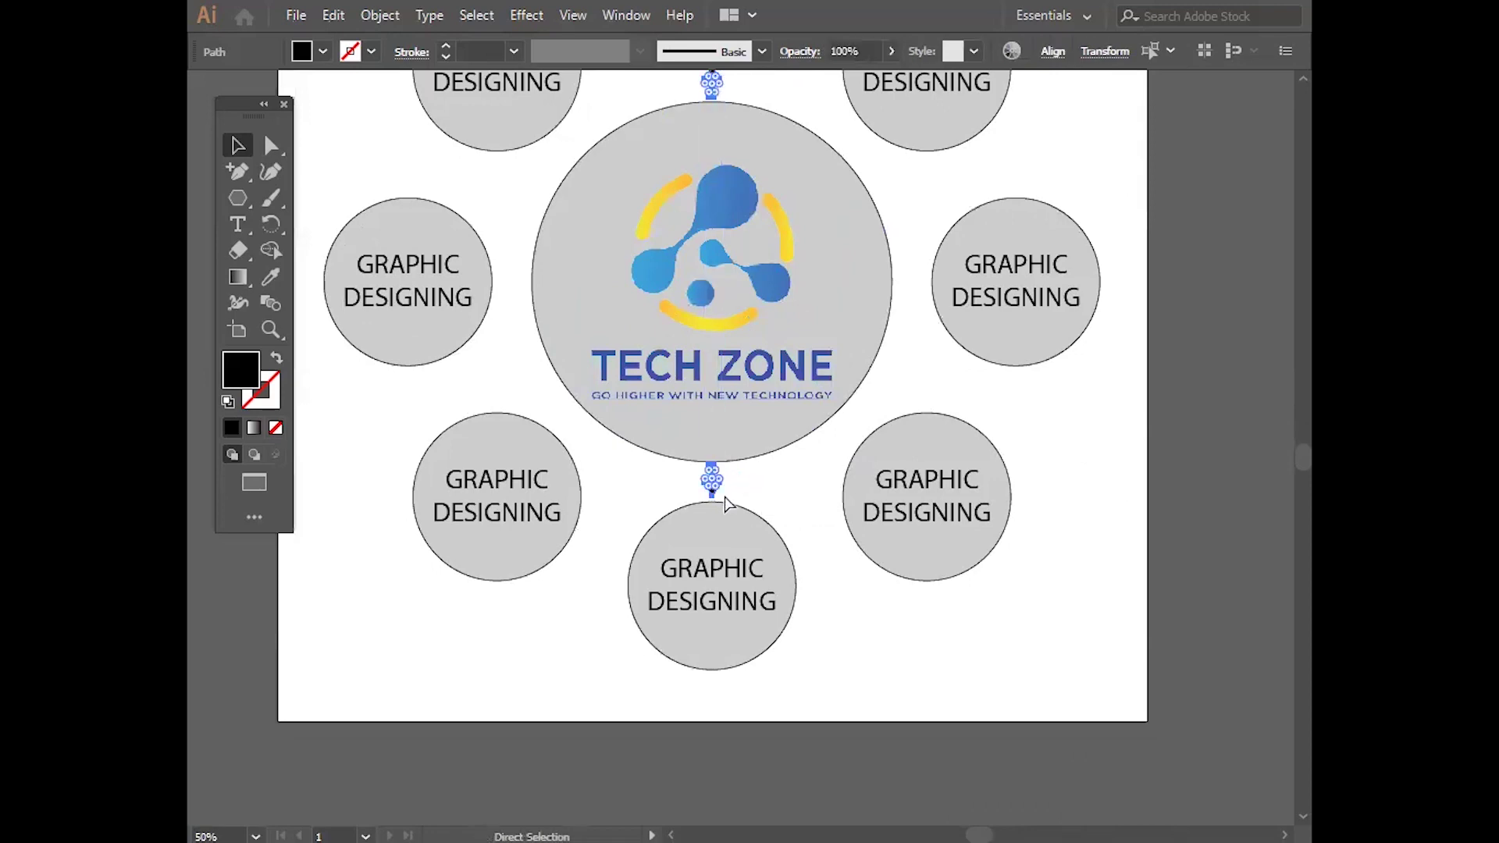
pyautogui.press('v')
pyautogui.scroll(2, 710, 492)
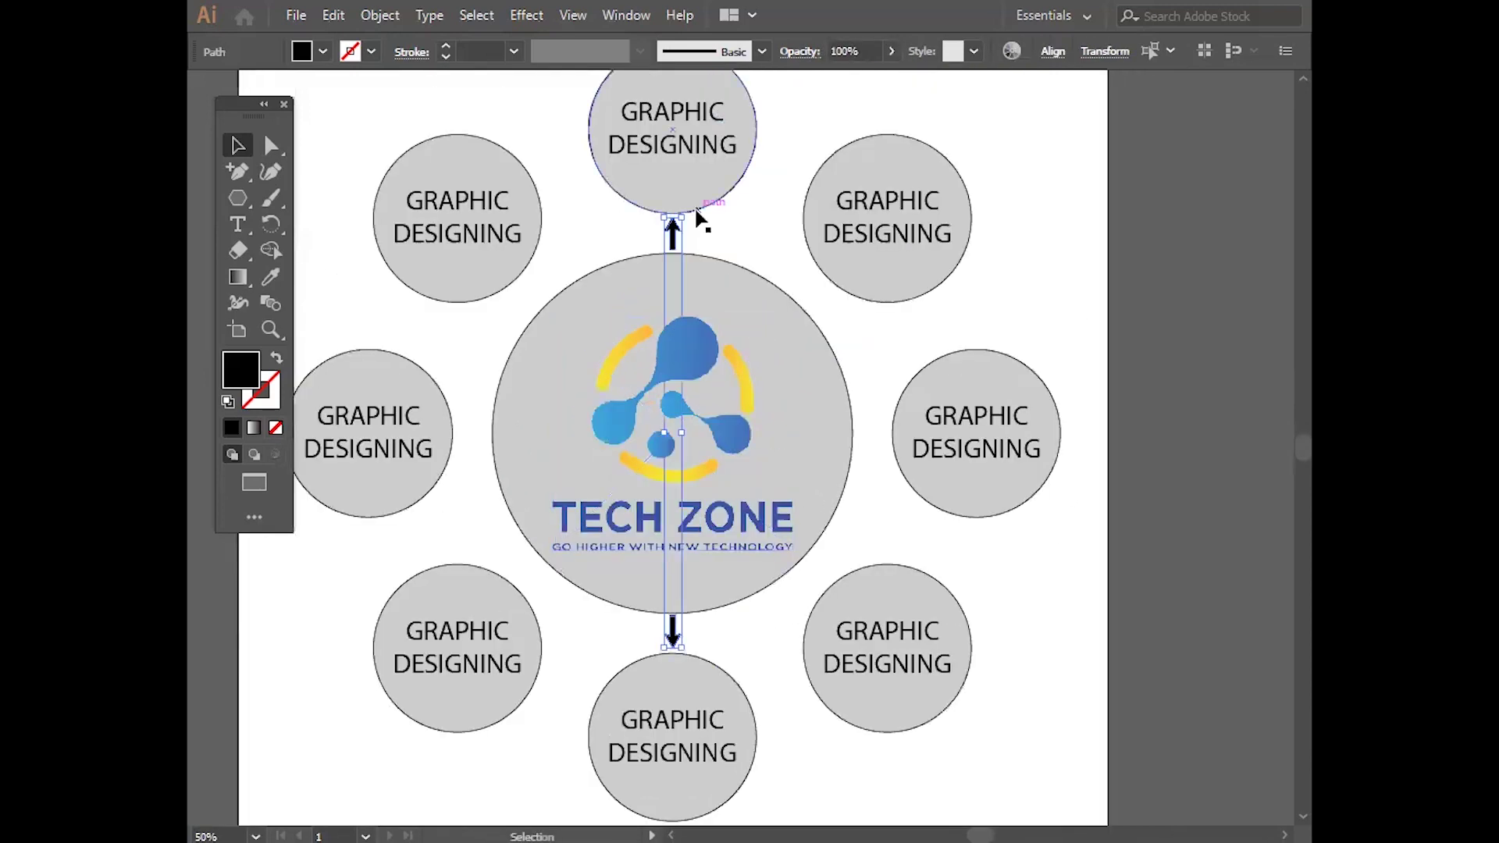
pyautogui.moveTo(691, 210); pyautogui.dragTo(875, 453)
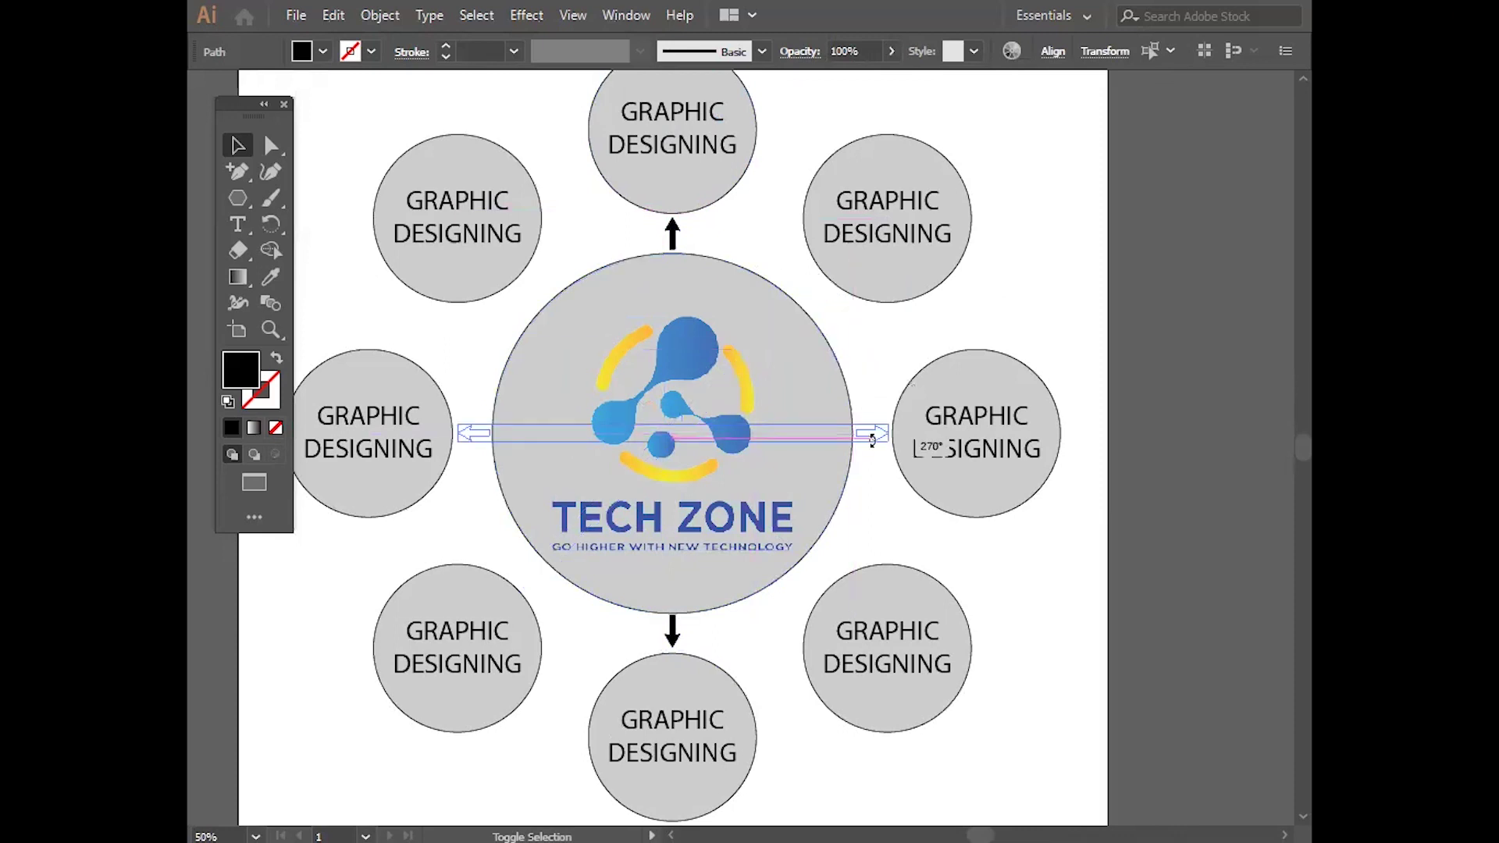
pyautogui.moveTo(874, 452)
pyautogui.mouseDown()
pyautogui.moveTo(890, 437)
pyautogui.moveTo(867, 589)
pyautogui.mouseUp()
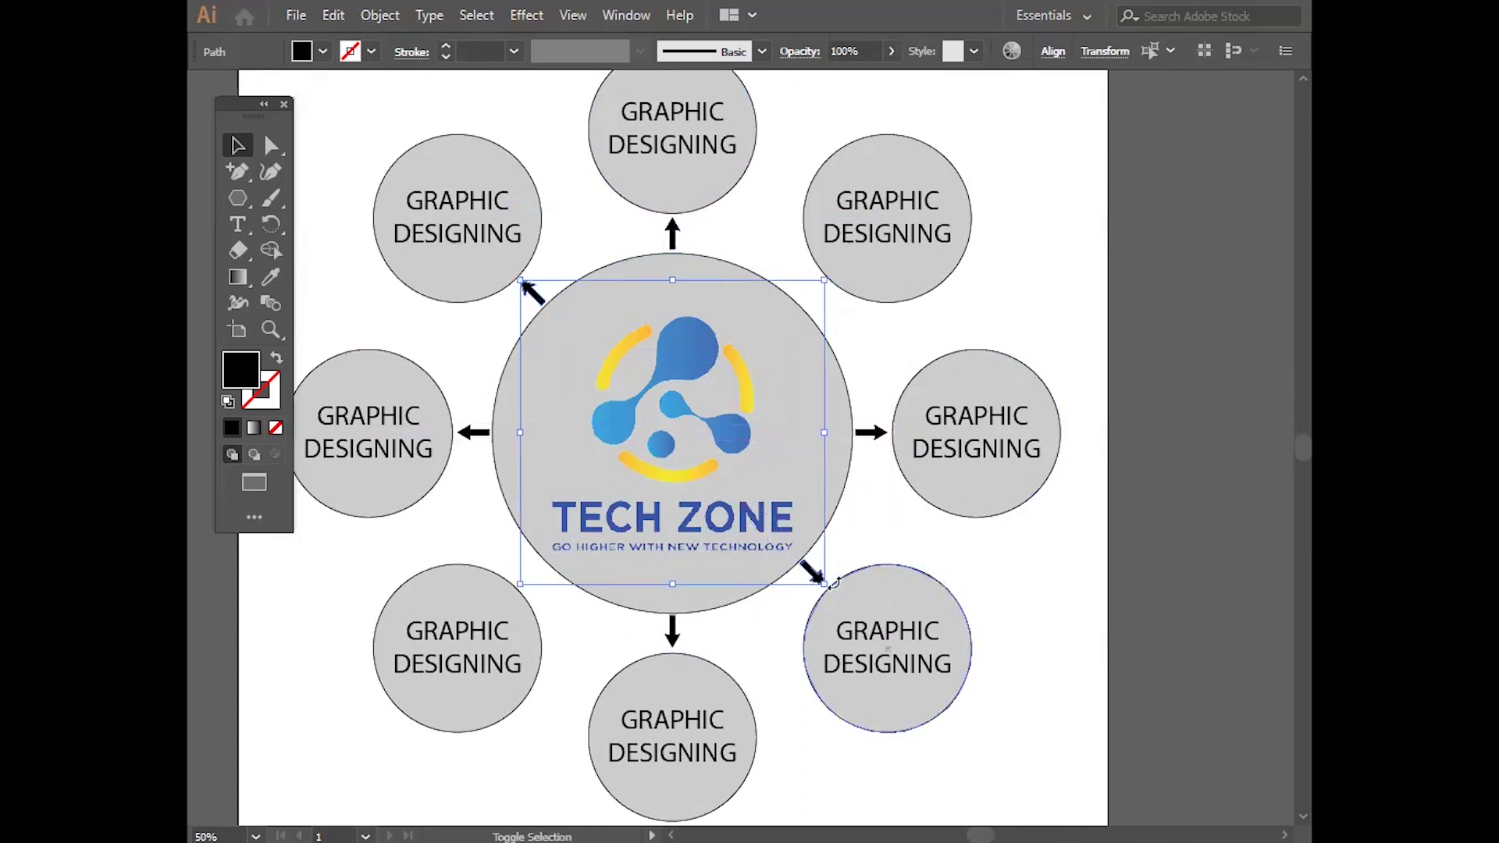
pyautogui.moveTo(863, 595); pyautogui.dragTo(568, 681)
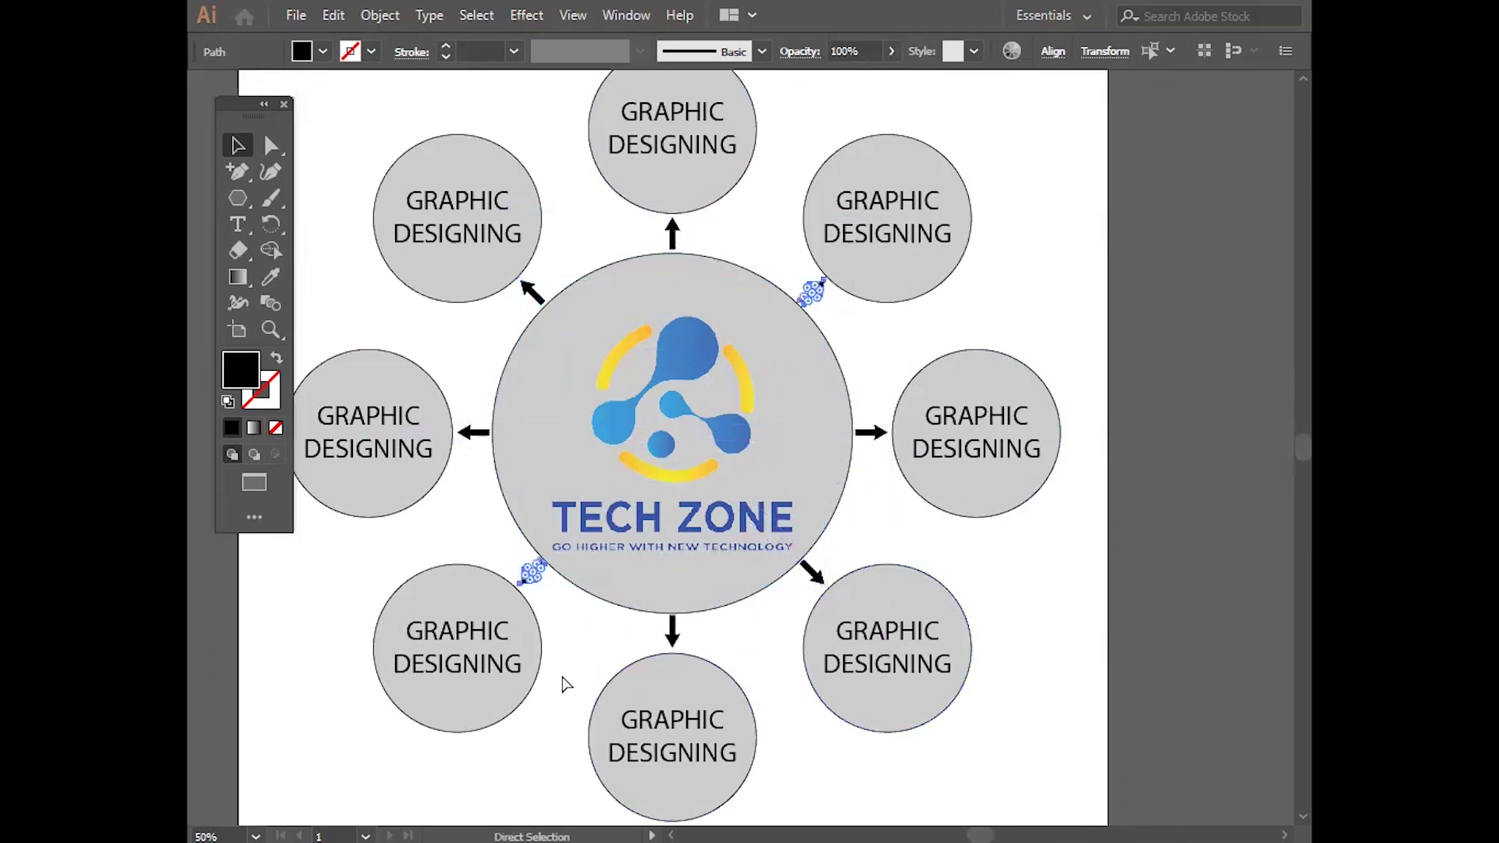
pyautogui.click(1002, 601)
pyautogui.scroll(-4, 1041, 574)
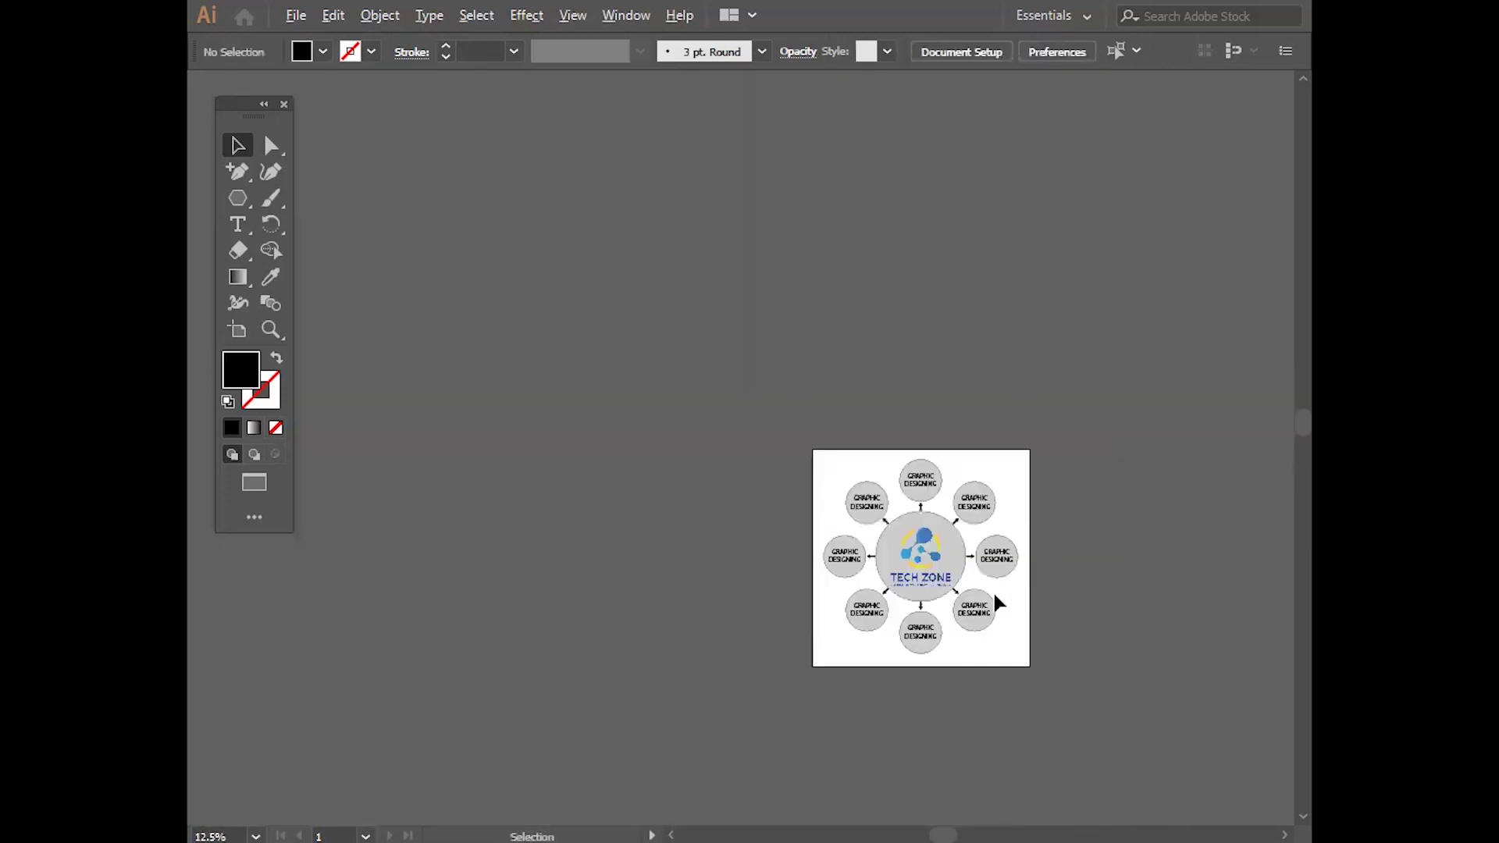
# Step: Select the entire diagram and scale it down on the artboard
pyautogui.scroll(3, 997, 603)
pyautogui.scroll(-2, 742, 492)
pyautogui.press('a')
pyautogui.moveTo(512, 304); pyautogui.dragTo(834, 594)
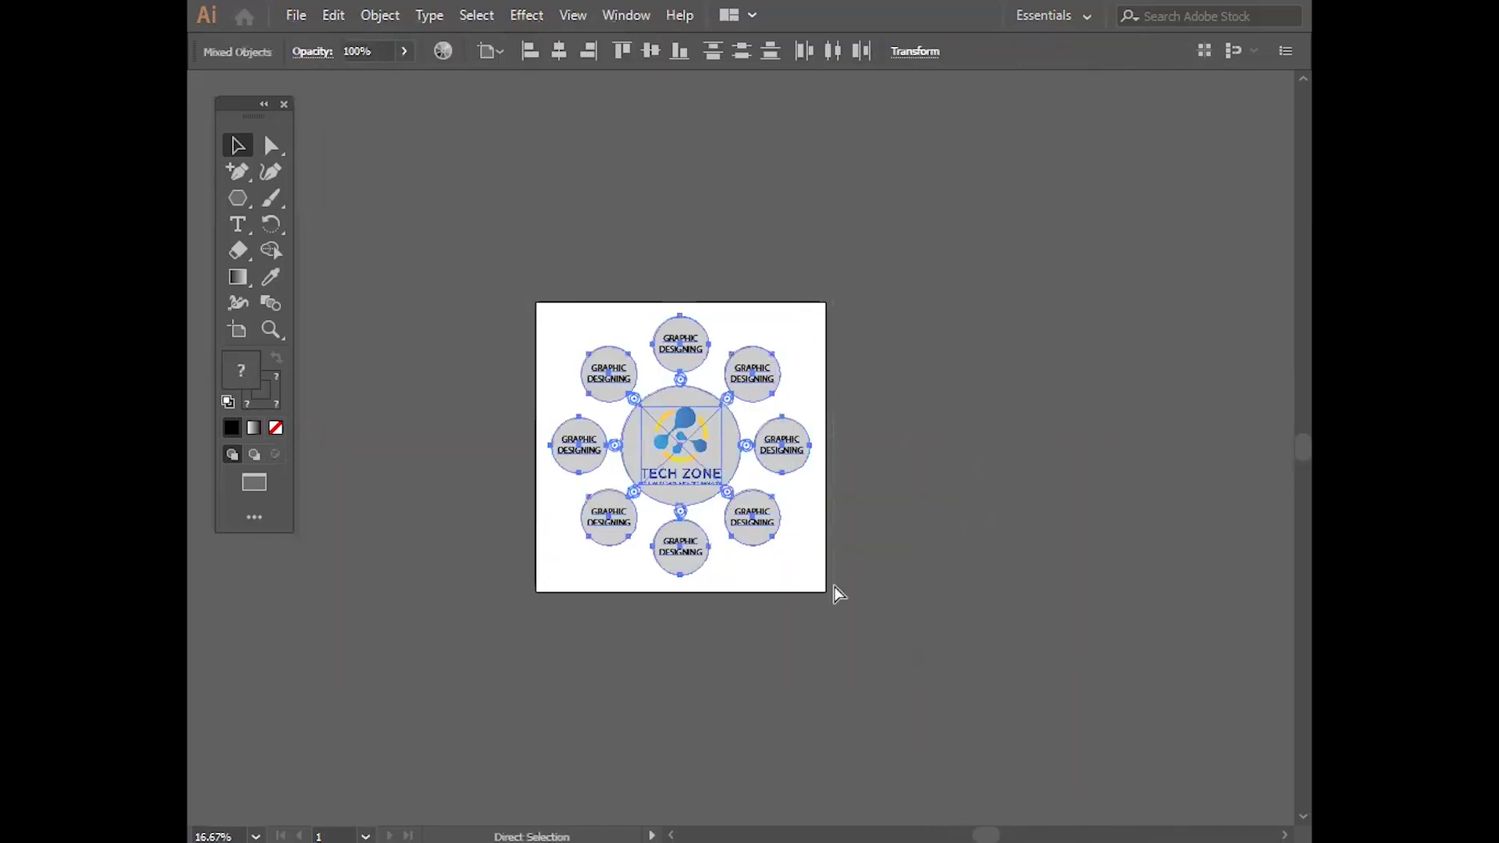
pyautogui.press('v')
pyautogui.moveTo(809, 575); pyautogui.dragTo(791, 556)
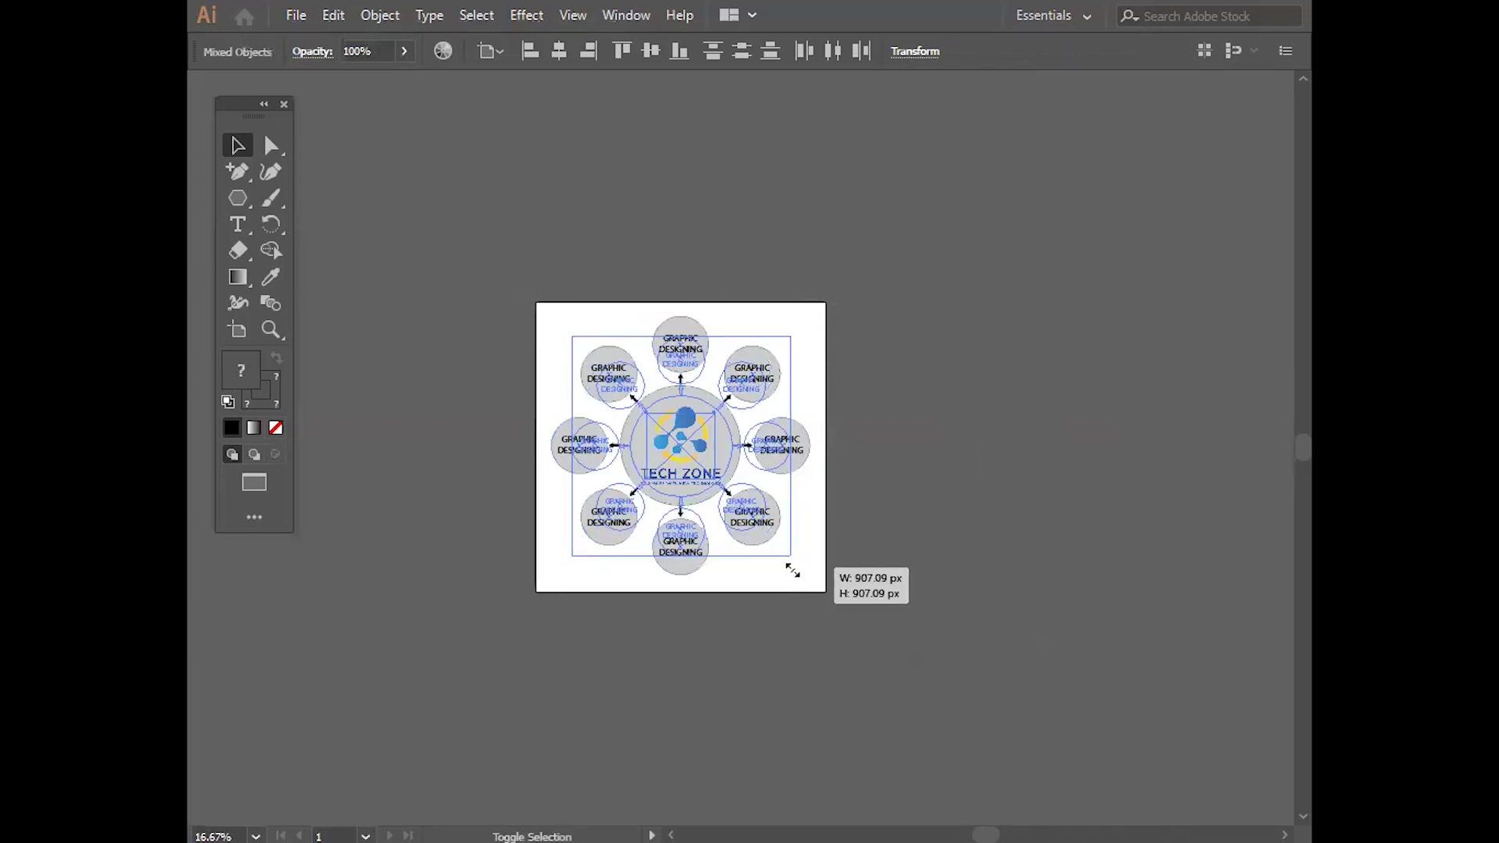
pyautogui.click(785, 495)
# Step: Shrink the central TECH ZONE circle and its logo slightly
pyautogui.hotkey('ctrl', '=')
pyautogui.hotkey('ctrl', '=')
pyautogui.hotkey('ctrl', '=')
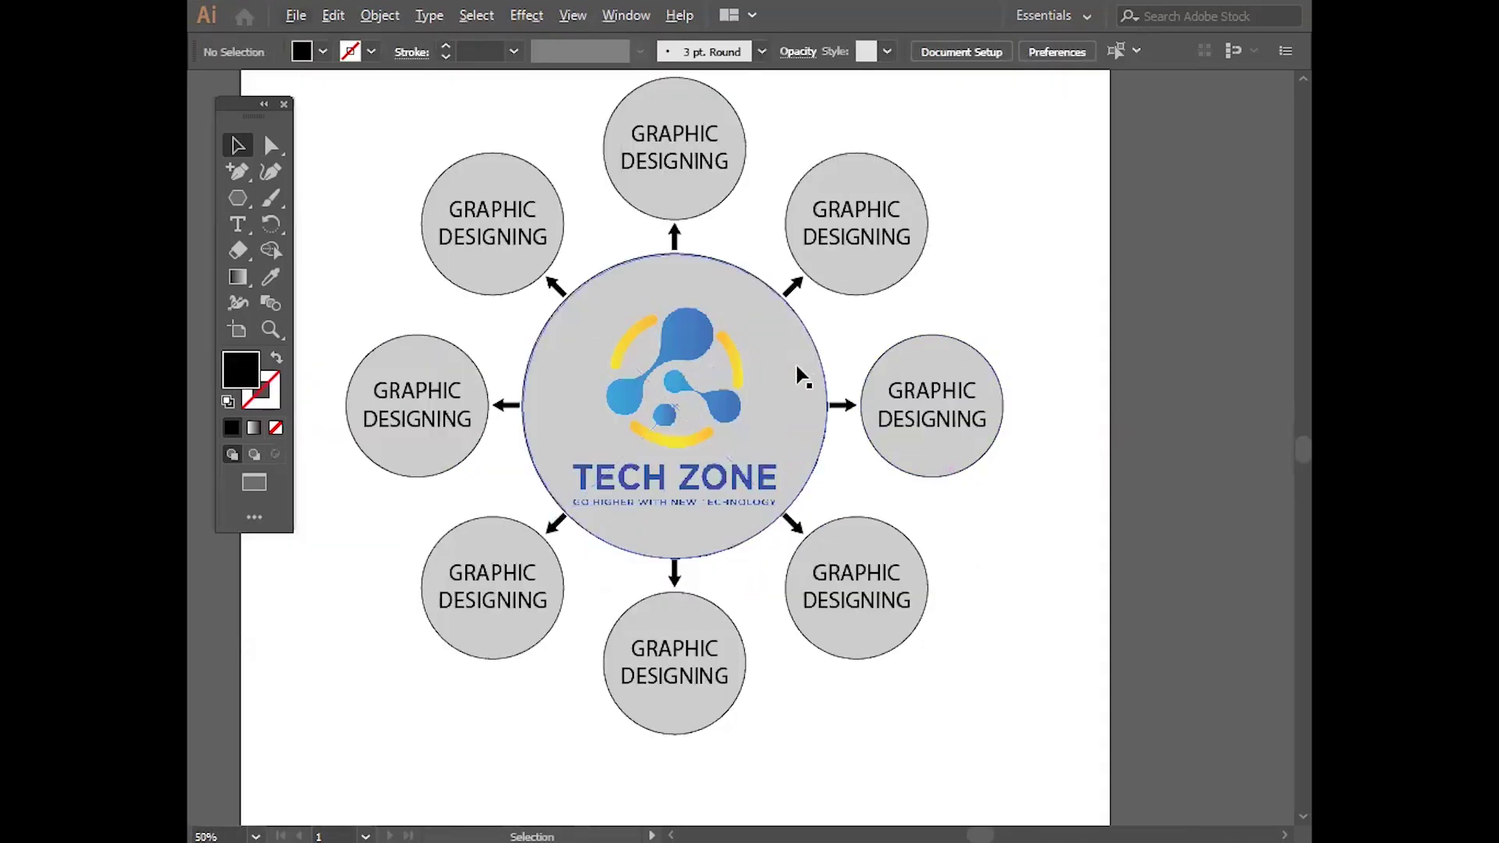
pyautogui.click(803, 355)
pyautogui.keyDown('shift'); pyautogui.click(676, 322); pyautogui.keyUp('shift')
pyautogui.moveTo(674, 253); pyautogui.dragTo(676, 264)
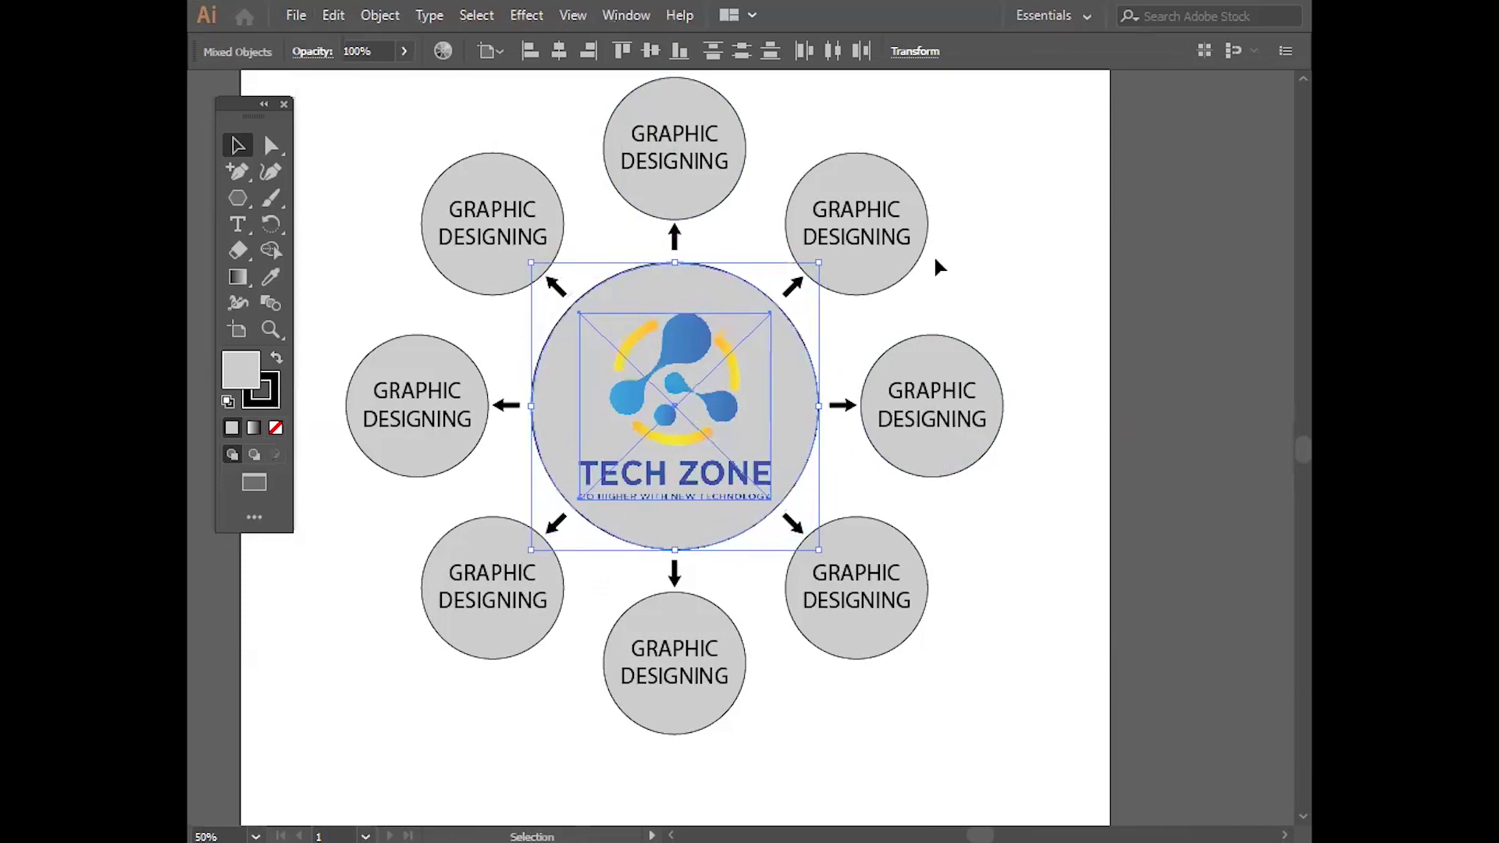
pyautogui.click(965, 260)
pyautogui.scroll(-4, 999, 336)
pyautogui.scroll(2, 984, 339)
pyautogui.scroll(1, 967, 345)
pyautogui.click(665, 247)
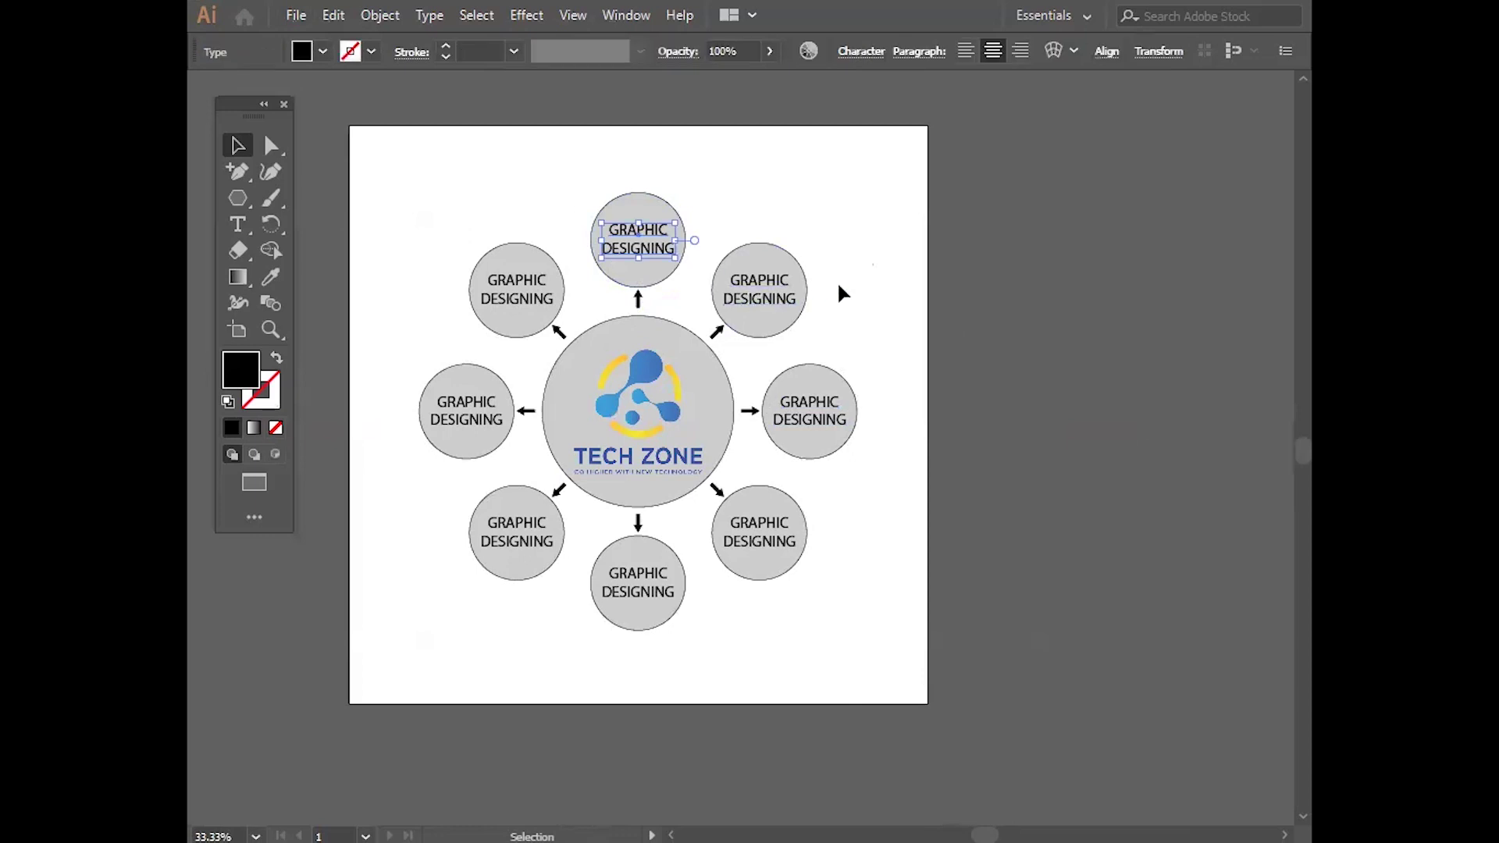
# Step: Retype the upper-right circle's label as VIDEO EDITING split over two lines
pyautogui.press('t')
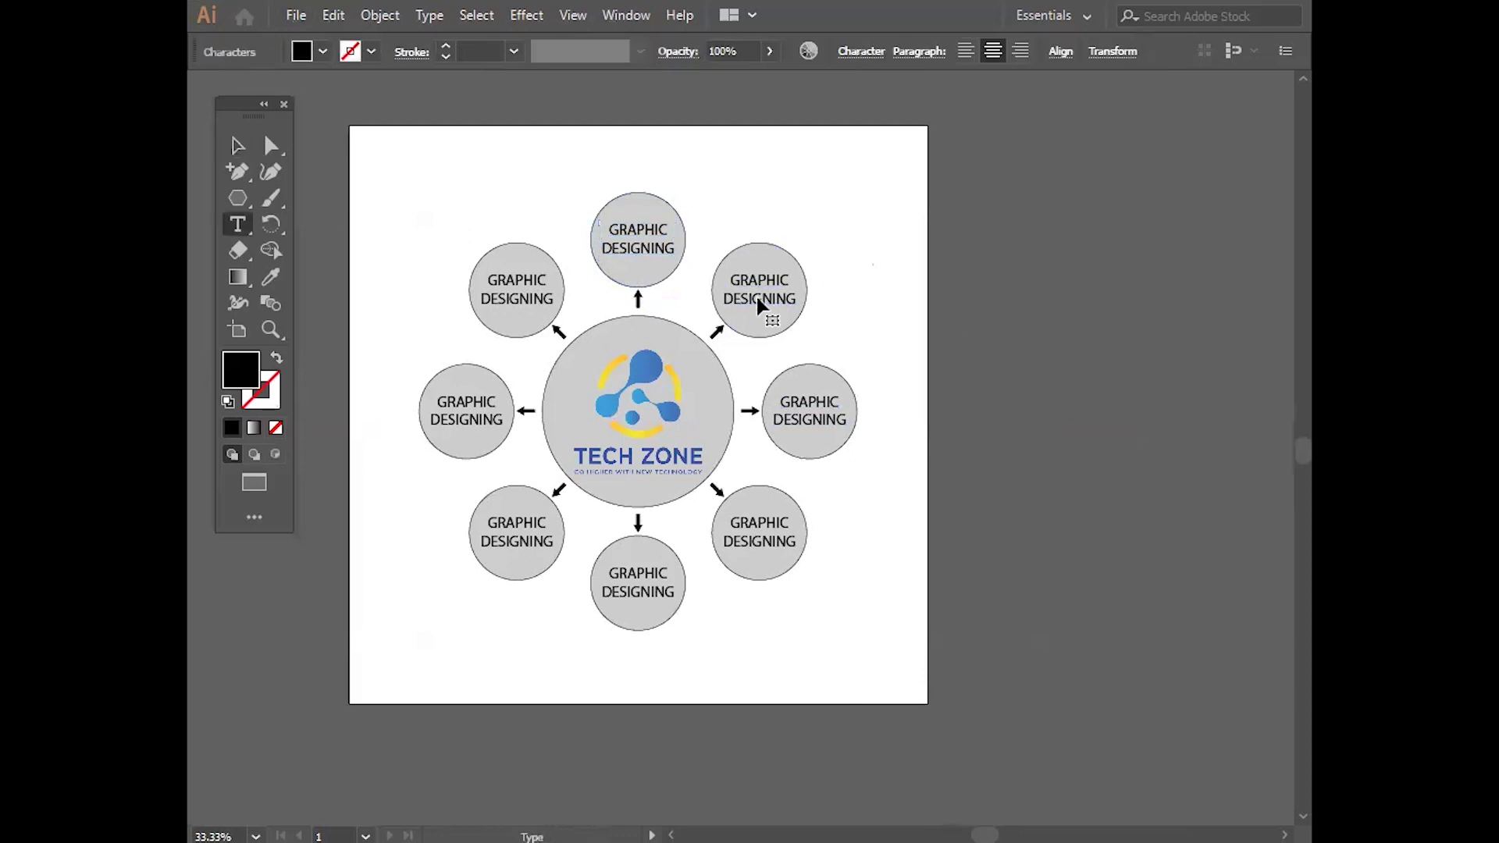
pyautogui.hotkey('ctrl', 'a')
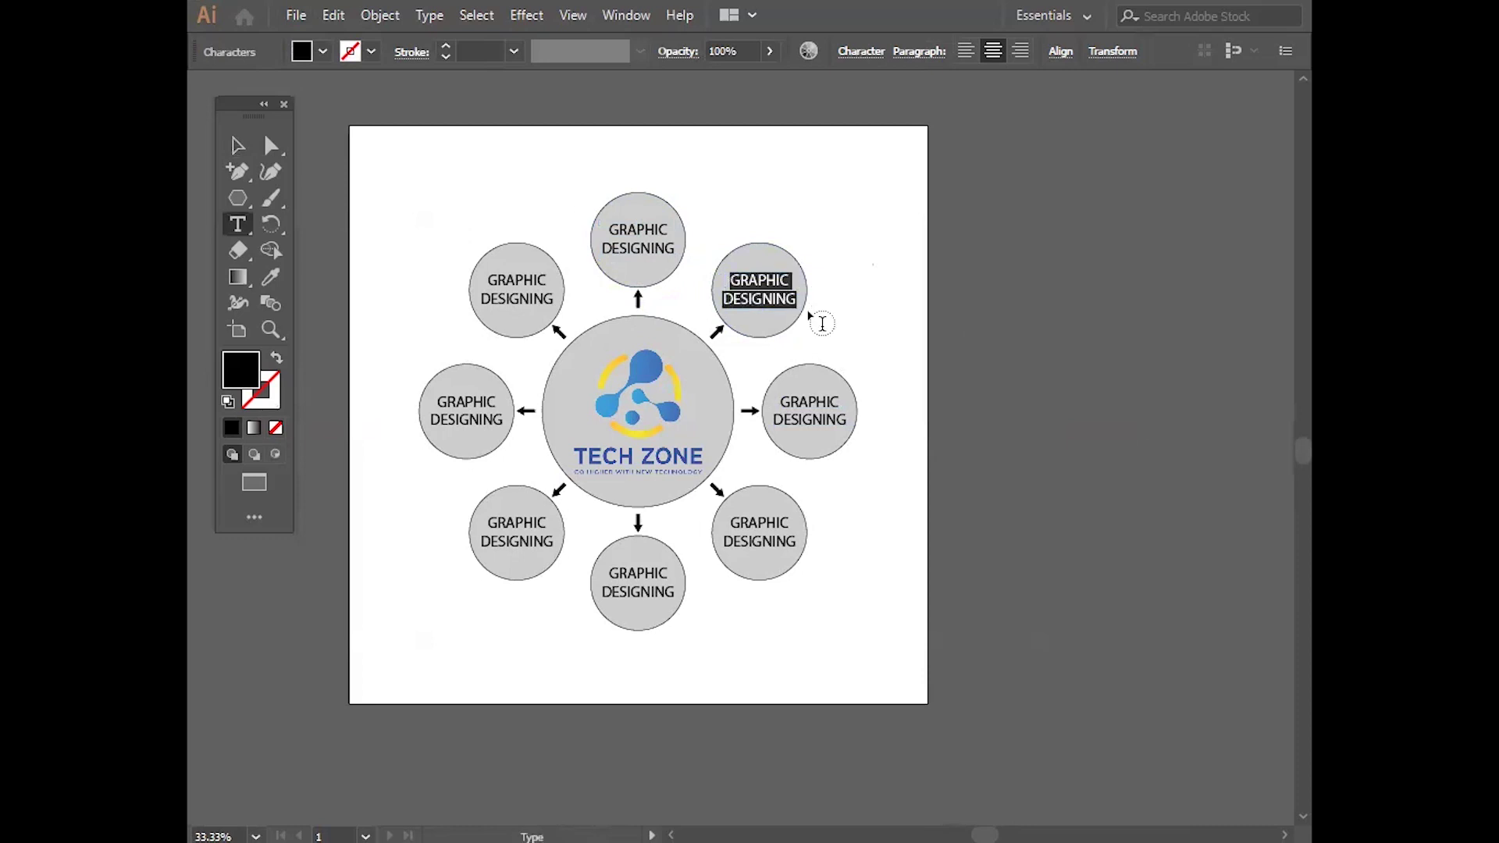
pyautogui.write('VEDIO')
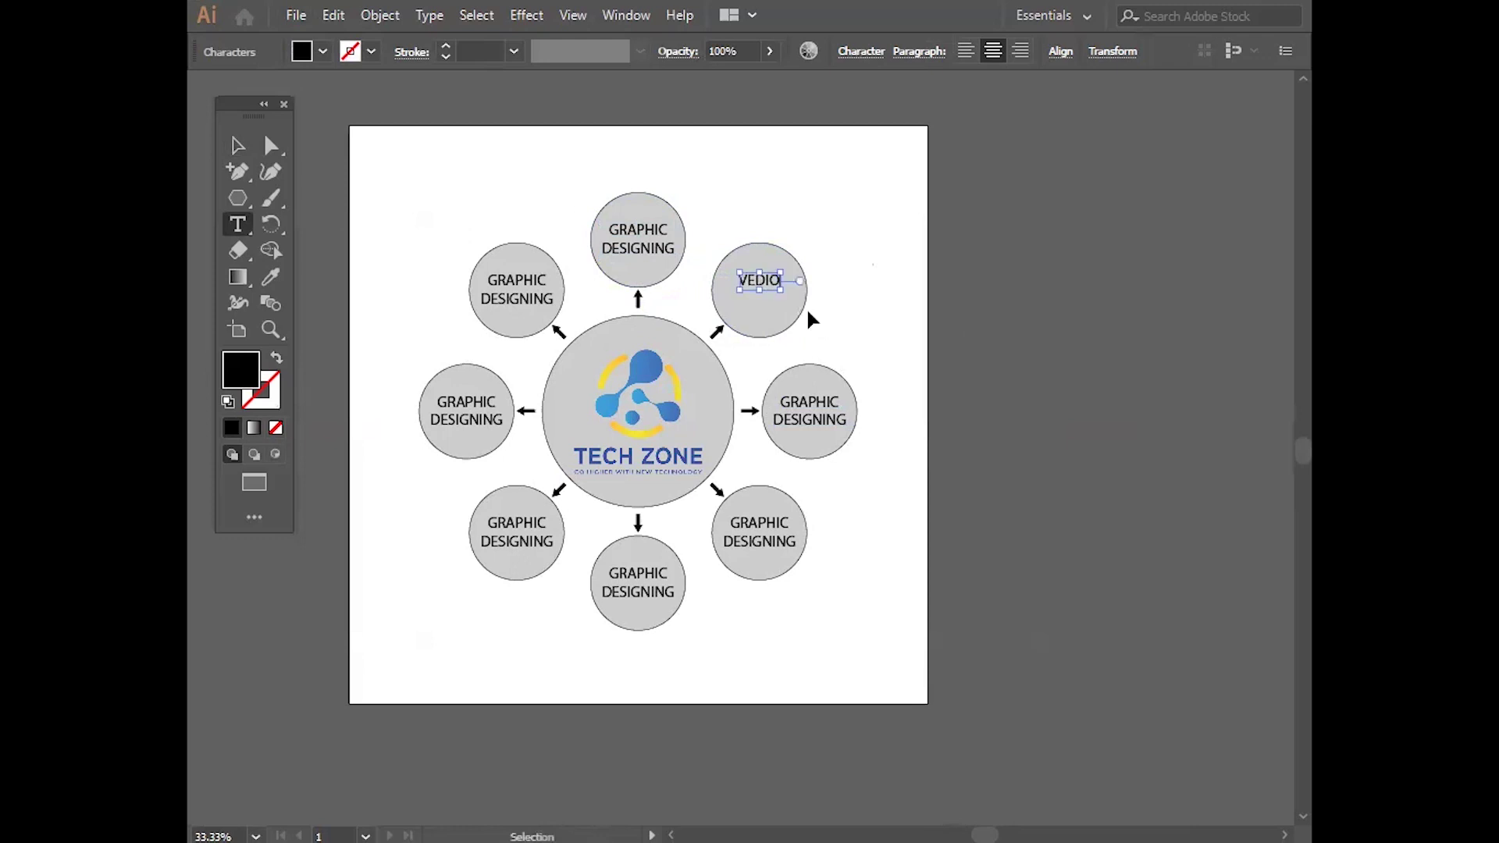
pyautogui.press('Return')
pyautogui.write('V')
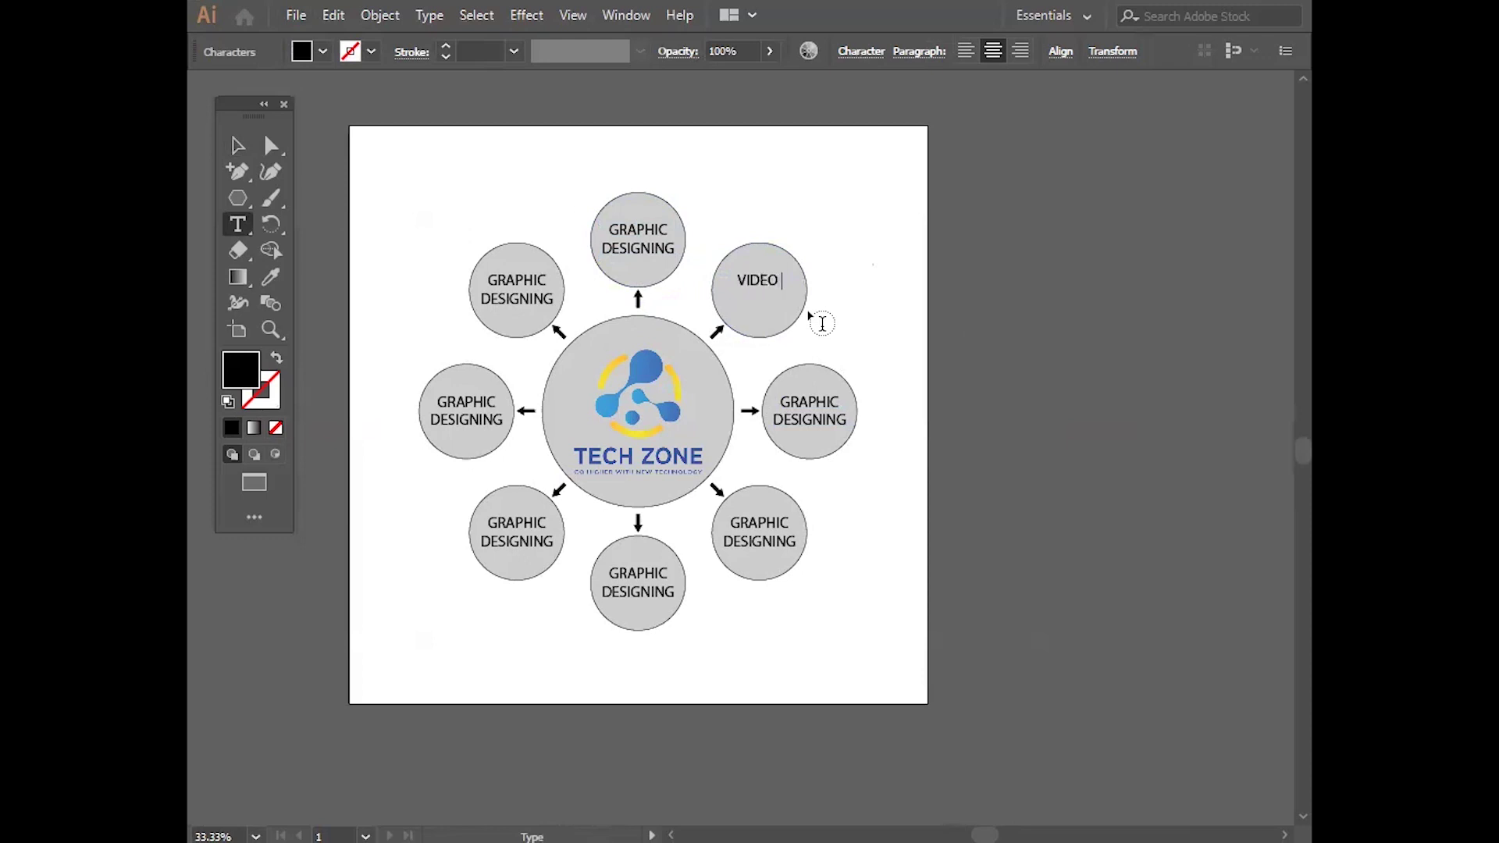
pyautogui.write('DITING')
pyautogui.press('Escape')
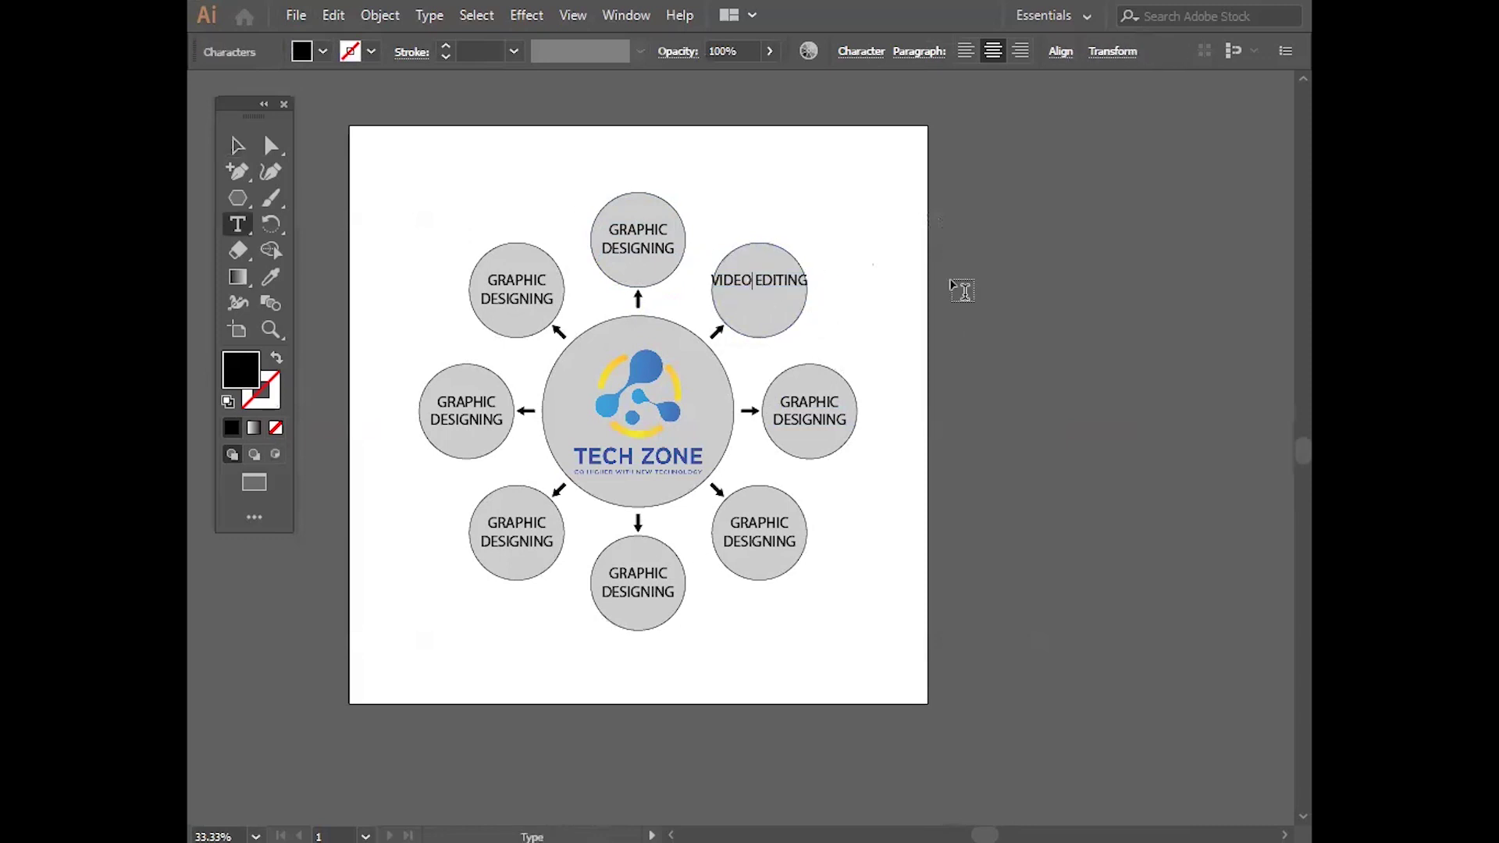
pyautogui.press('Return')
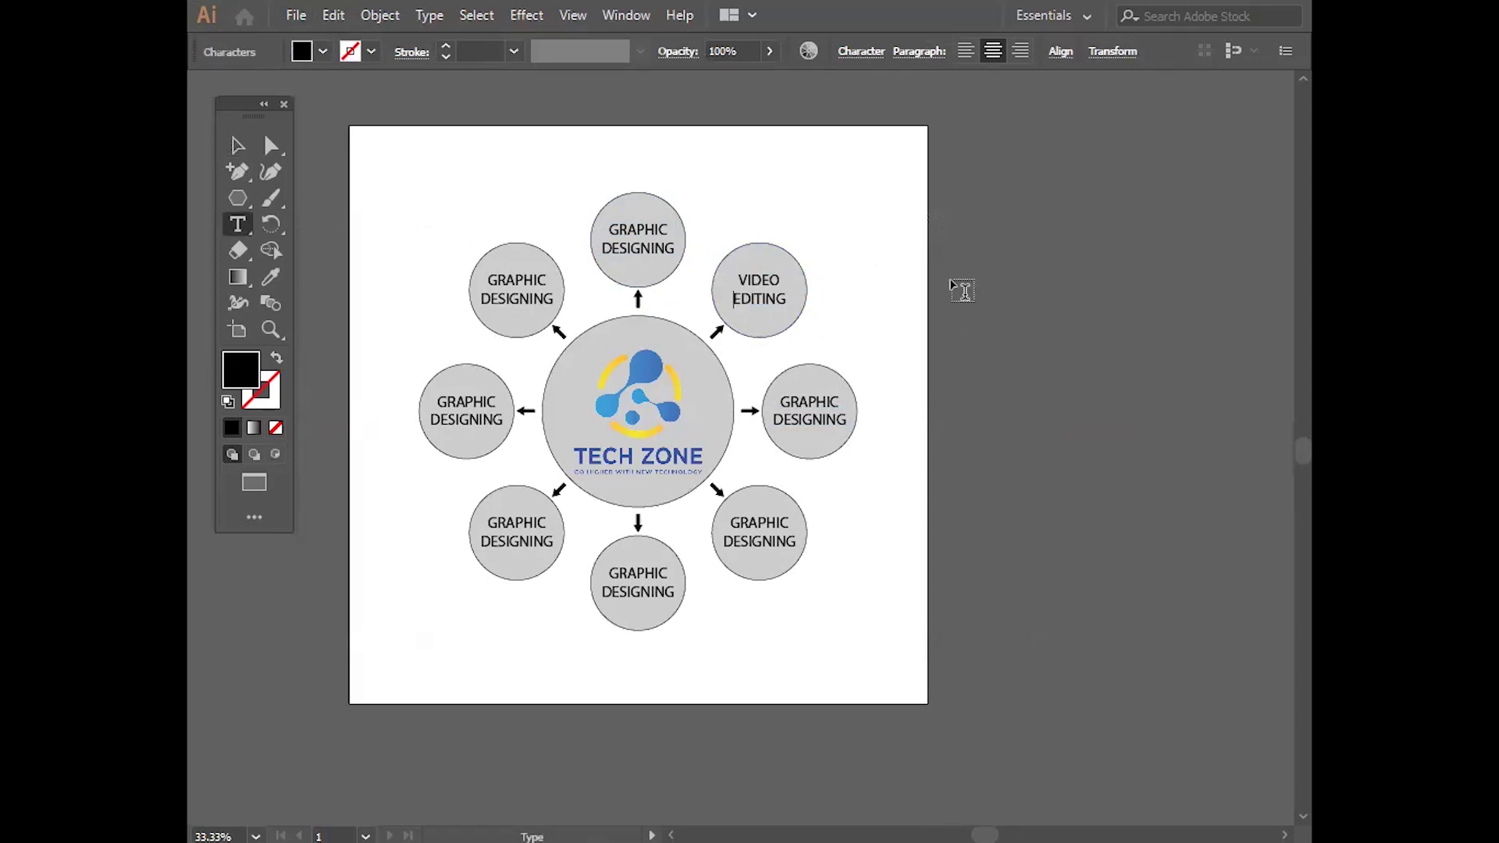
pyautogui.press('Escape')
# Step: Change the right circle's label to ASP.NET
pyautogui.doubleClick(832, 428)
pyautogui.write('ASP')
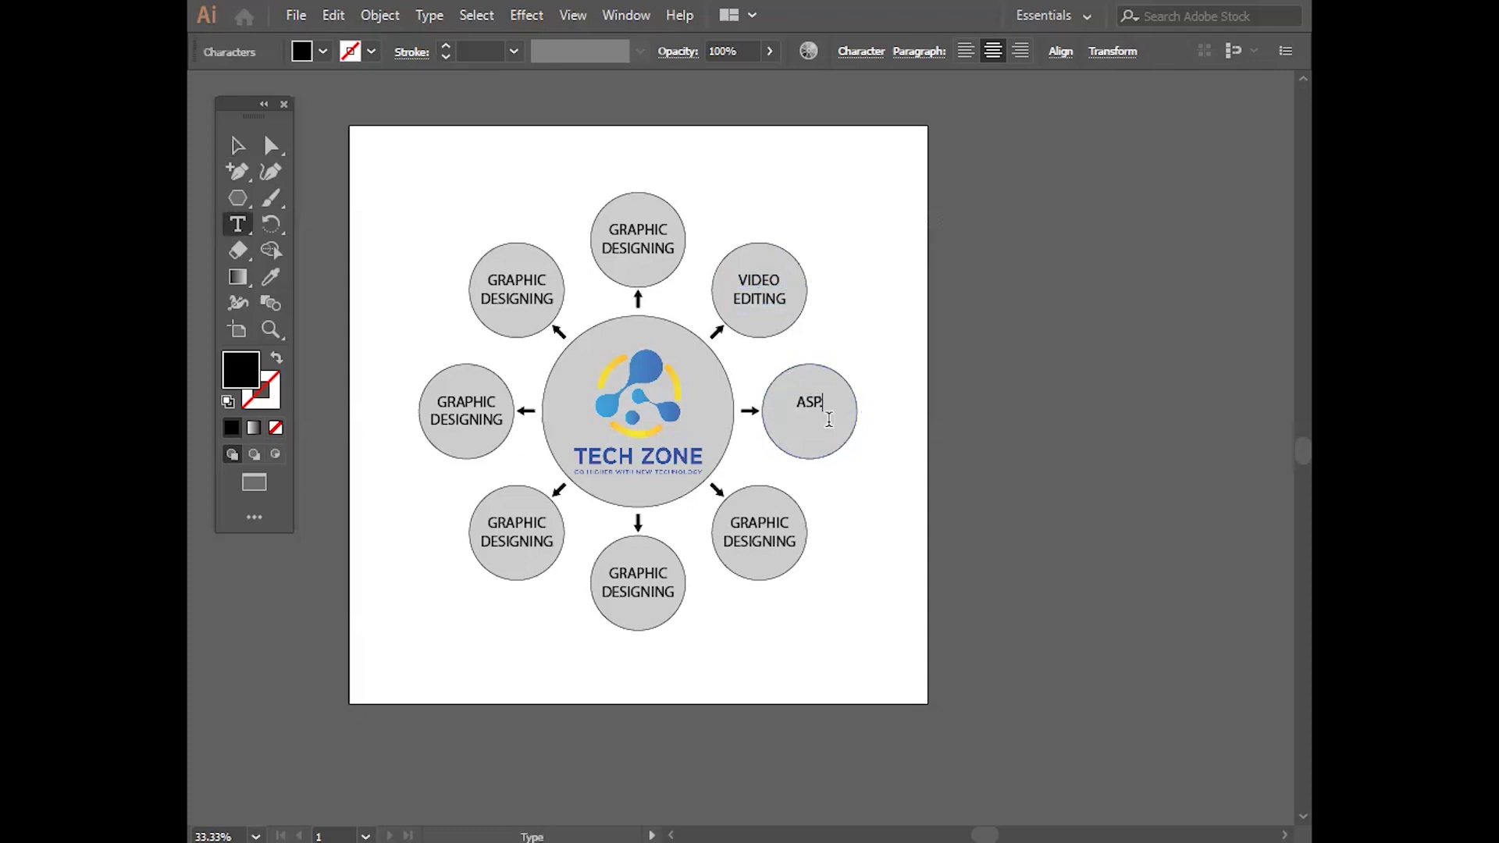
pyautogui.write('.NET')
pyautogui.press('Escape')
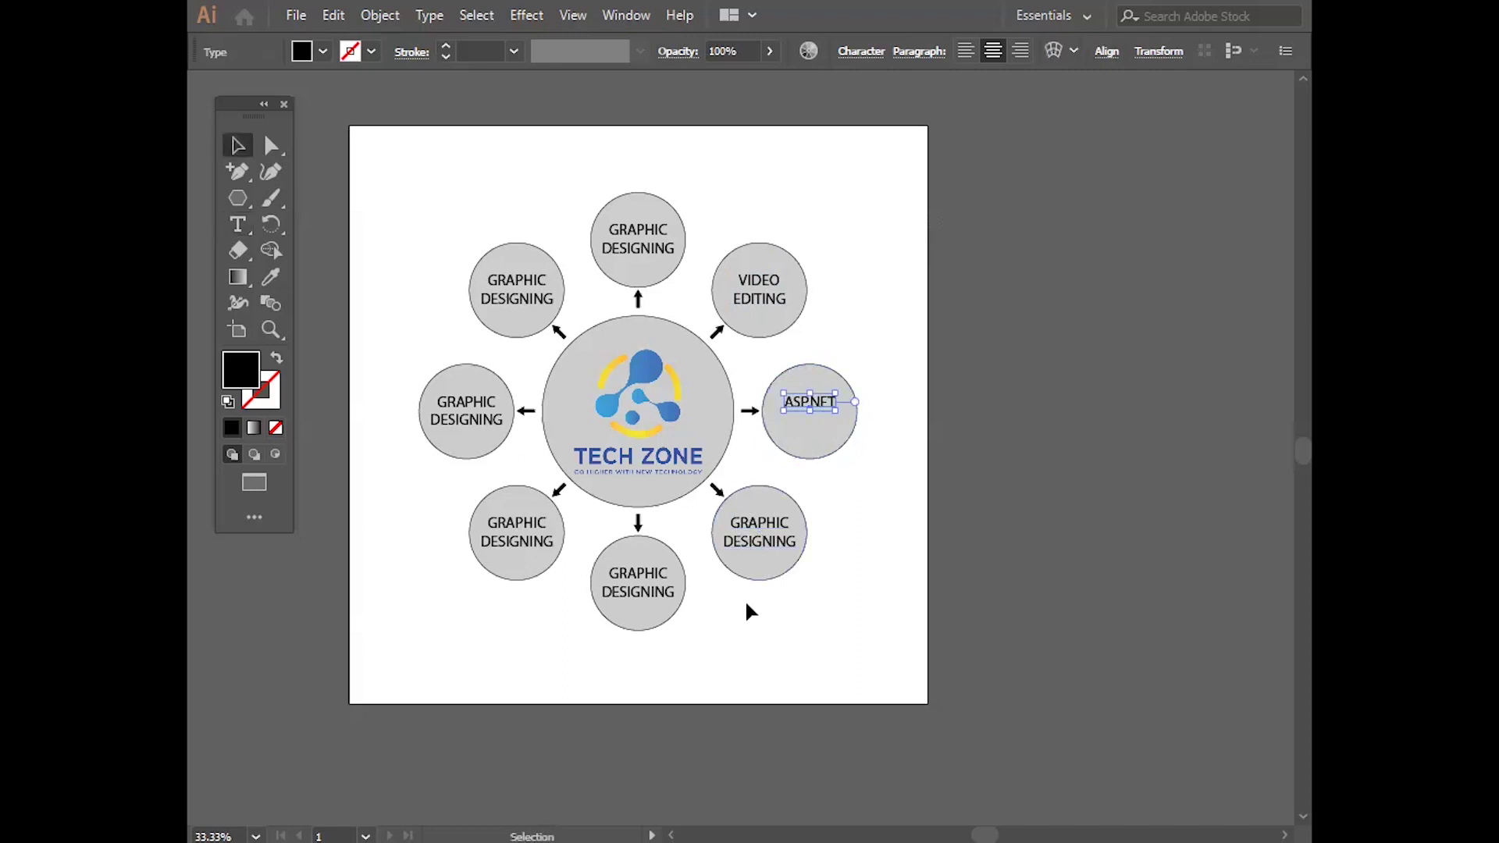
pyautogui.doubleClick(772, 544)
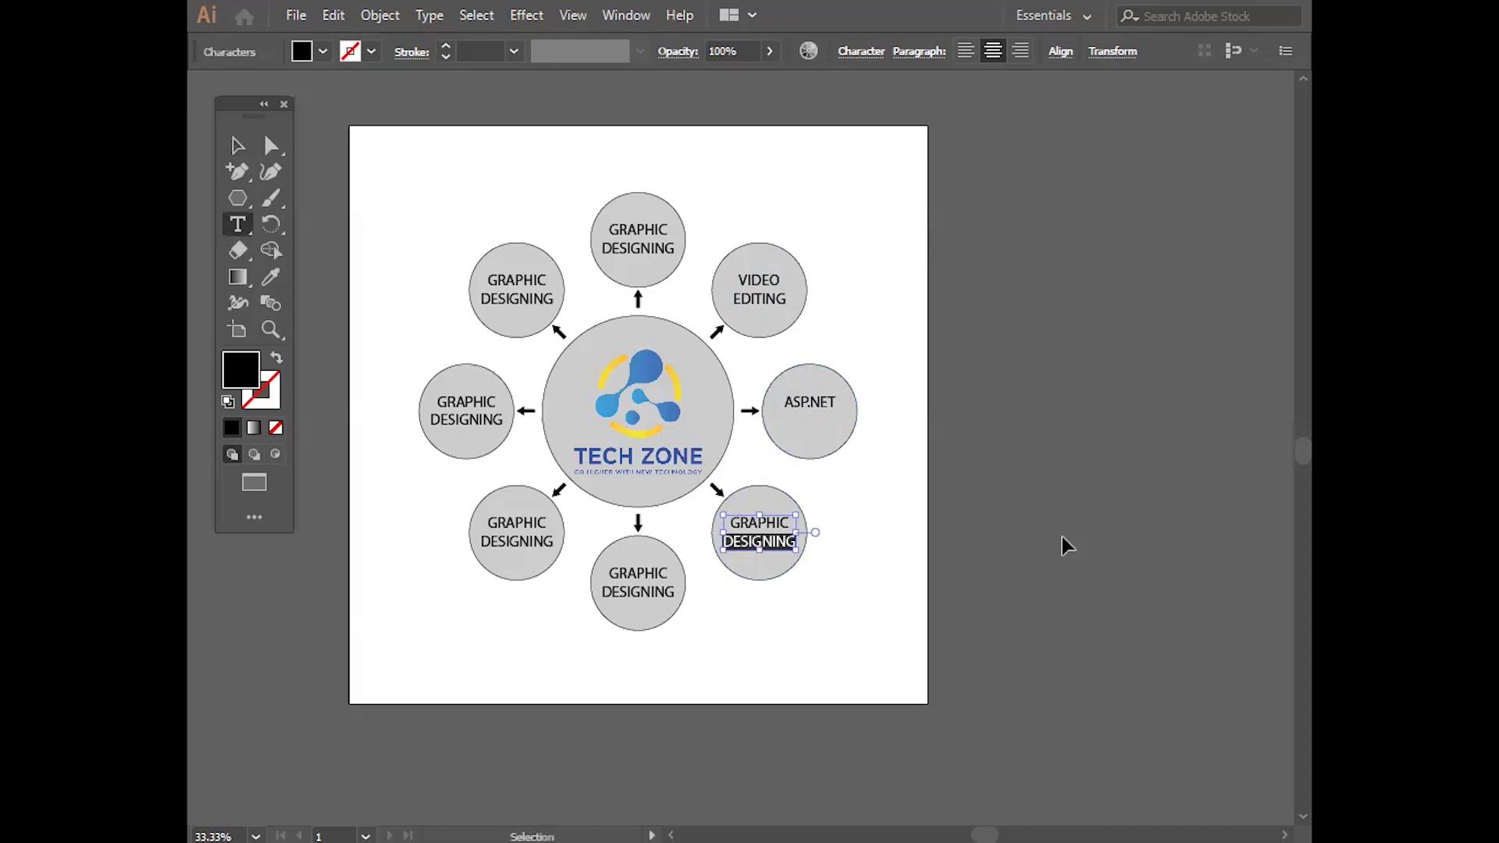
# Step: Change the GRAPHIC DESIGNING label to WEB DESIGNING
pyautogui.press('Left')
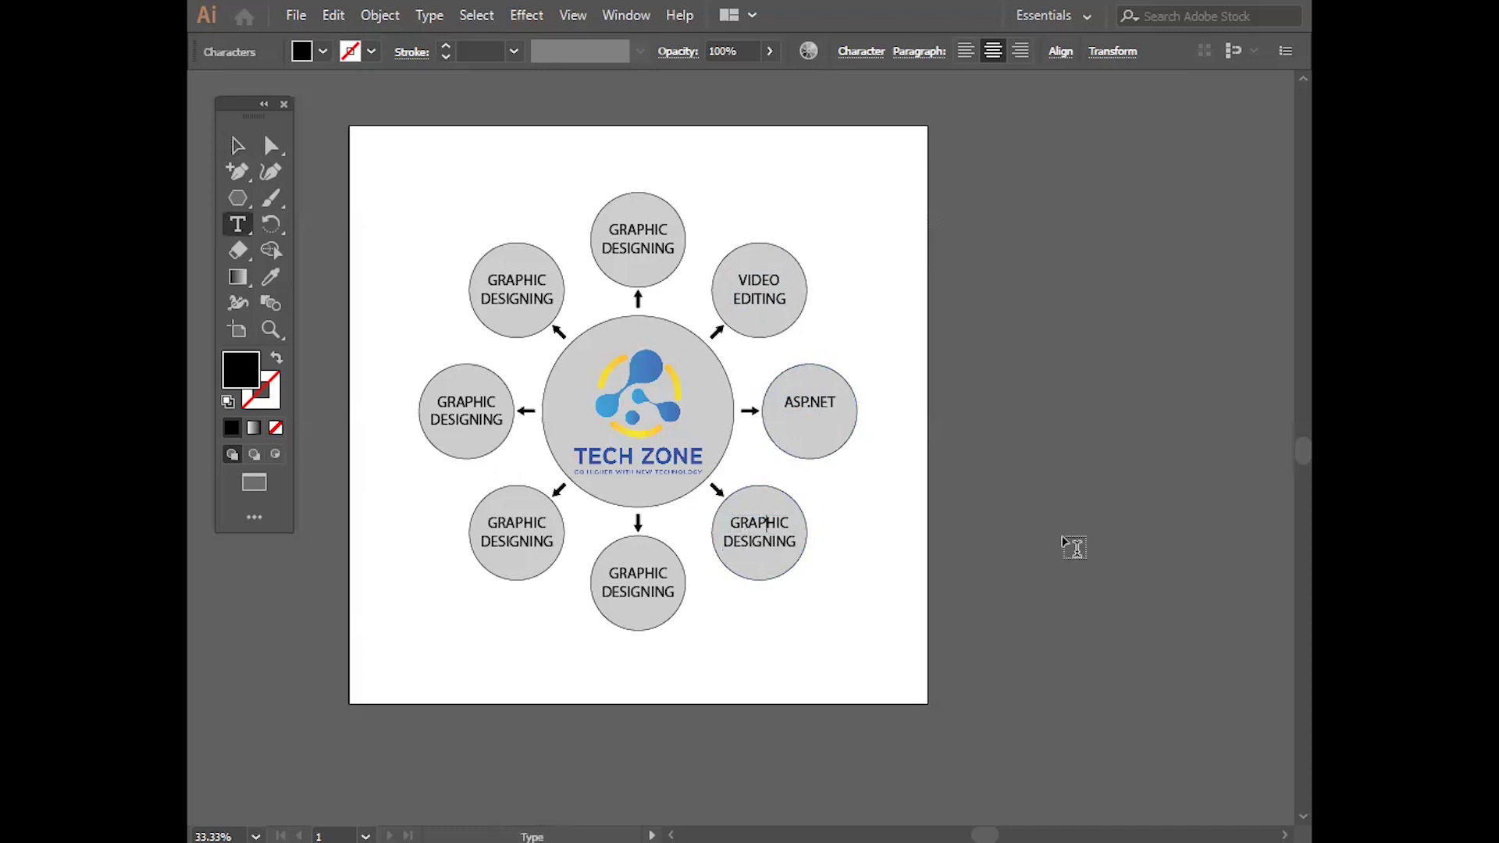
pyautogui.hotkey('shift', 'Right')
pyautogui.hotkey('shift', 'Right')
pyautogui.hotkey('shift', 'Home')
pyautogui.write('WEB')
pyautogui.press('Escape')
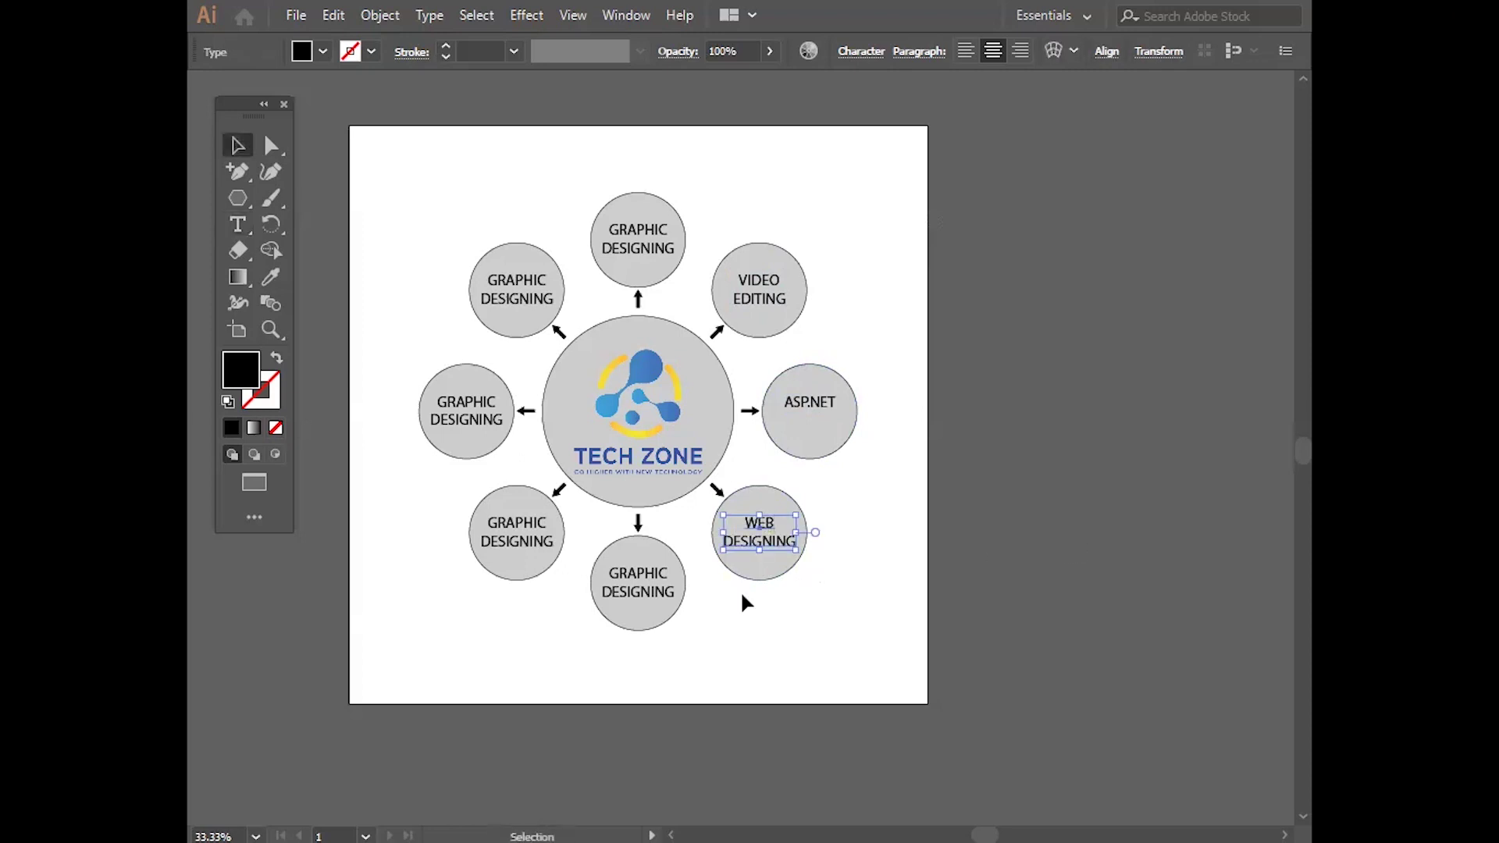
# Step: Relabel the bottom circle PHP/MYSQL
pyautogui.press('t')
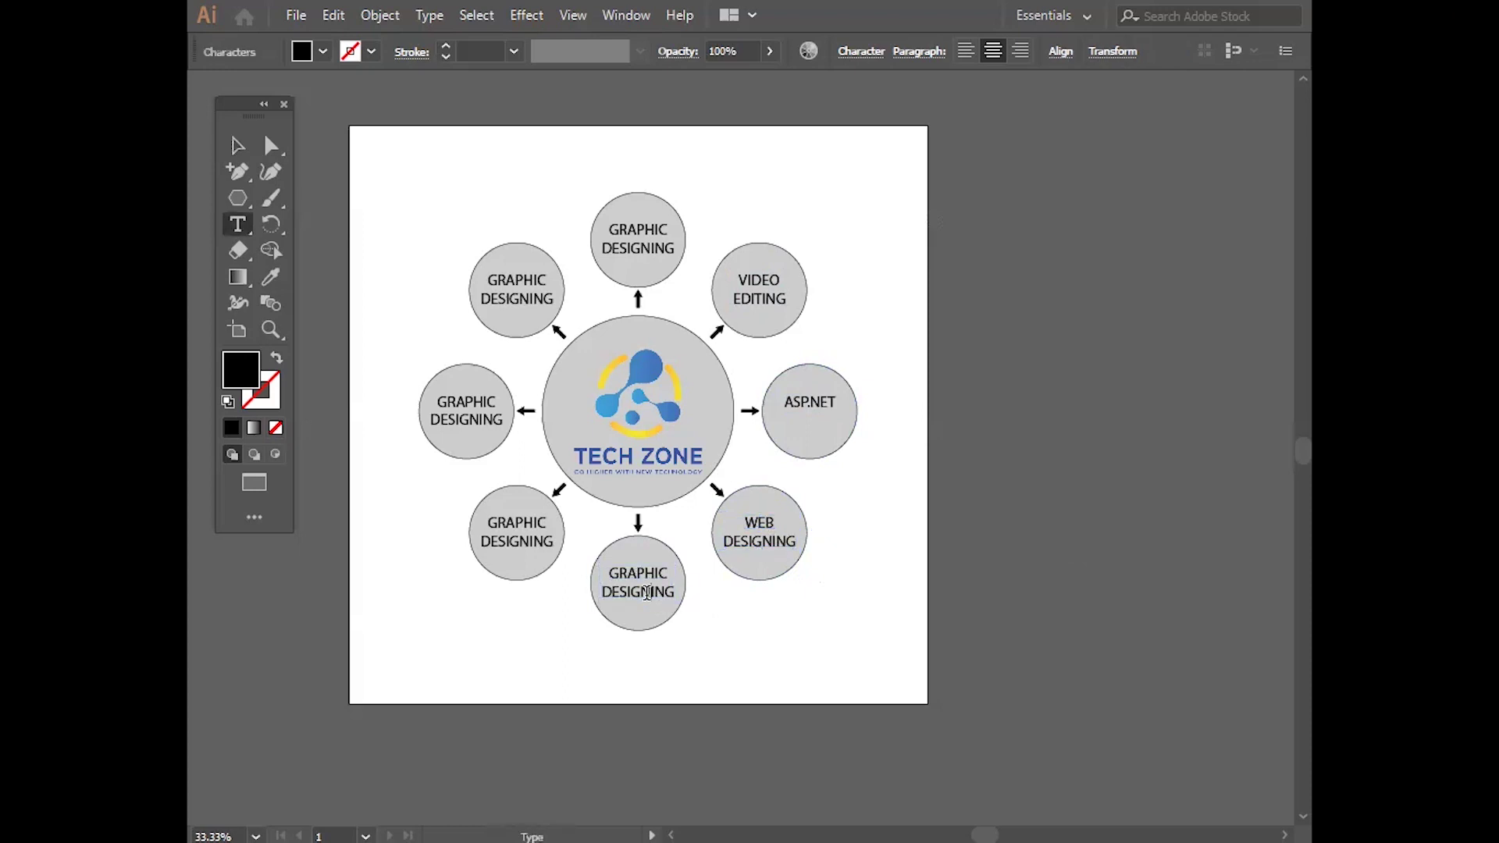
pyautogui.click(648, 593)
pyautogui.write('HPH')
pyautogui.press('ctrl')
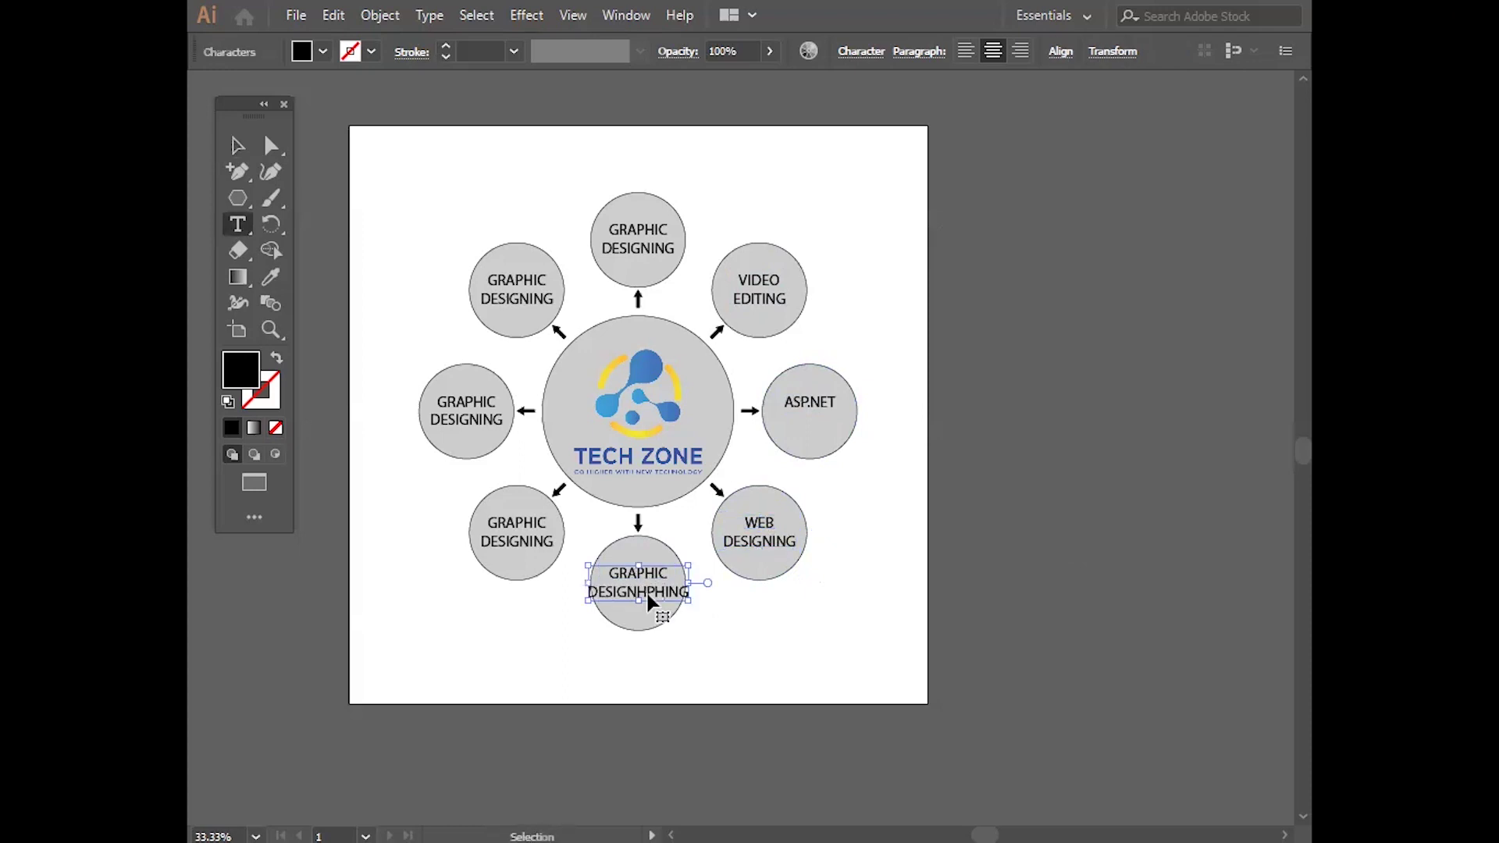
pyautogui.press('ctrl')
pyautogui.hotkey('ctrl', 'a')
pyautogui.press('BackSpace')
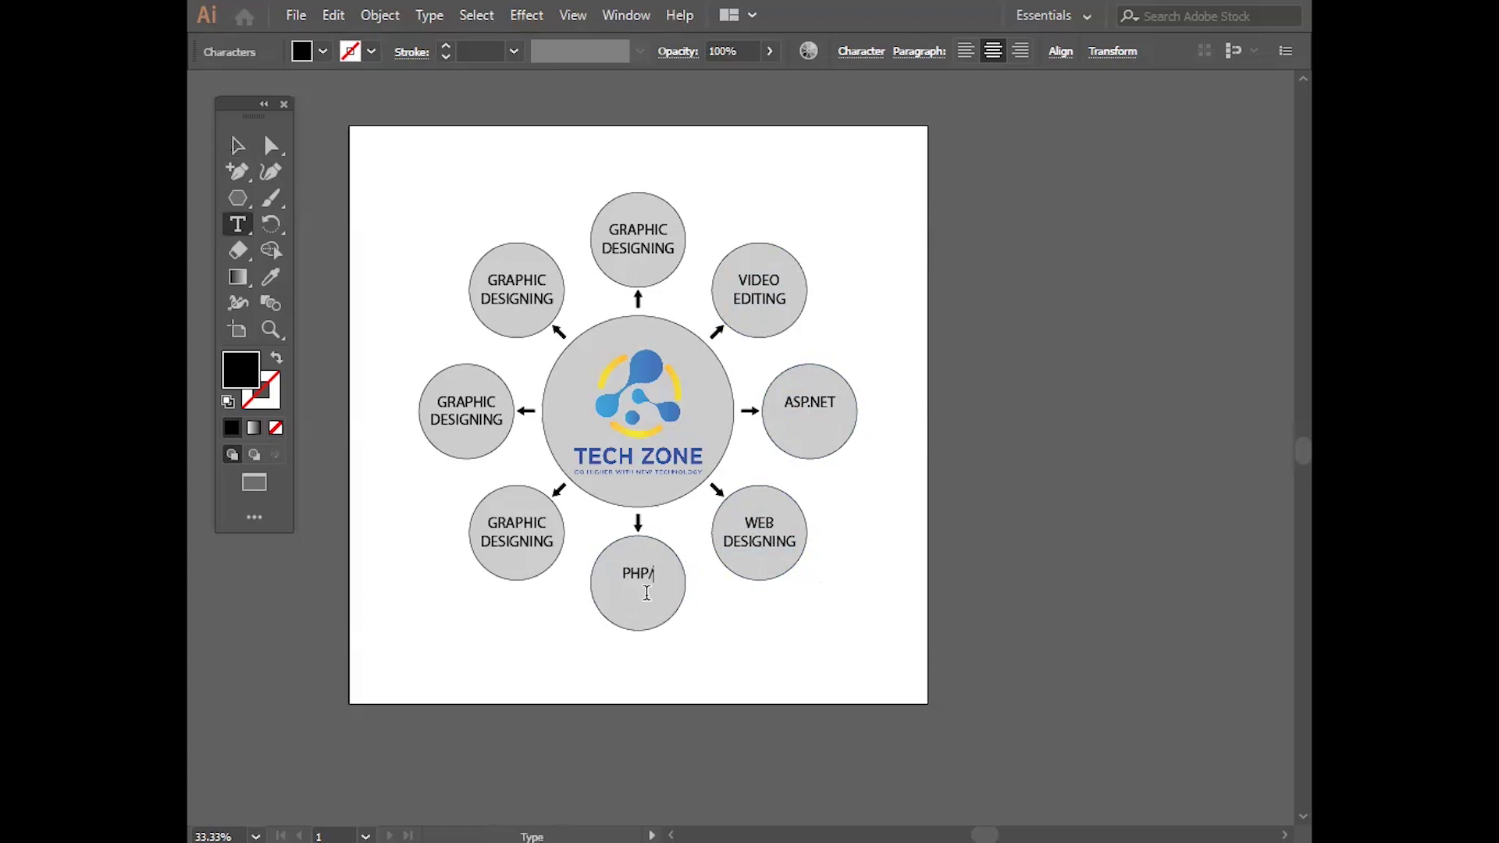
pyautogui.write('MYSQL')
pyautogui.press('Escape')
# Step: Relabel the lower-left circle FULL STACT DEVELOPER and the left circle DIGITAL MARKETING
pyautogui.tripleClick(540, 535)
pyautogui.write('FU')
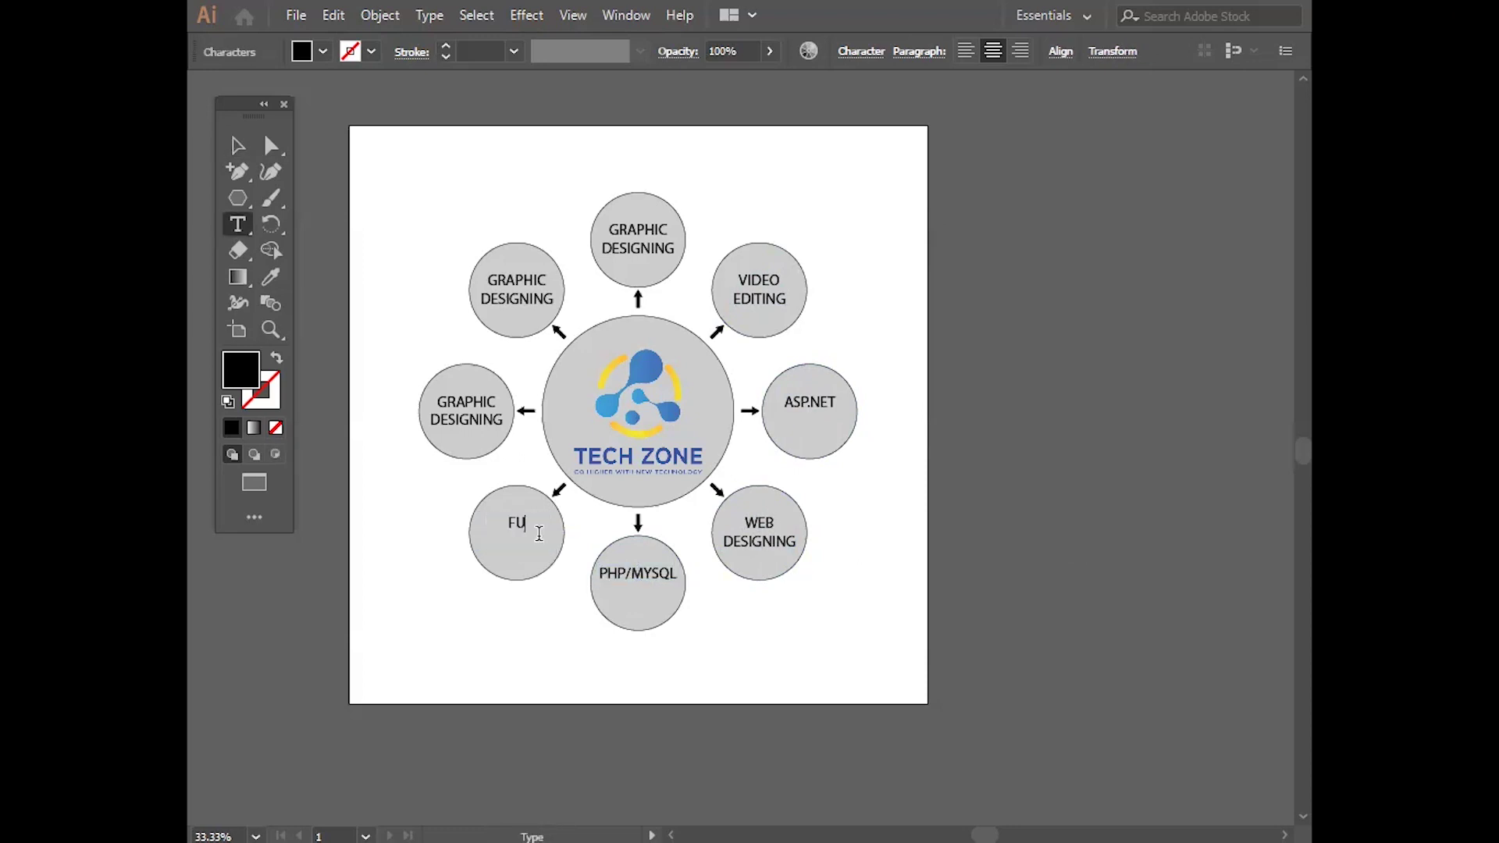
pyautogui.write('LL STACT D')
pyautogui.write('EVELOPER')
pyautogui.press('Escape')
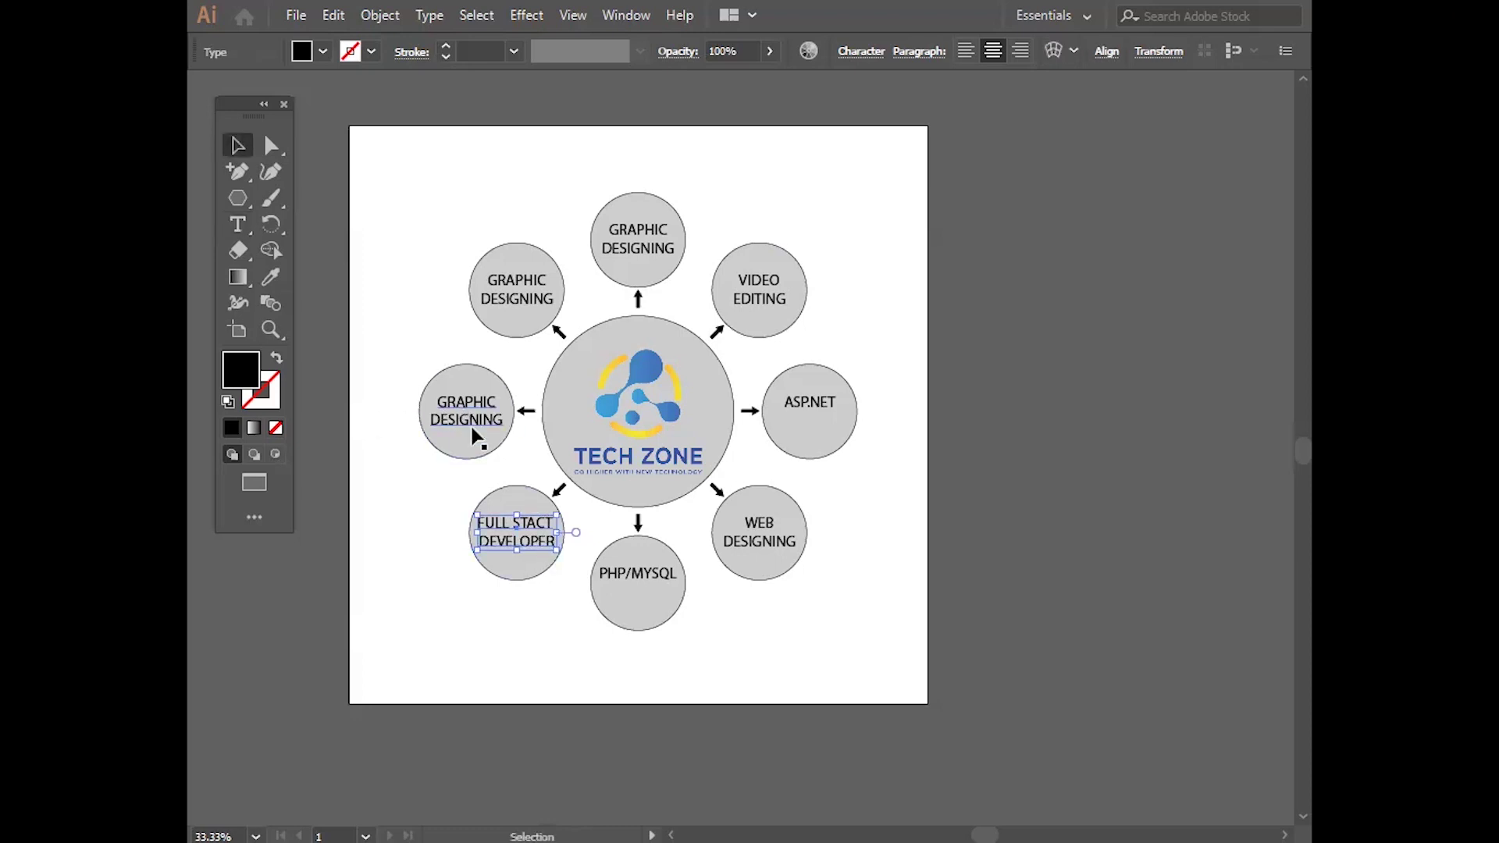
pyautogui.click(471, 424)
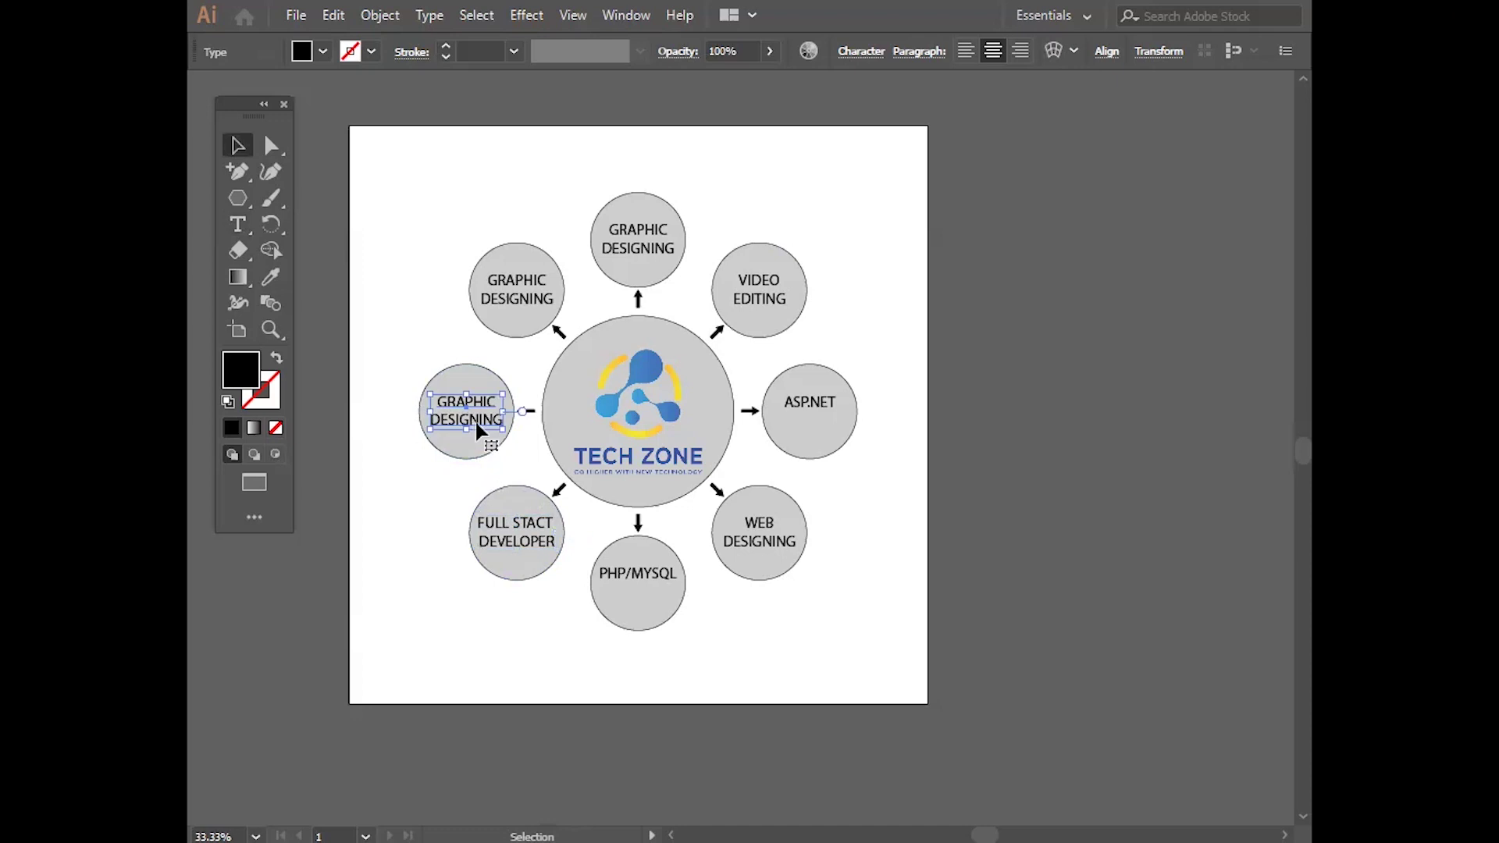
pyautogui.doubleClick(479, 428)
pyautogui.hotkey('ctrl', 'a')
pyautogui.write('DIGITAL')
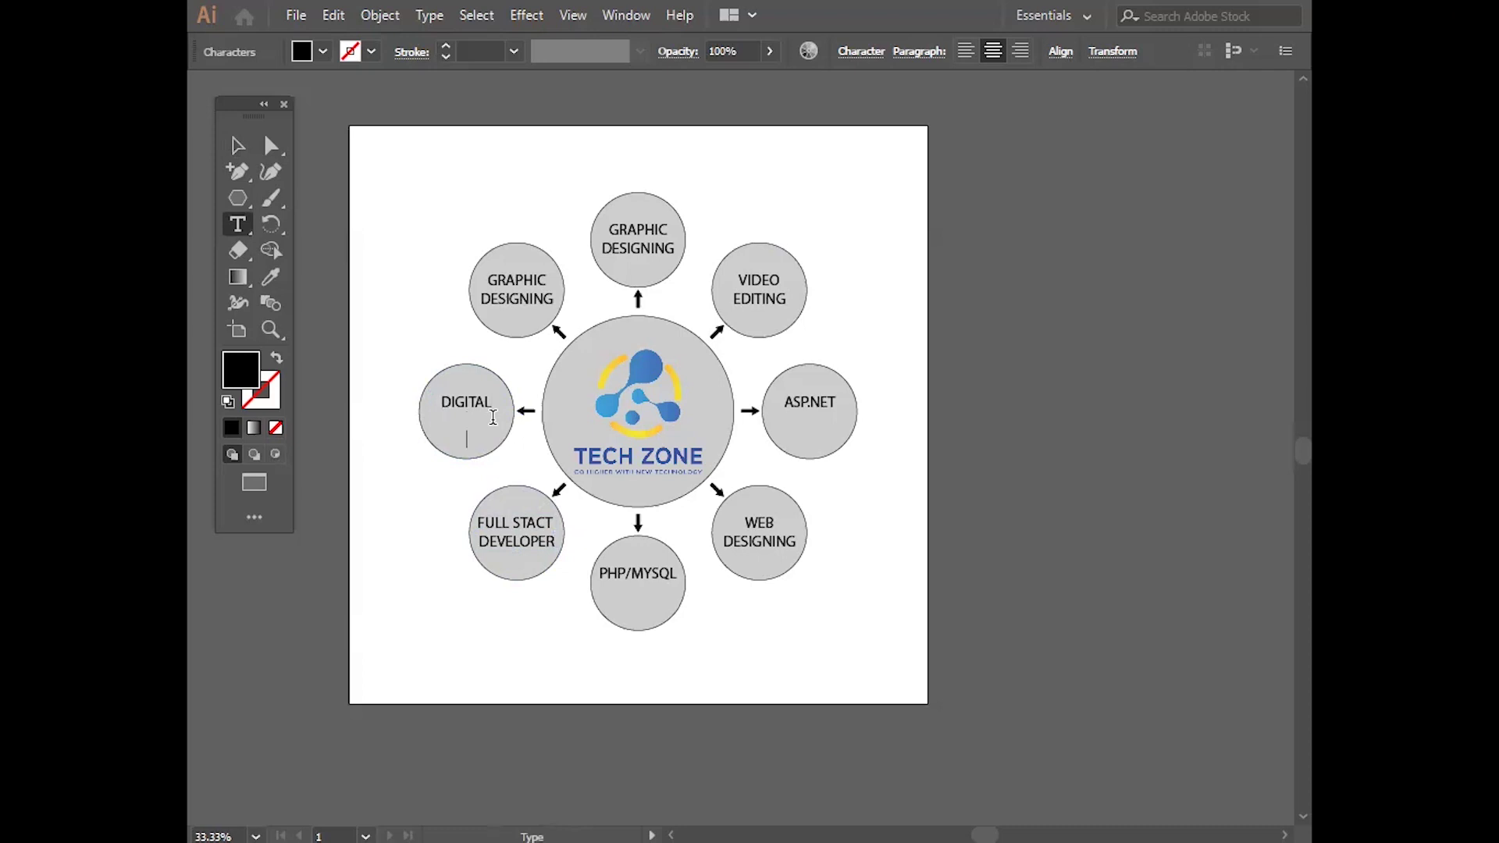
pyautogui.write(' MARKE')
pyautogui.write('TING')
pyautogui.press('Escape')
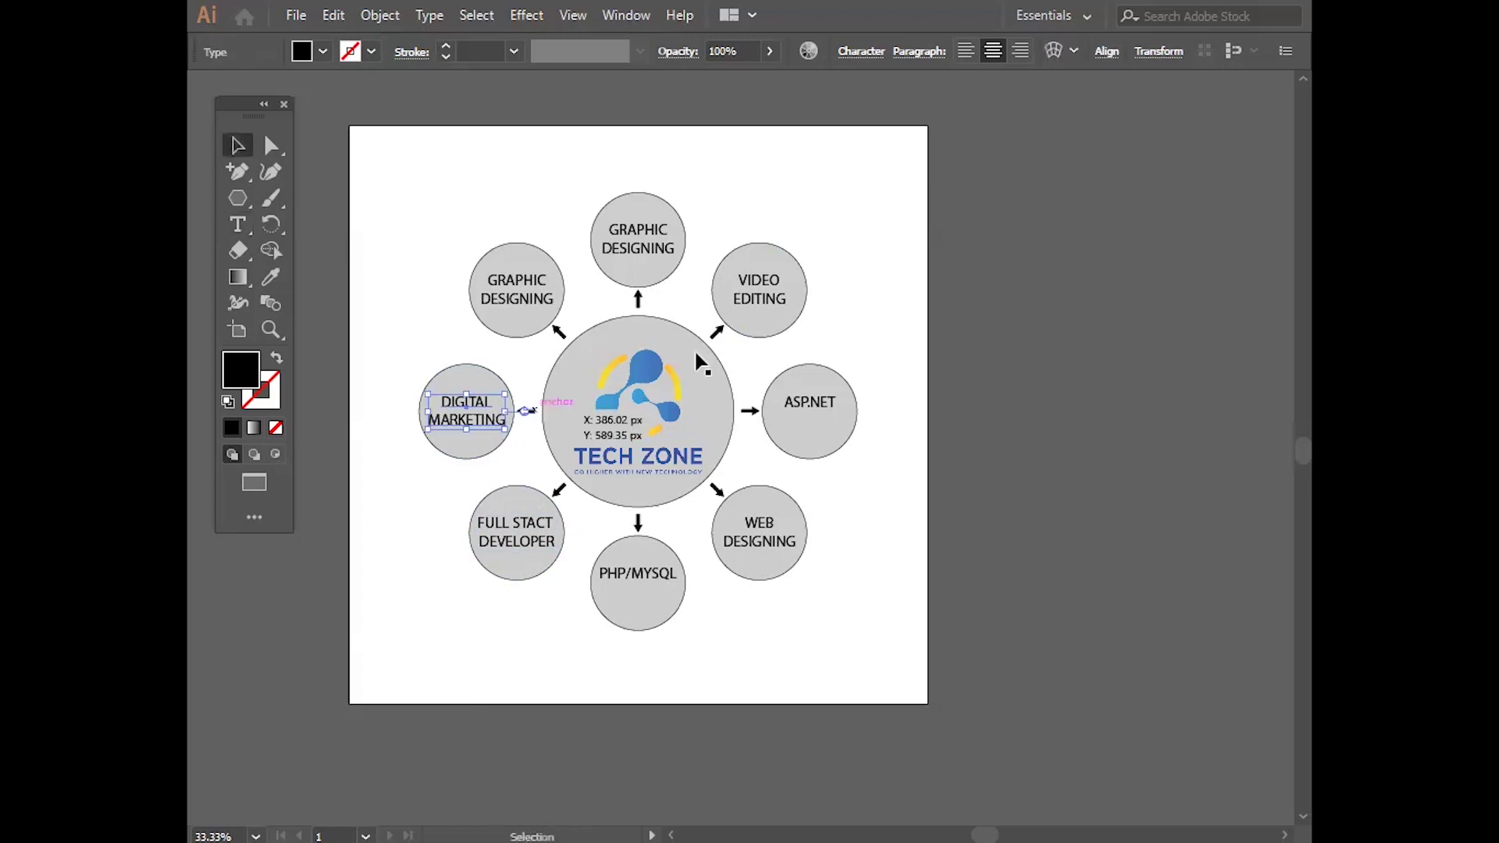
# Step: Relabel the upper-left circle VIRTUAL ASSISTANT, with ASSISTANT on a second line
pyautogui.doubleClick(523, 297)
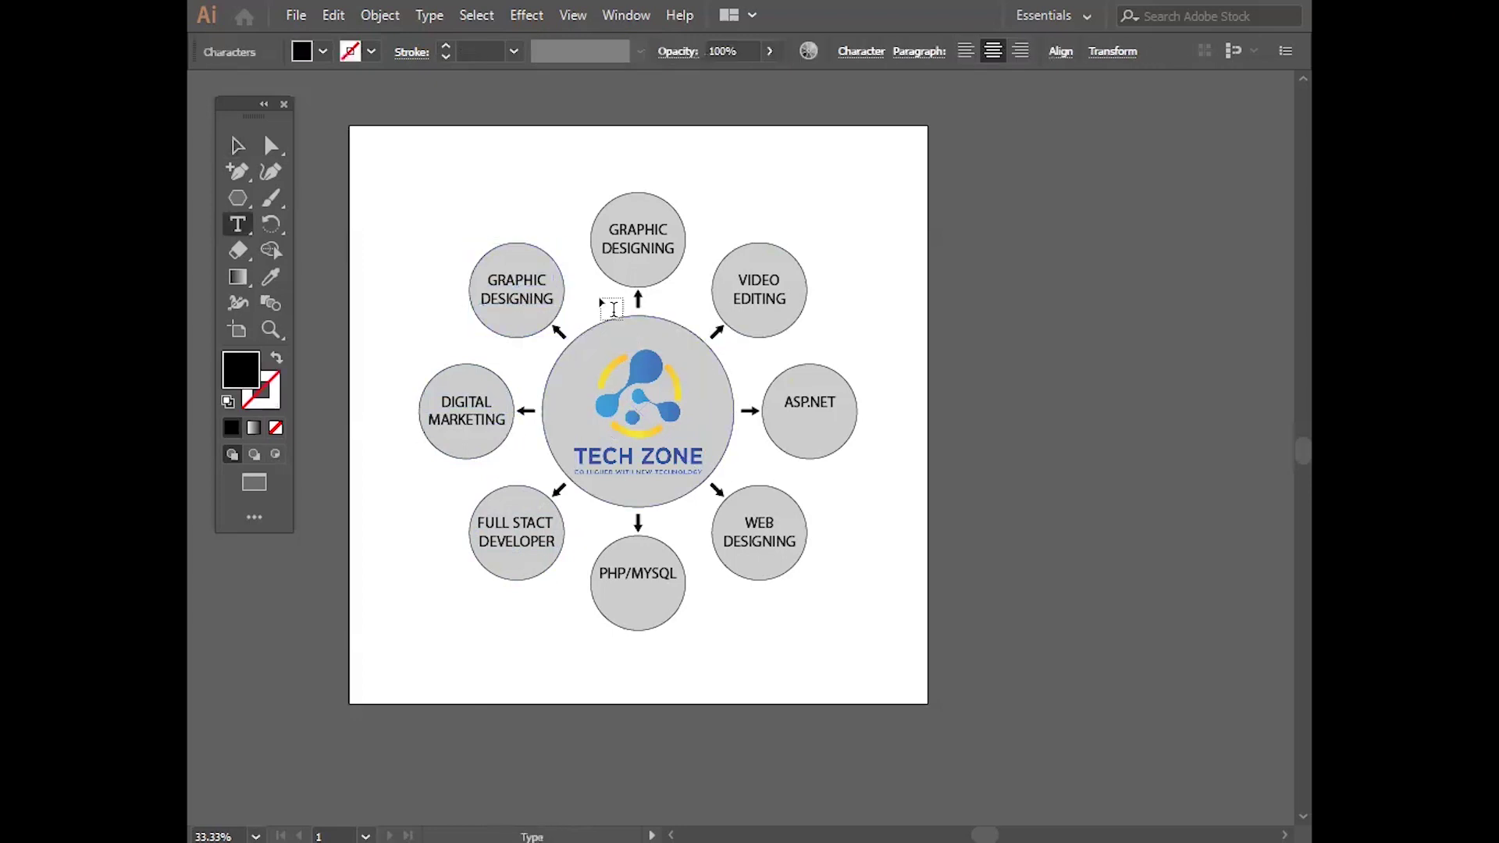
pyautogui.hotkey('ctrl', 'a')
pyautogui.write('VIR')
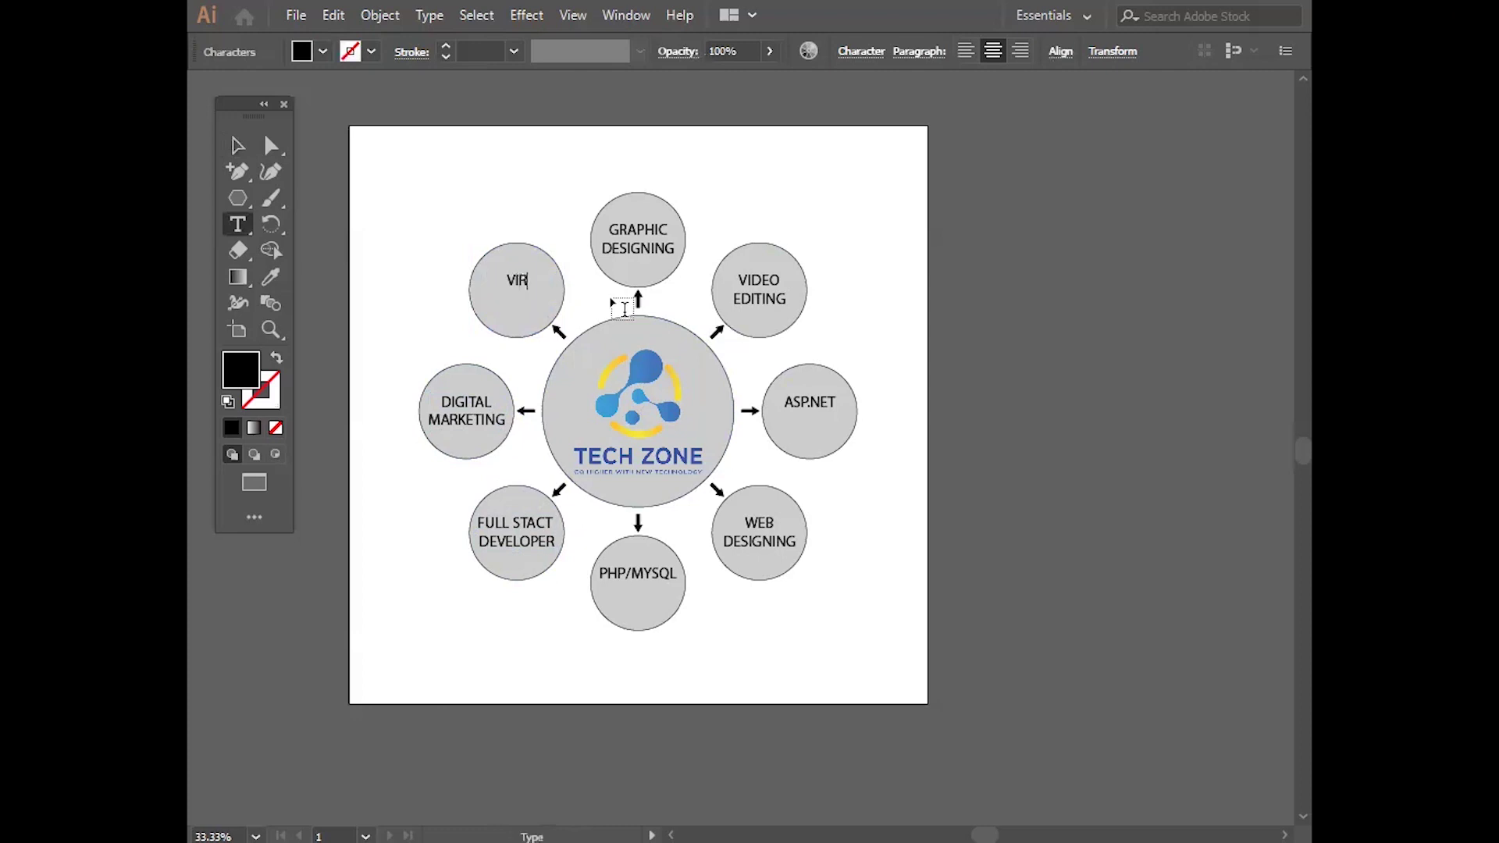
pyautogui.write('TUAL ')
pyautogui.write('ASSISTANT')
pyautogui.hotkey('ctrl', 'shift', 'Left')
pyautogui.press('Left')
pyautogui.press('Return')
pyautogui.press('Escape')
# Step: Move the ASP.NET label down so it is centred in its circle
pyautogui.click(774, 305)
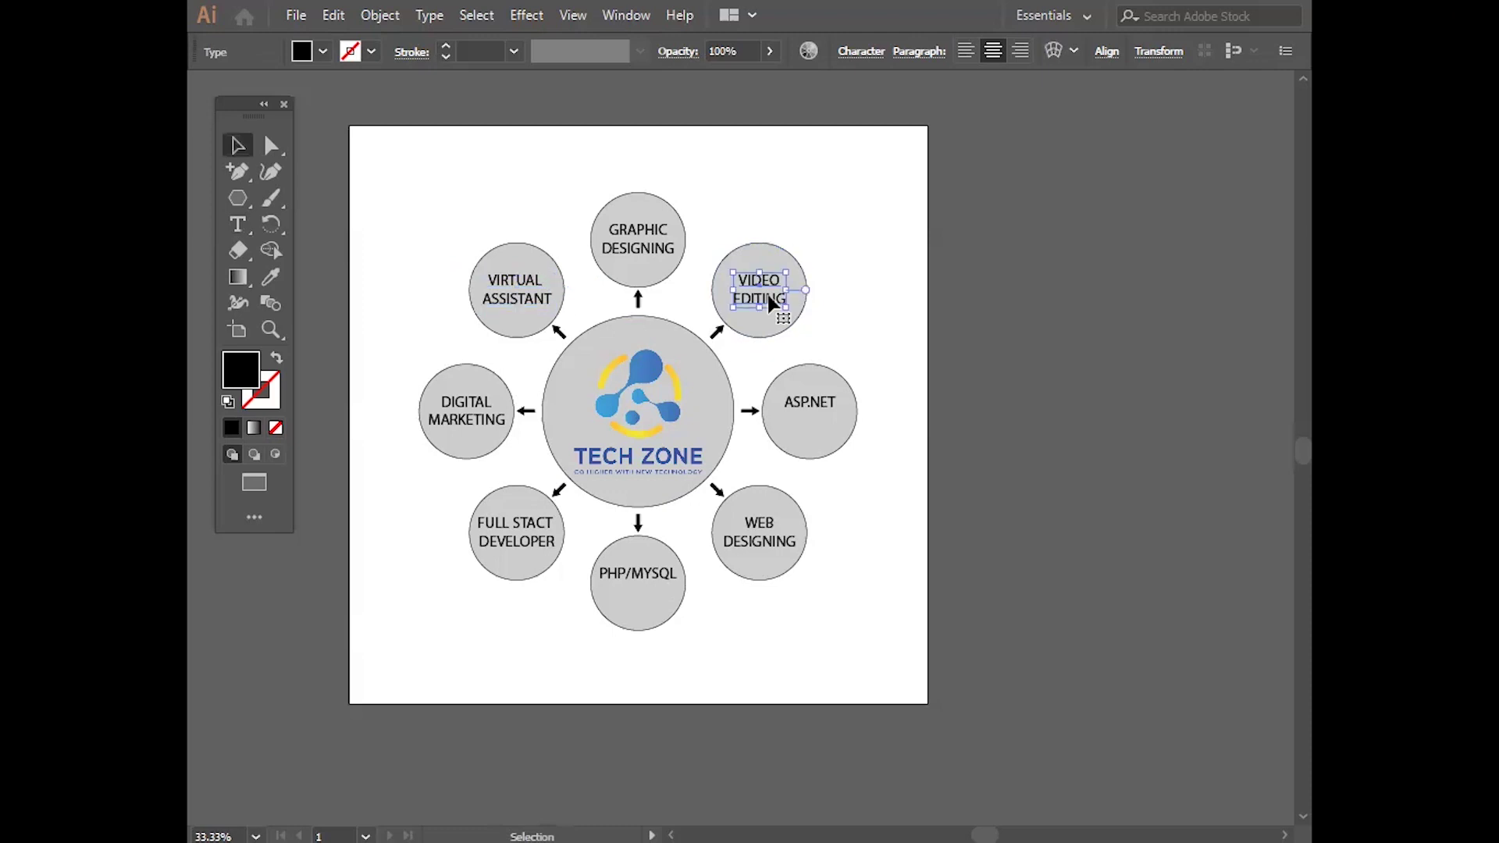
pyautogui.click(748, 214)
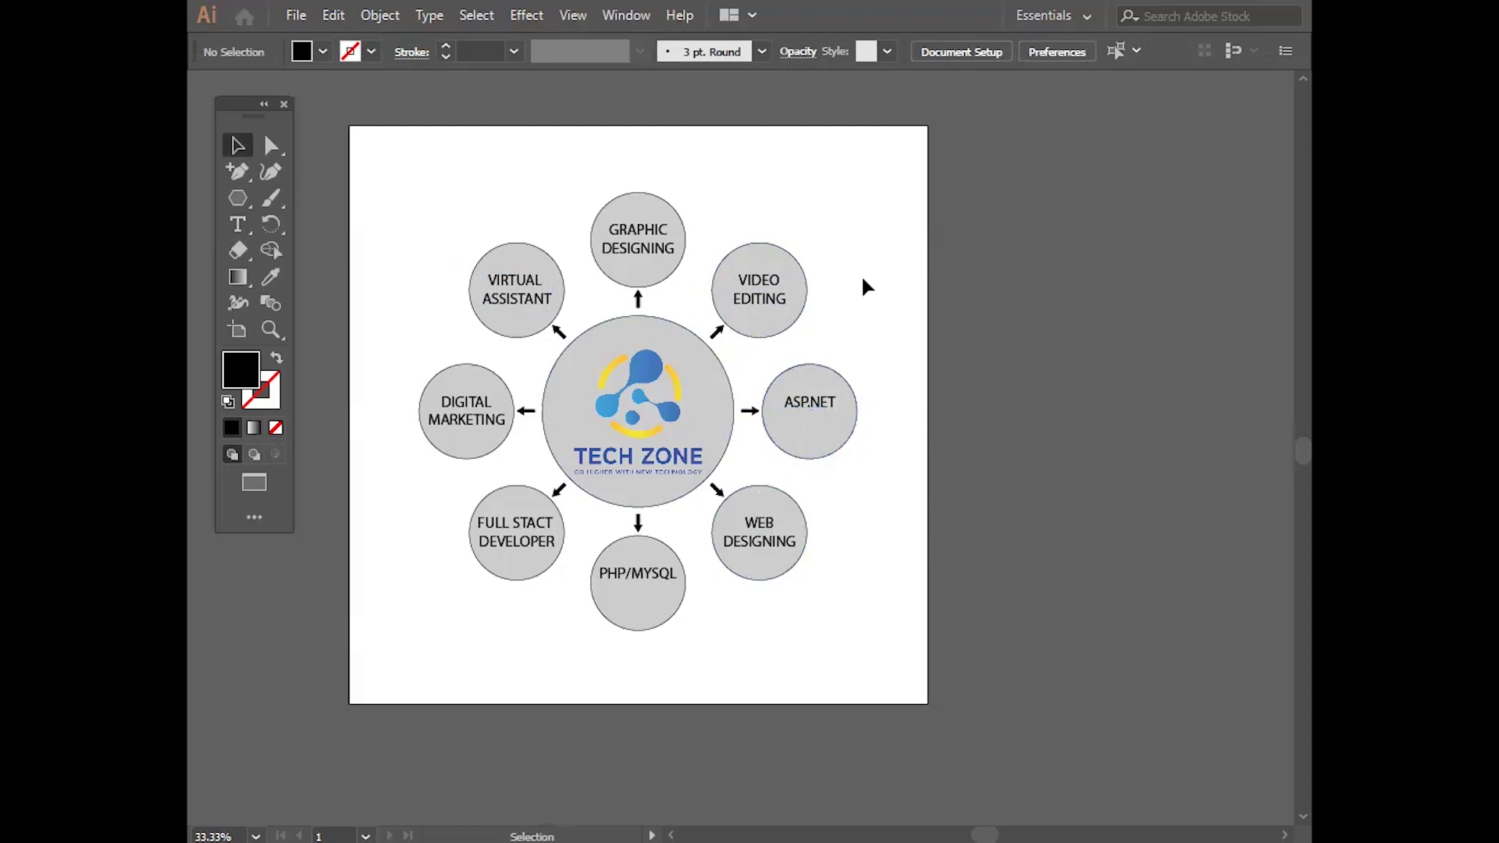
pyautogui.scroll(-3, 731, 394)
pyautogui.scroll(3, 731, 398)
pyautogui.scroll(-2, 734, 394)
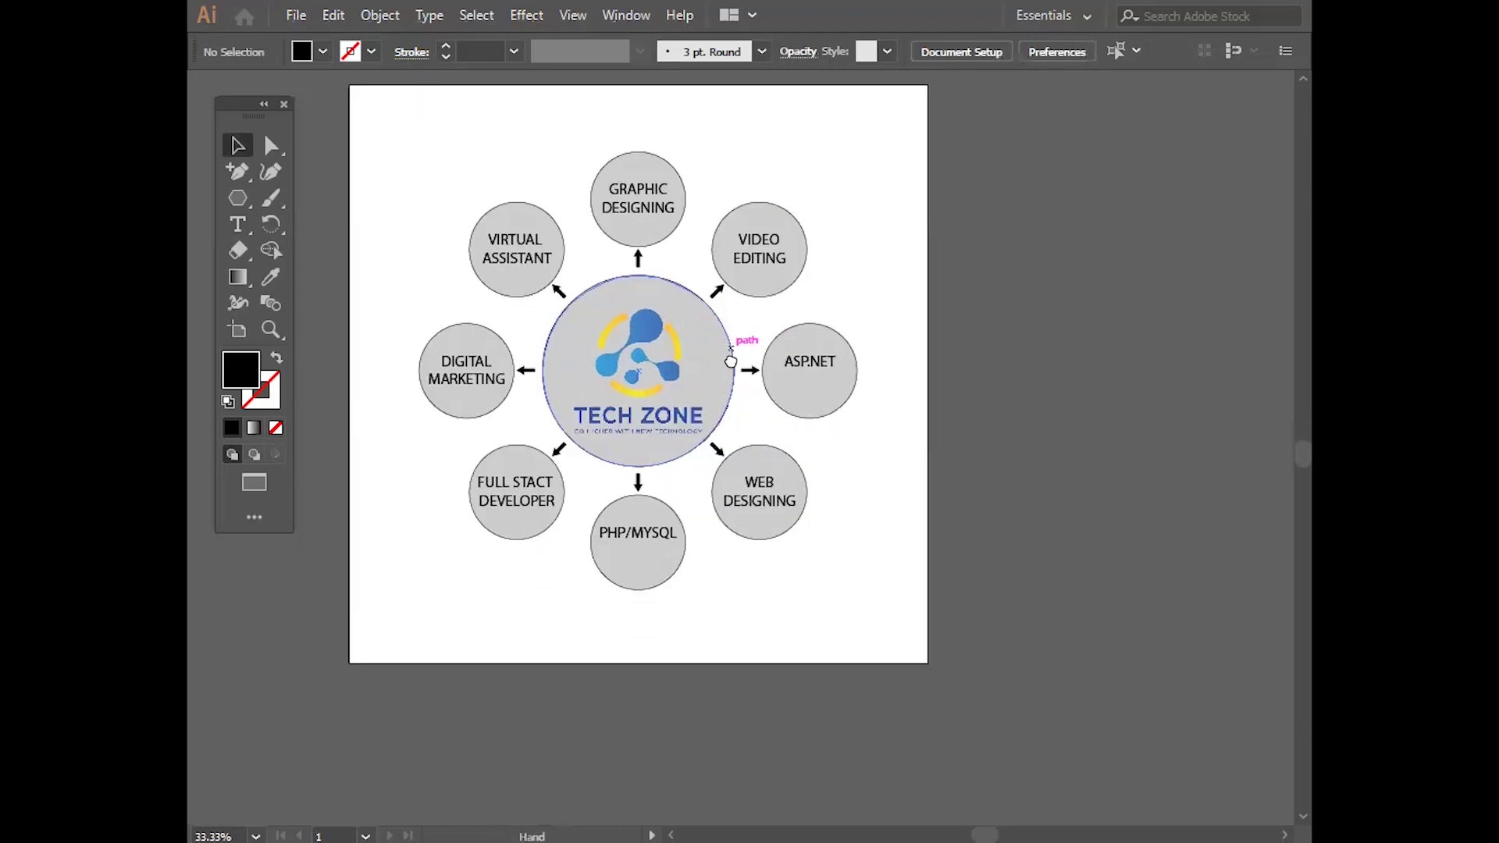
pyautogui.scroll(1, 781, 377)
pyautogui.scroll(1, 779, 388)
pyautogui.moveTo(897, 321); pyautogui.dragTo(914, 336)
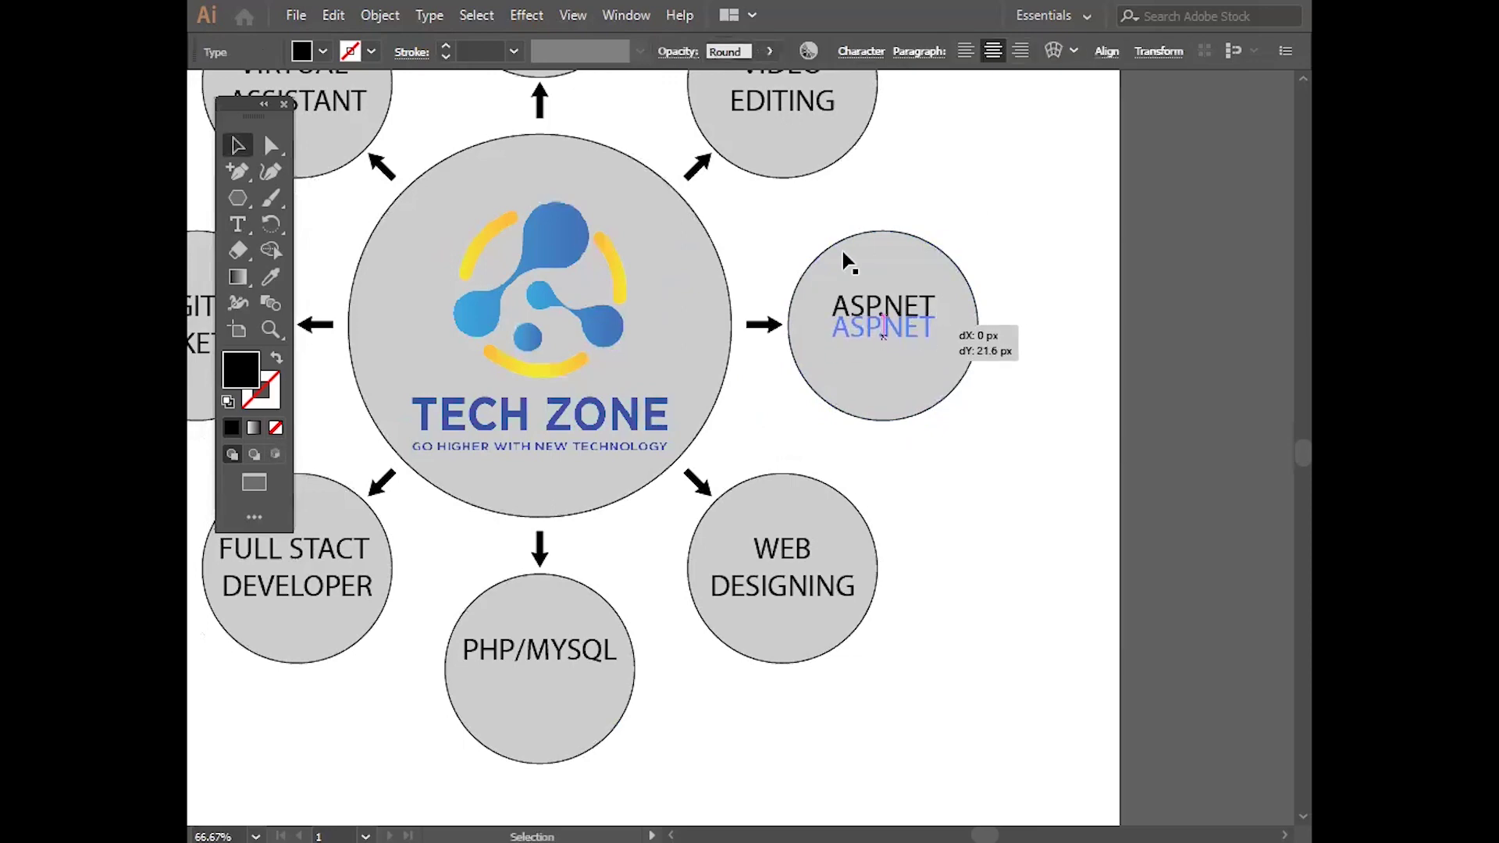
pyautogui.hotkey('ctrl', '-')
pyautogui.scroll(-4, 878, 312)
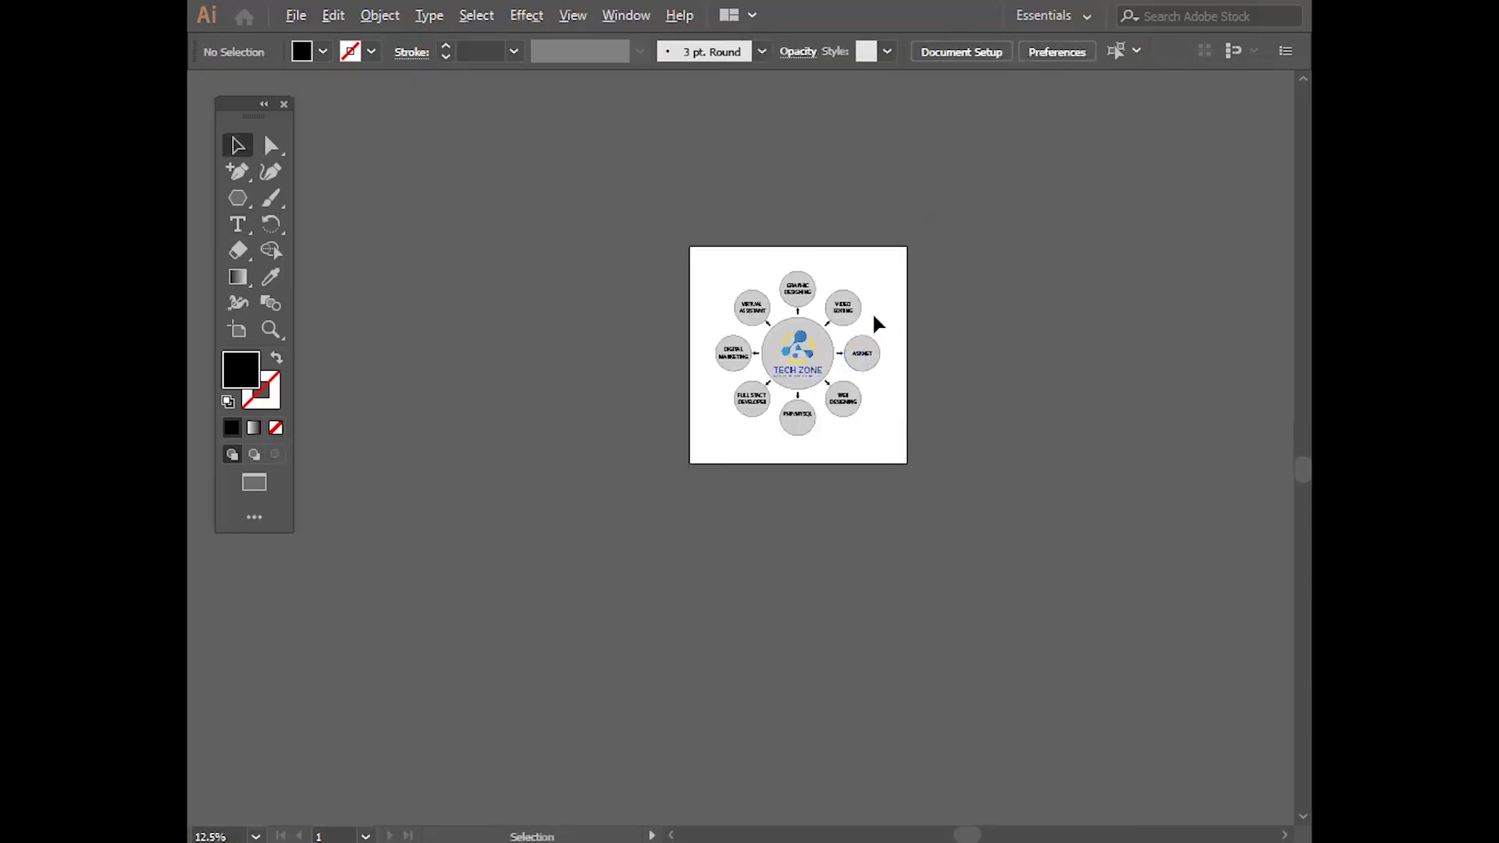
pyautogui.scroll(2, 873, 311)
pyautogui.press('m')
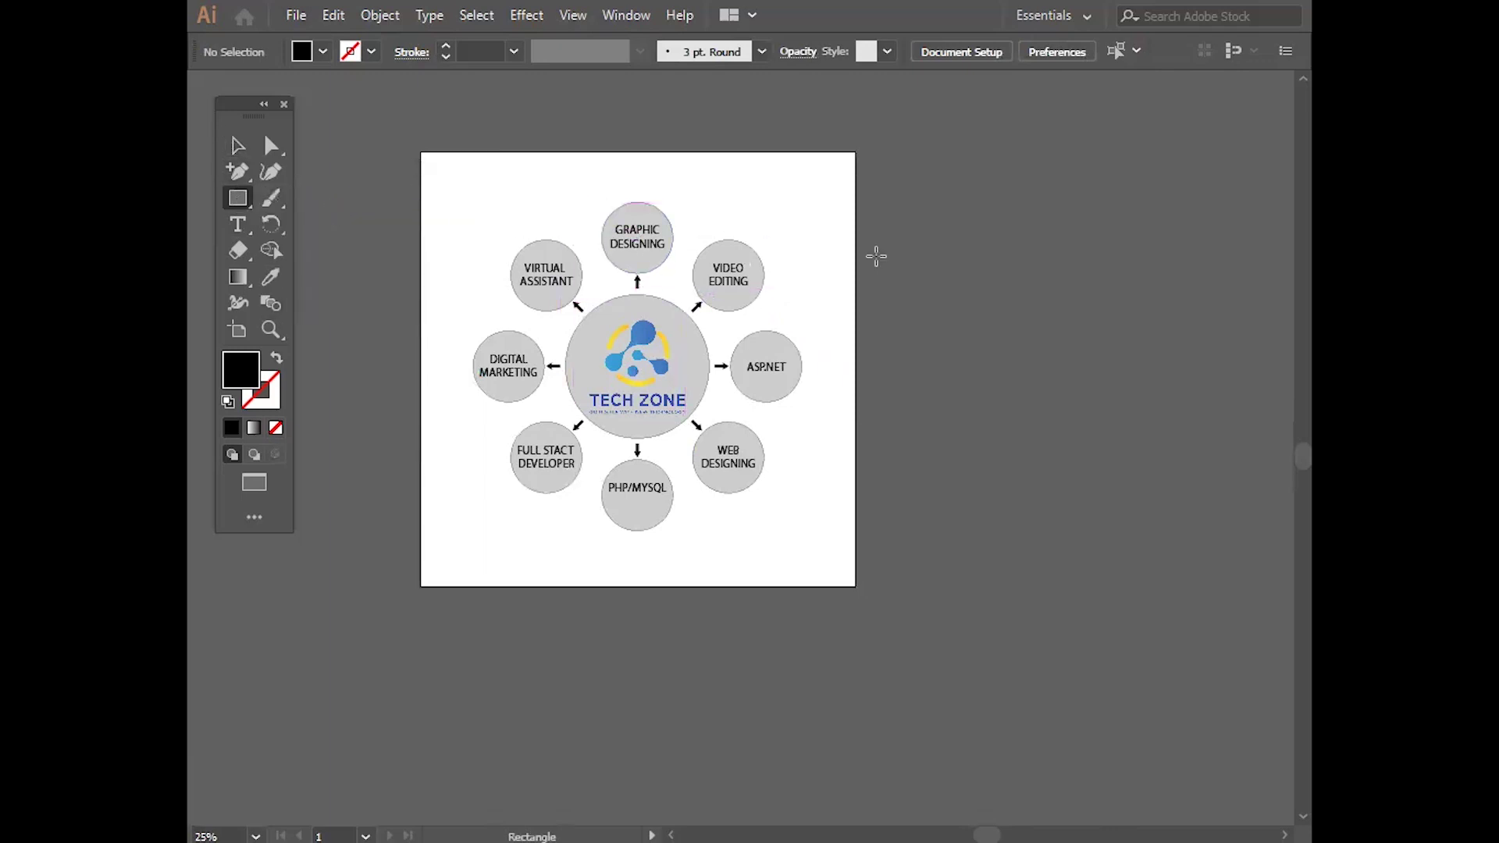
# Step: Create a 1200 × 1200 px square with the Rectangle tool
pyautogui.click(876, 261)
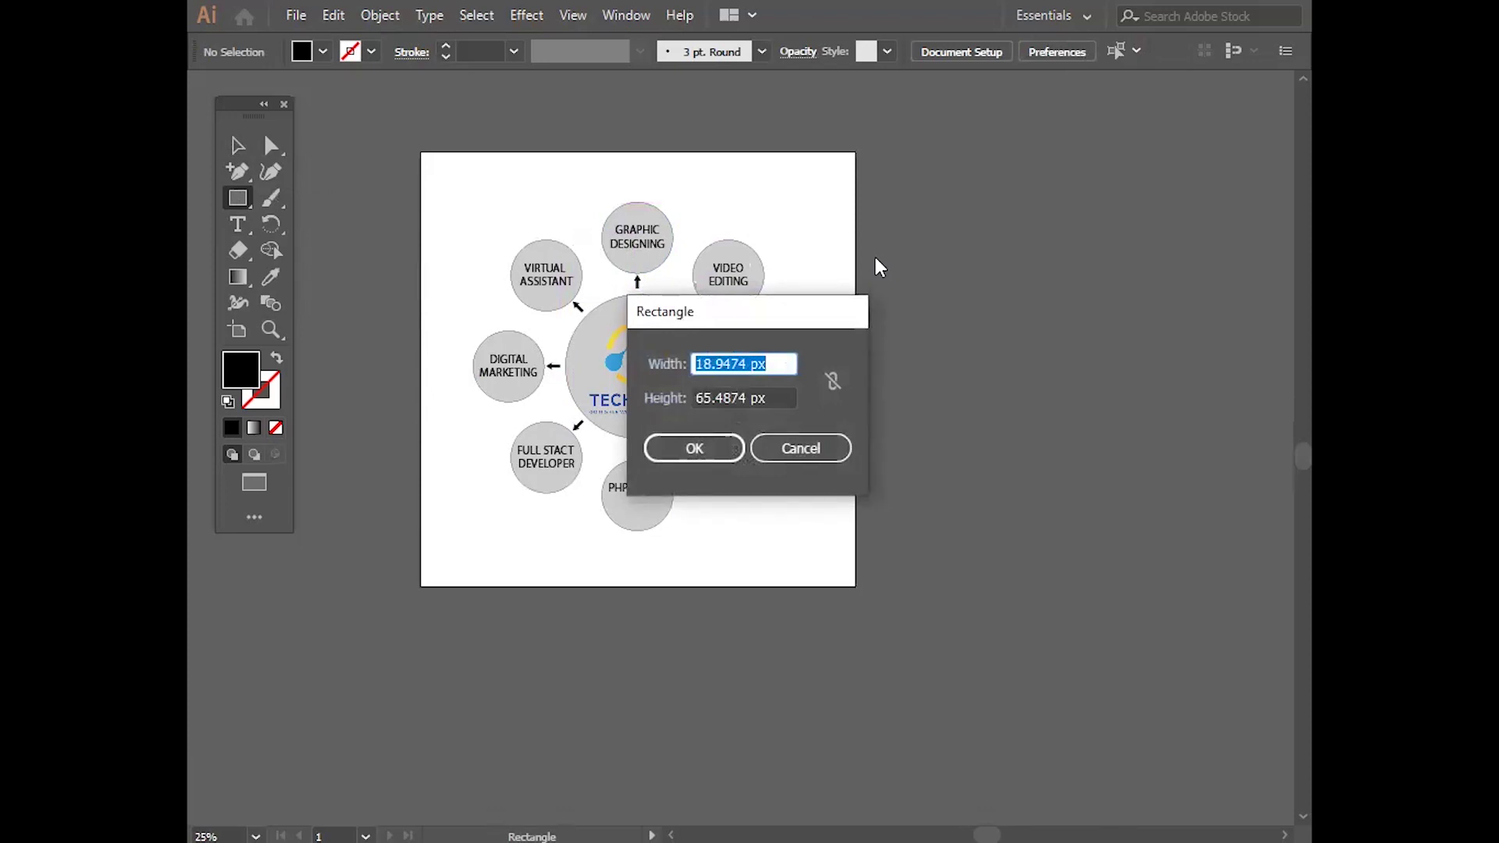
pyautogui.write('1200')
pyautogui.press('Tab')
pyautogui.write('12')
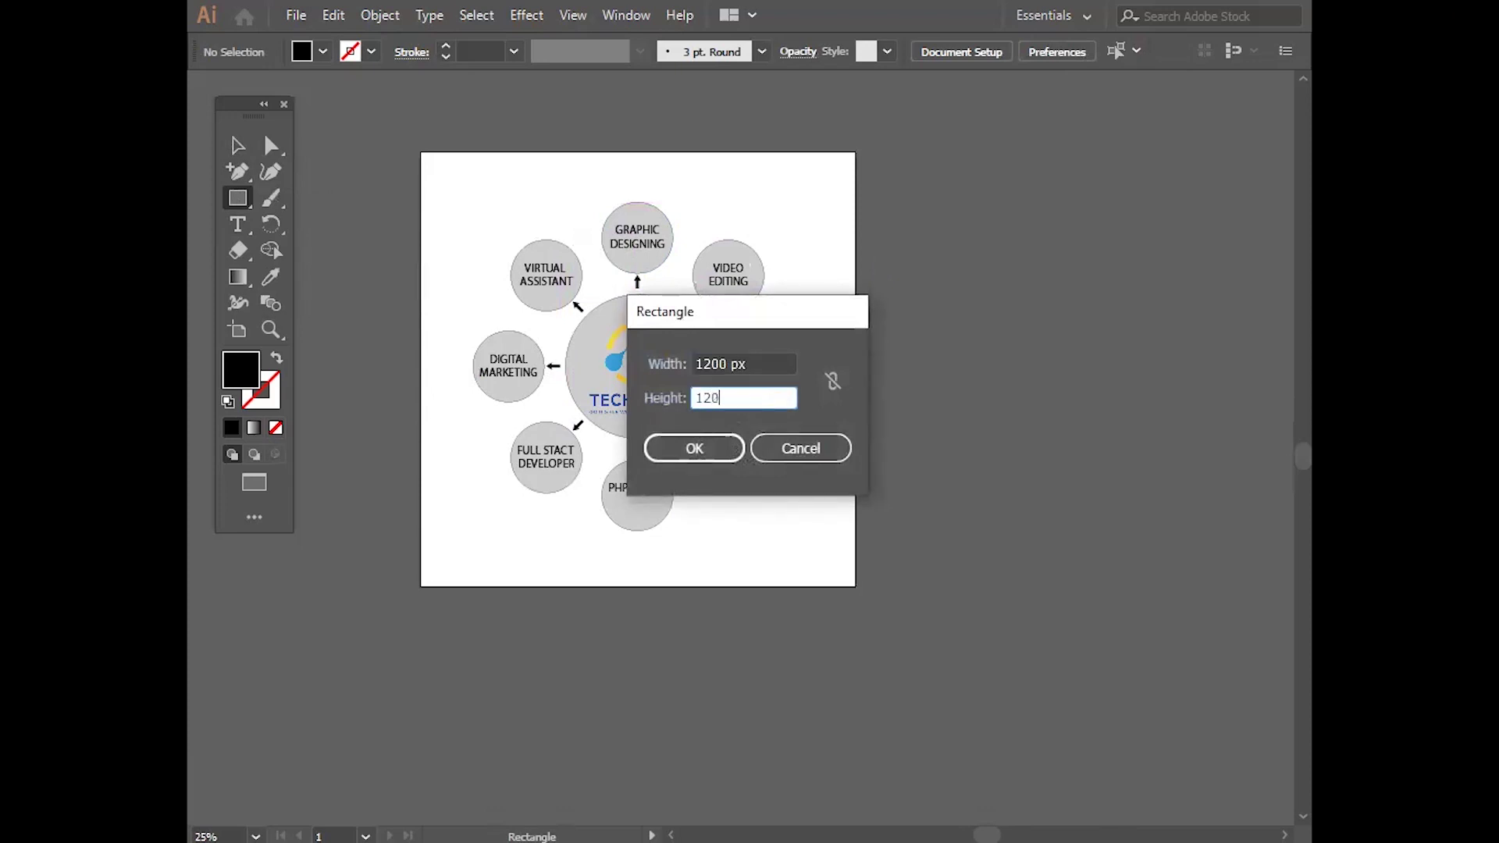
pyautogui.press('Return')
# Step: Centre the square horizontally and vertically on the artboard
pyautogui.press('v')
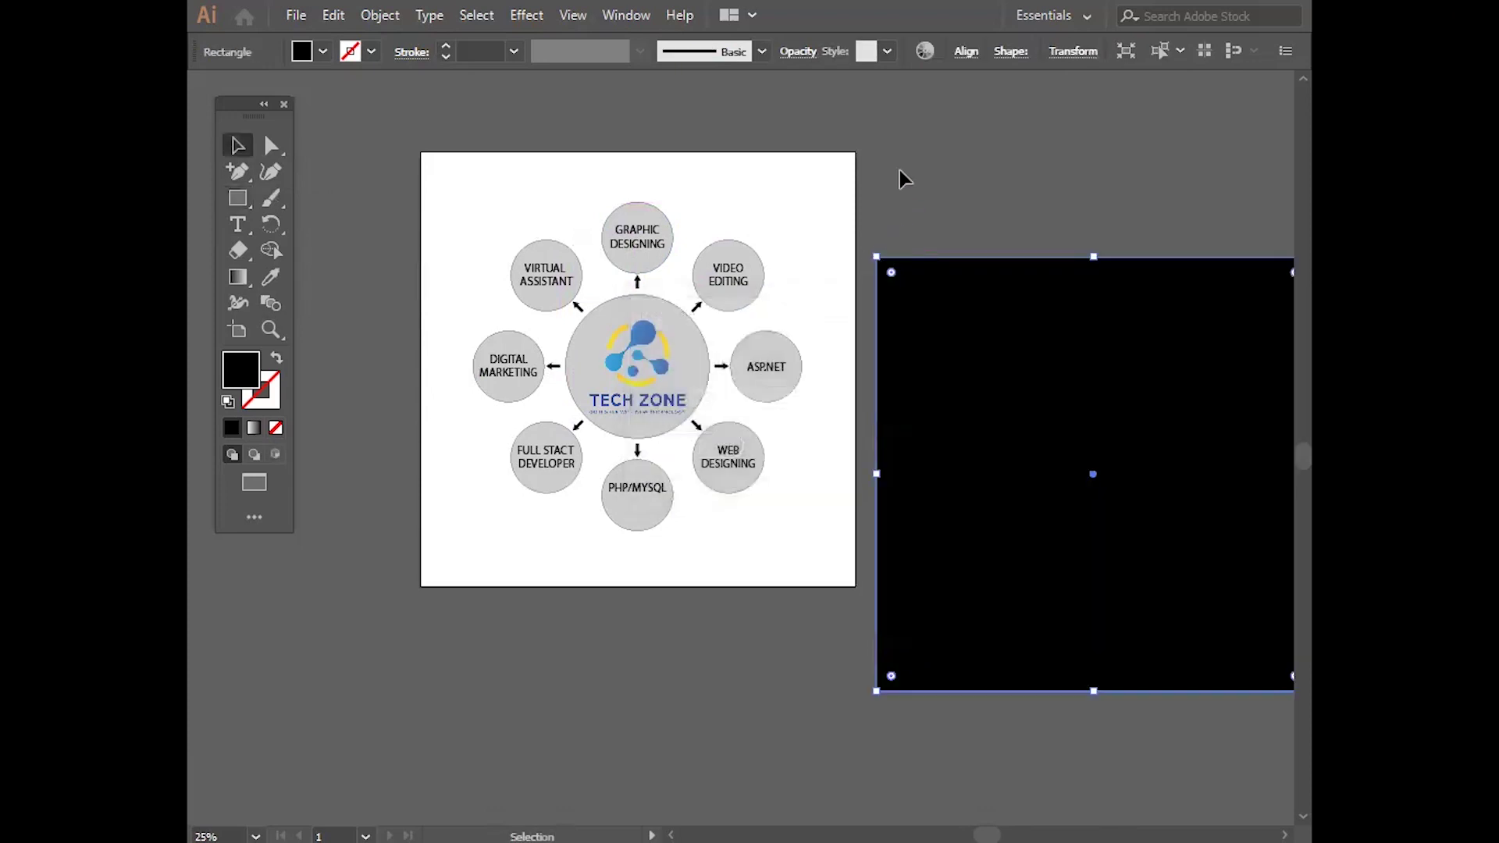
pyautogui.moveTo(981, 345); pyautogui.dragTo(879, 229)
pyautogui.click(966, 52)
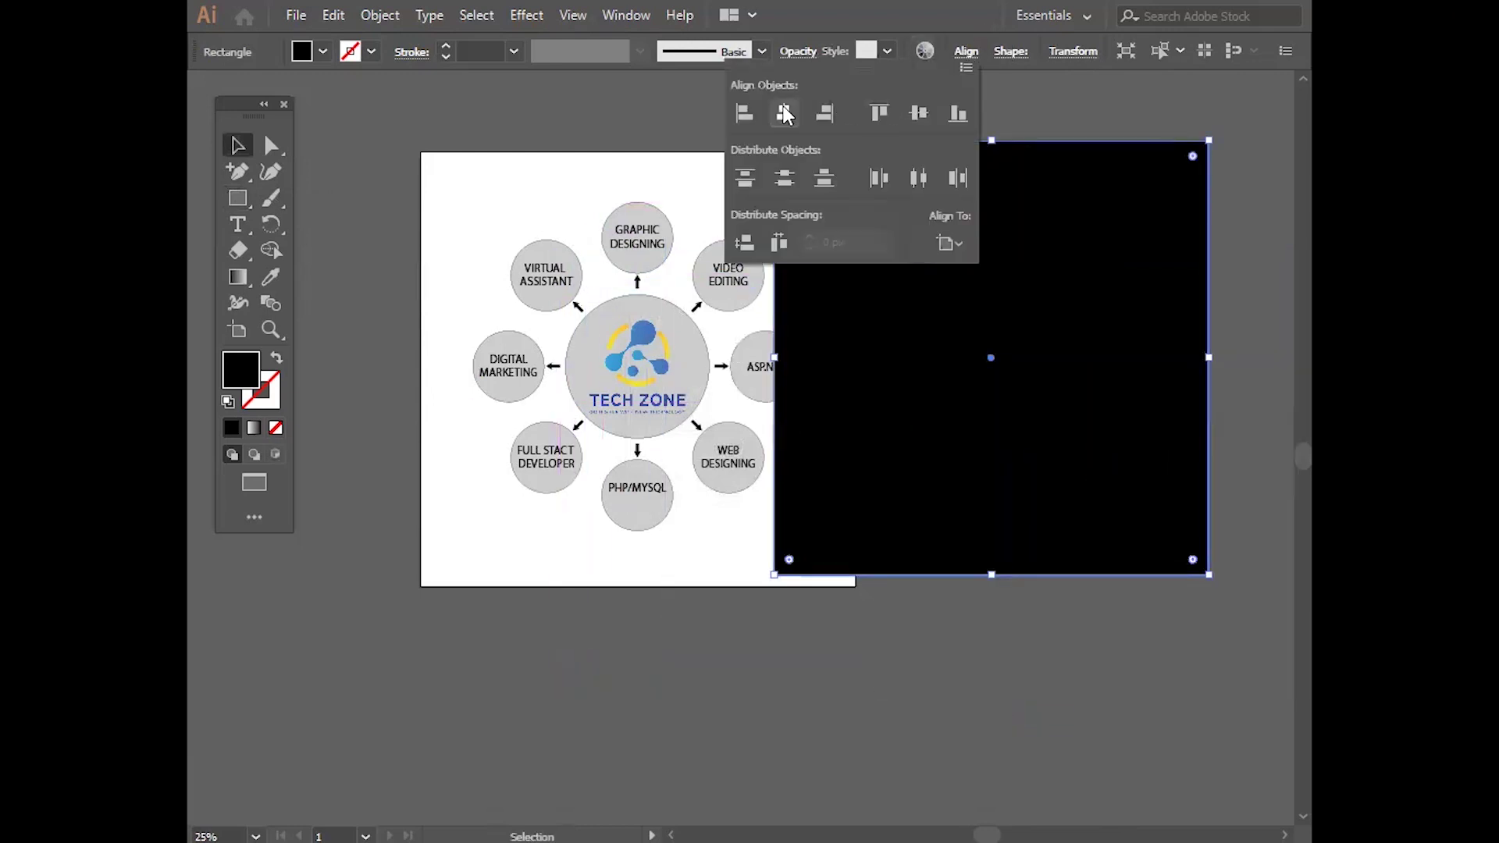
pyautogui.click(784, 113)
pyautogui.click(919, 114)
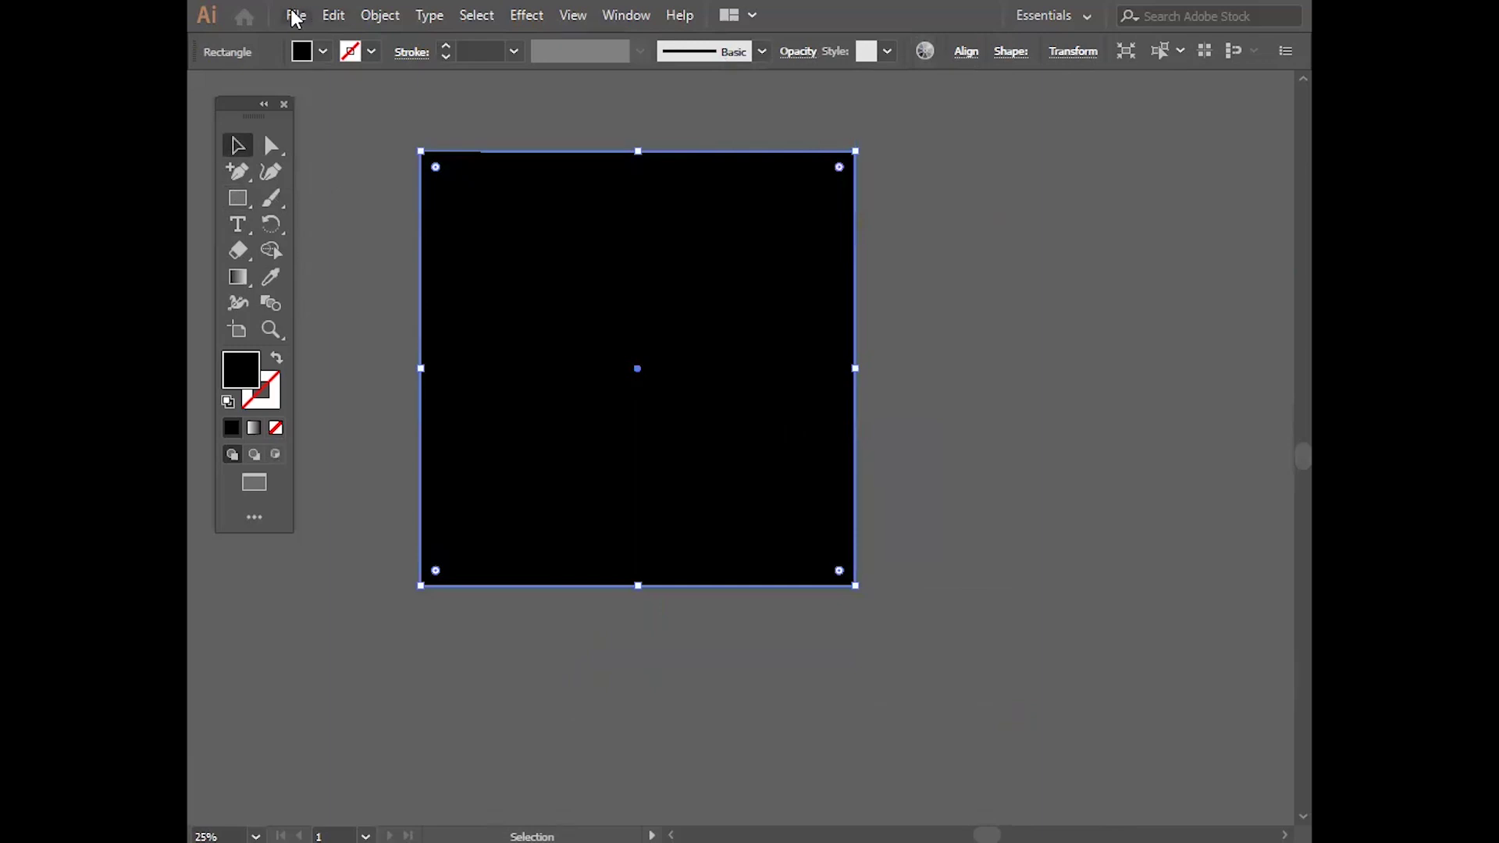
# Step: Fill the square orange and send it behind the diagram
pyautogui.click(302, 53)
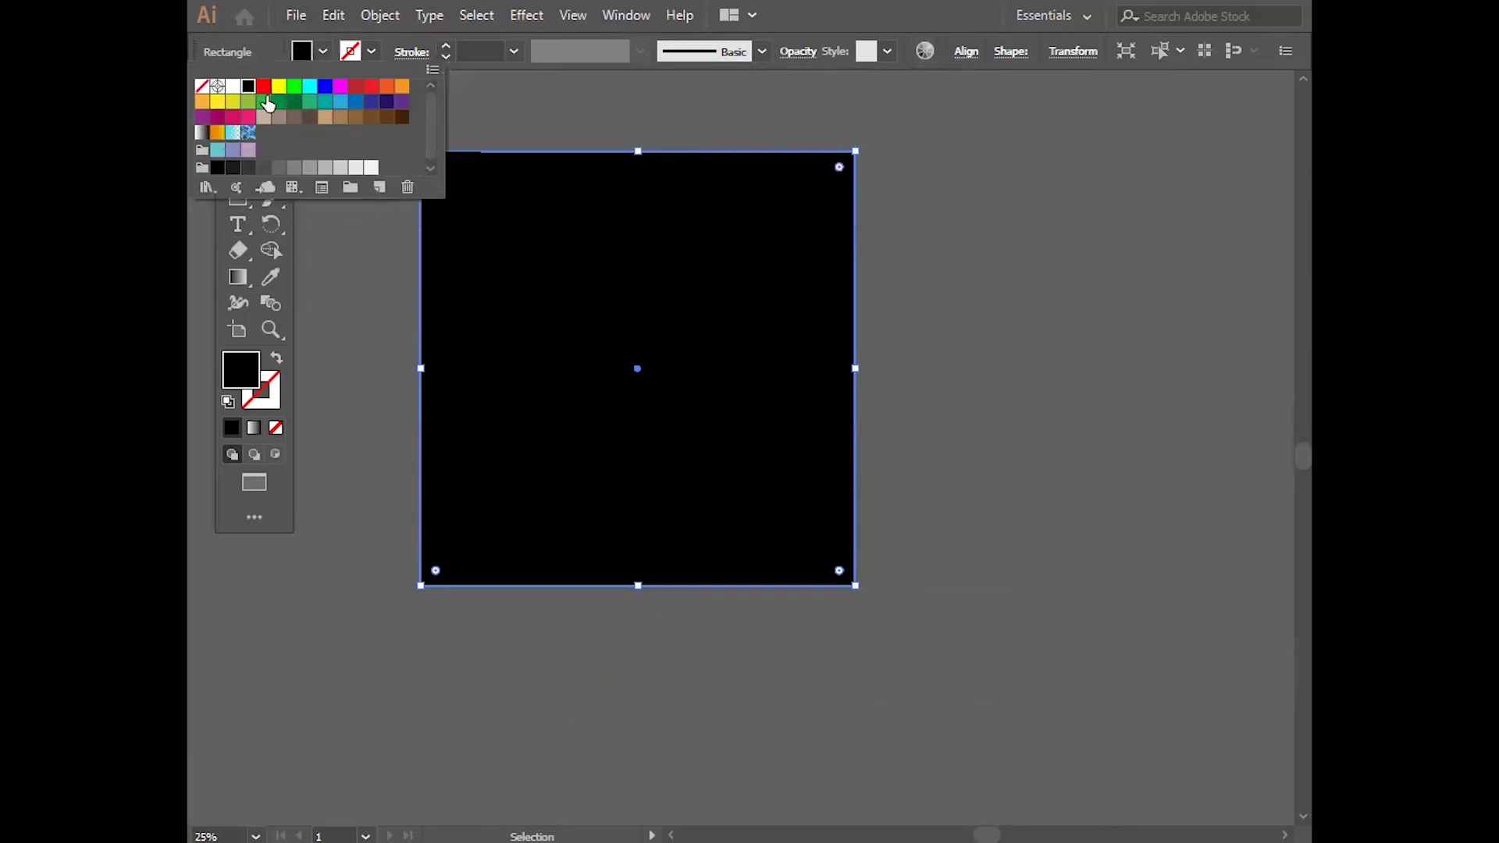
pyautogui.click(402, 87)
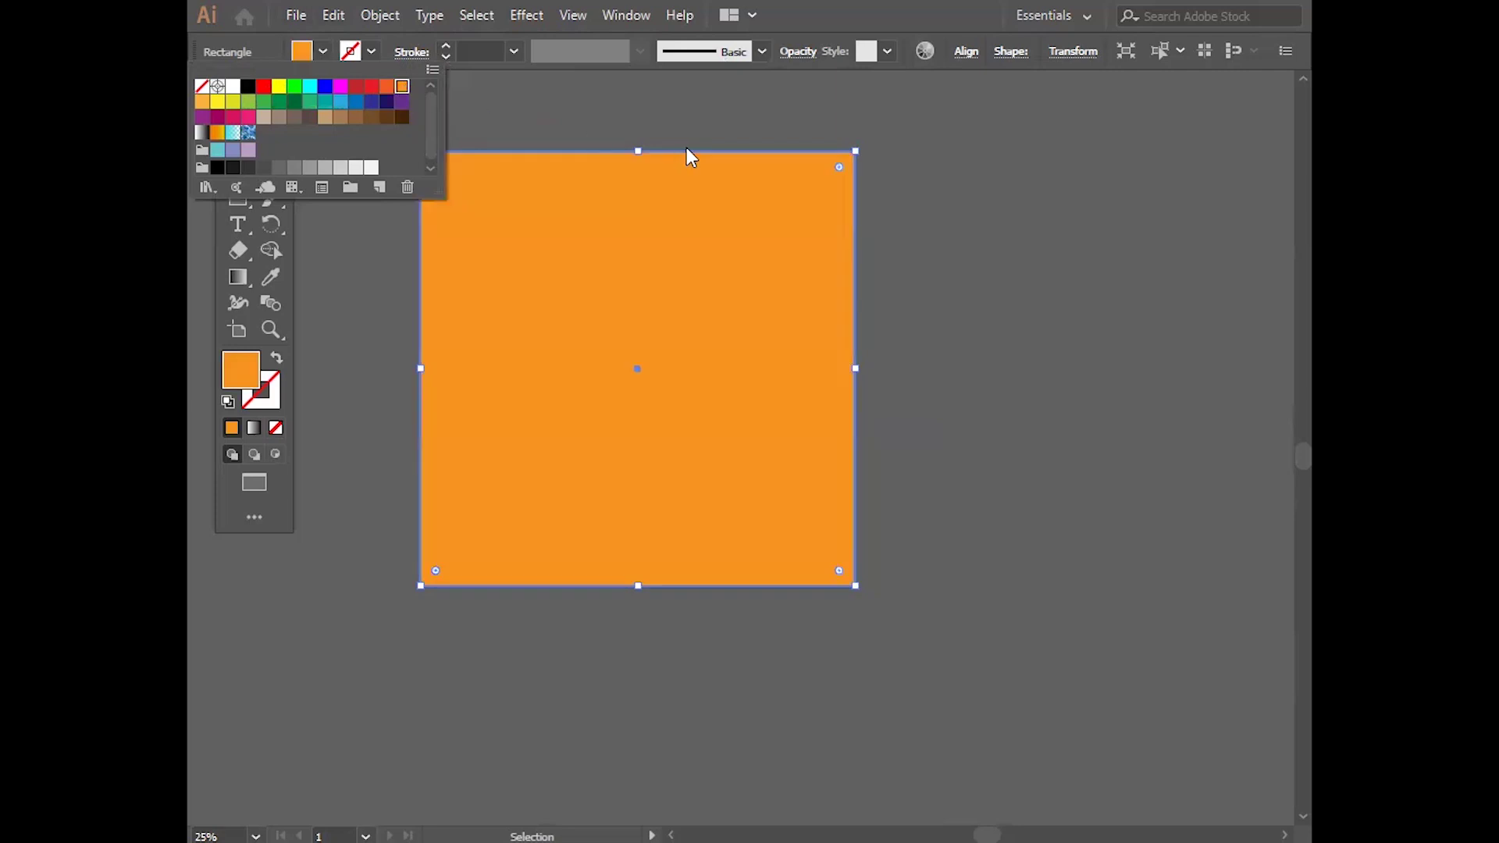
pyautogui.click(686, 148)
pyautogui.hotkey('ctrl', 'shift', '[')
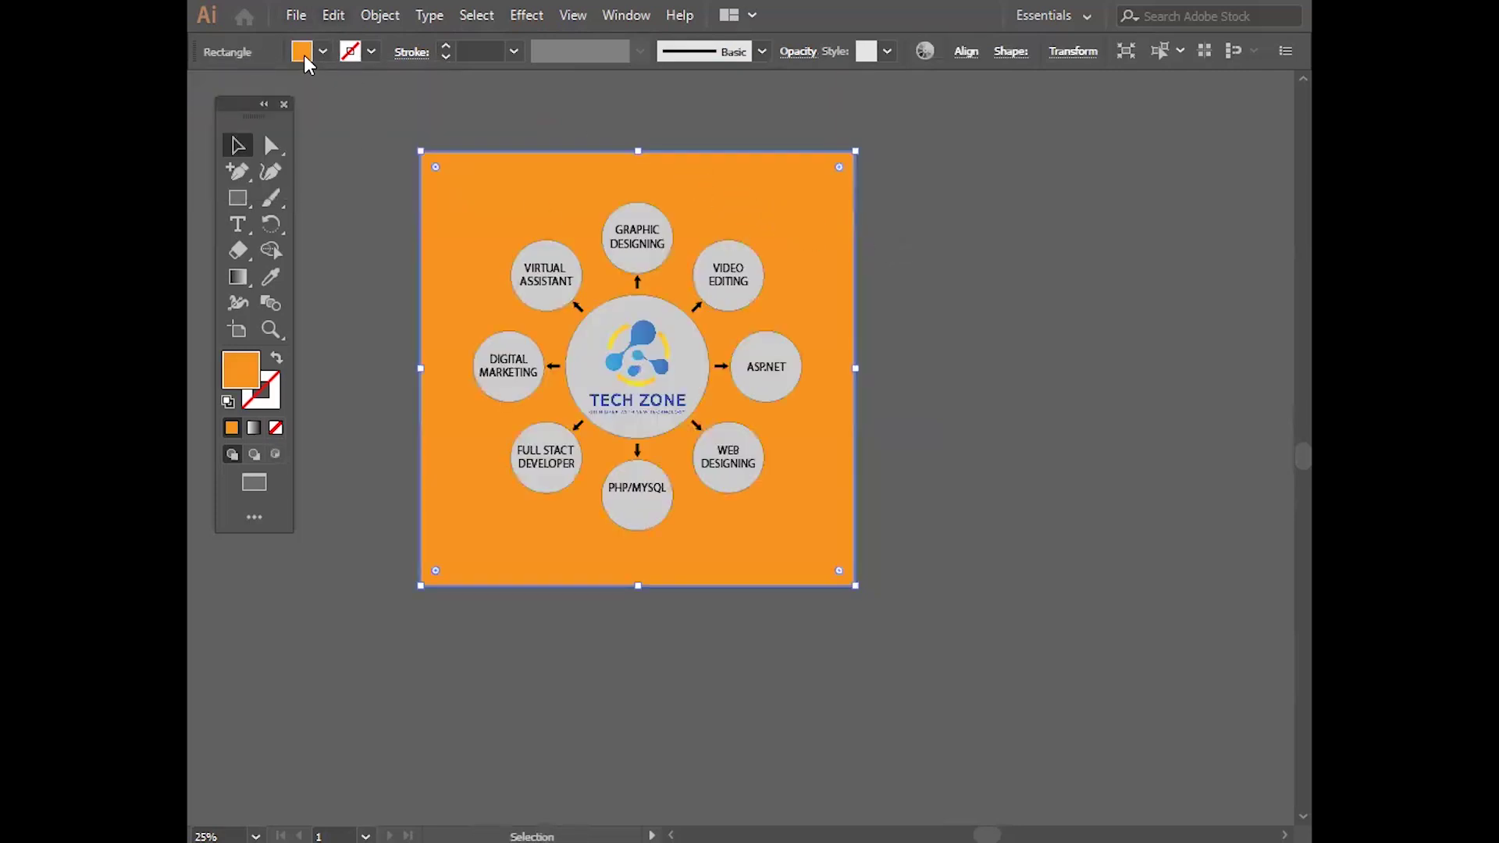
# Step: Apply a gradient fill to the background square from the Gradient panel
pyautogui.doubleClick(244, 377)
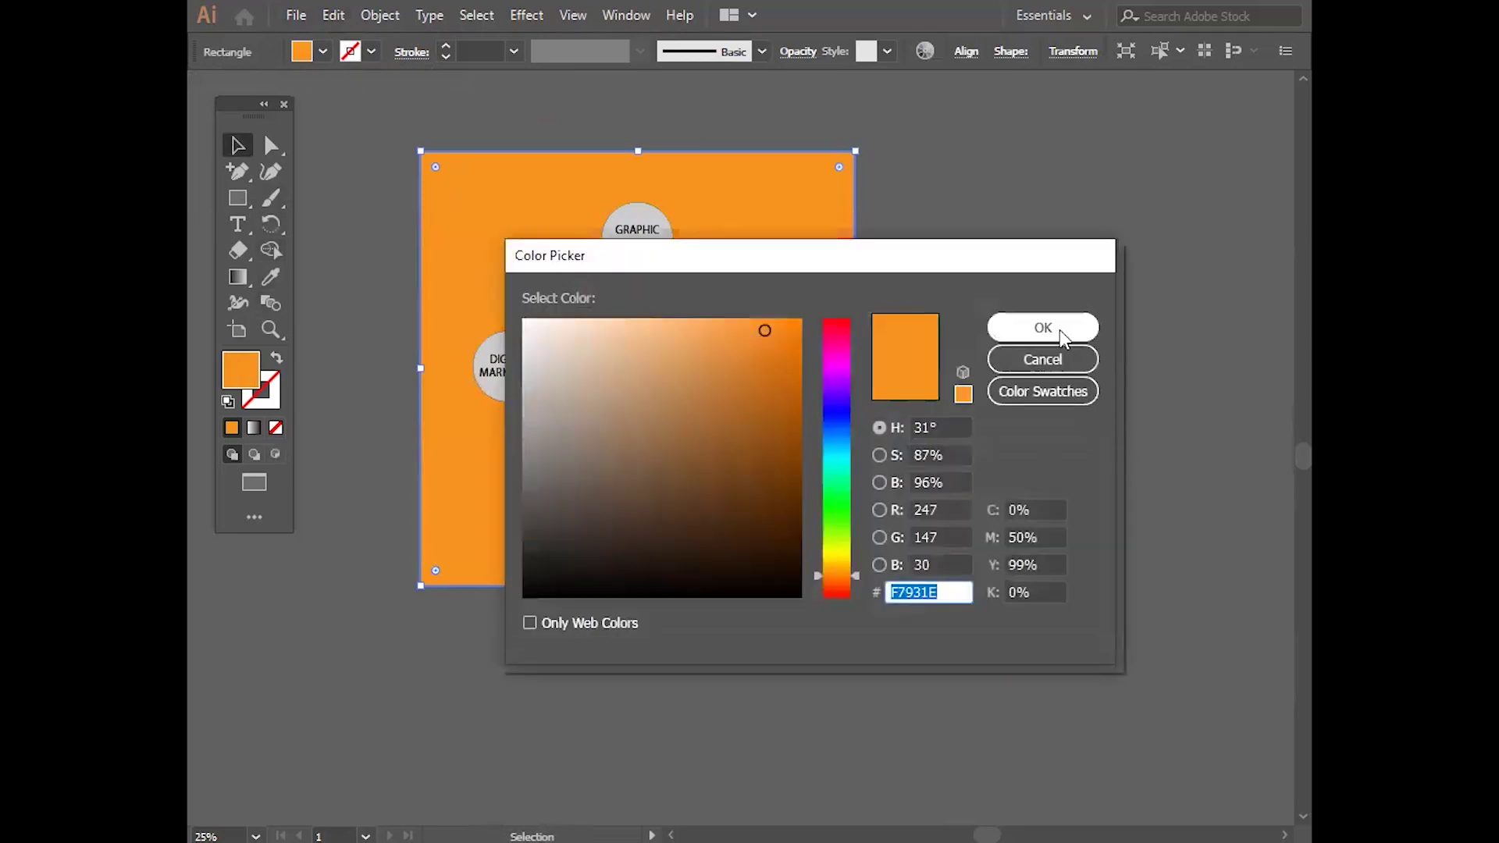
pyautogui.click(1041, 326)
pyautogui.click(229, 278)
pyautogui.doubleClick(228, 279)
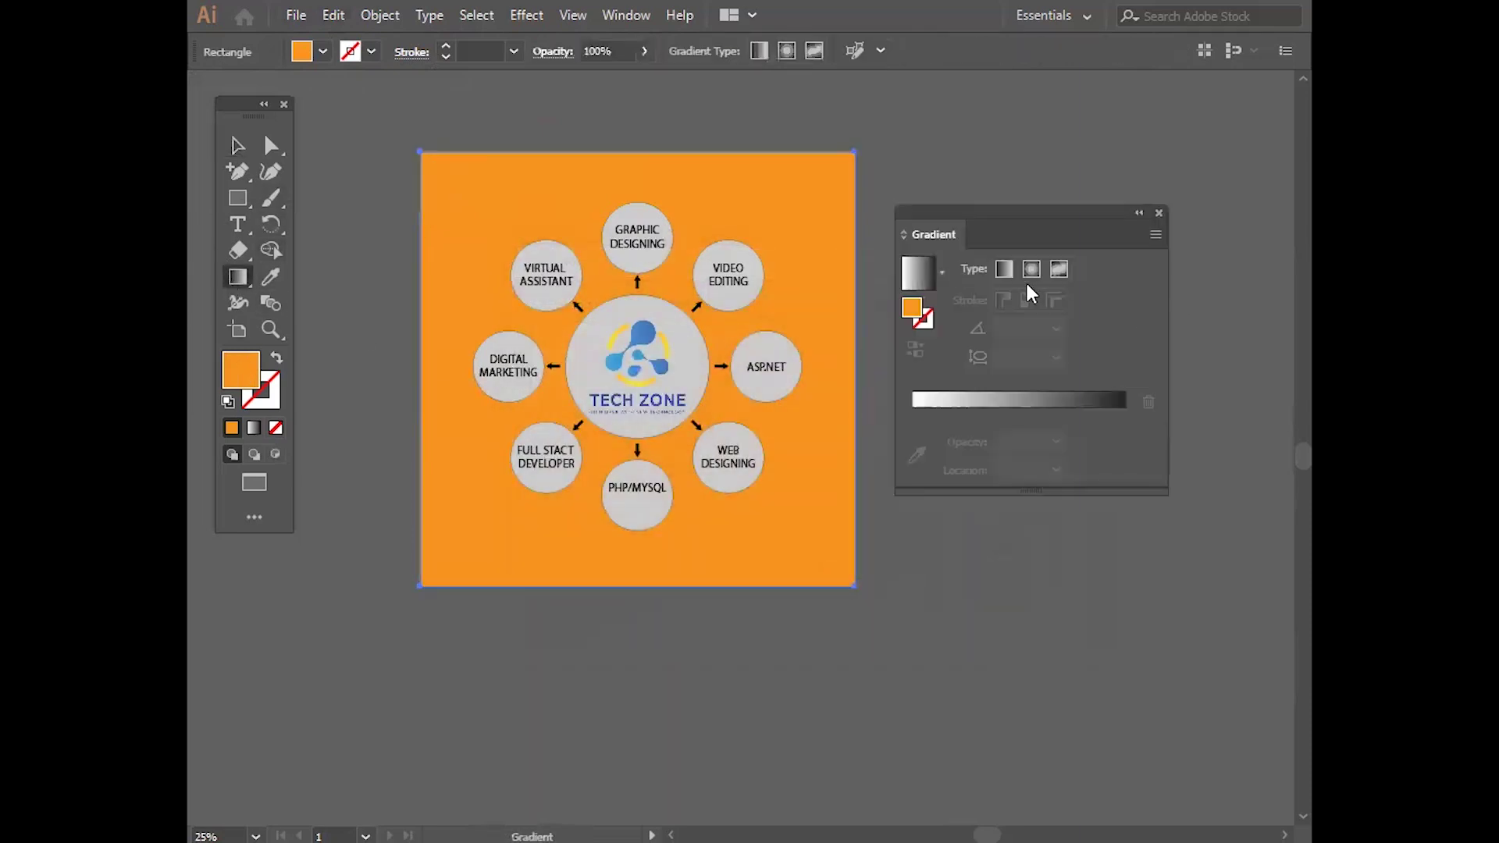
pyautogui.click(924, 272)
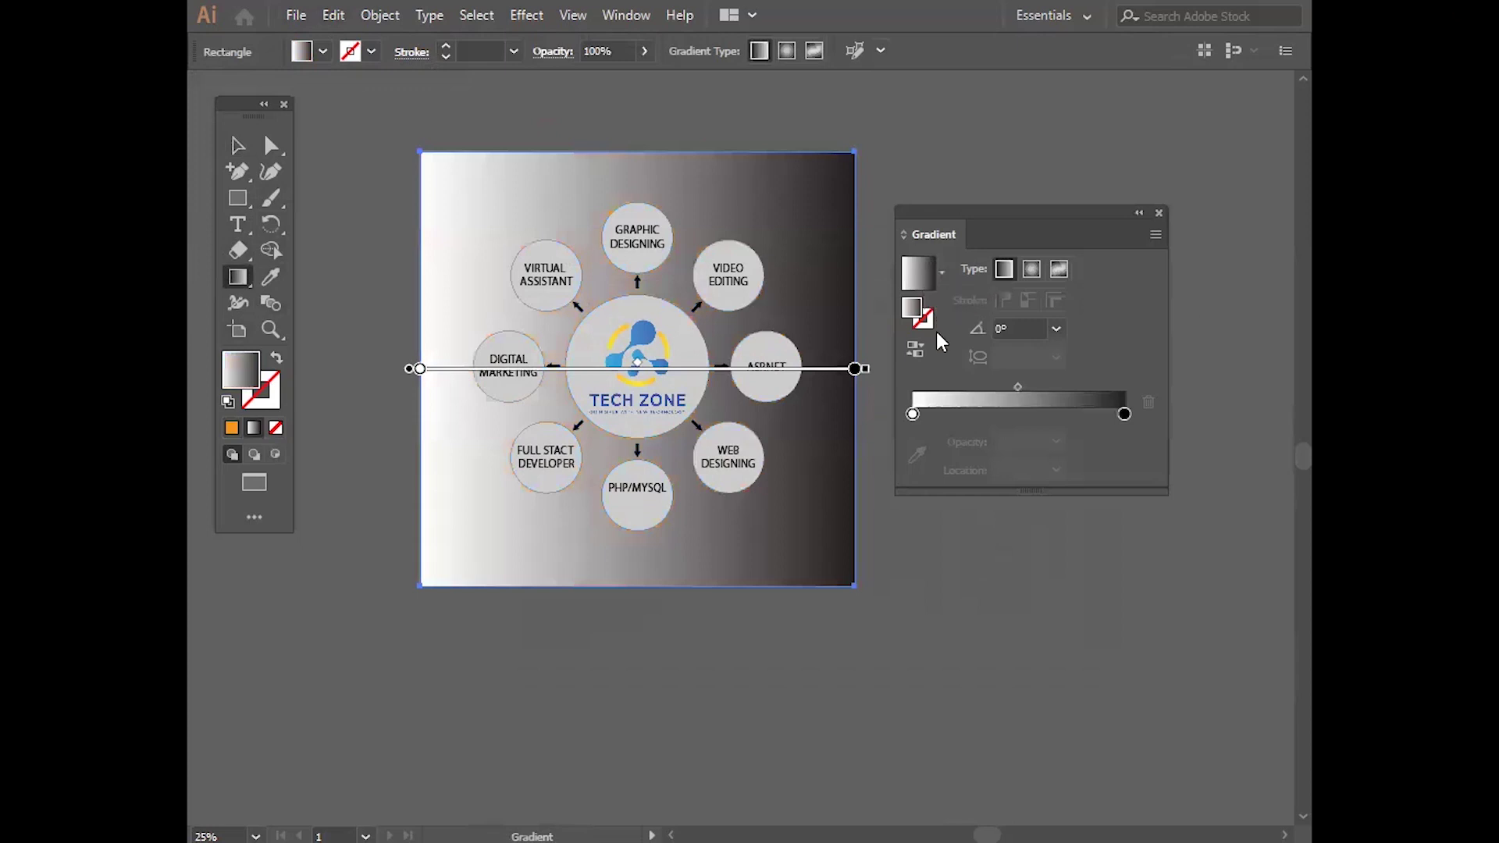
# Step: Set the gradient's left stop to blue and right stop to dark navy
pyautogui.moveTo(914, 415); pyautogui.dragTo(912, 415)
pyautogui.doubleClick(919, 415)
pyautogui.press('Escape')
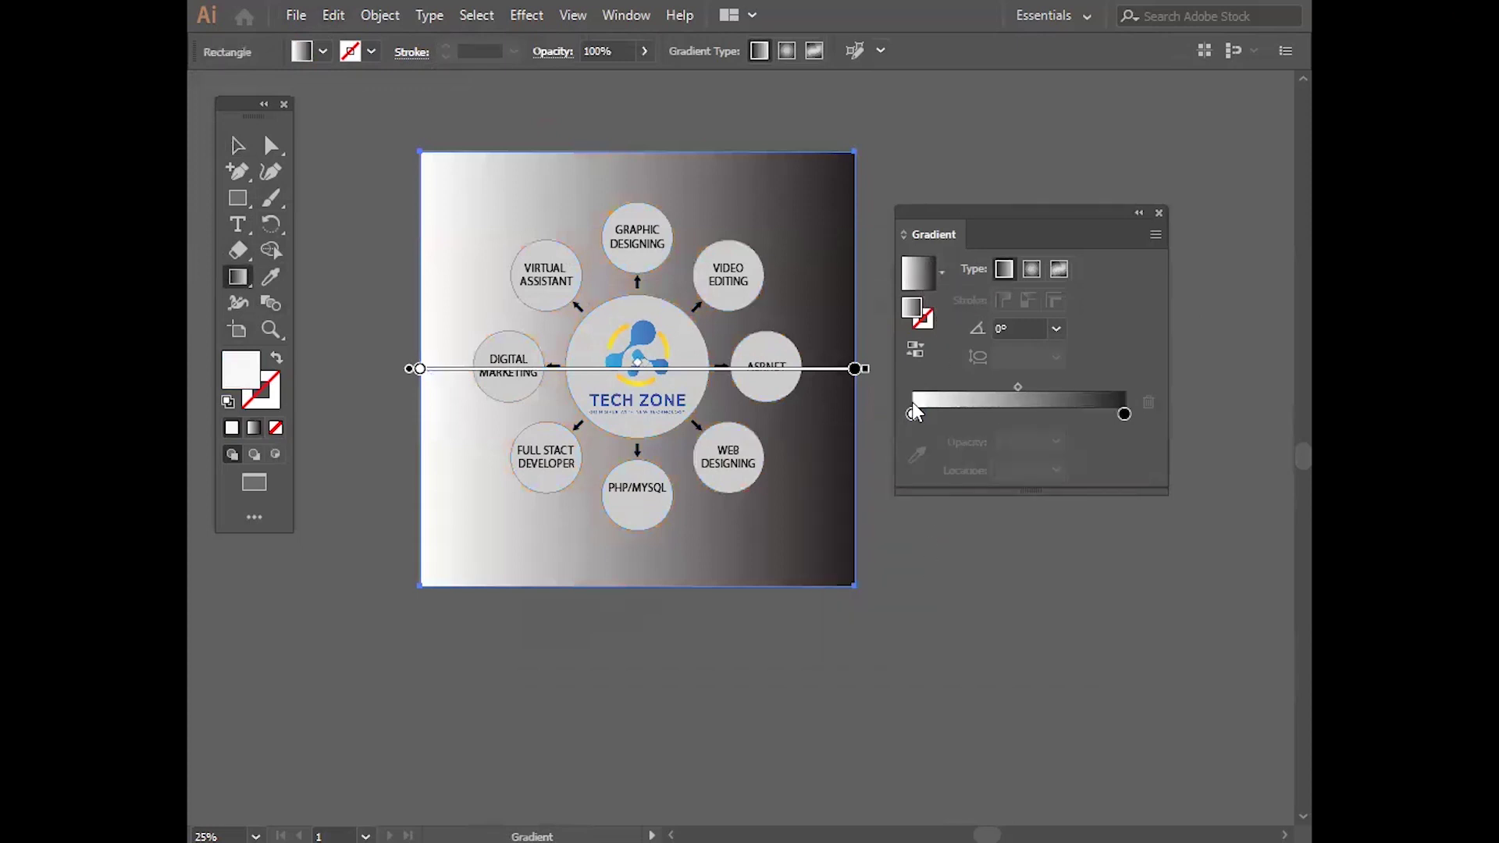
pyautogui.doubleClick(912, 414)
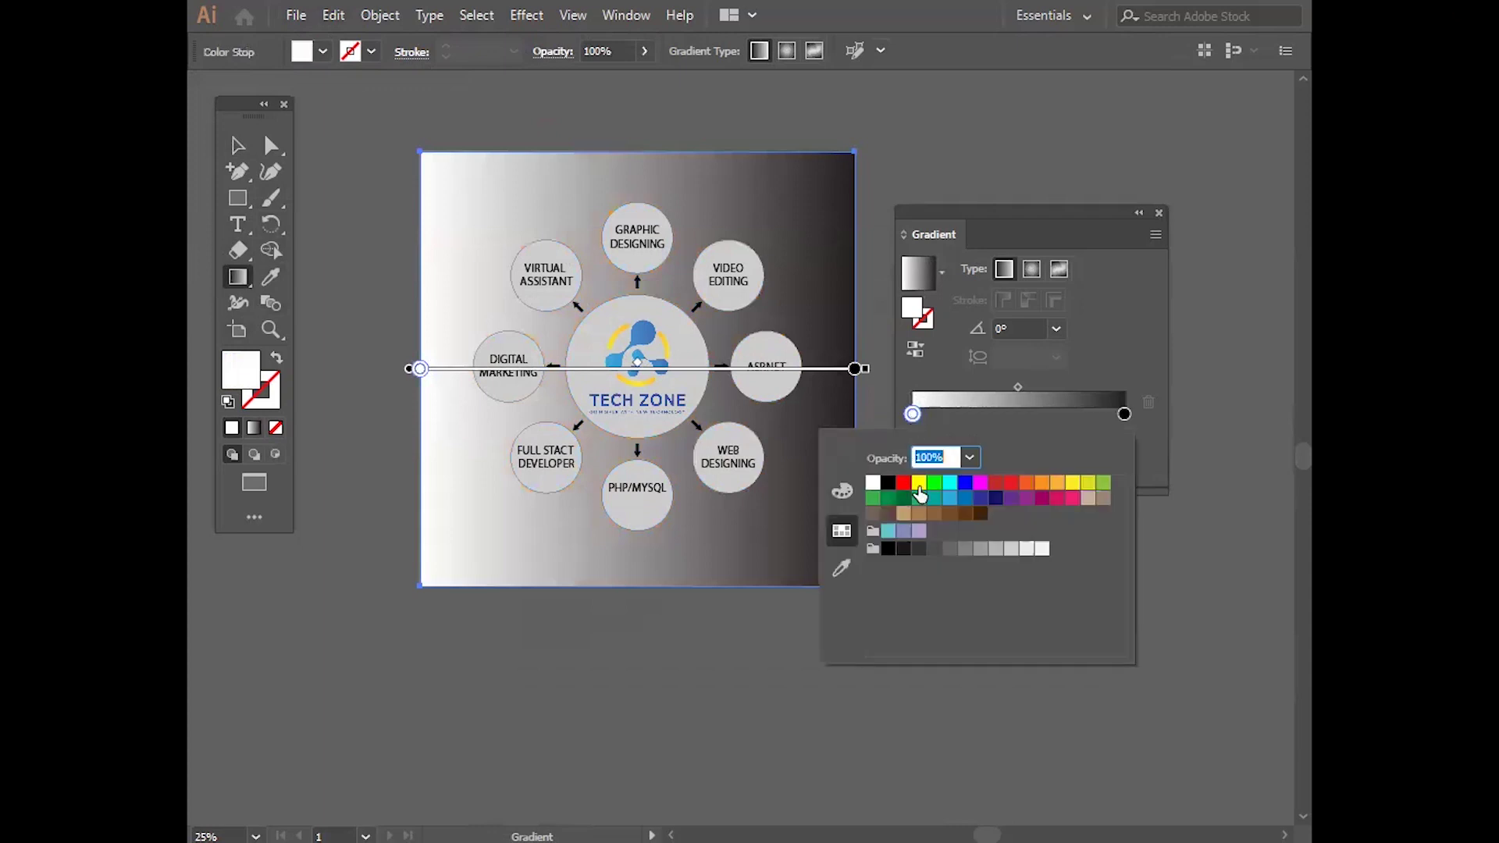
pyautogui.click(965, 500)
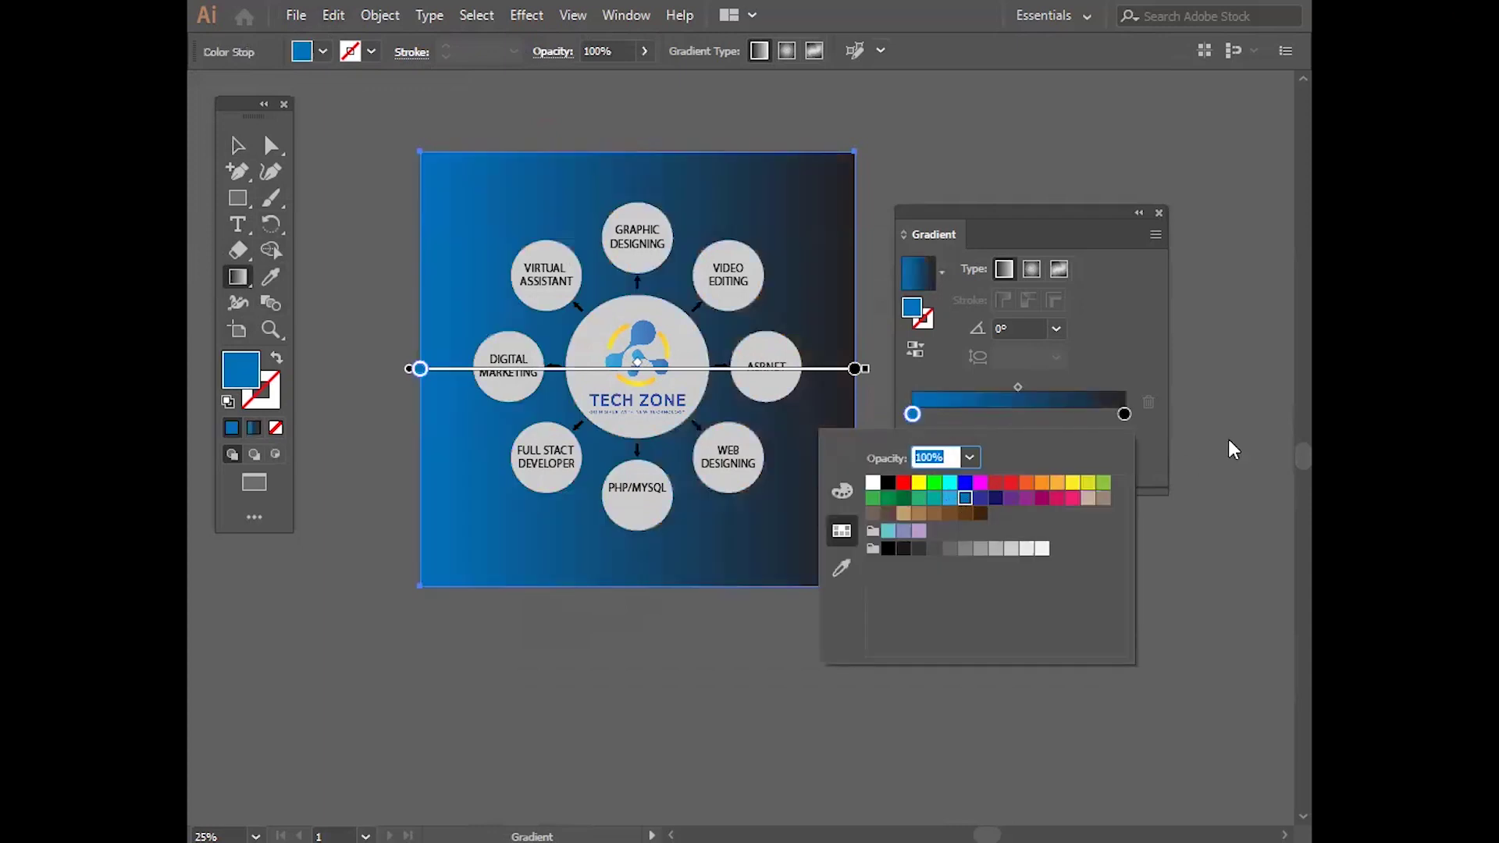
pyautogui.doubleClick(1124, 414)
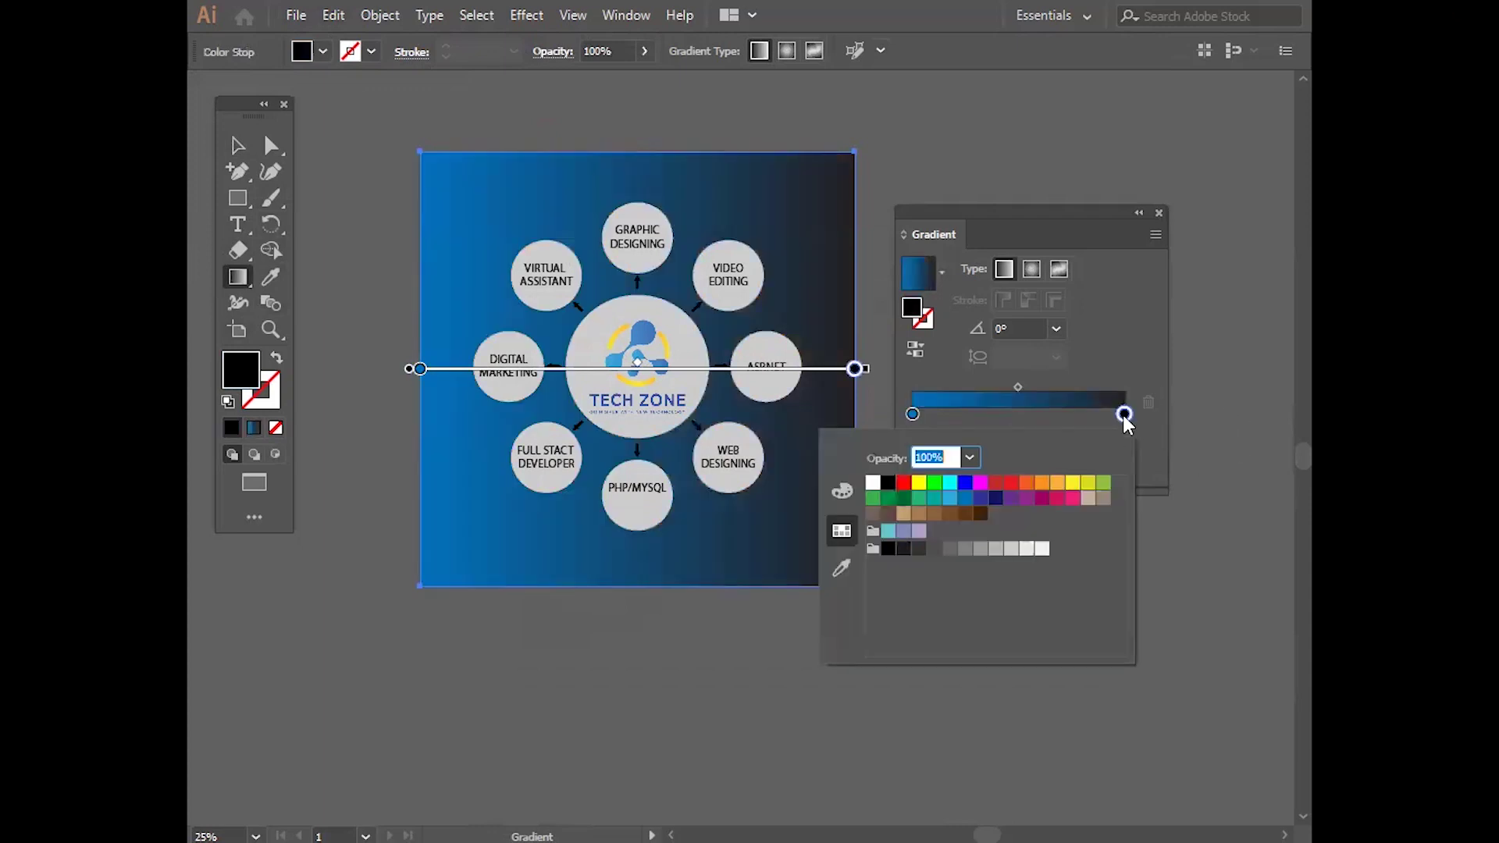
pyautogui.click(997, 498)
pyautogui.click(881, 403)
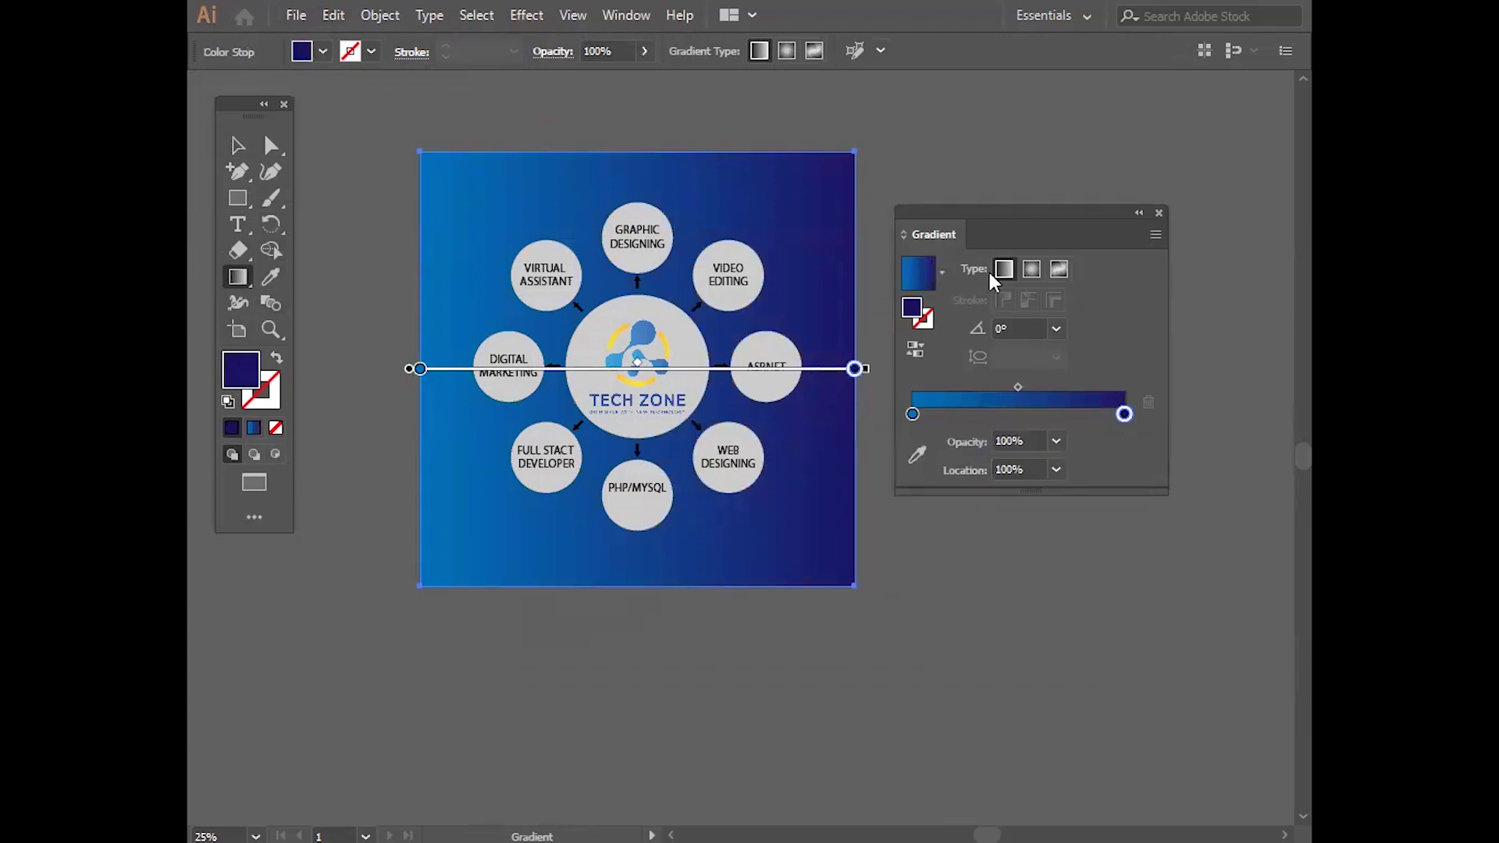
# Step: Make the gradient radial and widen it across the square
pyautogui.click(1032, 270)
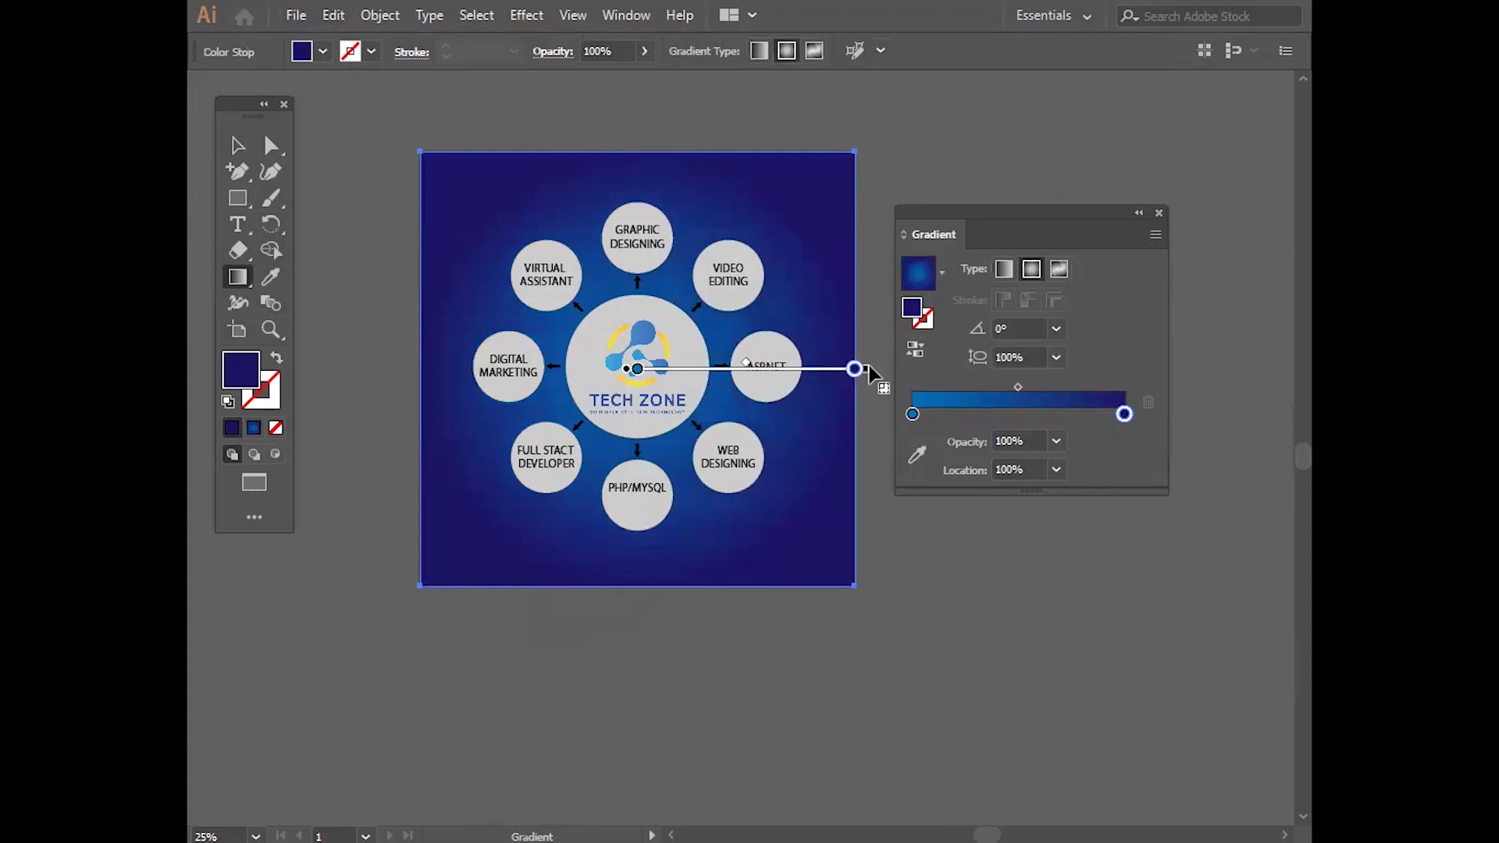
pyautogui.moveTo(869, 365); pyautogui.dragTo(990, 373)
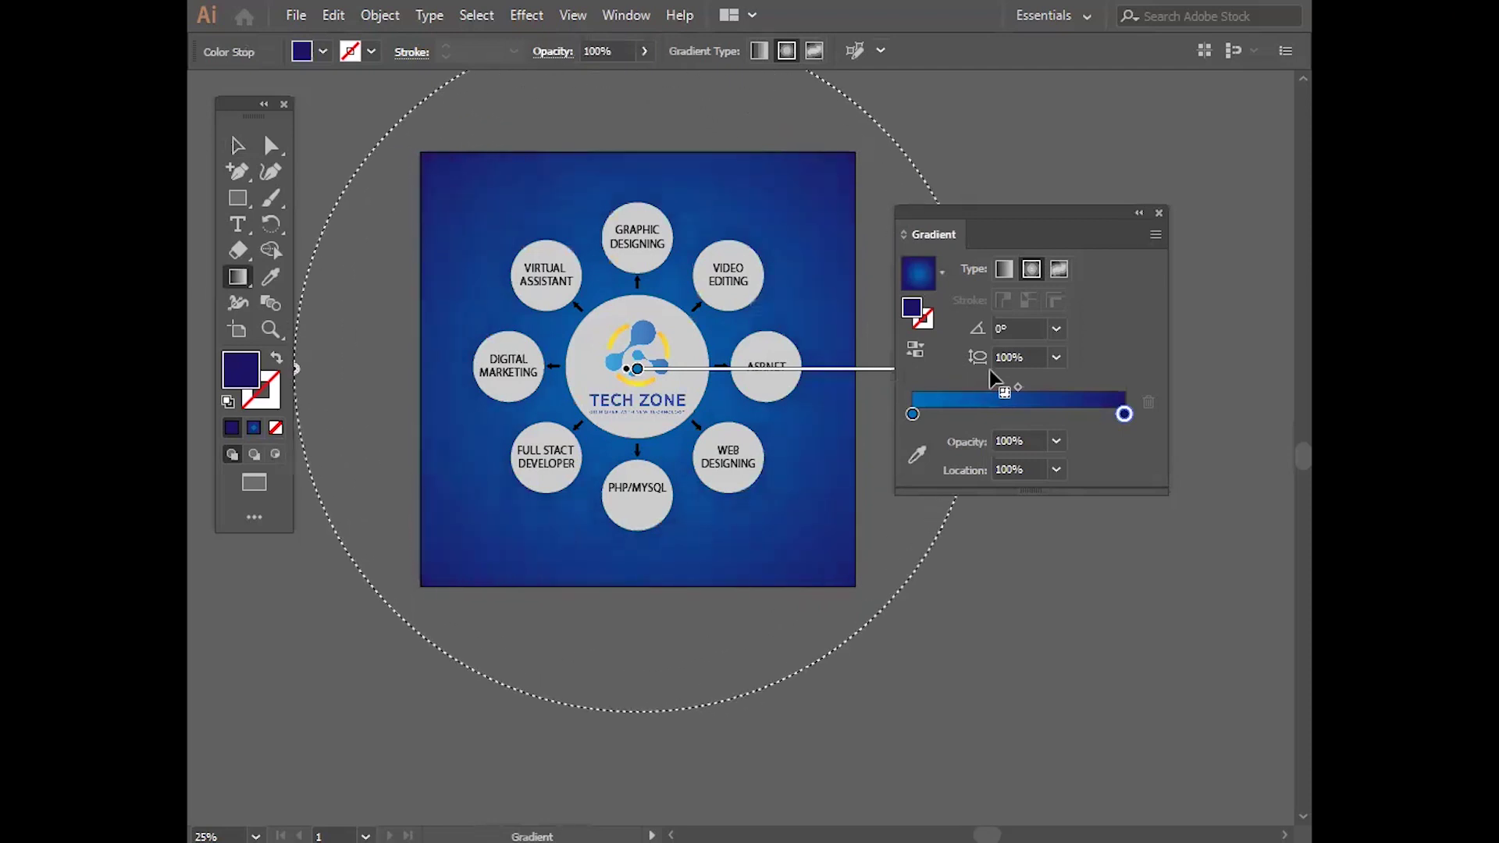
pyautogui.press('v')
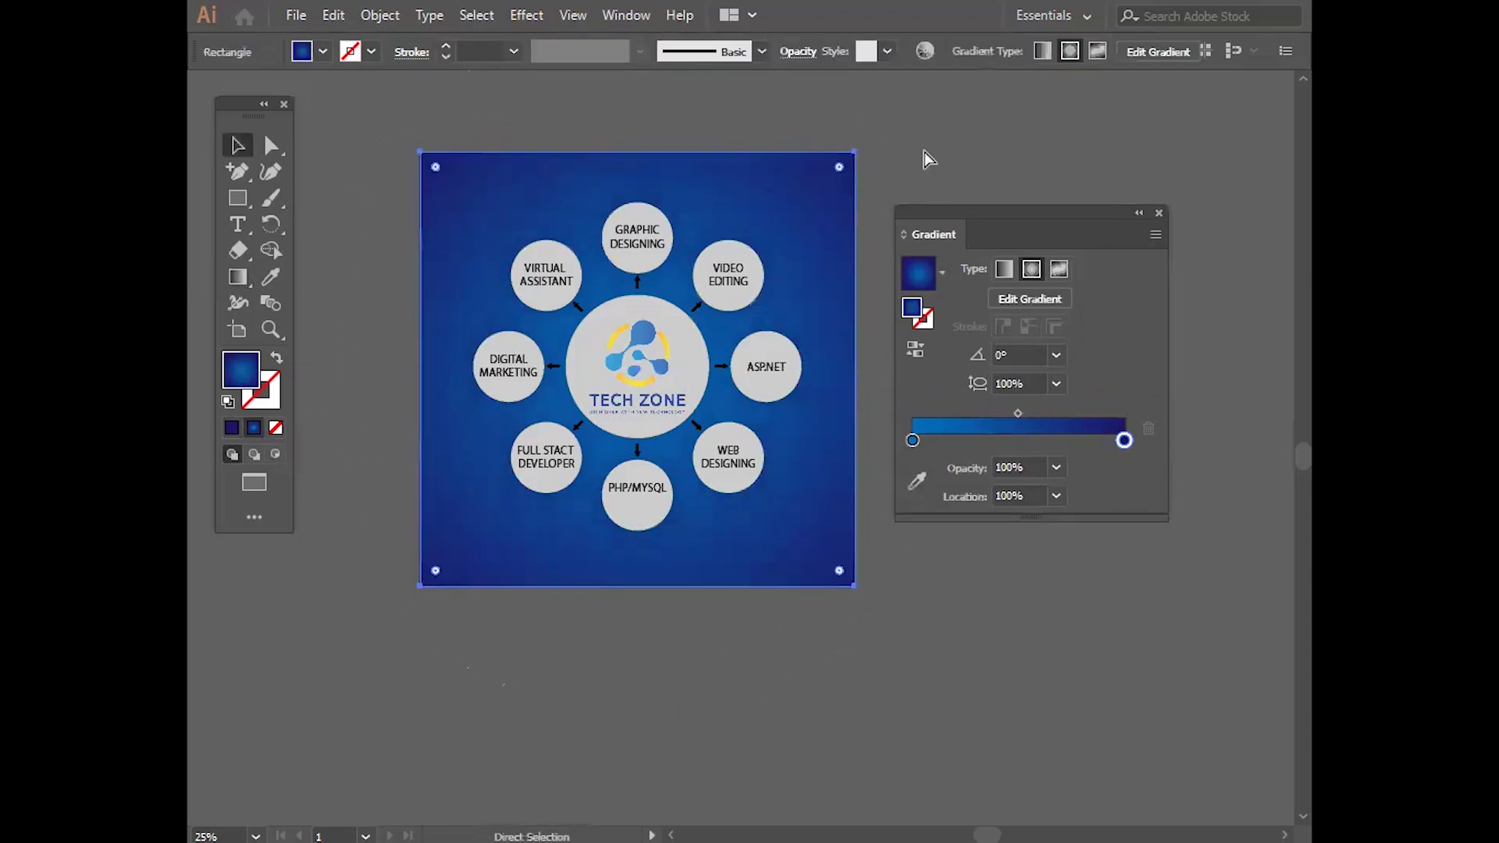
pyautogui.click(928, 158)
# Step: Give the central TECH ZONE circle a gradient with a white left stop and black right stop
pyautogui.scroll(2, 673, 391)
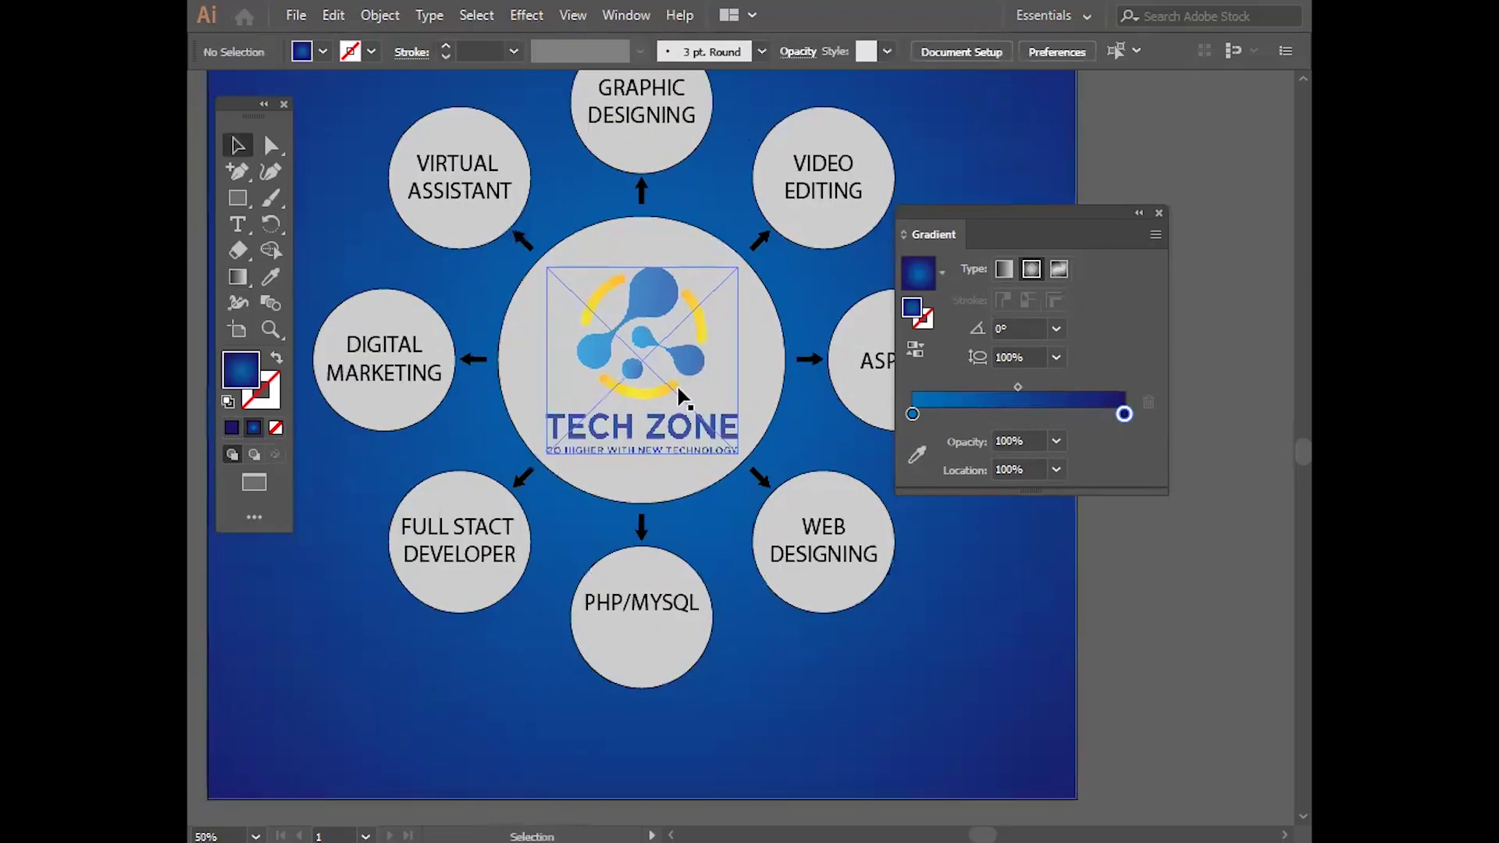
pyautogui.scroll(-2, 593, 396)
pyautogui.scroll(2, 734, 367)
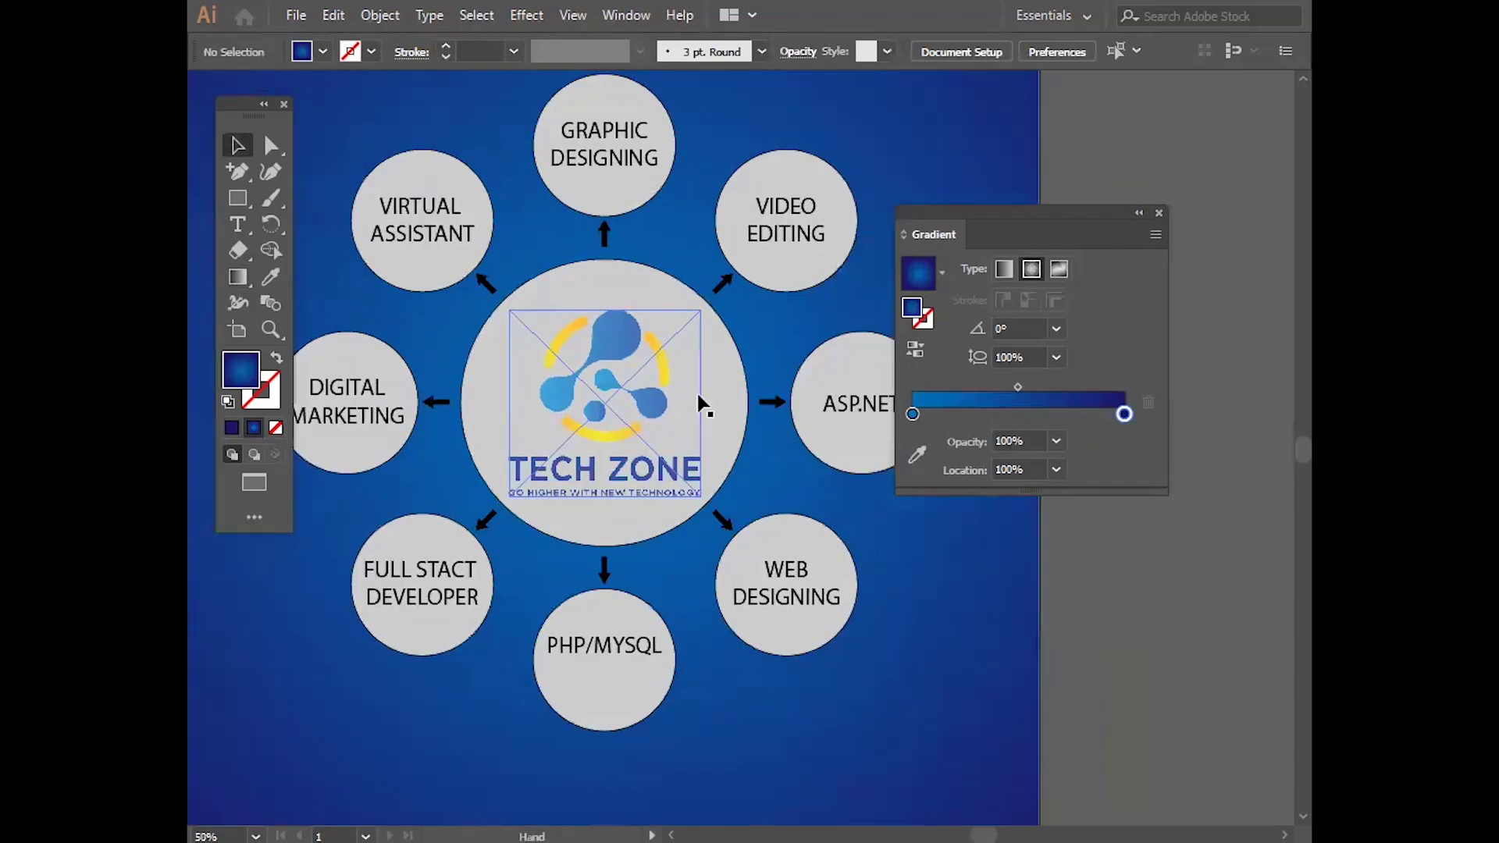
pyautogui.click(740, 378)
pyautogui.click(918, 274)
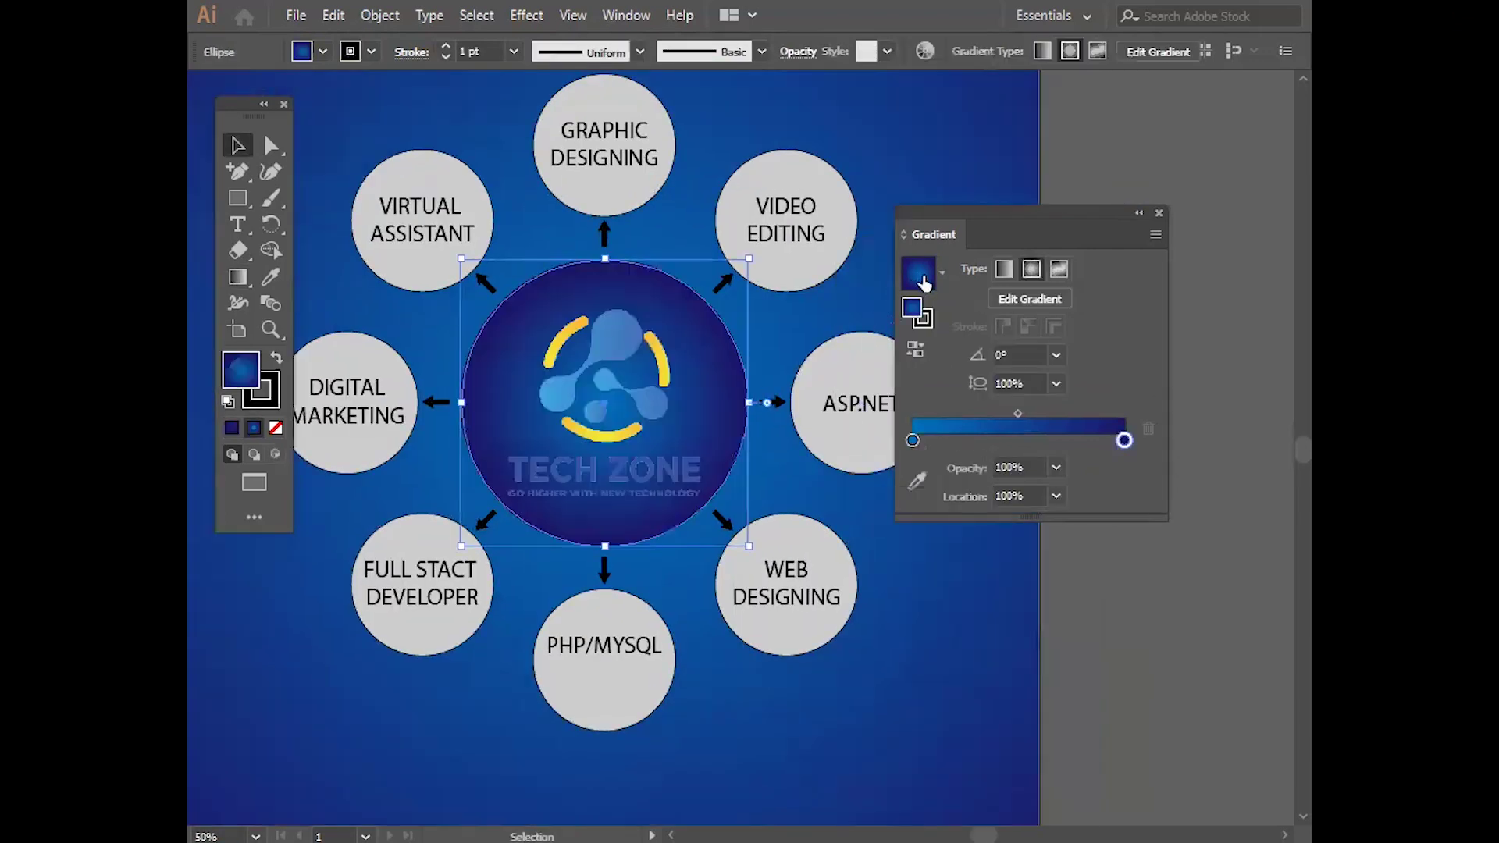
pyautogui.click(913, 440)
pyautogui.doubleClick(912, 440)
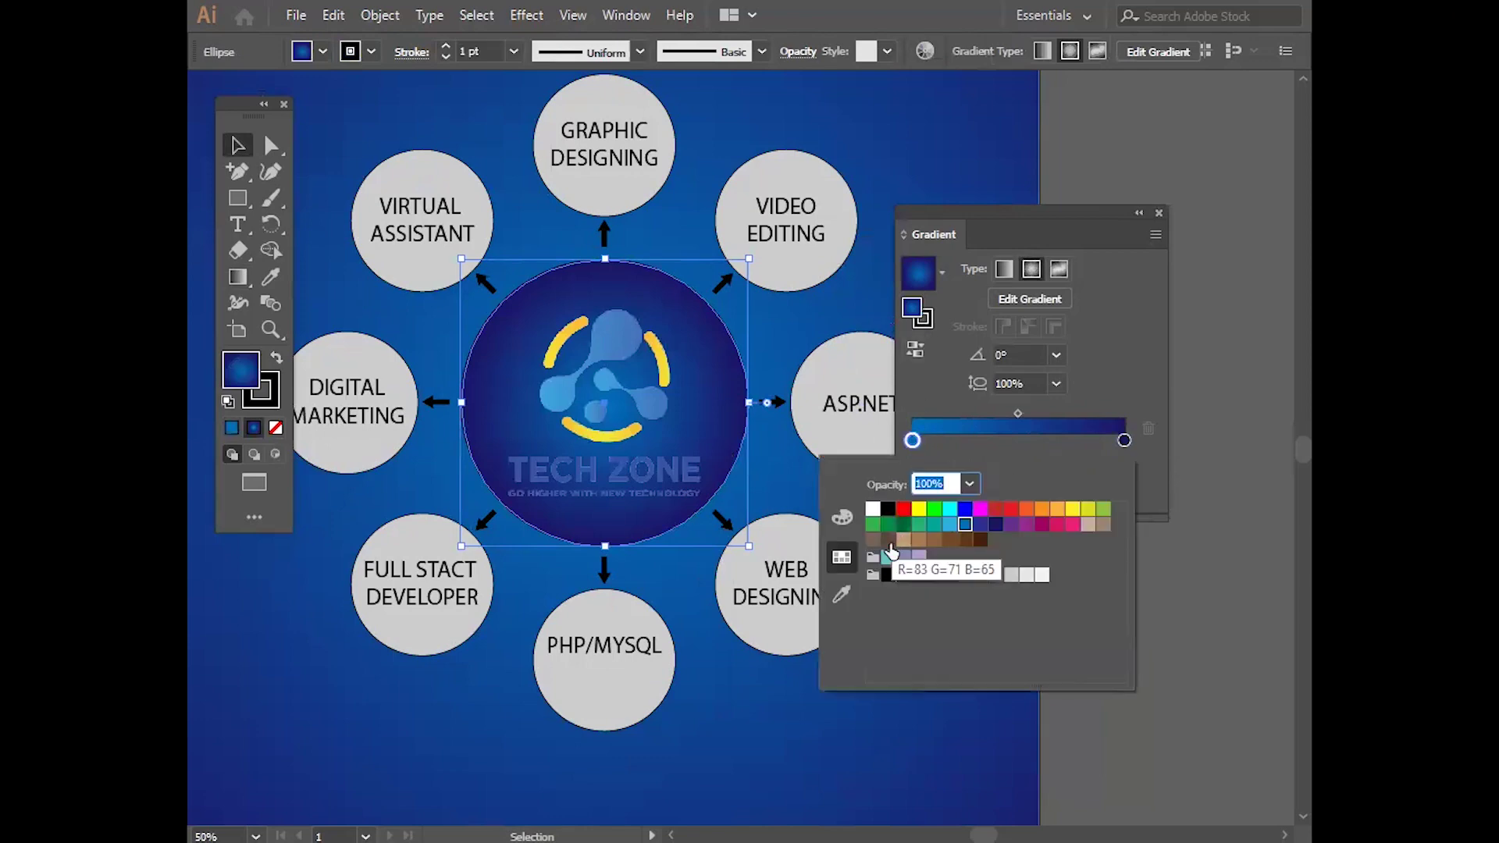
pyautogui.click(936, 576)
pyautogui.click(996, 575)
pyautogui.click(1042, 576)
pyautogui.click(1124, 440)
pyautogui.doubleClick(1125, 440)
pyautogui.click(887, 509)
# Step: Reselect the central circle with the Gradient tool and fit the gradient radius to the circle
pyautogui.write('g')
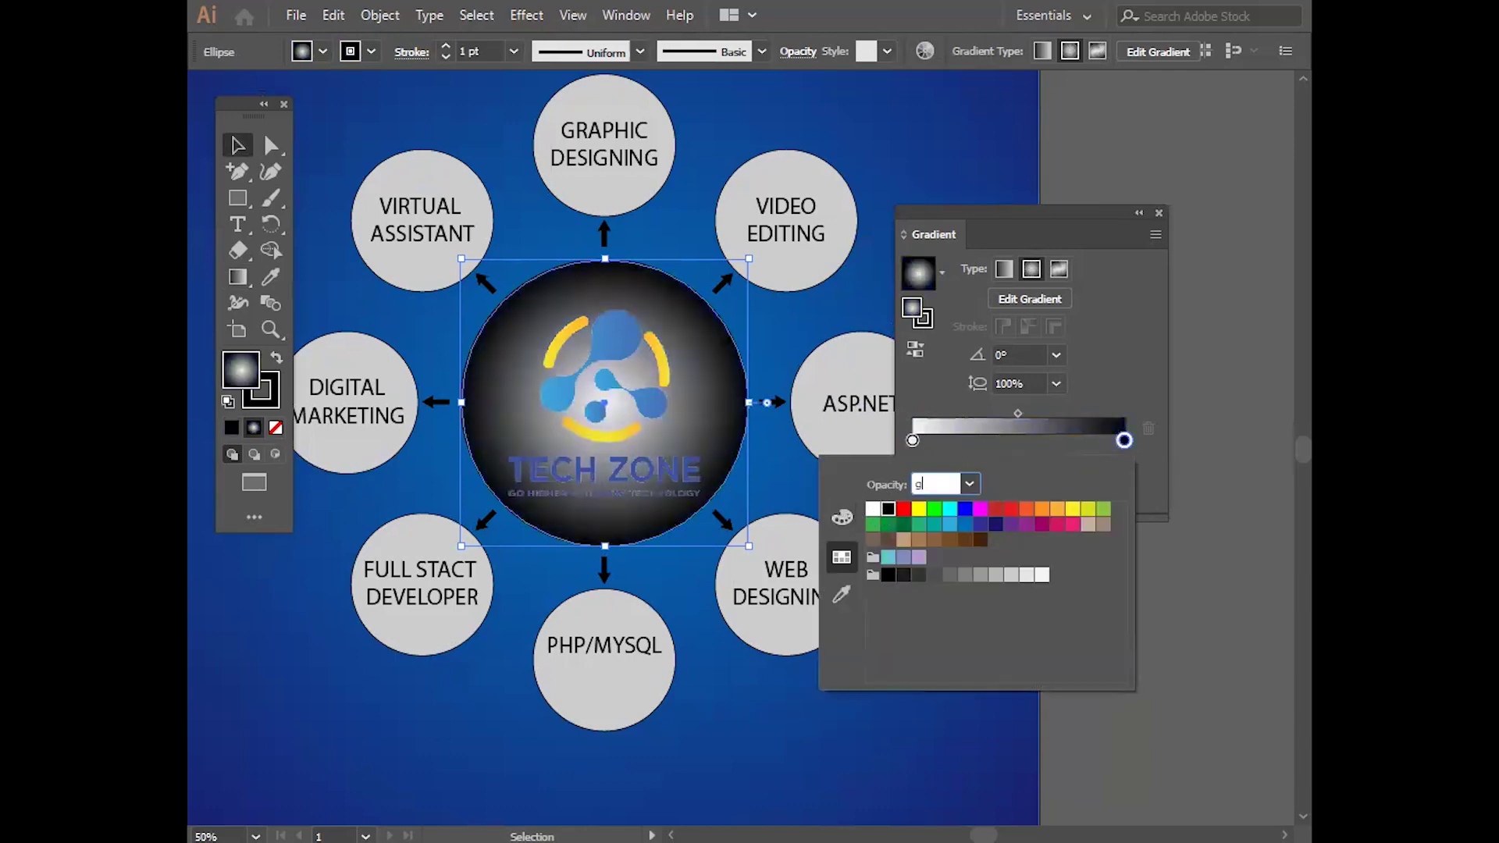
pyautogui.press('Escape')
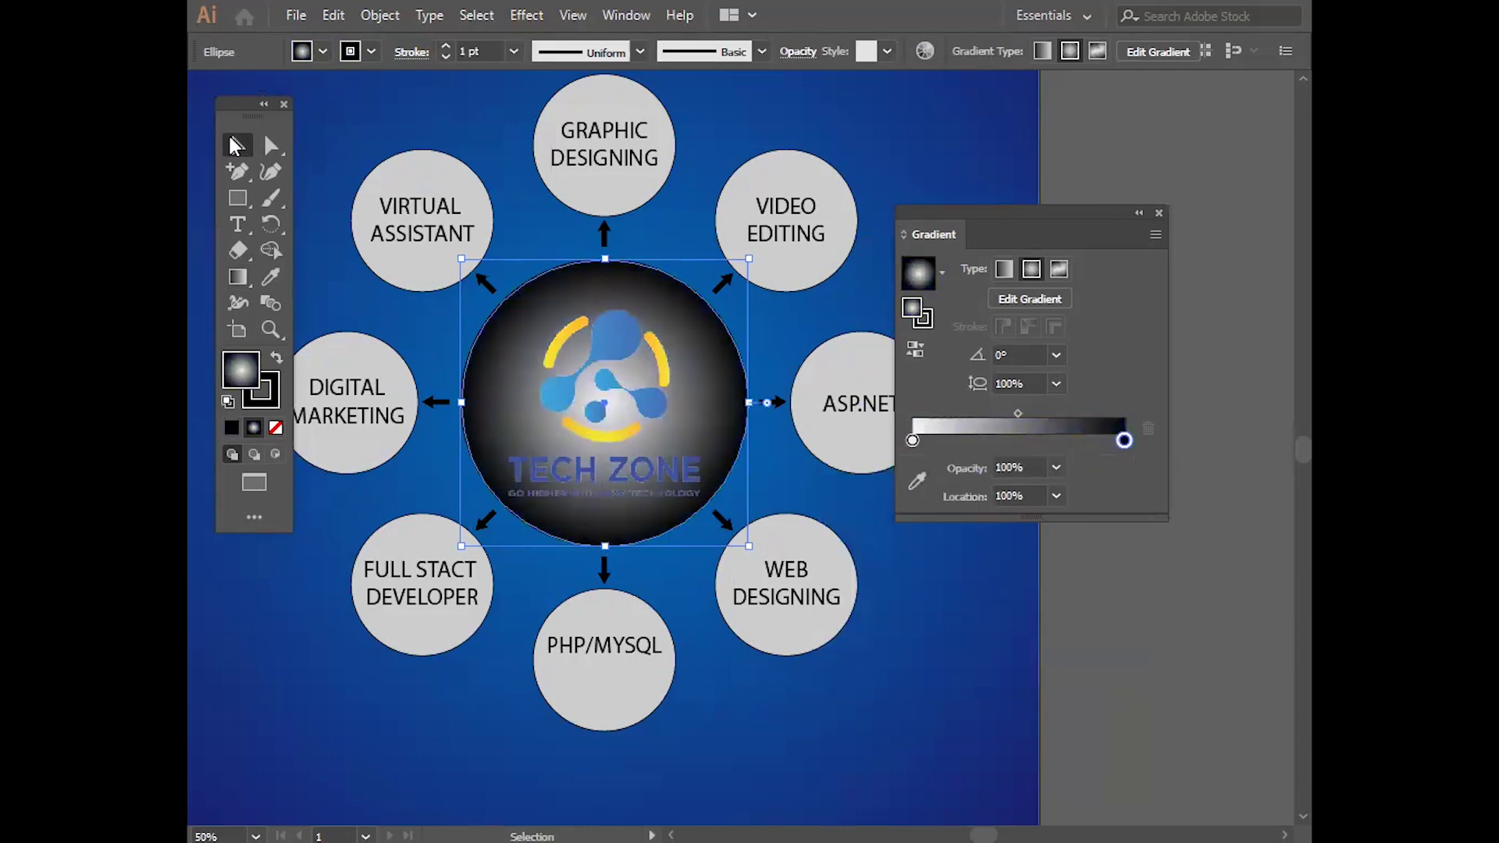
pyautogui.press('g')
pyautogui.click(700, 396)
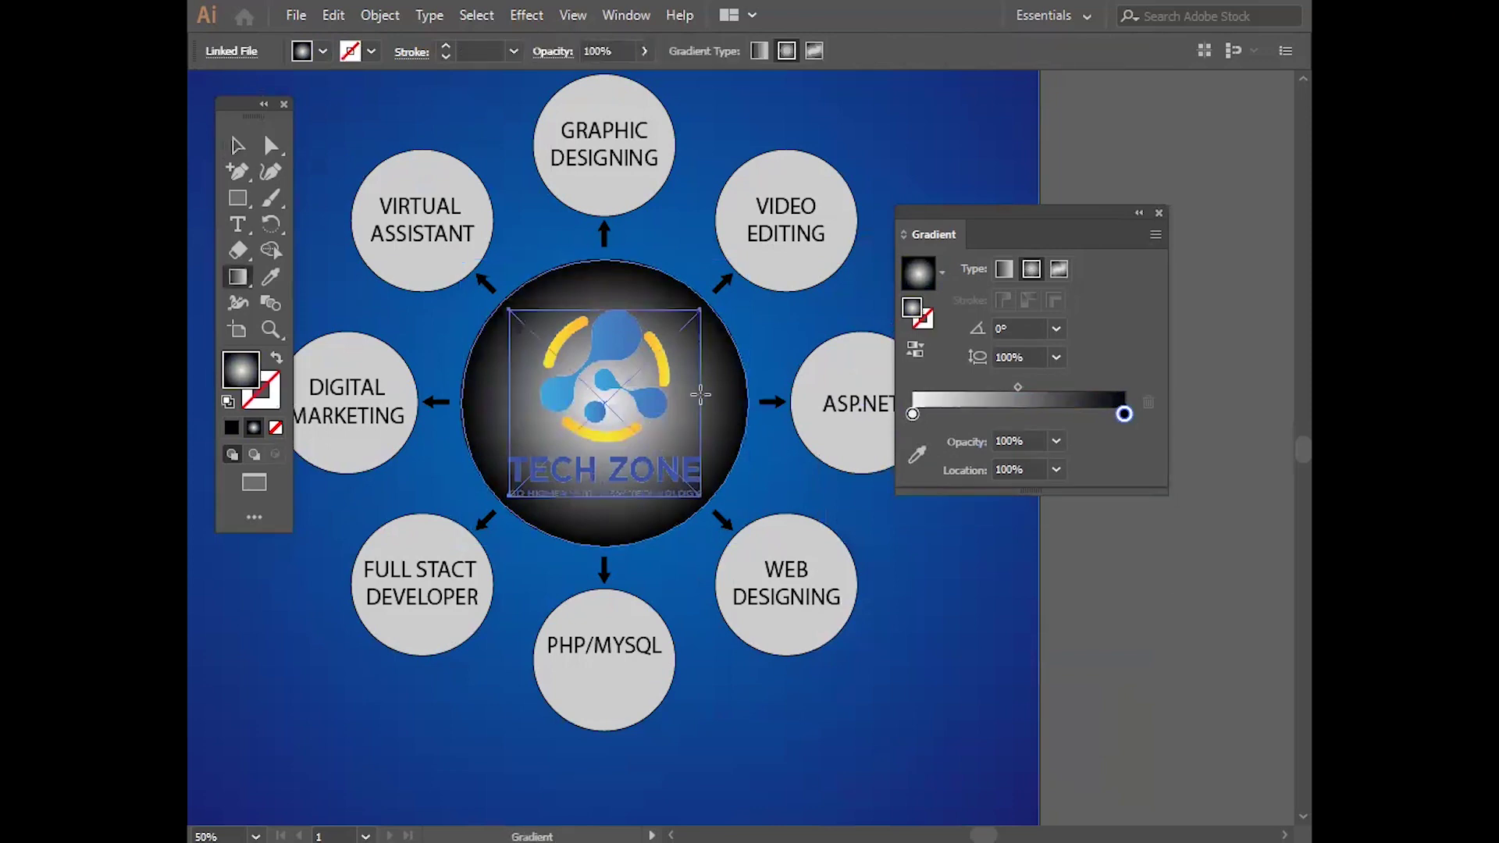
pyautogui.press('v')
pyautogui.hotkey('ctrl', 'shift', 'a')
pyautogui.click(726, 366)
pyautogui.press('g')
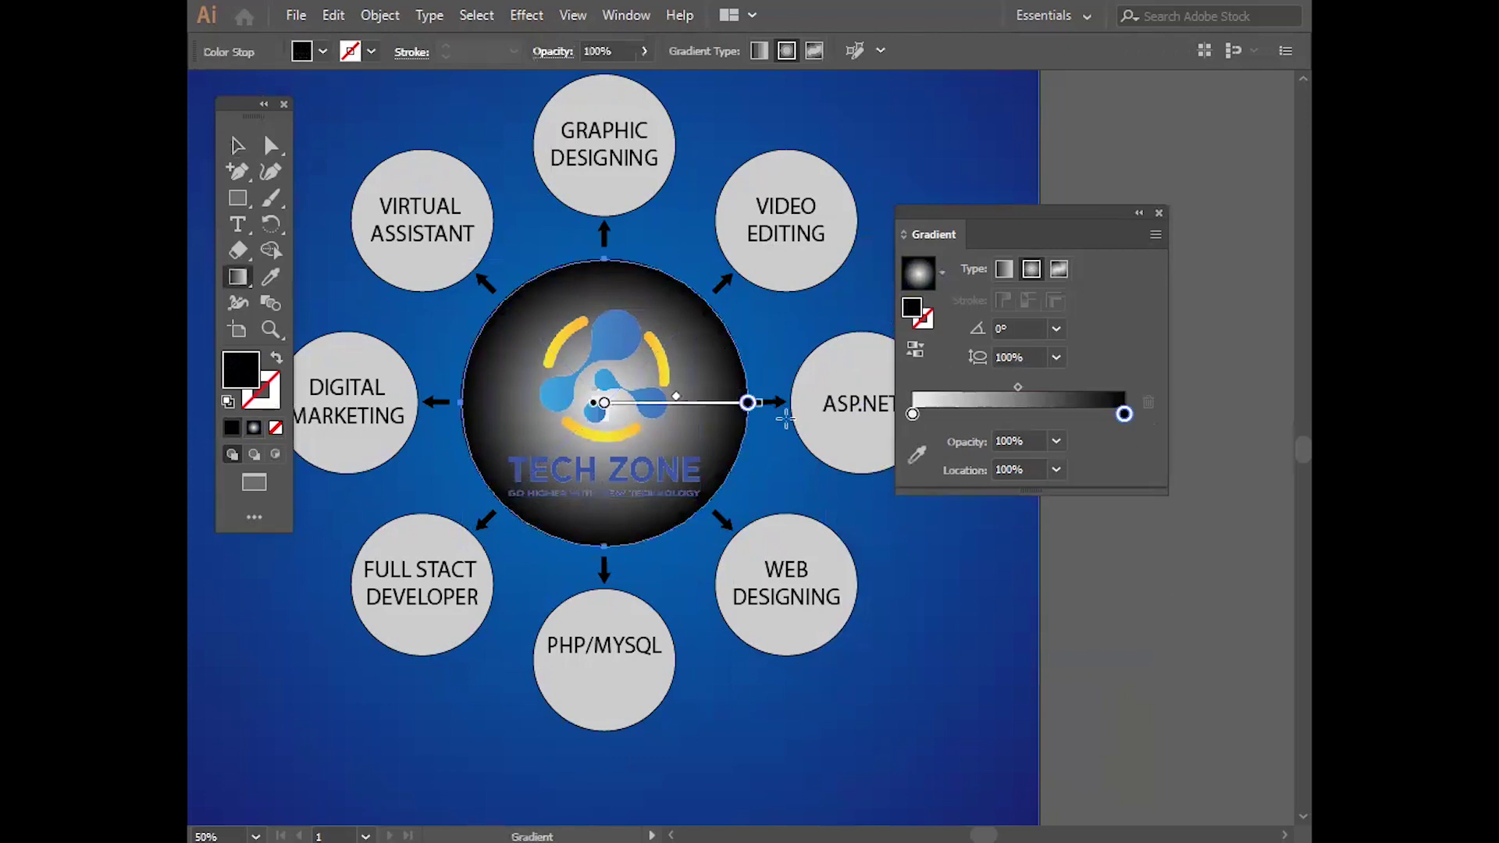
pyautogui.moveTo(761, 401); pyautogui.dragTo(1040, 403)
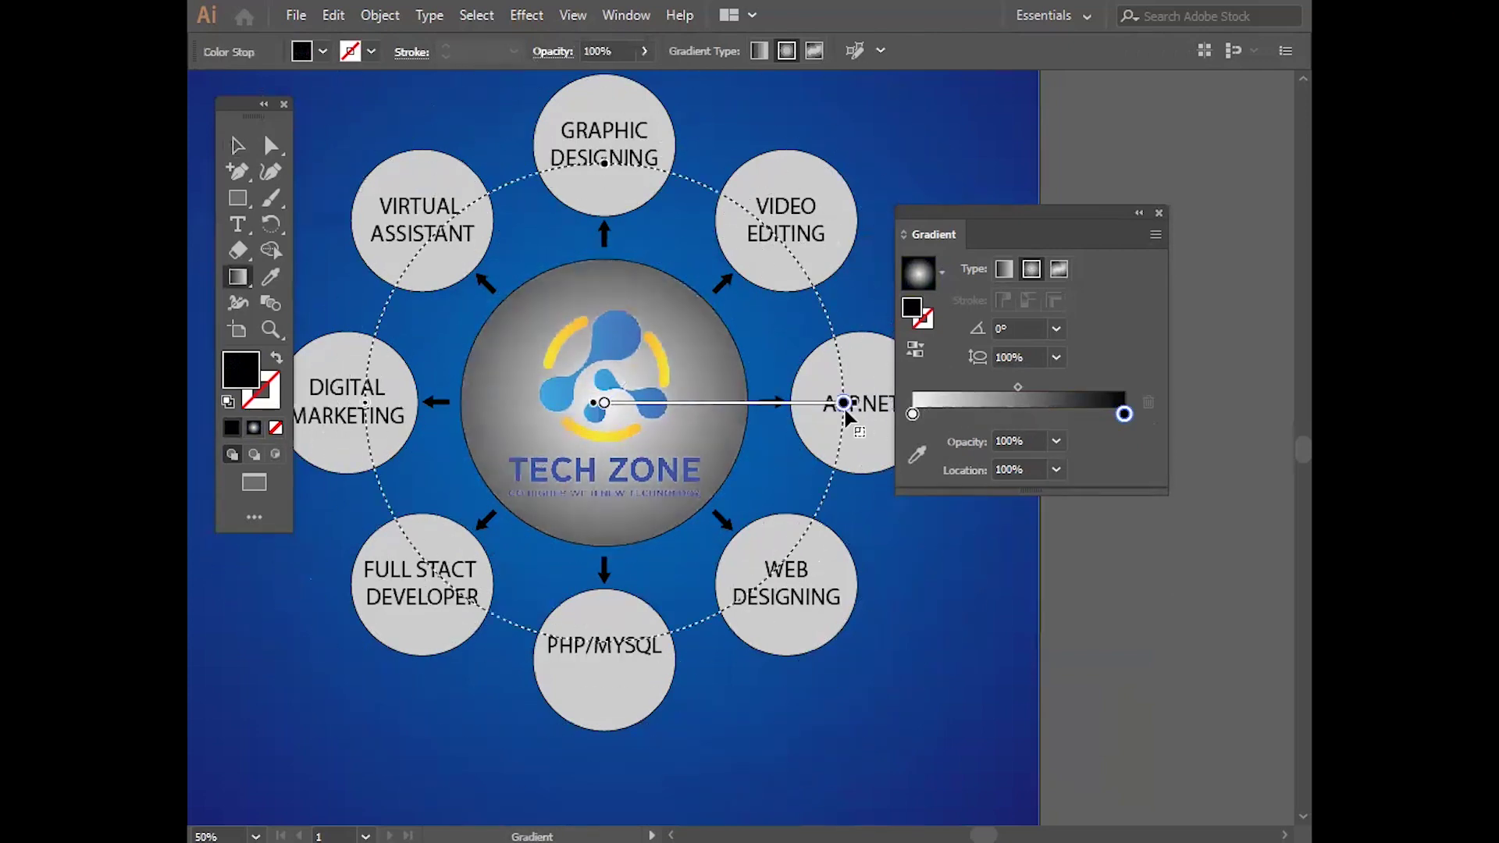
pyautogui.moveTo(1040, 403); pyautogui.dragTo(879, 403)
# Step: After trying red, blue, green and yellow, set the gradient's centre colour to white
pyautogui.doubleClick(912, 414)
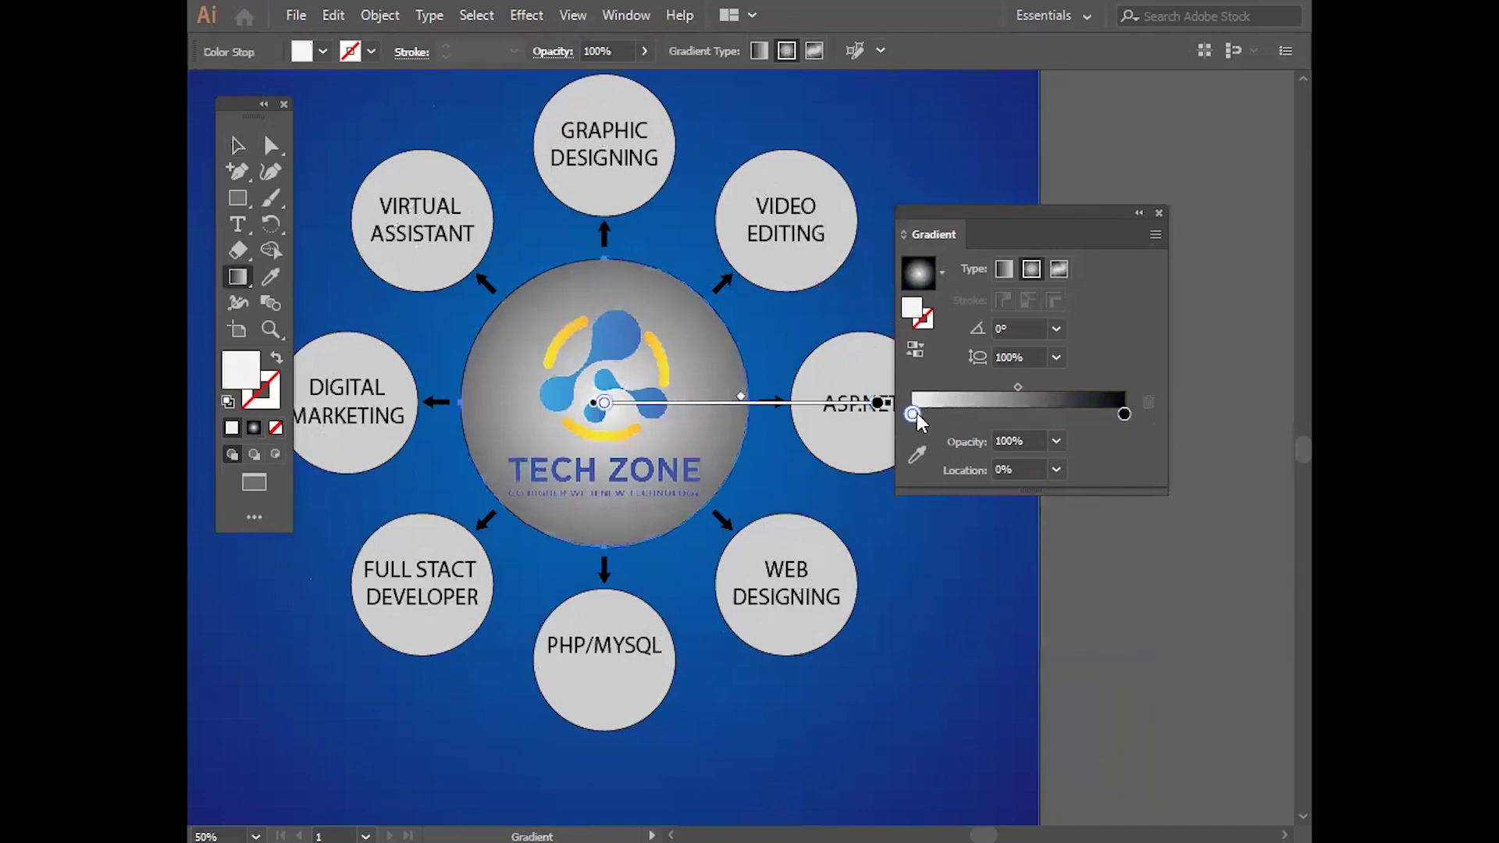
pyautogui.click(904, 483)
pyautogui.click(966, 513)
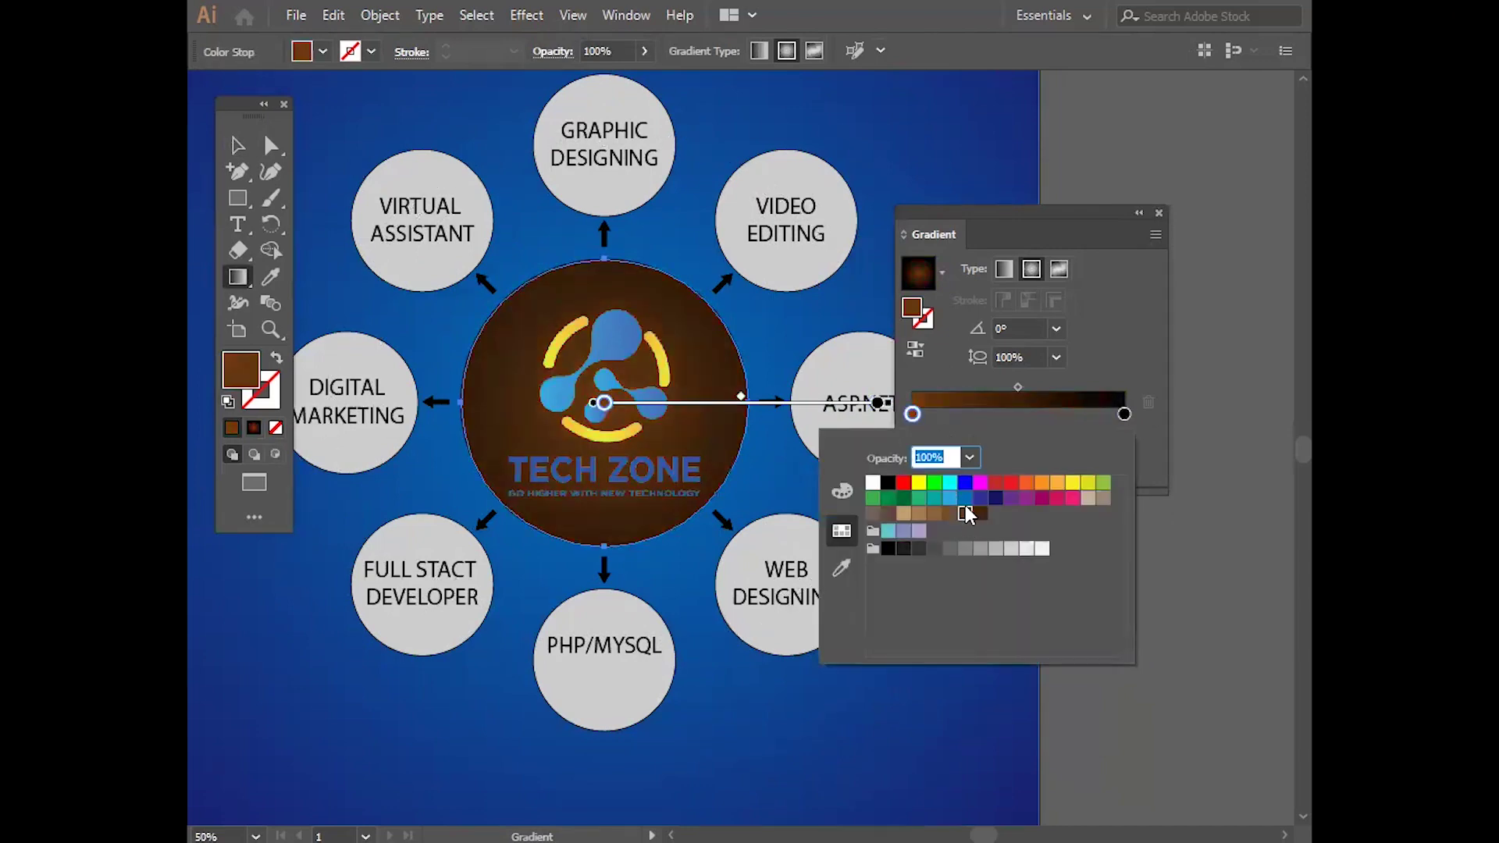
pyautogui.click(951, 482)
pyautogui.click(935, 482)
pyautogui.click(1026, 483)
pyautogui.click(1088, 483)
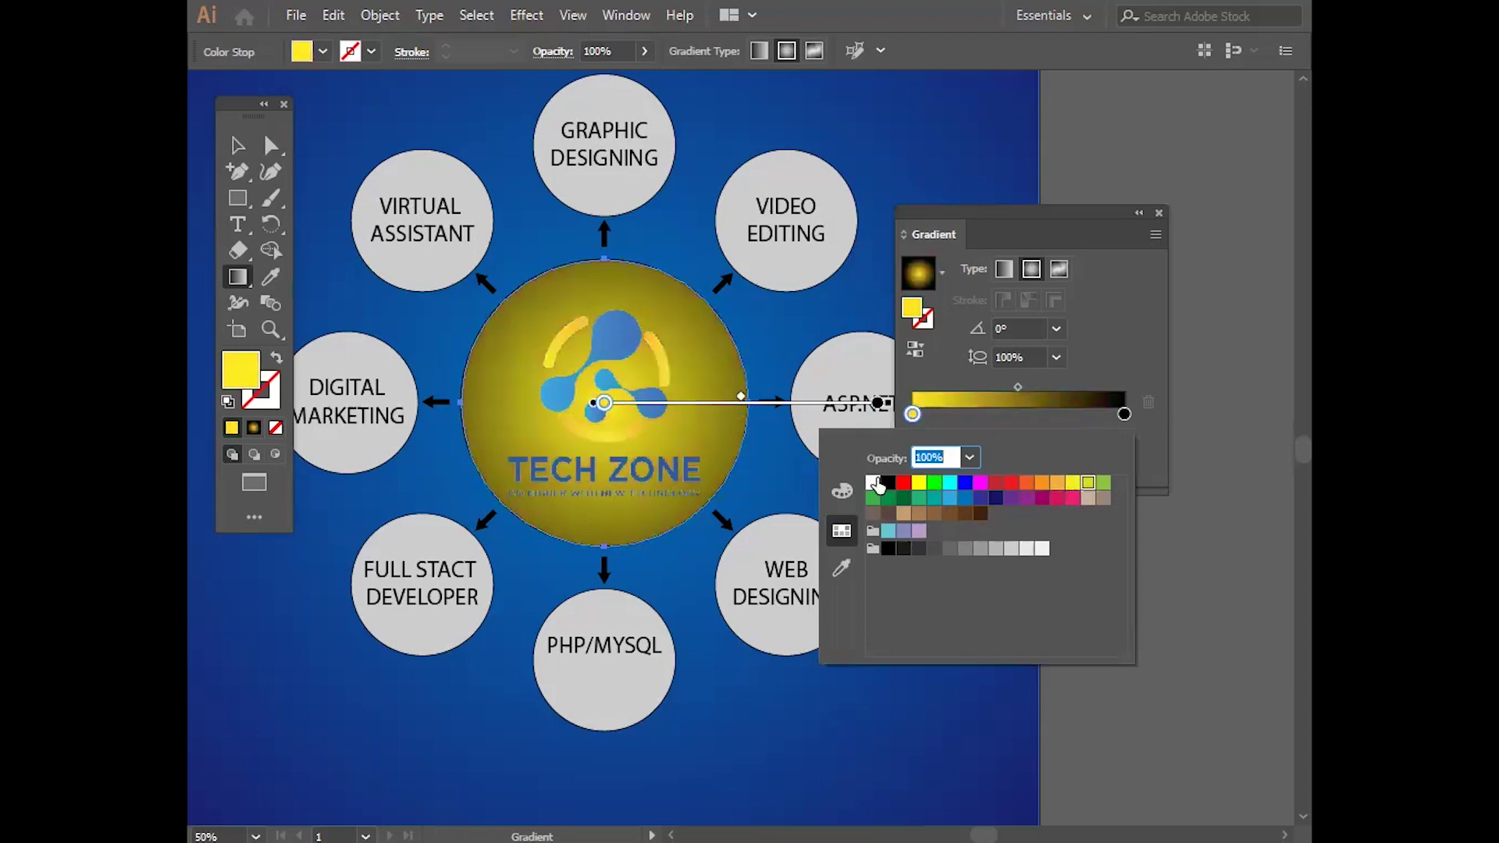
pyautogui.click(873, 483)
# Step: Make the outer gradient colour navy and stretch the radius beyond the circle
pyautogui.click(1123, 415)
pyautogui.doubleClick(1123, 415)
pyautogui.click(968, 498)
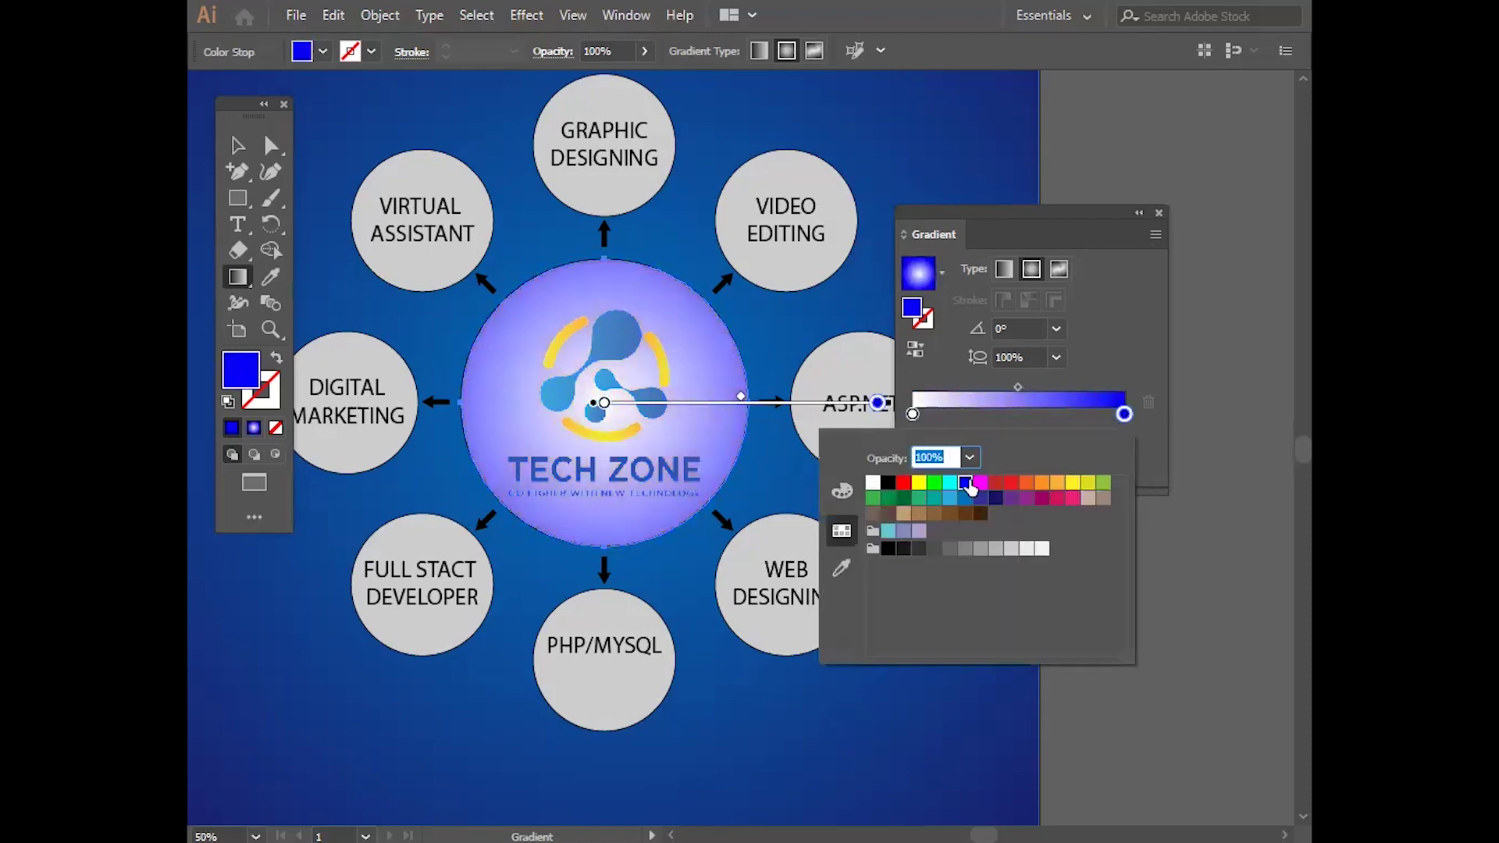
pyautogui.click(996, 498)
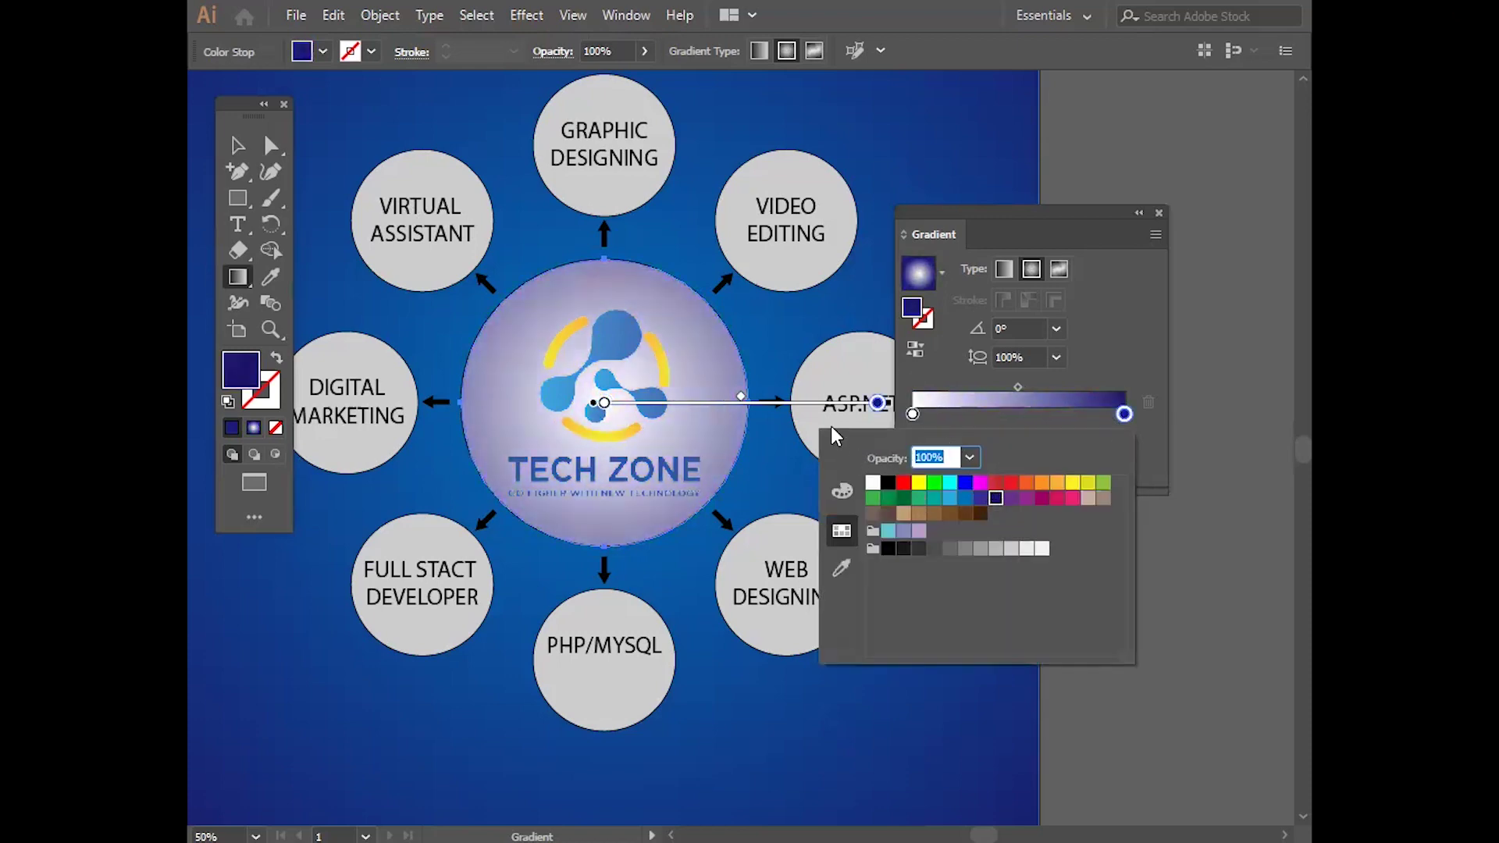
pyautogui.press('Escape')
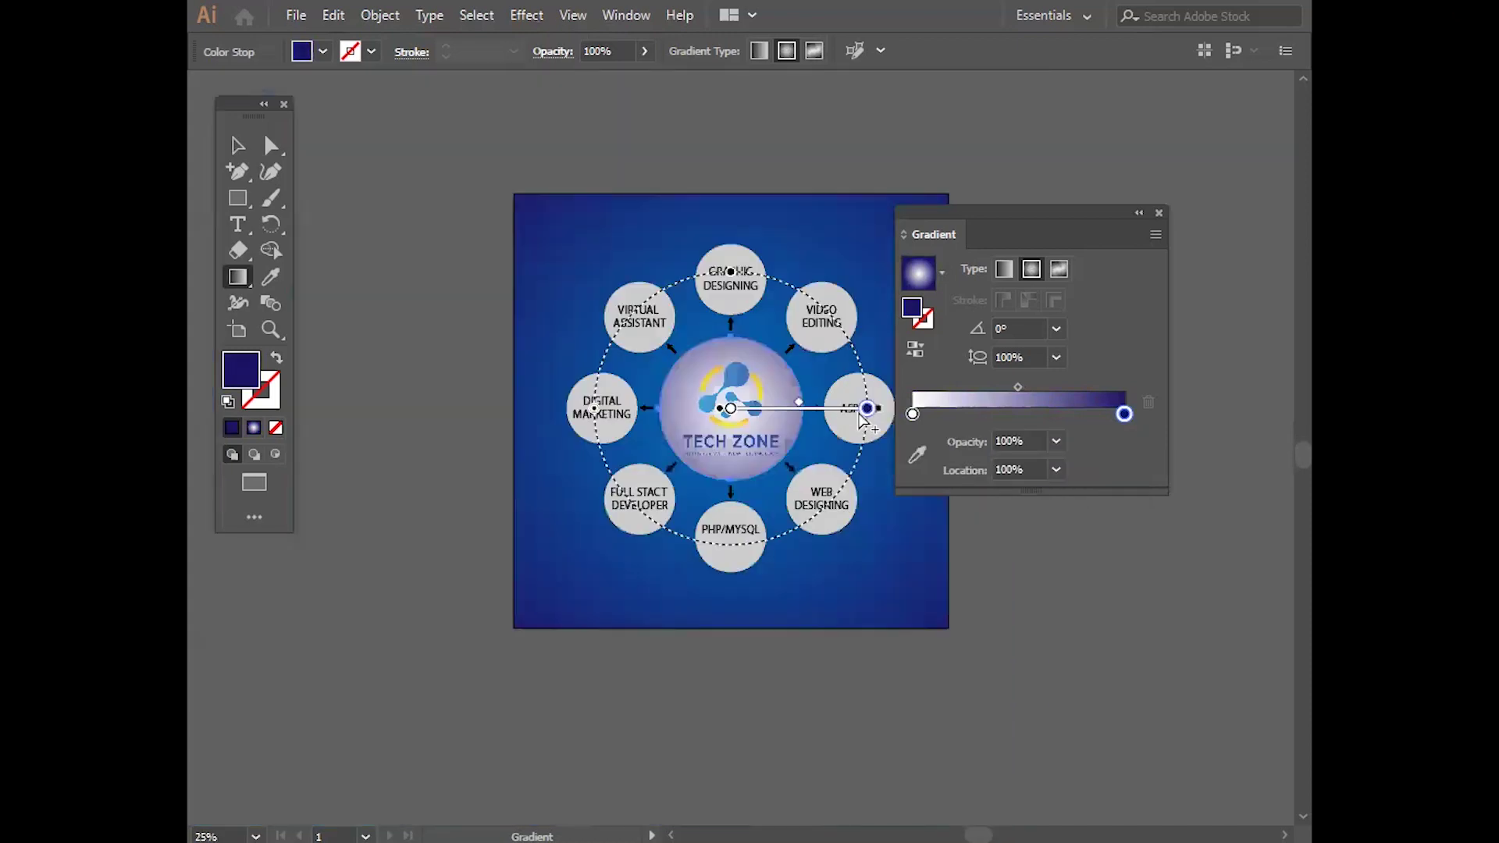
pyautogui.scroll(-2, 841, 413)
pyautogui.moveTo(879, 414)
pyautogui.mouseDown()
pyautogui.moveTo(645, 419)
pyautogui.moveTo(720, 419)
pyautogui.mouseUp()
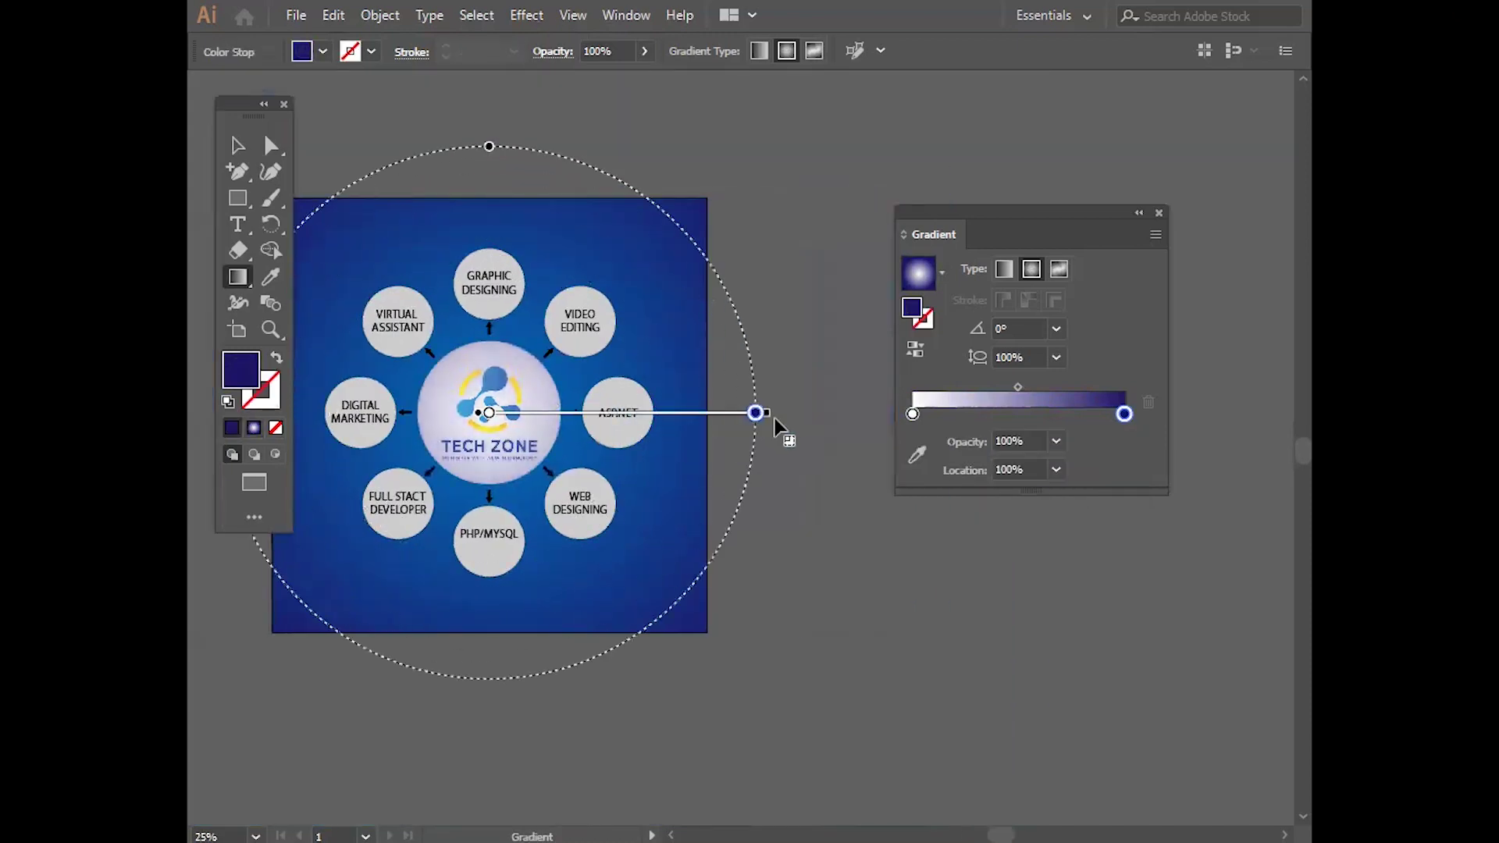
pyautogui.press('v')
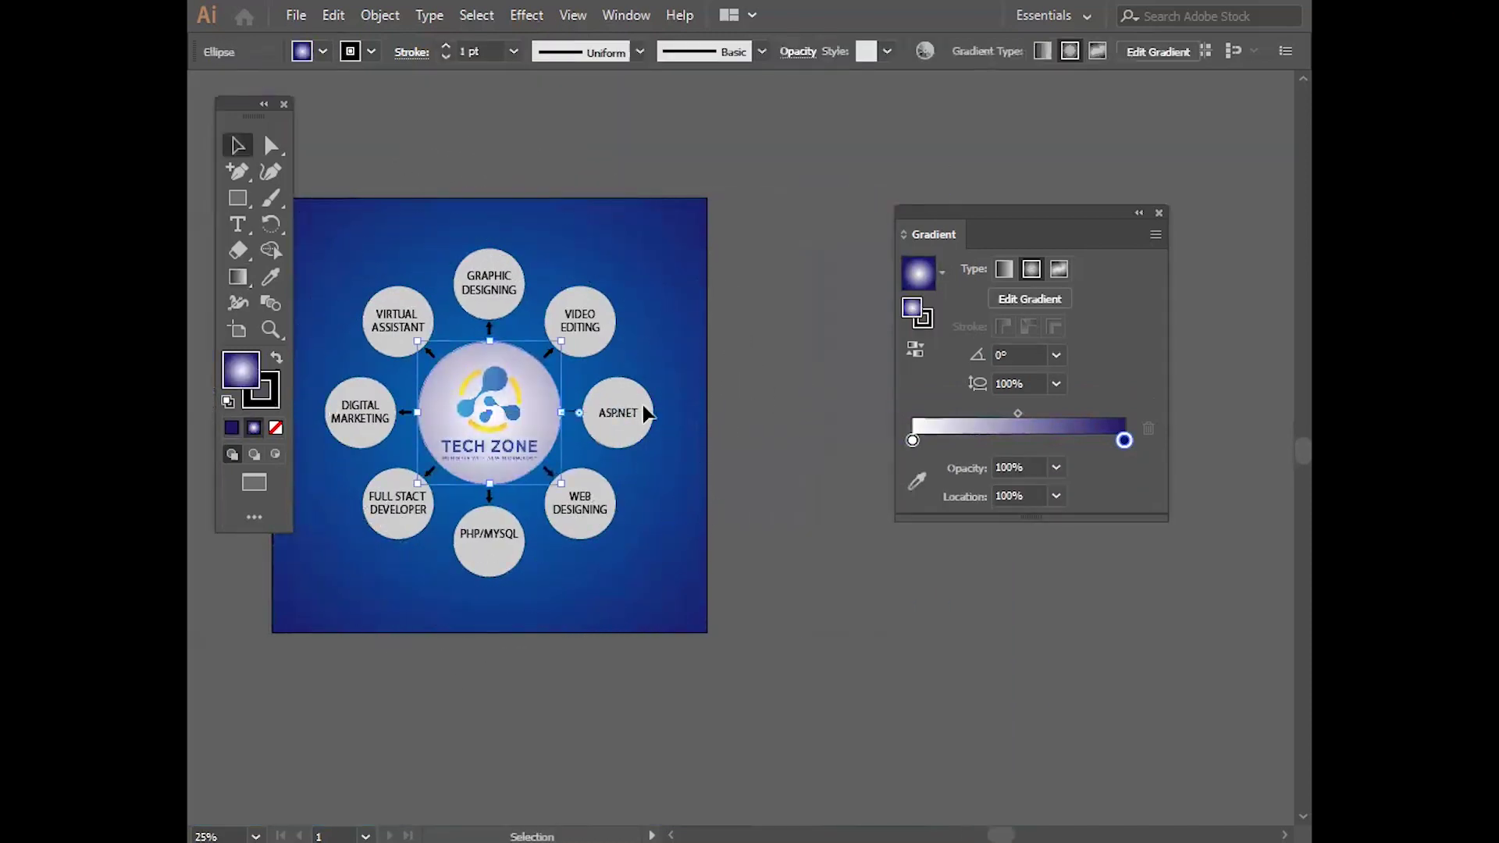
# Step: Select the VIDEO EDITING, GRAPHIC DESIGNING, ASP.NET and WEB DESIGNING circles together
pyautogui.scroll(-1, 642, 408)
pyautogui.scroll(2, 647, 416)
pyautogui.click(769, 420)
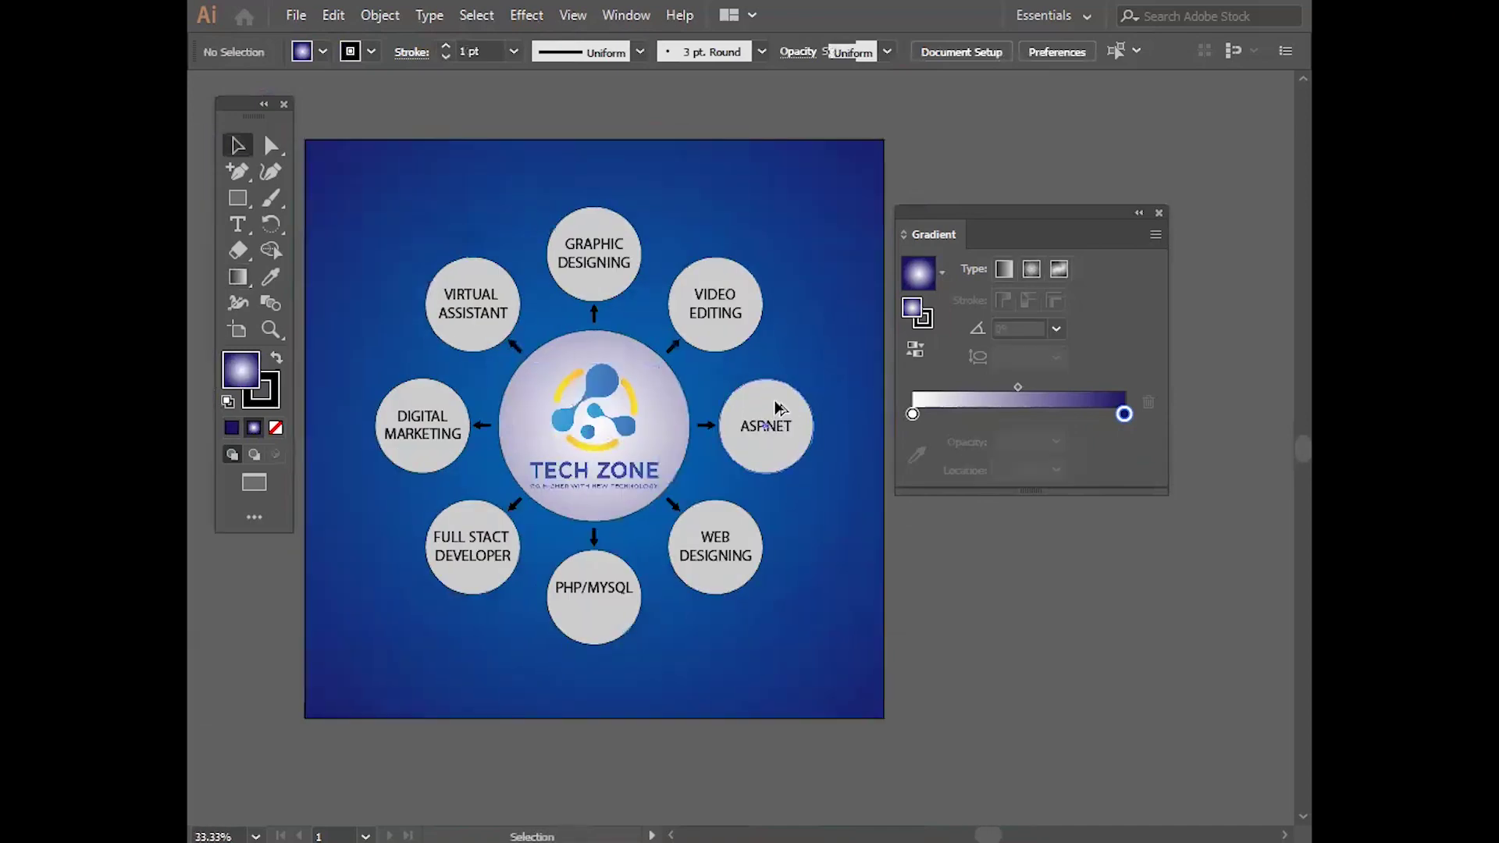
pyautogui.scroll(2, 774, 402)
pyautogui.scroll(-2, 684, 273)
pyautogui.click(678, 266)
pyautogui.keyDown('shift'); pyautogui.click(550, 205); pyautogui.keyUp('shift')
pyautogui.keyDown('shift'); pyautogui.click(705, 392); pyautogui.keyUp('shift')
pyautogui.keyDown('shift'); pyautogui.click(676, 517); pyautogui.keyUp('shift')
# Step: Add the PHP/MYSQL, FULL STACT DEVELOPER and DIGITAL MARKETING circles and fill all selected circles white
pyautogui.keyDown('shift'); pyautogui.click(542, 536); pyautogui.keyUp('shift')
pyautogui.keyDown('shift'); pyautogui.click(425, 513); pyautogui.keyUp('shift')
pyautogui.keyDown('shift'); pyautogui.click(383, 346); pyautogui.keyUp('shift')
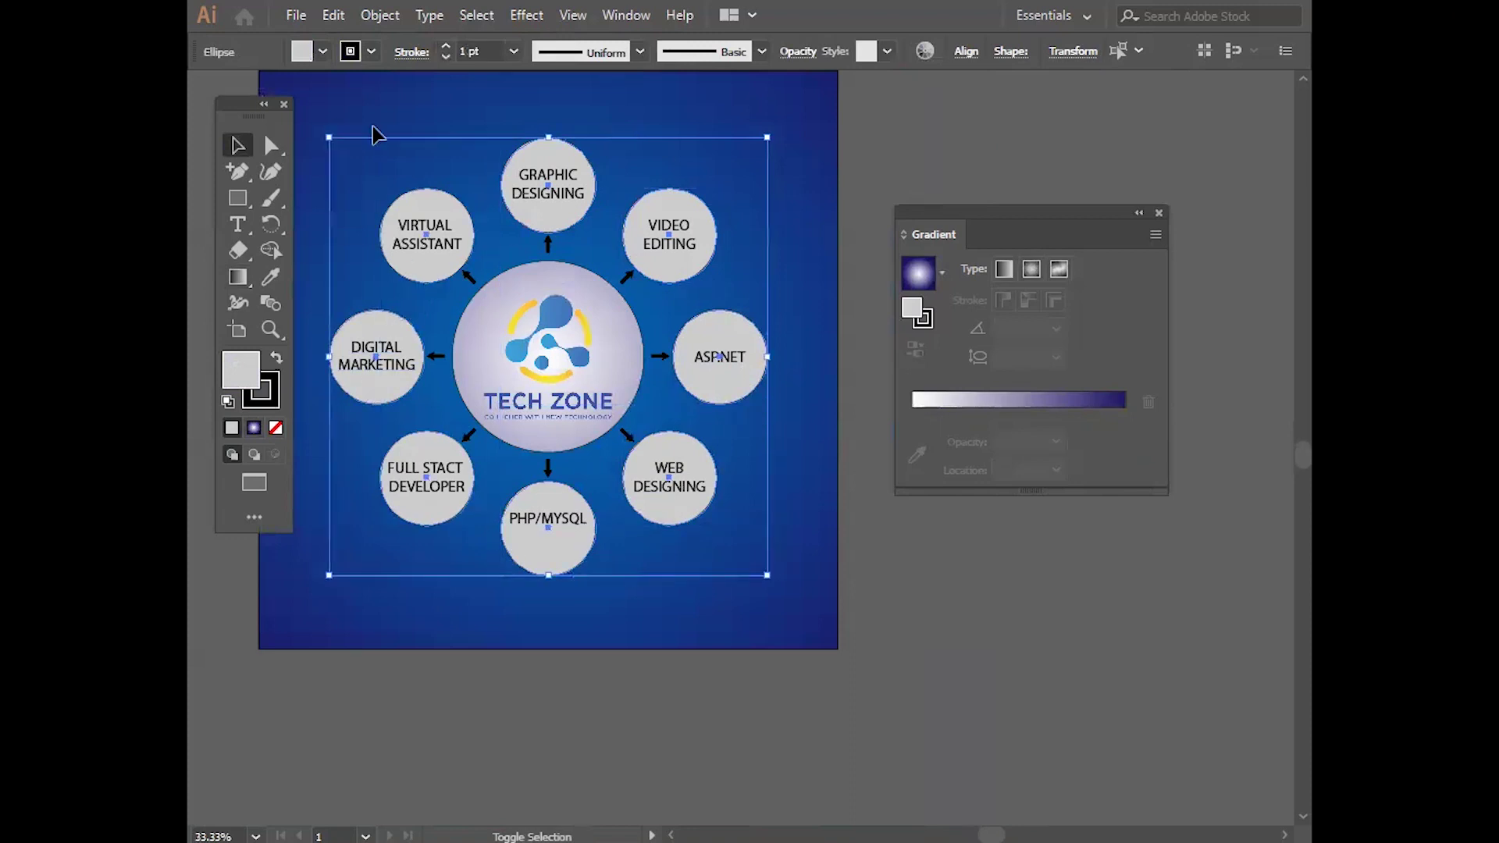
pyautogui.click(303, 53)
pyautogui.click(232, 86)
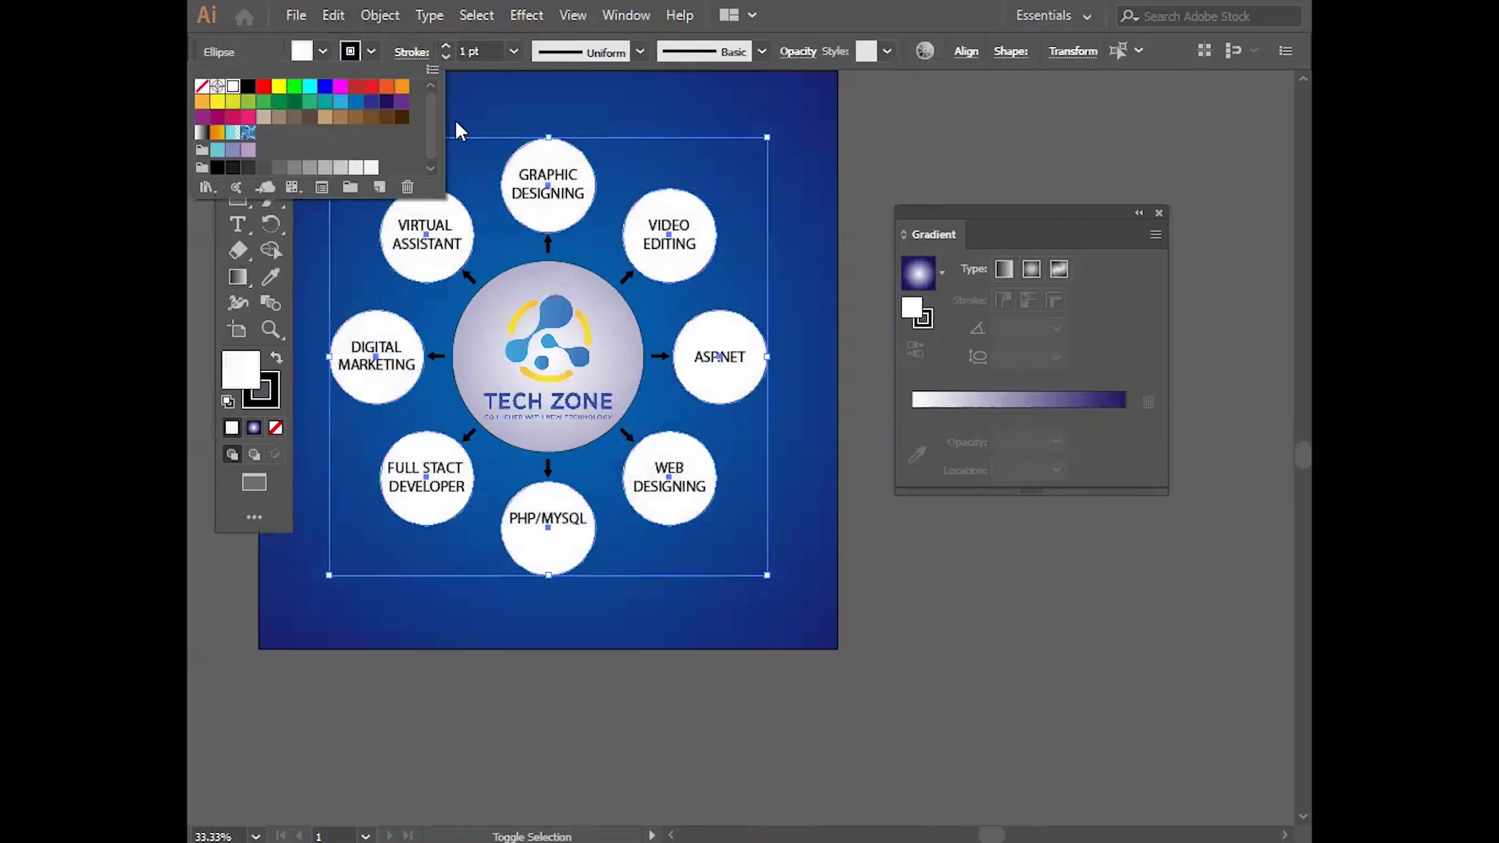
pyautogui.click(946, 154)
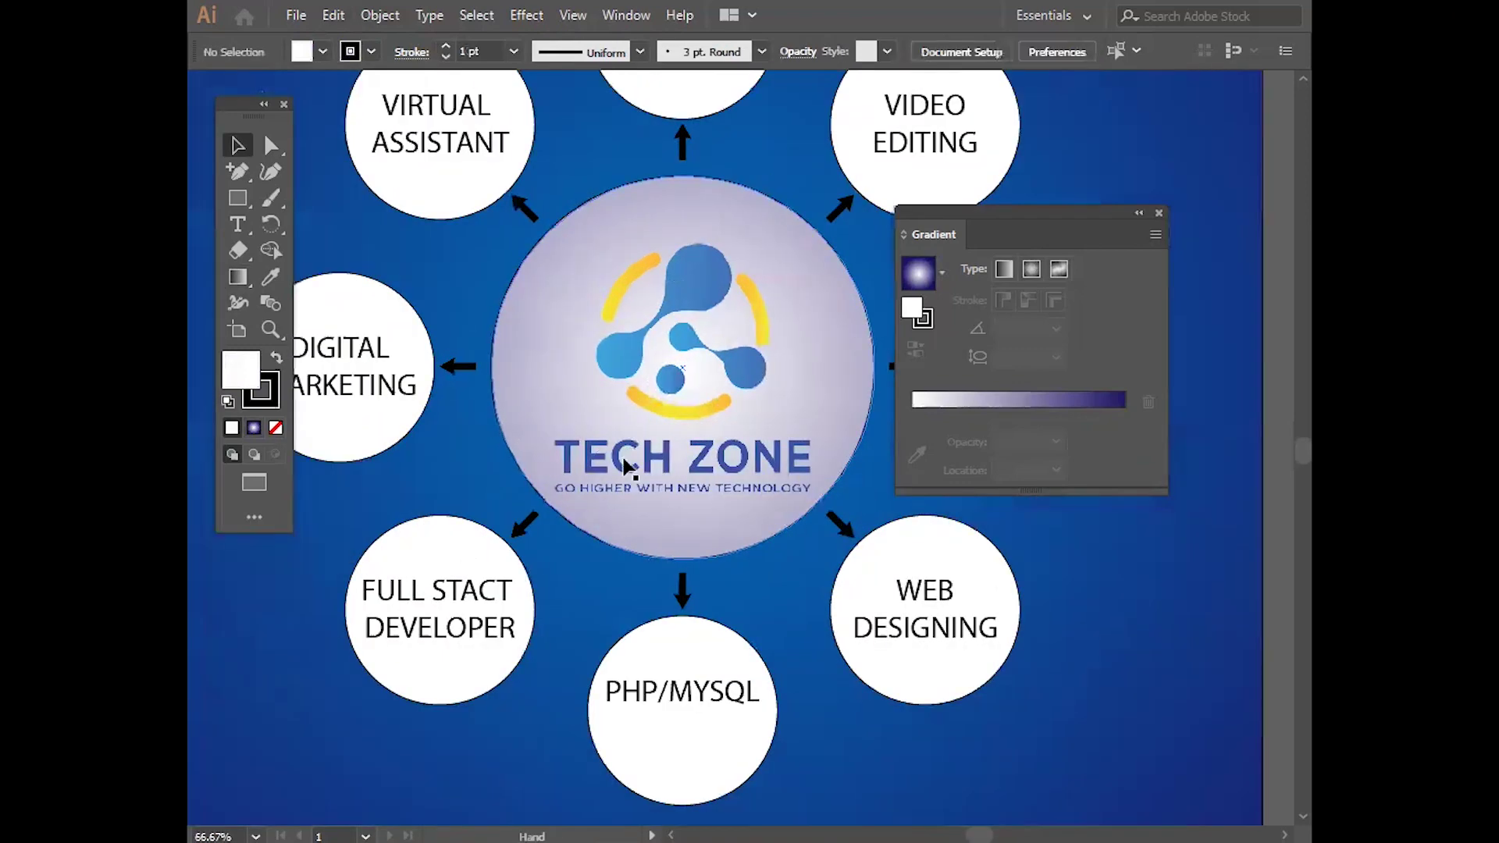
pyautogui.keyDown('alt'); pyautogui.scroll(3, 763, 547); pyautogui.keyUp('alt')
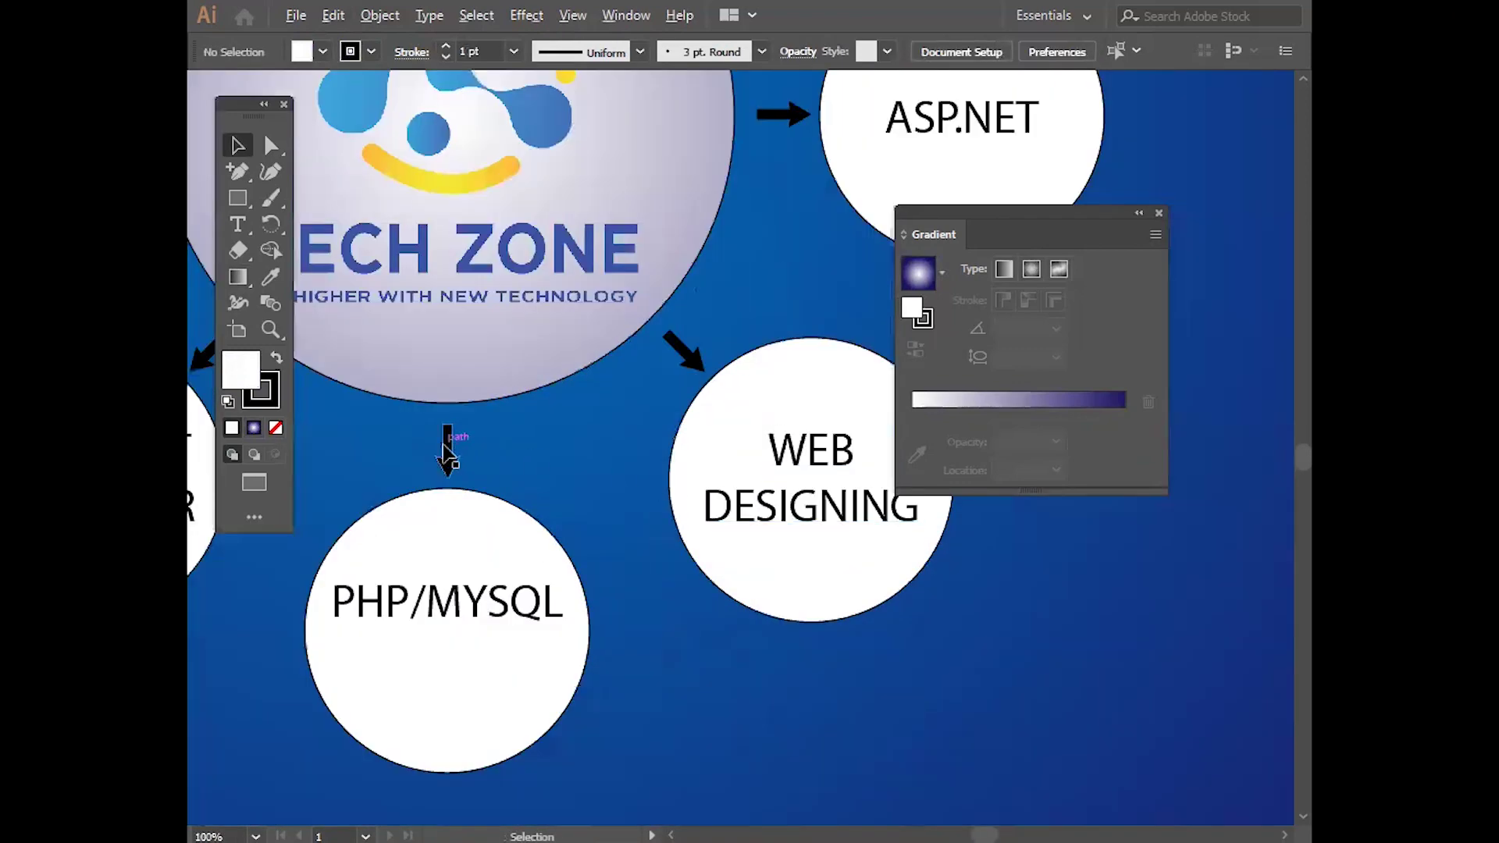
pyautogui.keyDown('alt'); pyautogui.scroll(-2, 446, 453); pyautogui.keyUp('alt')
pyautogui.keyDown('alt'); pyautogui.scroll(-1, 447, 453); pyautogui.keyUp('alt')
pyautogui.click(429, 508)
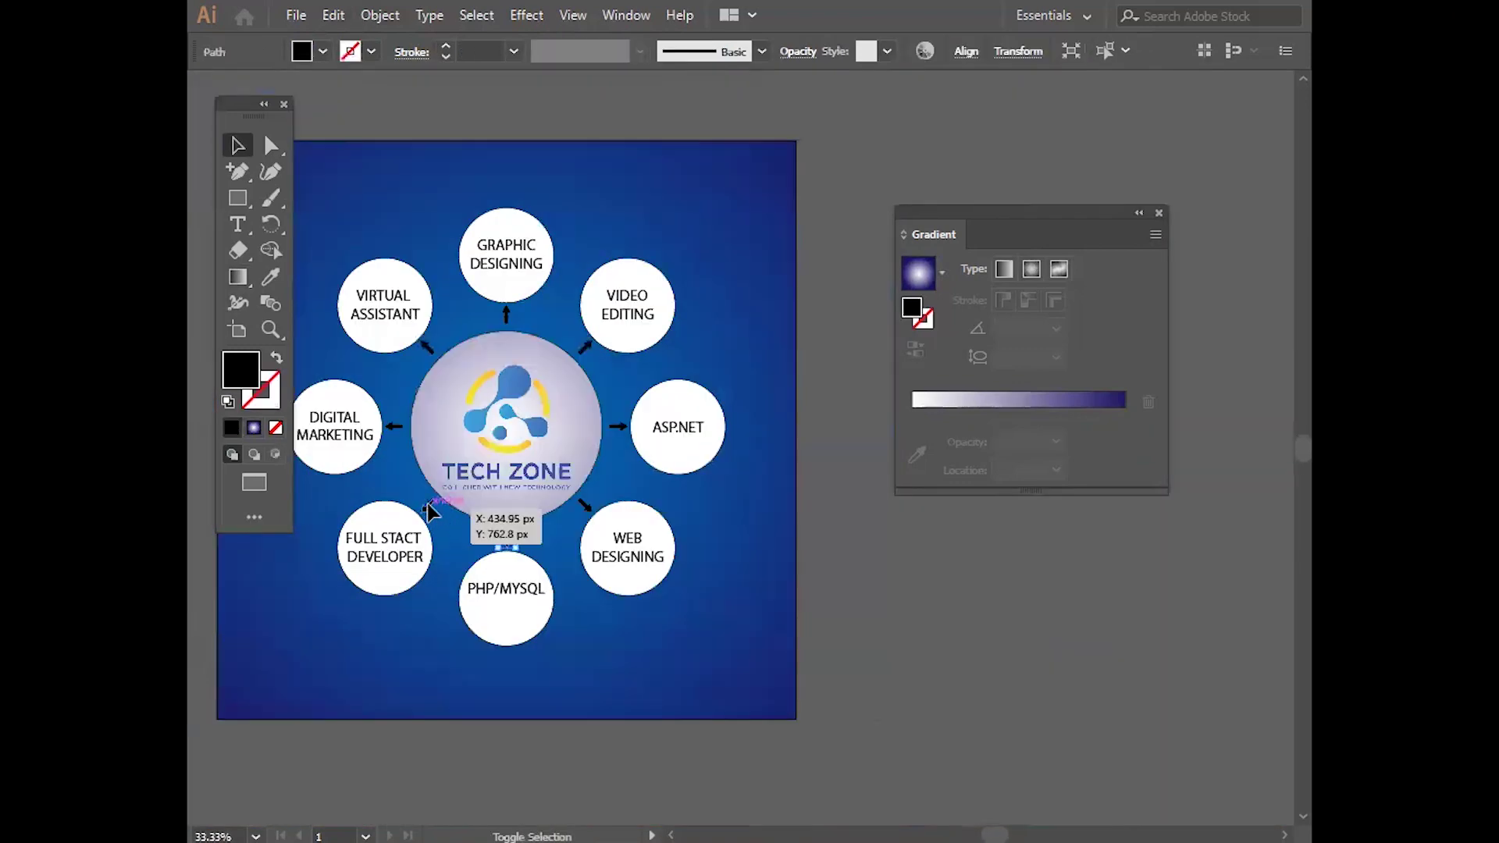
# Step: Select all eight arrows around the centre and fill them orange
pyautogui.keyDown('shift'); pyautogui.click(398, 425); pyautogui.keyUp('shift')
pyautogui.keyDown('shift'); pyautogui.click(428, 348); pyautogui.keyUp('shift')
pyautogui.keyDown('shift'); pyautogui.click(506, 315); pyautogui.keyUp('shift')
pyautogui.keyDown('shift'); pyautogui.click(585, 346); pyautogui.keyUp('shift')
pyautogui.keyDown('shift'); pyautogui.click(607, 423); pyautogui.keyUp('shift')
pyautogui.keyDown('shift'); pyautogui.click(586, 506); pyautogui.keyUp('shift')
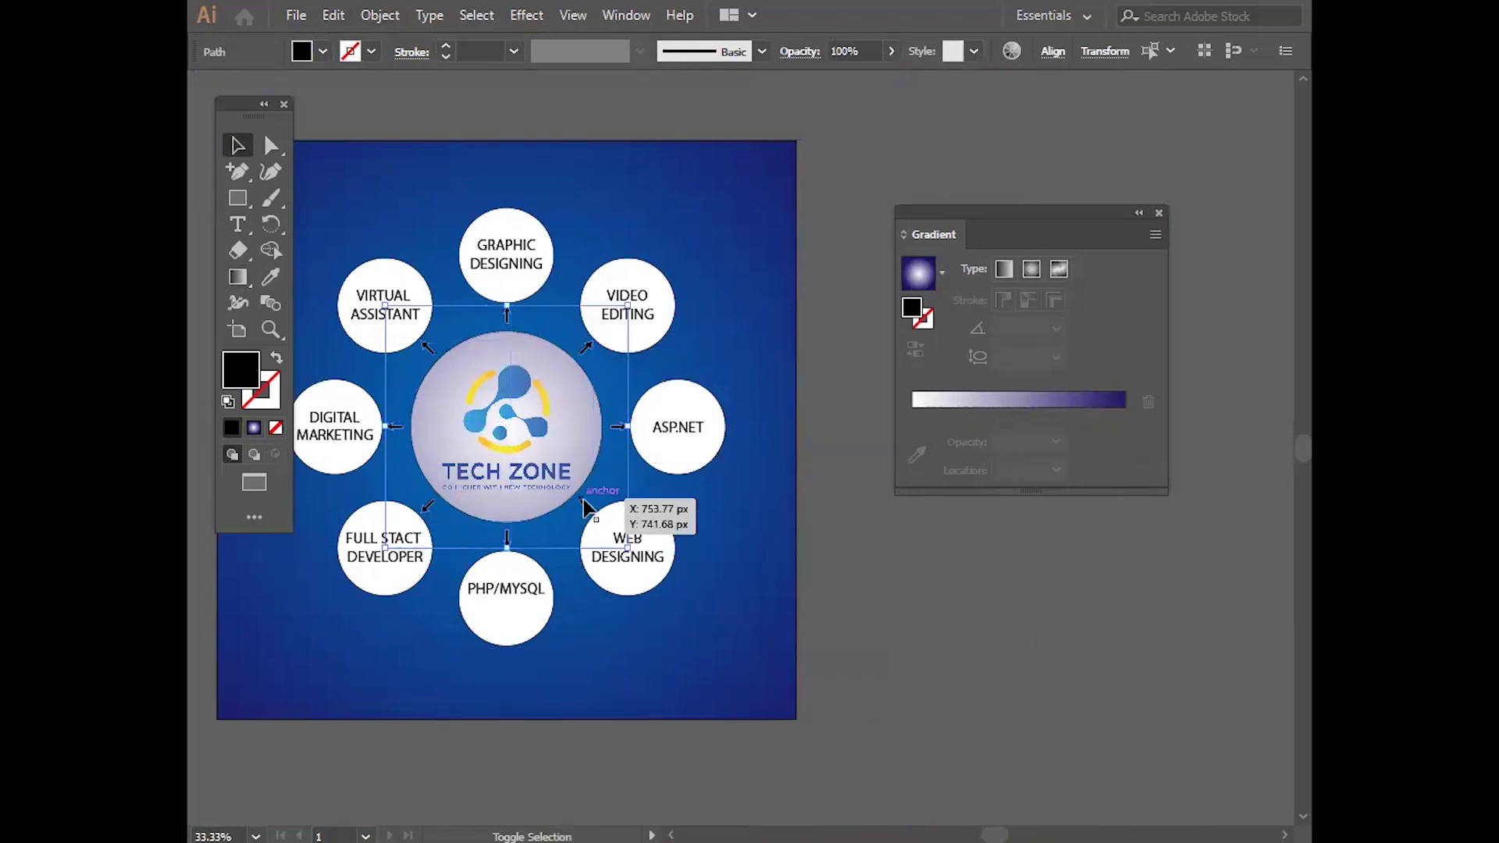
pyautogui.click(301, 52)
pyautogui.click(402, 93)
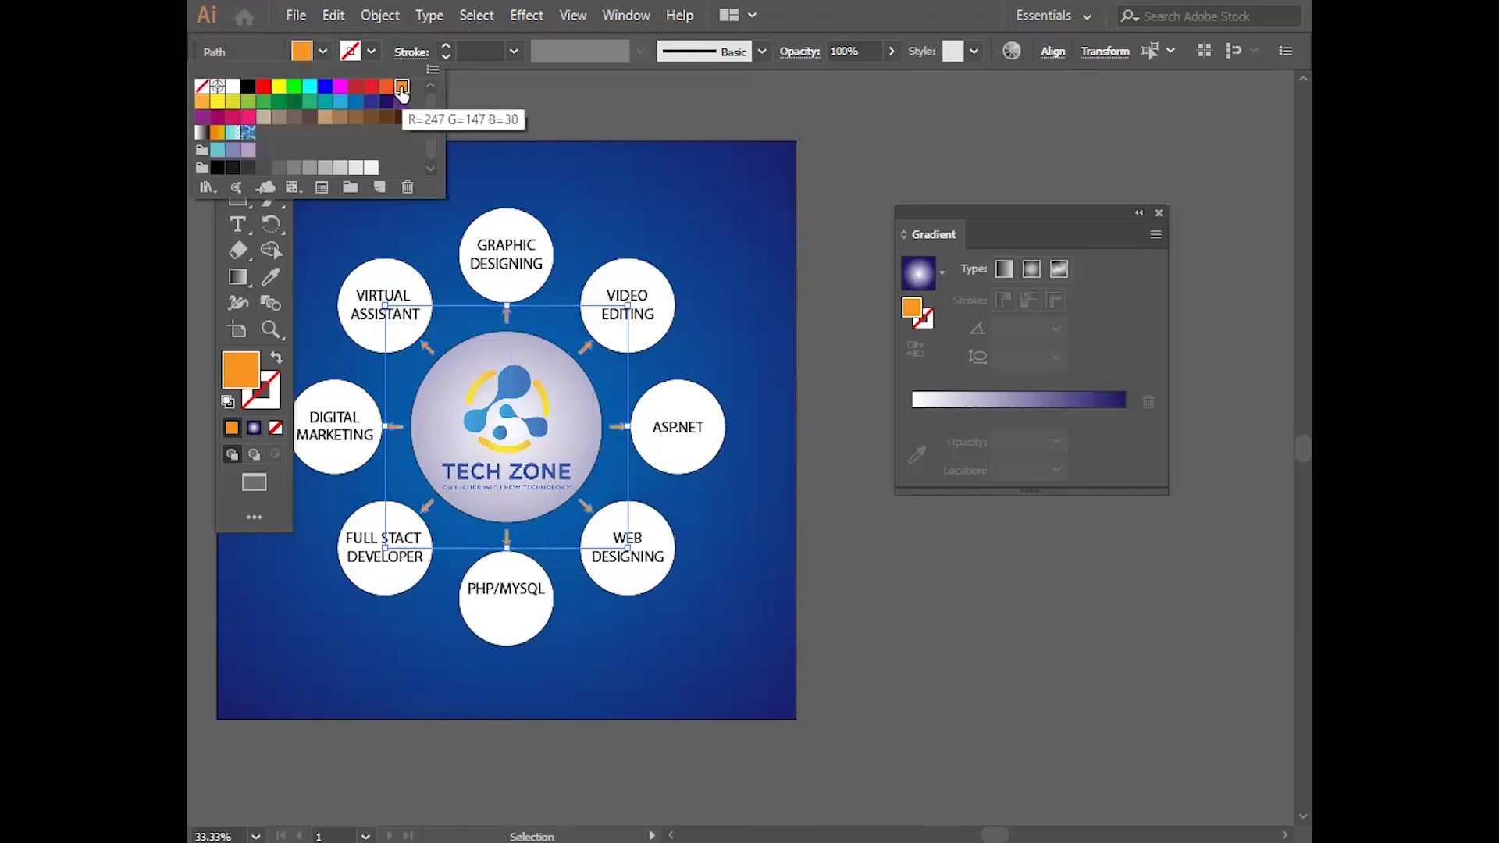
# Step: Deselect the orange arrows and select the central gradient circle
pyautogui.click(706, 90)
pyautogui.scroll(-1, 733, 422)
pyautogui.scroll(1, 719, 479)
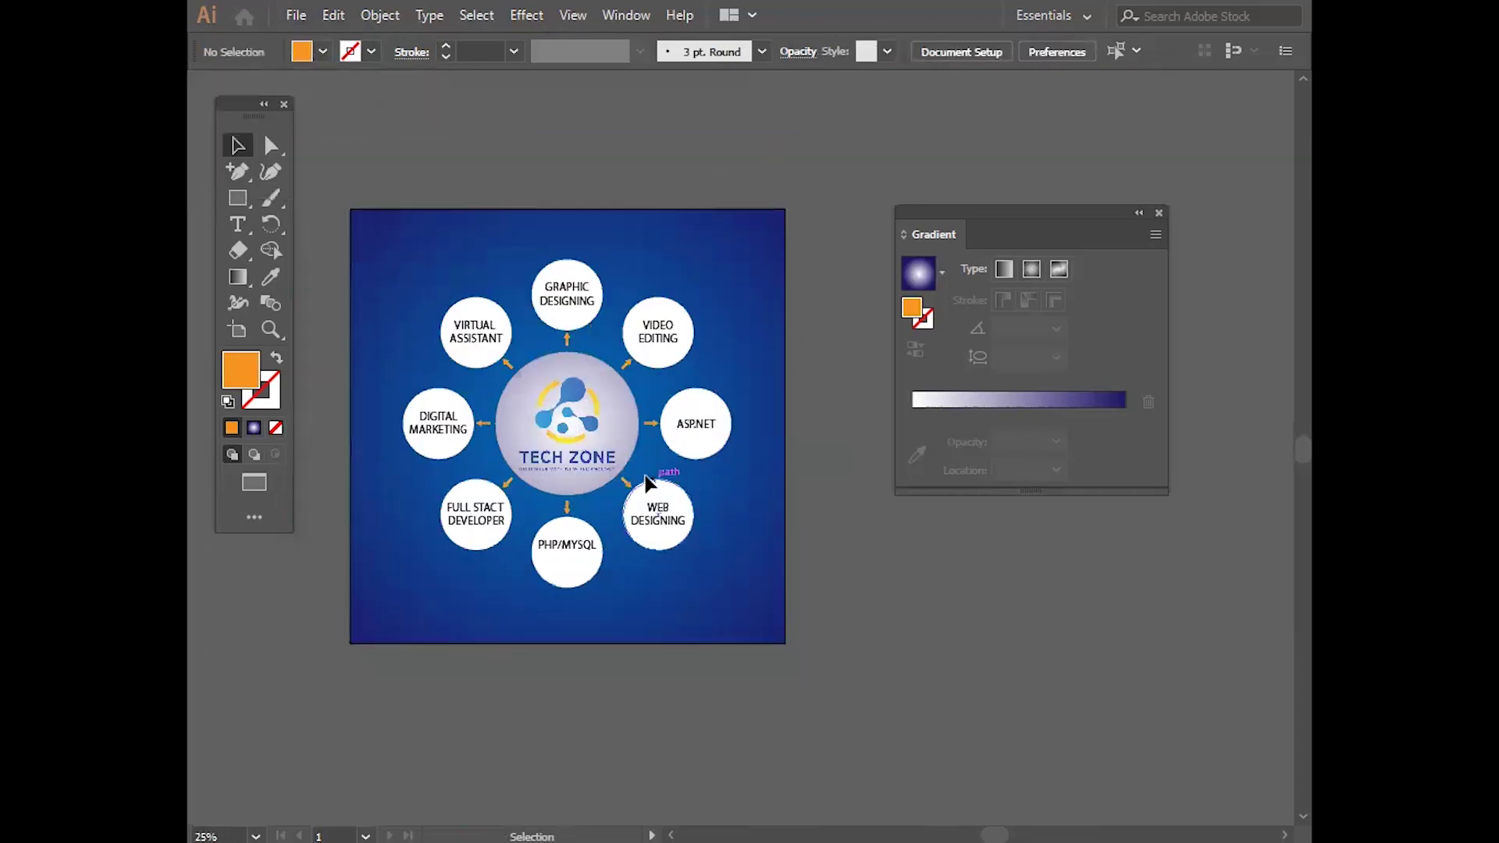
pyautogui.scroll(1, 645, 478)
pyautogui.scroll(1, 762, 399)
pyautogui.click(763, 398)
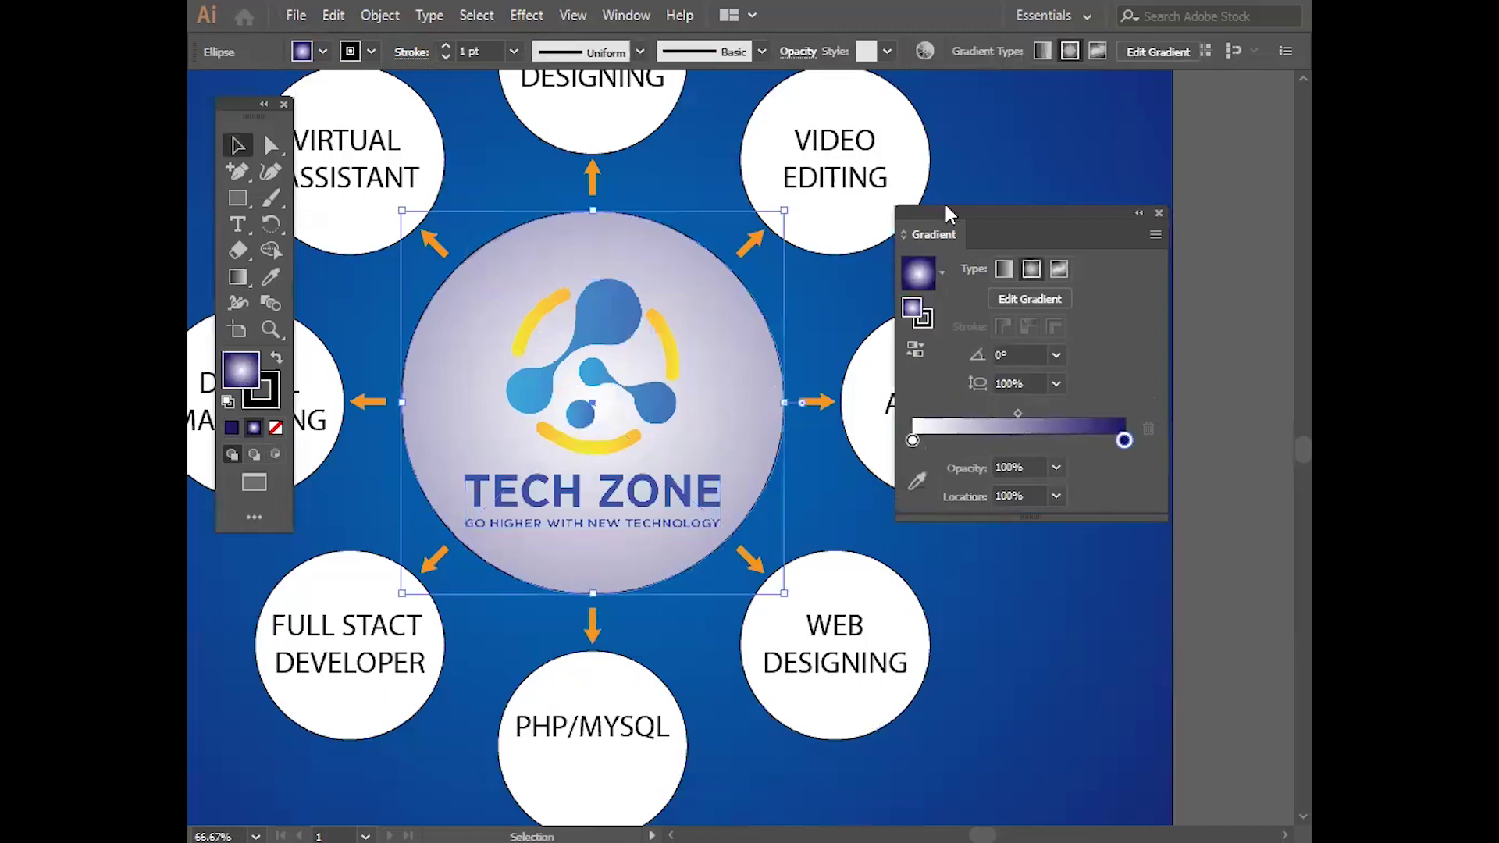
# Step: Try red, teal, purple and lavender as the gradient's centre colour
pyautogui.click(910, 441)
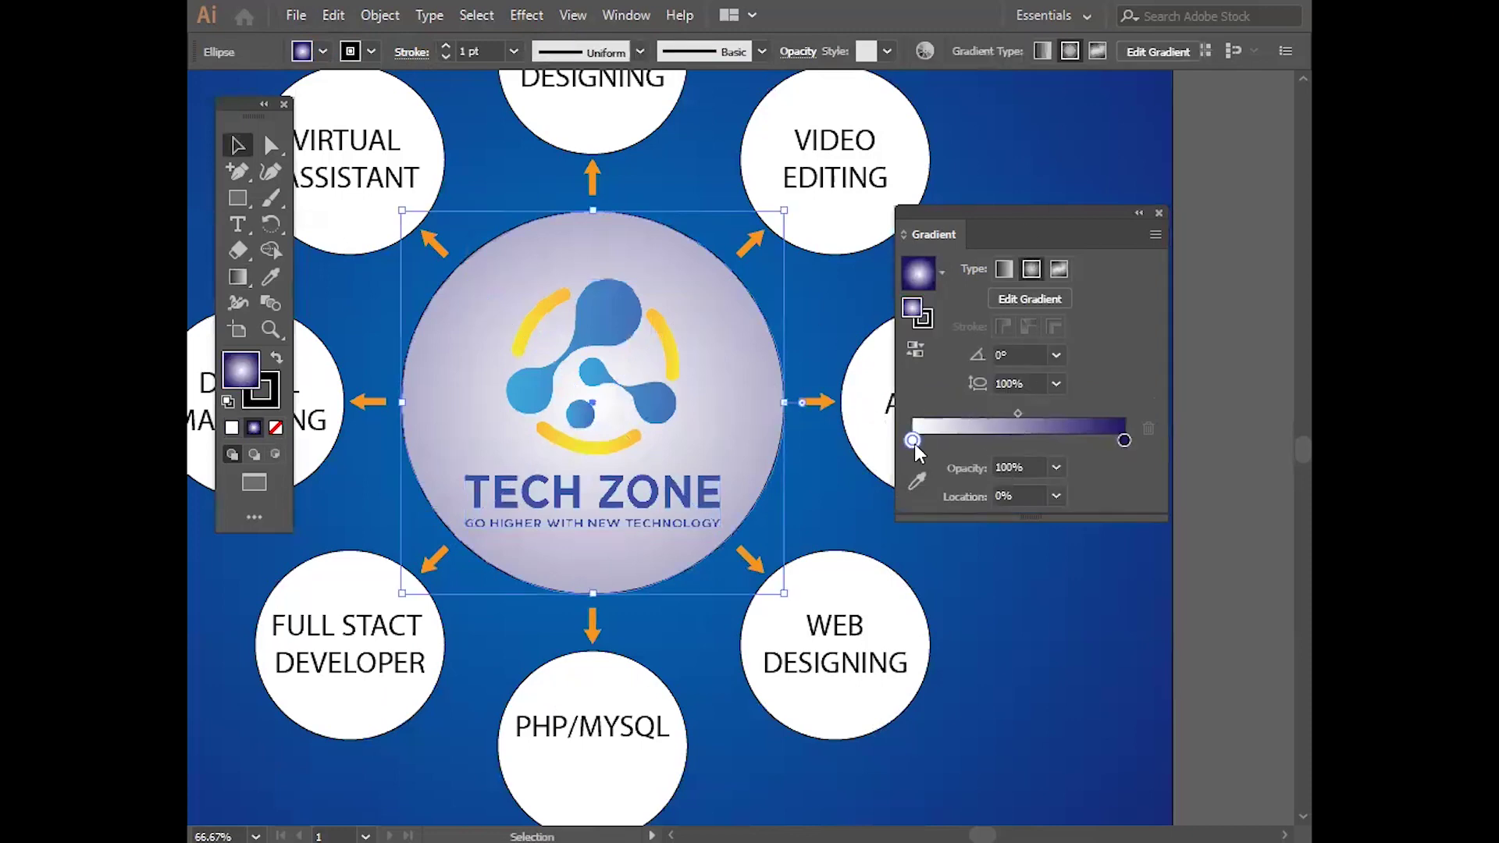
pyautogui.doubleClick(913, 442)
pyautogui.click(888, 509)
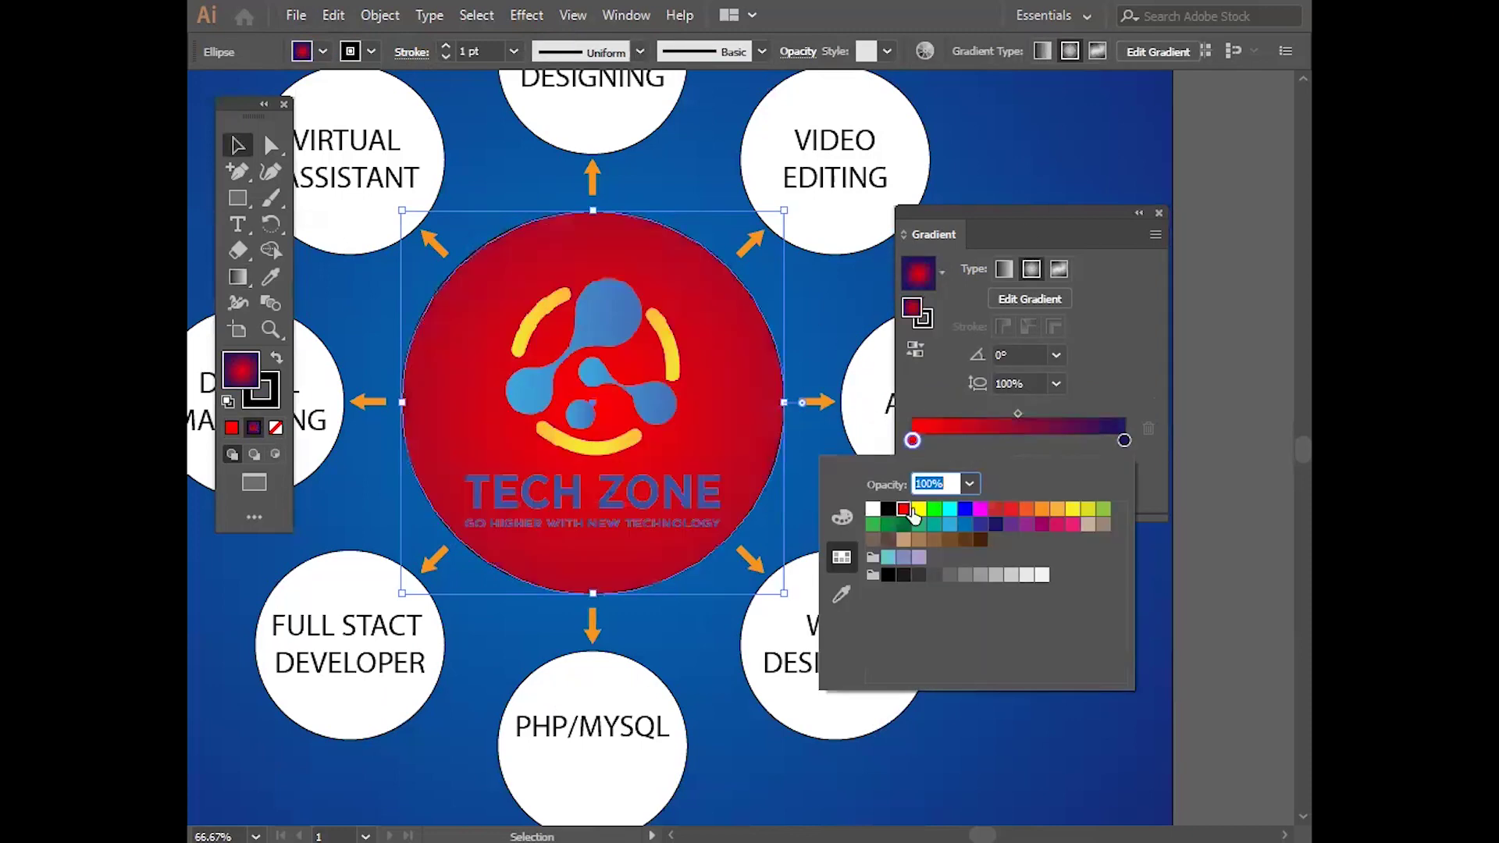
pyautogui.click(888, 558)
pyautogui.click(918, 558)
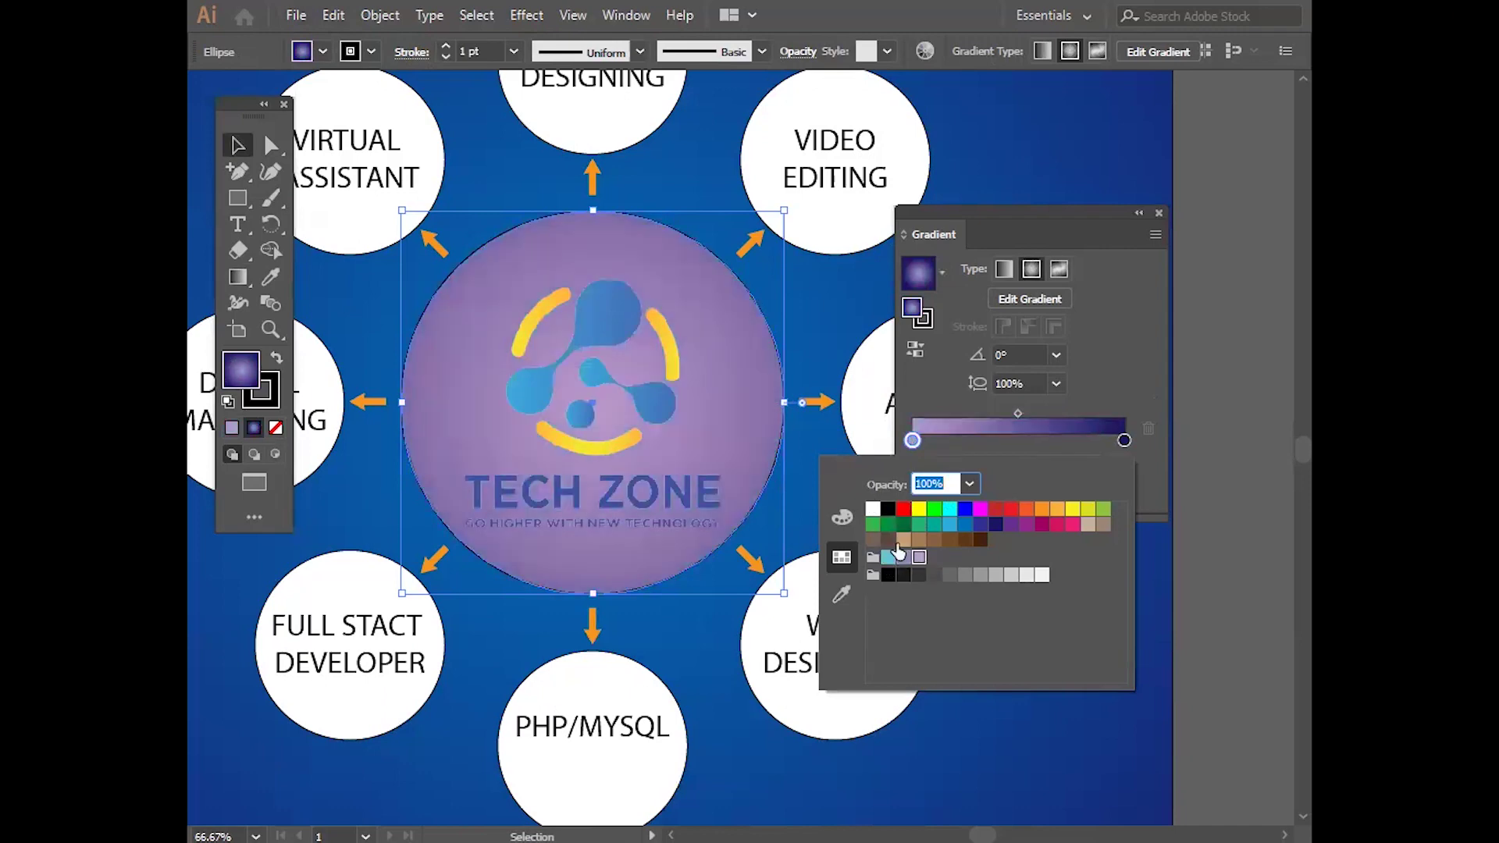
pyautogui.click(299, 53)
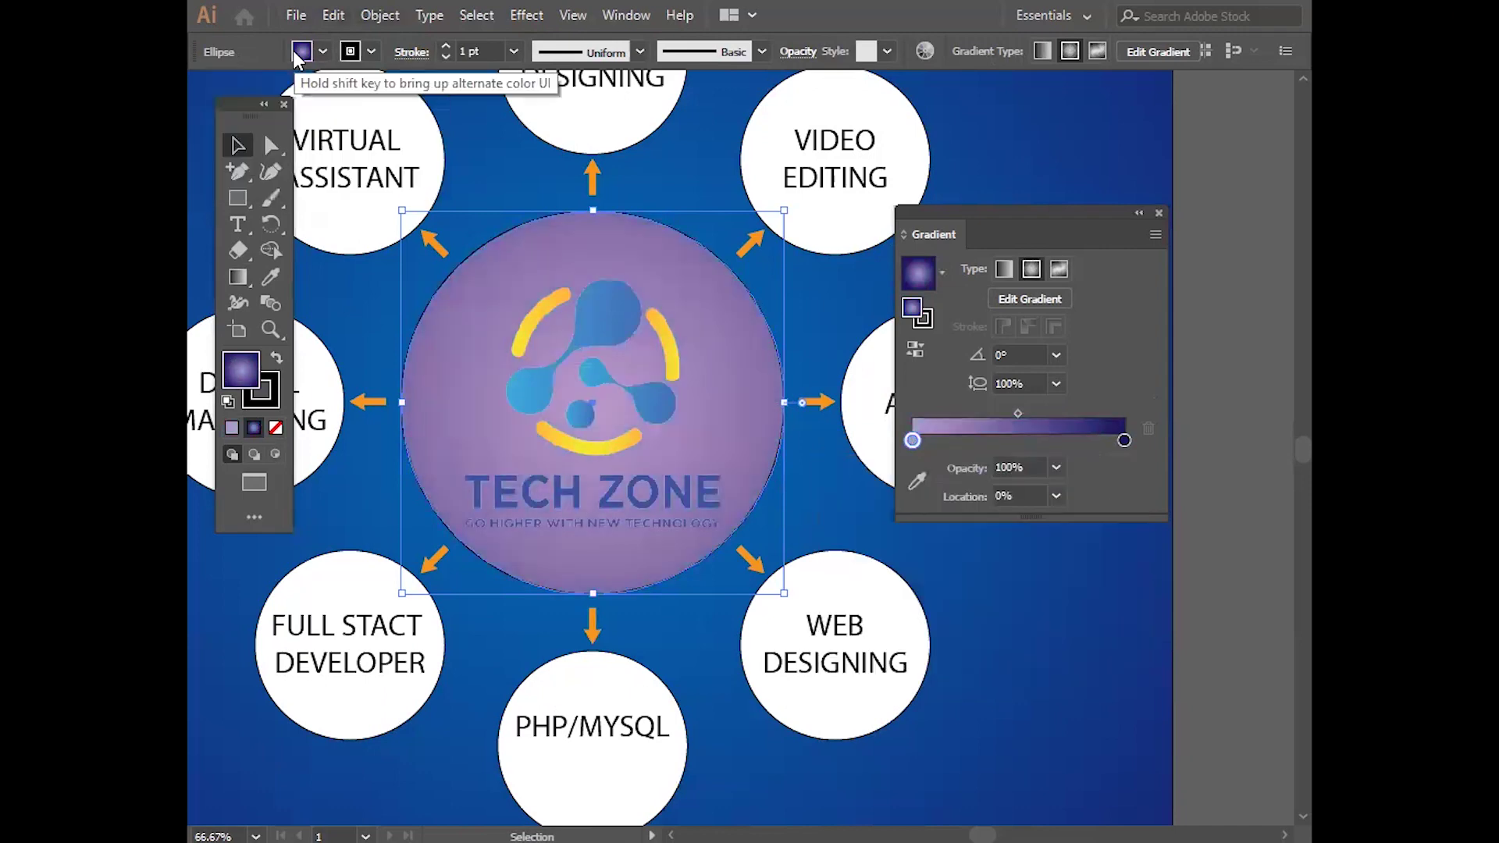
# Step: Replace the circle's gradient with a solid orange, then a light orange fill
pyautogui.click(302, 52)
pyautogui.click(402, 86)
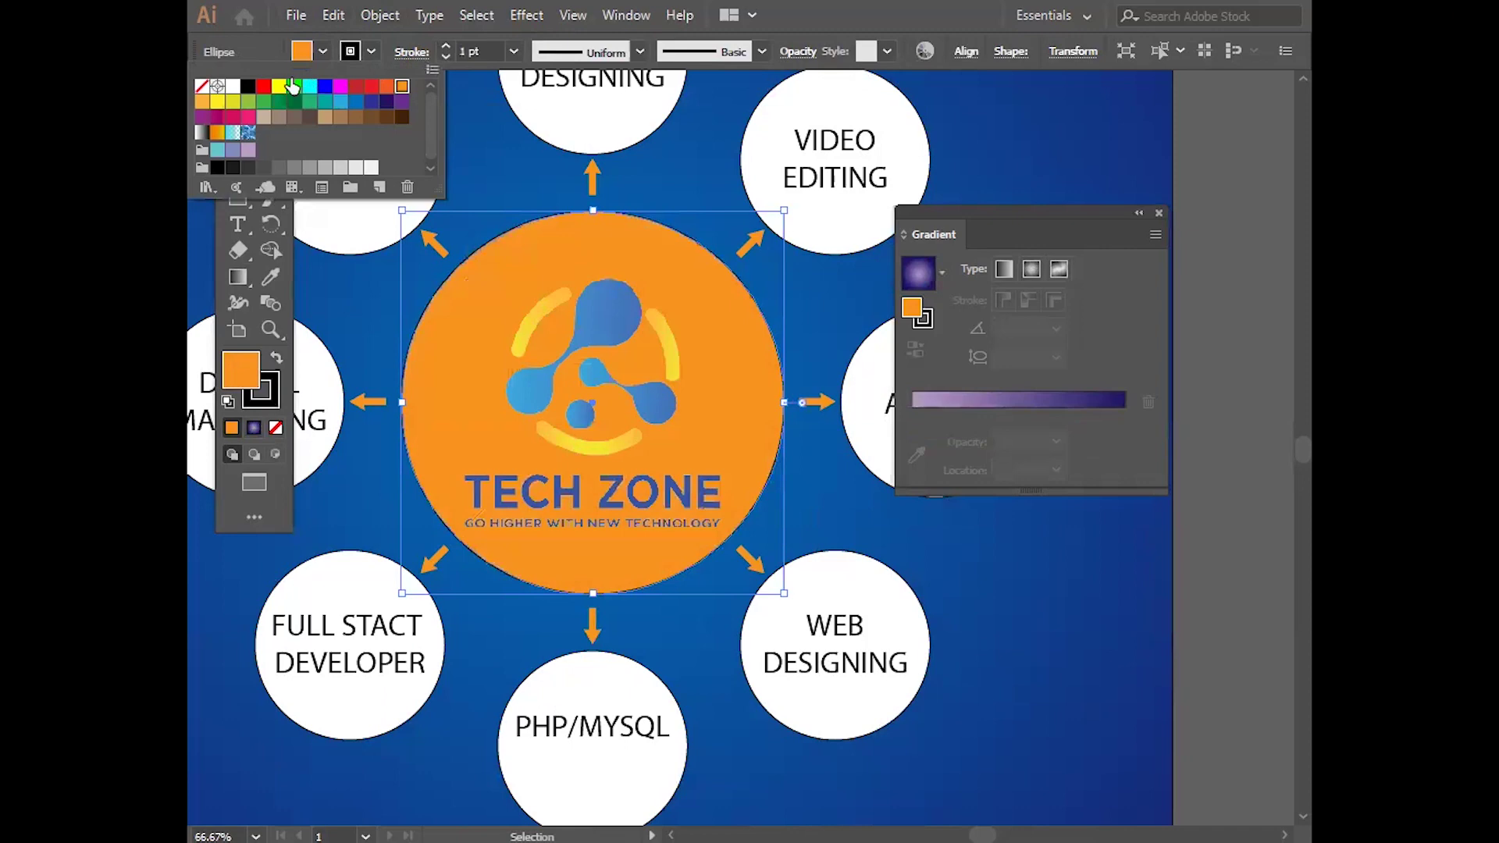
pyautogui.click(240, 369)
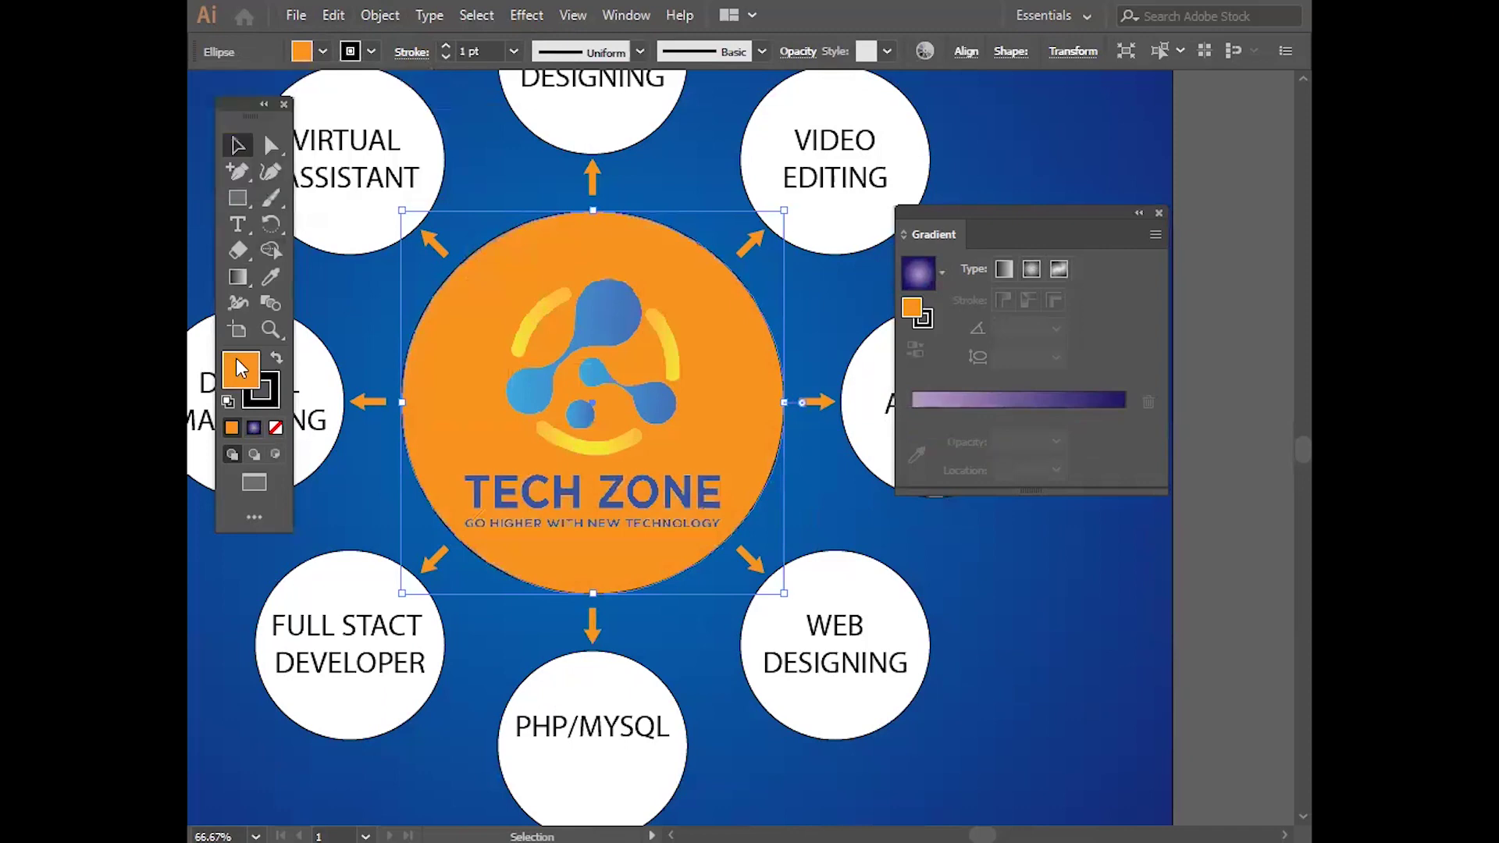
pyautogui.doubleClick(240, 369)
pyautogui.click(659, 326)
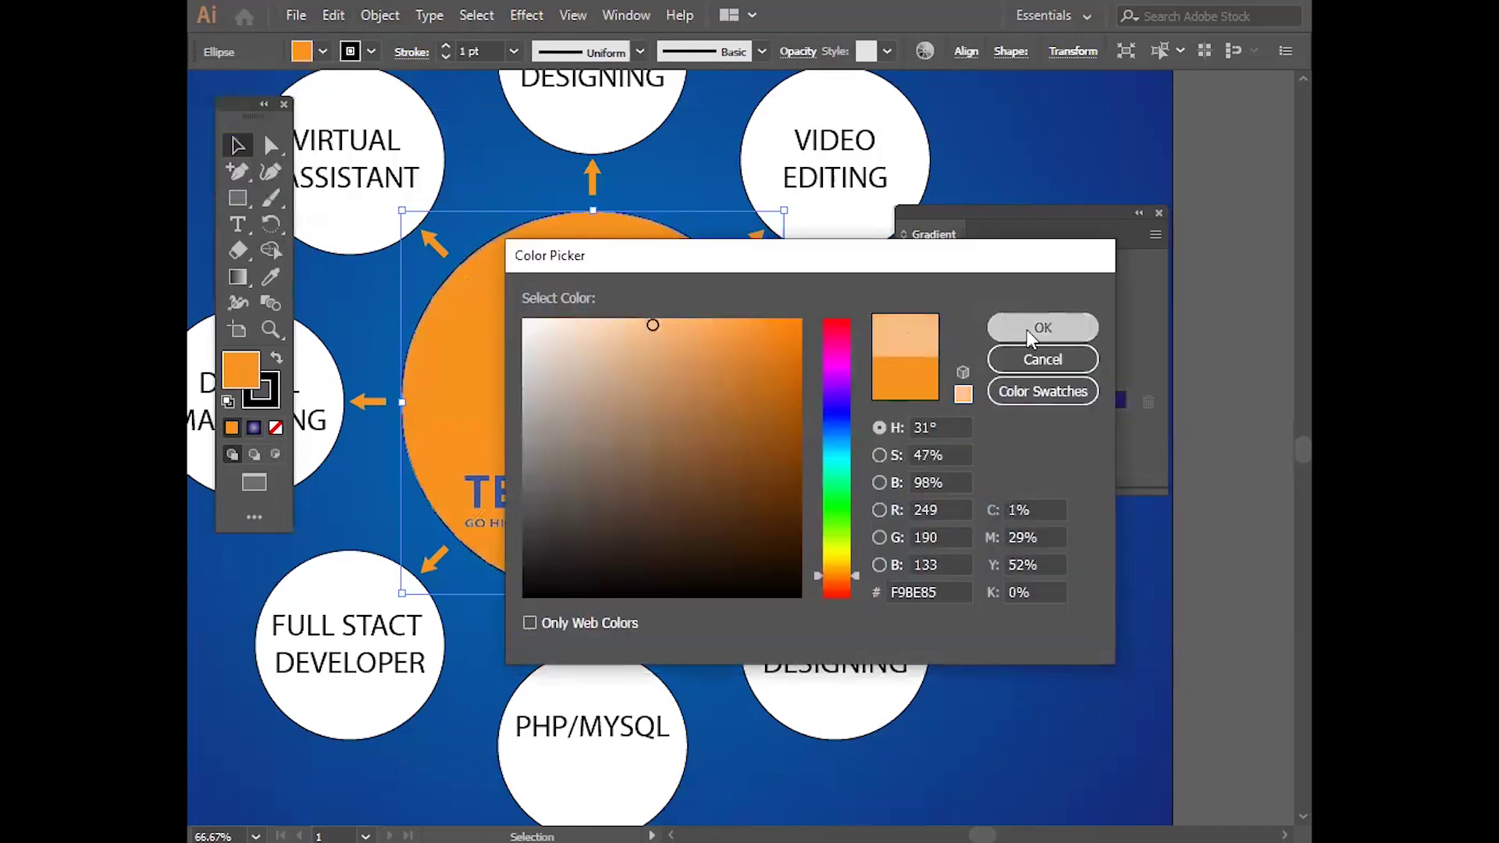
pyautogui.click(1044, 327)
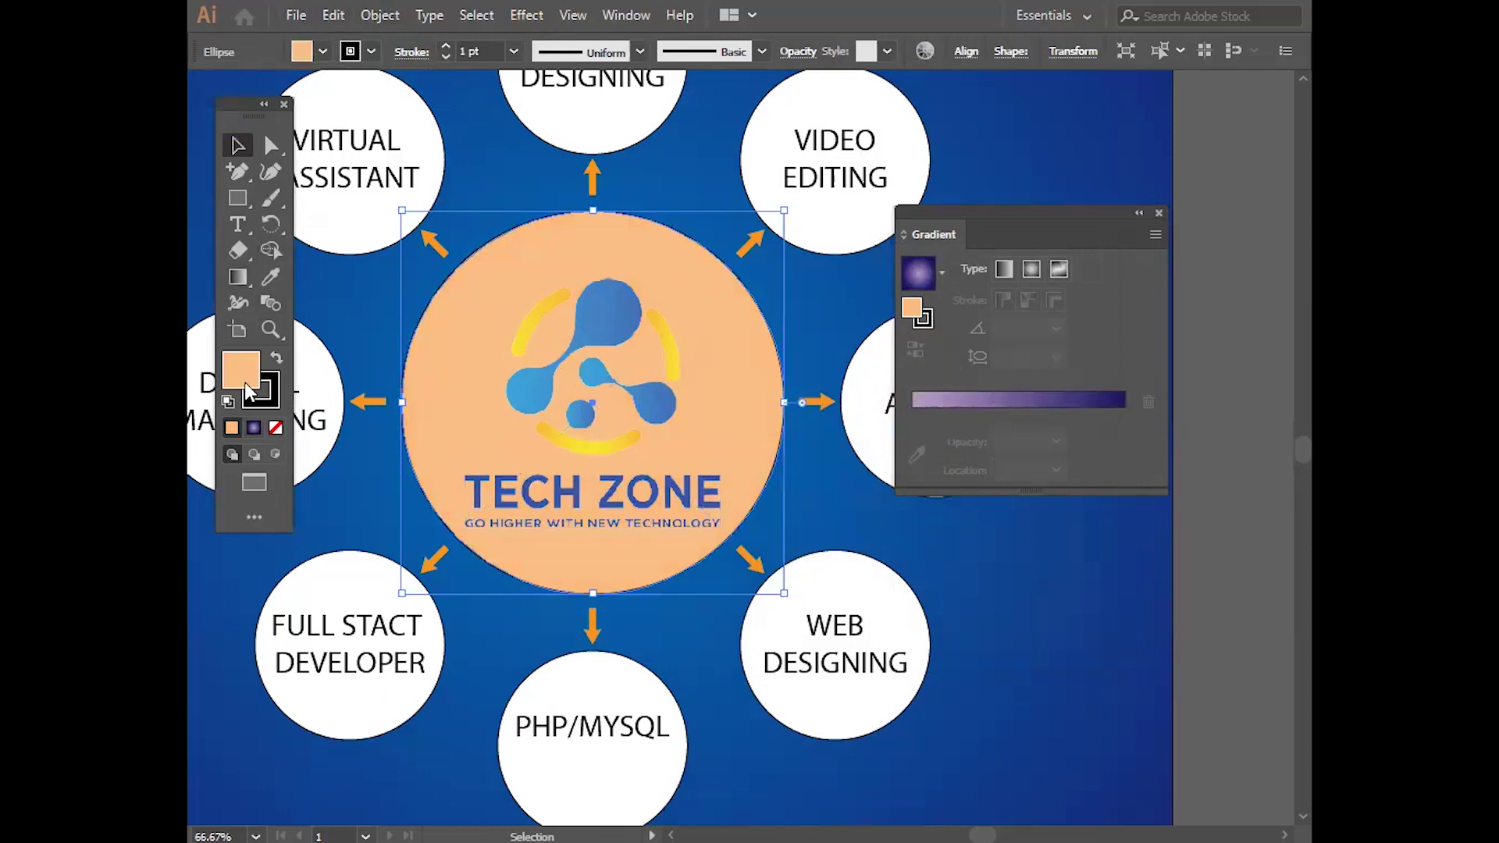
# Step: Change the circle's fill to light grey E5E5E5 and fit the artboard in the window
pyautogui.doubleClick(245, 383)
pyautogui.moveTo(528, 332); pyautogui.dragTo(509, 359)
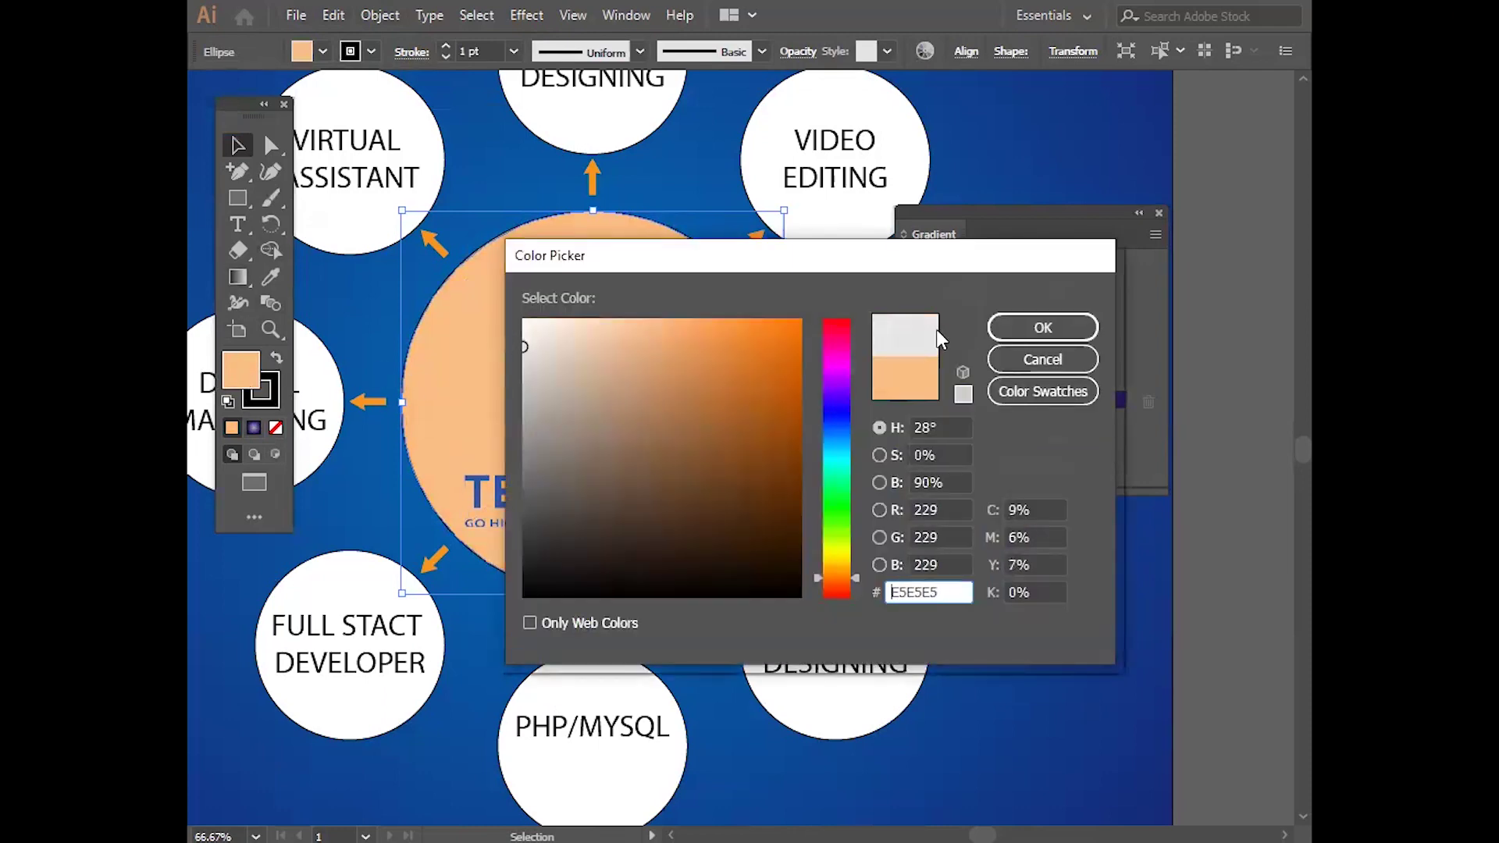
pyautogui.click(1044, 327)
pyautogui.click(1035, 133)
pyautogui.hotkey('ctrl', '0')
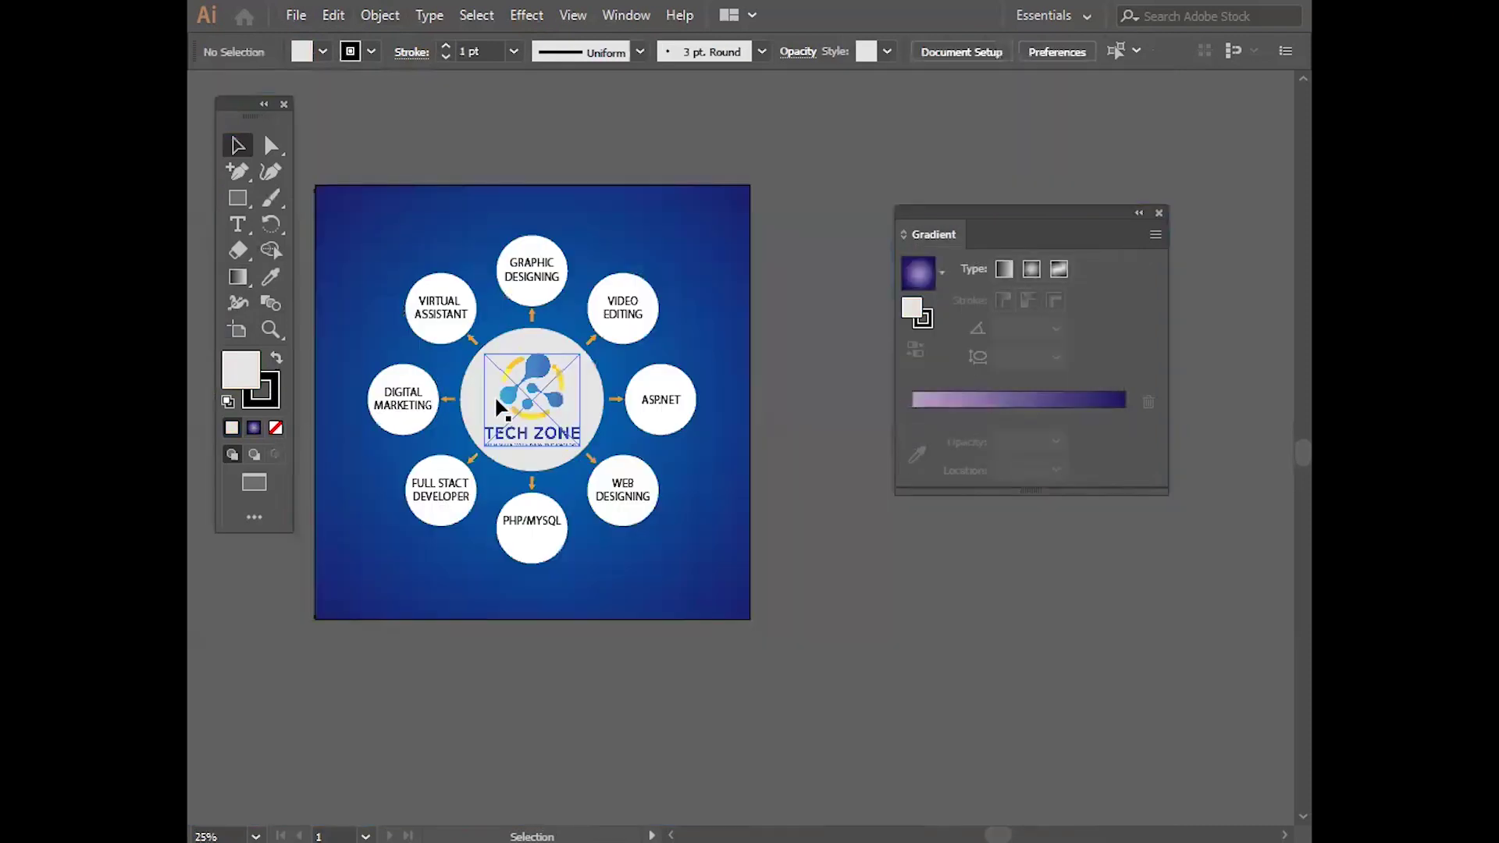
# Step: Select the service labels, from GRAPHIC DESIGNING around to VIRTUAL ASSISTANT
pyautogui.moveTo(688, 448); pyautogui.dragTo(792, 513)
pyautogui.scroll(2, 672, 568)
pyautogui.scroll(-2, 672, 568)
pyautogui.scroll(2, 632, 332)
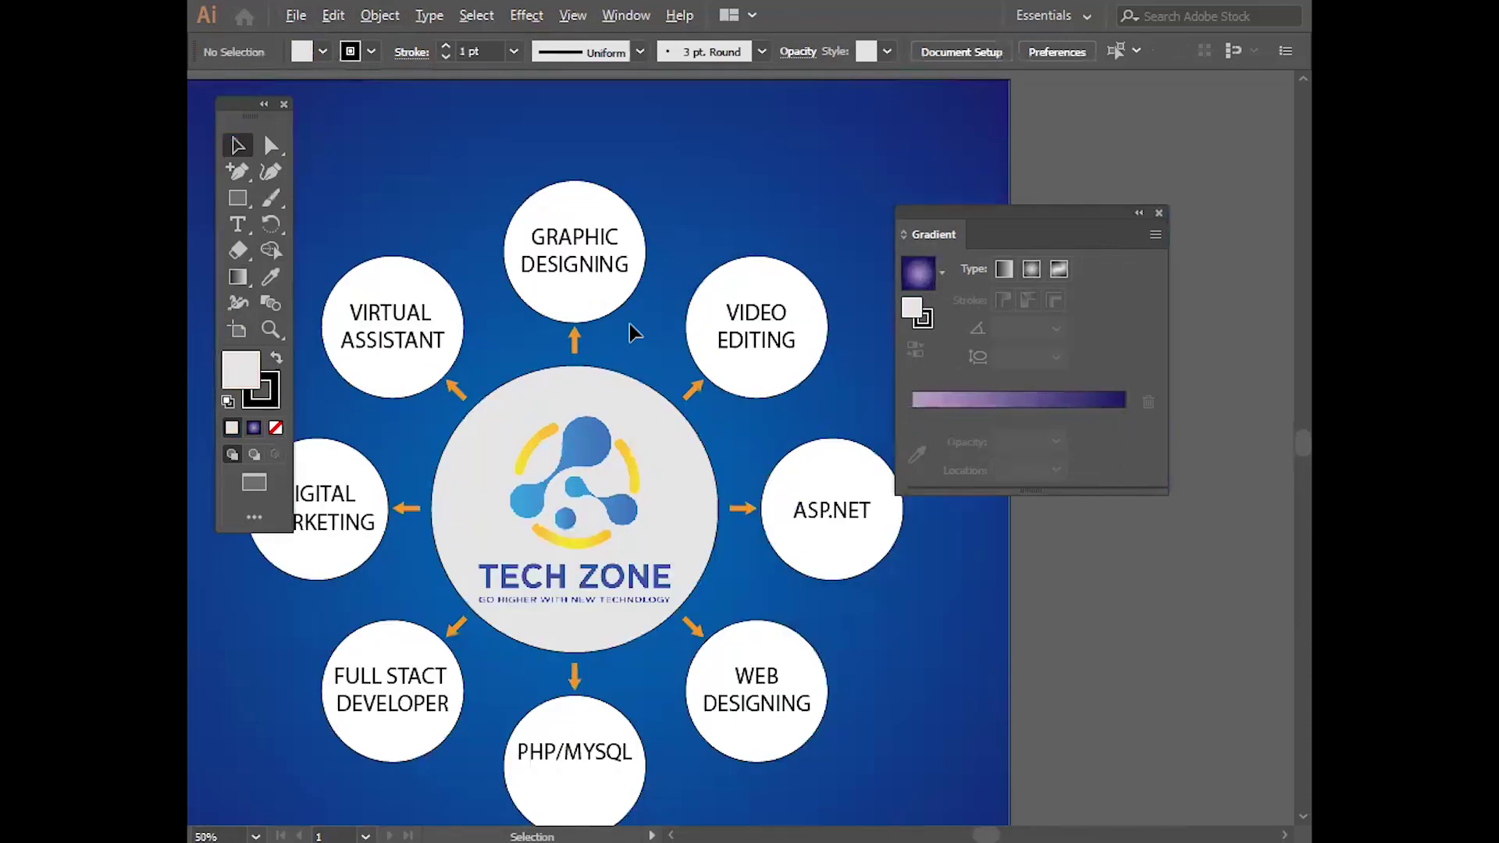
pyautogui.scroll(-1, 633, 332)
pyautogui.moveTo(625, 313); pyautogui.dragTo(590, 209)
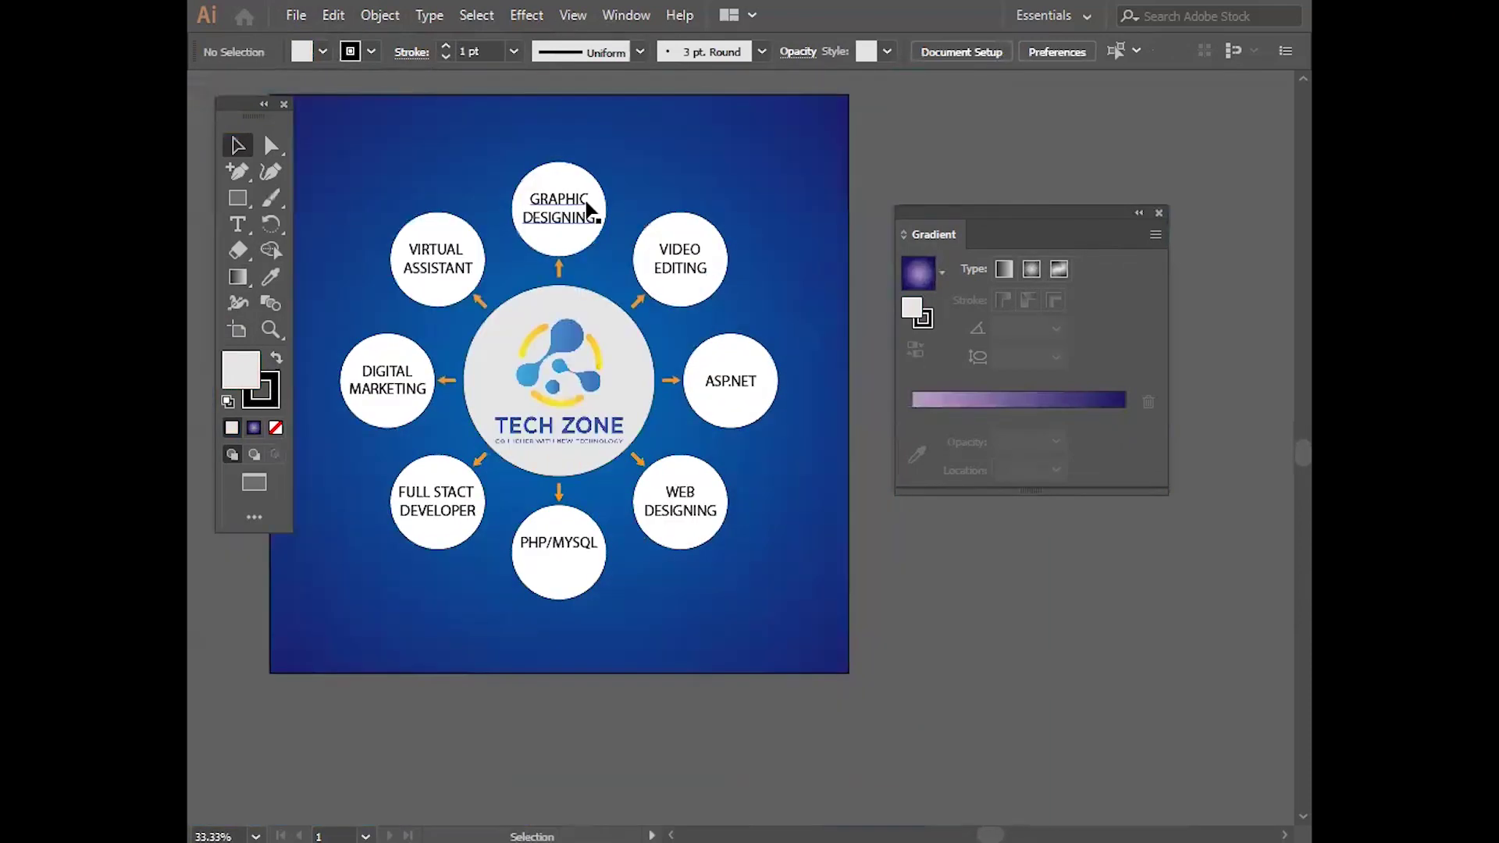
pyautogui.click(590, 209)
pyautogui.keyDown('shift'); pyautogui.click(679, 253); pyautogui.keyUp('shift')
pyautogui.keyDown('shift'); pyautogui.click(720, 386); pyautogui.keyUp('shift')
pyautogui.keyDown('shift'); pyautogui.click(700, 508); pyautogui.keyUp('shift')
pyautogui.keyDown('shift'); pyautogui.click(570, 542); pyautogui.keyUp('shift')
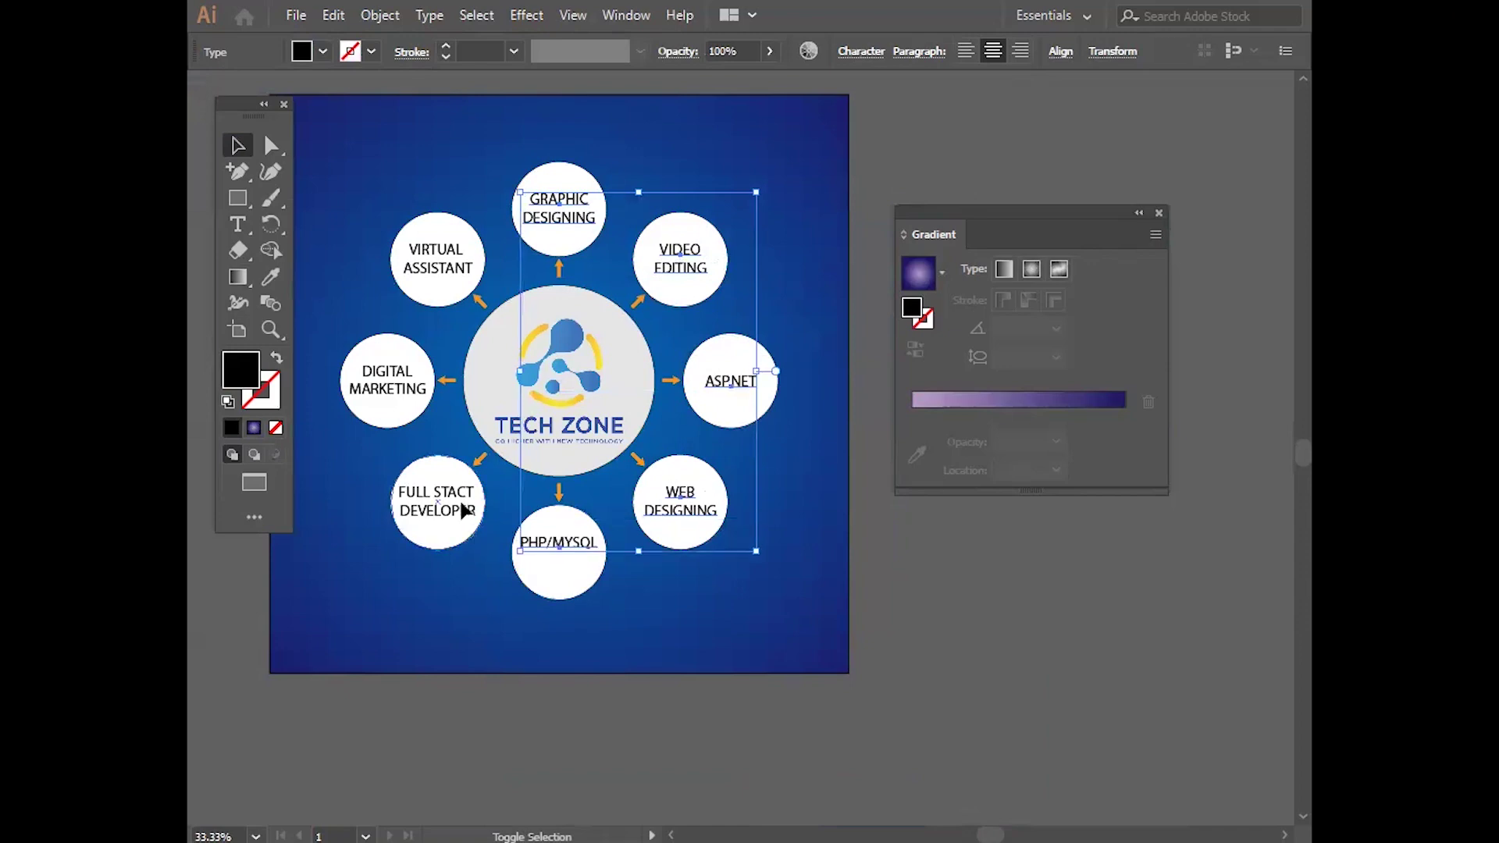
pyautogui.keyDown('shift'); pyautogui.click(465, 509); pyautogui.keyUp('shift')
pyautogui.keyDown('shift'); pyautogui.click(395, 395); pyautogui.keyUp('shift')
pyautogui.keyDown('shift'); pyautogui.click(444, 267); pyautogui.keyUp('shift')
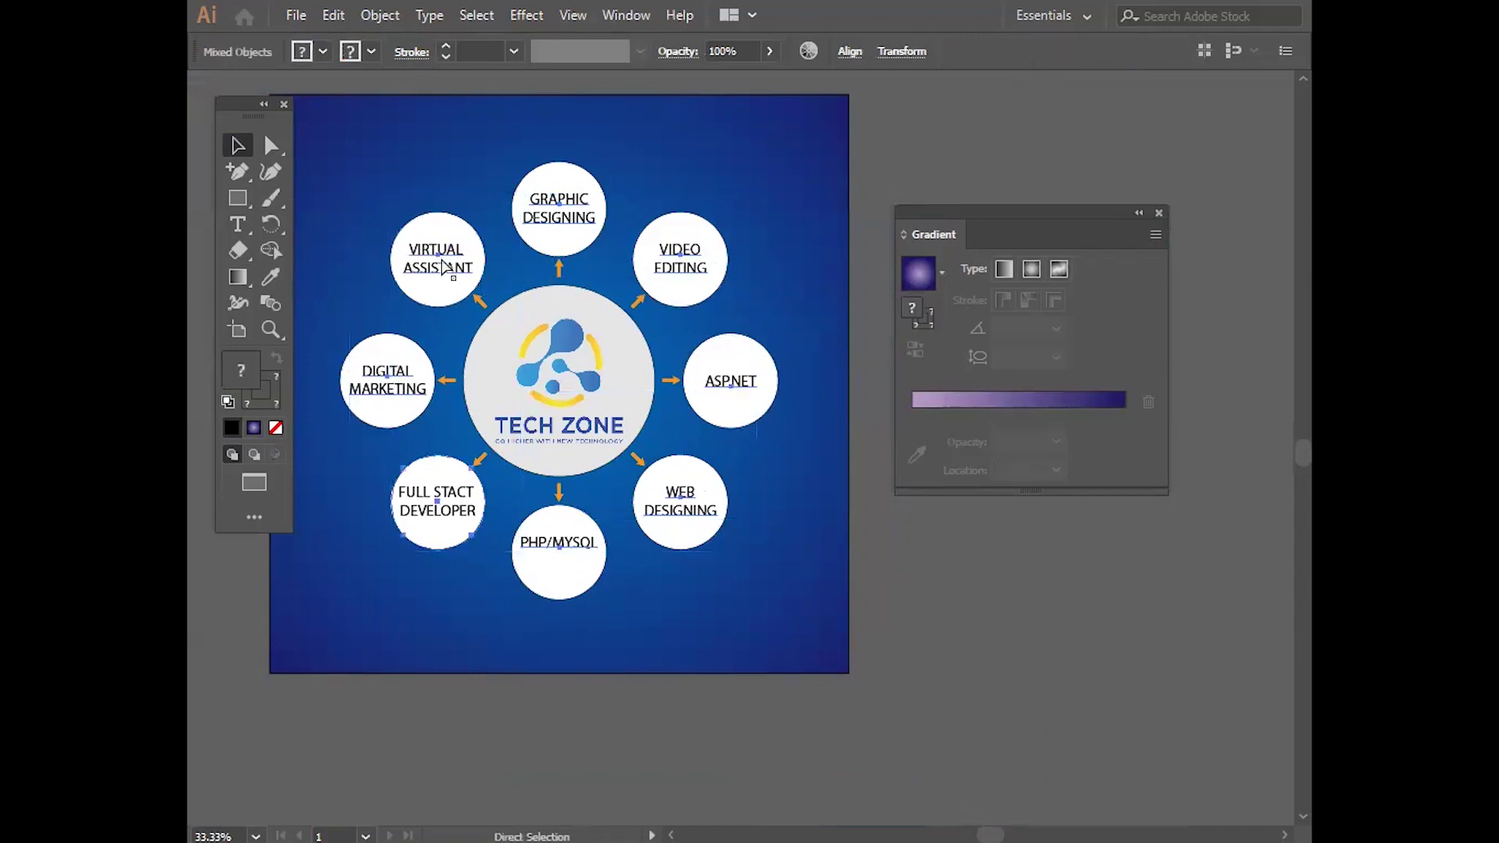
# Step: Set the selected labels in Odibee Sans Regular via the Character panel
pyautogui.hotkey('ctrl', 't')
pyautogui.click(1282, 191)
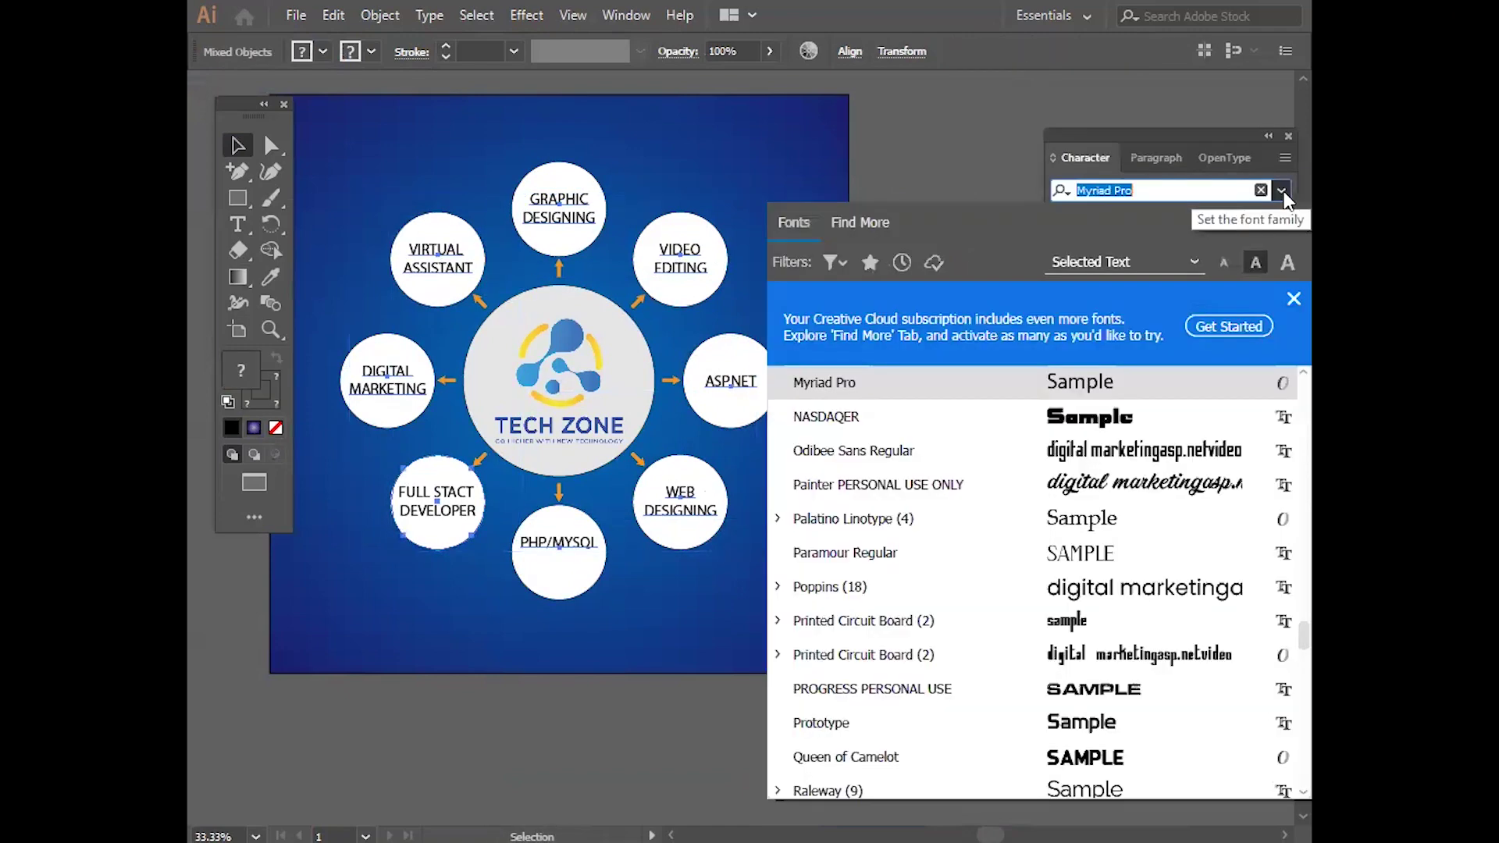
pyautogui.click(1137, 467)
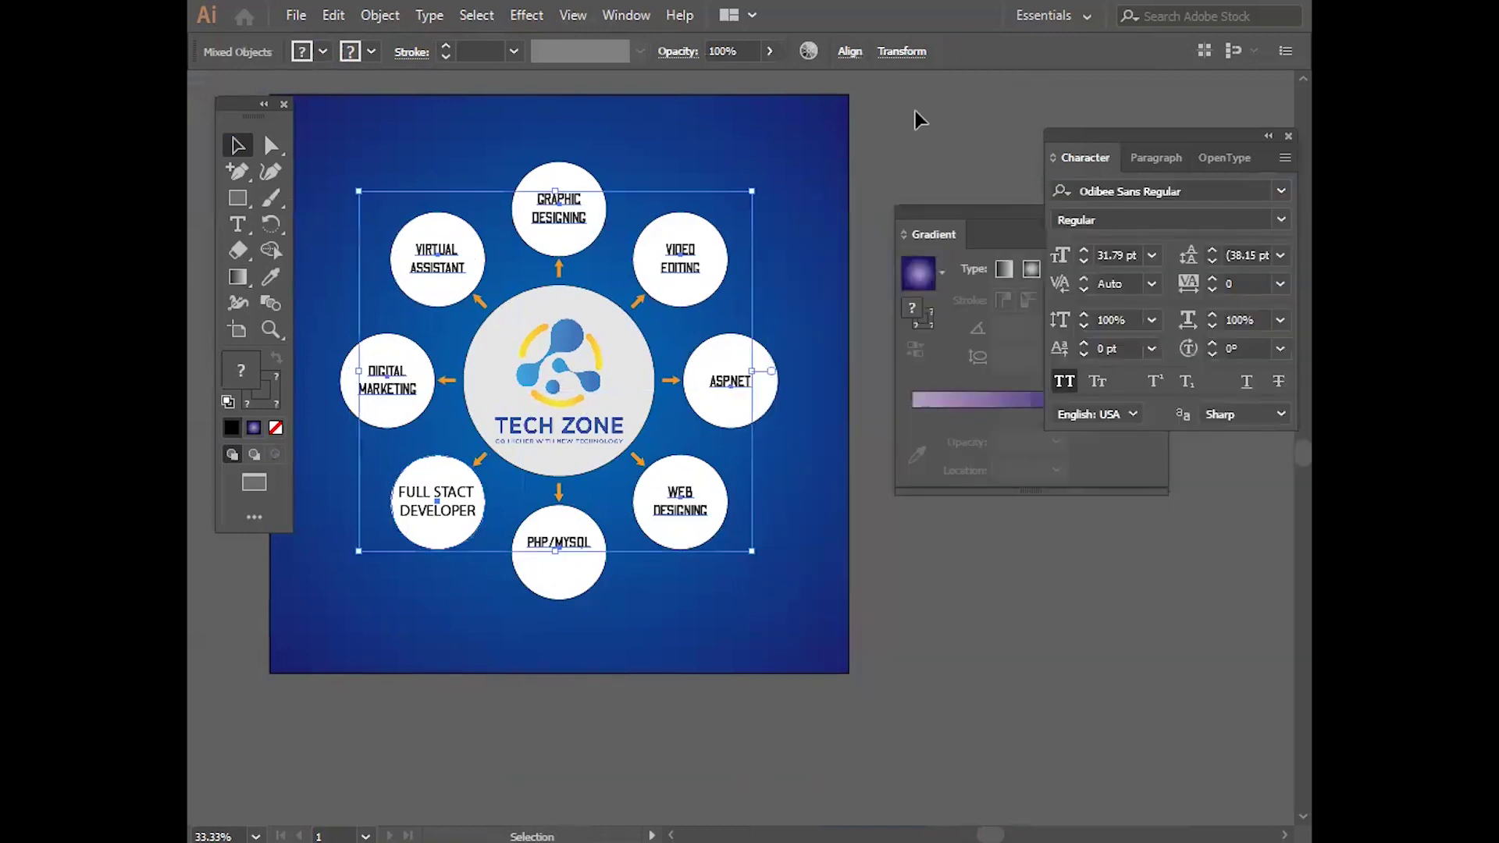
pyautogui.click(916, 111)
# Step: Select all eight white service circles around the diagram
pyautogui.scroll(2, 742, 336)
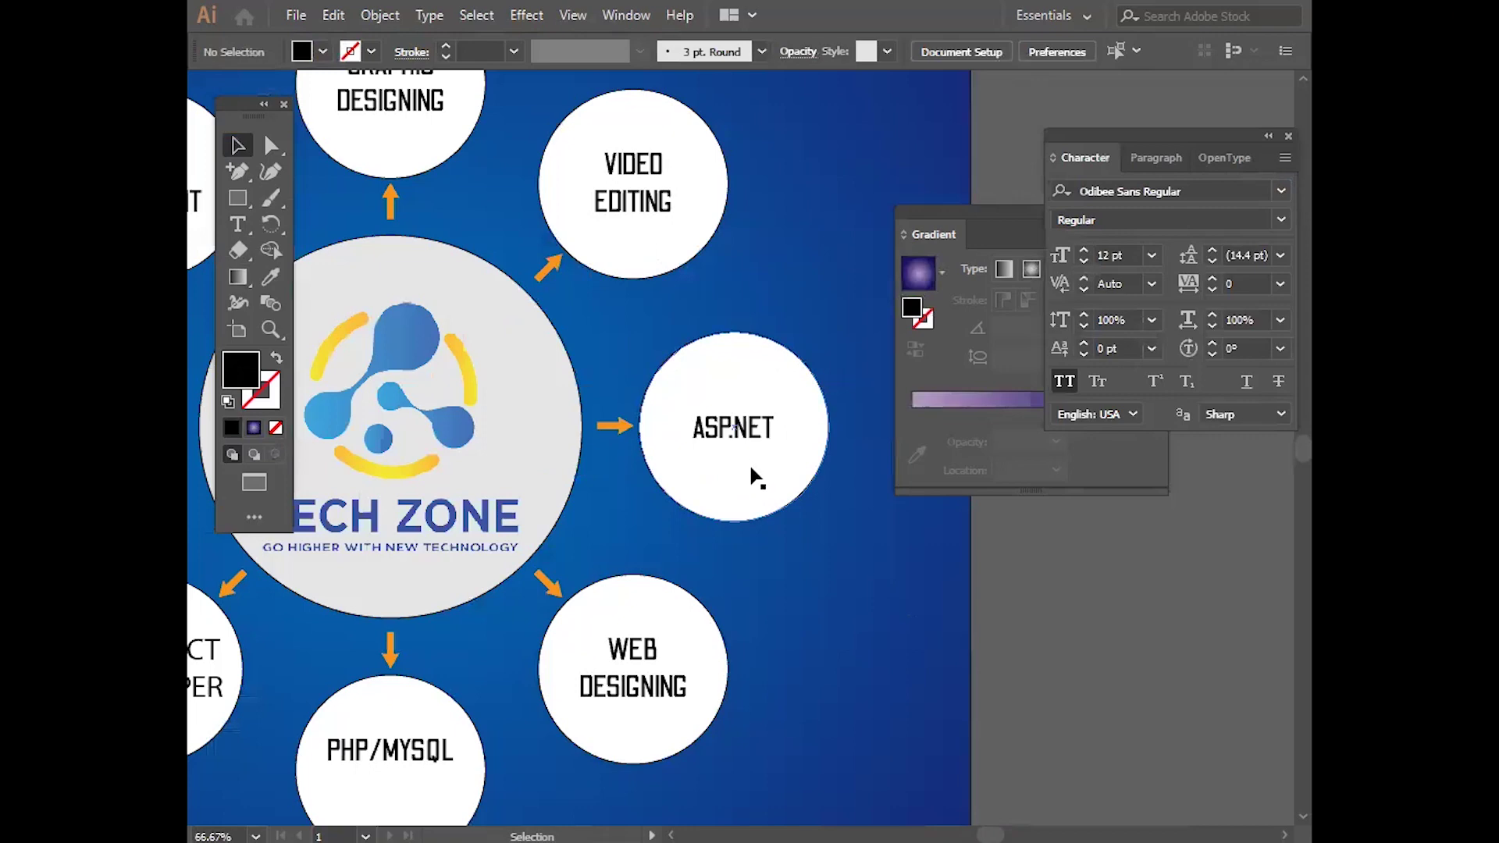
pyautogui.scroll(3, 746, 473)
pyautogui.scroll(-3, 742, 487)
pyautogui.scroll(-1, 720, 489)
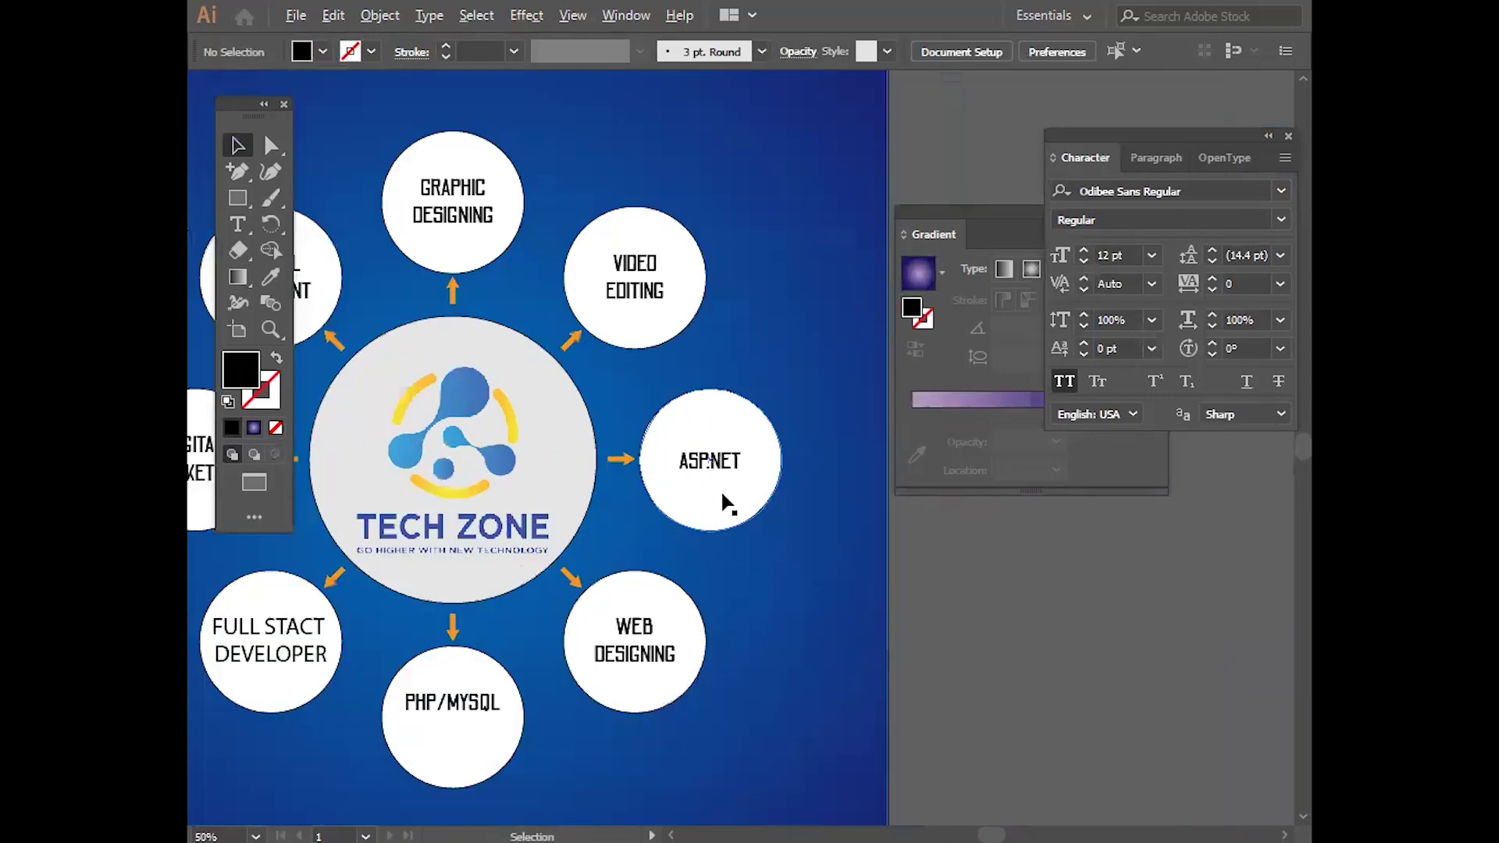
pyautogui.click(635, 320)
pyautogui.moveTo(635, 320); pyautogui.dragTo(730, 312)
pyautogui.click(563, 244)
pyautogui.keyDown('shift'); pyautogui.click(395, 318); pyautogui.keyUp('shift')
pyautogui.keyDown('shift'); pyautogui.click(745, 289); pyautogui.keyUp('shift')
pyautogui.keyDown('shift'); pyautogui.click(781, 469); pyautogui.keyUp('shift')
pyautogui.keyDown('shift'); pyautogui.click(738, 668); pyautogui.keyUp('shift')
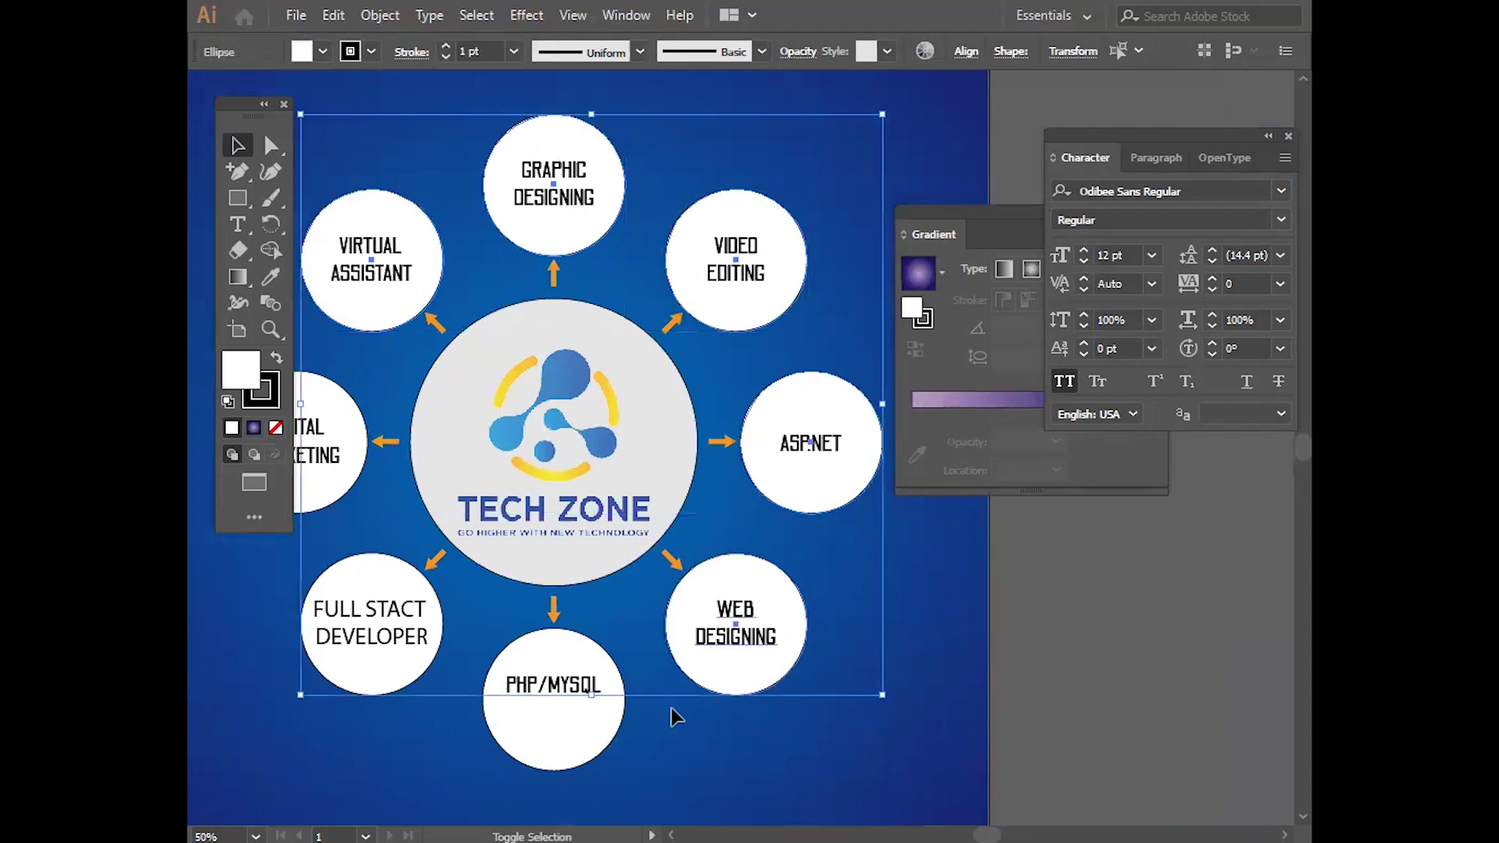
pyautogui.keyDown('shift'); pyautogui.click(554, 730); pyautogui.keyUp('shift')
pyautogui.keyDown('shift'); pyautogui.click(383, 617); pyautogui.keyUp('shift')
pyautogui.keyDown('shift'); pyautogui.click(351, 476); pyautogui.keyUp('shift')
# Step: Set the circles' stroke weight to 0 pt to remove their outlines
pyautogui.click(484, 49)
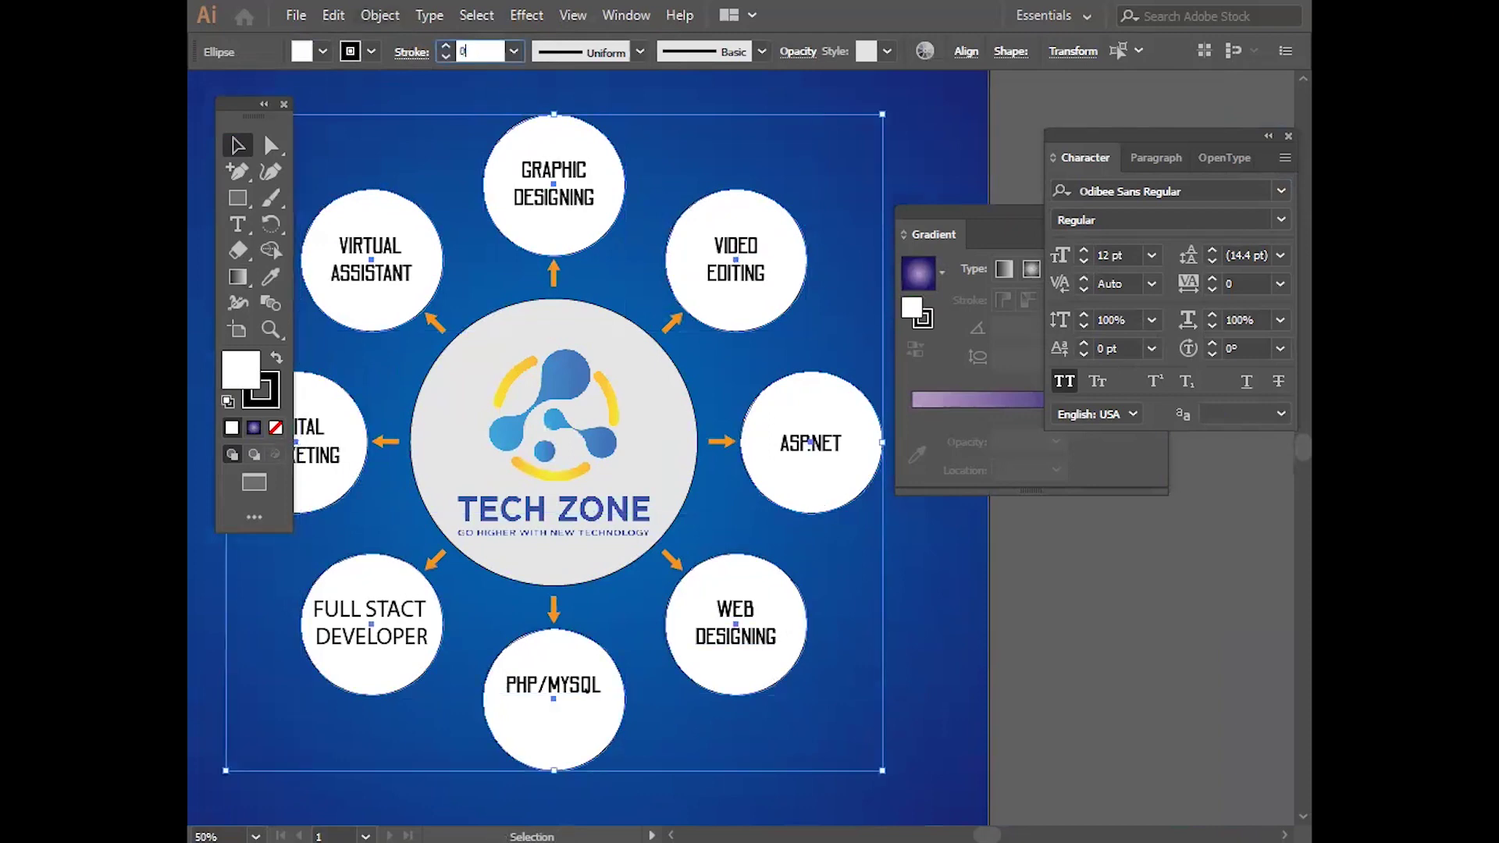
pyautogui.press('Return')
pyautogui.click(1012, 116)
pyautogui.scroll(-2, 728, 453)
pyautogui.scroll(2, 668, 473)
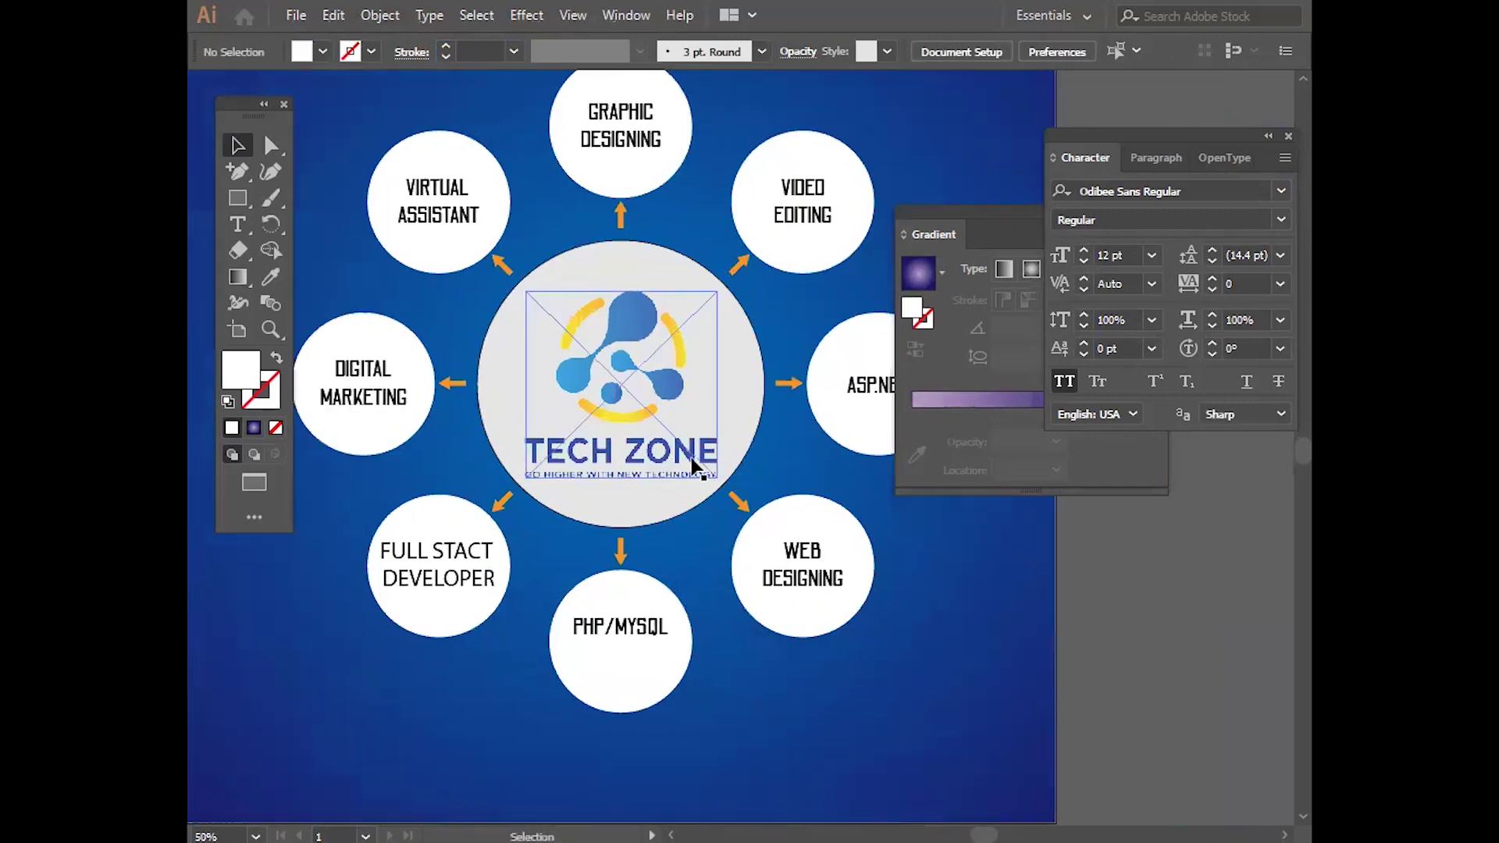
# Step: Shrink the central TECH ZONE logo image slightly around its centre
pyautogui.click(694, 467)
pyautogui.moveTo(717, 478); pyautogui.dragTo(709, 470)
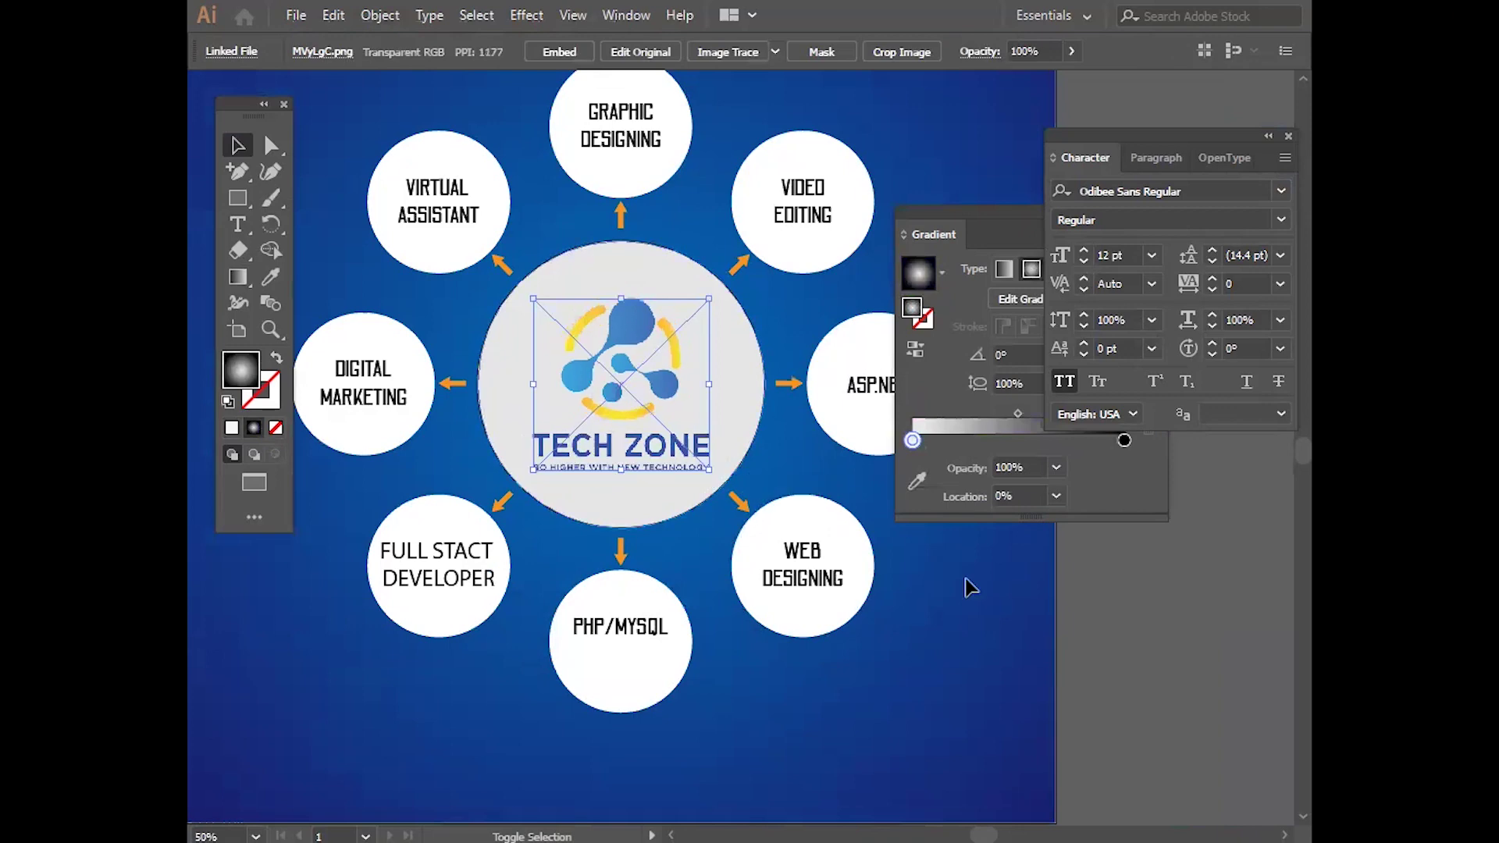
pyautogui.click(897, 575)
pyautogui.scroll(-3, 759, 587)
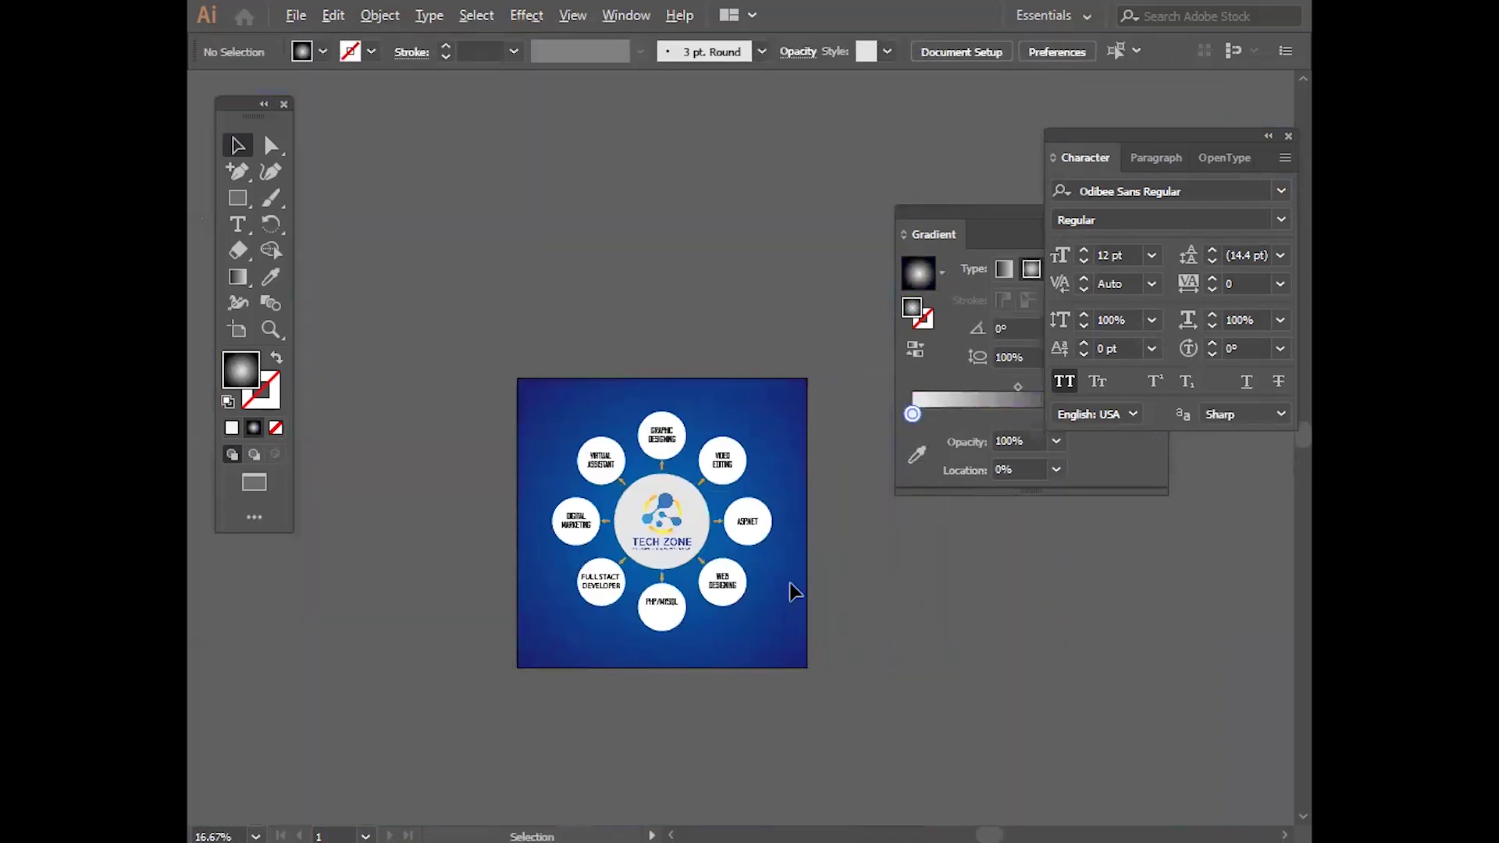
pyautogui.scroll(2, 794, 591)
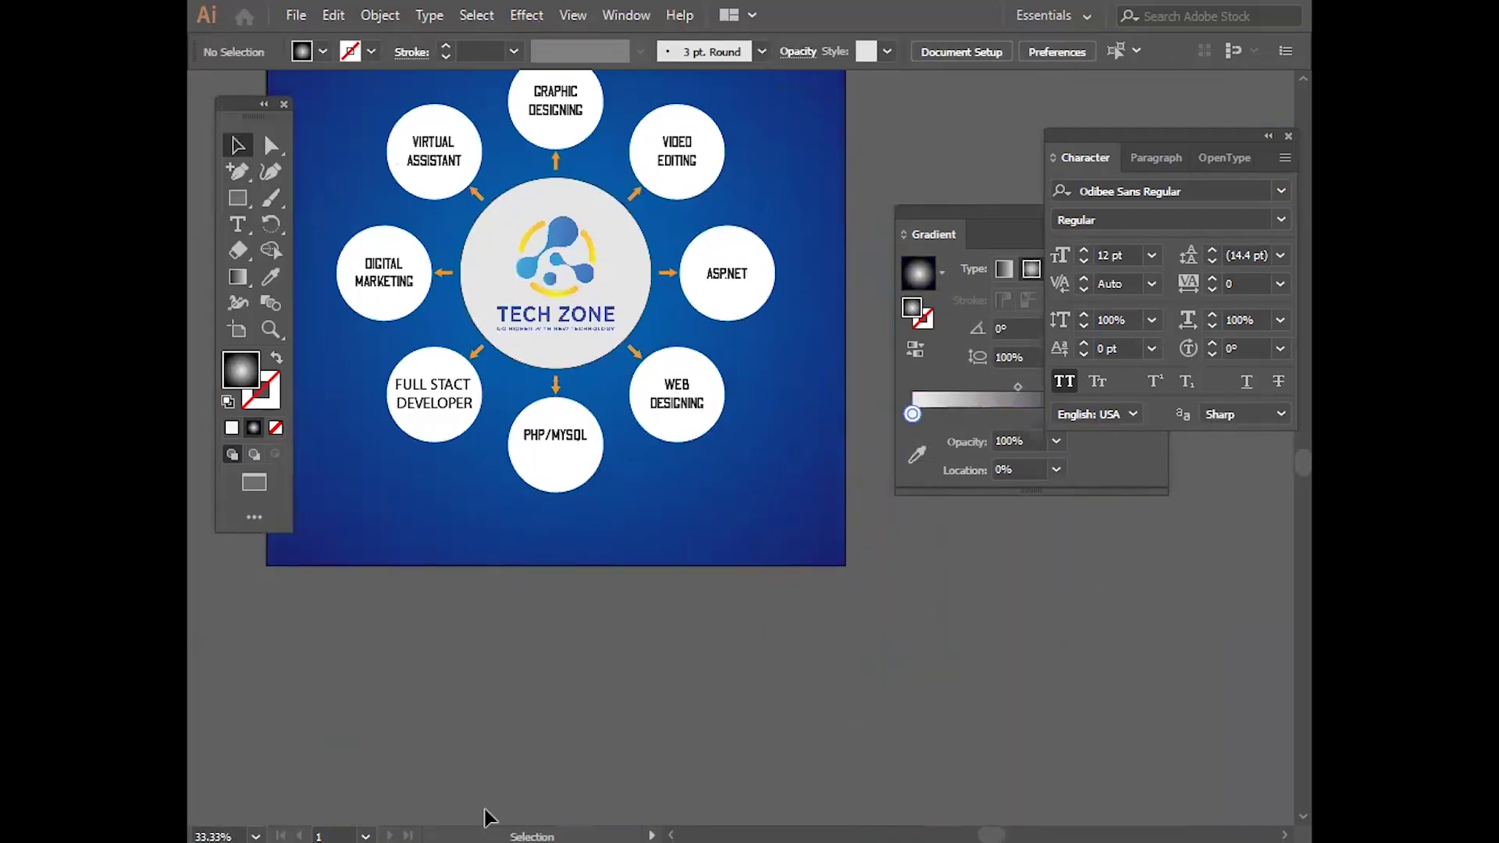
# Step: Drag the downloaded MVyLgC.png logo from the browser onto the Illustrator canvas
pyautogui.press('f')
pyautogui.press('f')
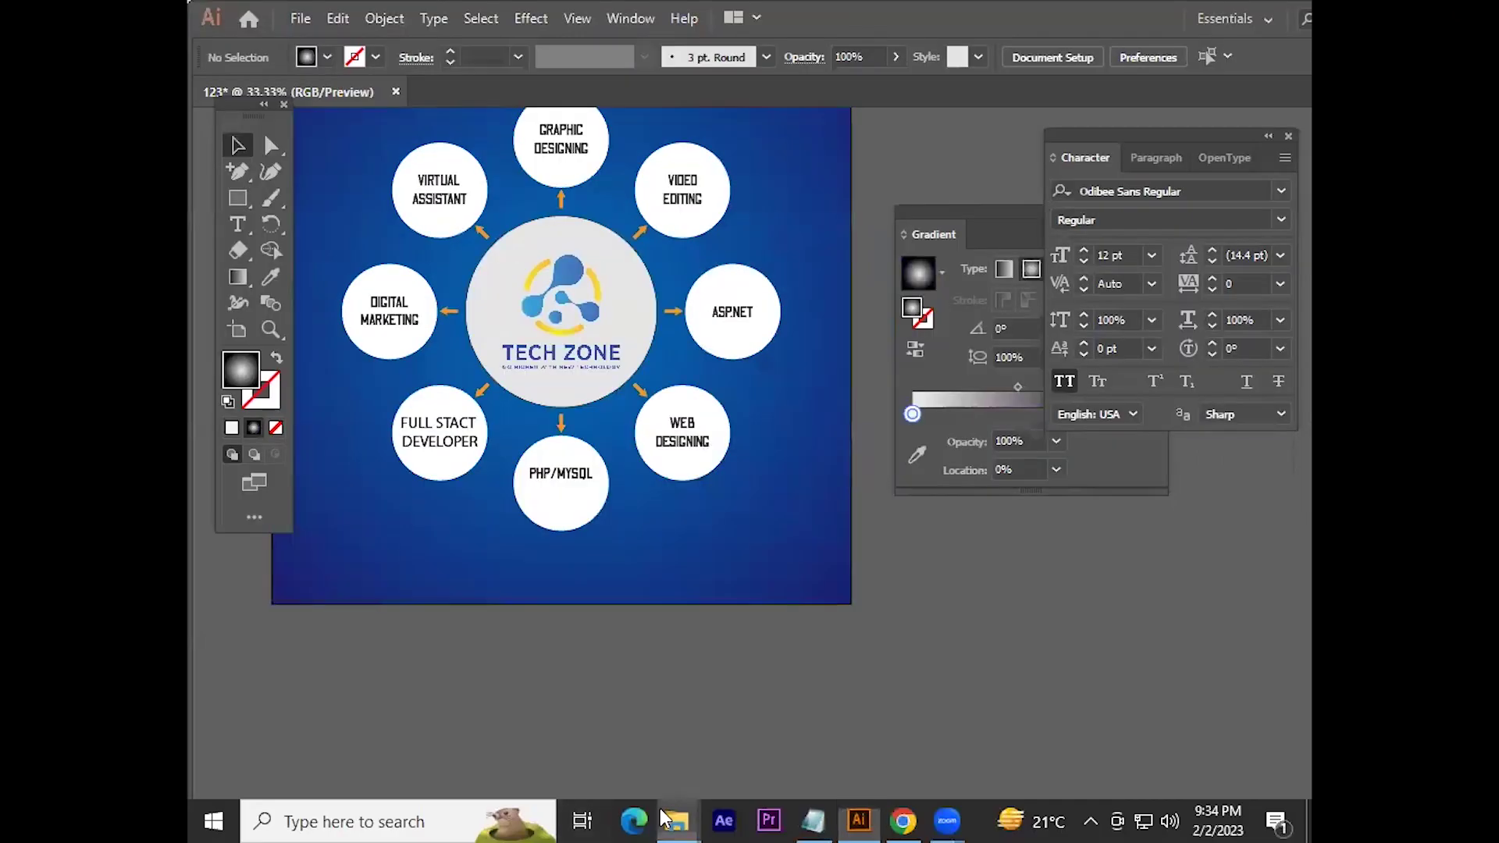
pyautogui.moveTo(676, 821)
pyautogui.click(485, 729)
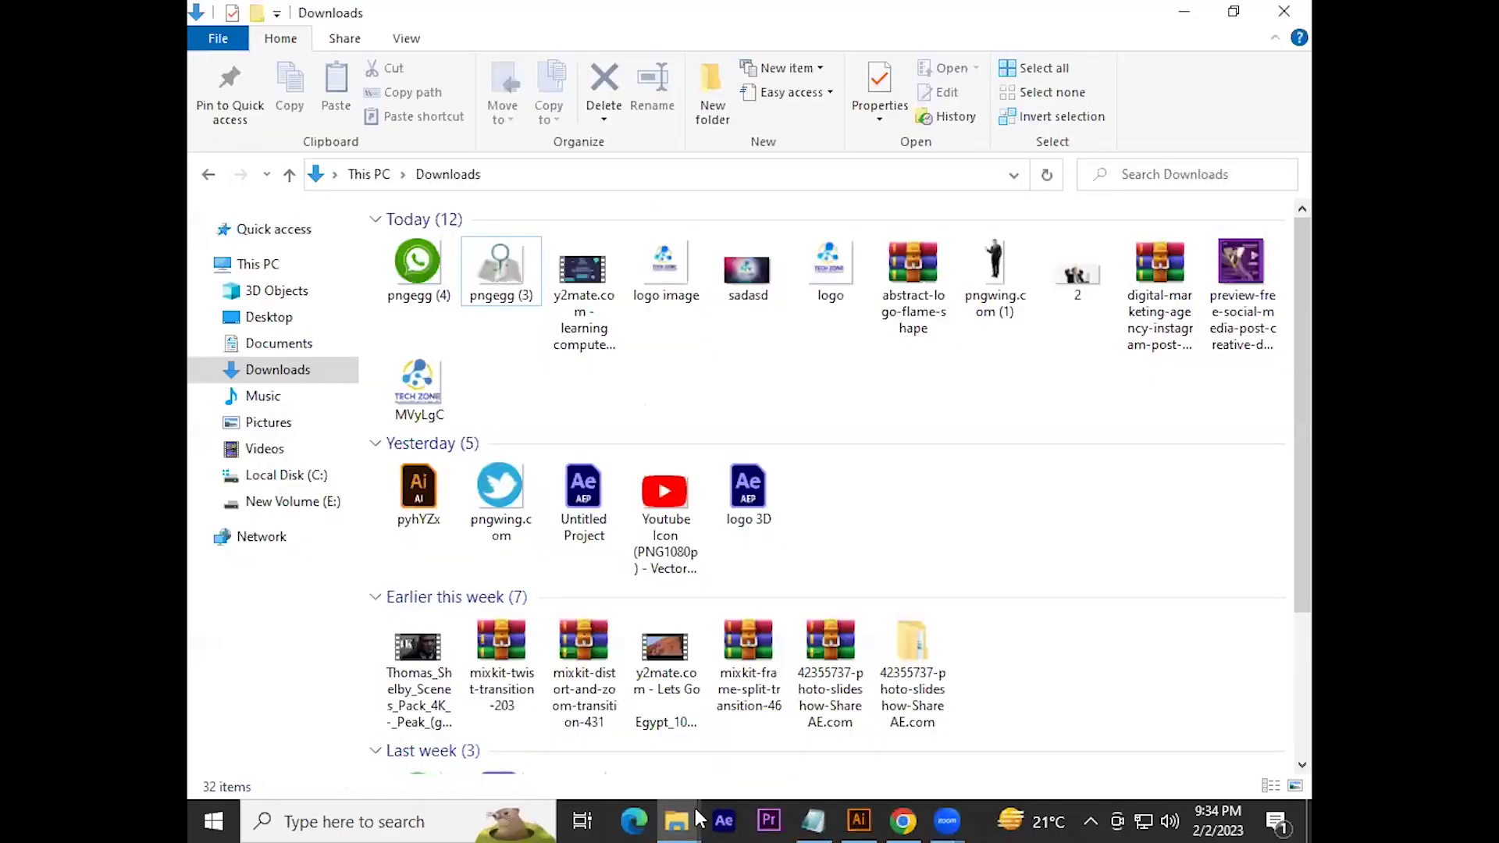
pyautogui.click(903, 821)
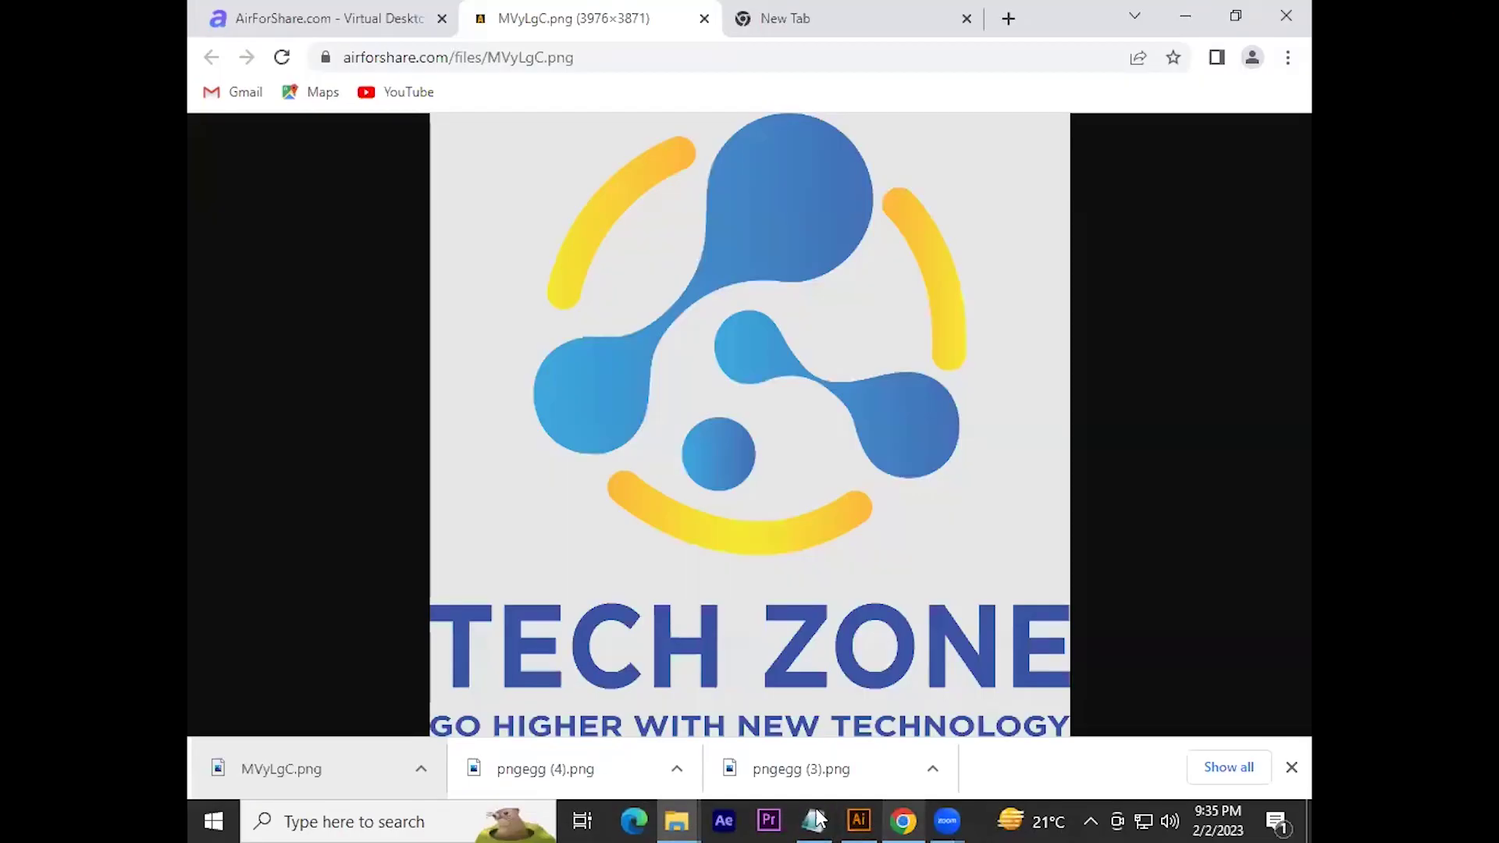
pyautogui.moveTo(228, 759); pyautogui.dragTo(881, 824)
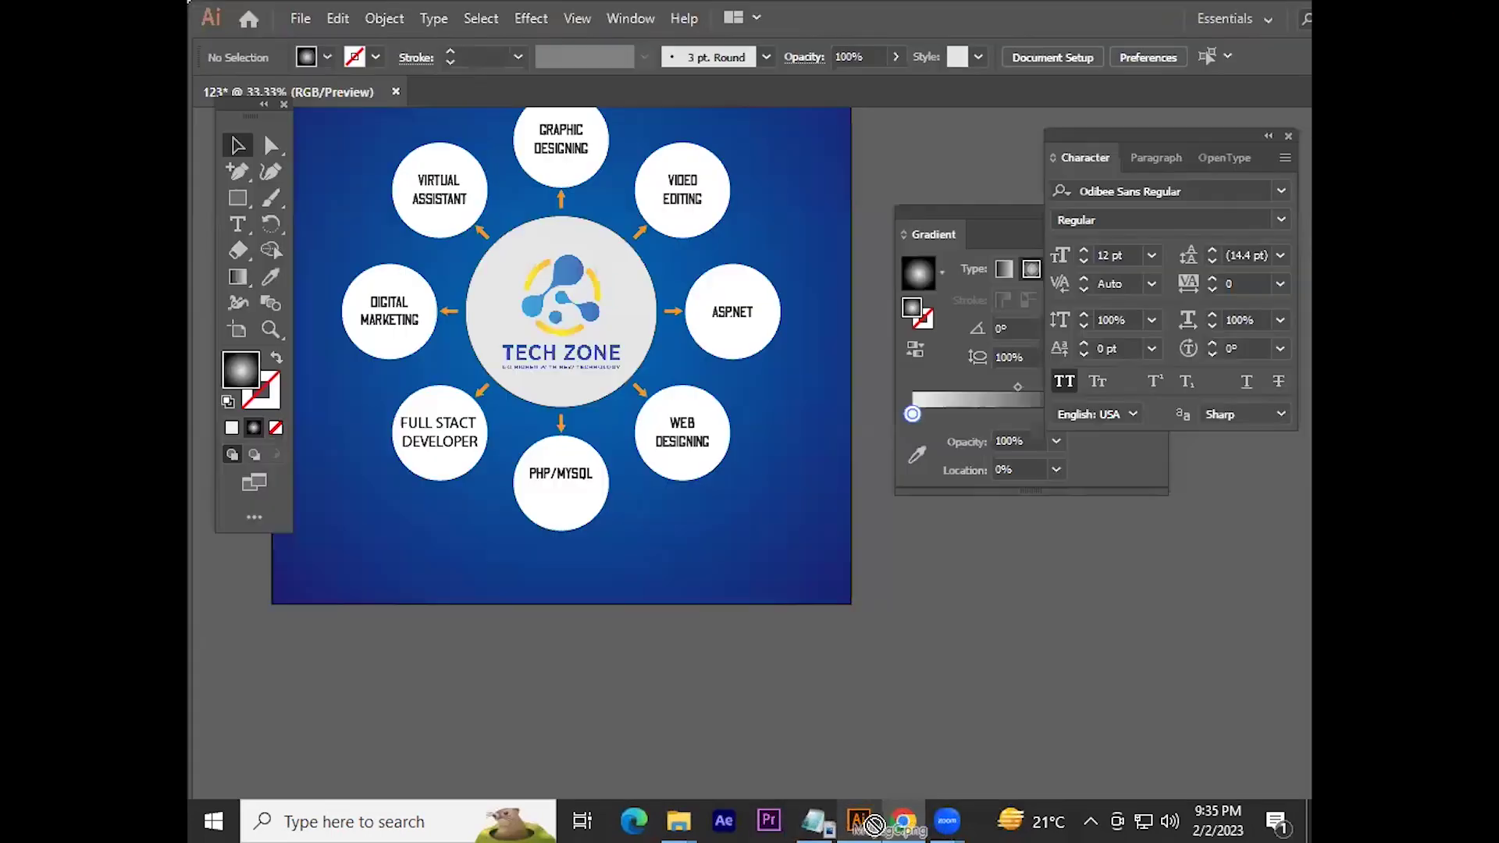
pyautogui.moveTo(881, 824); pyautogui.dragTo(762, 453)
pyautogui.scroll(-4, 762, 426)
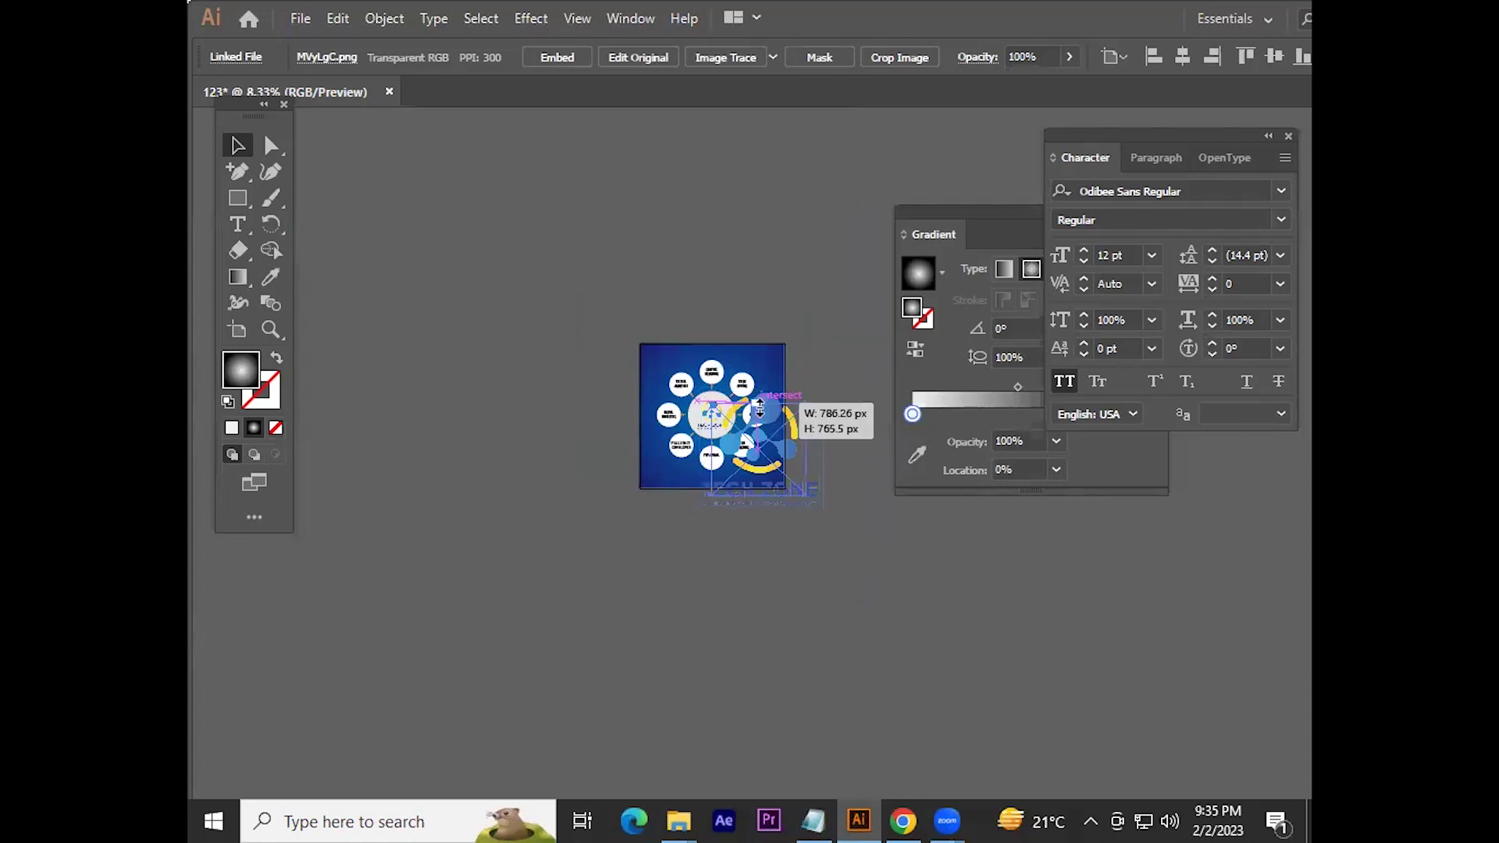
# Step: Move the new logo copy into the artboard's top-left corner
pyautogui.scroll(3, 759, 405)
pyautogui.moveTo(808, 471)
pyautogui.mouseDown()
pyautogui.moveTo(434, 204)
pyautogui.moveTo(615, 344)
pyautogui.moveTo(534, 278)
pyautogui.mouseUp()
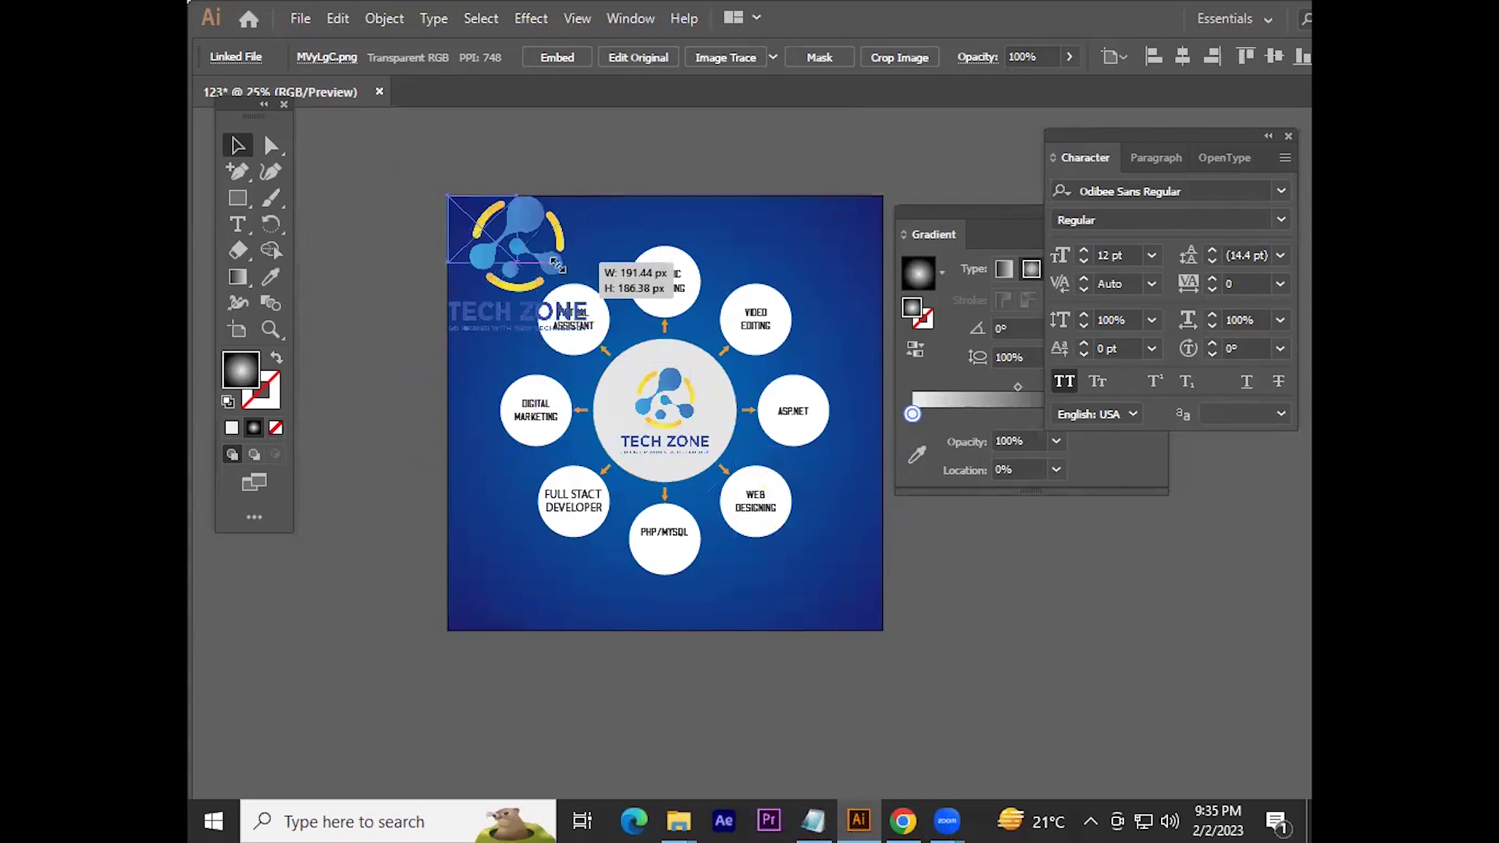
pyautogui.hotkey('ctrl', '=')
pyautogui.hotkey('ctrl', '=')
pyautogui.hotkey('ctrl', '=')
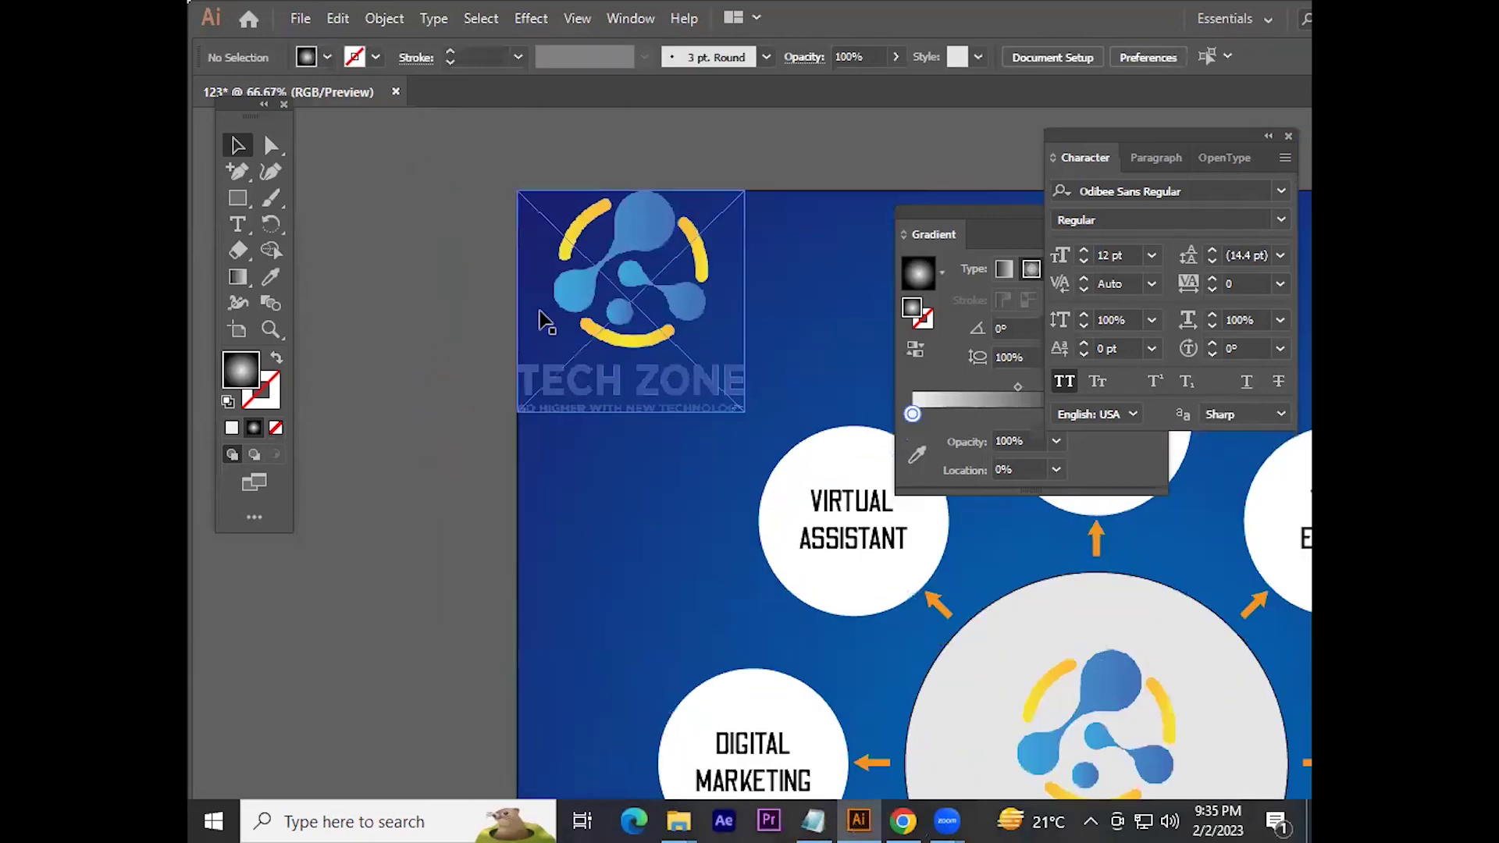
pyautogui.moveTo(588, 257); pyautogui.dragTo(598, 268)
pyautogui.click(649, 178)
pyautogui.hscroll(5, 476, 258)
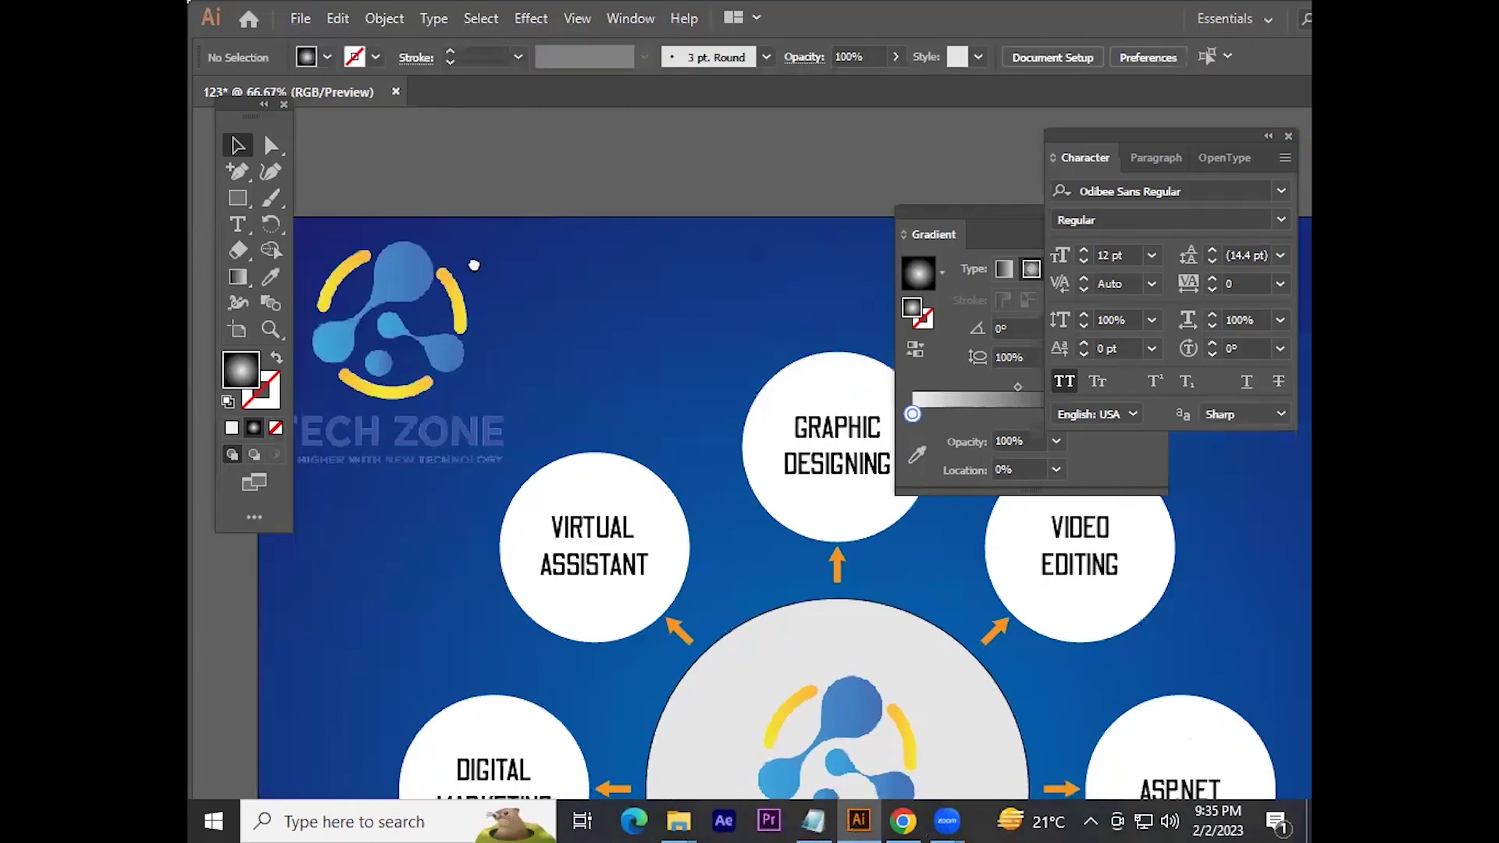
# Step: Draw a rectangle covering the small corner logo
pyautogui.rightClick(241, 198)
pyautogui.click(321, 190)
pyautogui.scroll(1, 386, 248)
pyautogui.hscroll(-2, 387, 247)
pyautogui.moveTo(367, 247)
pyautogui.mouseDown()
pyautogui.moveTo(571, 519)
pyautogui.moveTo(589, 518)
pyautogui.mouseUp()
# Step: Fill the square white and arrange it directly behind the corner logo
pyautogui.press('v')
pyautogui.click(311, 59)
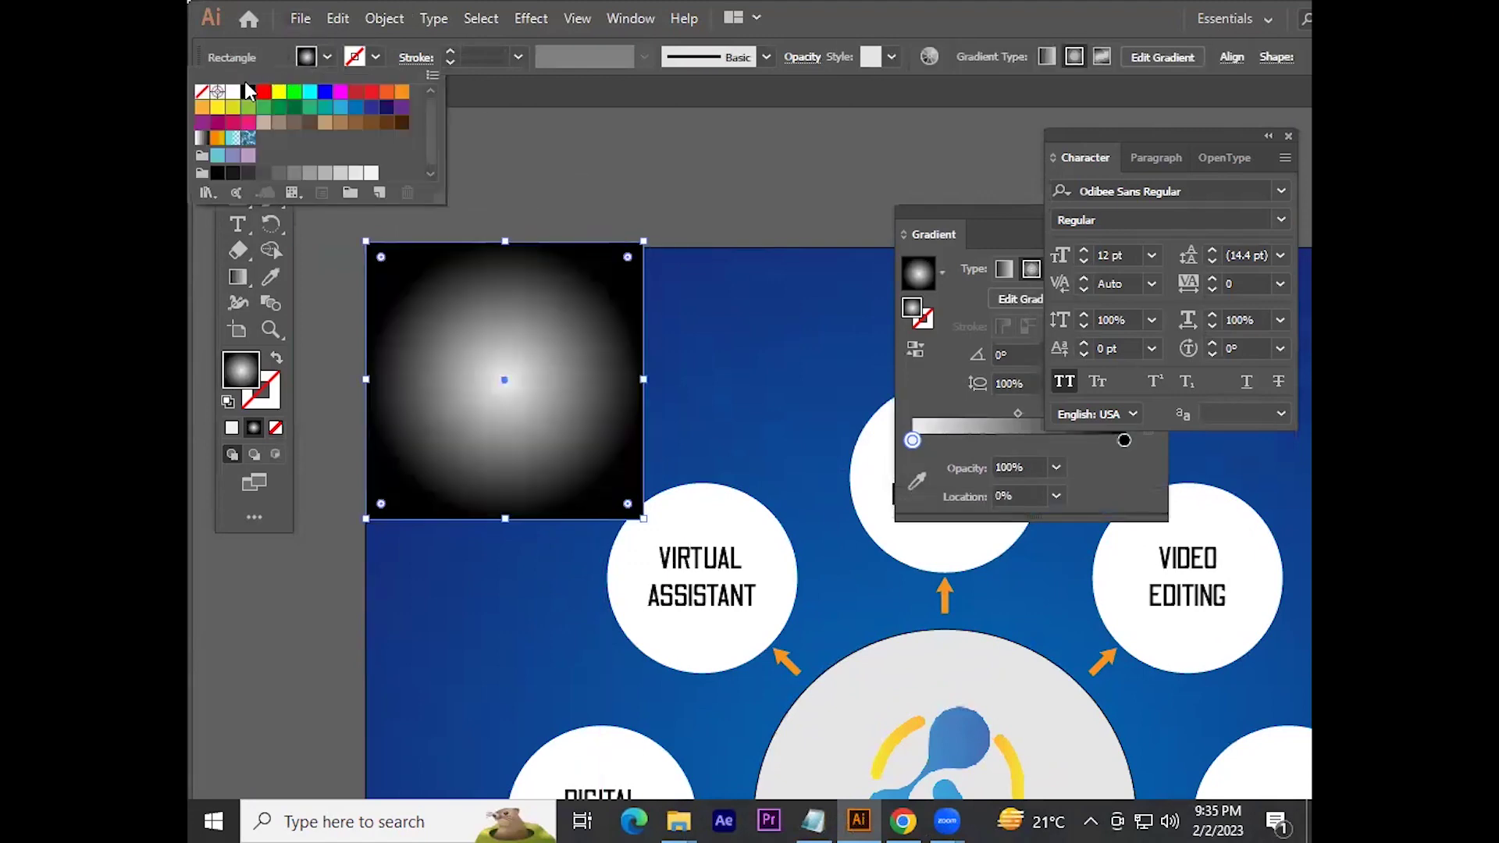
pyautogui.click(233, 91)
pyautogui.press('Escape')
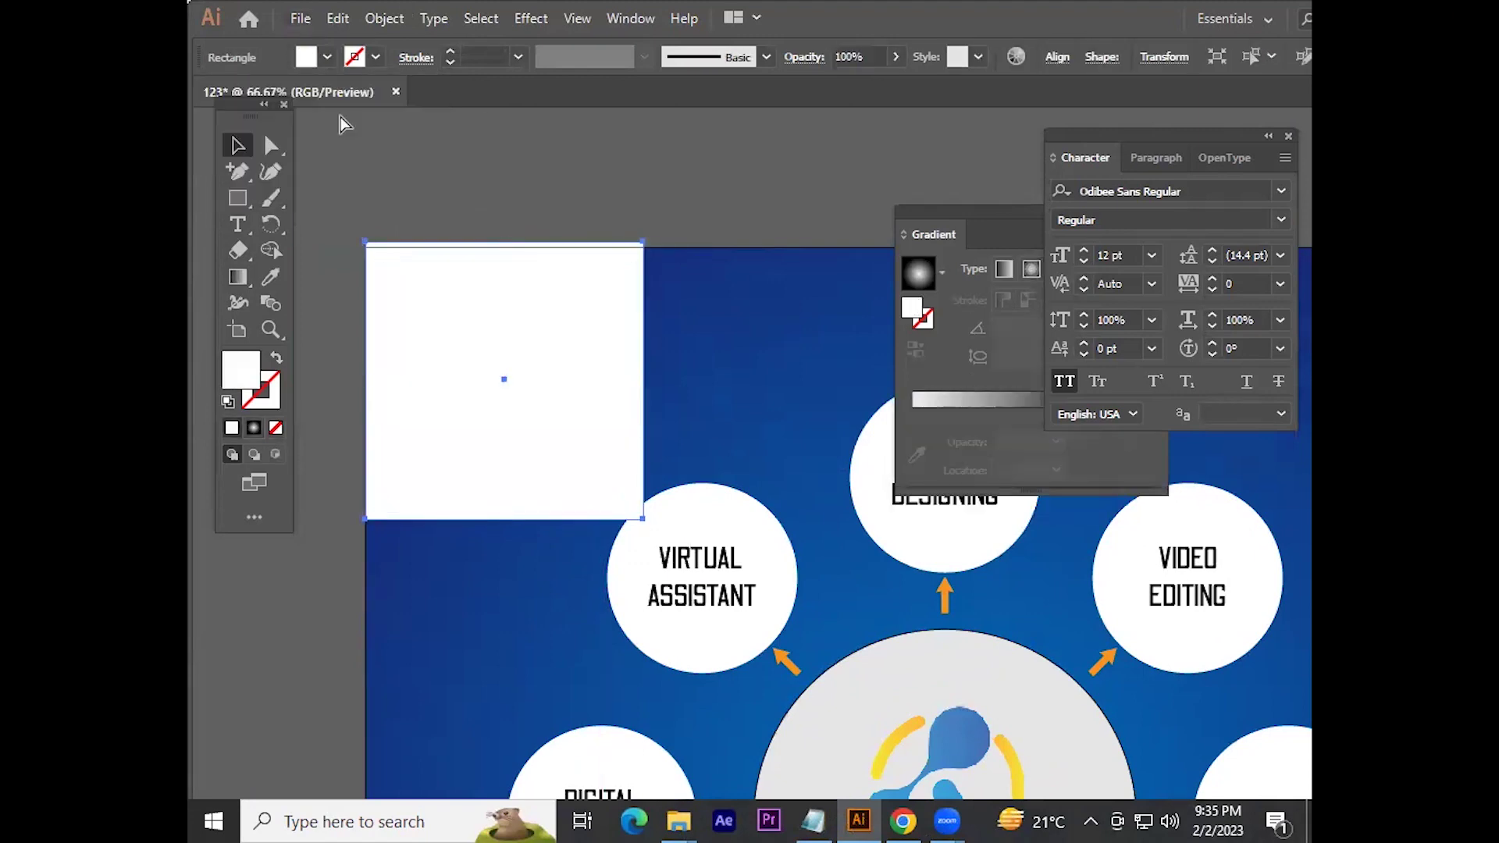
pyautogui.hotkey('ctrl', 'shift', '[')
pyautogui.hotkey('ctrl', ']')
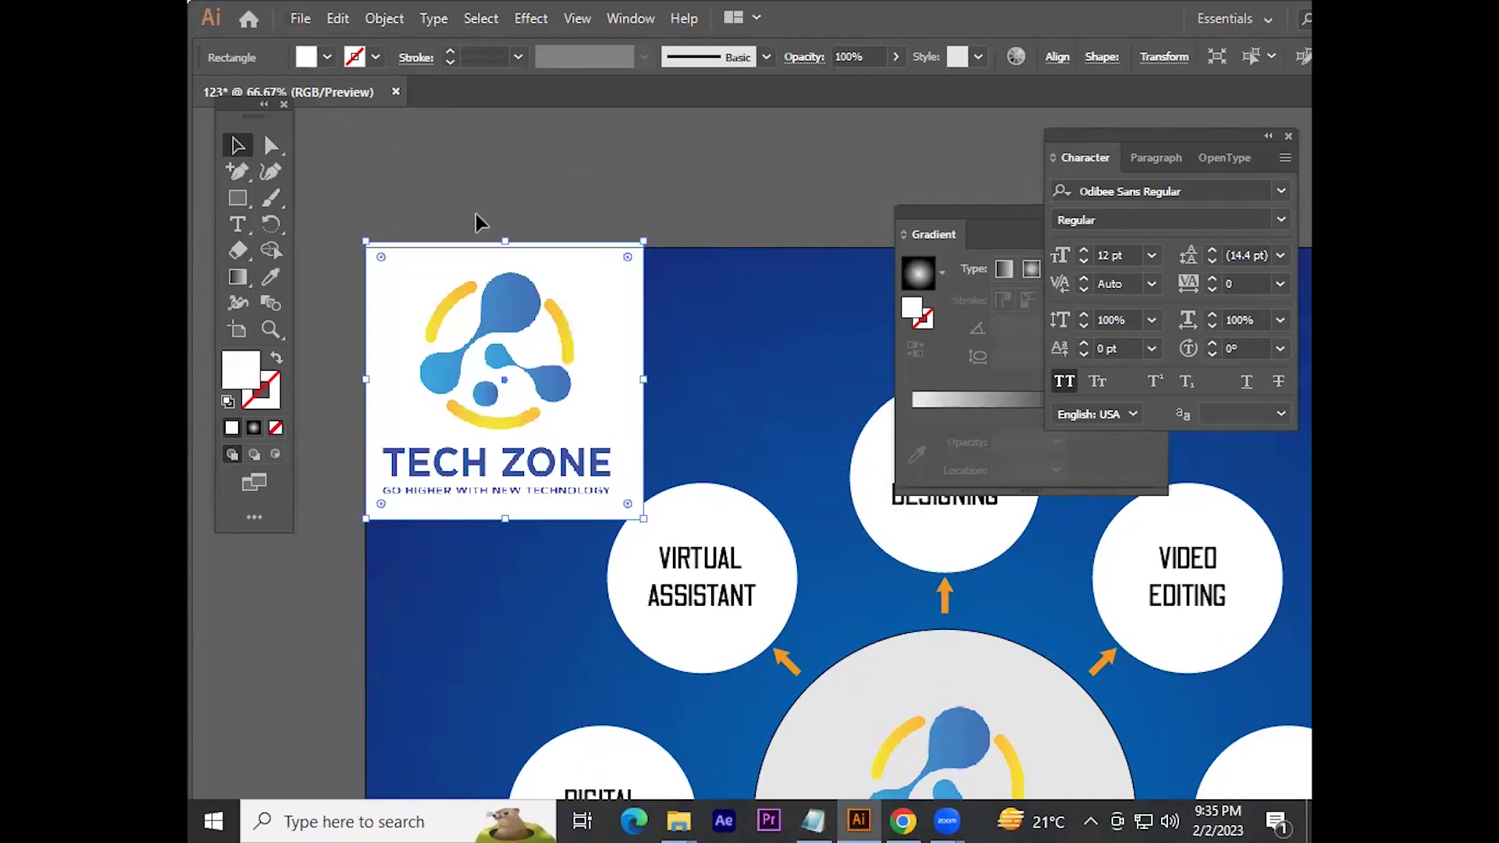
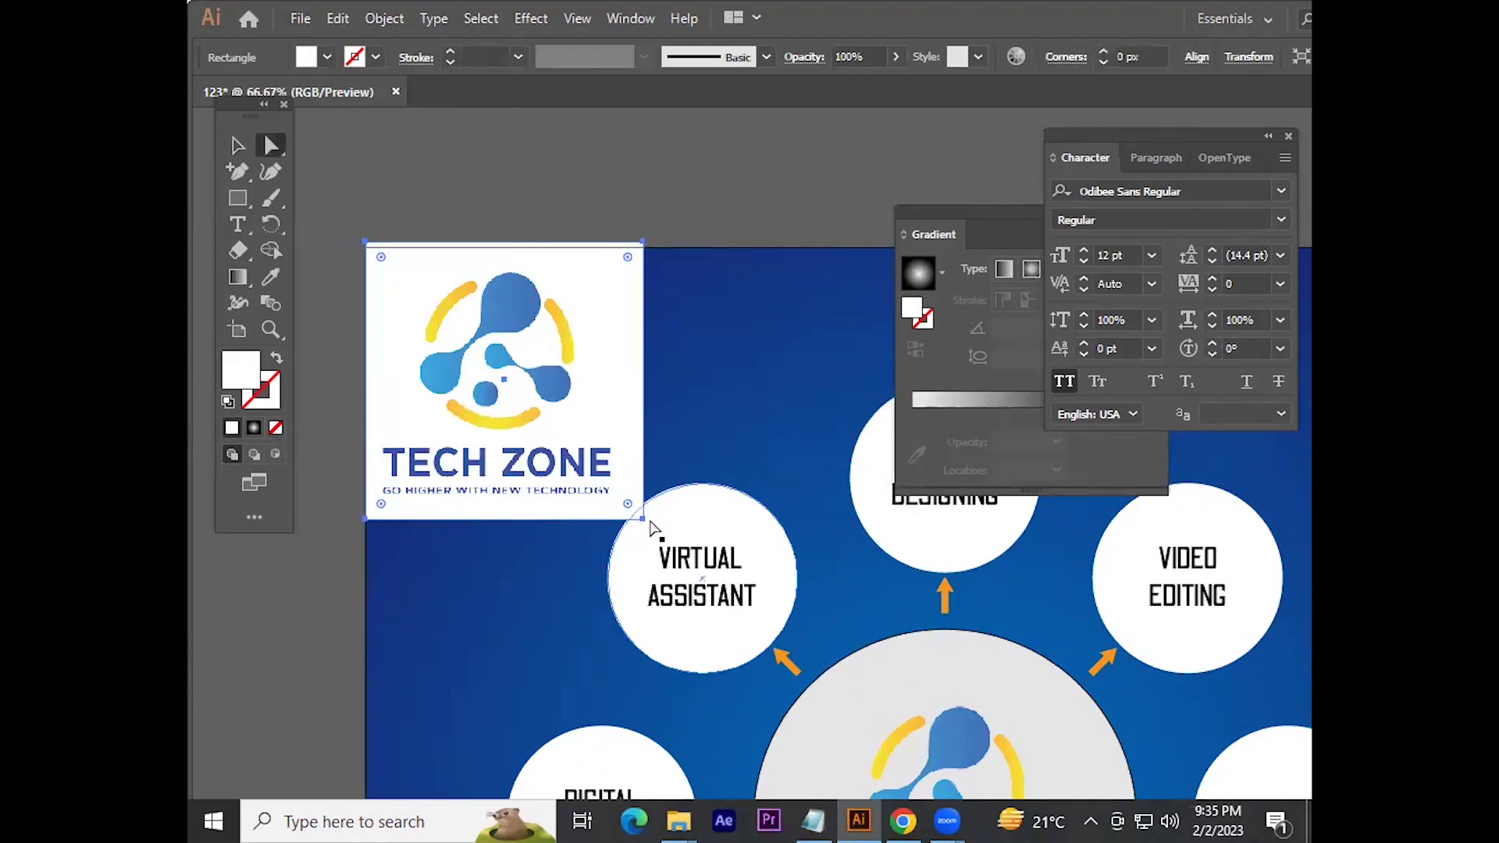
# Step: Round only the bottom two corners of the white badge rectangle, keeping the top corners square
pyautogui.press('a')
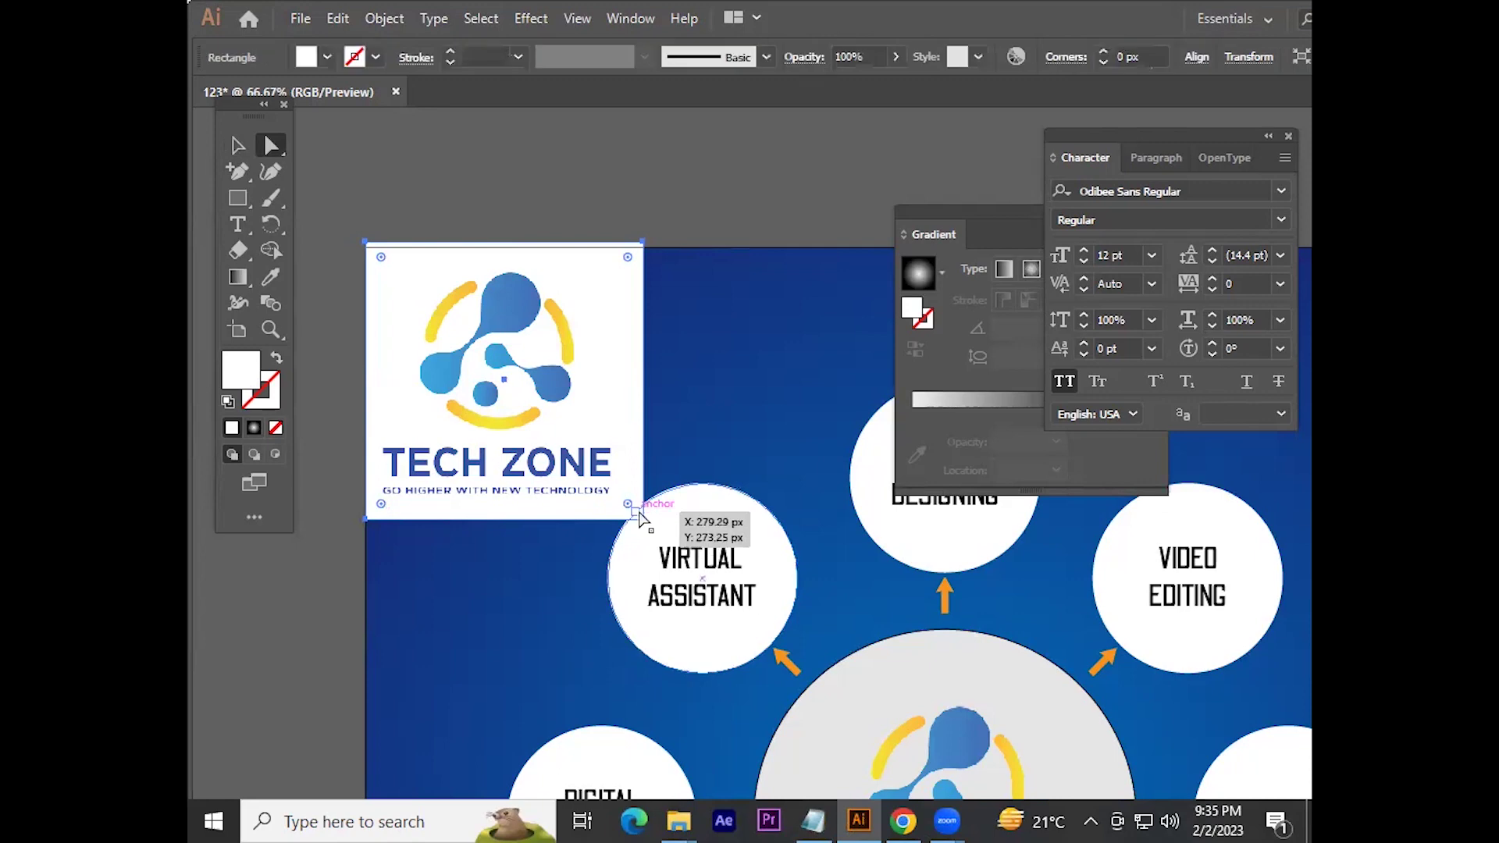
pyautogui.moveTo(630, 505); pyautogui.dragTo(635, 492)
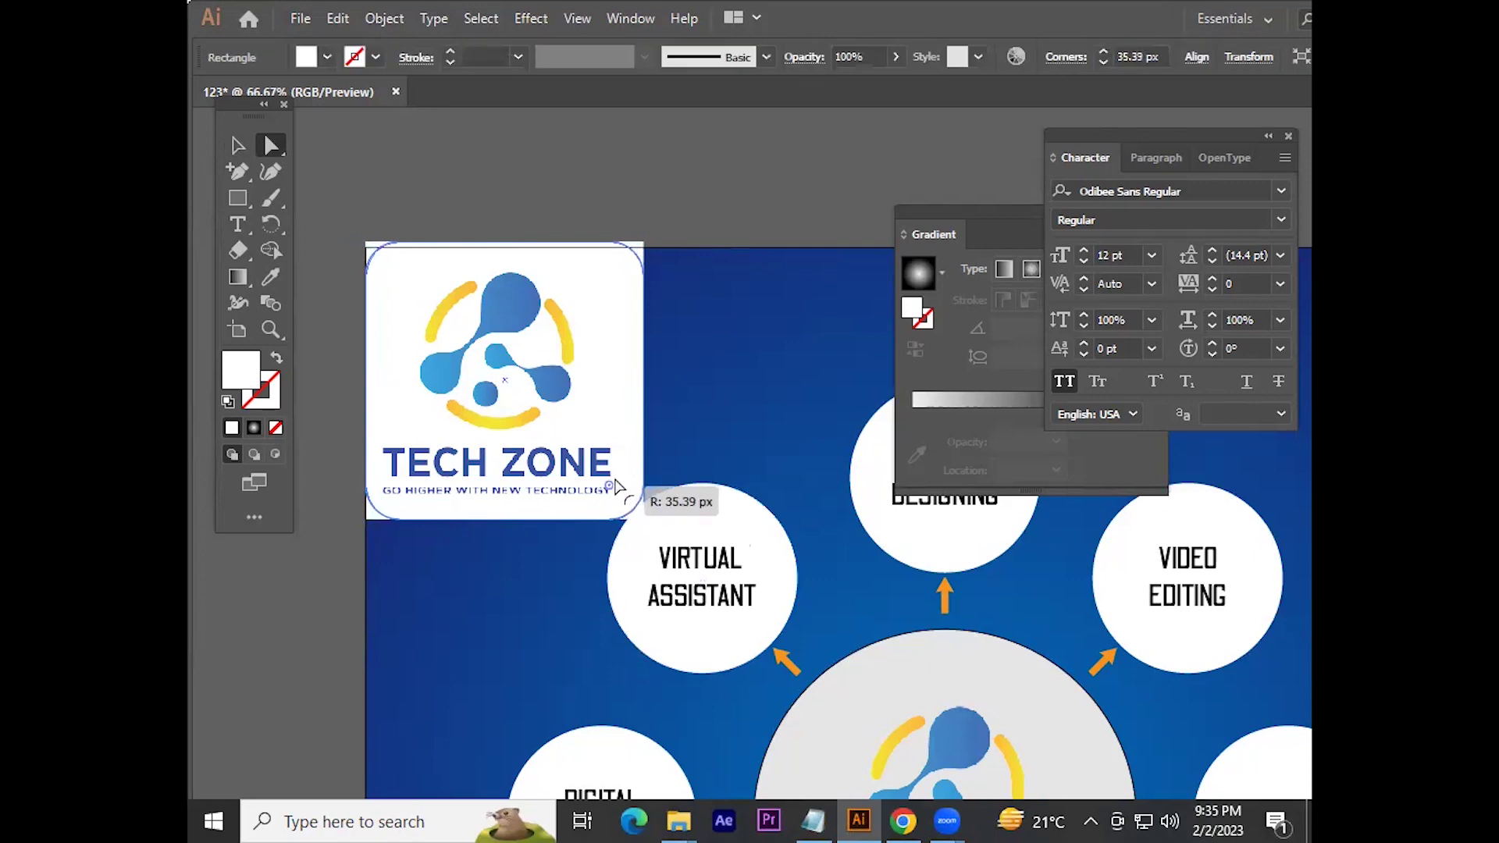
pyautogui.click(364, 519)
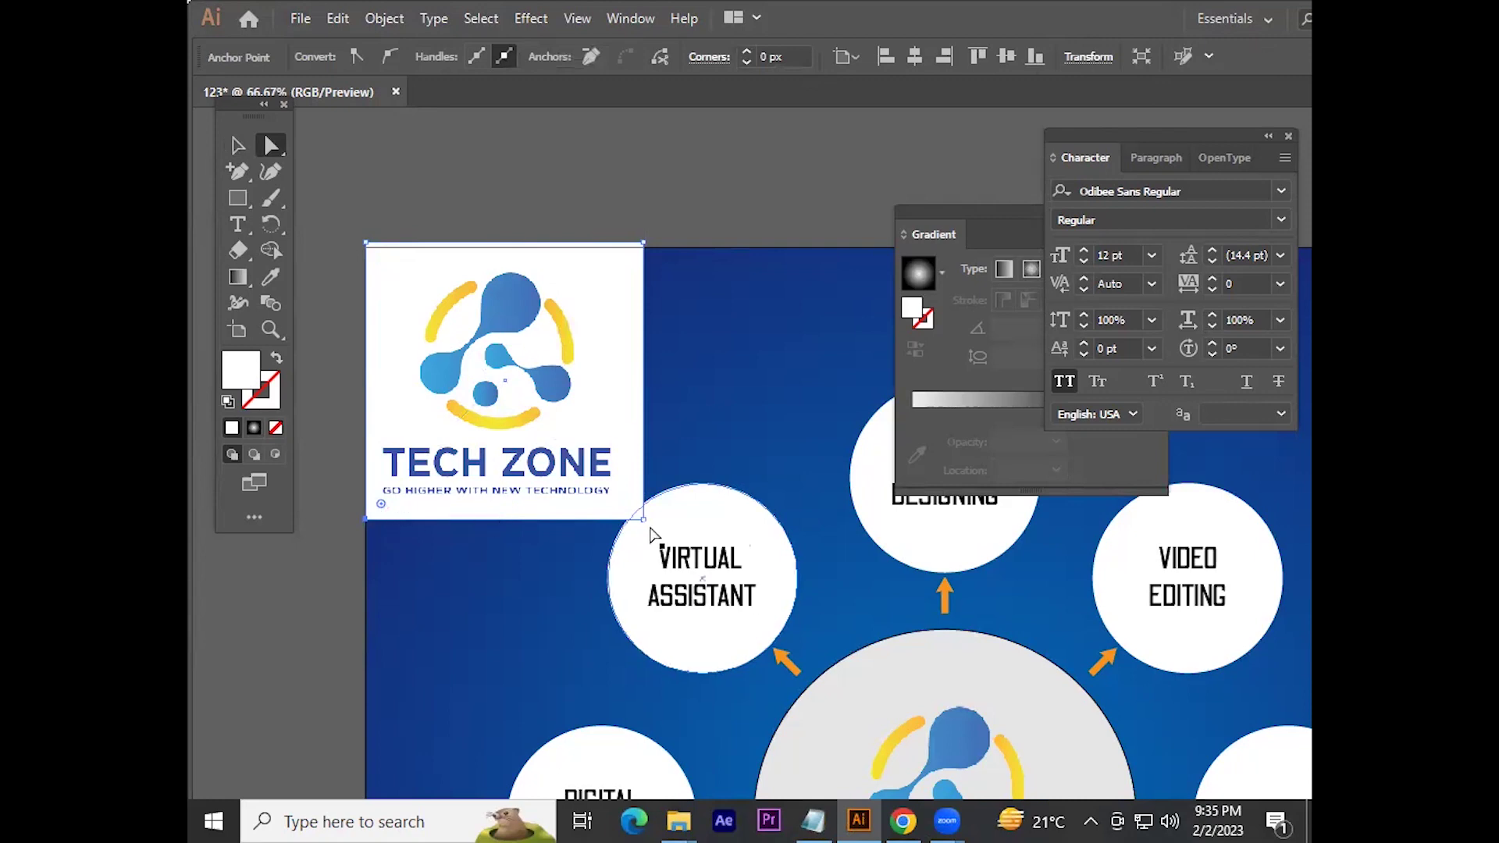
pyautogui.keyDown('shift'); pyautogui.click(640, 518); pyautogui.keyUp('shift')
pyautogui.moveTo(628, 506); pyautogui.dragTo(605, 474)
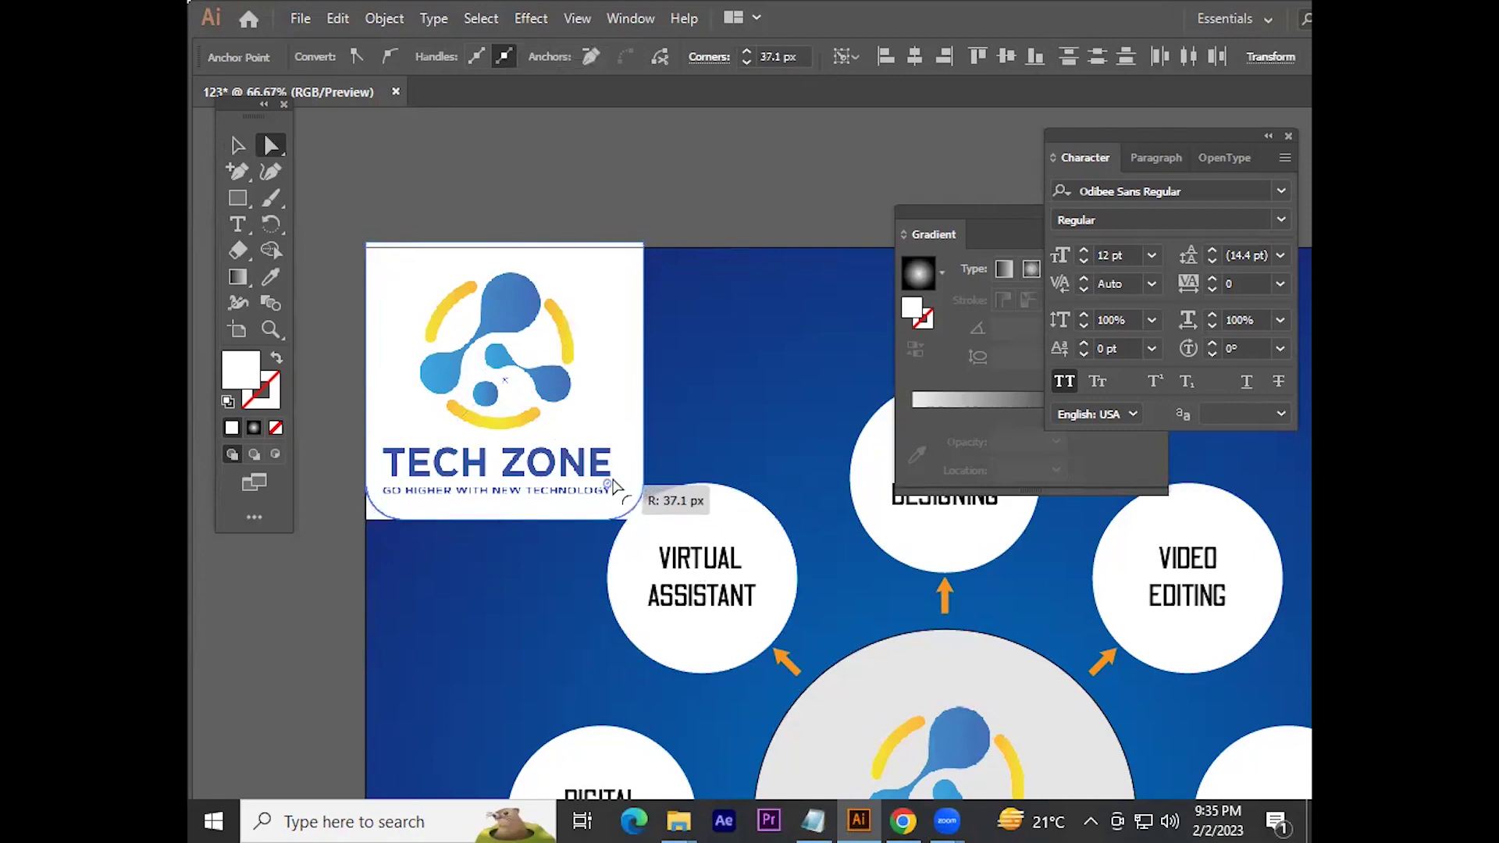
# Step: Move the TECH ZONE logo up slightly within the badge
pyautogui.click(584, 184)
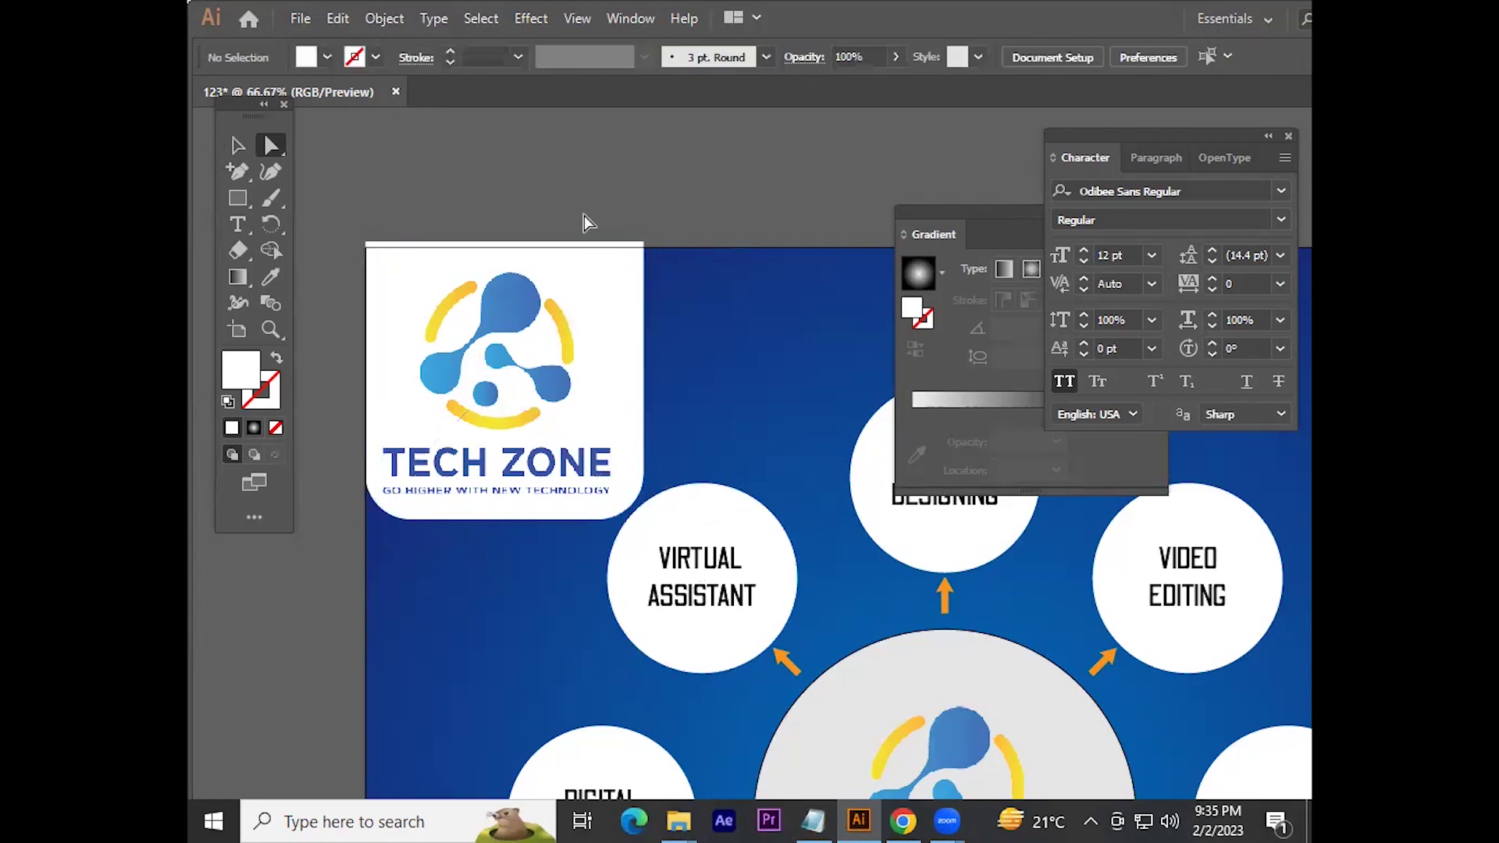
pyautogui.press('v')
pyautogui.moveTo(613, 377)
pyautogui.mouseDown()
pyautogui.moveTo(638, 360)
pyautogui.moveTo(622, 355)
pyautogui.mouseUp()
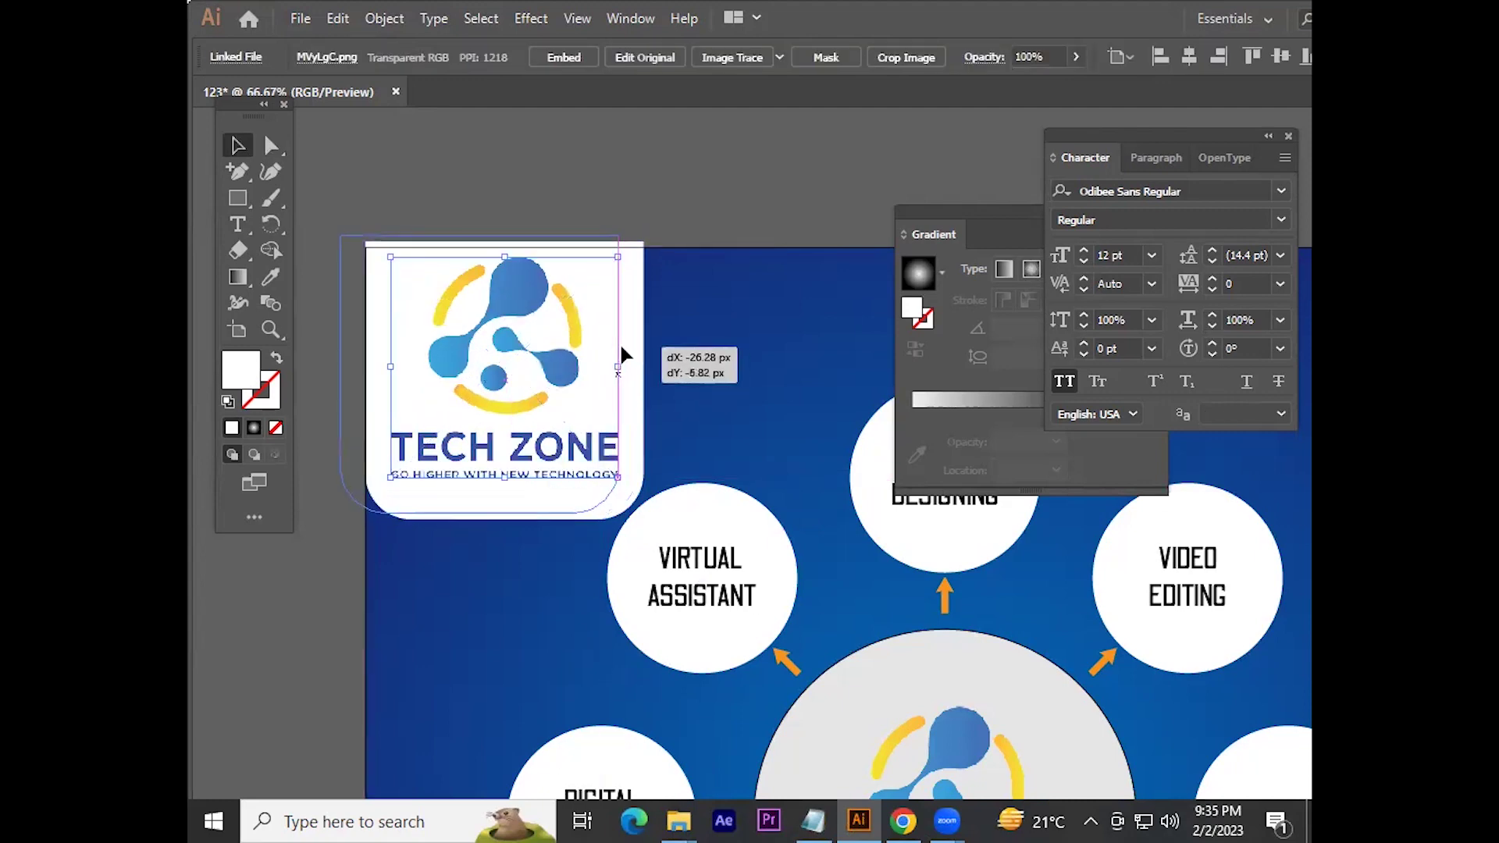
# Step: Move the white badge to the top-left corner and shrink the TECH ZONE logo
pyautogui.moveTo(622, 355); pyautogui.dragTo(619, 245)
pyautogui.click(499, 312)
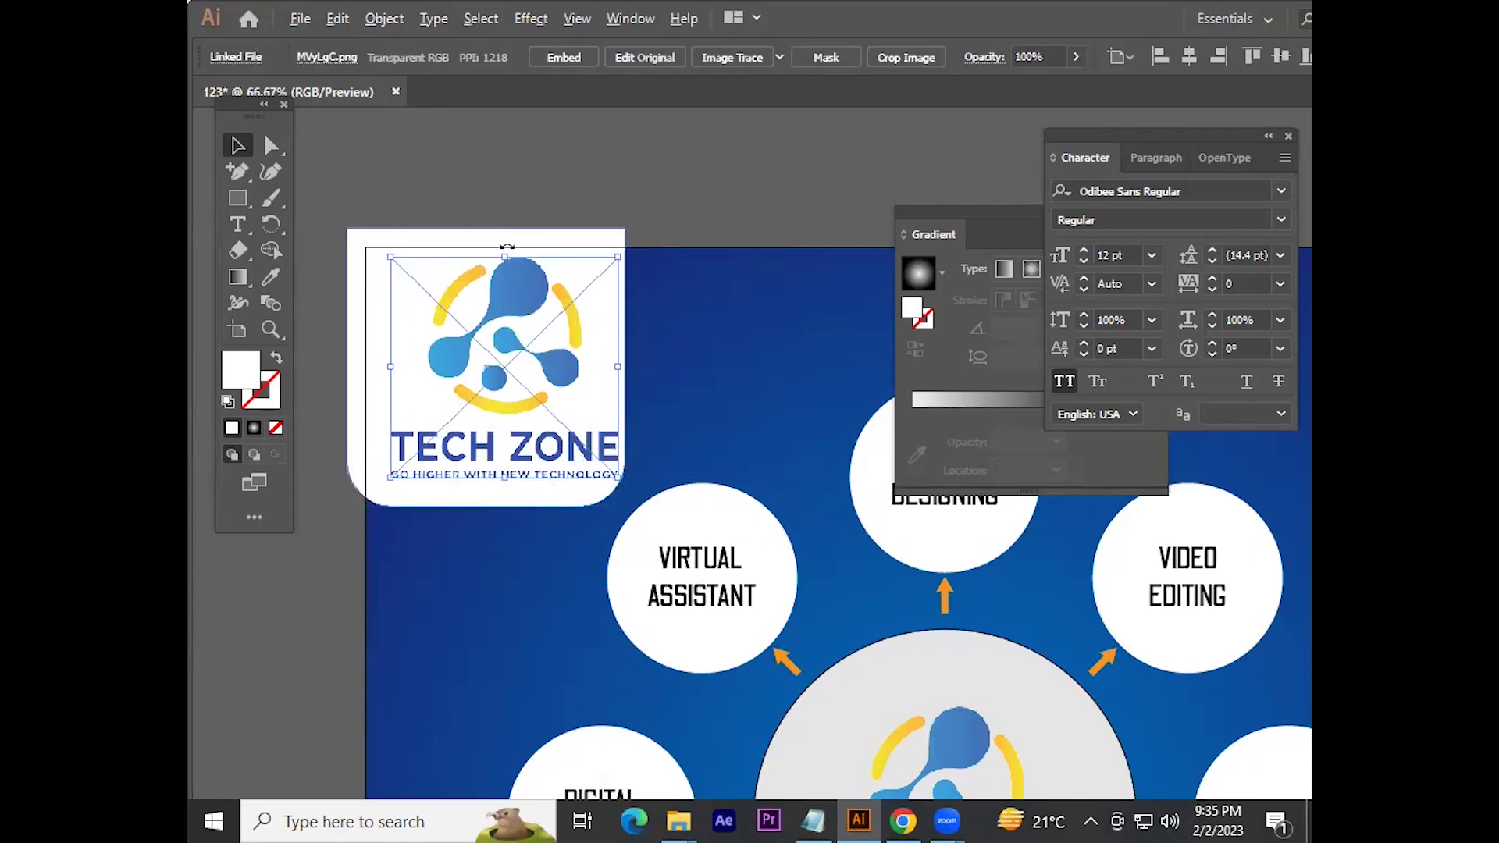
pyautogui.moveTo(509, 254)
pyautogui.mouseDown()
pyautogui.moveTo(493, 301)
pyautogui.moveTo(475, 297)
pyautogui.mouseUp()
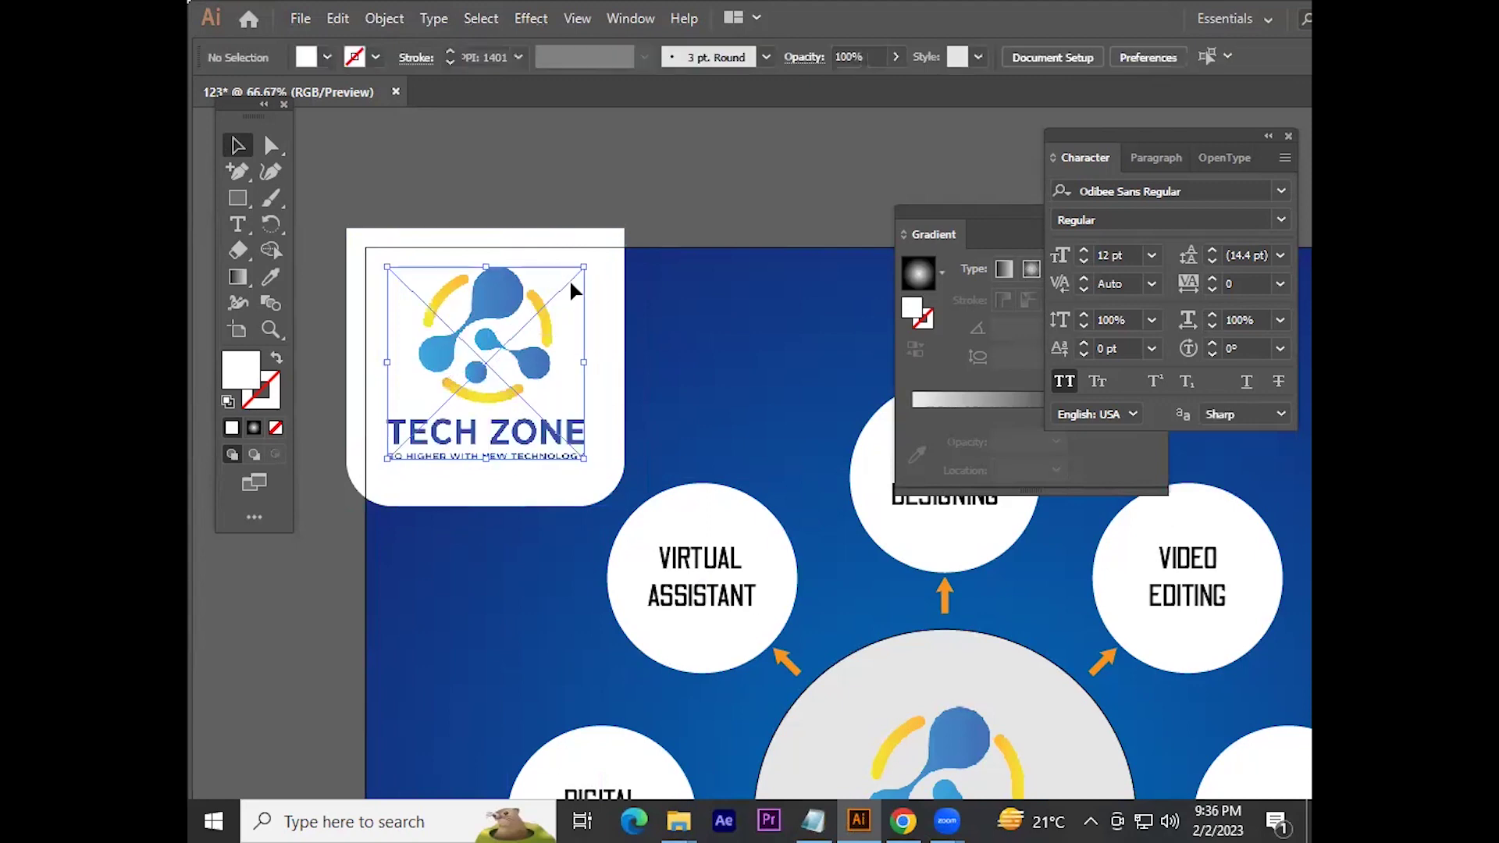
pyautogui.press('f')
pyautogui.press('f')
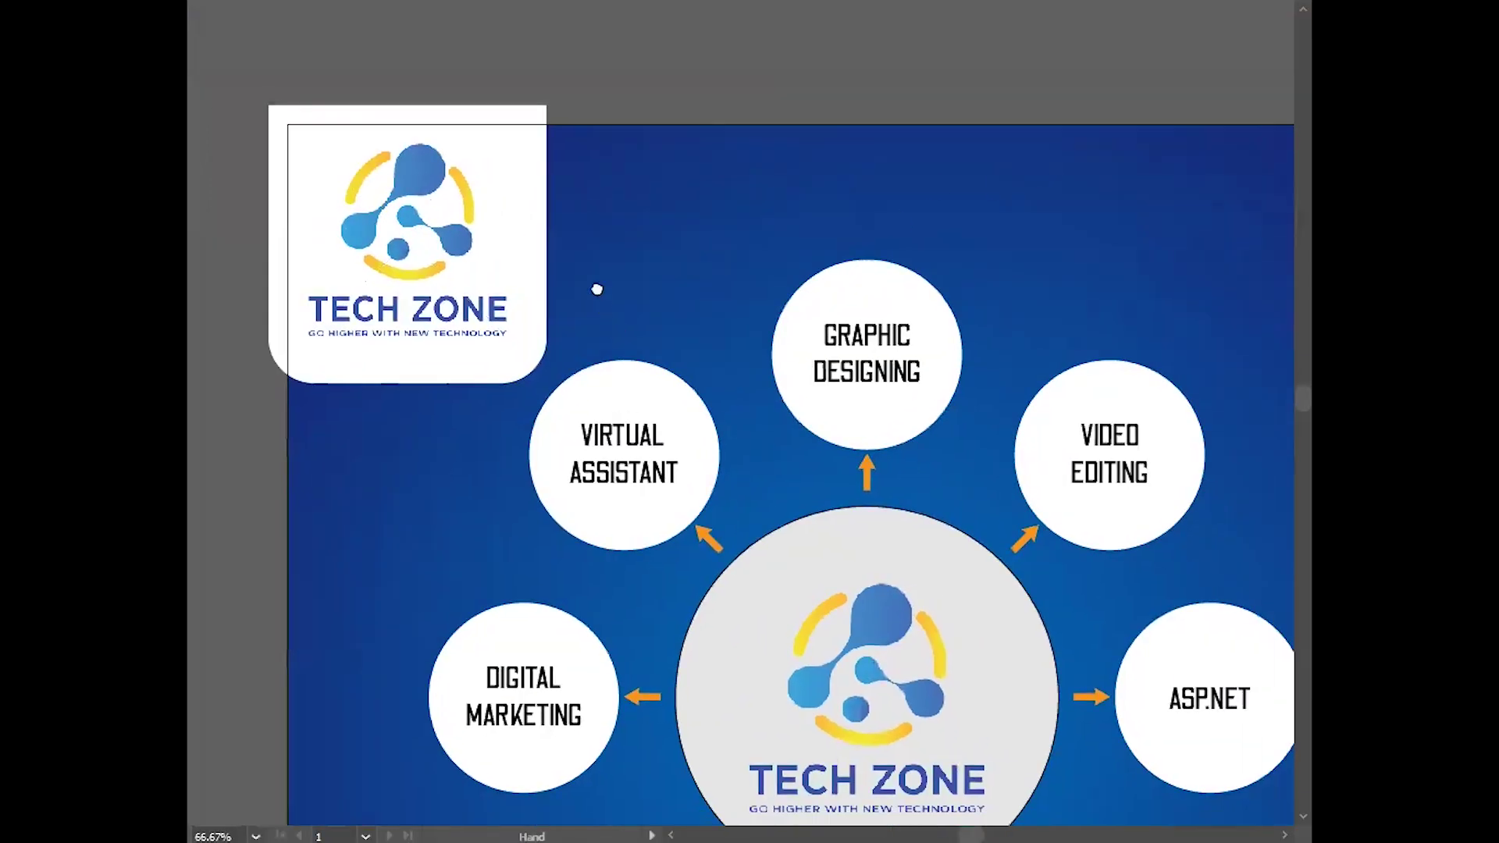
pyautogui.moveTo(735, 401); pyautogui.dragTo(584, 274)
pyautogui.scroll(-2, 1028, 333)
pyautogui.scroll(-4, 705, 253)
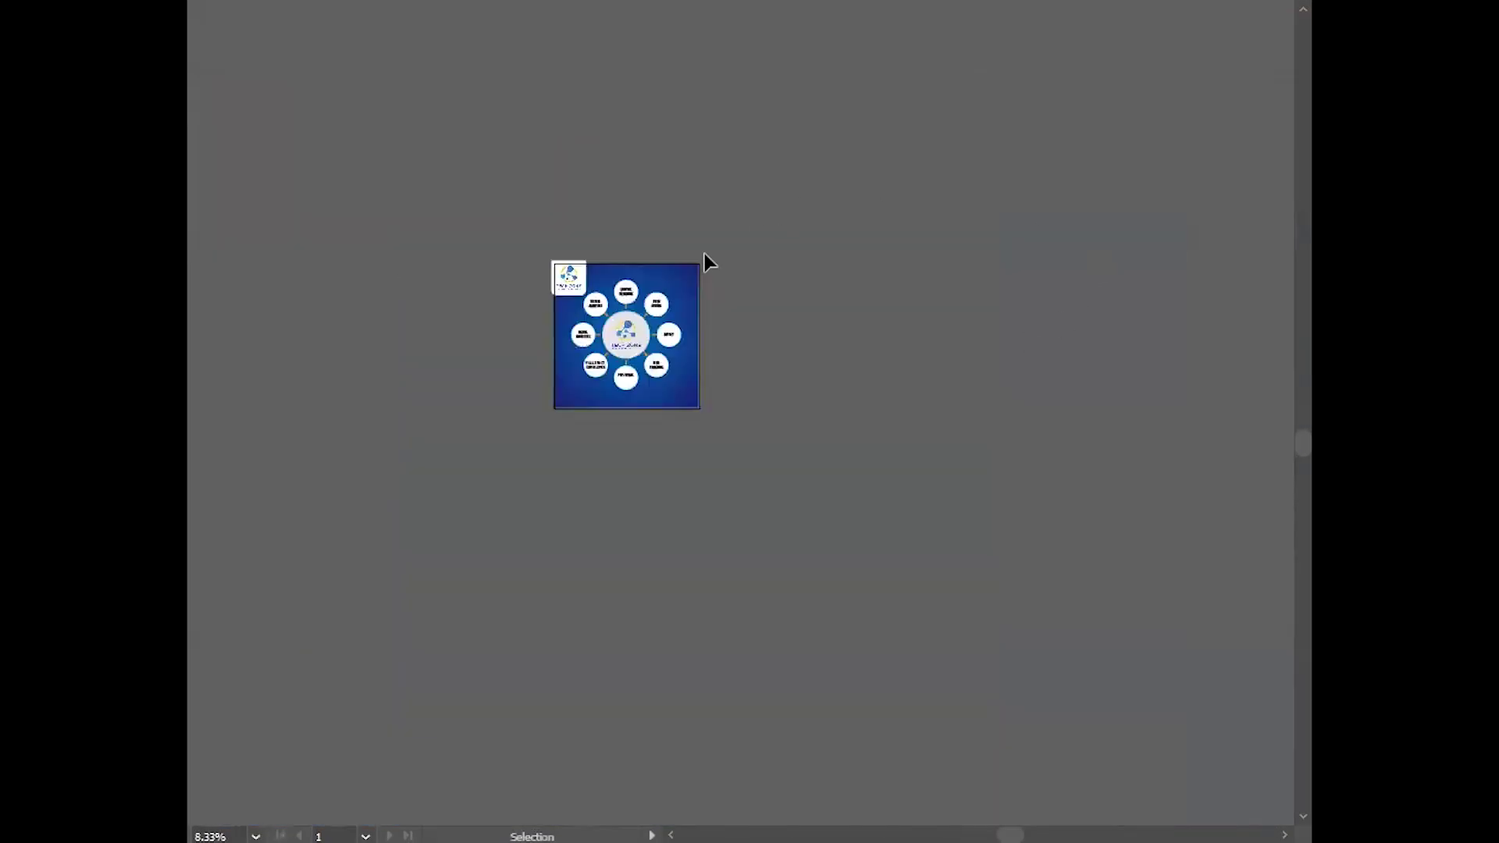
pyautogui.scroll(5, 469, 251)
pyautogui.scroll(2, 567, 359)
pyautogui.scroll(1, 568, 359)
# Step: Scale the logo down further and position it inside the rounded badge
pyautogui.click(620, 325)
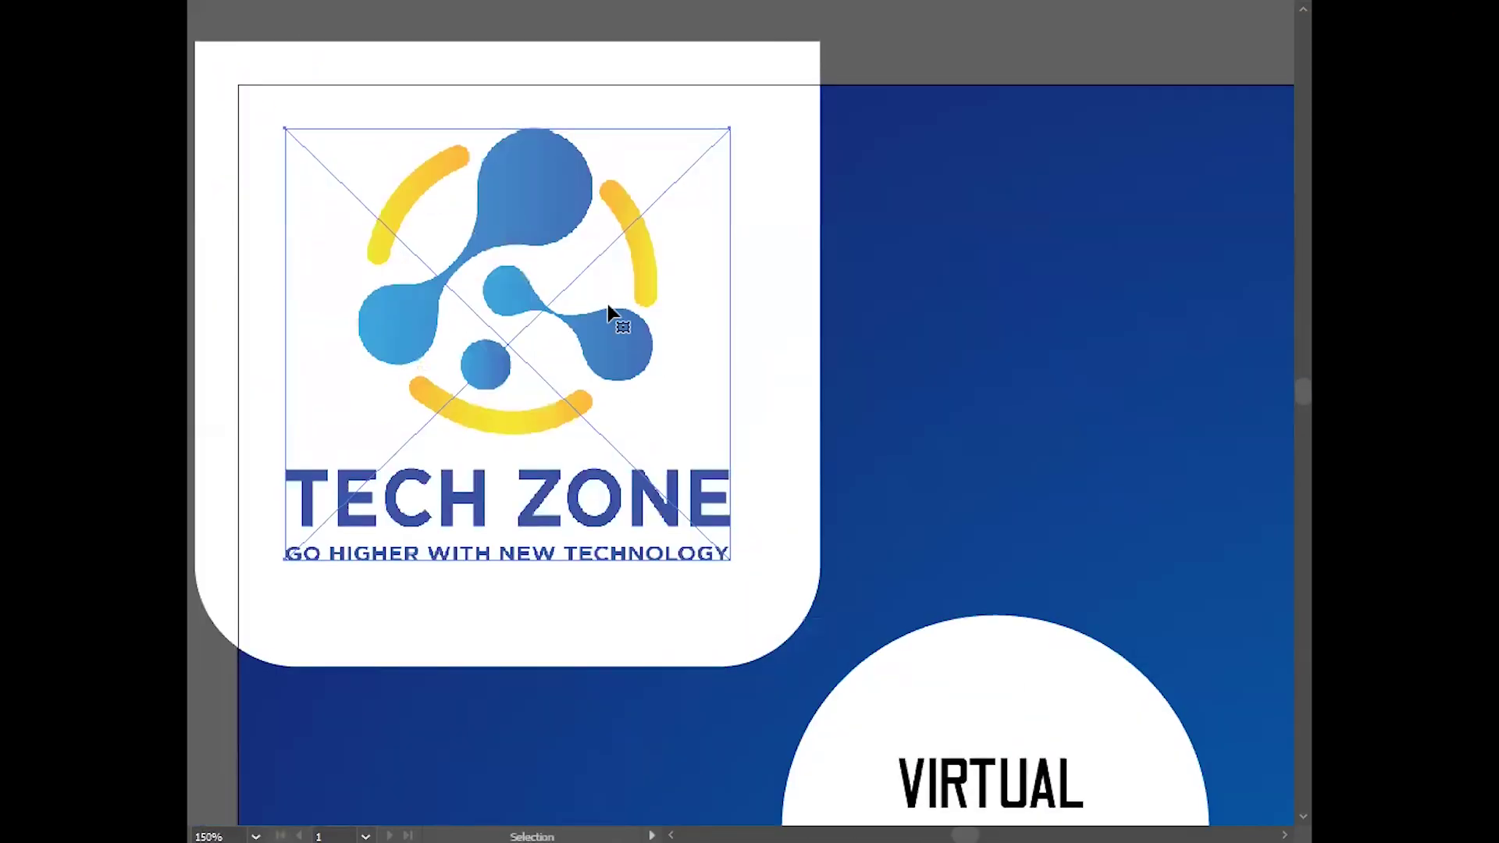
pyautogui.moveTo(822, 666); pyautogui.dragTo(777, 622)
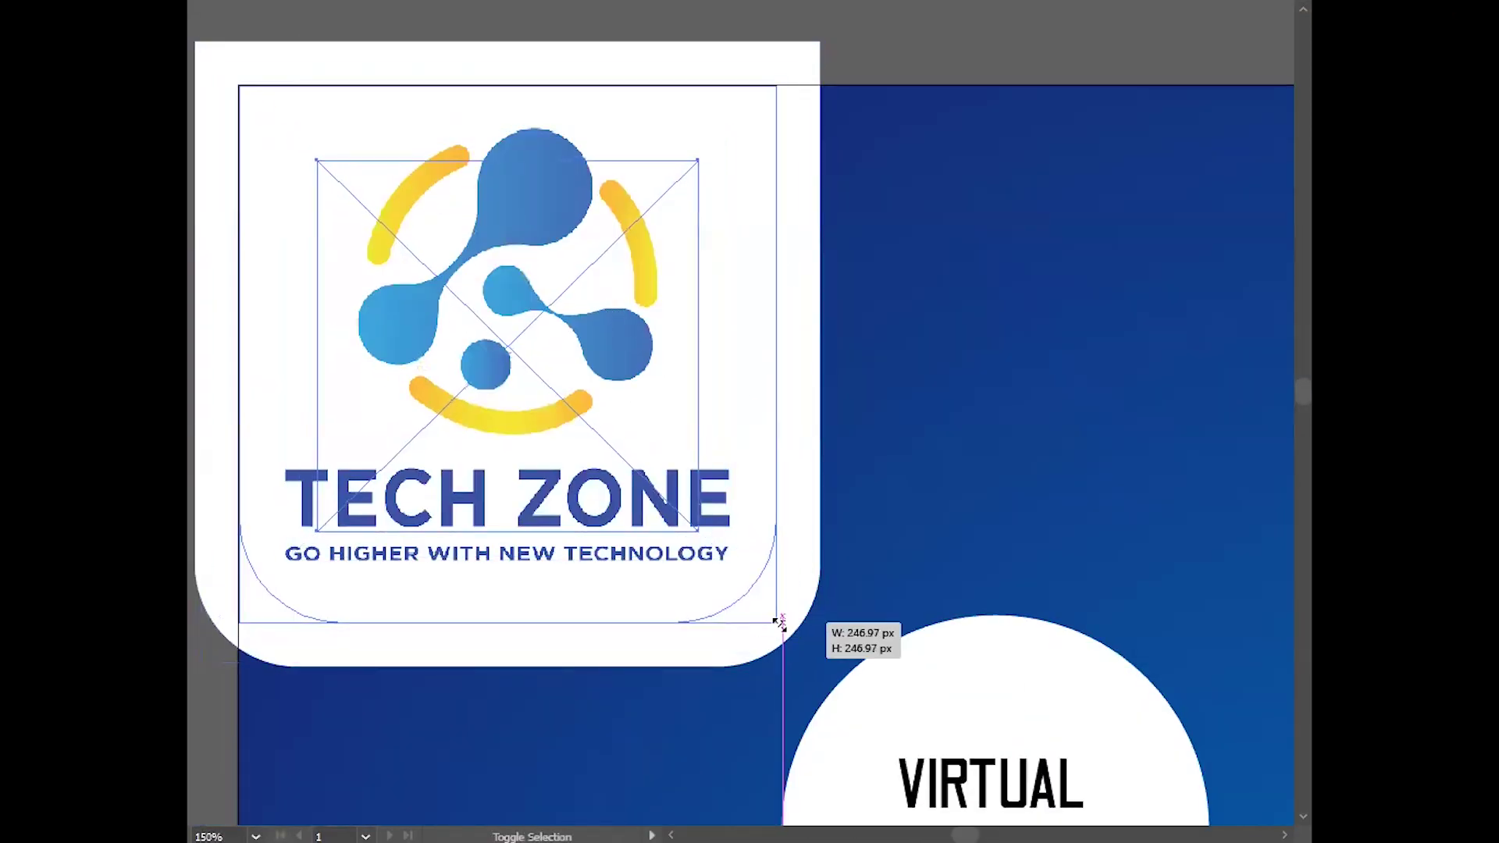
pyautogui.moveTo(670, 426); pyautogui.dragTo(642, 369)
pyautogui.click(847, 42)
pyautogui.scroll(-4, 852, 141)
pyautogui.moveTo(856, 235)
pyautogui.mouseDown()
pyautogui.moveTo(562, 232)
pyautogui.moveTo(509, 118)
pyautogui.mouseUp()
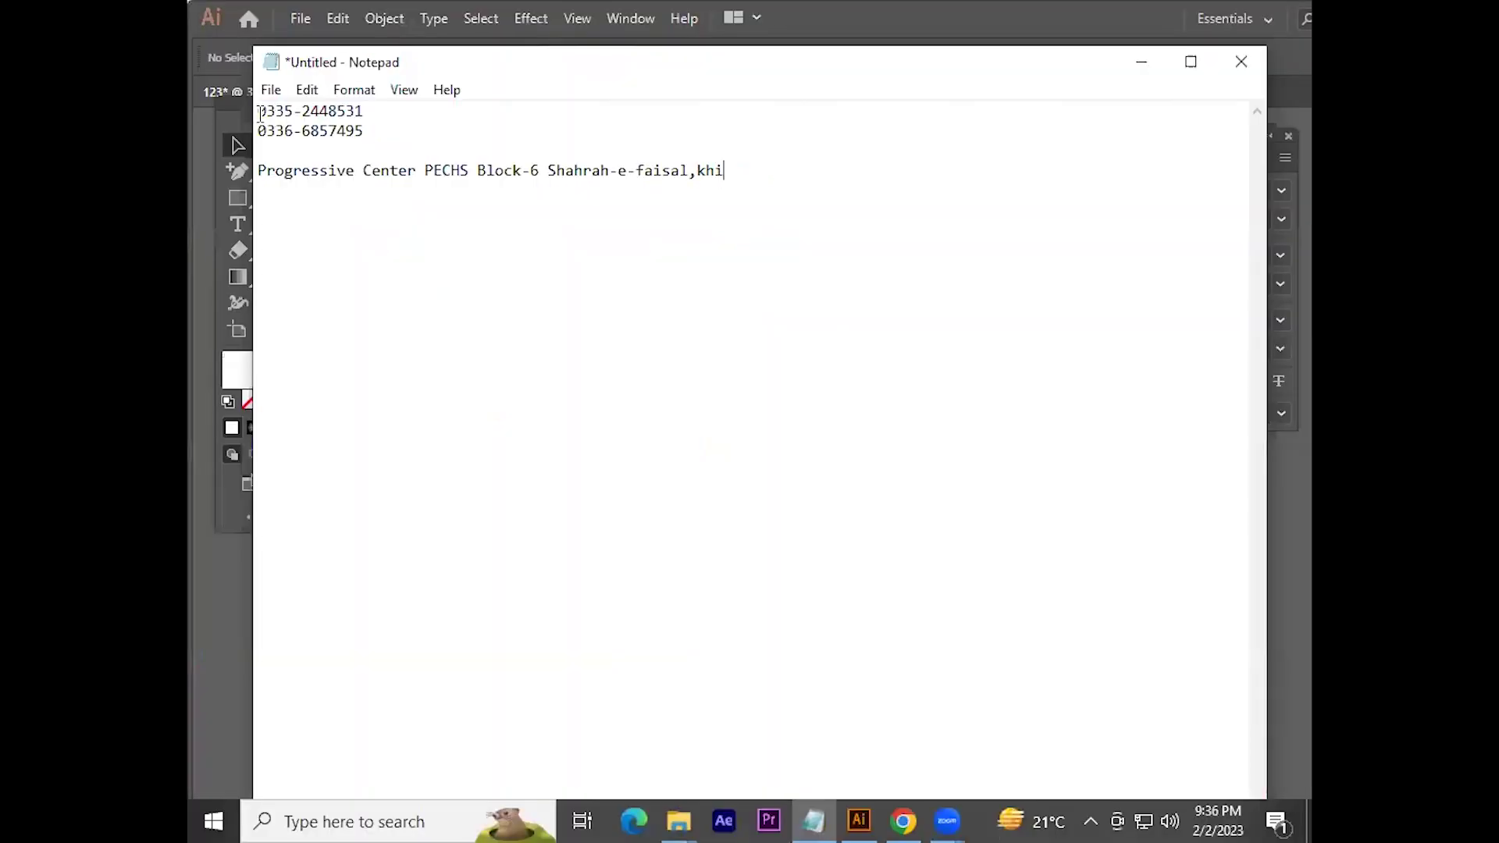
# Step: Copy the two phone numbers from the notes into a new text object
pyautogui.moveTo(258, 110); pyautogui.dragTo(371, 131)
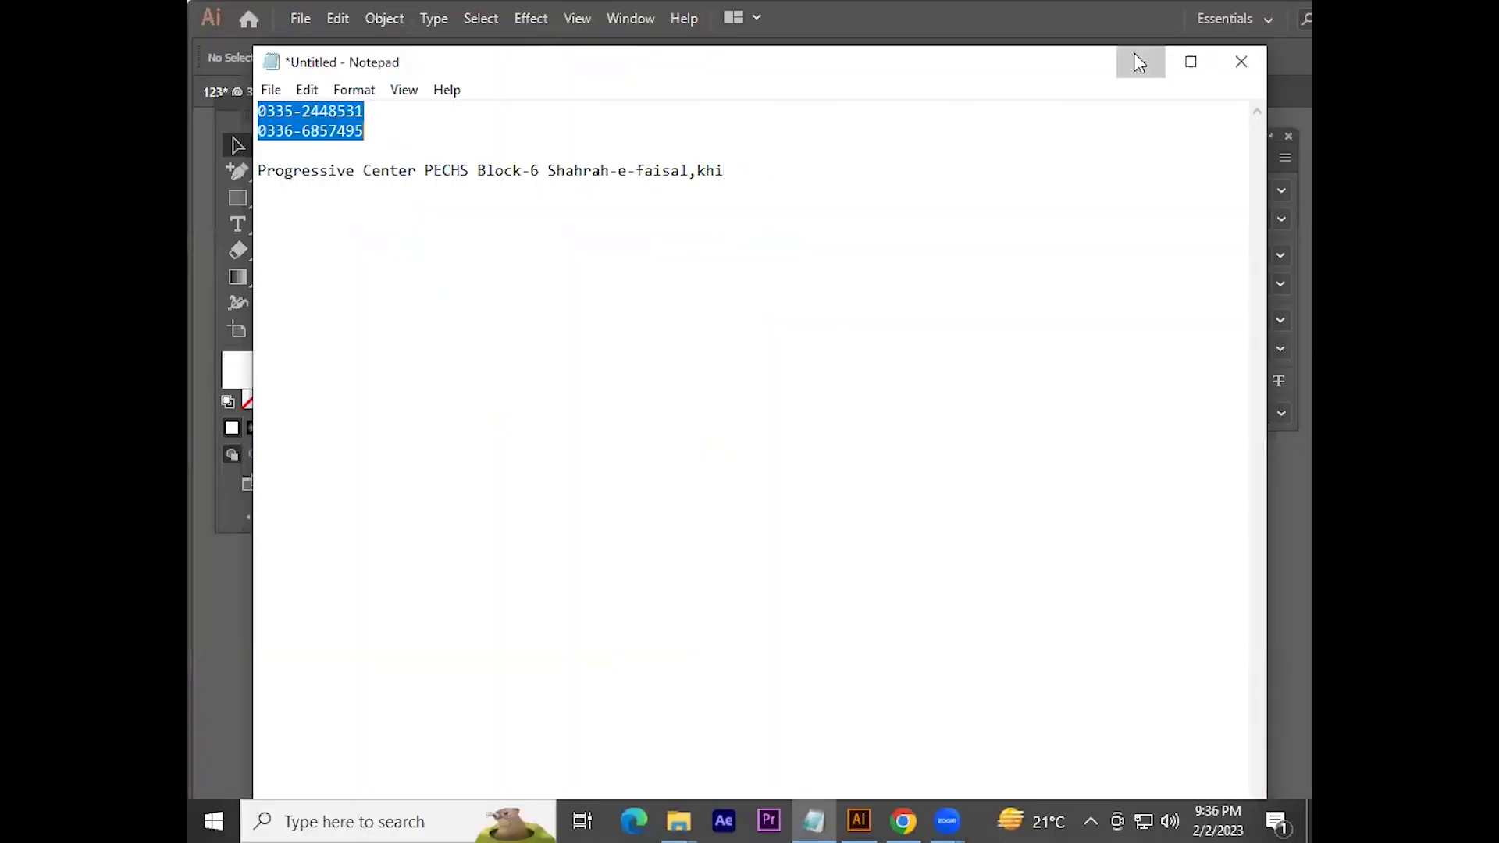
pyautogui.click(1142, 61)
pyautogui.press('t')
pyautogui.click(752, 491)
pyautogui.press('Escape')
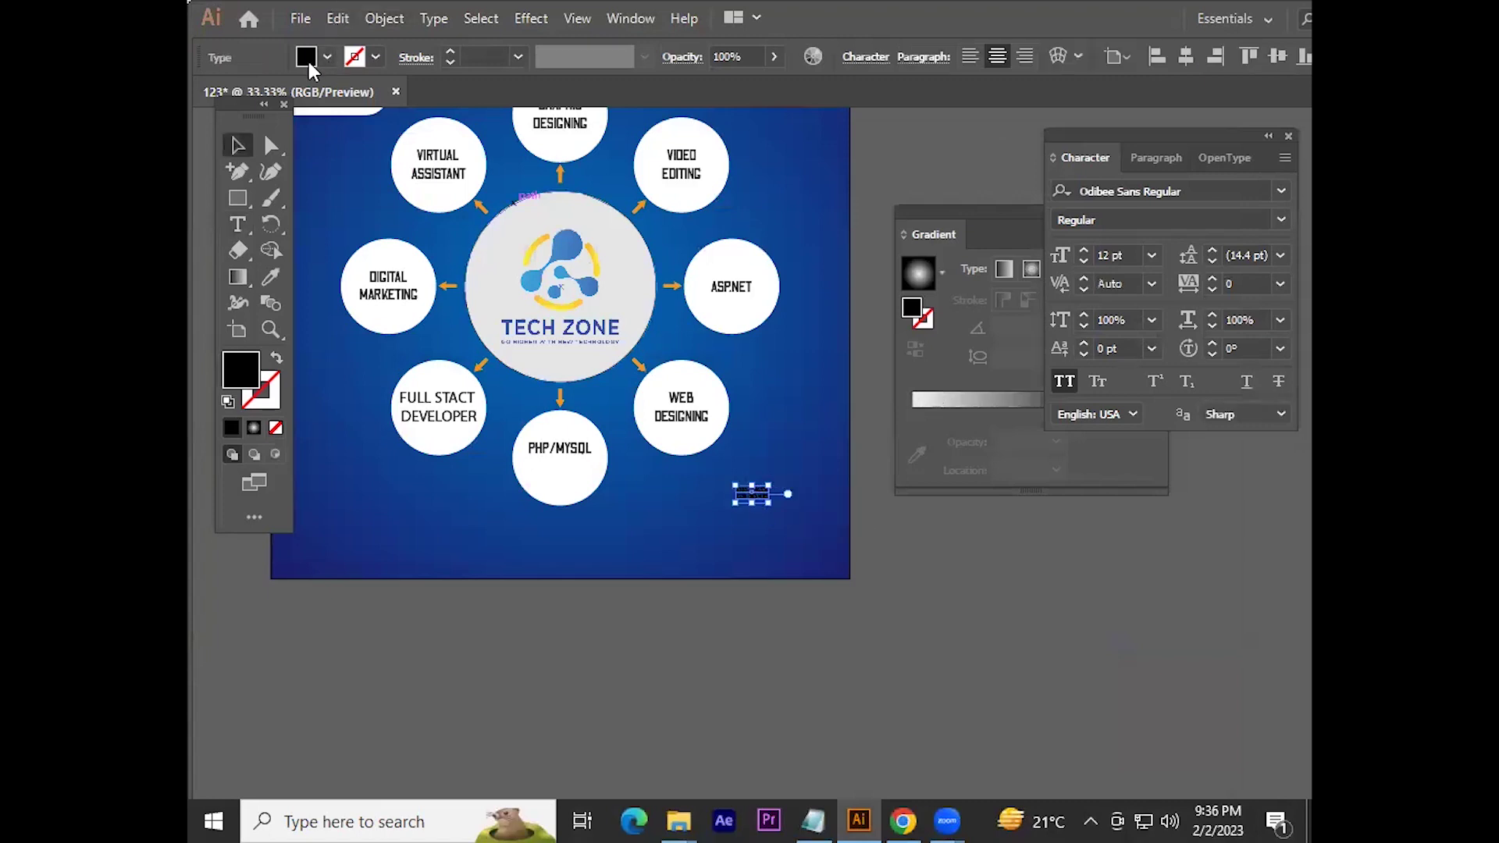
# Step: Make the phone-number text white and enlarge it
pyautogui.click(307, 59)
pyautogui.click(232, 93)
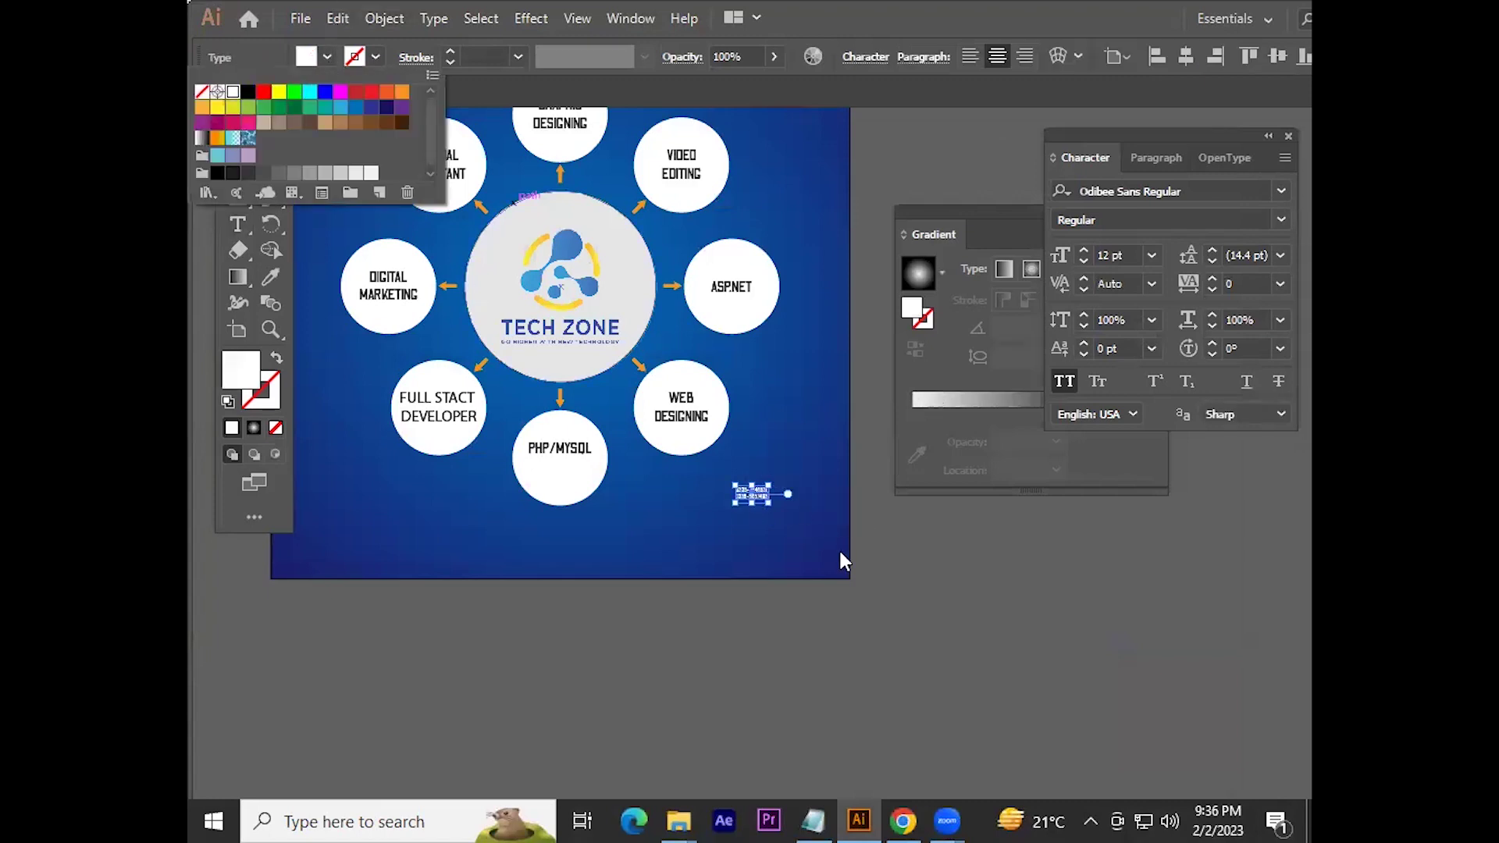
pyautogui.click(771, 500)
pyautogui.moveTo(771, 503); pyautogui.dragTo(864, 547)
# Step: Move the phone numbers toward the bottom-right corner and show the rulers
pyautogui.hotkey('ctrl', '1')
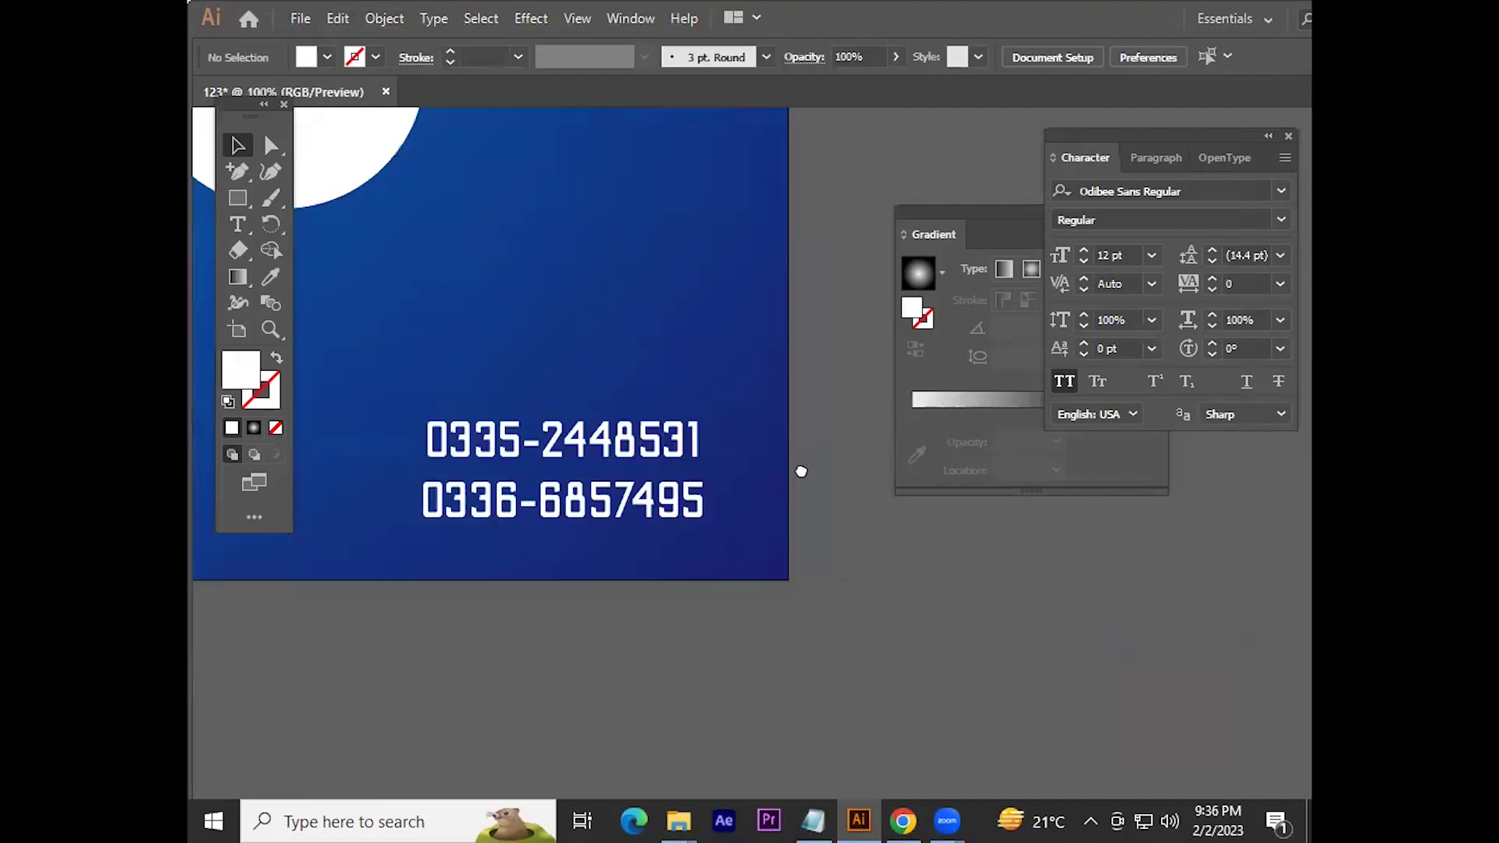
pyautogui.moveTo(660, 504); pyautogui.dragTo(713, 506)
pyautogui.hotkey('ctrl', '0')
pyautogui.hotkey('ctrl', '1')
pyautogui.hotkey('ctrl', 'r')
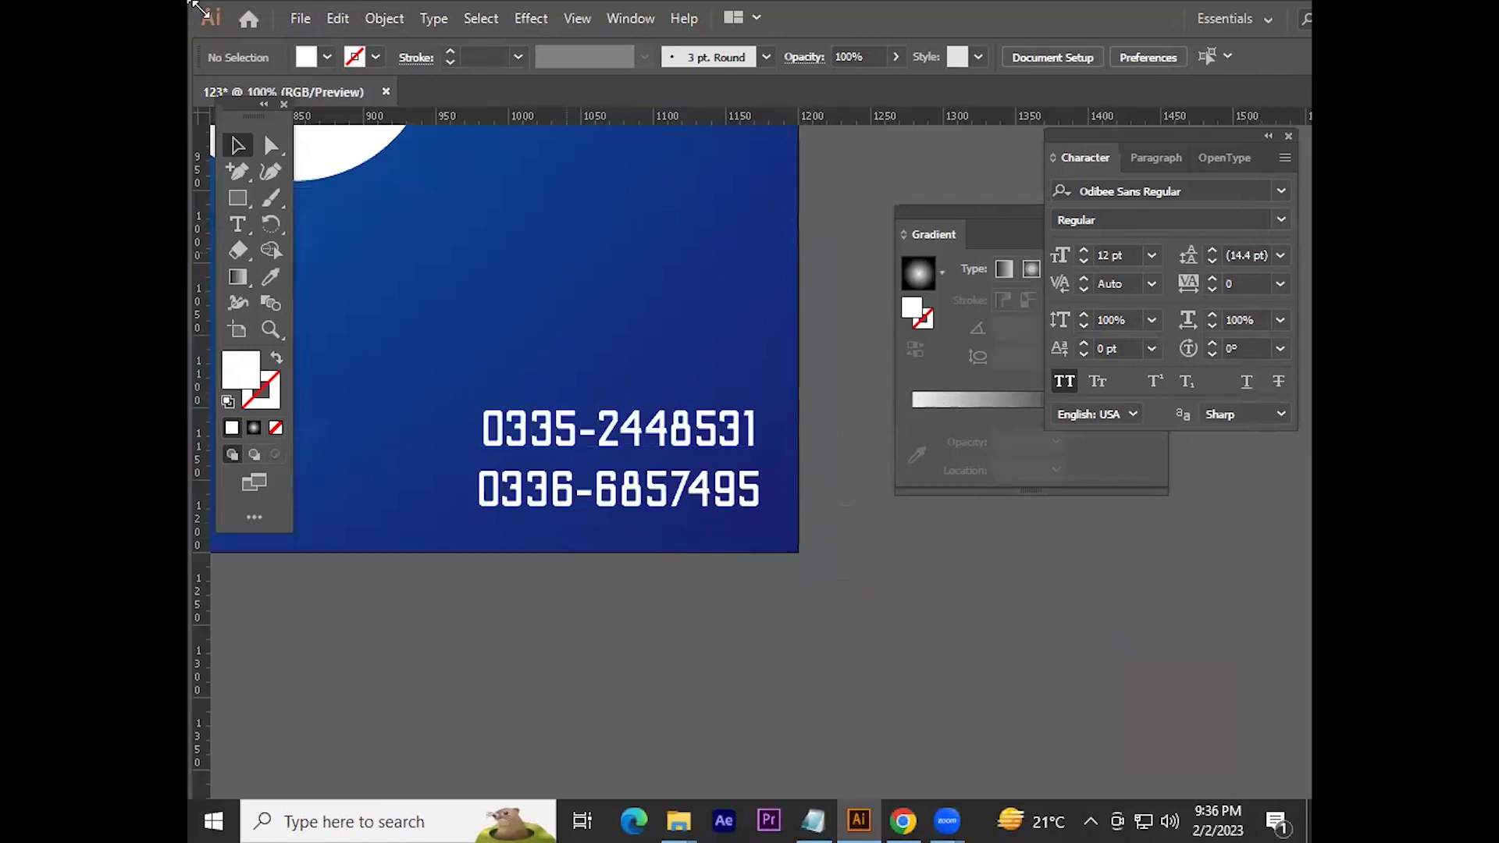
pyautogui.hotkey('ctrl', '-')
pyautogui.hotkey('ctrl', '-')
pyautogui.hotkey('ctrl', '-')
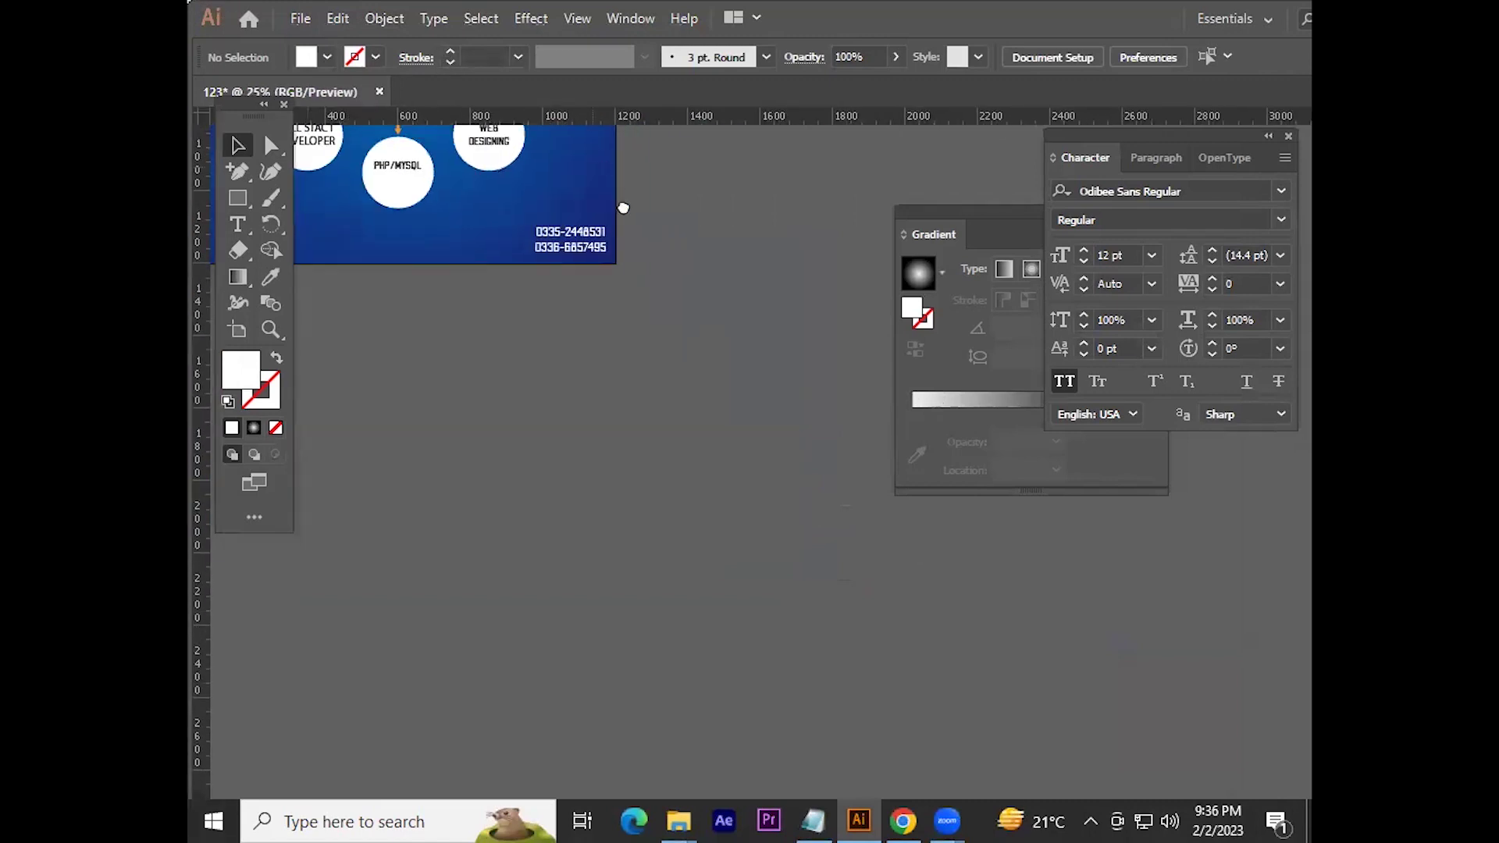
pyautogui.hotkey('ctrl', '-')
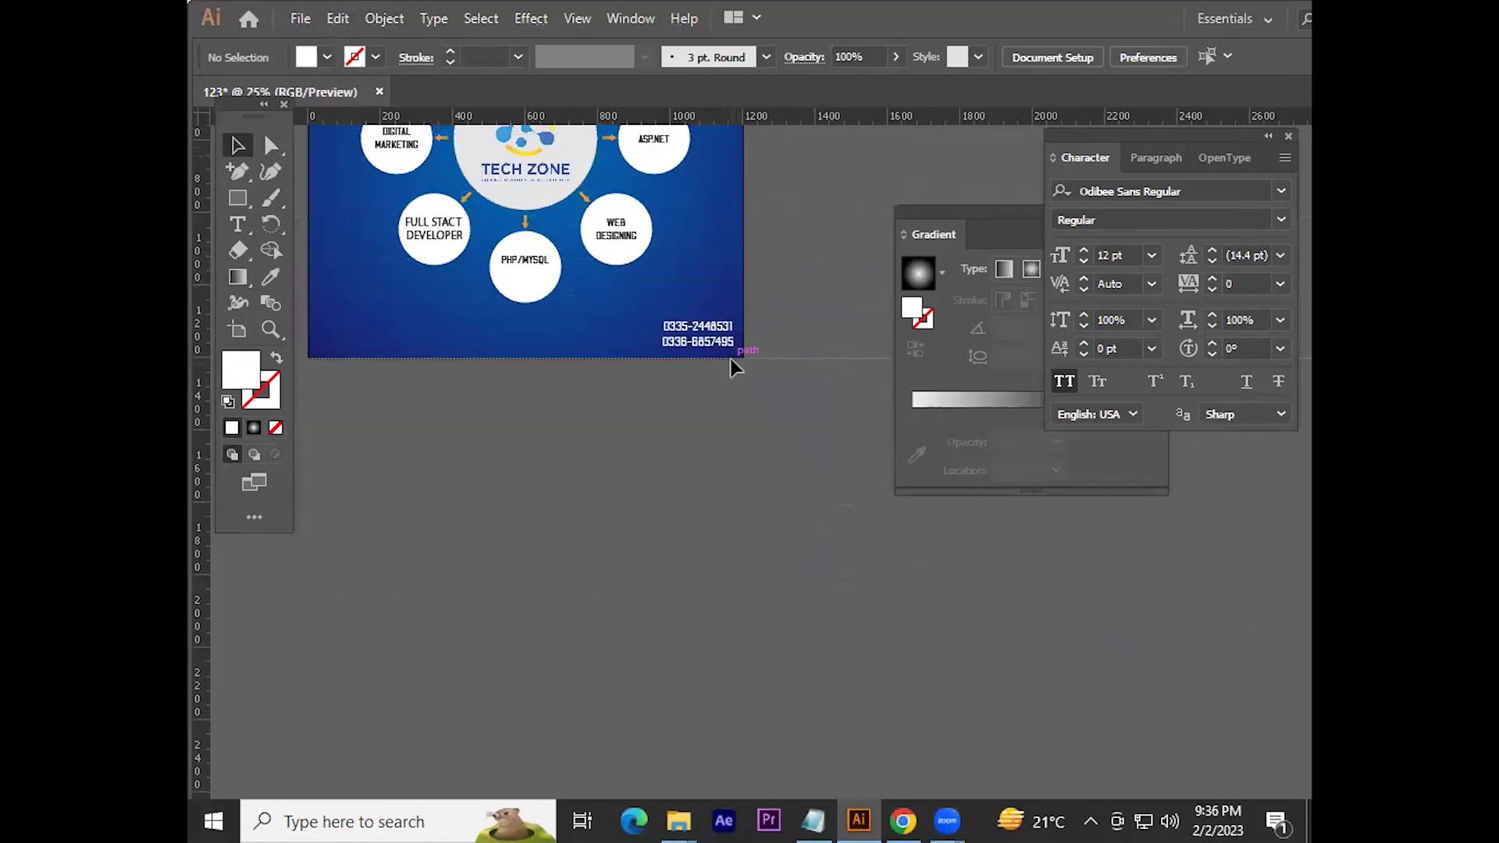
# Step: Add guides along the poster's top, left and right edges
pyautogui.click(729, 359)
pyautogui.scroll(3, 625, 351)
pyautogui.hscroll(-3, 625, 352)
pyautogui.click(423, 138)
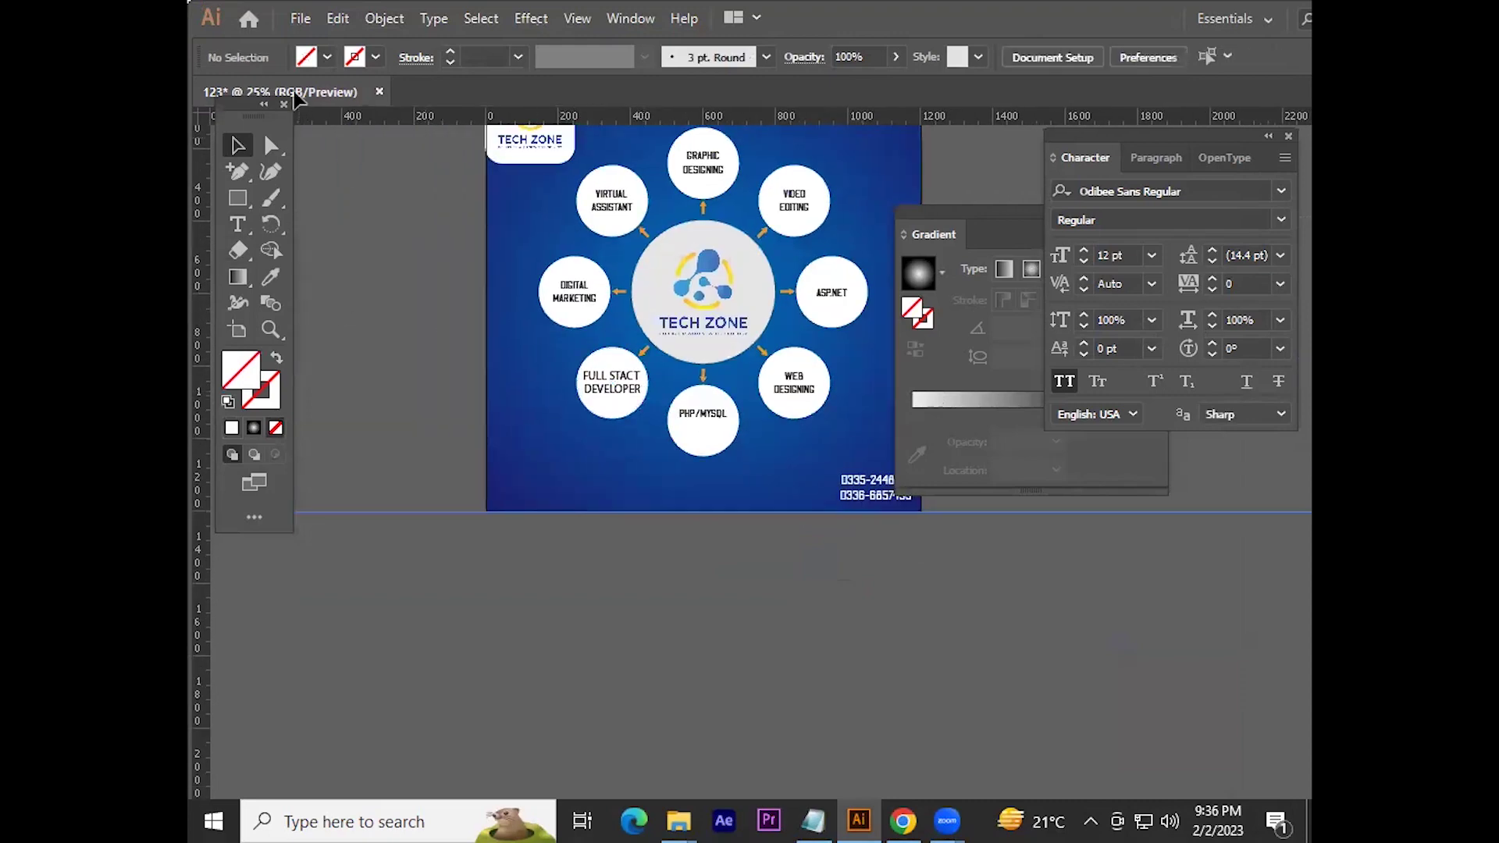
pyautogui.moveTo(247, 115); pyautogui.dragTo(320, 135)
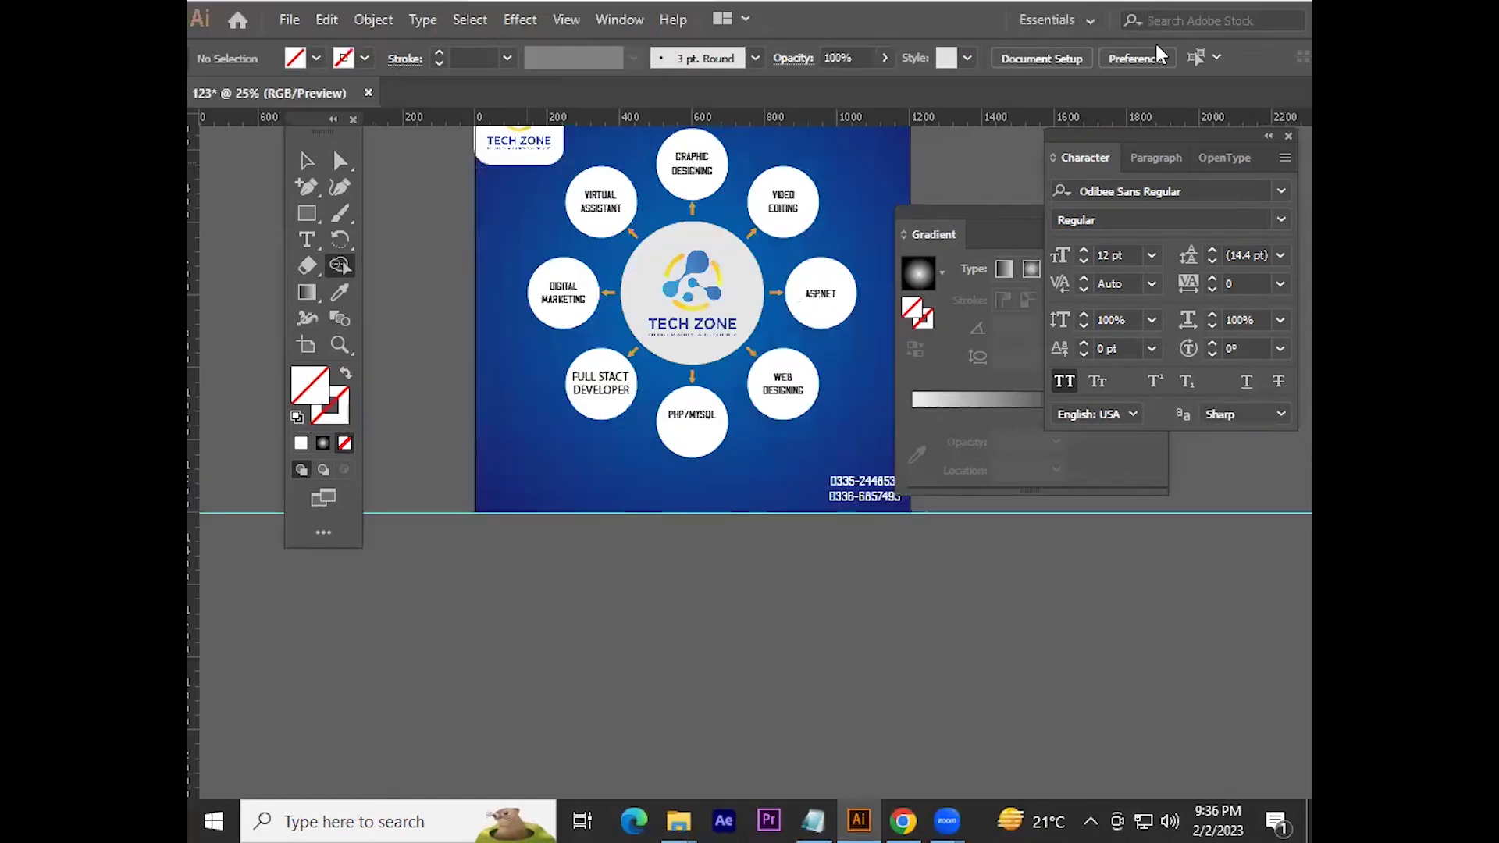
pyautogui.moveTo(748, 102); pyautogui.dragTo(724, 203)
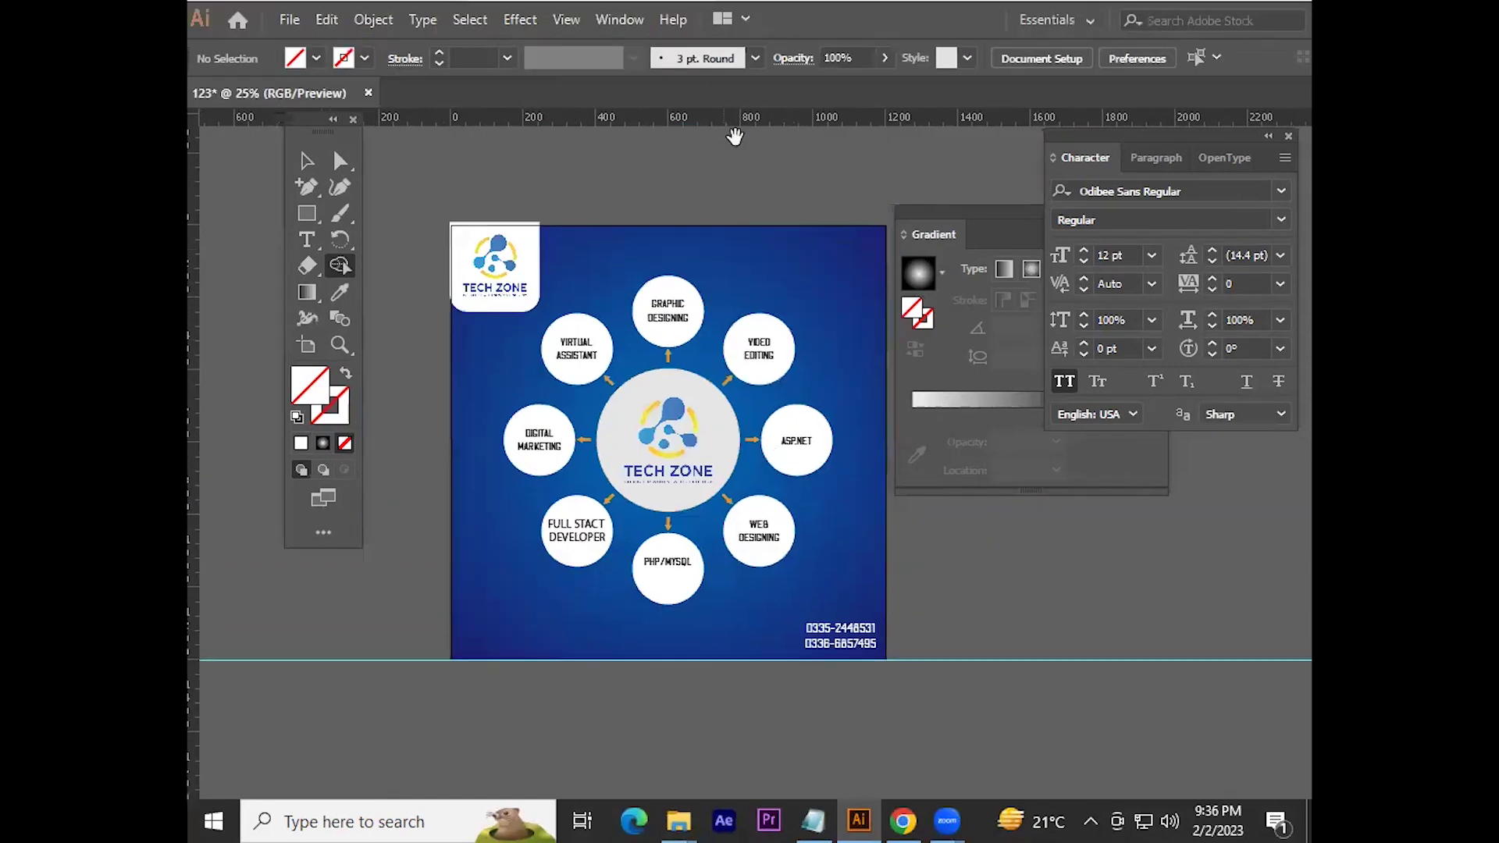
pyautogui.moveTo(754, 117); pyautogui.dragTo(762, 226)
pyautogui.moveTo(195, 176); pyautogui.dragTo(450, 235)
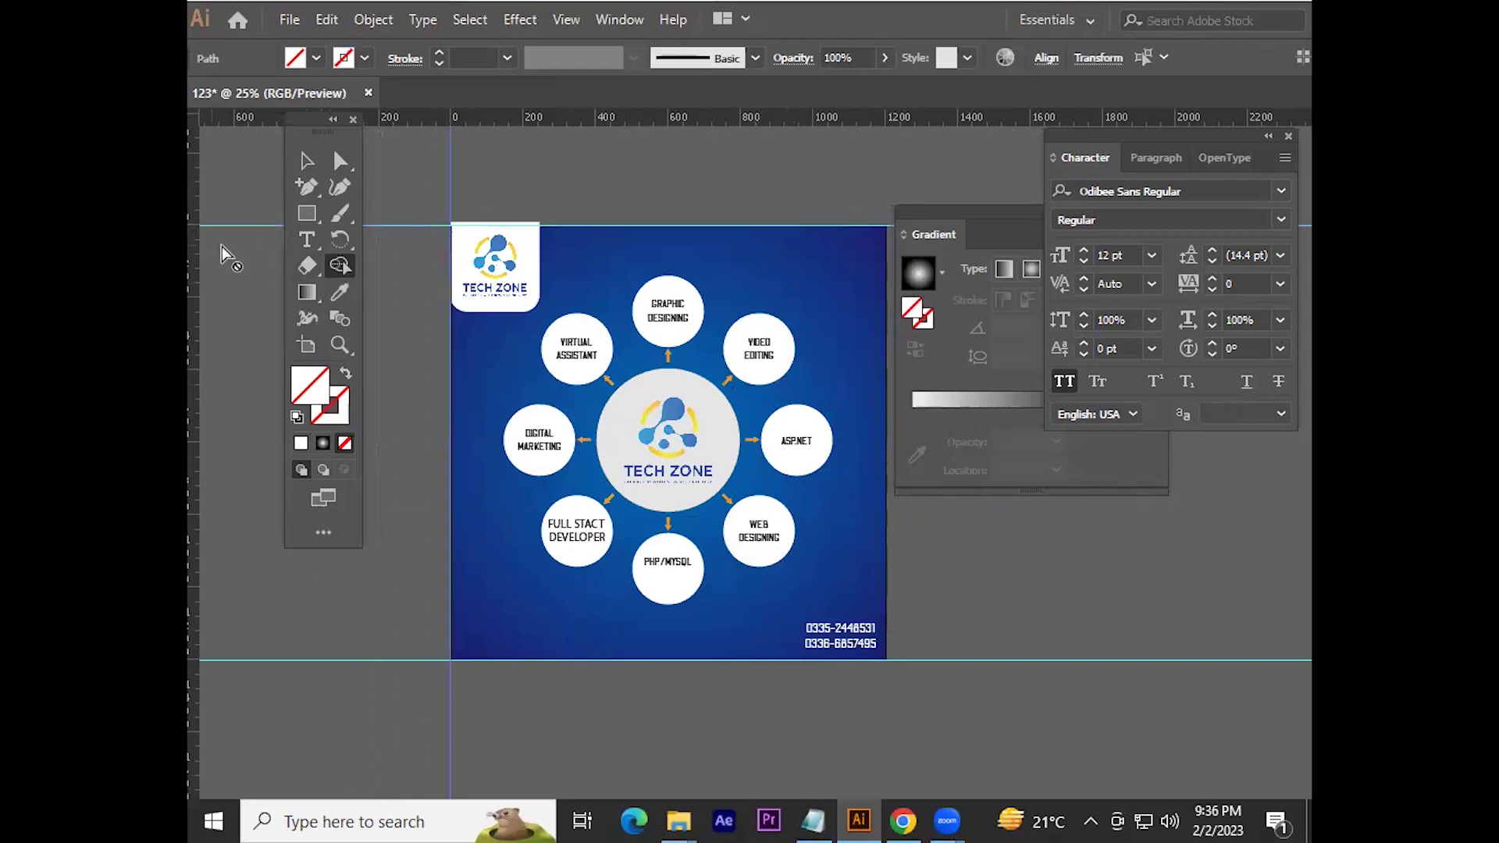
pyautogui.moveTo(194, 264); pyautogui.dragTo(887, 433)
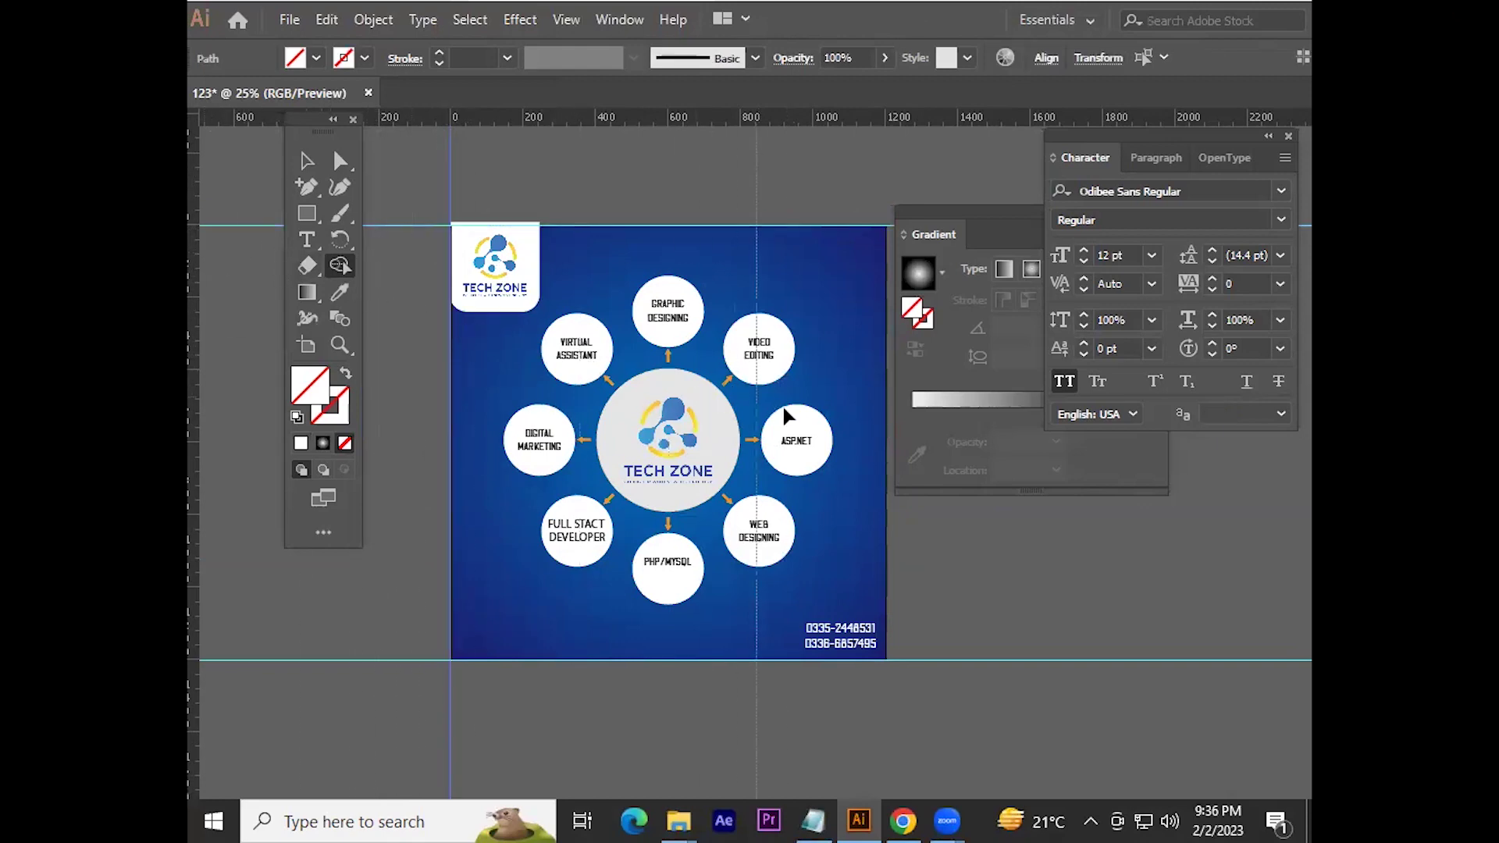
# Step: Align the vertical guide to the poster's left edge
pyautogui.scroll(3, 701, 575)
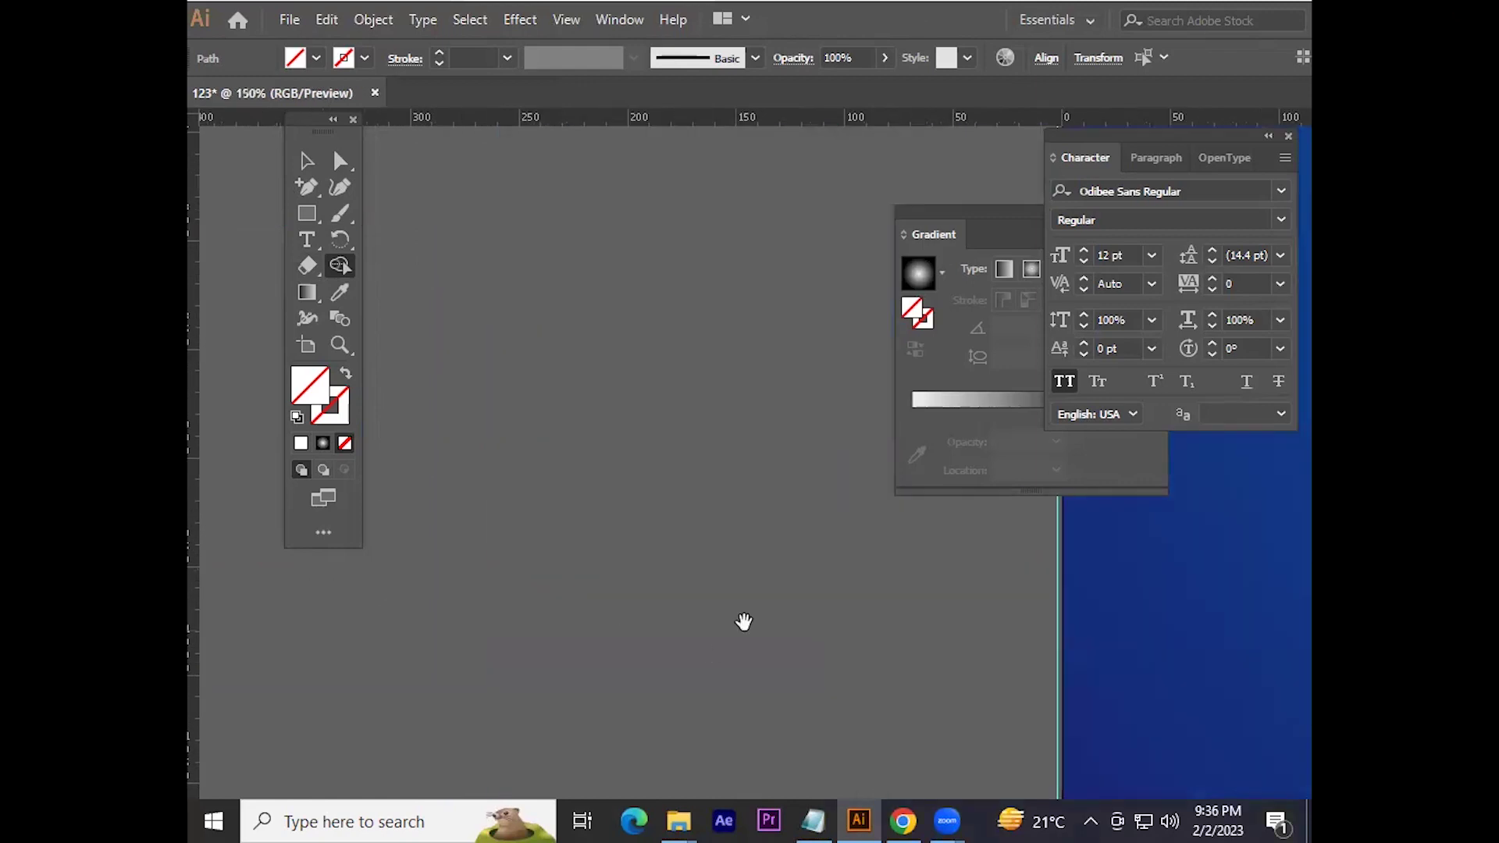
pyautogui.hscroll(5, 696, 642)
pyautogui.scroll(-5, 729, 428)
pyautogui.hscroll(-3, 452, 143)
pyautogui.scroll(-3, 500, 445)
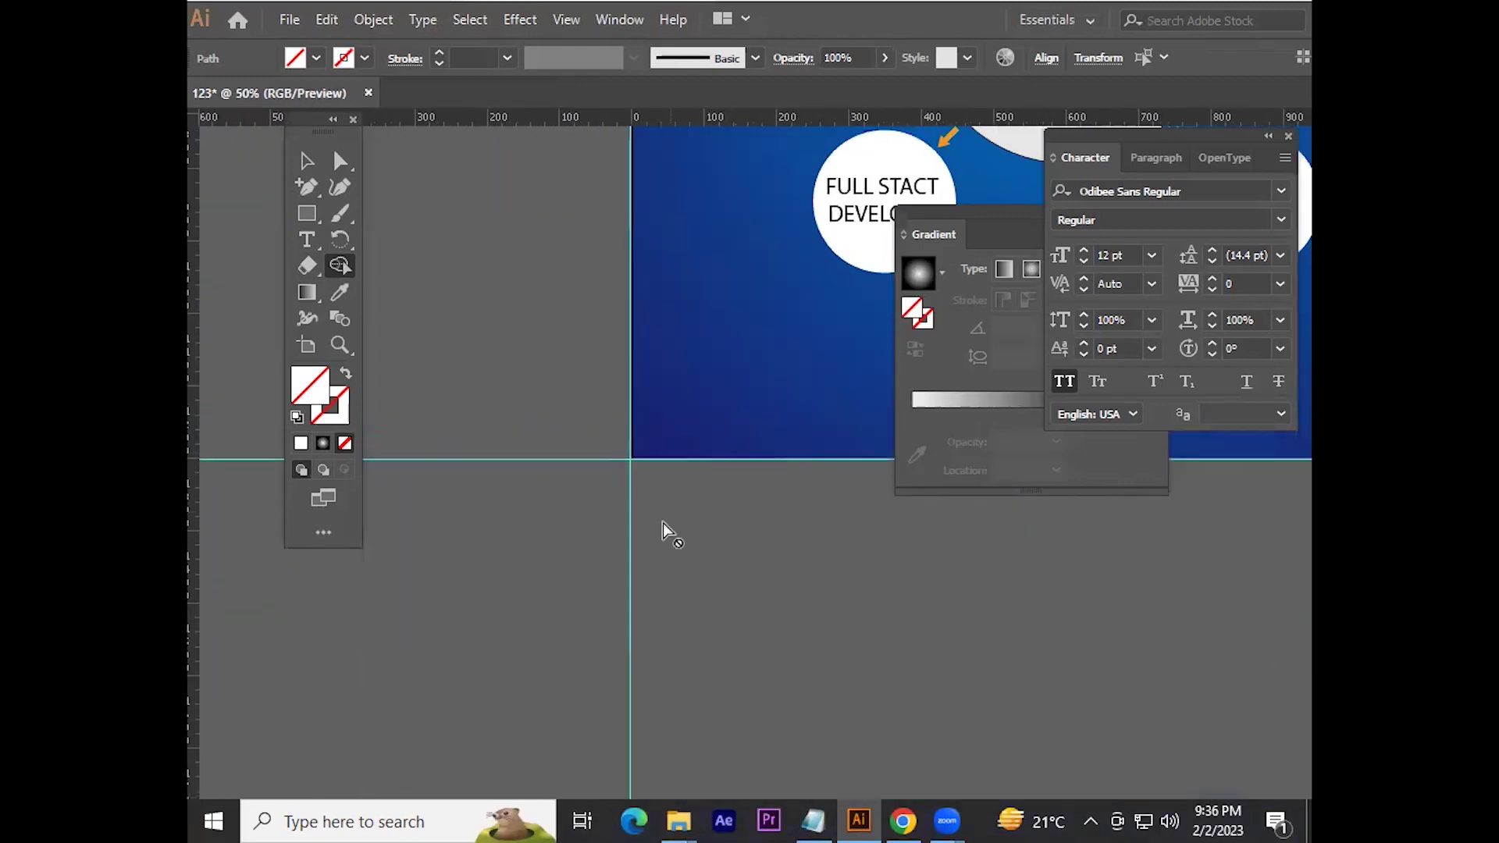
pyautogui.press('v')
pyautogui.scroll(6, 644, 545)
pyautogui.moveTo(631, 345); pyautogui.dragTo(591, 819)
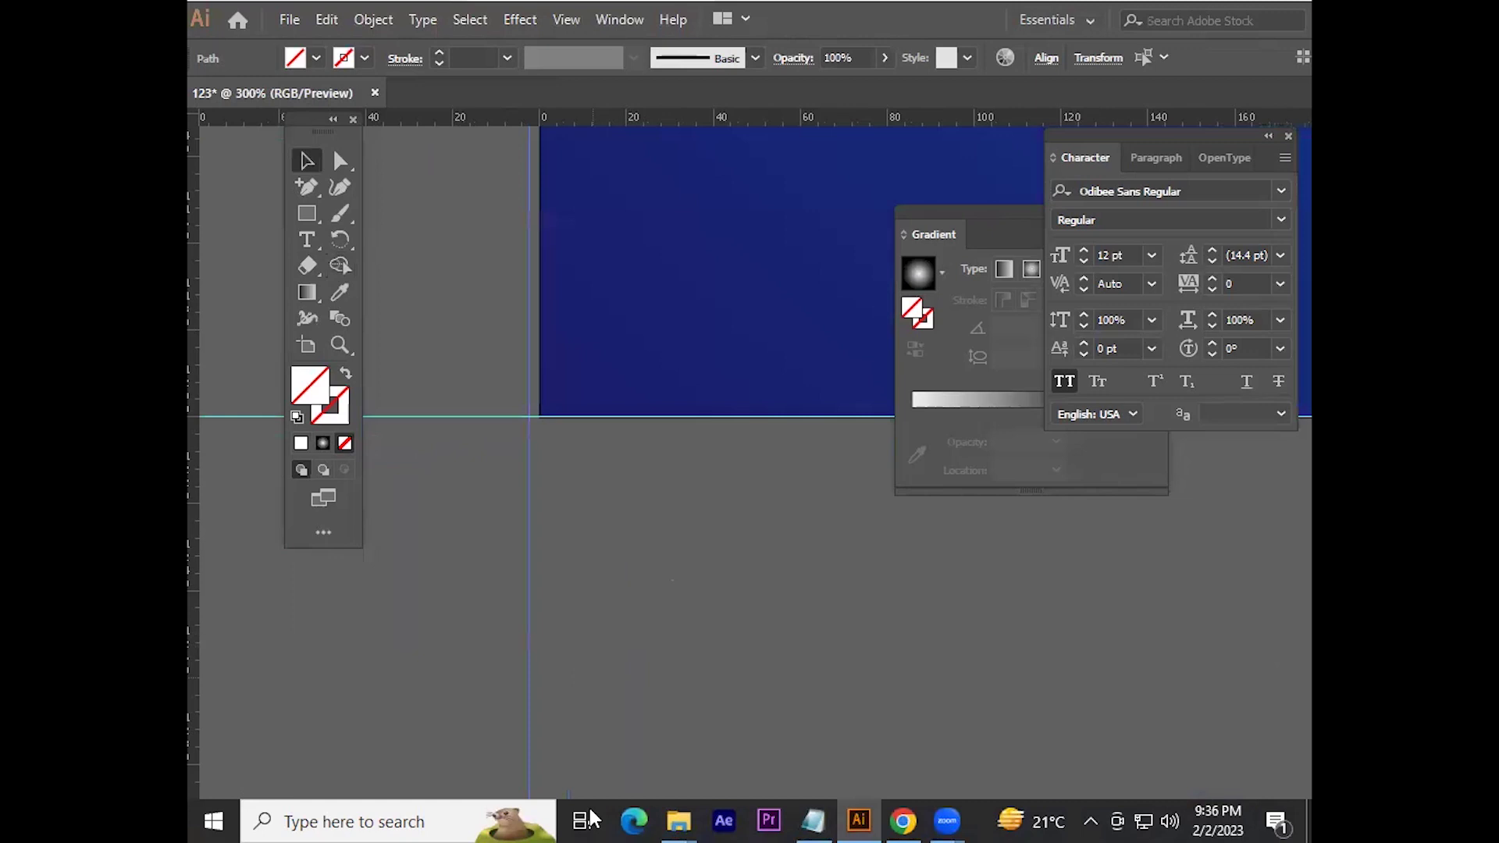
pyautogui.moveTo(528, 484); pyautogui.dragTo(565, 492)
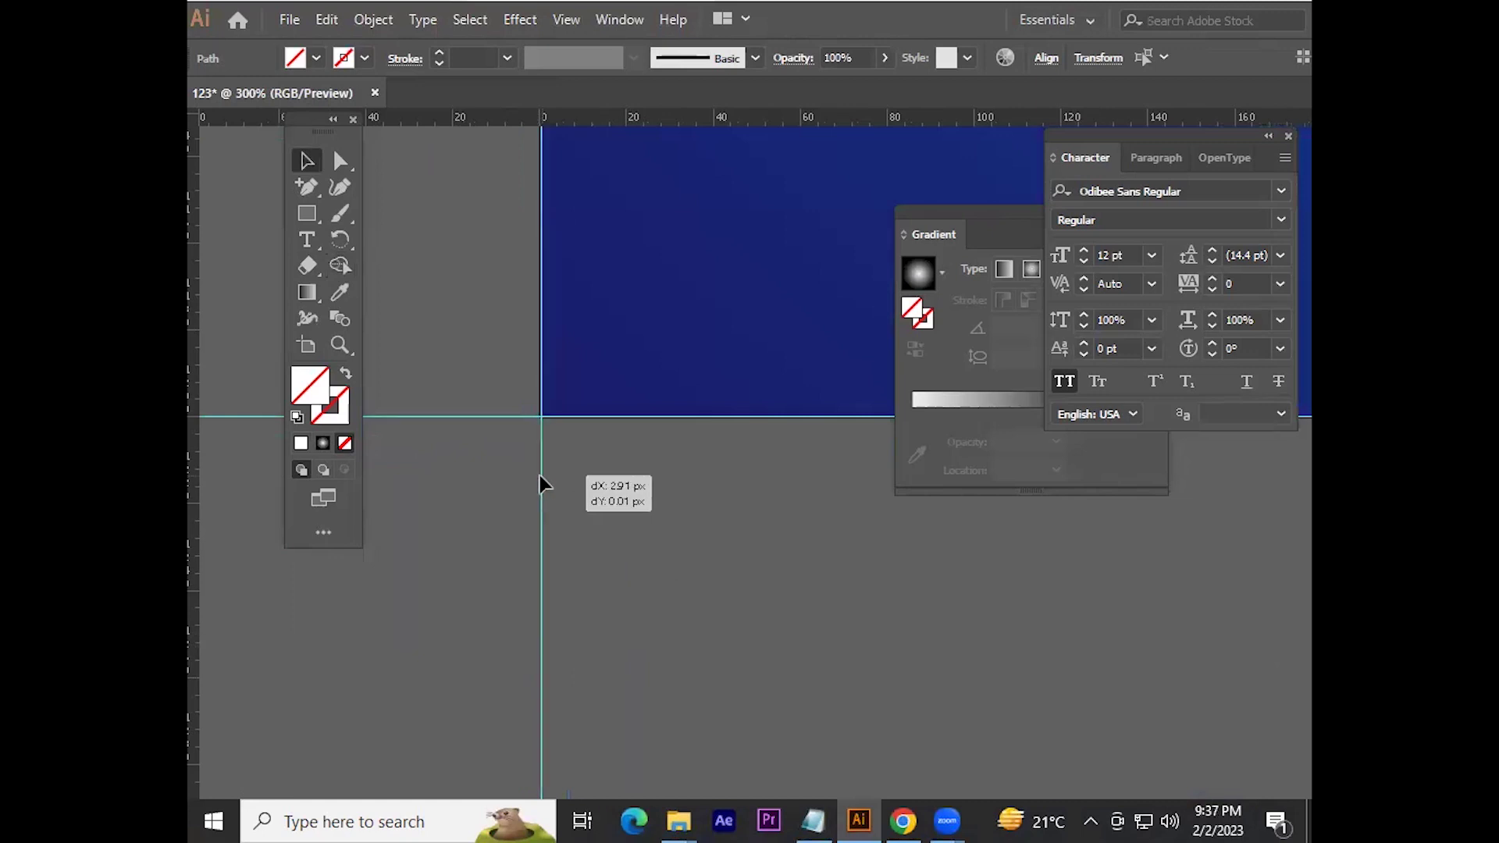
# Step: Nudge the phone numbers up and left, inward from the bottom-right corner
pyautogui.scroll(-5, 649, 497)
pyautogui.hscroll(5, 673, 493)
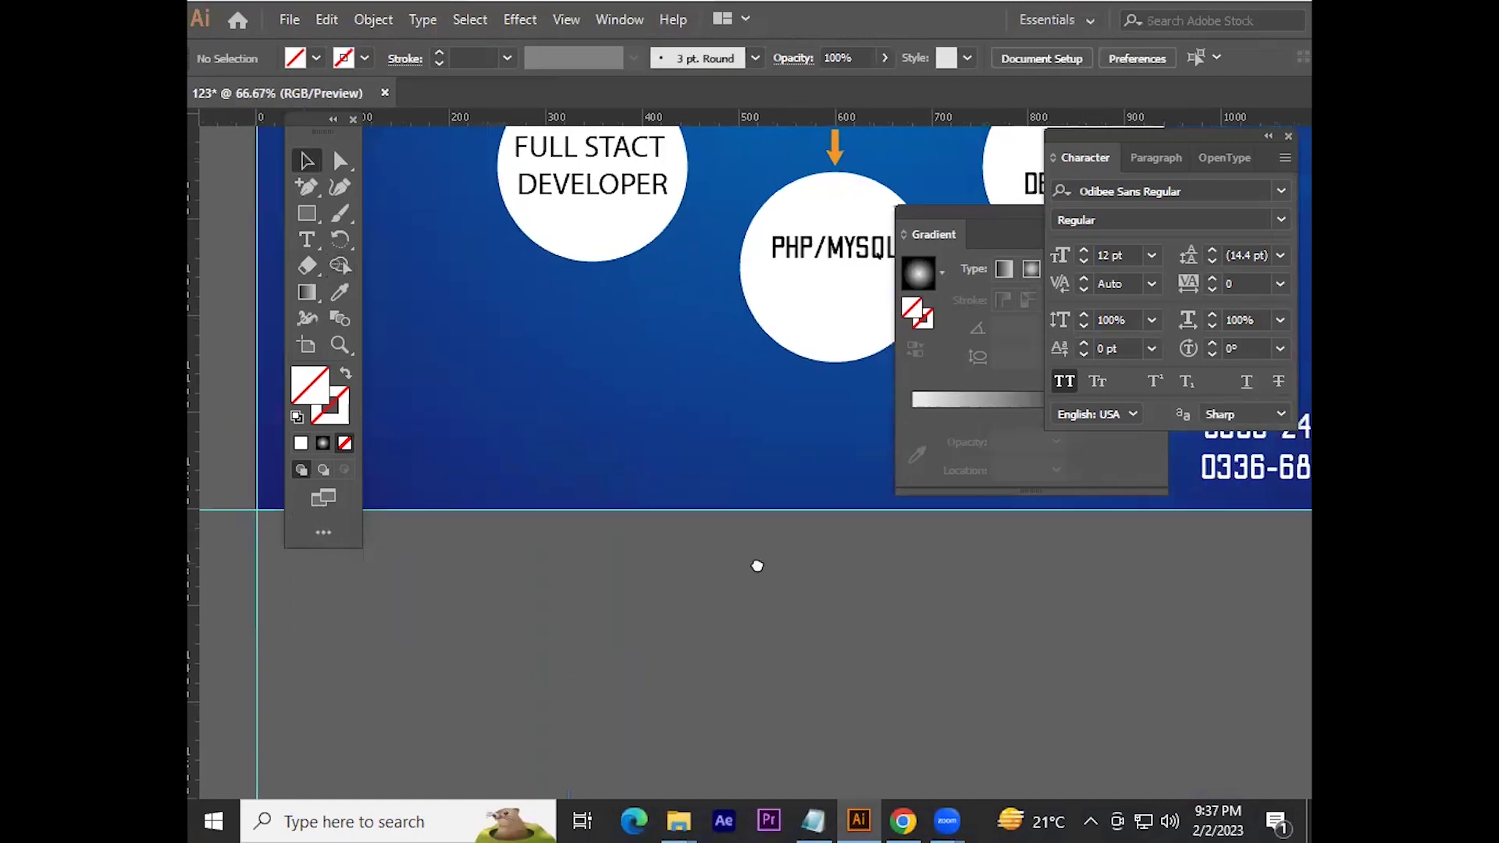
pyautogui.hscroll(-6, 757, 566)
pyautogui.scroll(1, 709, 579)
pyautogui.scroll(1, 734, 554)
pyautogui.moveTo(649, 404)
pyautogui.mouseDown()
pyautogui.moveTo(634, 398)
pyautogui.moveTo(690, 537)
pyautogui.mouseUp()
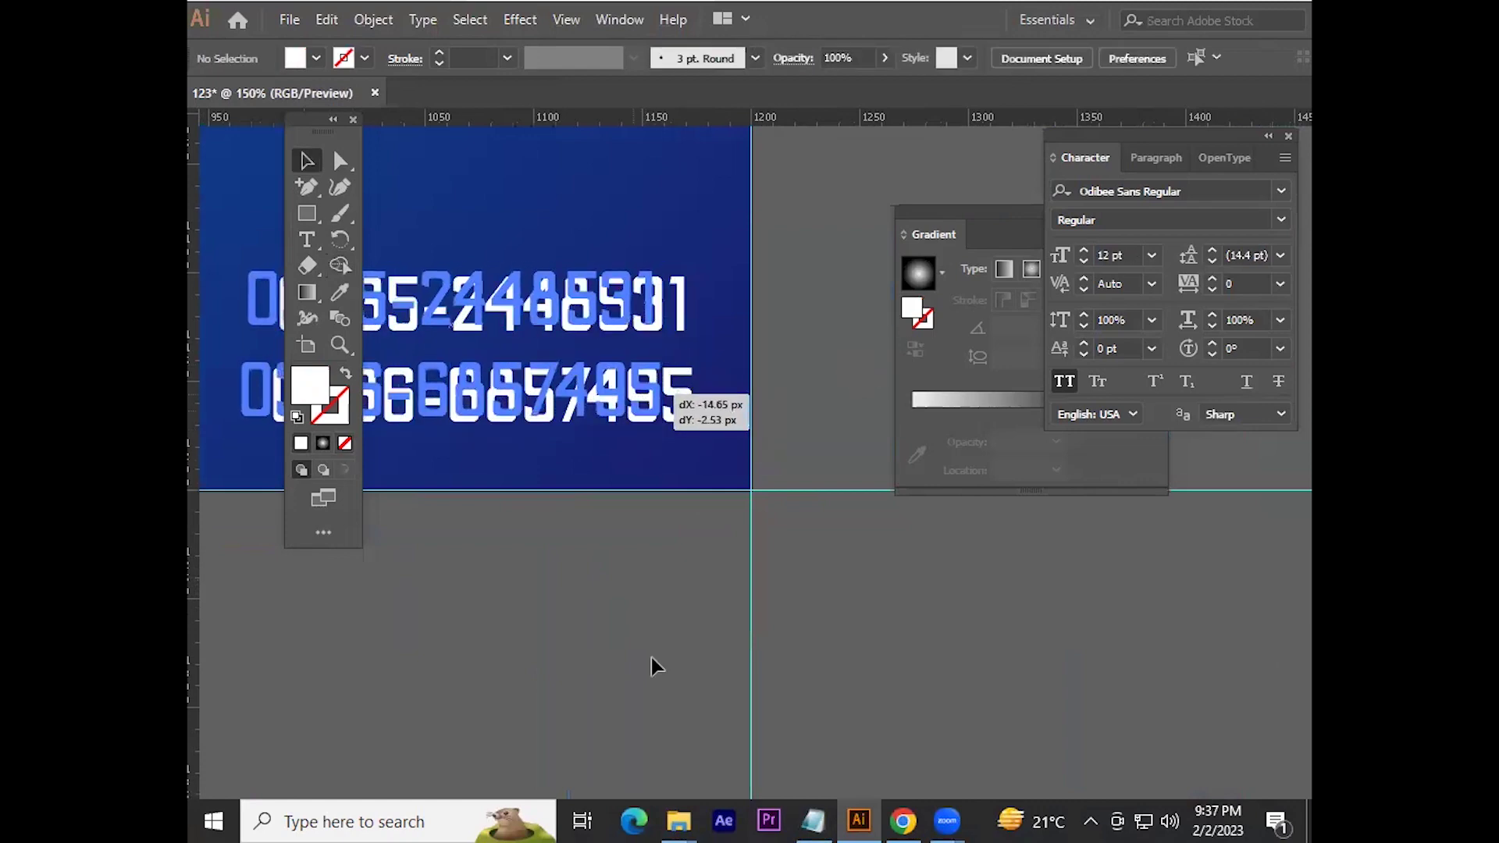
# Step: Copy the address line from the notes into a new text object on the design
pyautogui.click(814, 821)
pyautogui.hotkey('ctrl', 'z')
pyautogui.moveTo(259, 170); pyautogui.dragTo(865, 228)
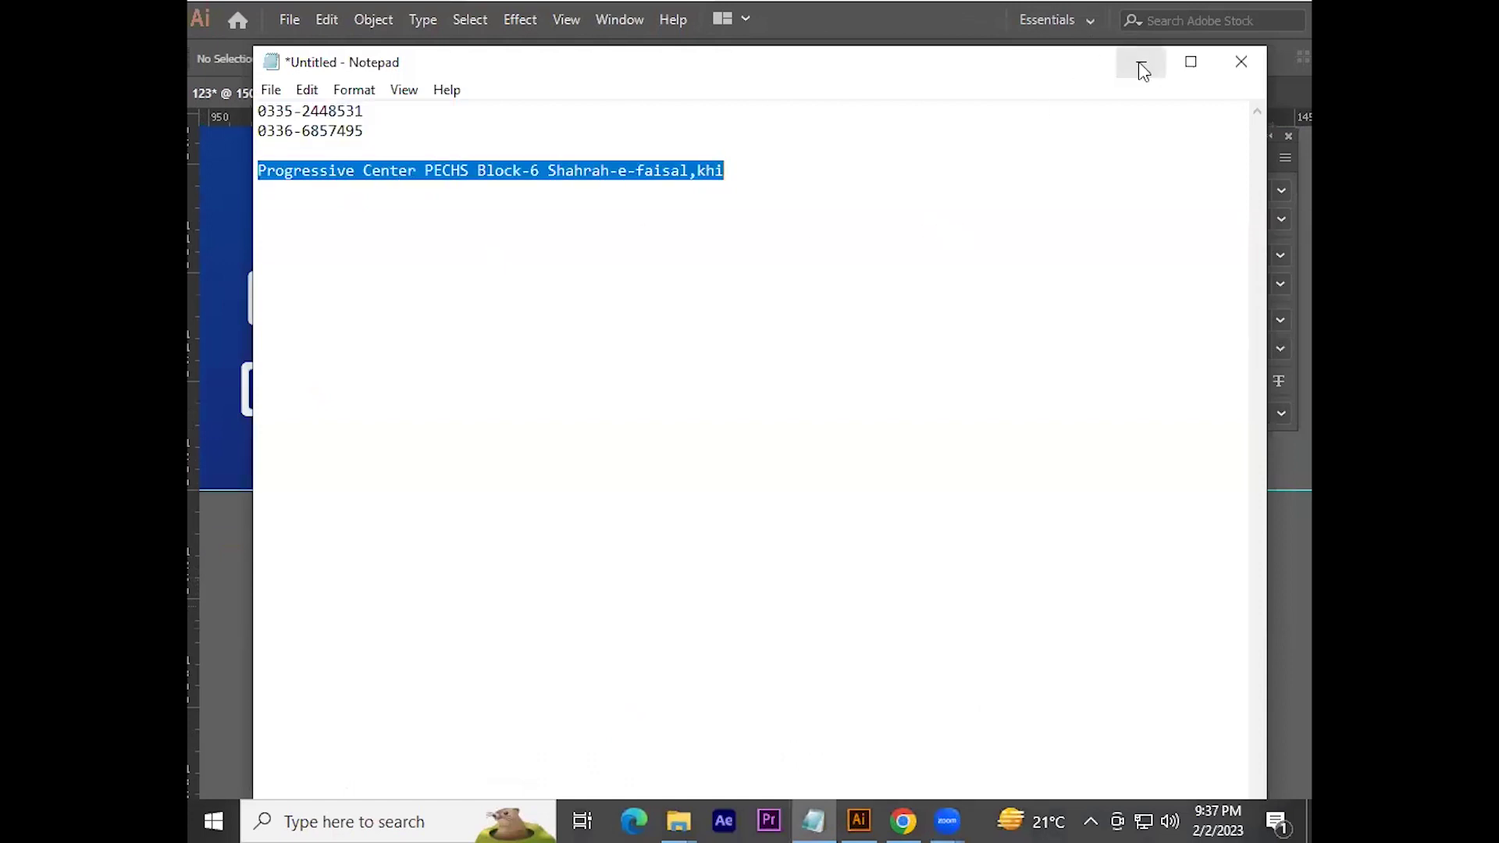
pyautogui.click(1141, 68)
pyautogui.moveTo(462, 261); pyautogui.dragTo(689, 285)
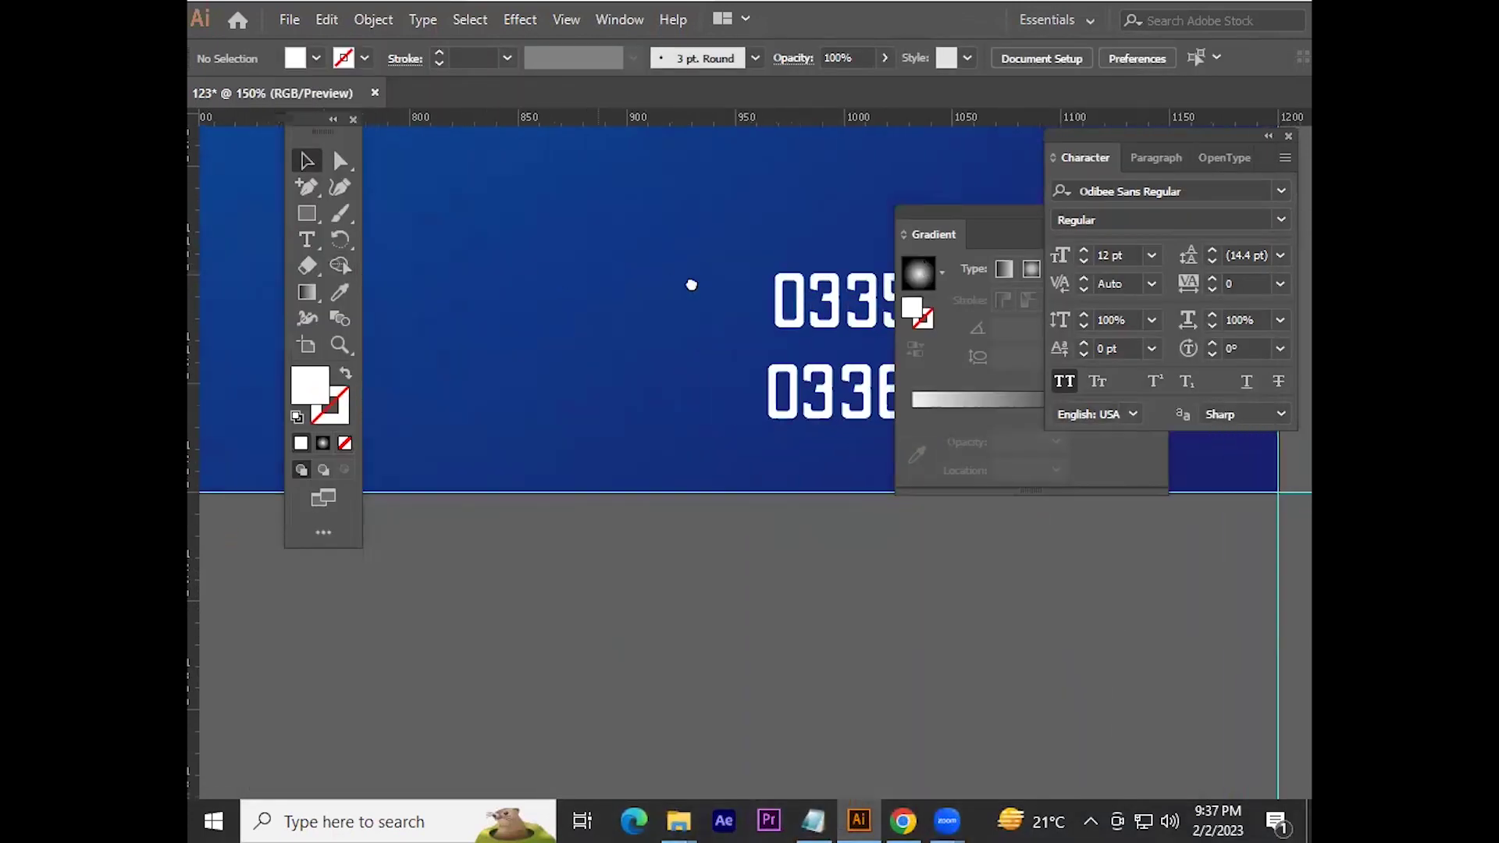
pyautogui.click(517, 374)
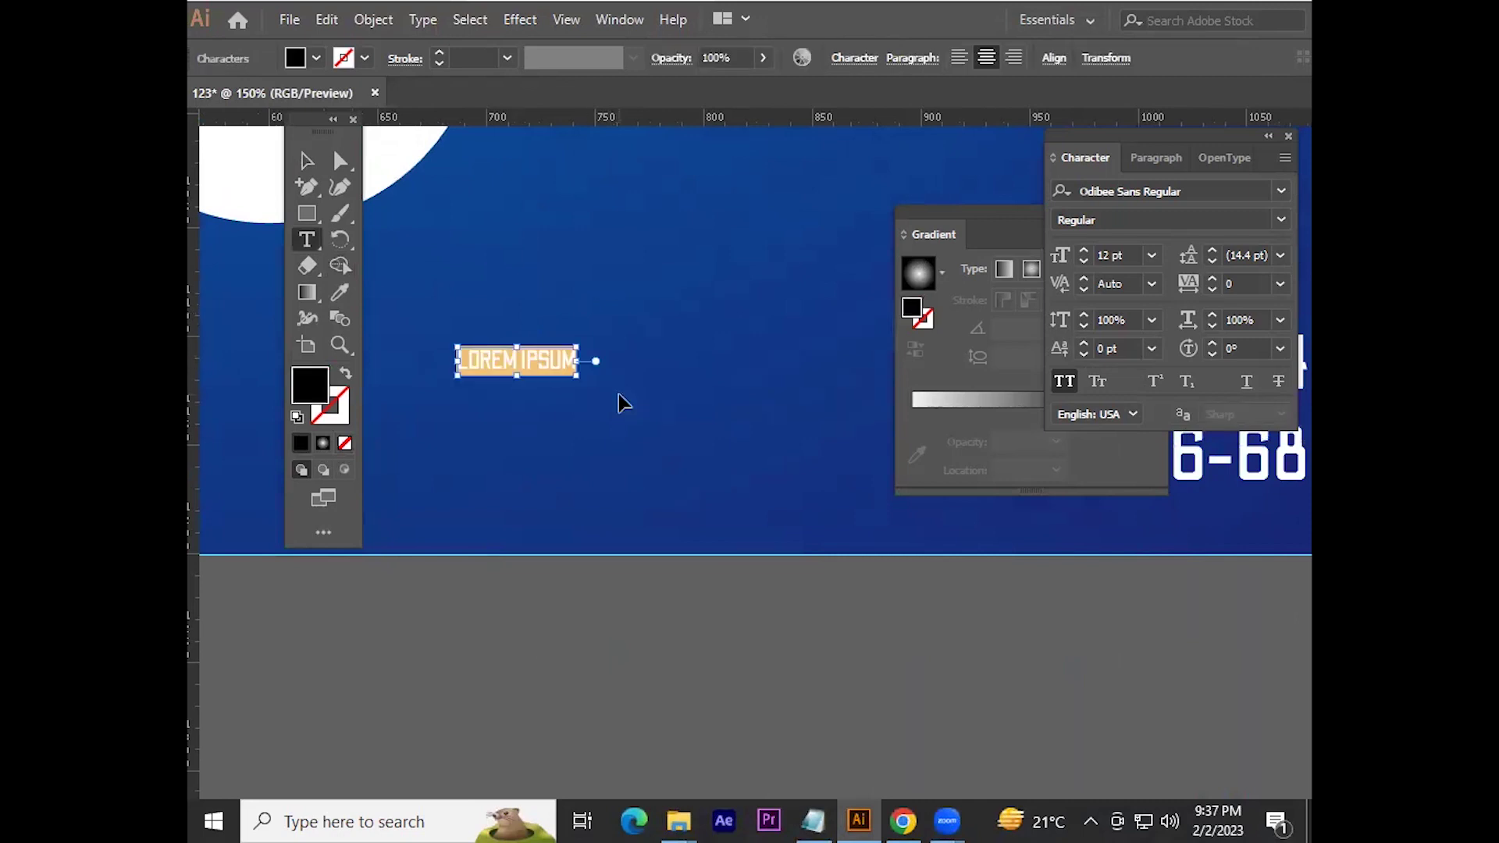
pyautogui.hotkey('ctrl', 'v')
pyautogui.press('Escape')
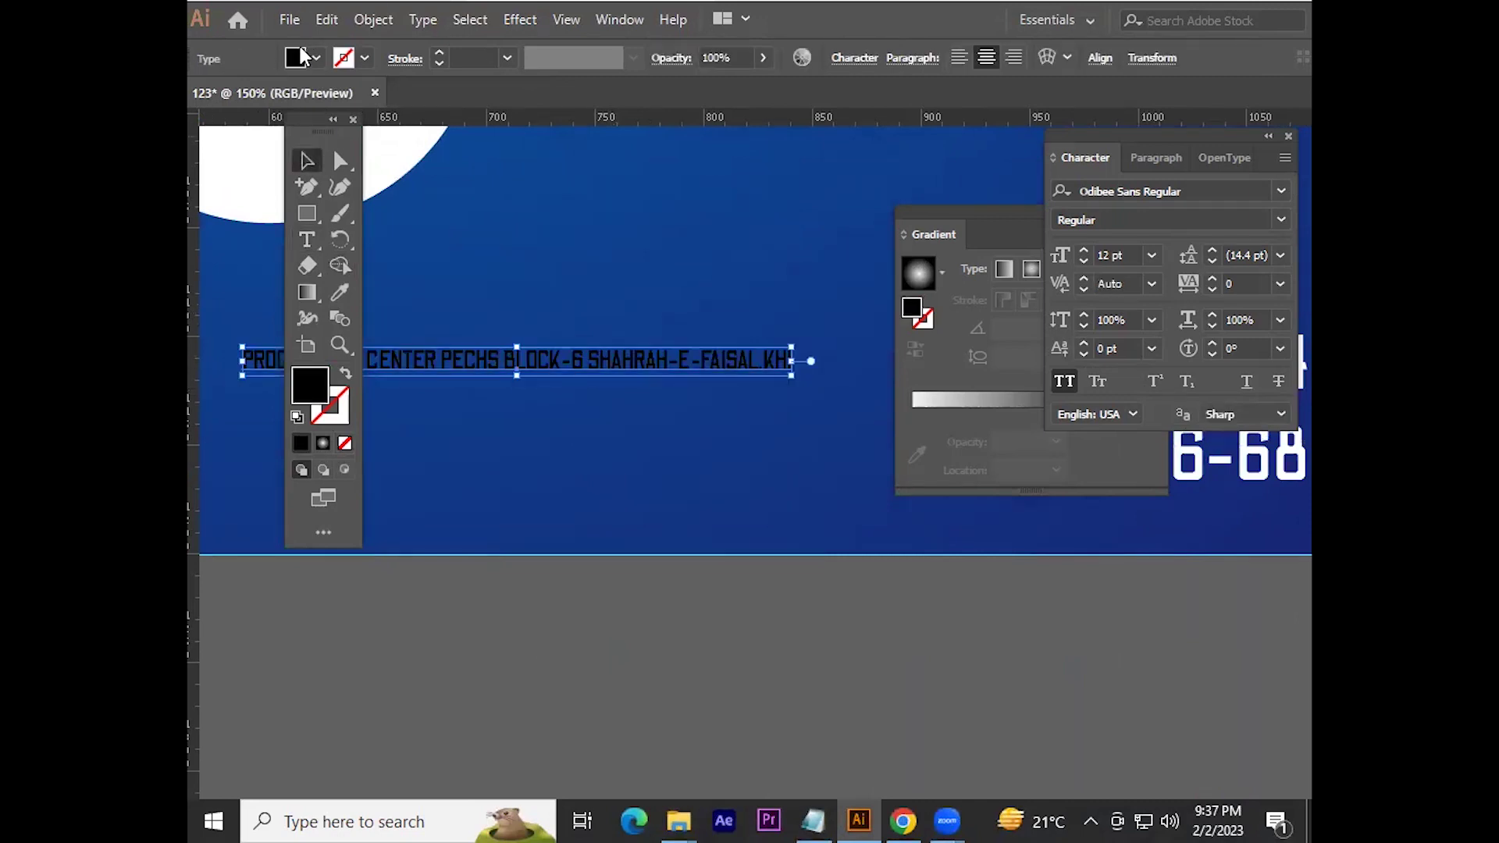
# Step: Give the address text a white fill
pyautogui.click(314, 57)
pyautogui.click(232, 108)
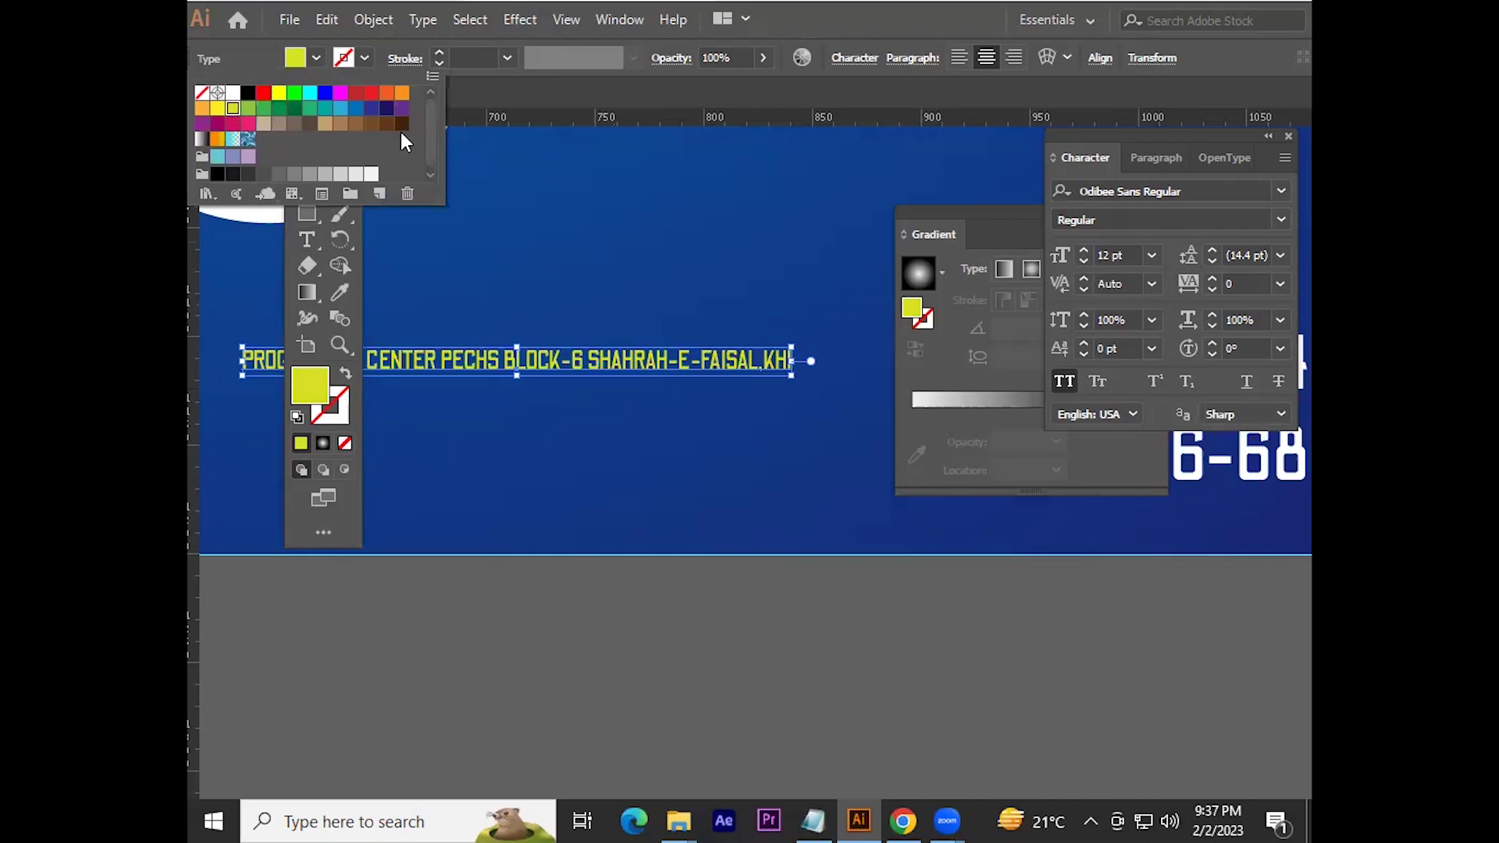
pyautogui.click(232, 92)
pyautogui.click(466, 681)
pyautogui.click(470, 617)
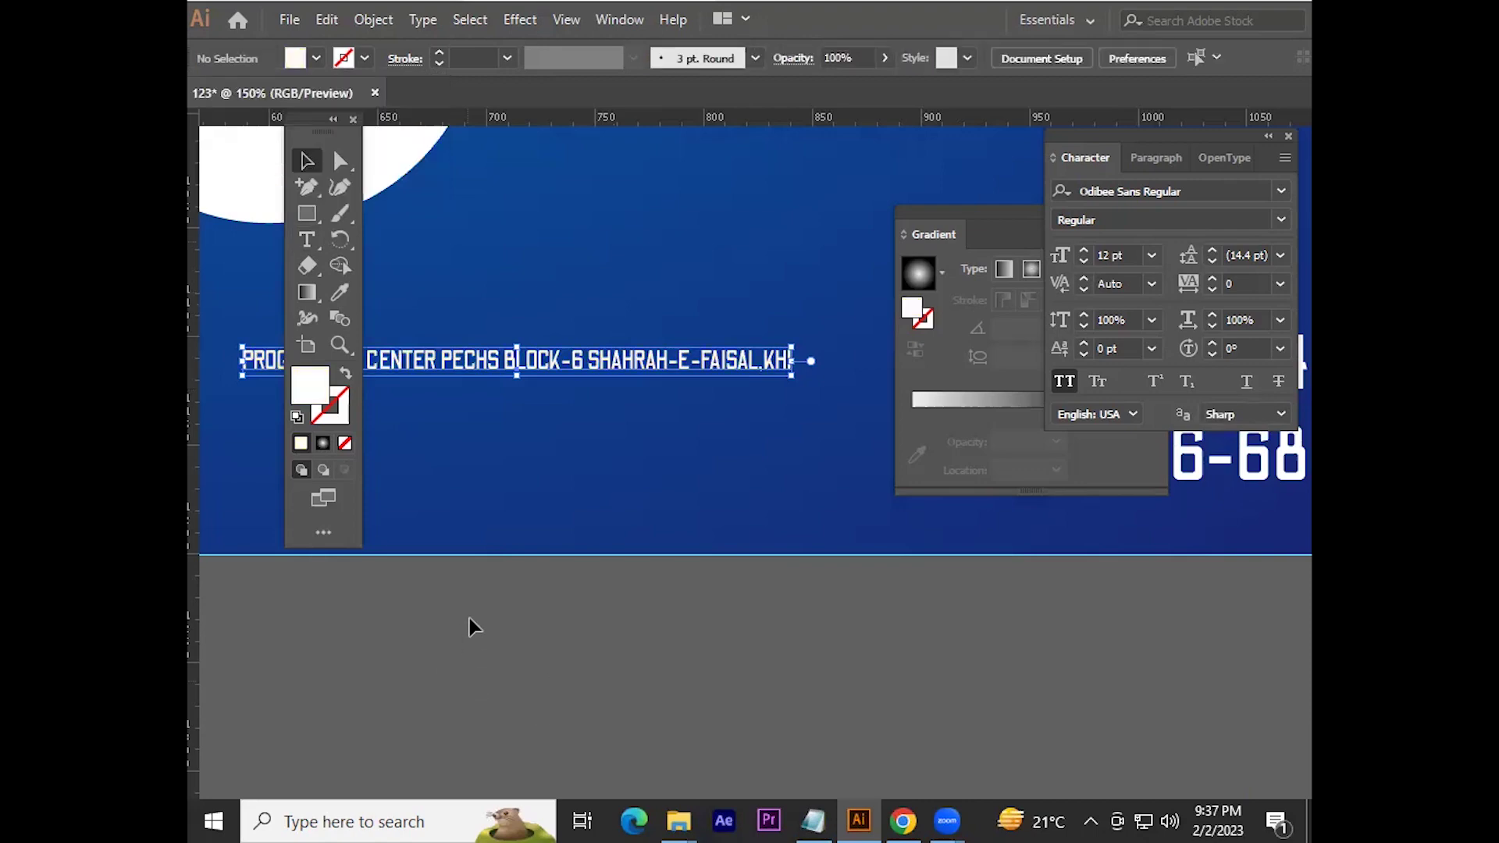
pyautogui.hotkey('ctrl', '-')
pyautogui.hotkey('ctrl', '-')
pyautogui.hotkey('ctrl', '-')
pyautogui.hotkey('ctrl', '-')
pyautogui.hotkey('ctrl', '-')
pyautogui.hotkey('ctrl', '-')
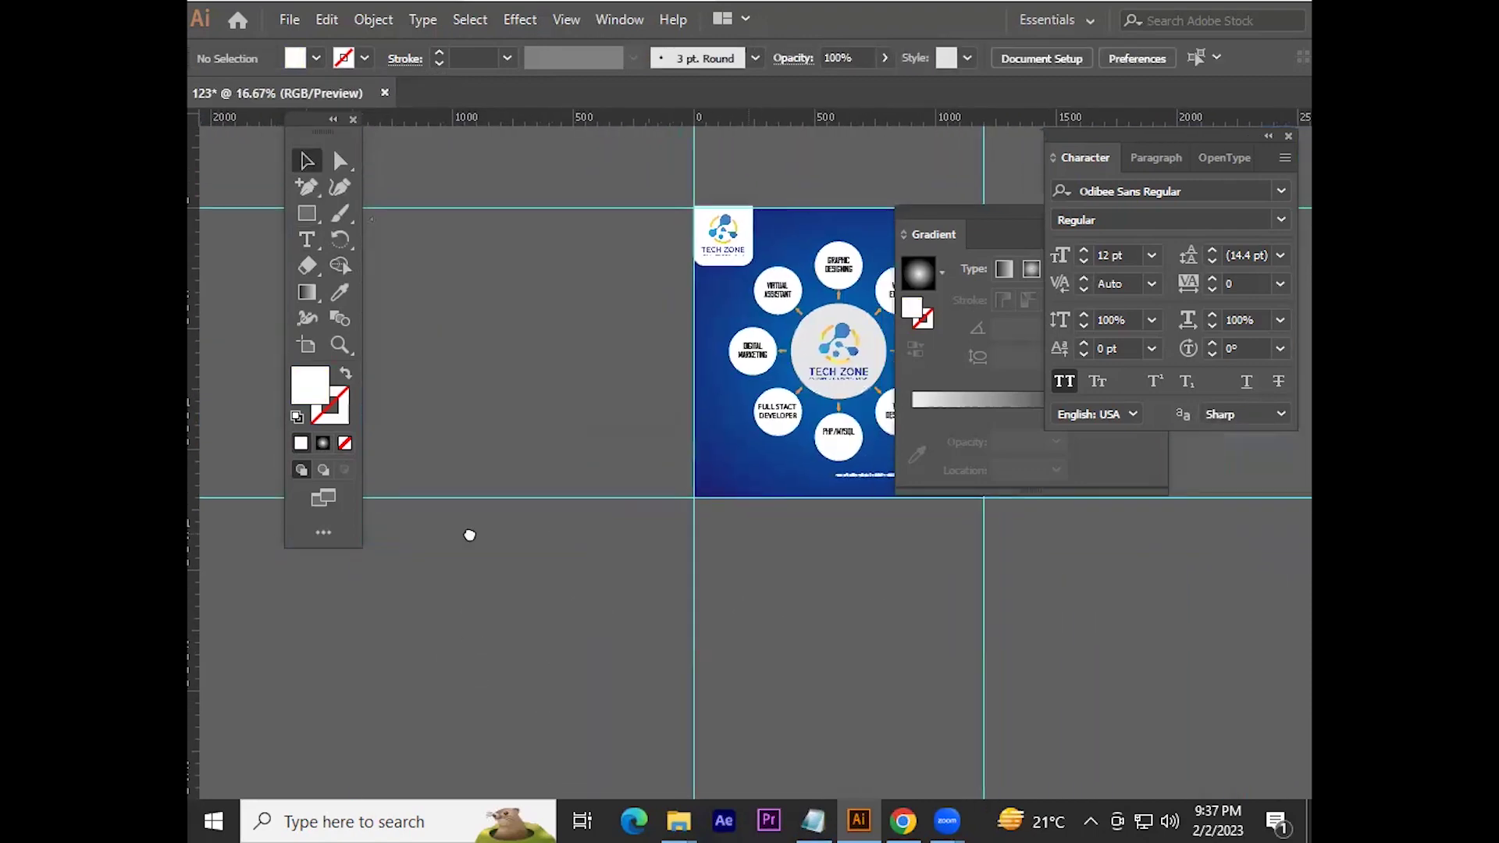
# Step: Increase the address text's font size
pyautogui.click(547, 476)
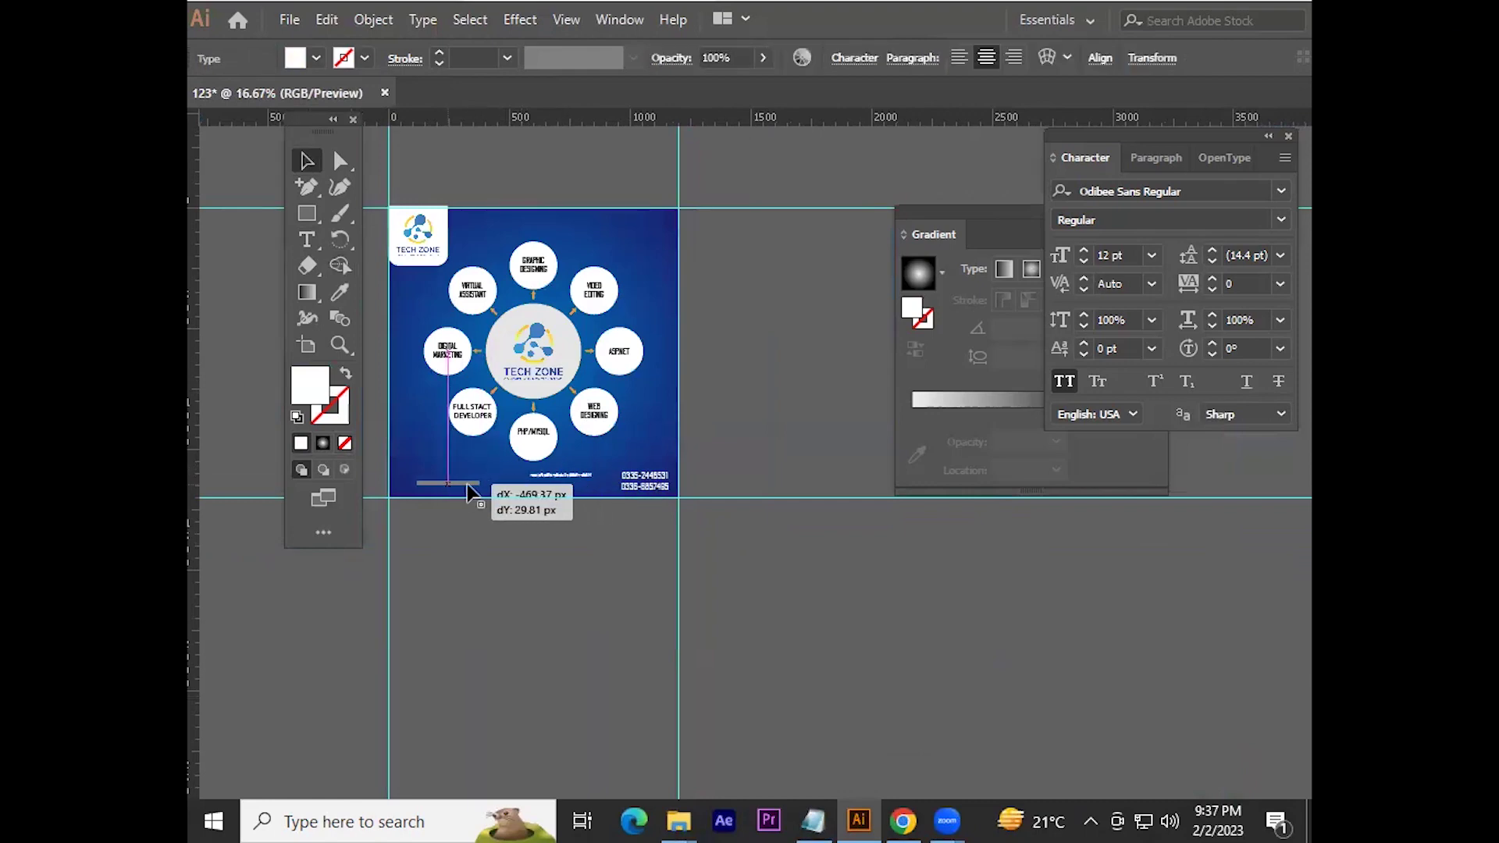
pyautogui.hotkey('ctrl', '+')
pyautogui.hotkey('ctrl', '+')
pyautogui.hotkey('ctrl', '+')
pyautogui.hotkey('ctrl', '+')
pyautogui.hotkey('ctrl', '+')
pyautogui.hotkey('ctrl', '+')
pyautogui.moveTo(574, 501); pyautogui.dragTo(621, 499)
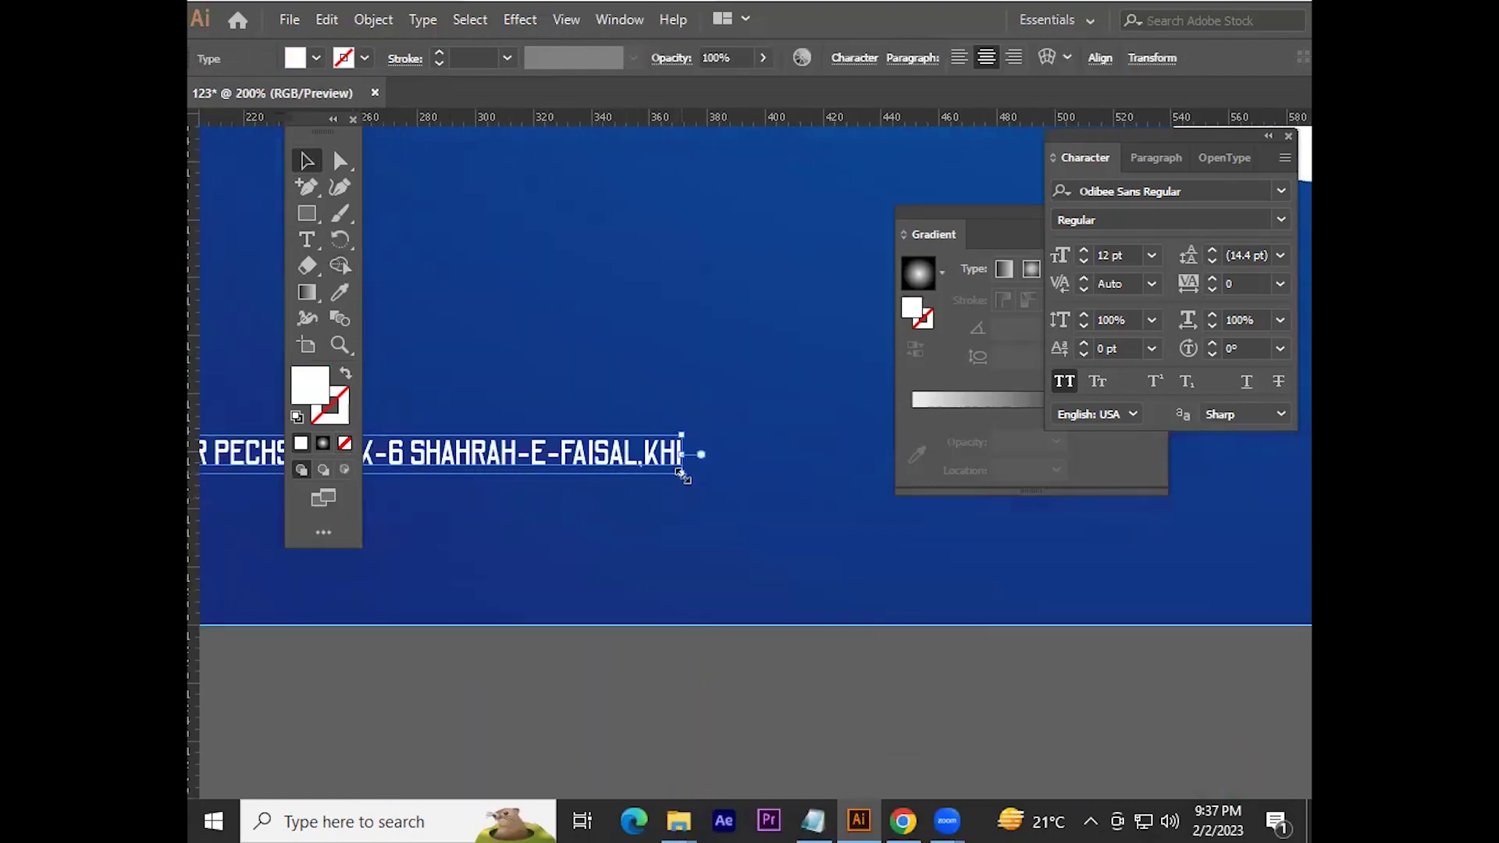
pyautogui.click(1116, 255)
pyautogui.scroll(8, 1123, 254)
pyautogui.scroll(3, 1122, 255)
pyautogui.click(925, 653)
# Step: Set the phone numbers to 36 pt
pyautogui.hotkey('ctrl', '-')
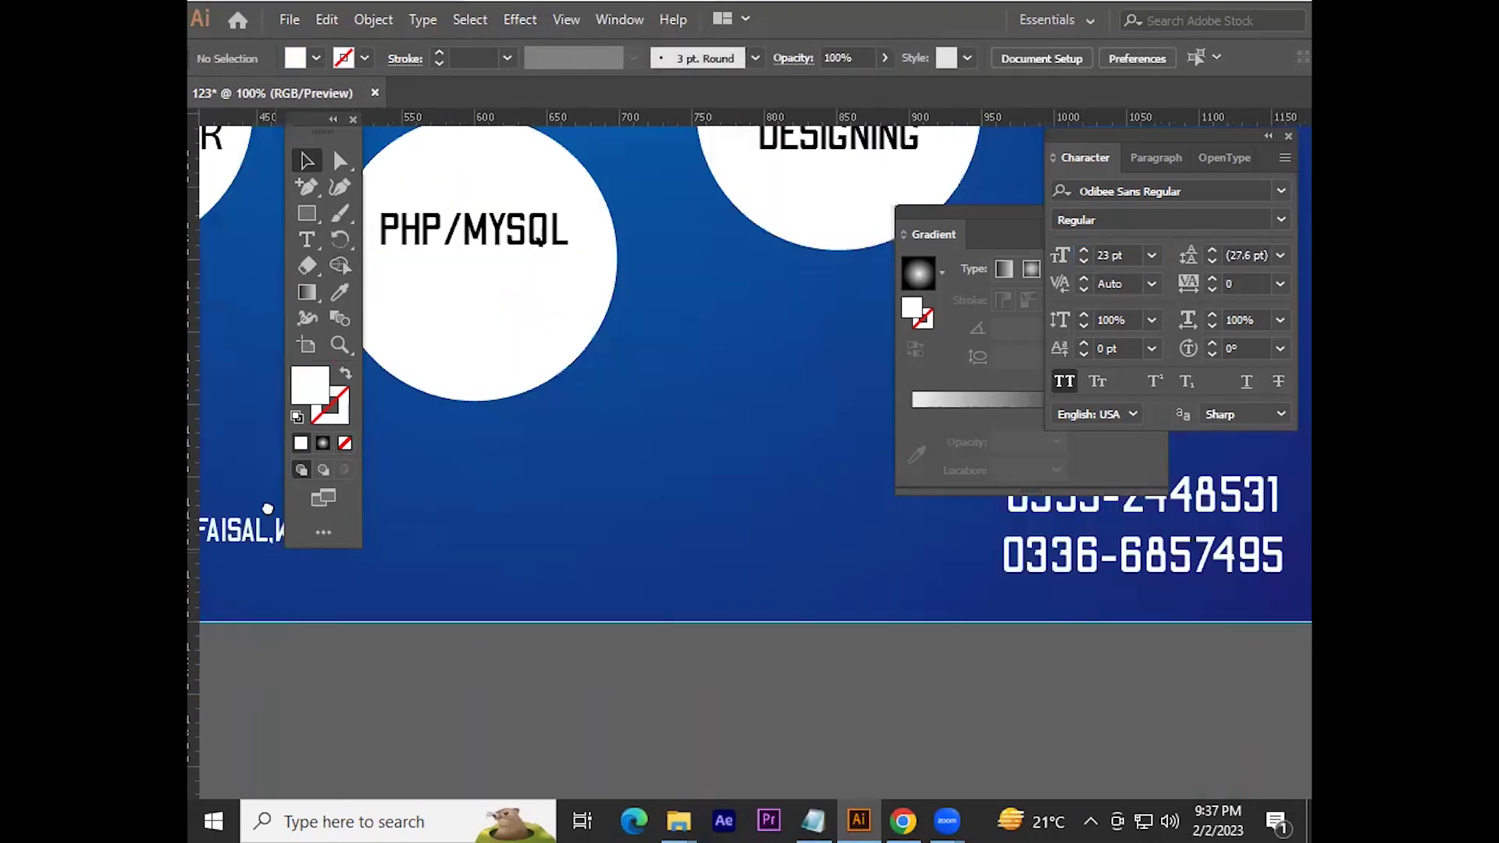
pyautogui.click(1117, 248)
pyautogui.scroll(1, 1113, 248)
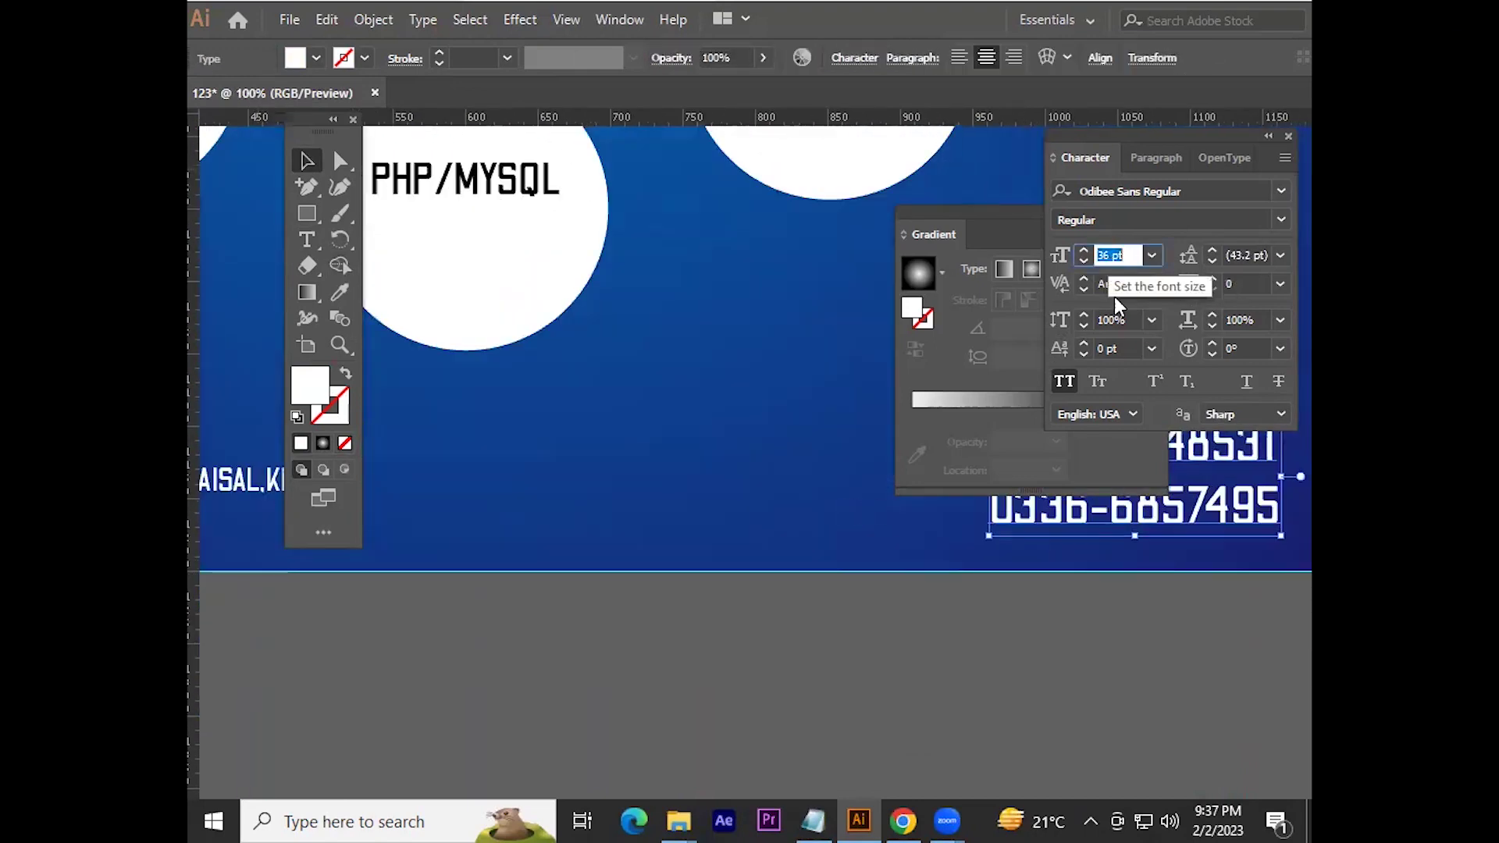
pyautogui.click(1077, 649)
pyautogui.hotkey('ctrl', '-')
pyautogui.hotkey('ctrl', '-')
pyautogui.hotkey('ctrl', '-')
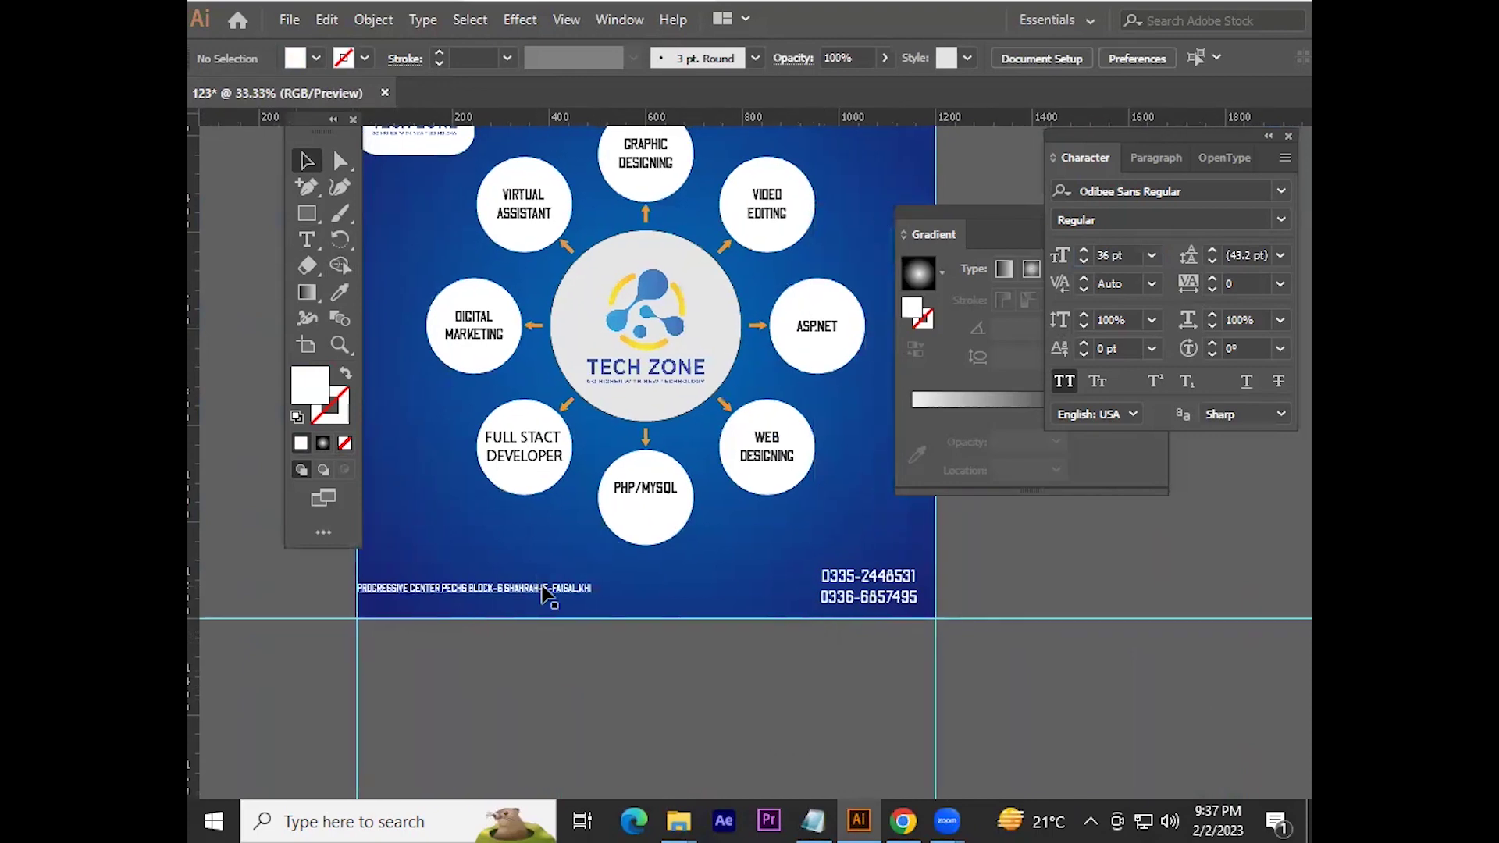
# Step: Set the address line's font size to 36 pt
pyautogui.click(474, 587)
pyautogui.click(1115, 255)
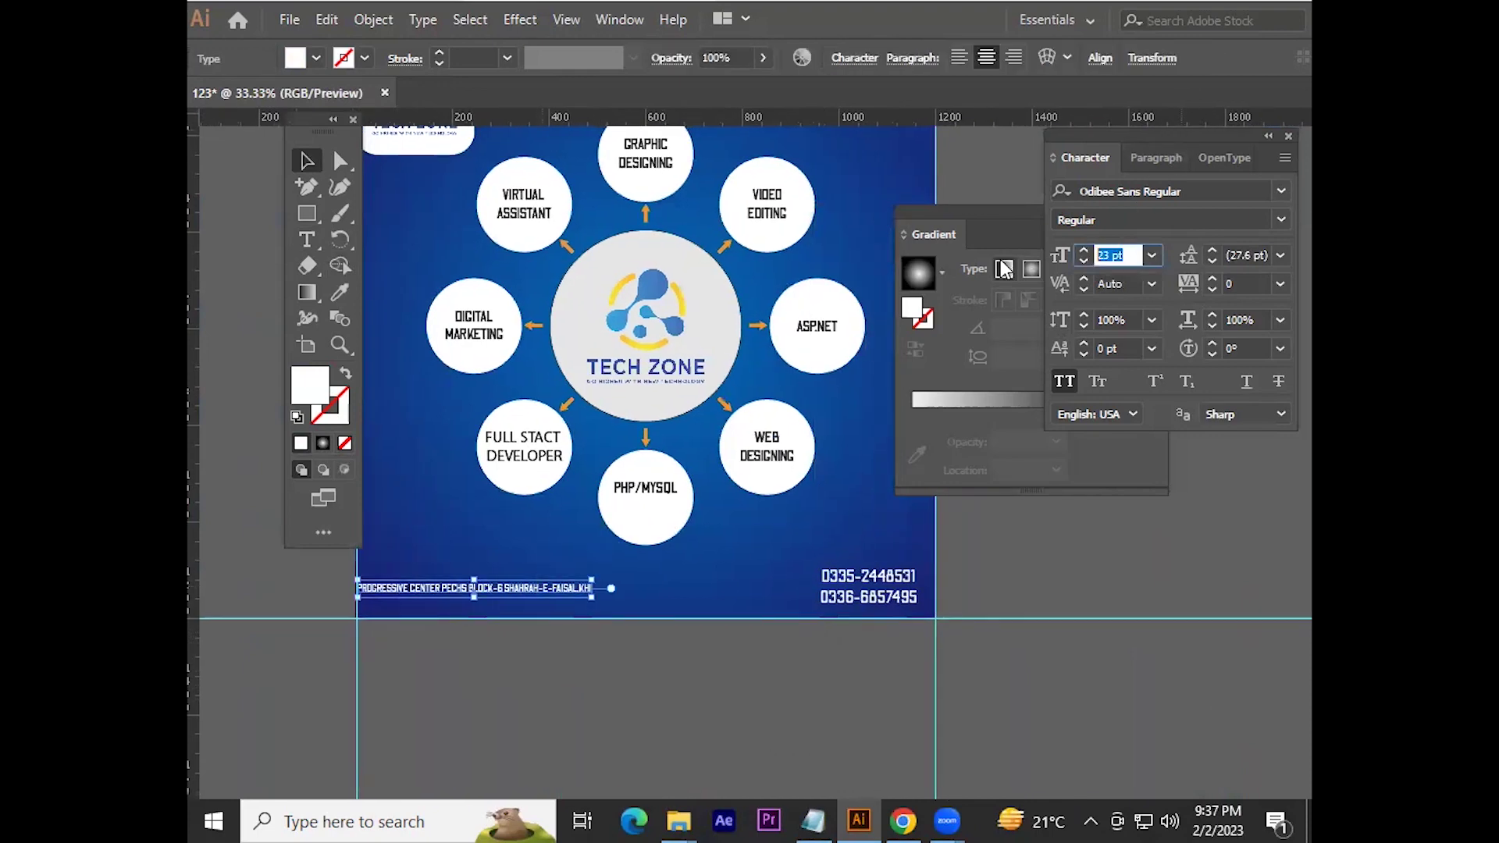
pyautogui.write('6')
pyautogui.press('Return')
pyautogui.click(456, 631)
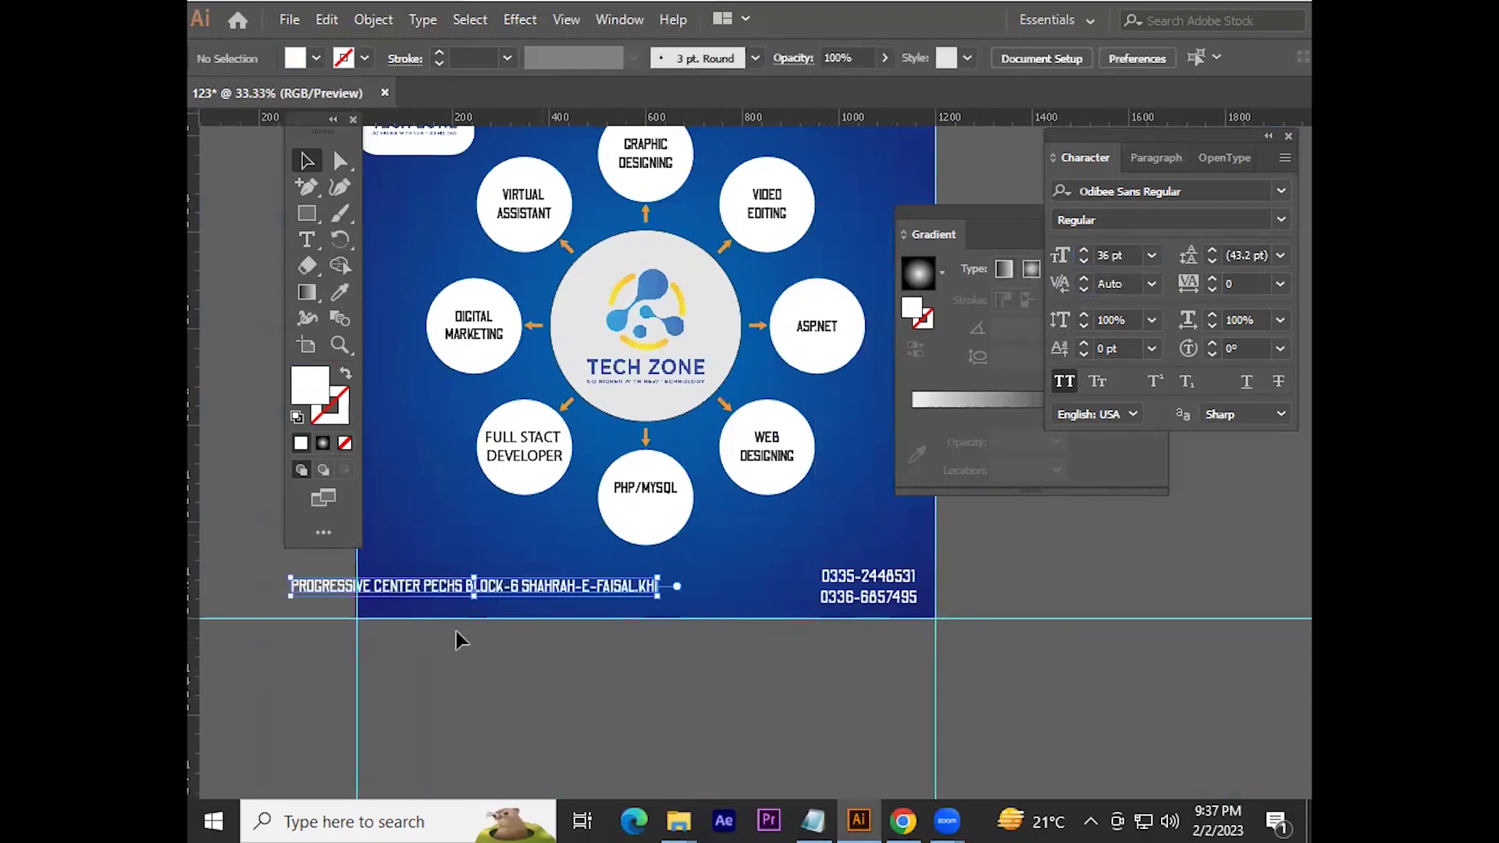
# Step: Move the address line down to the artboard's bottom edge
pyautogui.moveTo(582, 595); pyautogui.dragTo(665, 603)
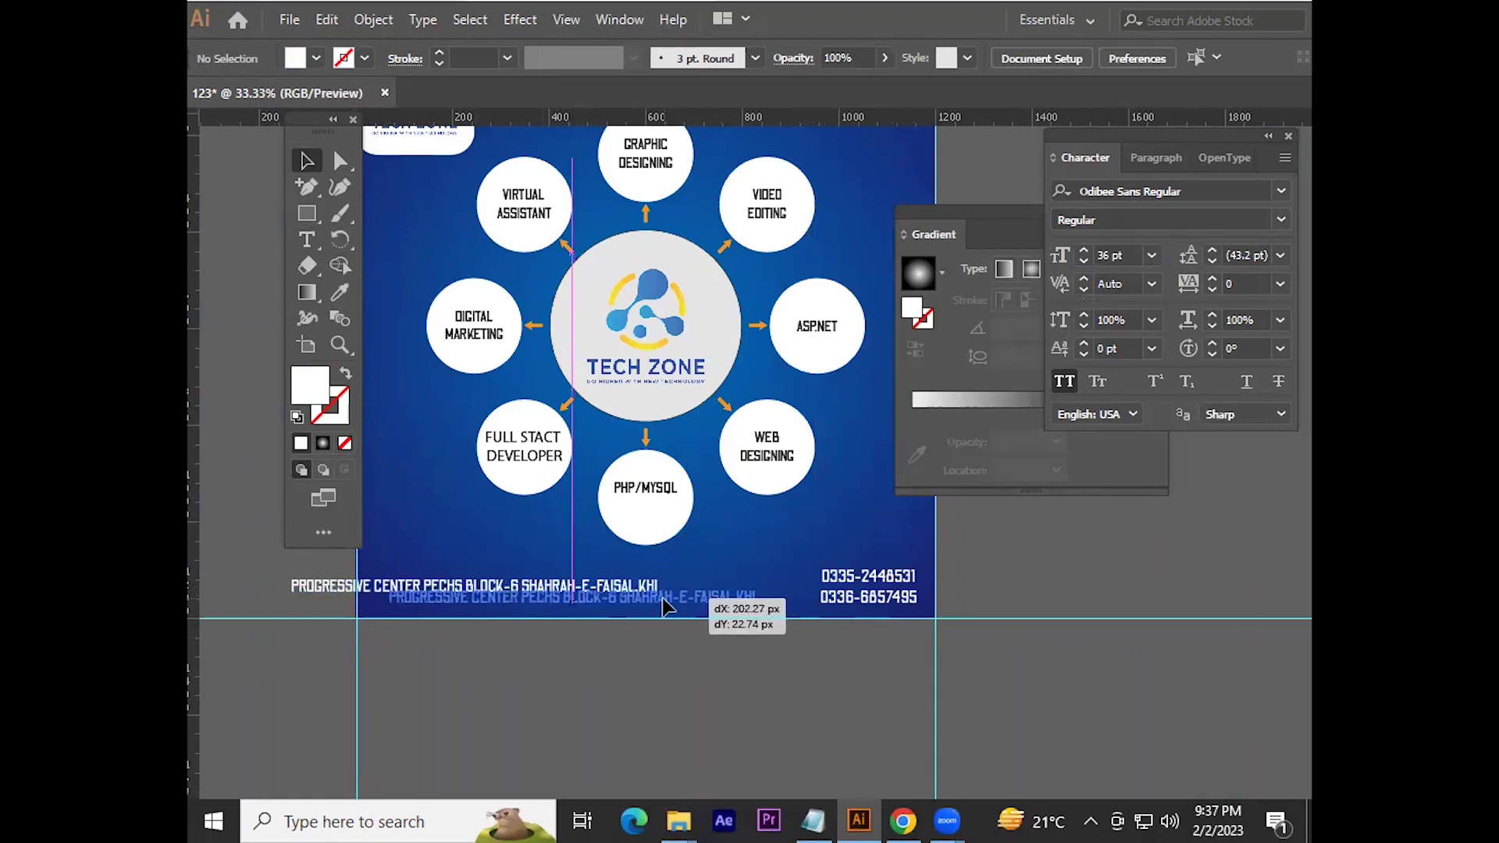
pyautogui.moveTo(664, 669); pyautogui.dragTo(662, 664)
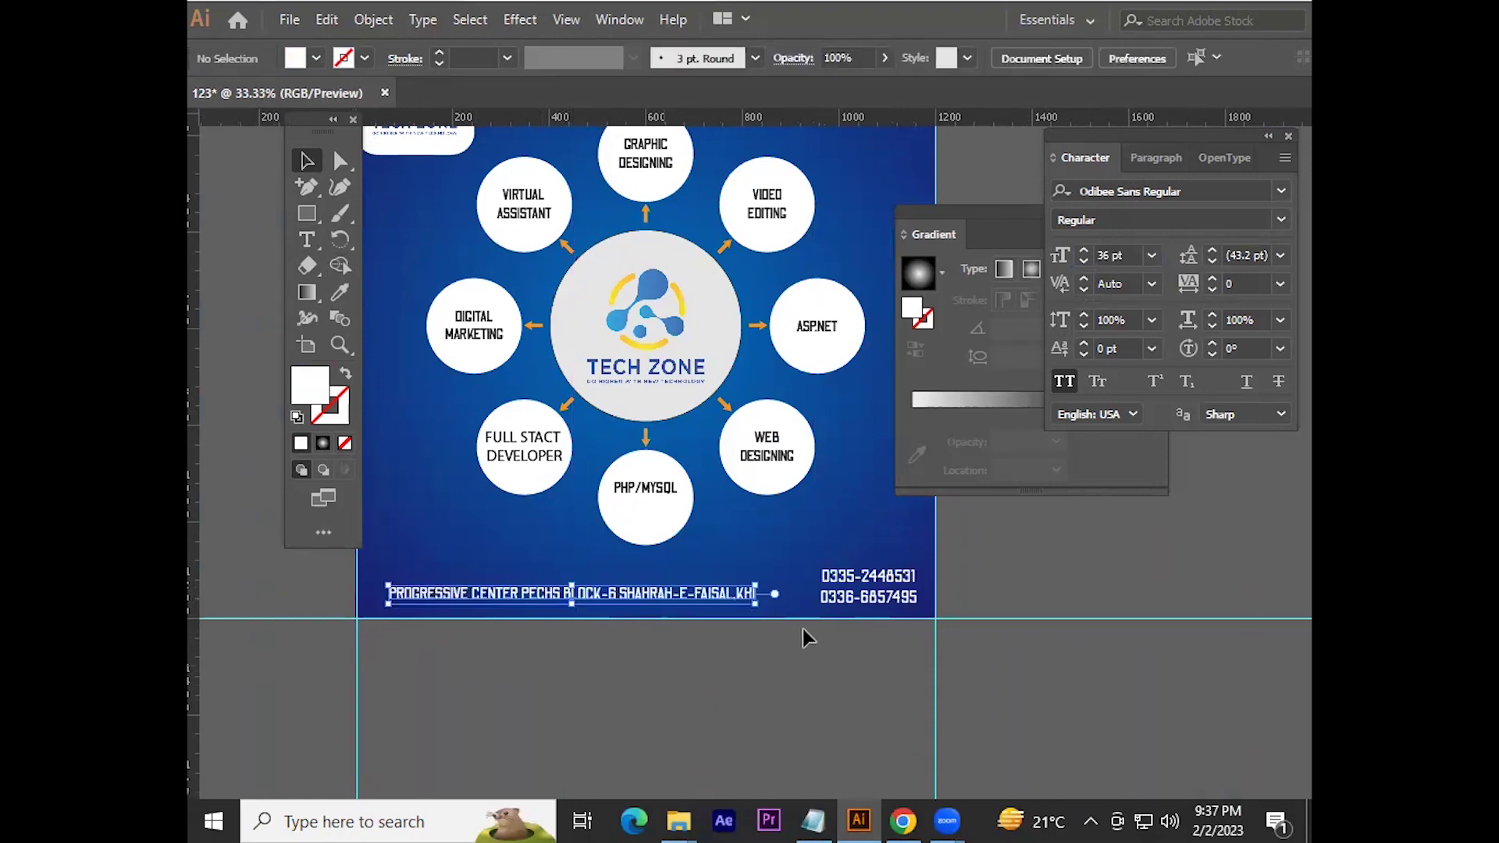
pyautogui.scroll(-2, 791, 629)
pyautogui.scroll(3, 729, 634)
pyautogui.scroll(-1, 734, 637)
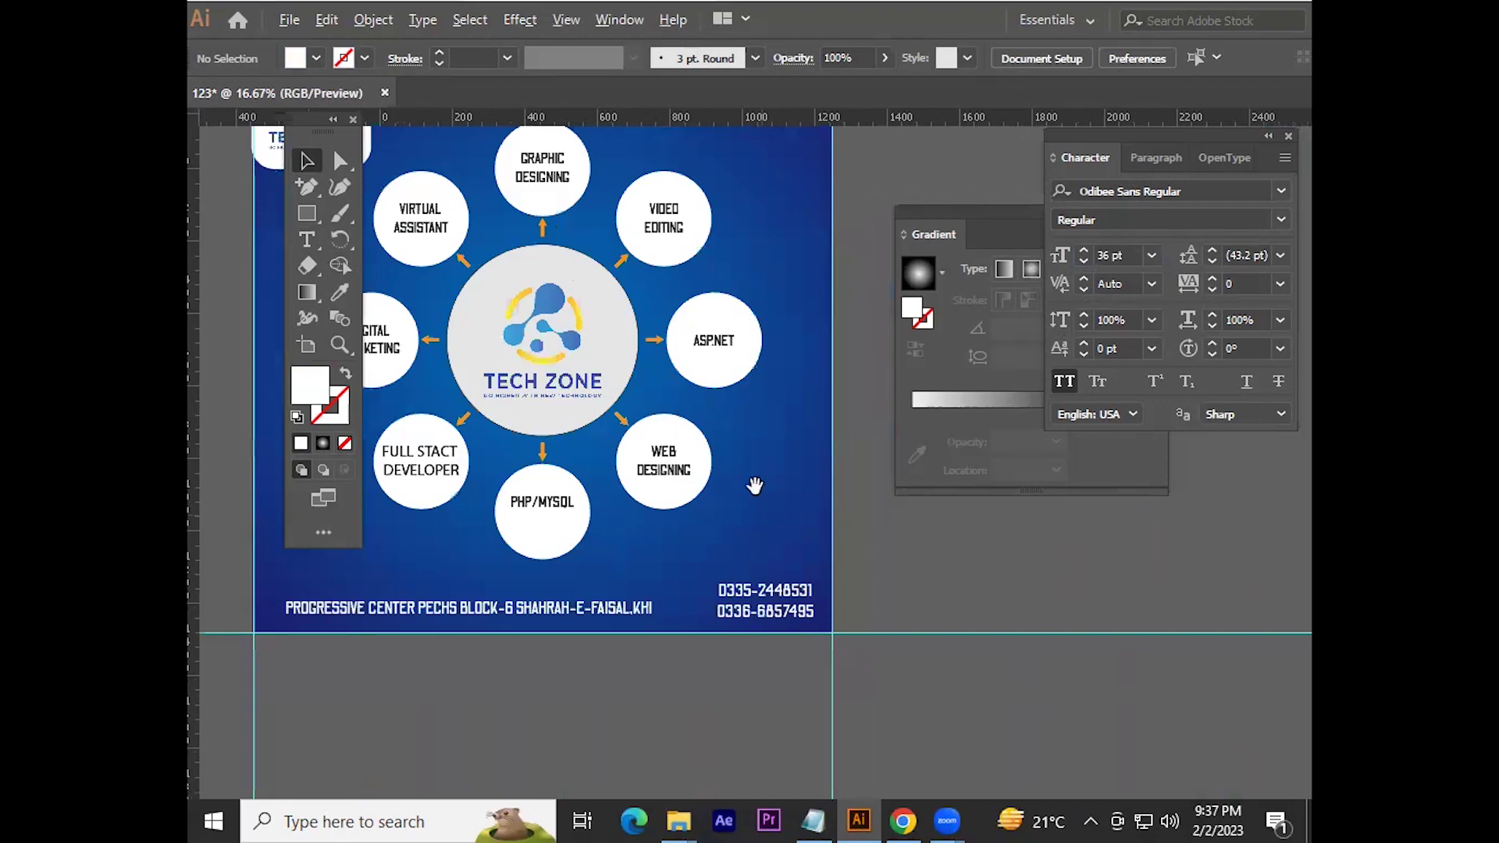
pyautogui.scroll(-2, 734, 637)
# Step: Move the phone numbers to the artboard's top-right corner
pyautogui.moveTo(738, 641); pyautogui.dragTo(732, 397)
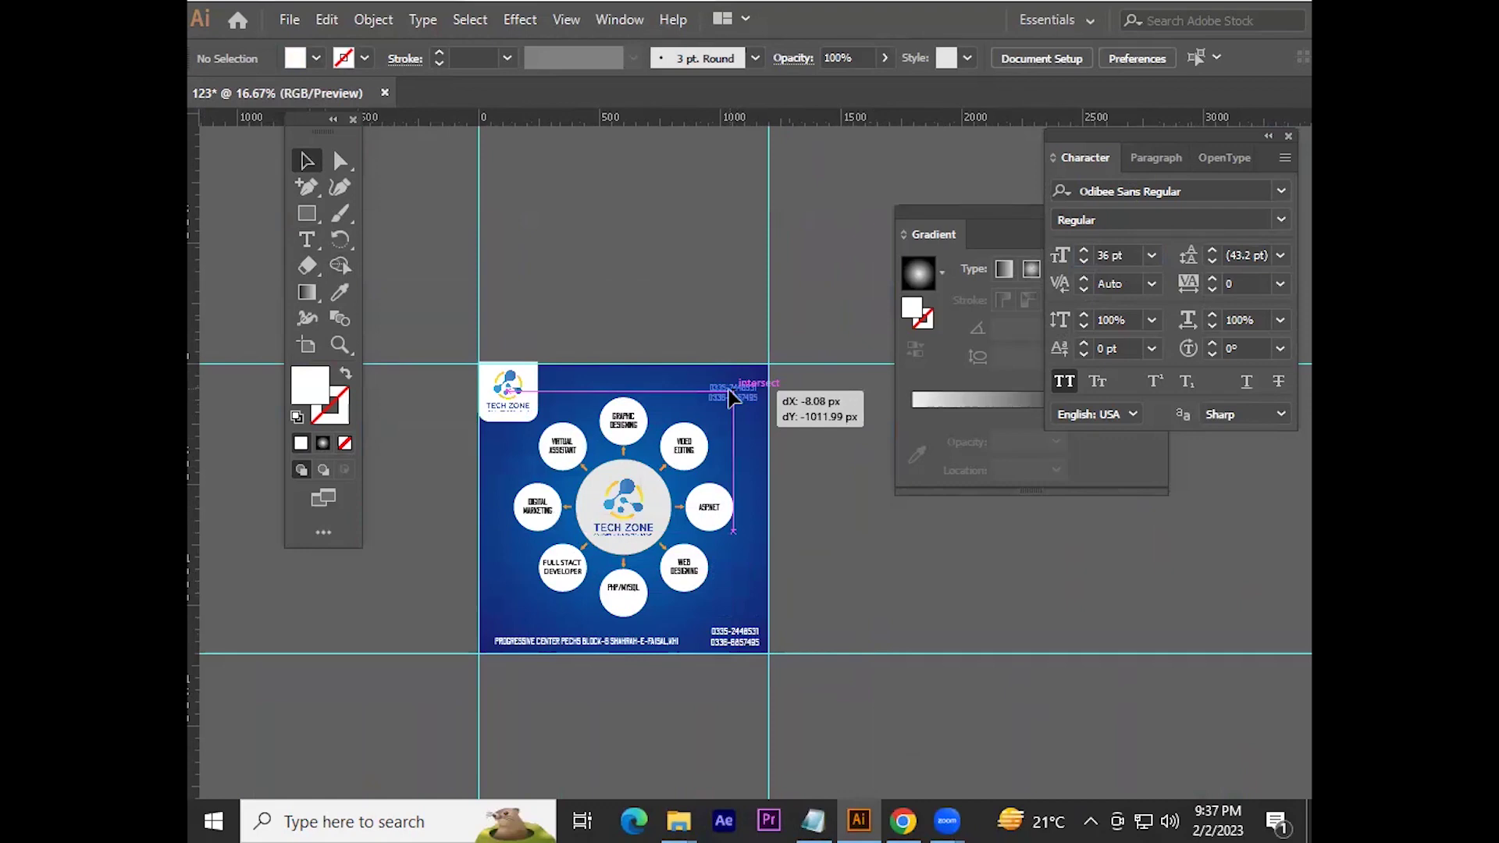
pyautogui.moveTo(732, 396); pyautogui.dragTo(732, 395)
pyautogui.scroll(3, 706, 332)
pyautogui.scroll(2, 695, 367)
pyautogui.moveTo(678, 447); pyautogui.dragTo(697, 402)
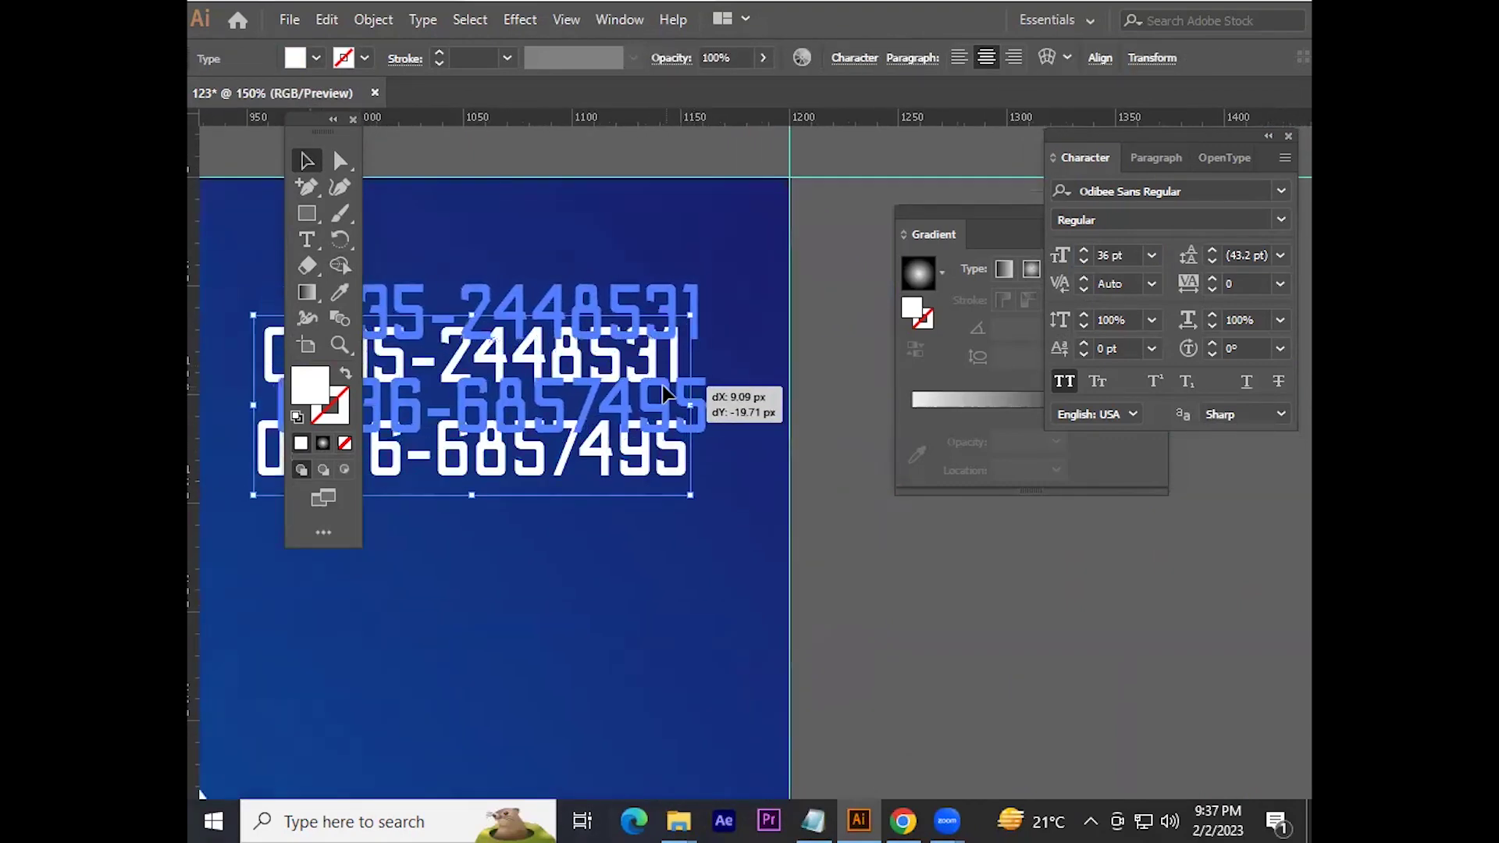
pyautogui.scroll(-5, 697, 402)
pyautogui.scroll(-4, 687, 459)
pyautogui.scroll(4, 640, 528)
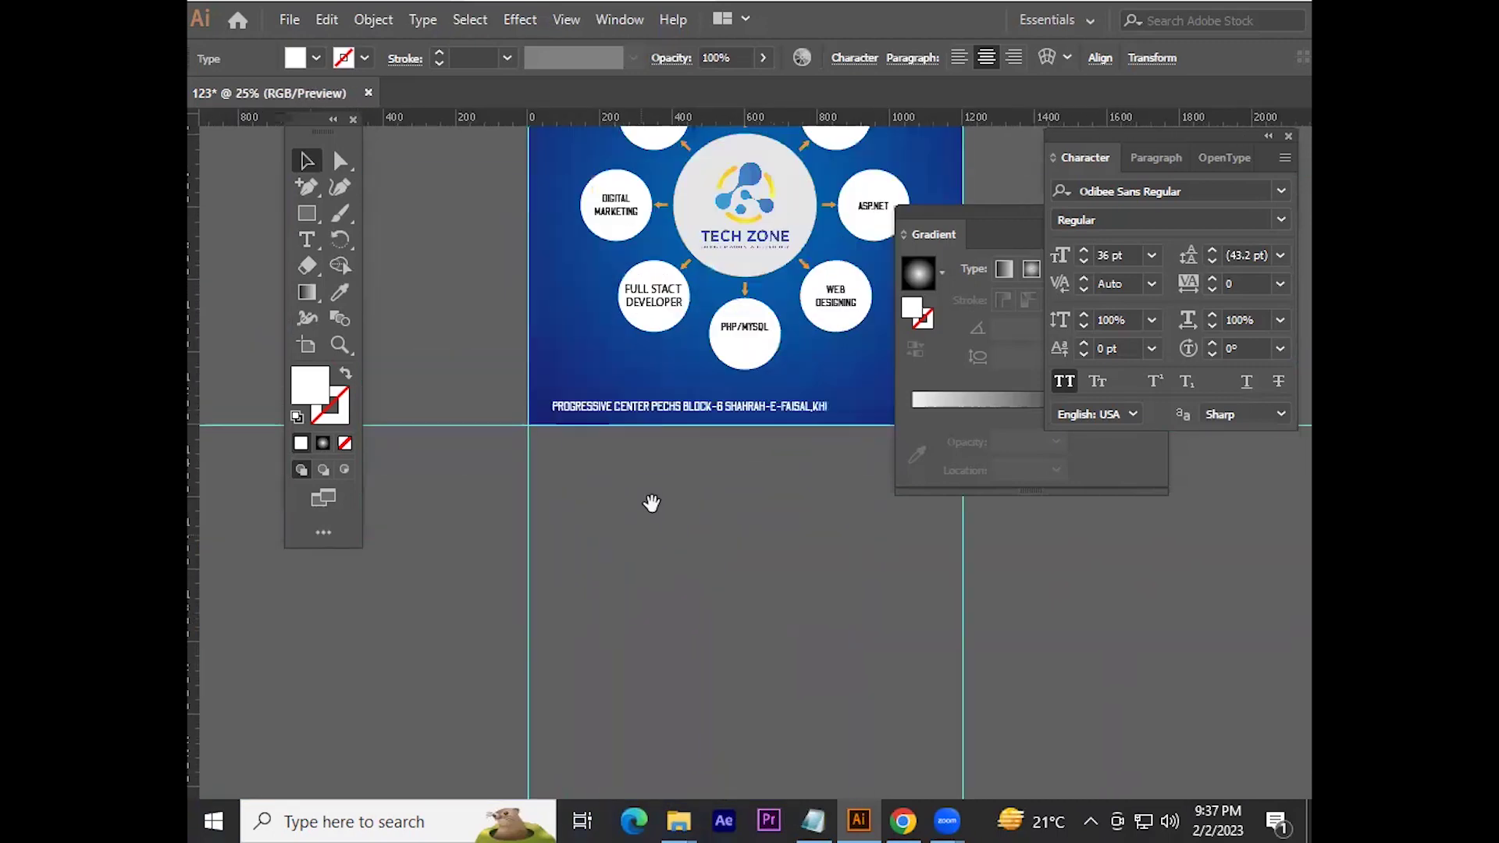
pyautogui.scroll(2, 664, 520)
# Step: Centre the address line horizontally on the artboard
pyautogui.moveTo(693, 527); pyautogui.dragTo(732, 527)
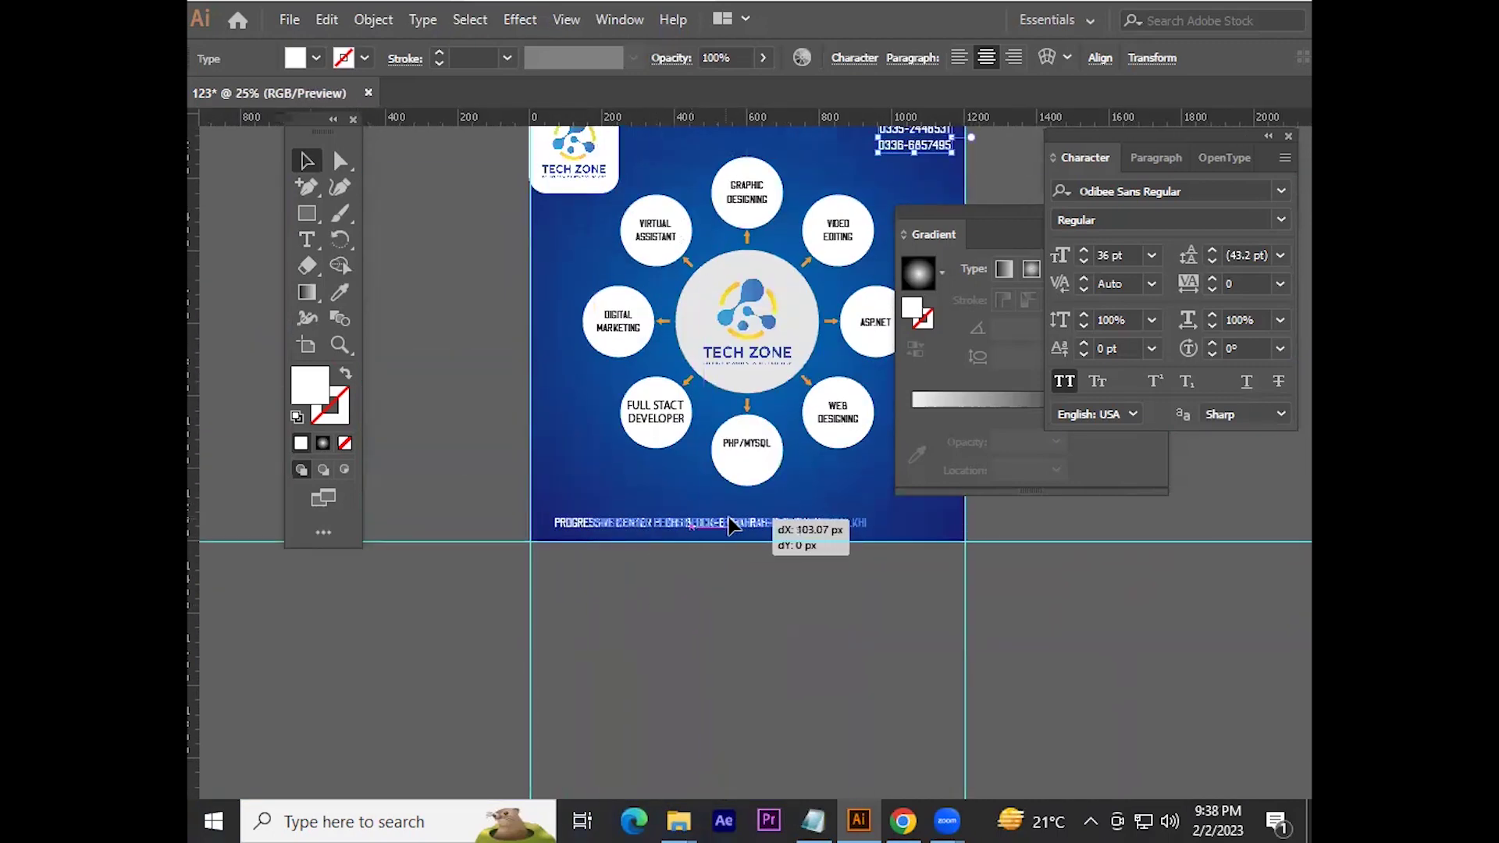
pyautogui.click(1101, 58)
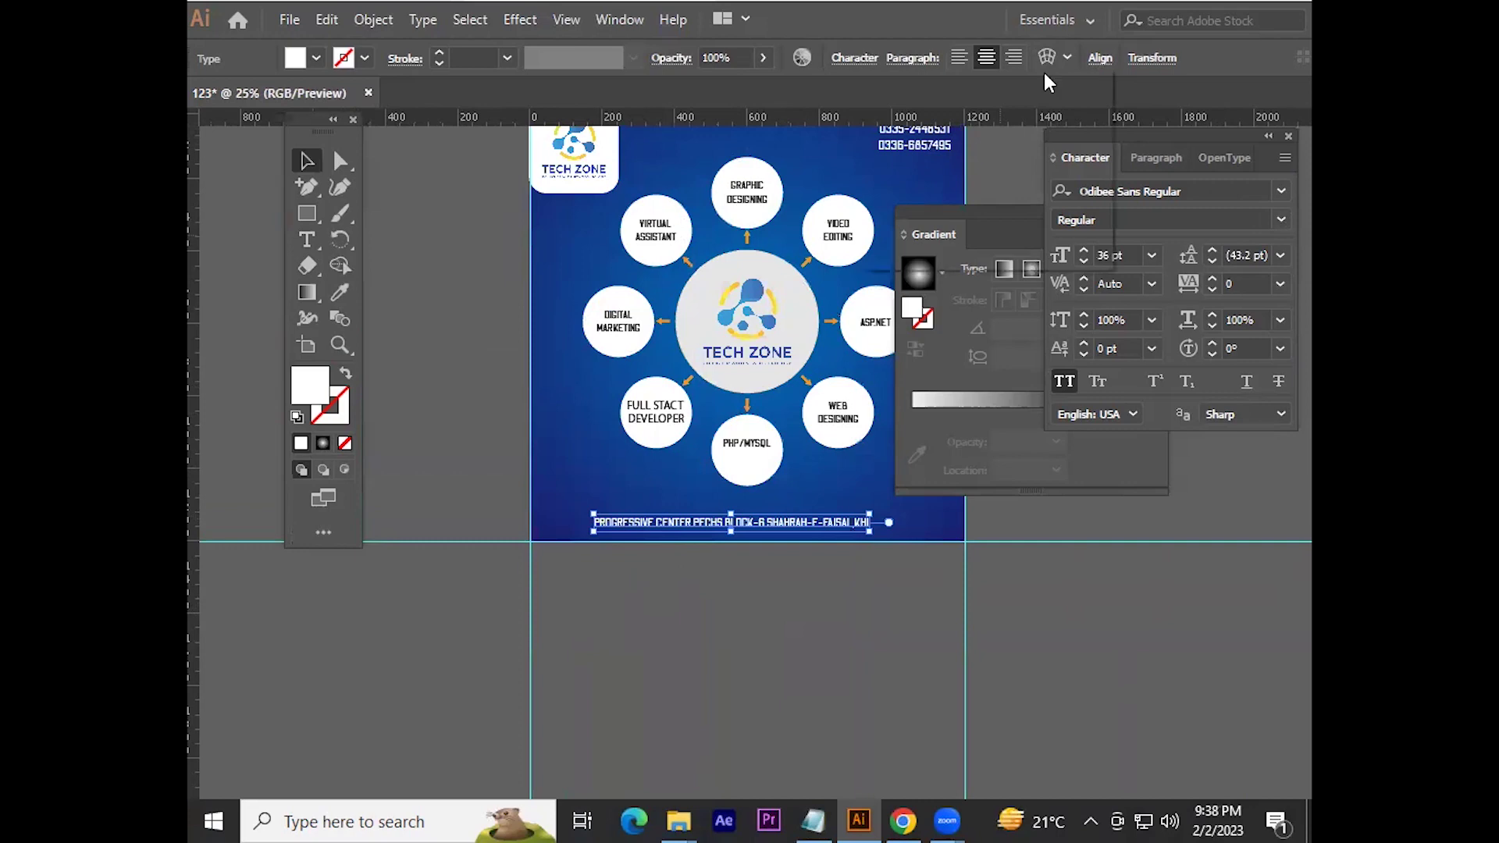
pyautogui.click(919, 119)
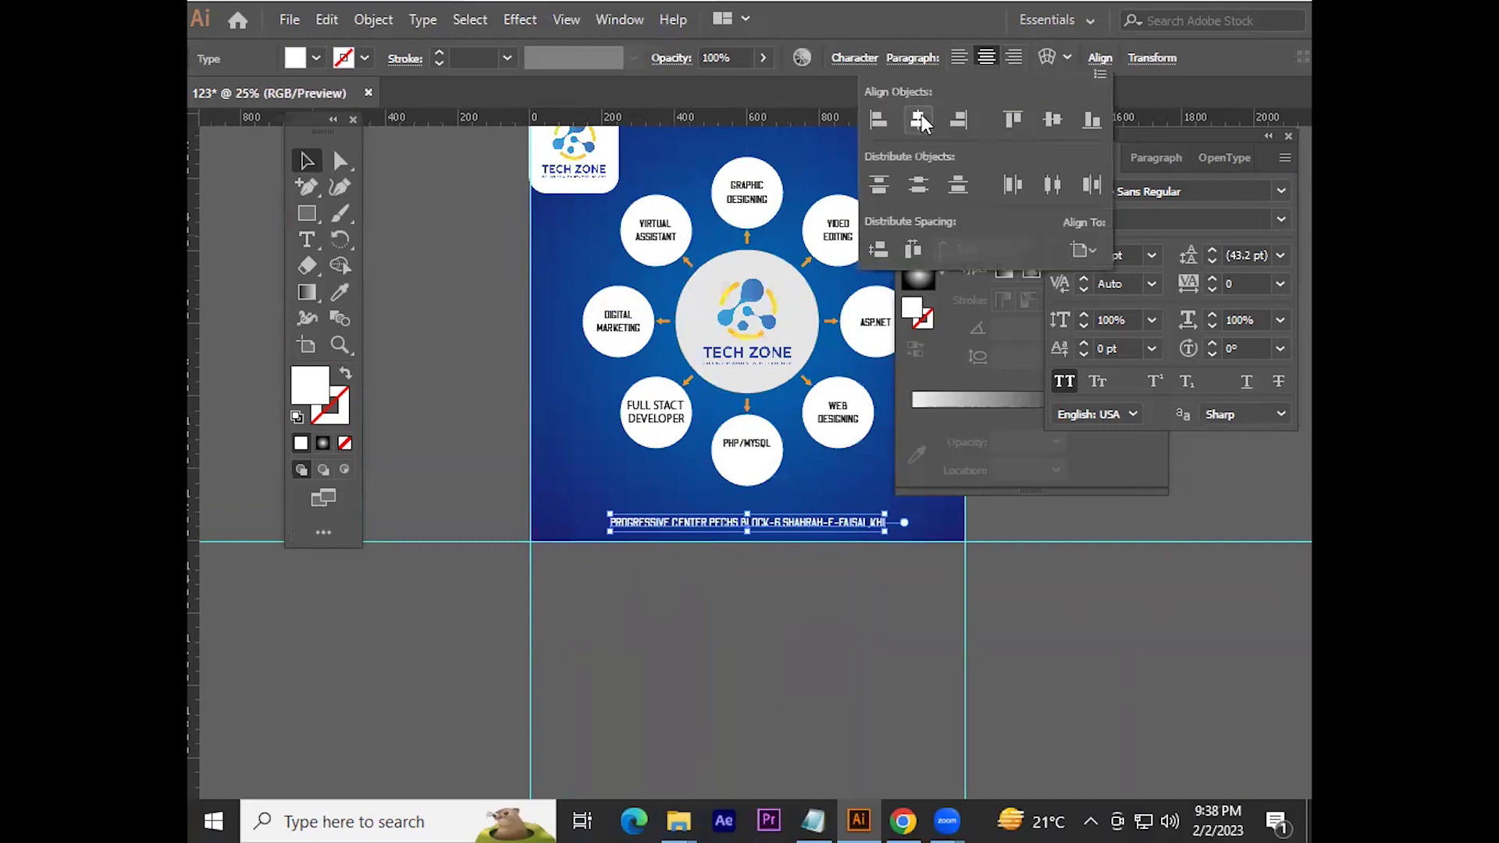
pyautogui.click(862, 603)
pyautogui.hotkey('ctrl', '-')
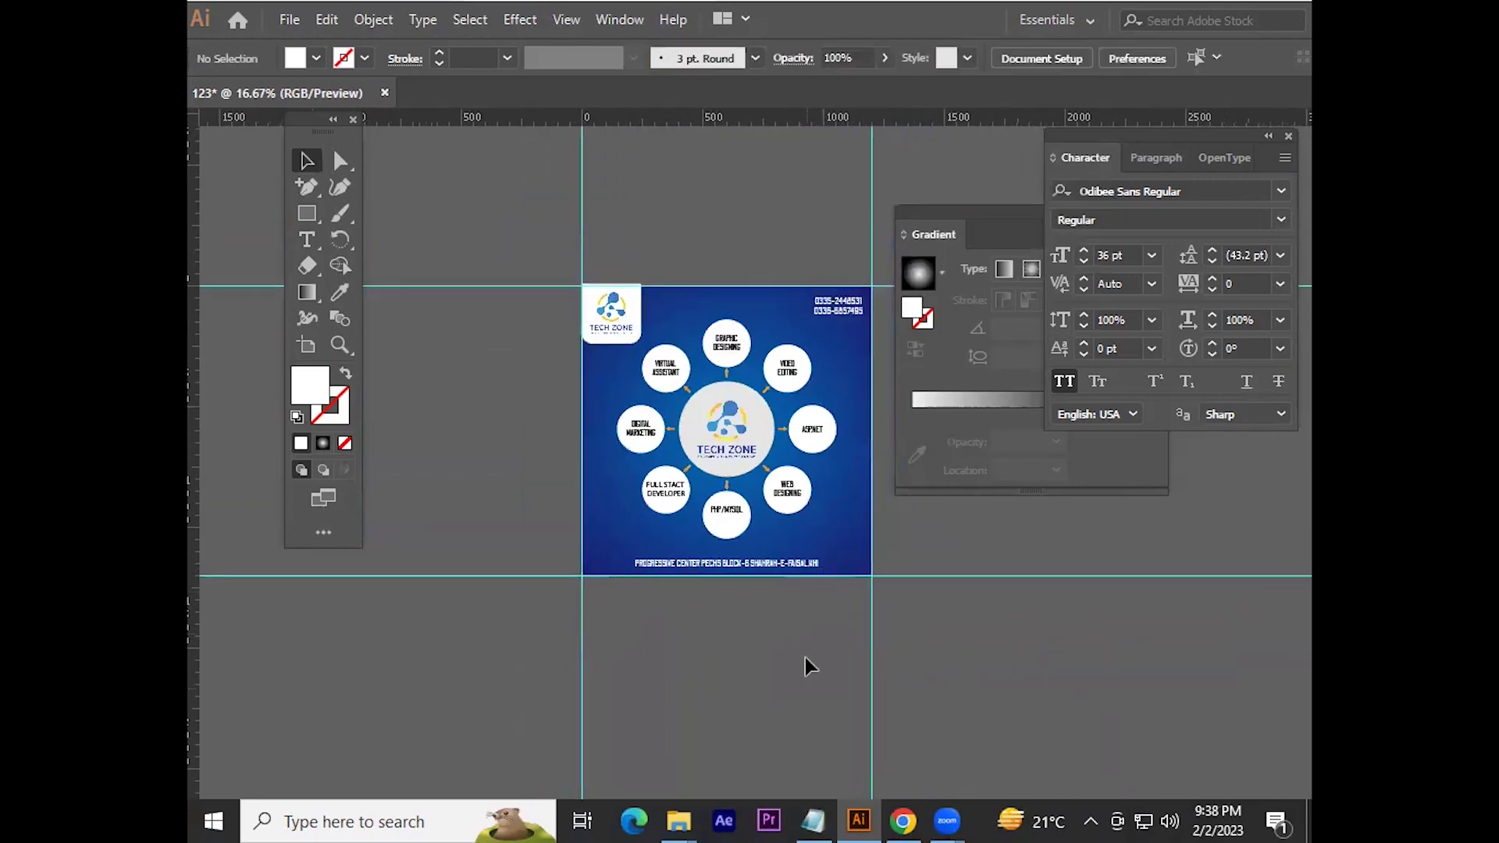
pyautogui.click(445, 707)
# Step: Place the map-pin image into the design and shrink it
pyautogui.moveTo(484, 291); pyautogui.dragTo(851, 820)
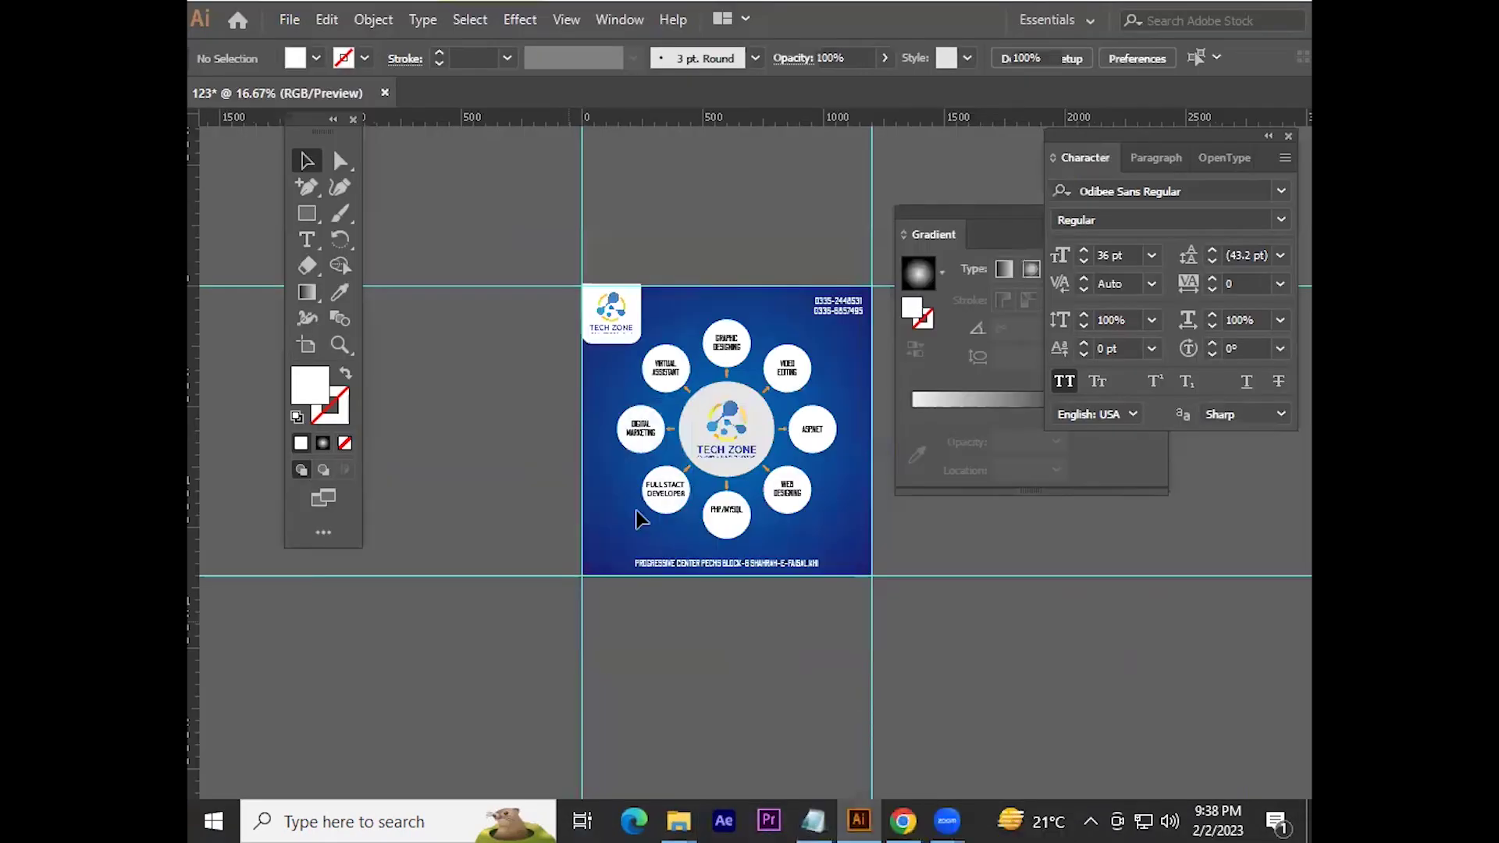
pyautogui.moveTo(851, 820); pyautogui.dragTo(636, 515)
pyautogui.hotkey('ctrl', '+')
pyautogui.hotkey('ctrl', '+')
pyautogui.hotkey('ctrl', '+')
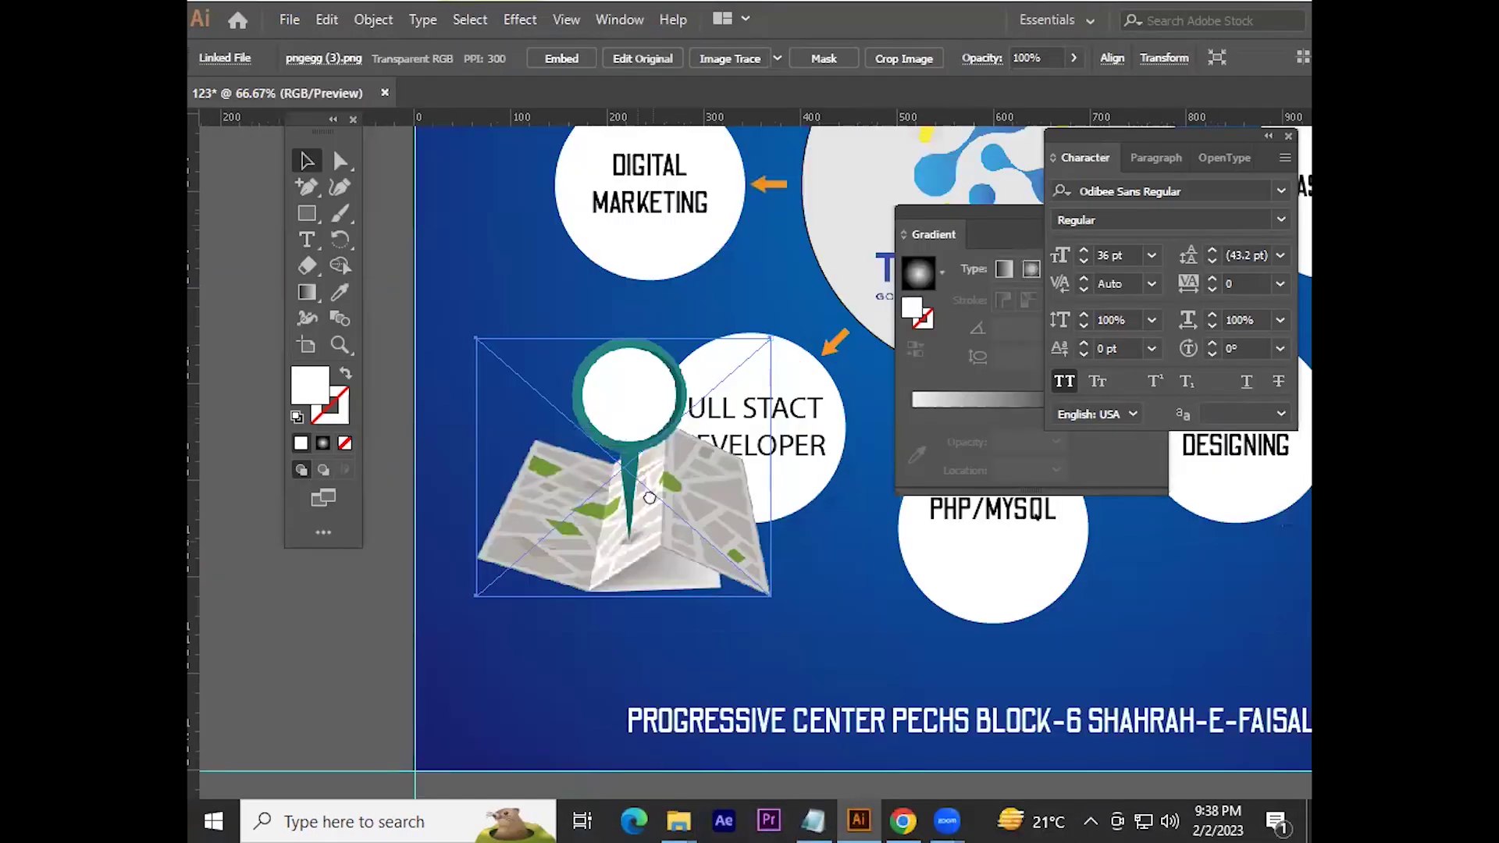
pyautogui.scroll(-1, 650, 497)
pyautogui.moveTo(619, 286); pyautogui.dragTo(619, 373)
pyautogui.moveTo(620, 428); pyautogui.dragTo(558, 660)
# Step: Shrink the map-pin icon further and position it just left of the address
pyautogui.hotkey('ctrl', '+')
pyautogui.hotkey('ctrl', '+')
pyautogui.hotkey('ctrl', '+')
pyautogui.scroll(-4, 606, 439)
pyautogui.moveTo(610, 479); pyautogui.dragTo(645, 519)
pyautogui.moveTo(593, 251); pyautogui.dragTo(592, 314)
pyautogui.moveTo(601, 439); pyautogui.dragTo(641, 470)
pyautogui.scroll(-3, 640, 470)
pyautogui.click(711, 667)
pyautogui.scroll(-2, 837, 640)
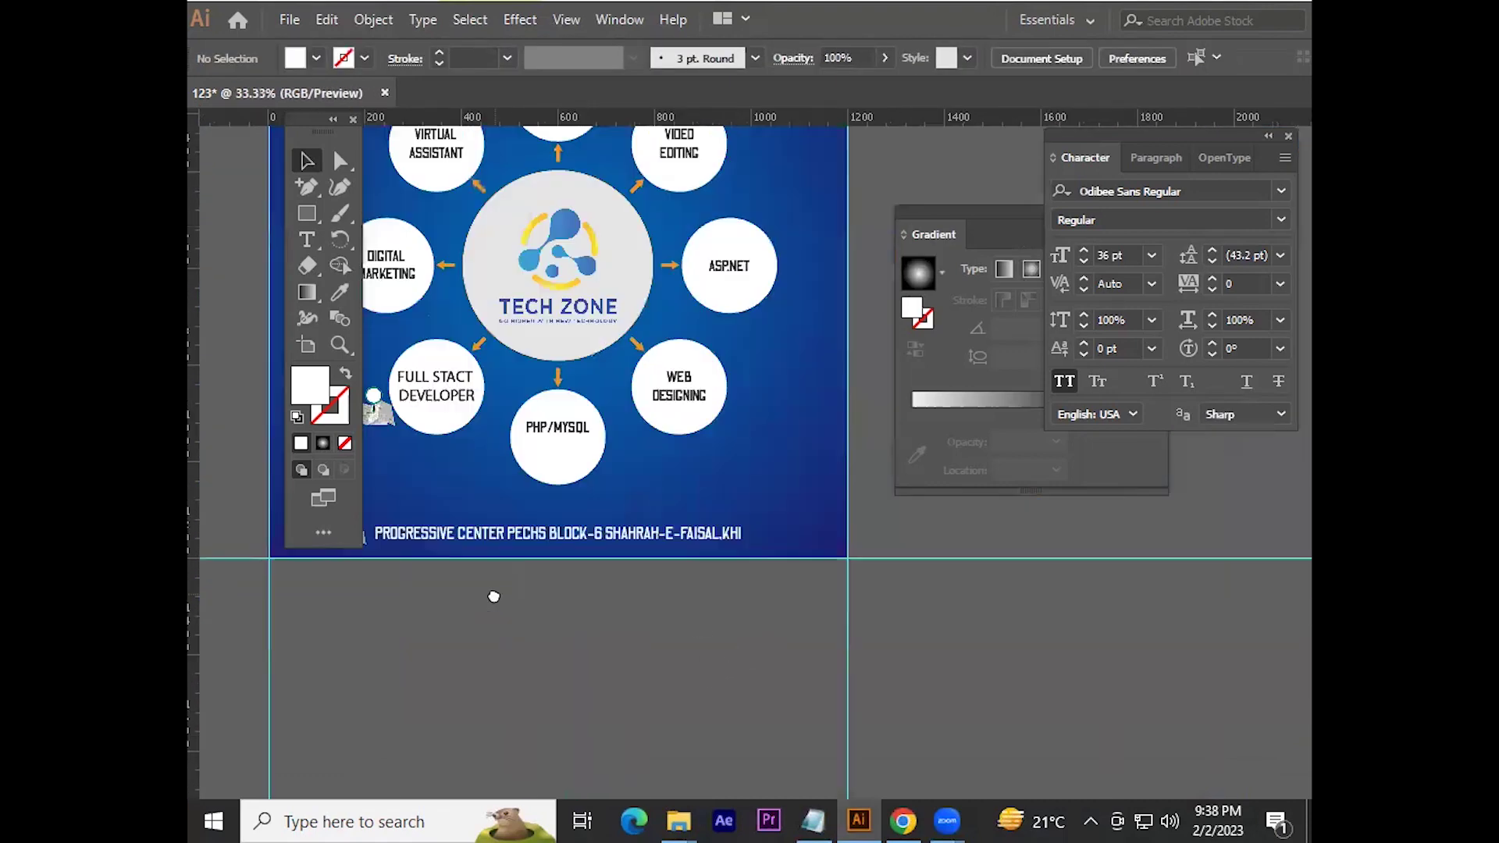
pyautogui.scroll(-1, 548, 537)
# Step: Group the map-pin icon with the address and centre the group horizontally
pyautogui.click(557, 584)
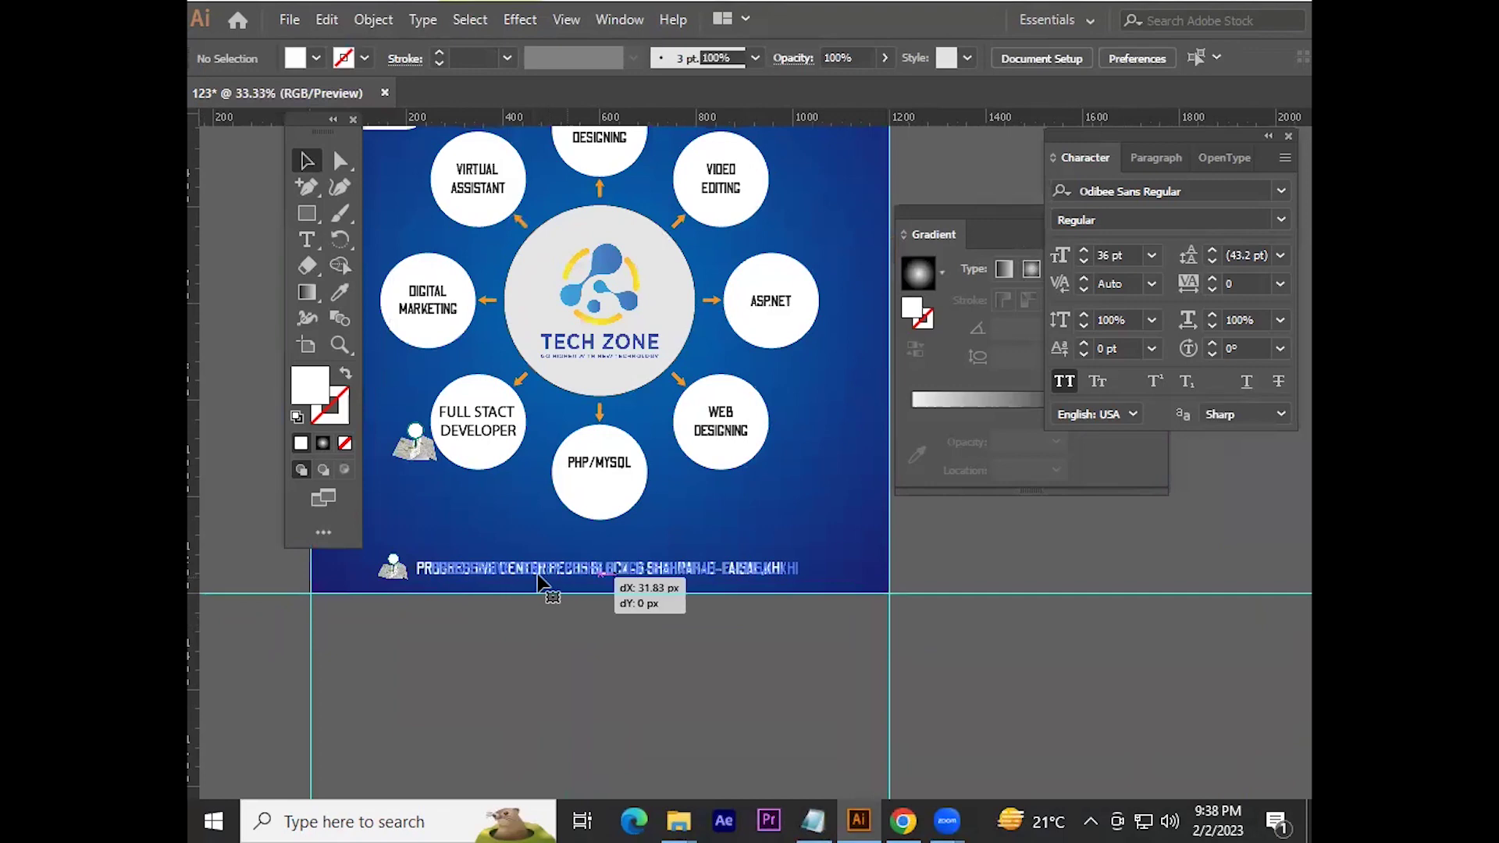
pyautogui.keyDown('shift'); pyautogui.click(390, 576); pyautogui.keyUp('shift')
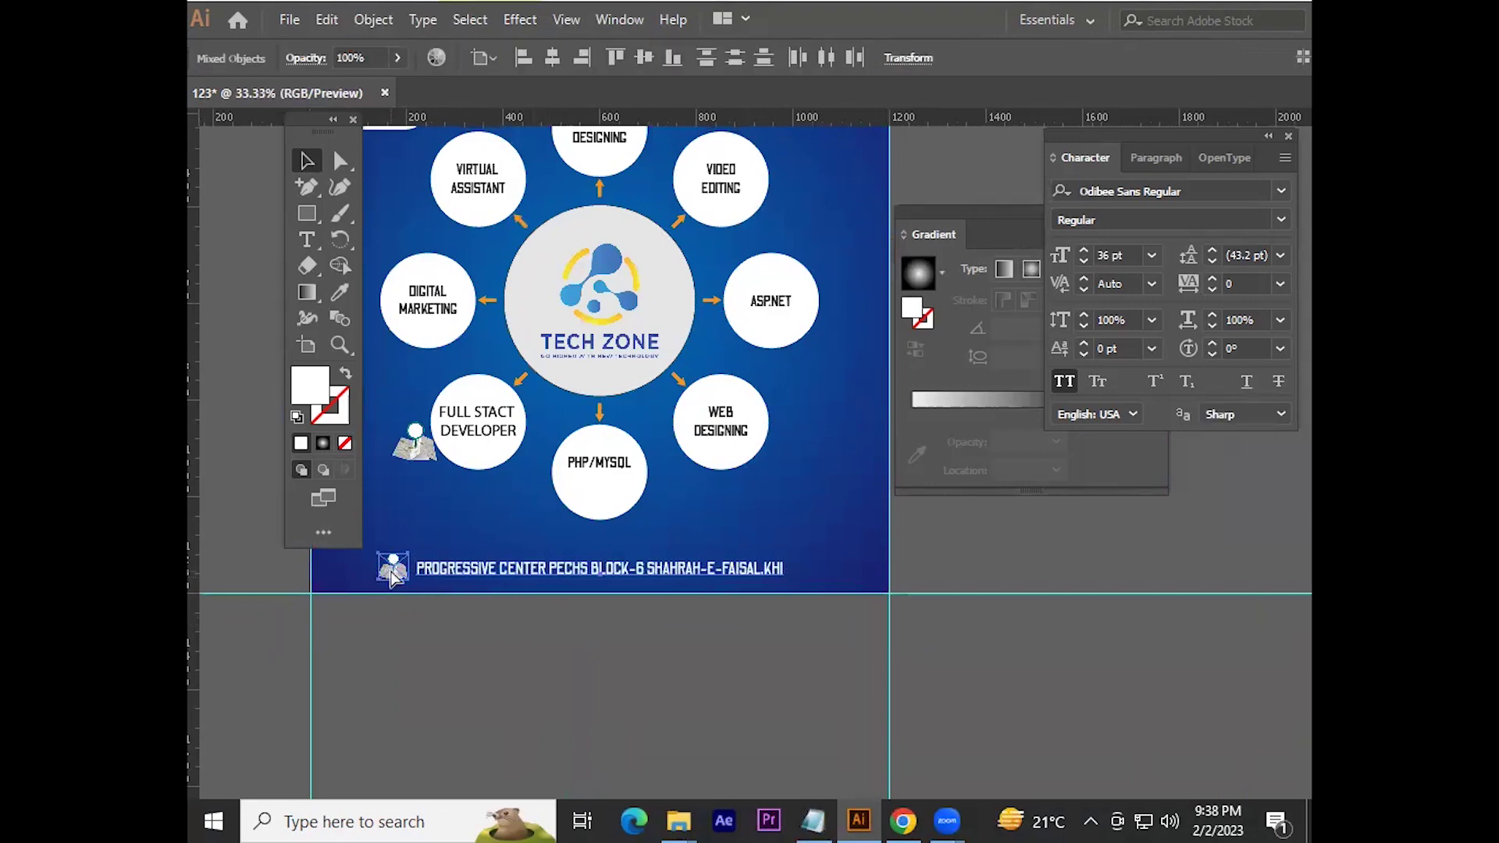
pyautogui.hotkey('ctrl', 'g')
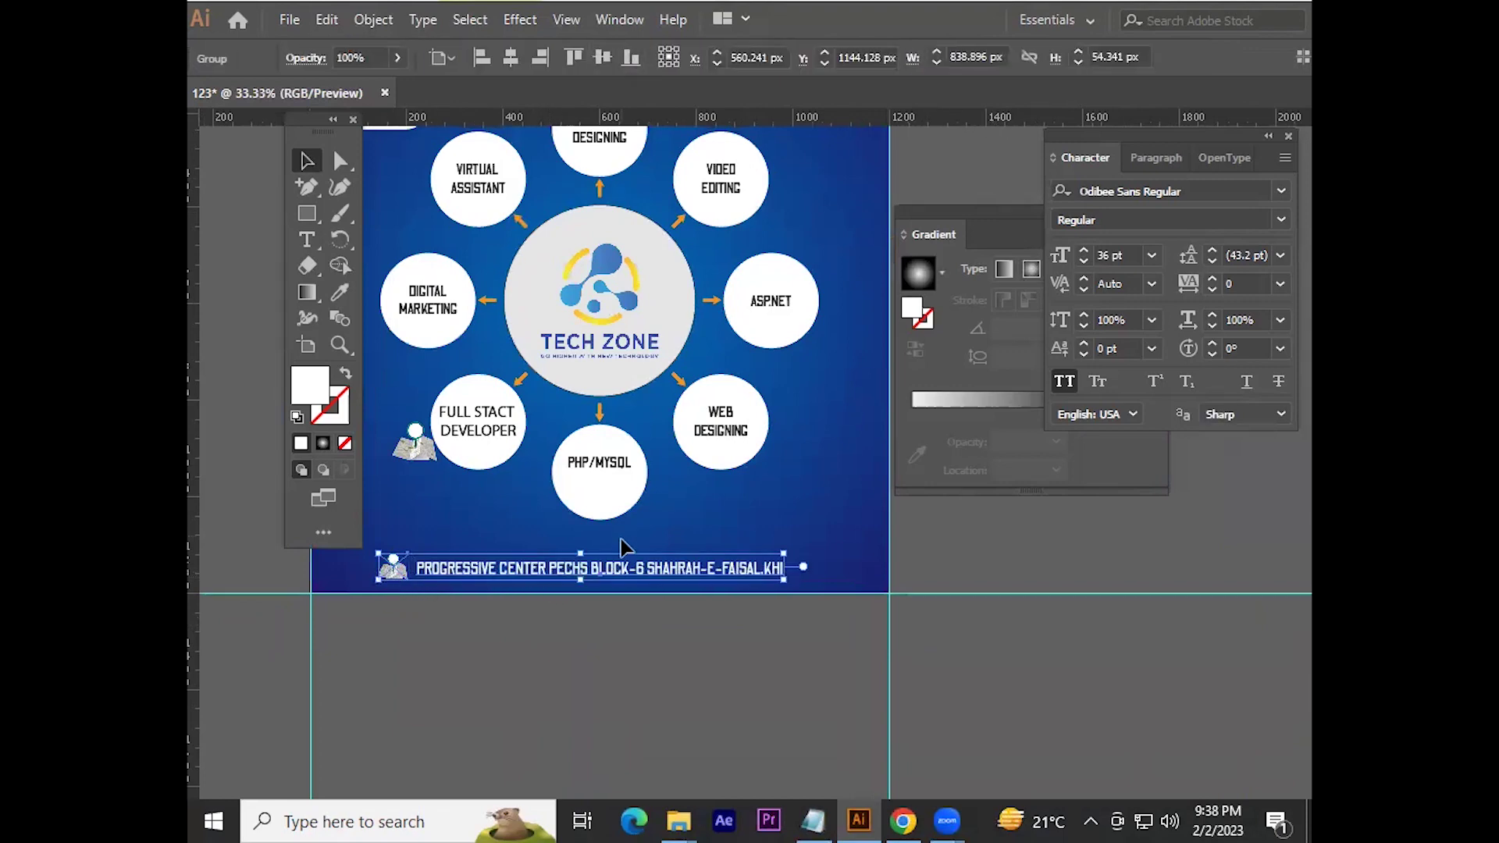
pyautogui.rightClick(620, 568)
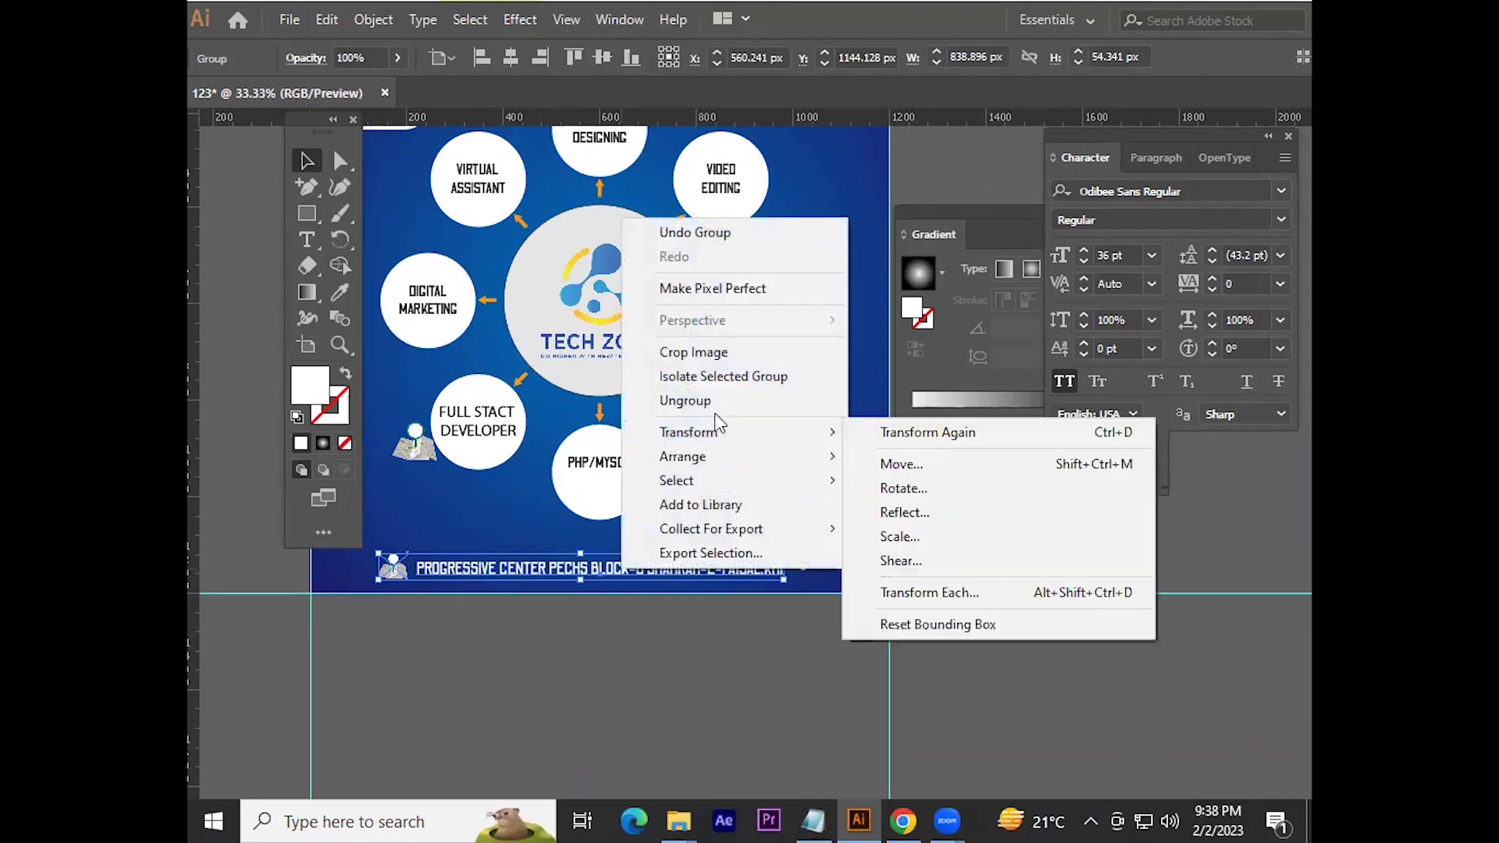
pyautogui.click(715, 601)
pyautogui.click(624, 569)
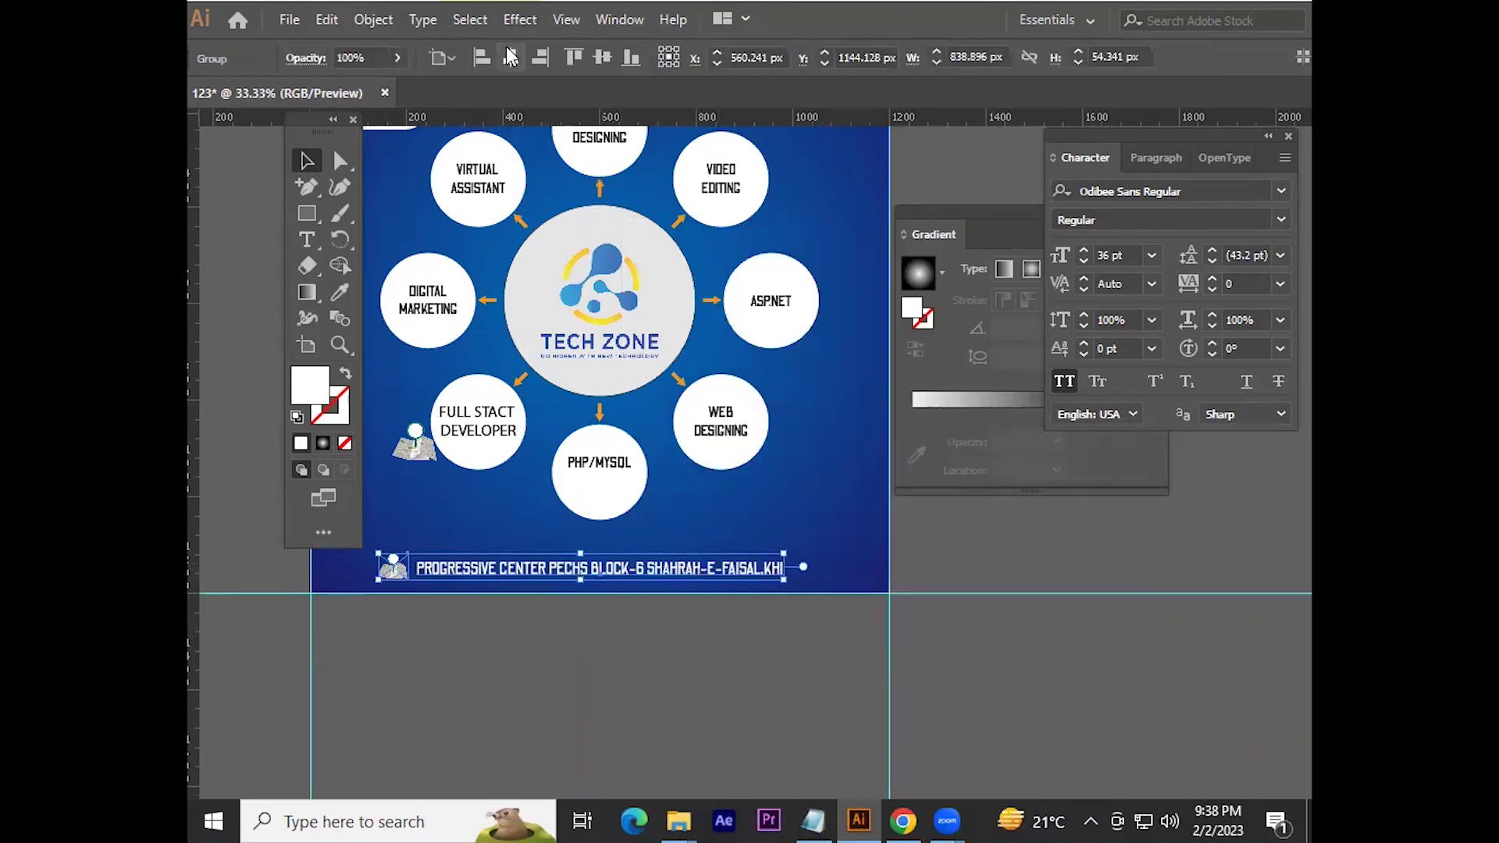
pyautogui.click(511, 57)
pyautogui.click(987, 526)
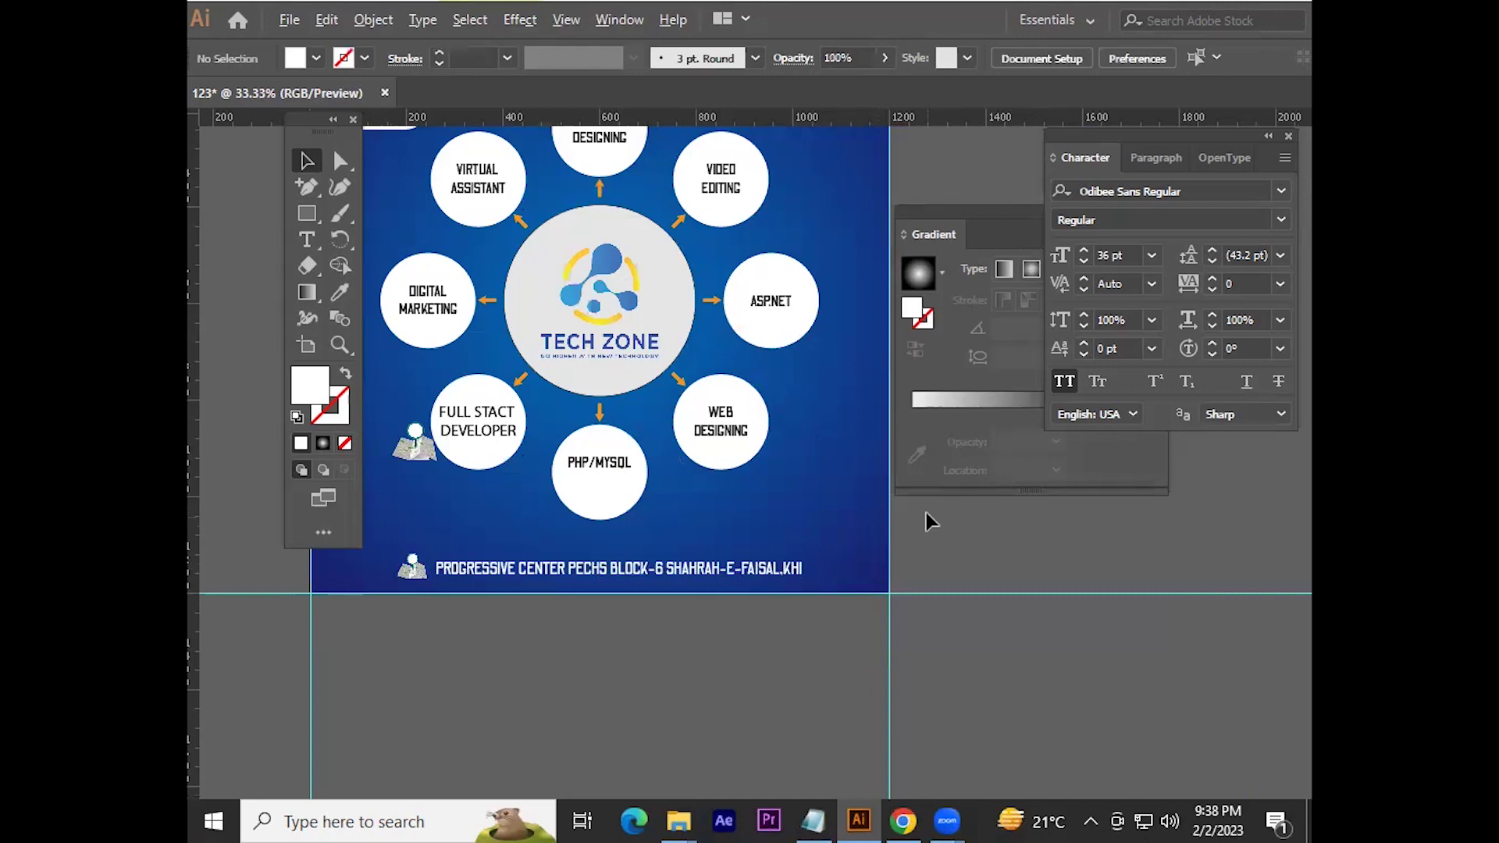
pyautogui.hotkey('alt', 'Tab')
pyautogui.hotkey('alt', 'Tab')
pyautogui.hotkey('alt', 'Tab')
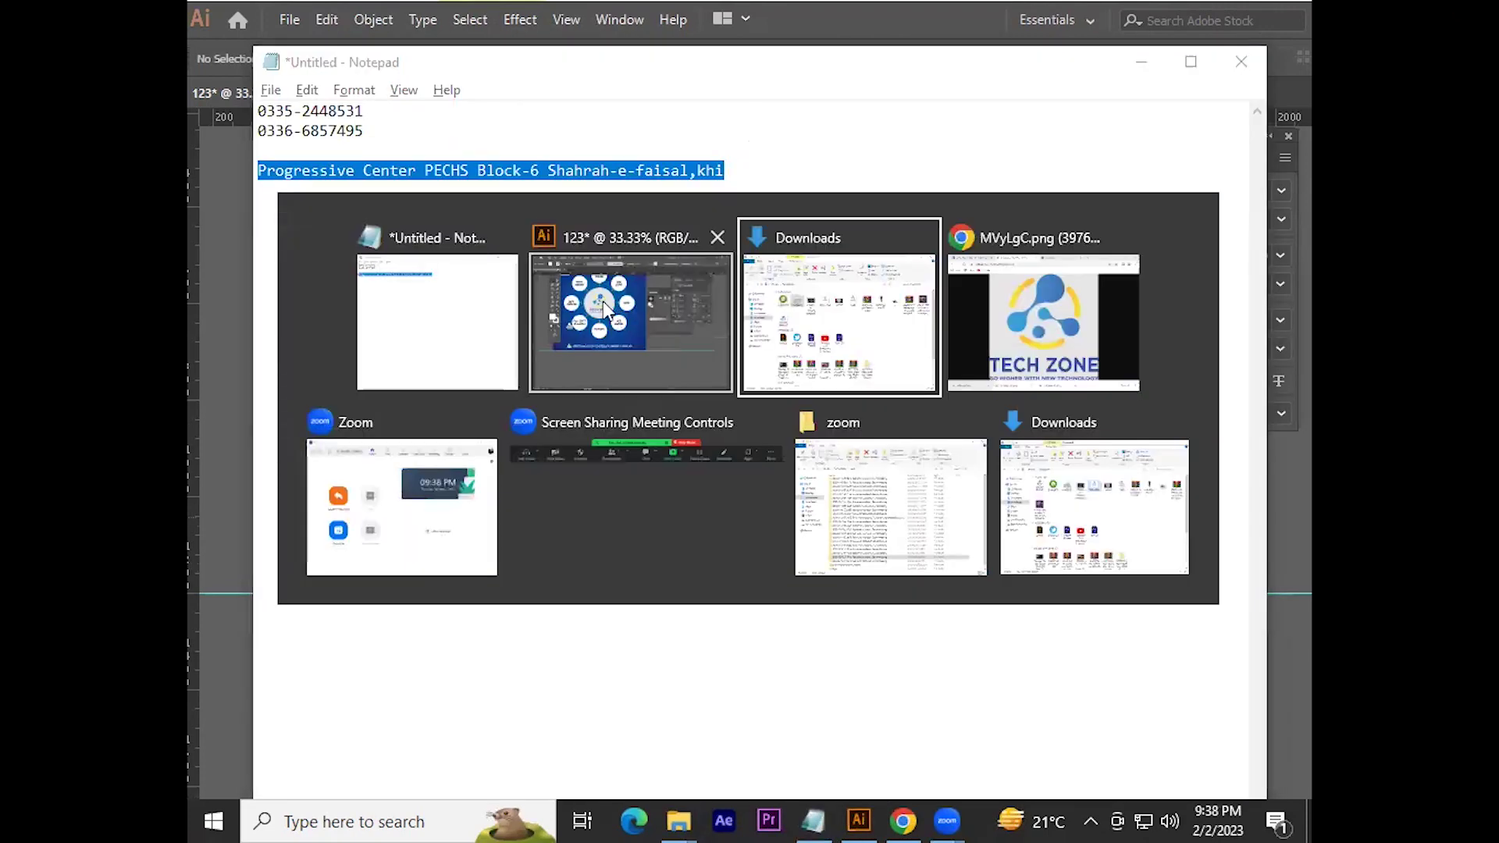
# Step: Import the pngegg (4) WhatsApp image from Downloads into the design
pyautogui.moveTo(424, 264)
pyautogui.mouseDown()
pyautogui.moveTo(697, 373)
pyautogui.moveTo(859, 816)
pyautogui.mouseUp()
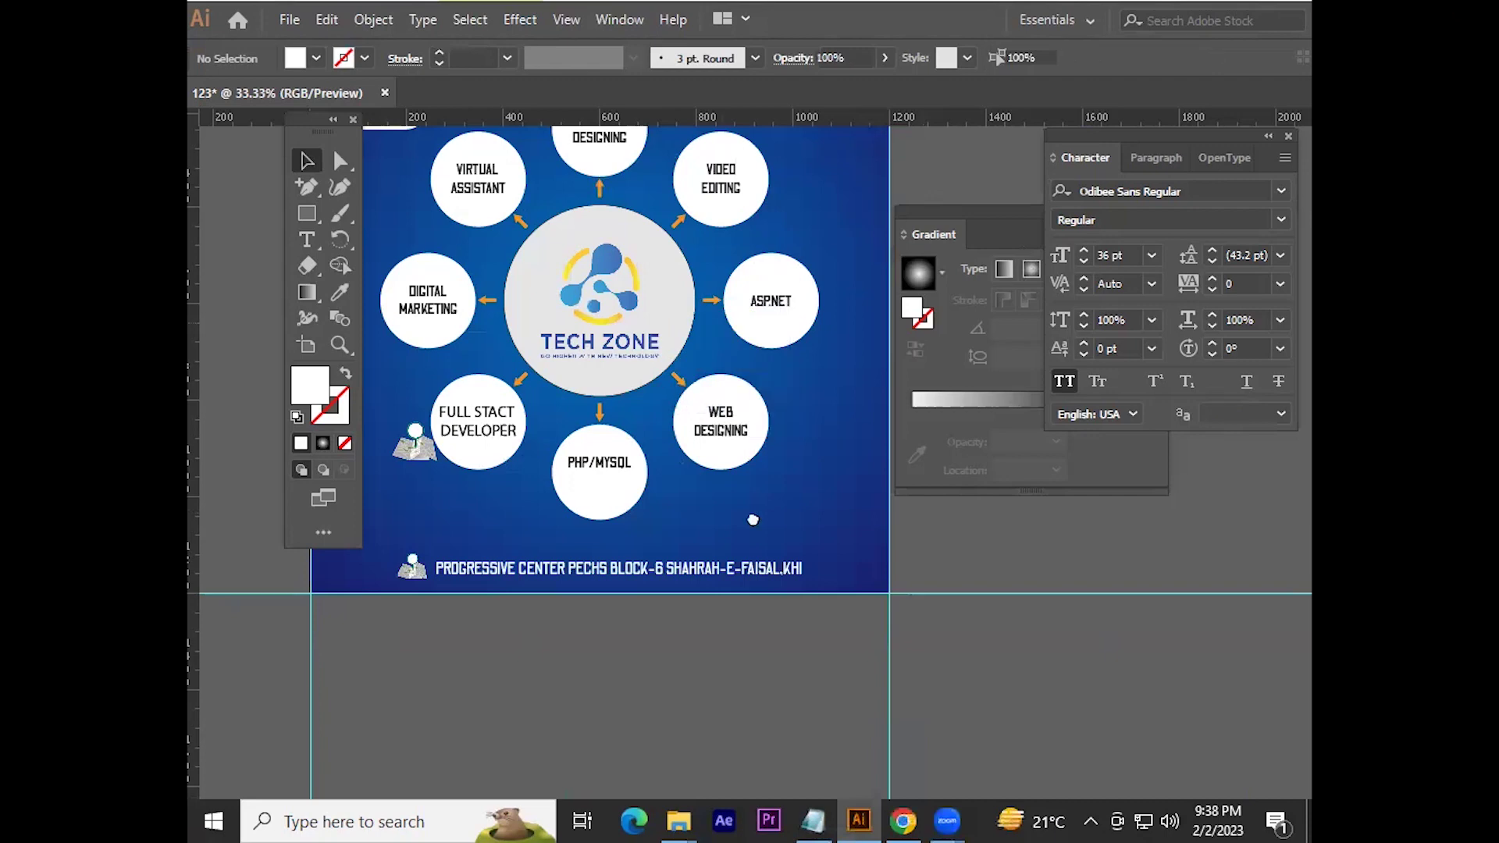
pyautogui.moveTo(859, 816)
pyautogui.mouseDown()
pyautogui.moveTo(742, 557)
pyautogui.moveTo(747, 656)
pyautogui.moveTo(720, 580)
pyautogui.moveTo(747, 393)
pyautogui.mouseUp()
pyautogui.scroll(3, 747, 393)
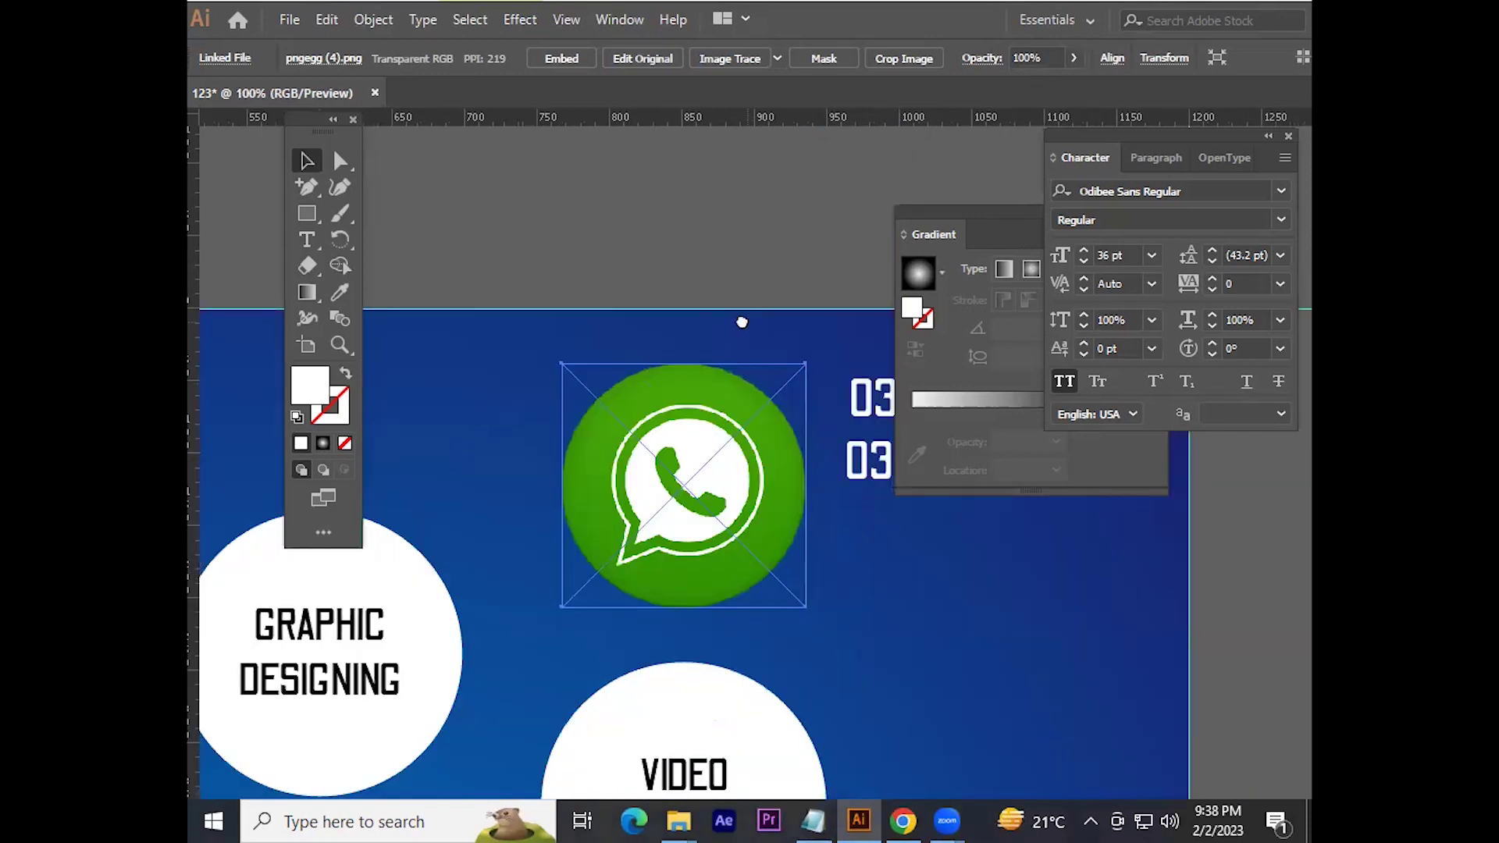
pyautogui.scroll(1, 710, 419)
# Step: Scale the WhatsApp icon down and place it beside the two phone numbers
pyautogui.moveTo(677, 334); pyautogui.dragTo(673, 385)
pyautogui.moveTo(538, 485); pyautogui.dragTo(614, 341)
pyautogui.moveTo(549, 184); pyautogui.dragTo(549, 251)
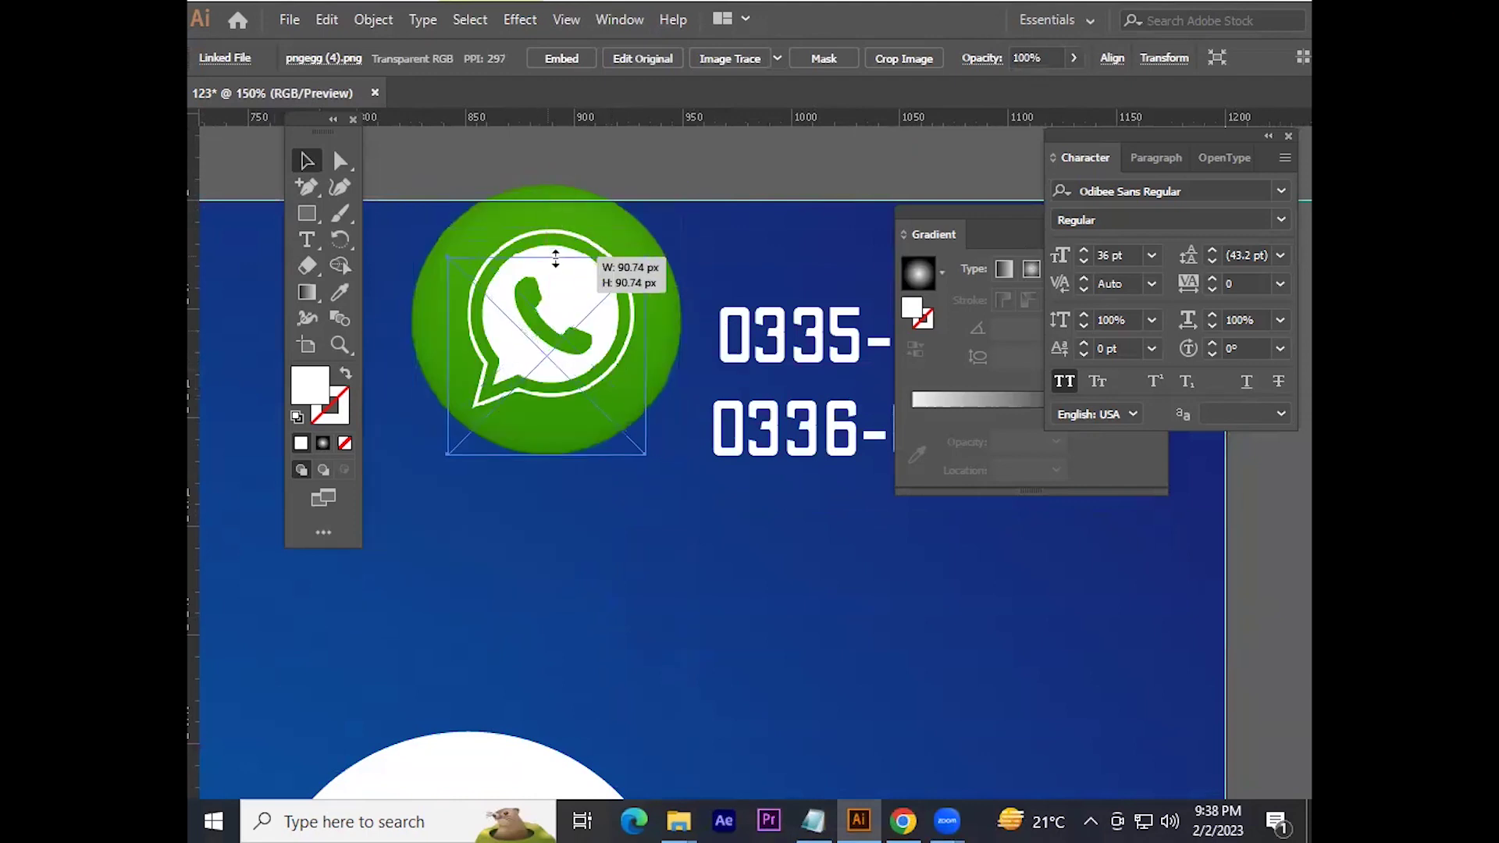
pyautogui.moveTo(561, 308); pyautogui.dragTo(567, 313)
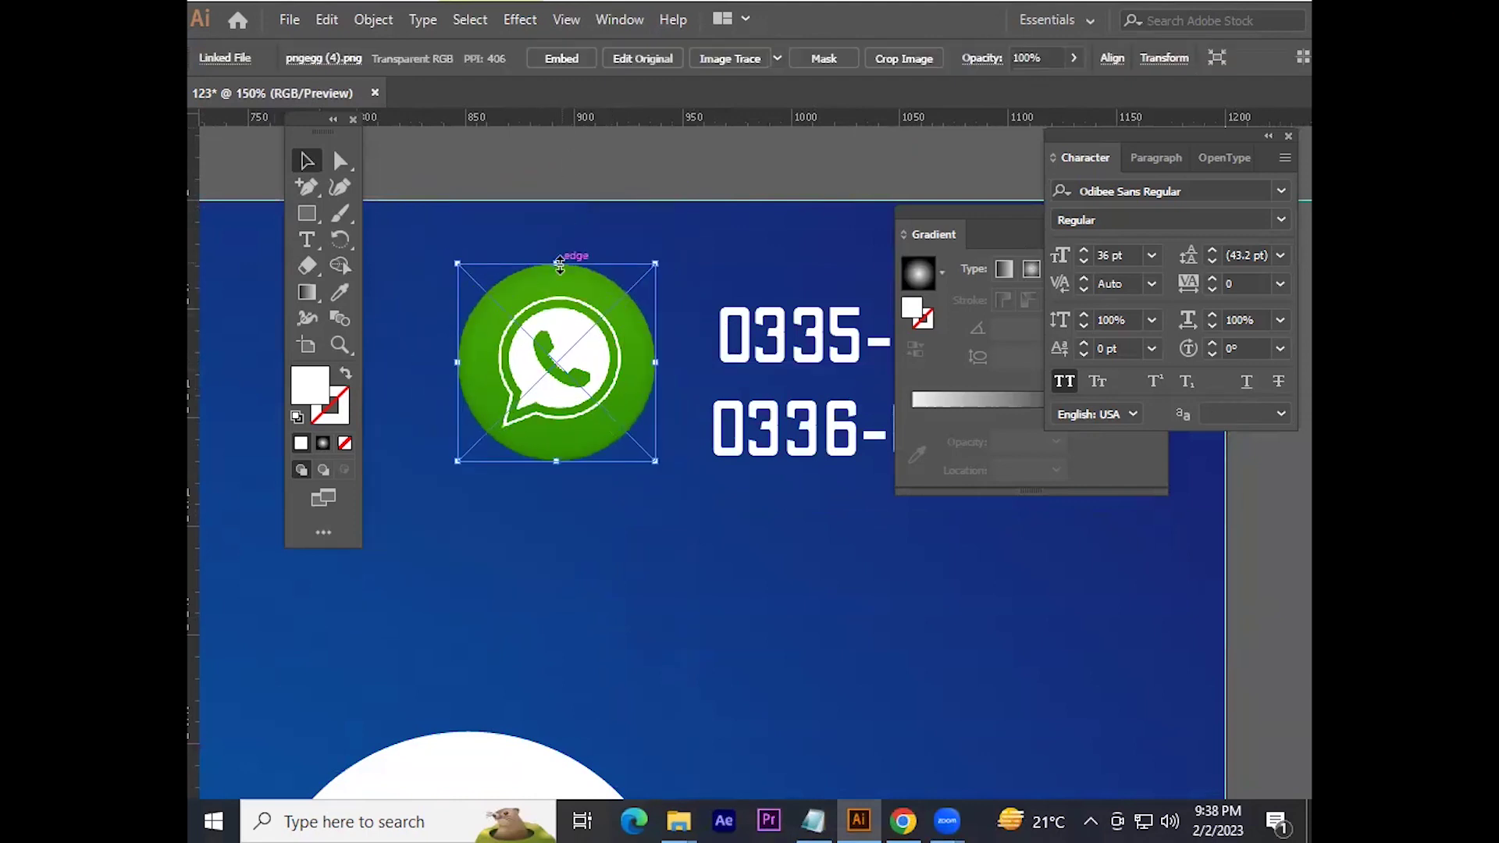
pyautogui.moveTo(654, 266); pyautogui.dragTo(643, 278)
pyautogui.moveTo(591, 381); pyautogui.dragTo(650, 372)
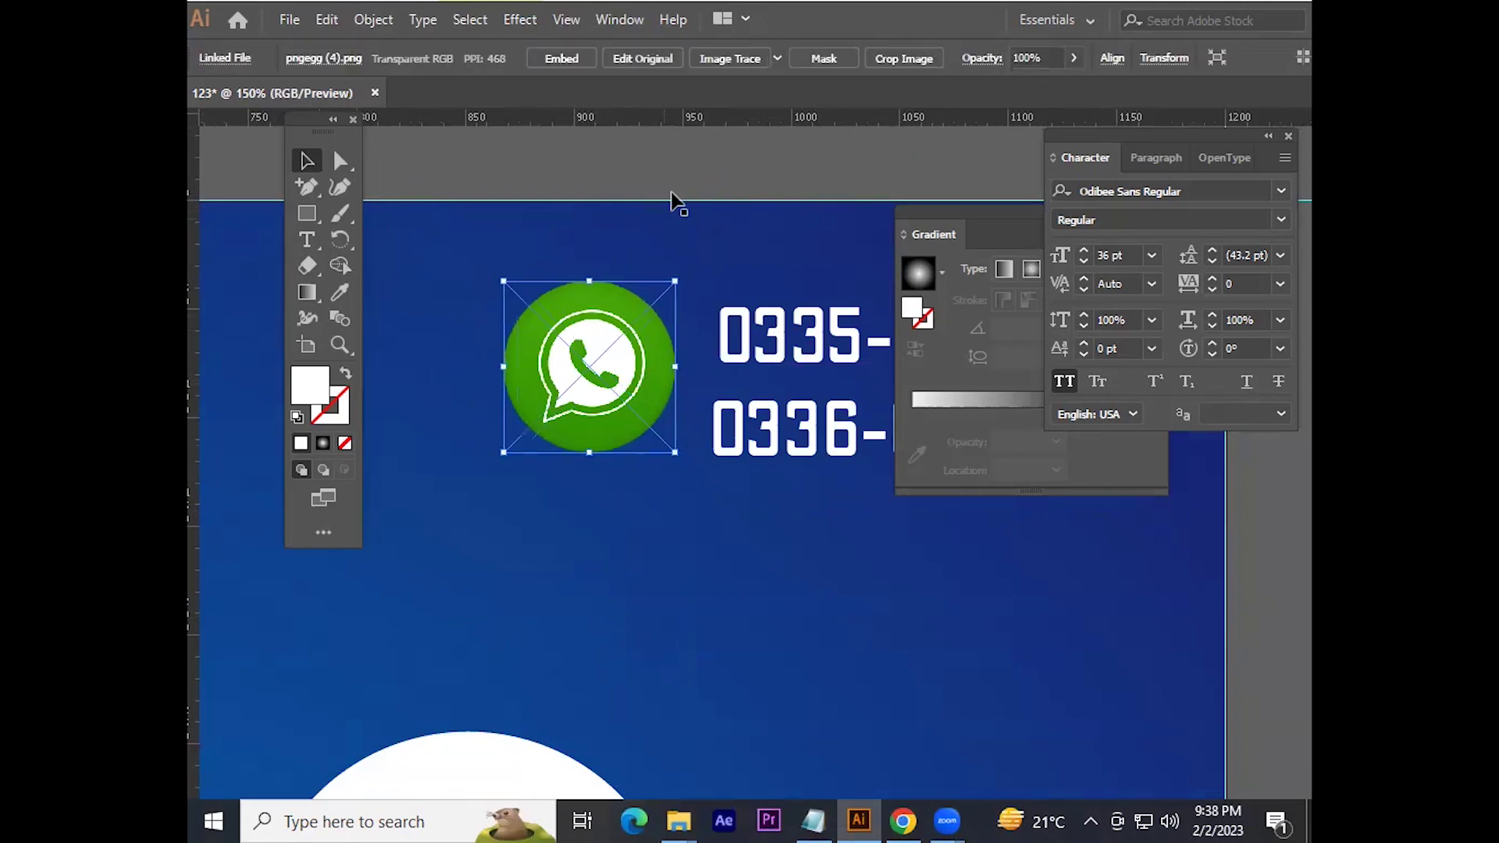
pyautogui.scroll(-5, 718, 385)
pyautogui.scroll(4, 685, 411)
pyautogui.moveTo(659, 406); pyautogui.dragTo(660, 424)
# Step: Add a horizontal guide at the numbers' bottom edge and align the icon's bottom to it
pyautogui.moveTo(691, 117); pyautogui.dragTo(678, 457)
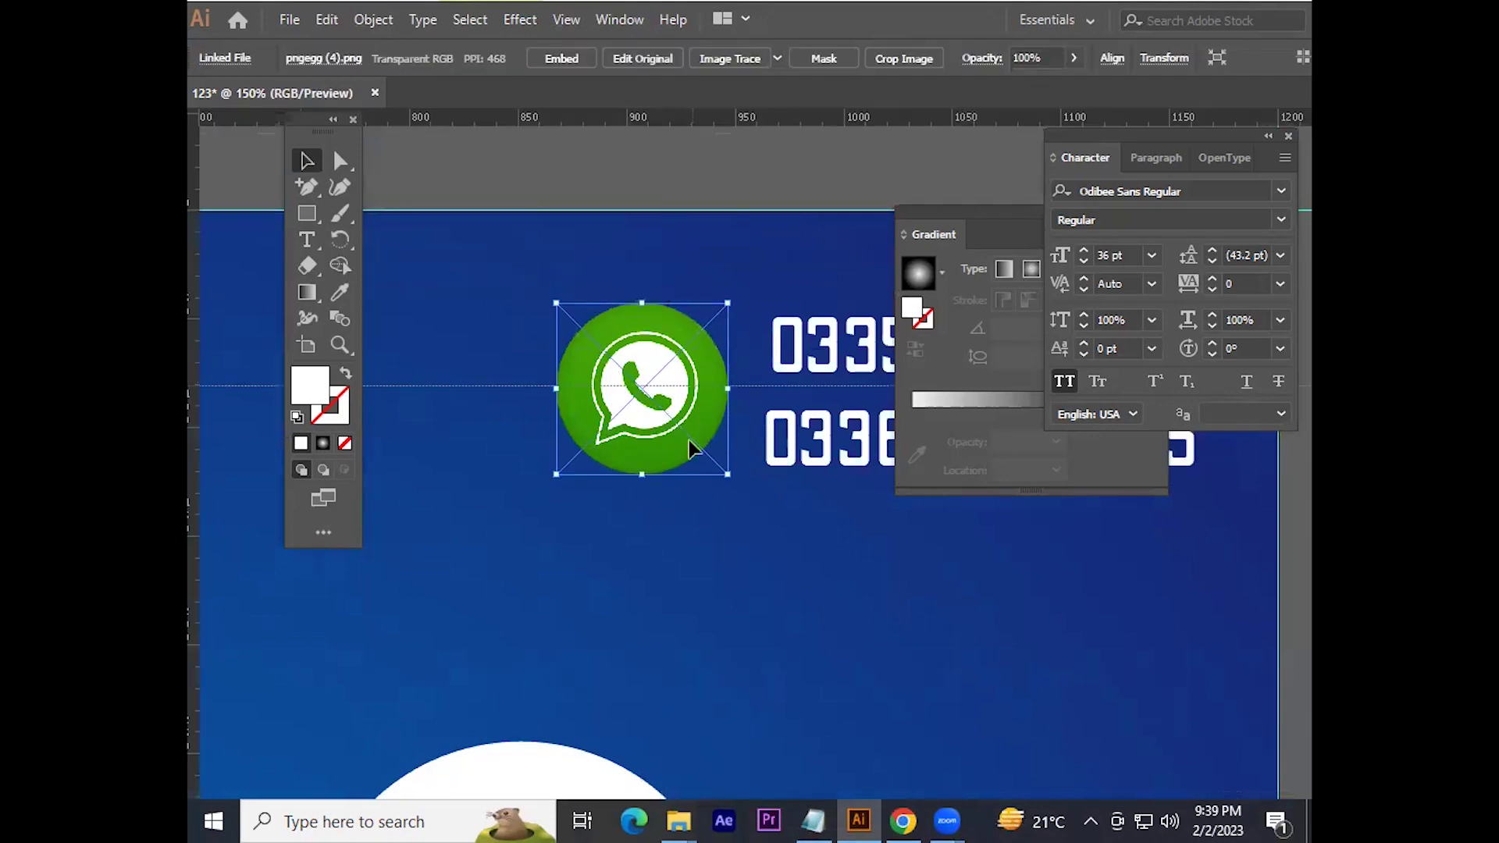
pyautogui.moveTo(678, 455); pyautogui.dragTo(678, 464)
pyautogui.click(678, 214)
pyautogui.moveTo(651, 409); pyautogui.dragTo(652, 392)
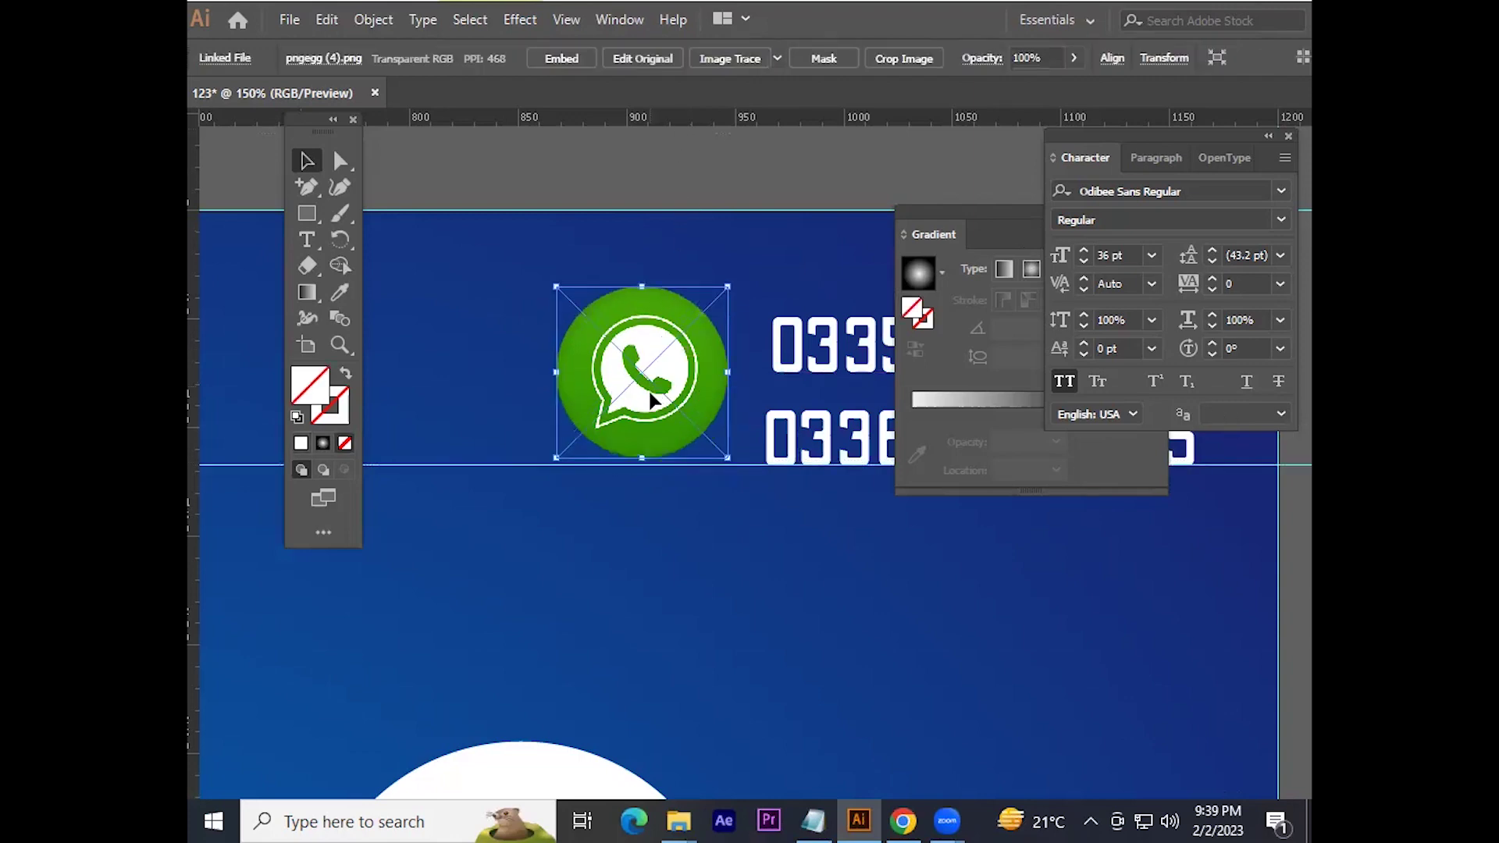
pyautogui.moveTo(648, 394); pyautogui.dragTo(636, 364)
pyautogui.click(687, 136)
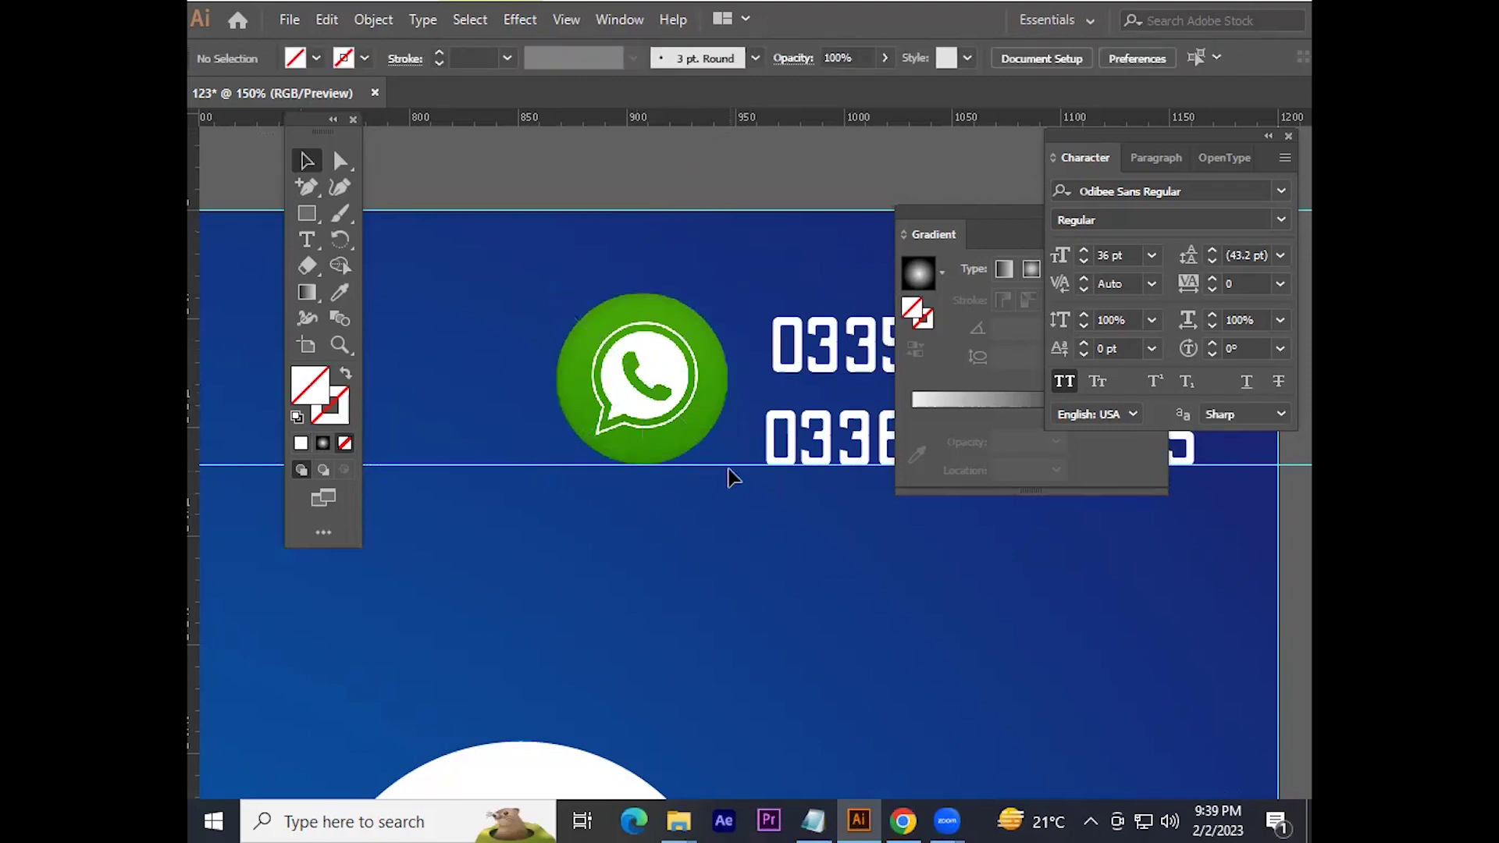
# Step: Delete the vertical and horizontal helper guides
pyautogui.click(727, 466)
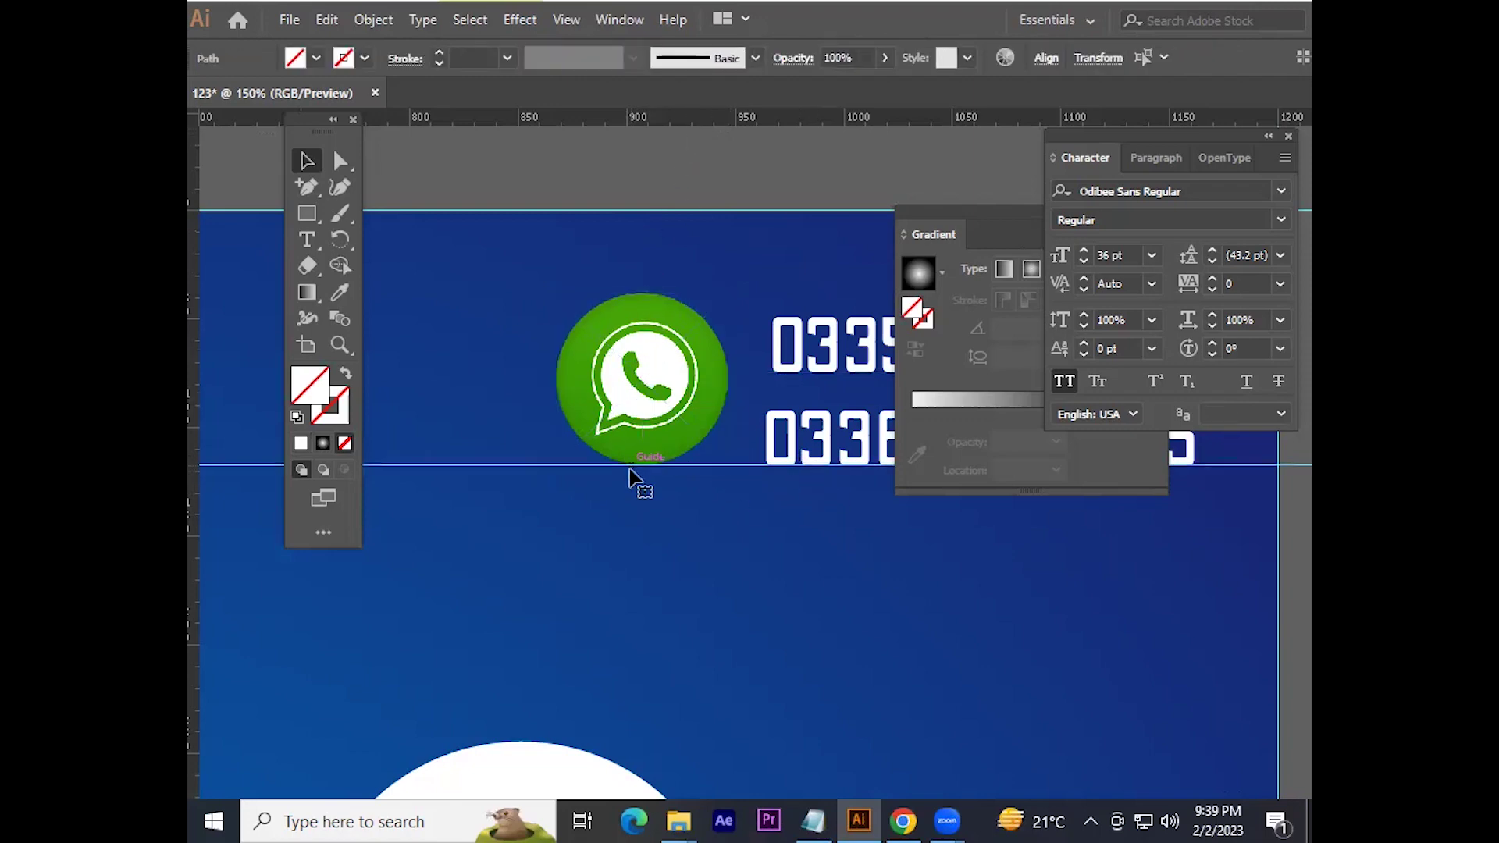
pyautogui.click(787, 600)
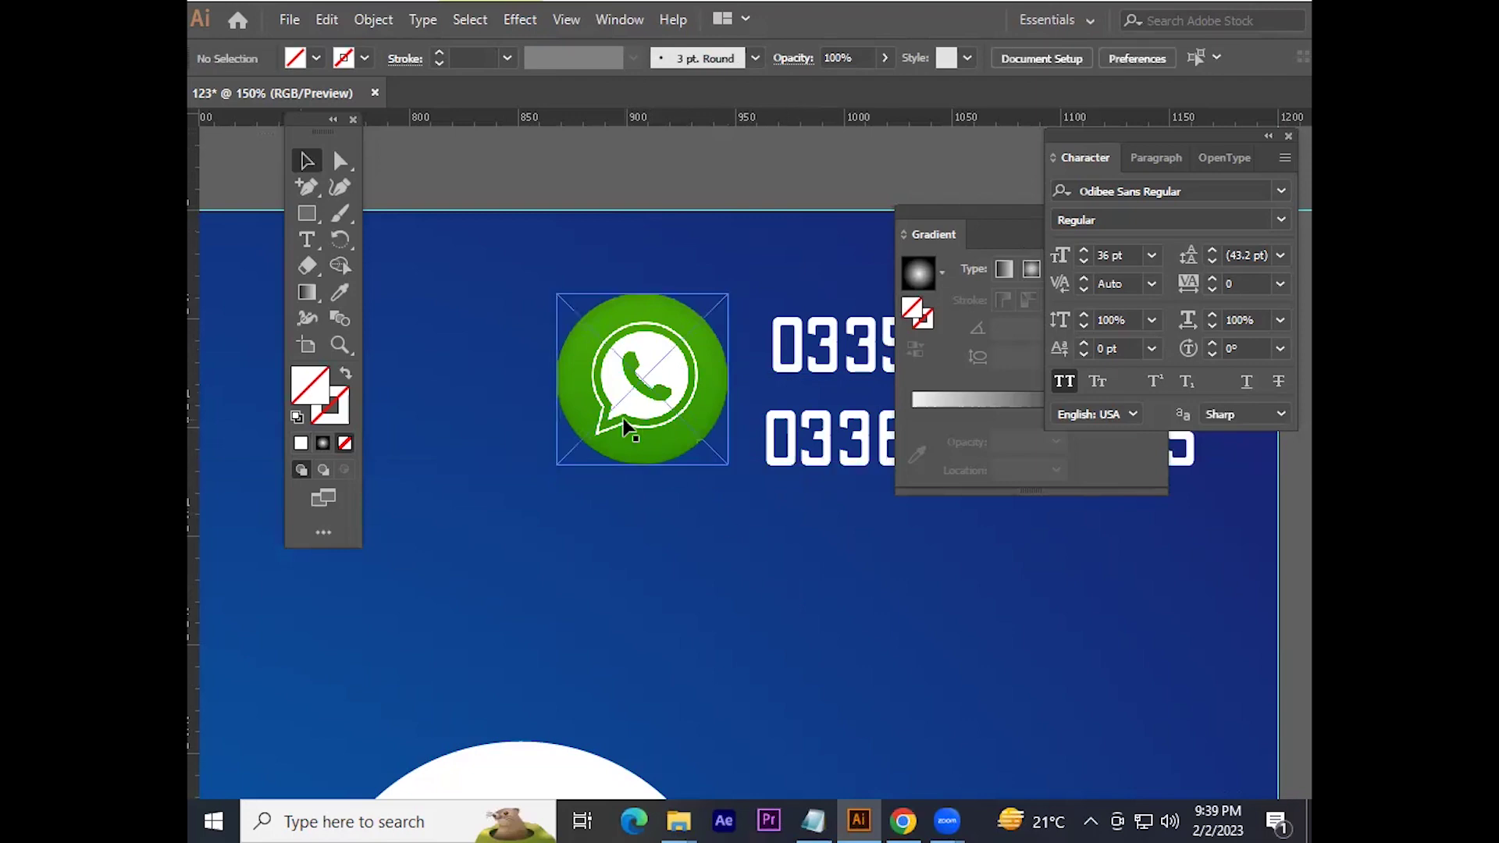
pyautogui.scroll(-7, 623, 420)
pyautogui.press('Delete')
pyautogui.moveTo(738, 355); pyautogui.dragTo(784, 709)
pyautogui.press('Delete')
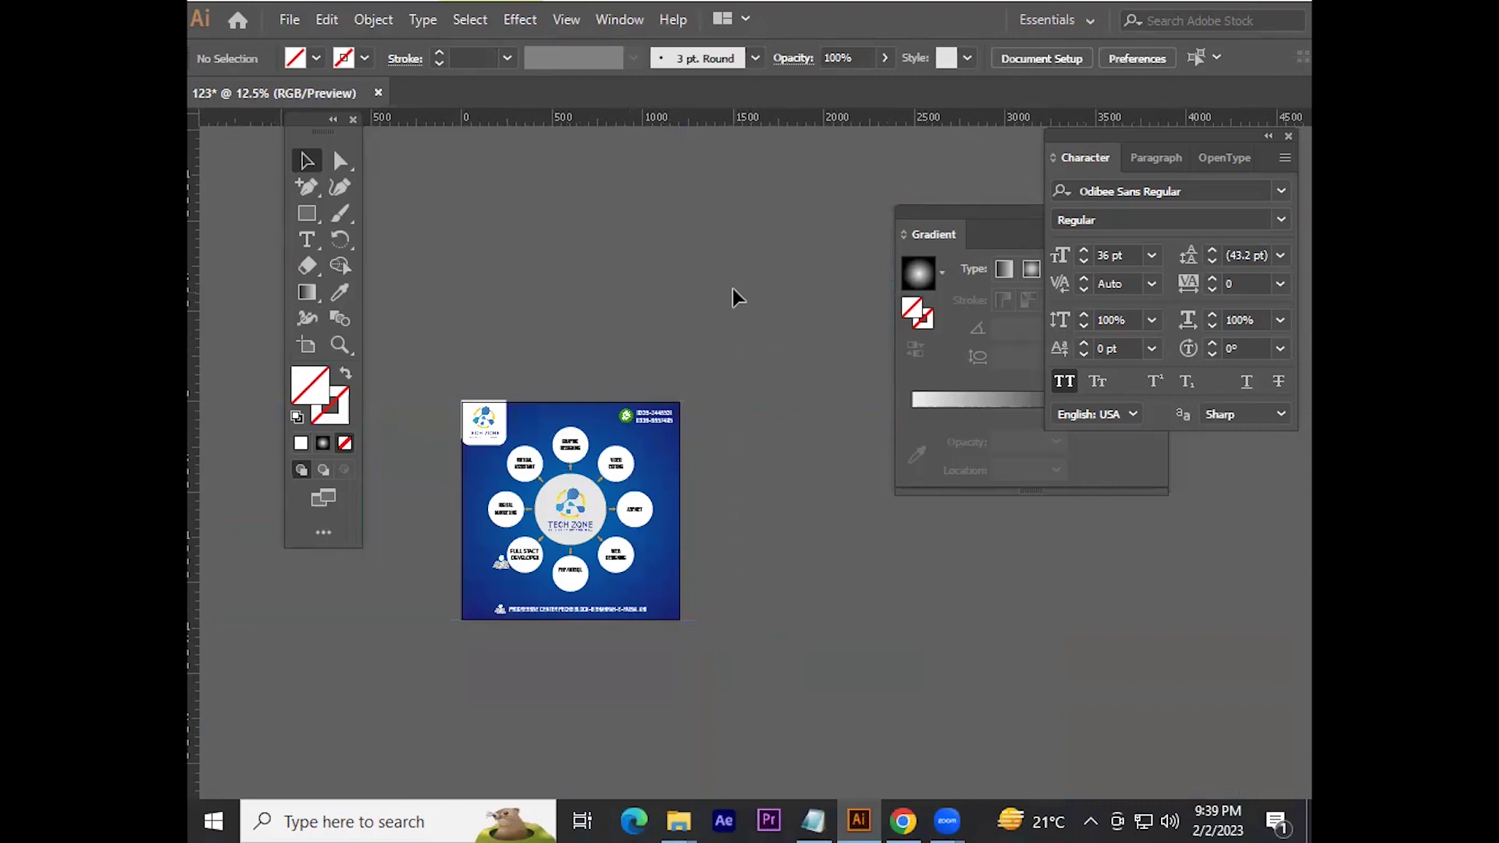
# Step: Delete the extra map-pin icon
pyautogui.scroll(2, 573, 506)
pyautogui.scroll(2, 586, 485)
pyautogui.click(599, 481)
pyautogui.press('Delete')
# Step: Move the PHP/MYSQL text lower, centred in its circle
pyautogui.scroll(1, 775, 564)
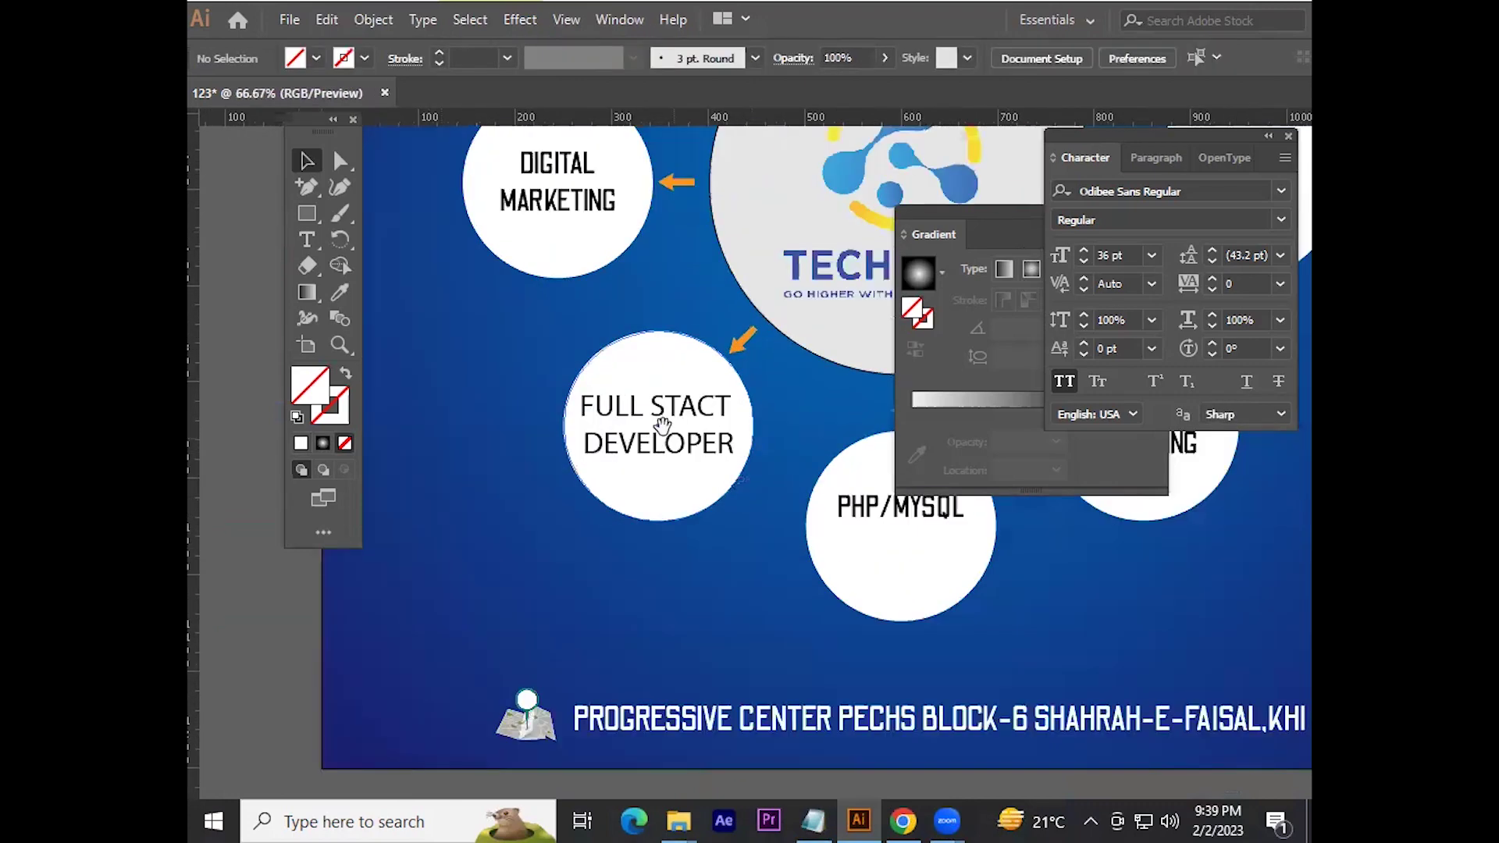
pyautogui.scroll(1, 775, 564)
pyautogui.scroll(1, 830, 546)
pyautogui.moveTo(662, 451); pyautogui.dragTo(661, 485)
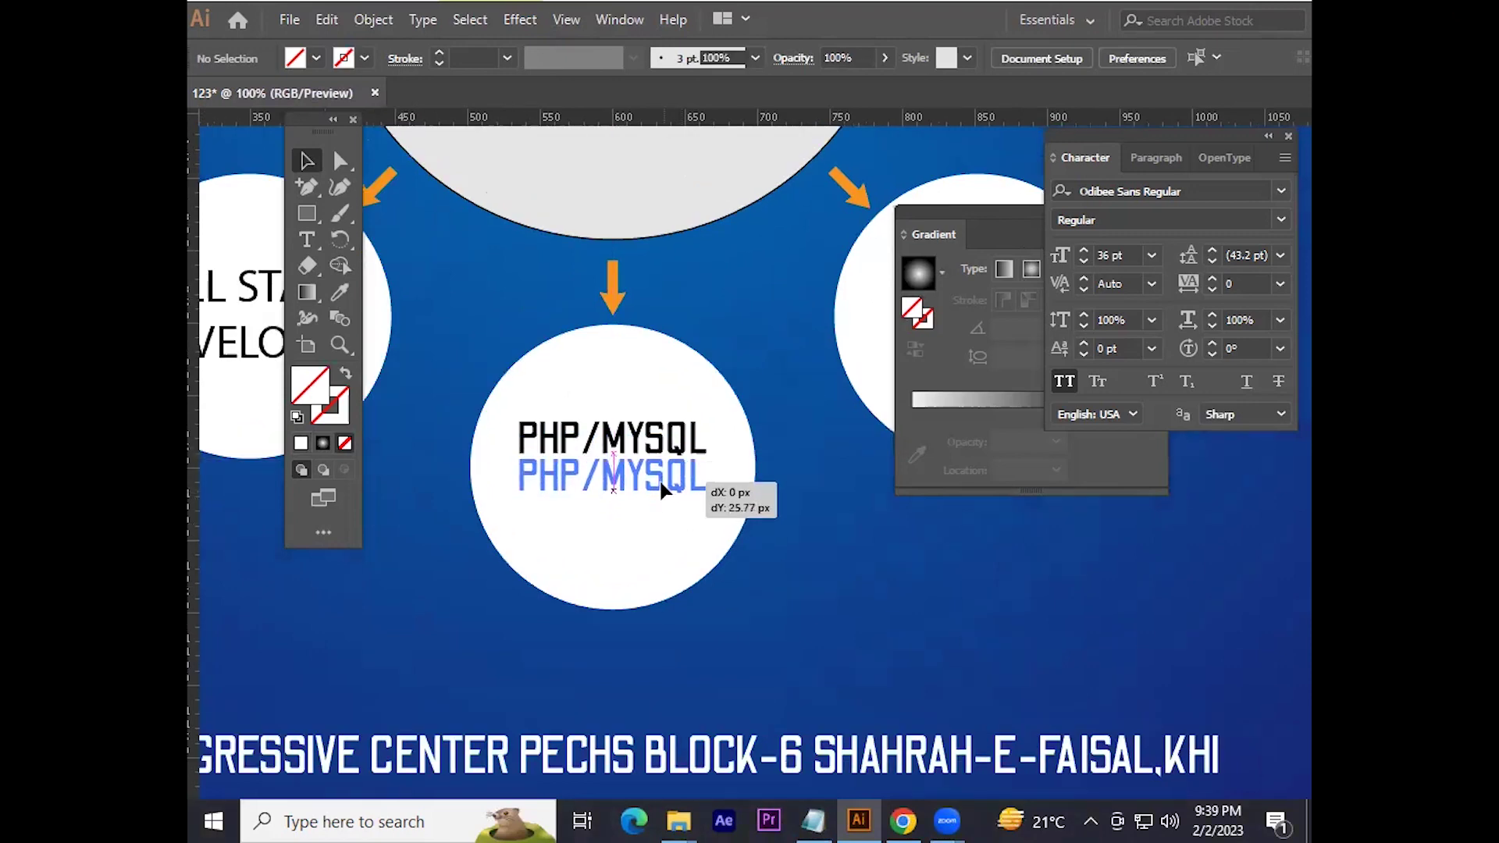
pyautogui.moveTo(660, 486); pyautogui.dragTo(664, 481)
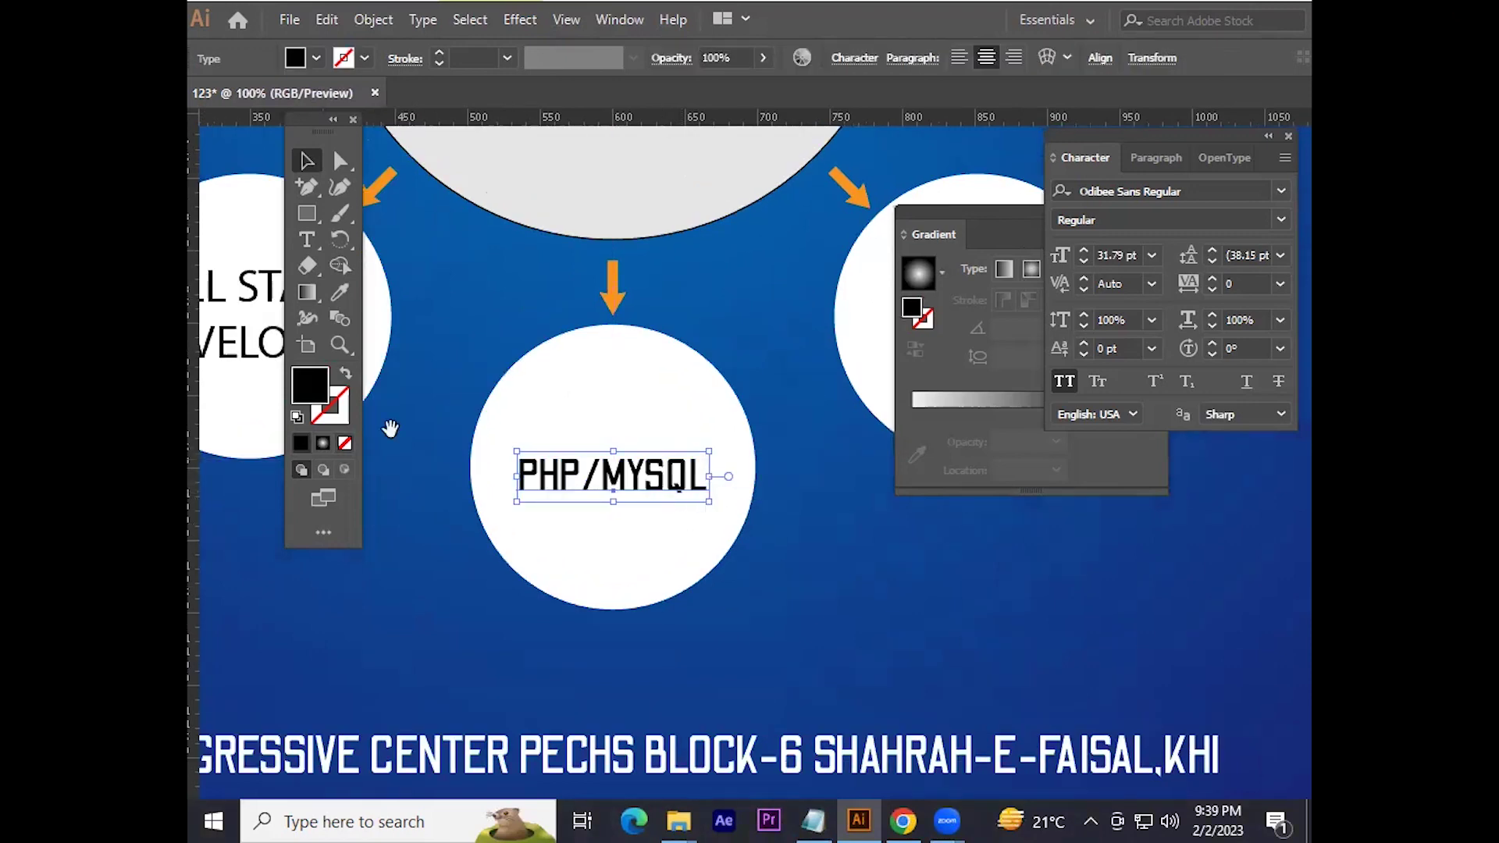
# Step: Change the FULL STACT DEVELOPER text font to Odibee Sans
pyautogui.scroll(3, 529, 473)
pyautogui.hscroll(-5, 529, 474)
pyautogui.click(637, 472)
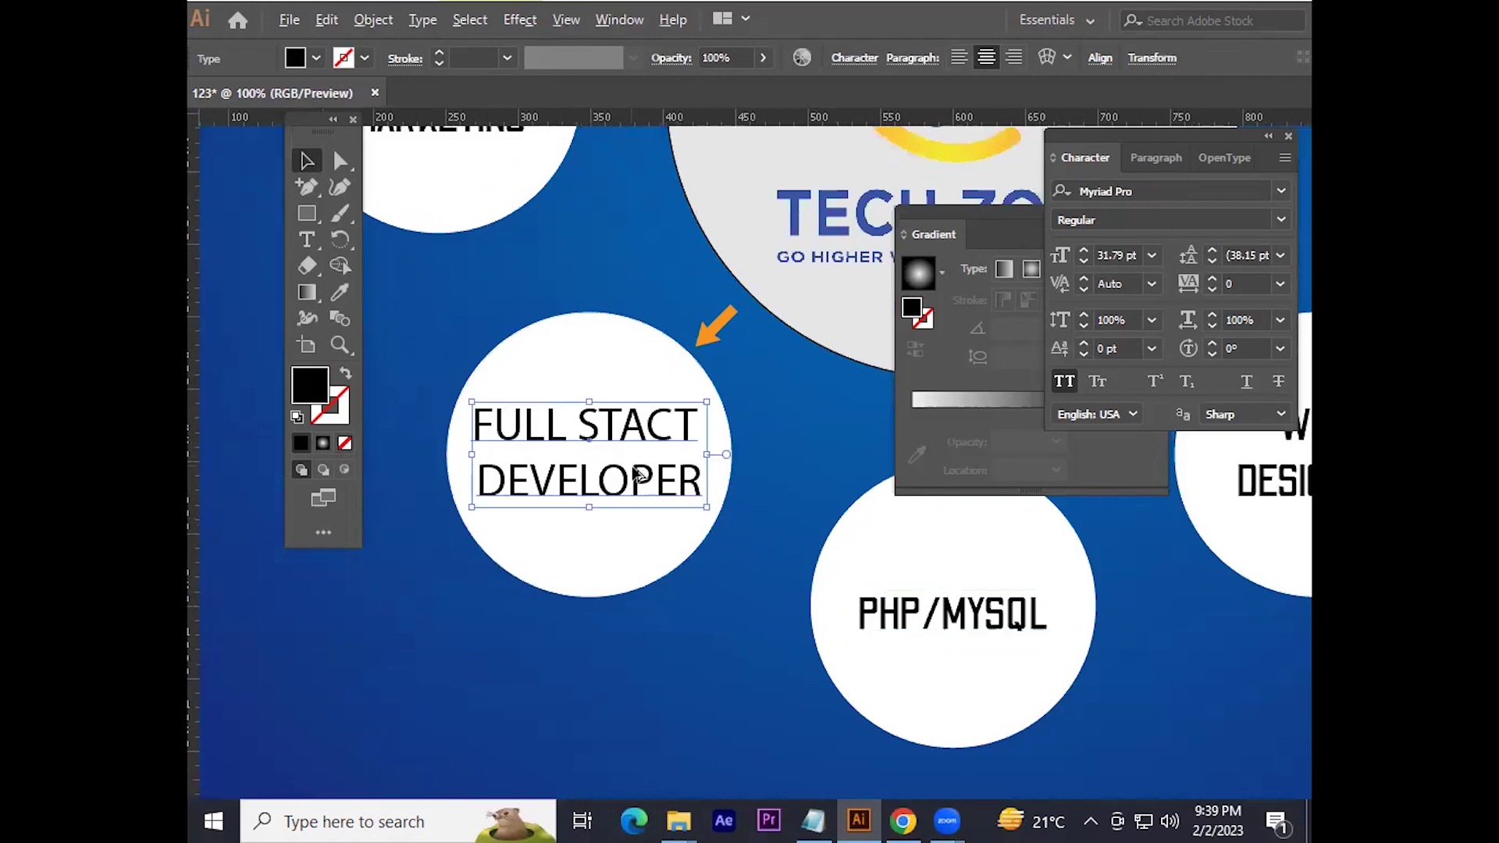
pyautogui.scroll(-5, 638, 472)
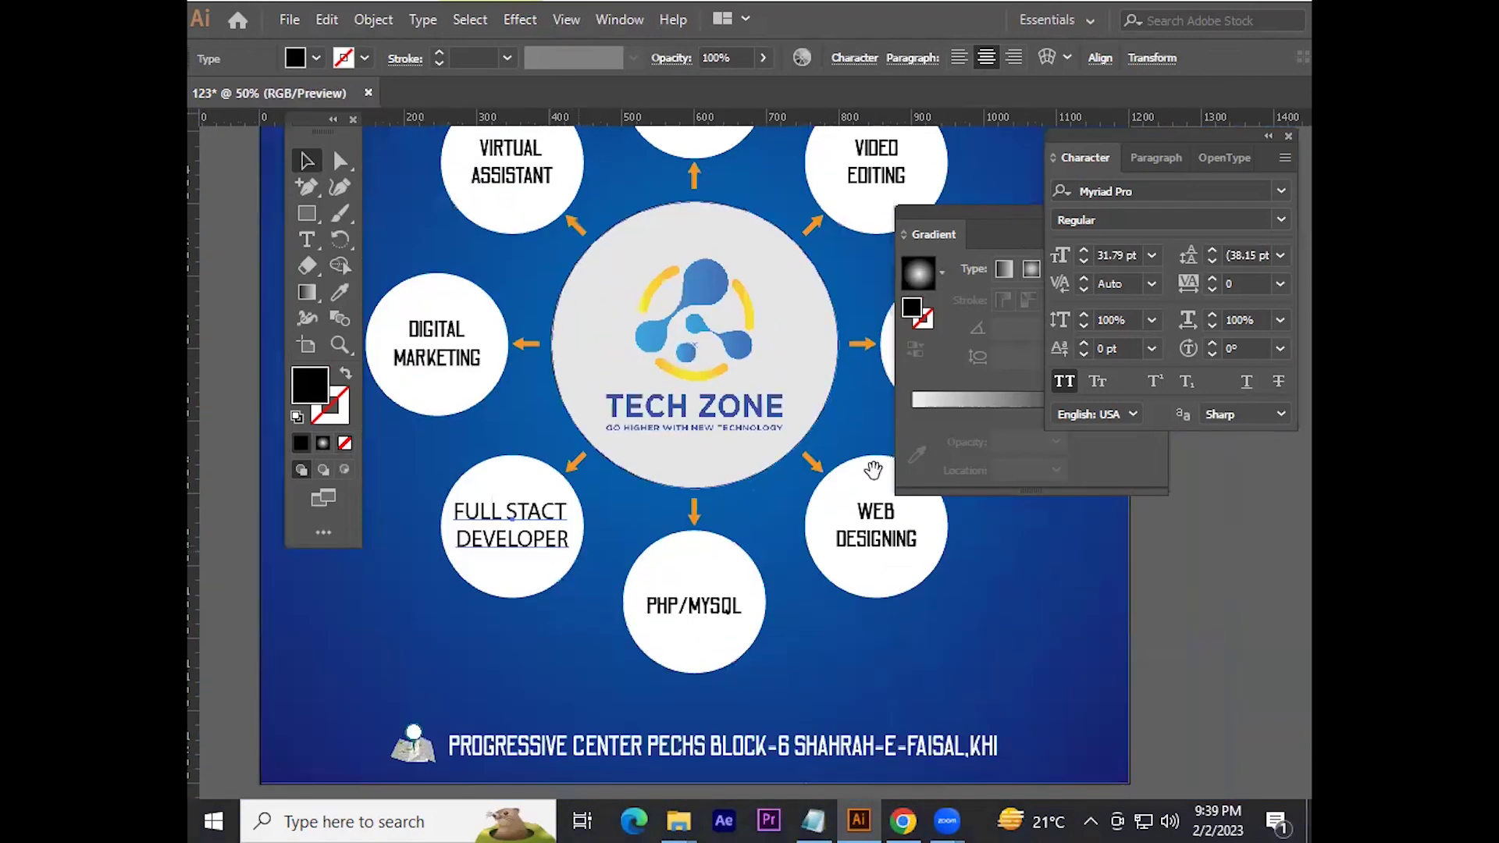
pyautogui.click(1282, 191)
pyautogui.scroll(4, 1104, 475)
pyautogui.scroll(5, 1103, 475)
pyautogui.scroll(5, 1104, 469)
pyautogui.scroll(5, 1104, 464)
pyautogui.scroll(5, 1103, 457)
pyautogui.scroll(5, 1103, 457)
pyautogui.scroll(3, 1108, 445)
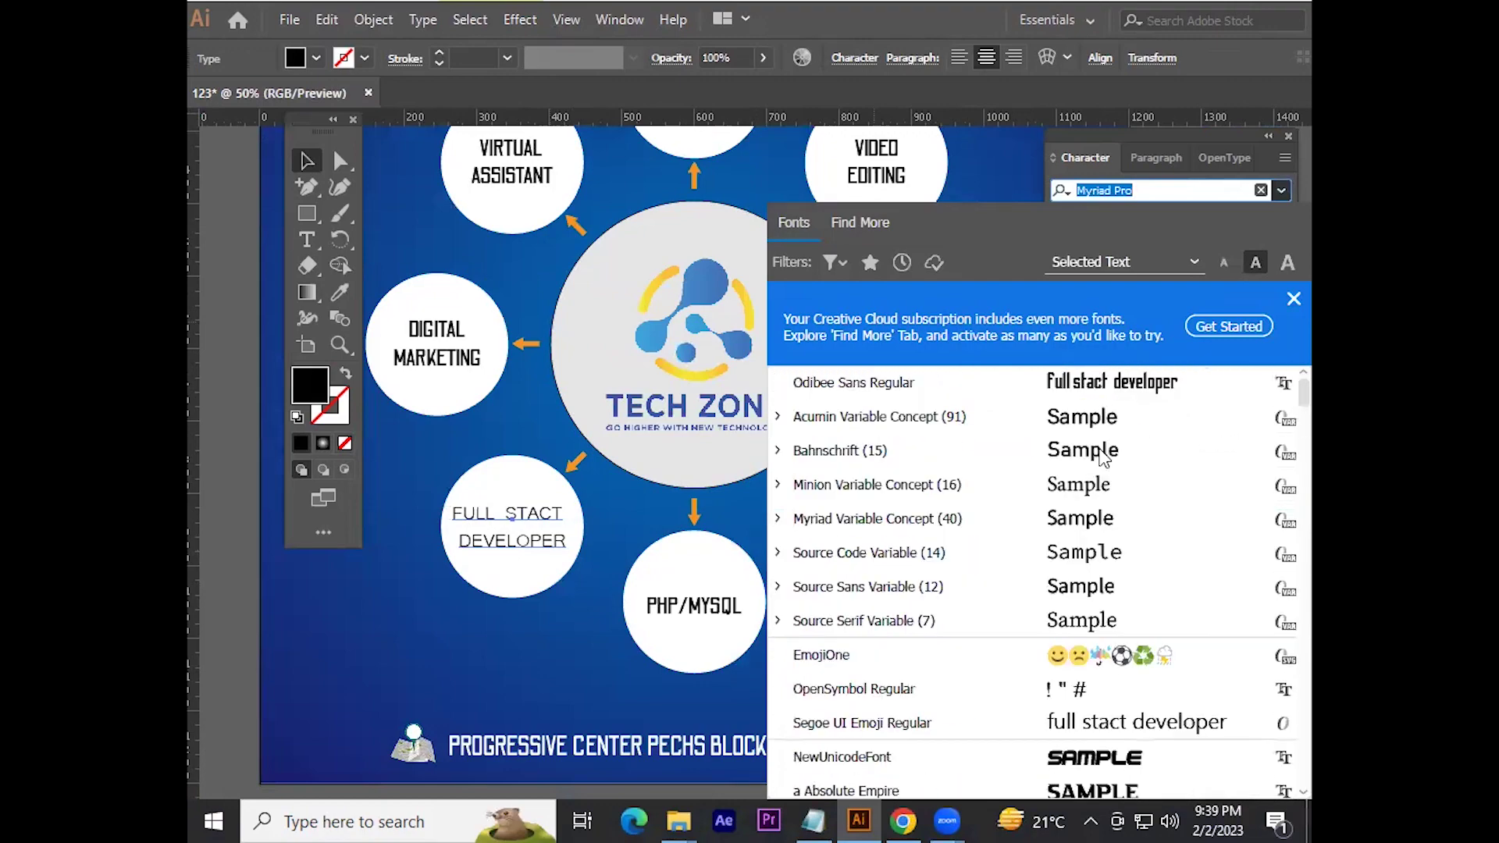
pyautogui.click(1143, 402)
pyautogui.hotkey('ctrl', '0')
# Step: Recentre FULL STACT DEVELOPER and nudge DIGITAL MARKETING into place within their circles
pyautogui.click(439, 526)
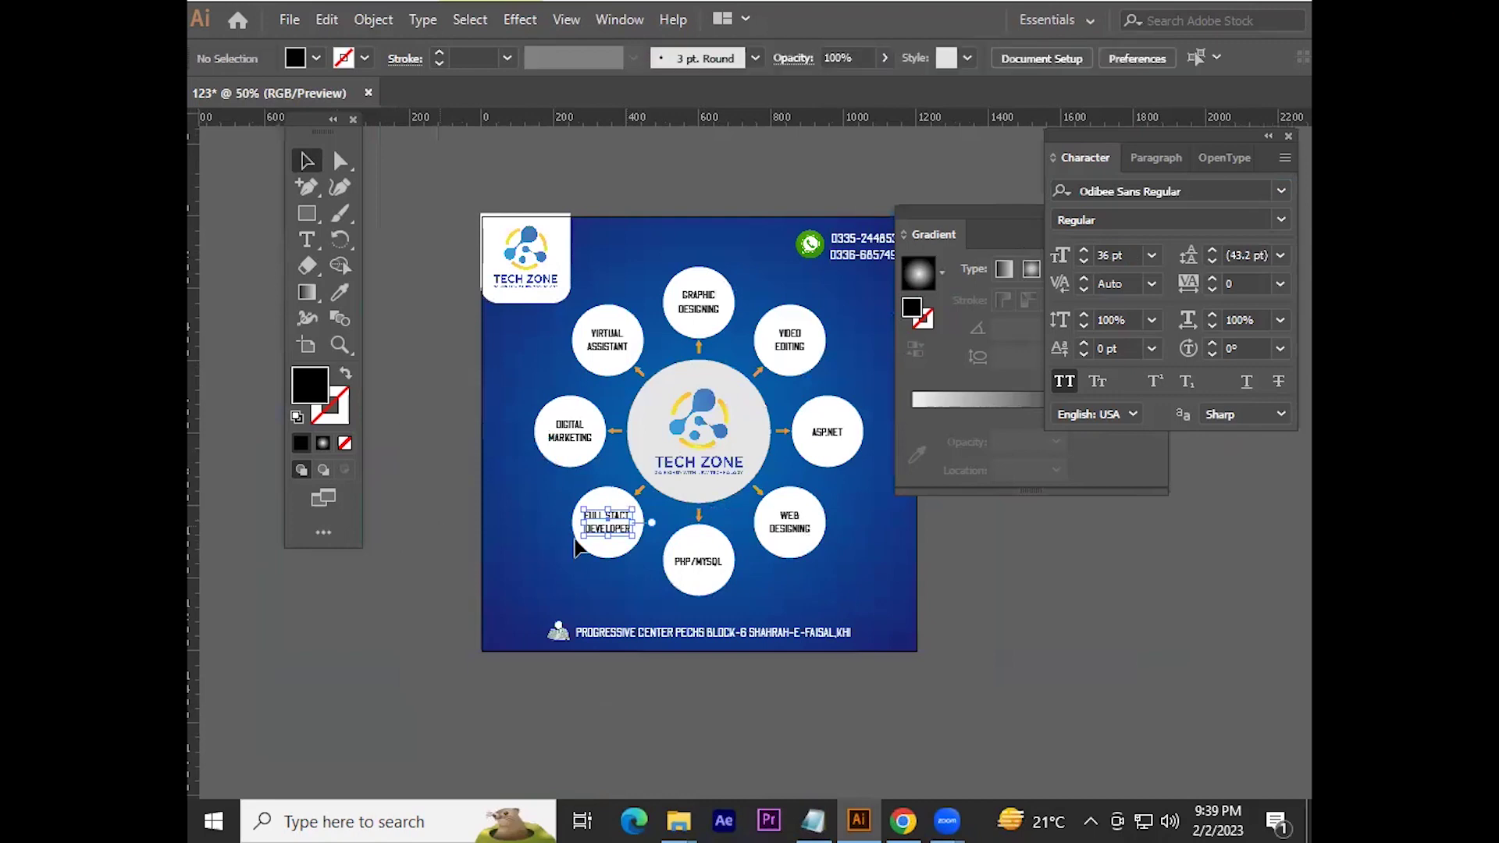
pyautogui.scroll(2, 547, 542)
pyautogui.scroll(3, 612, 533)
pyautogui.moveTo(667, 521); pyautogui.dragTo(667, 519)
pyautogui.scroll(-3, 625, 469)
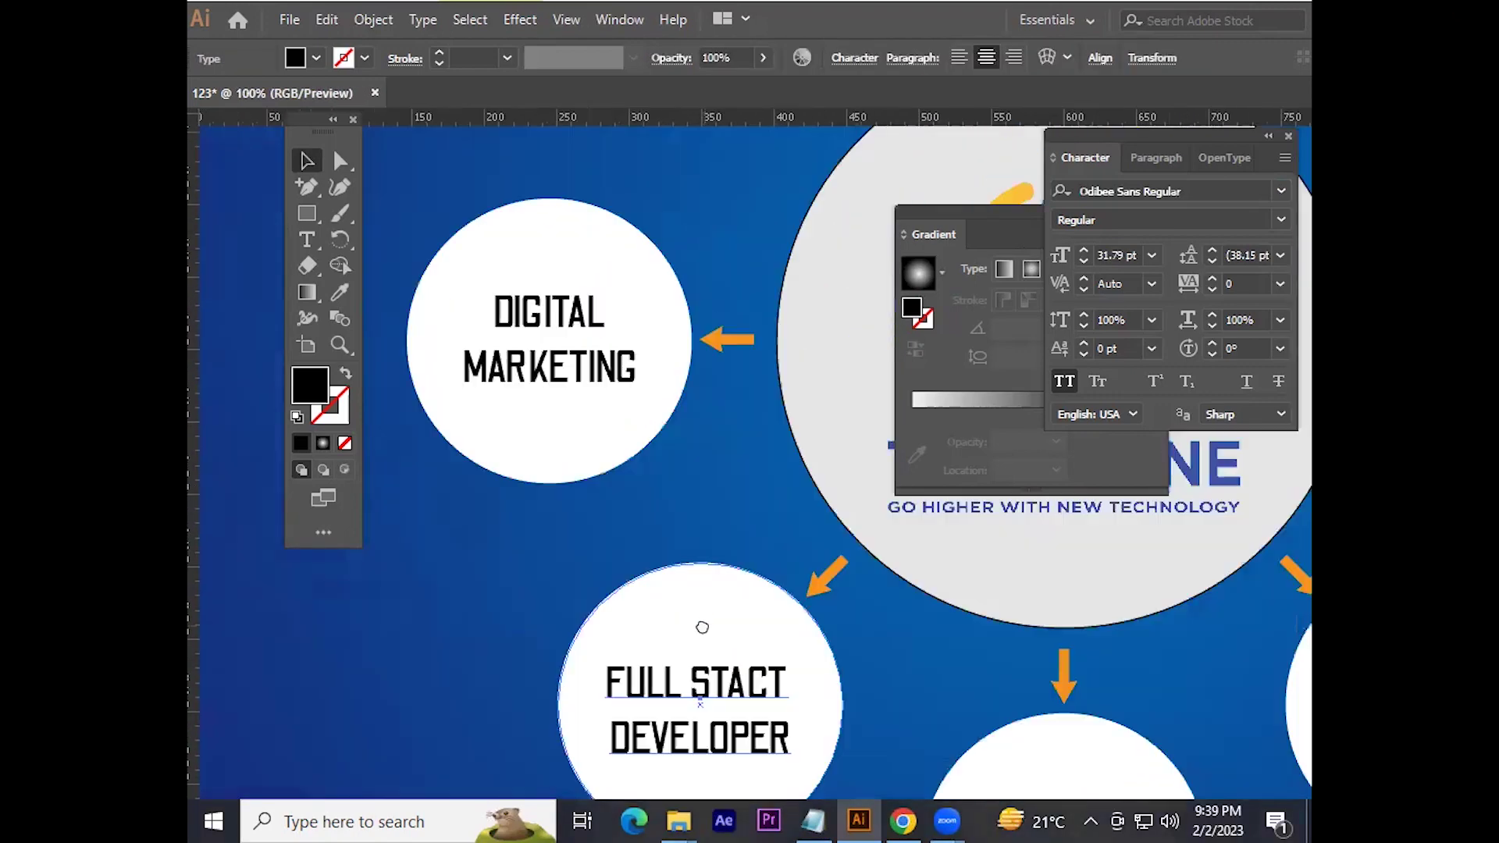
pyautogui.moveTo(591, 374); pyautogui.dragTo(590, 379)
pyautogui.scroll(-3, 591, 379)
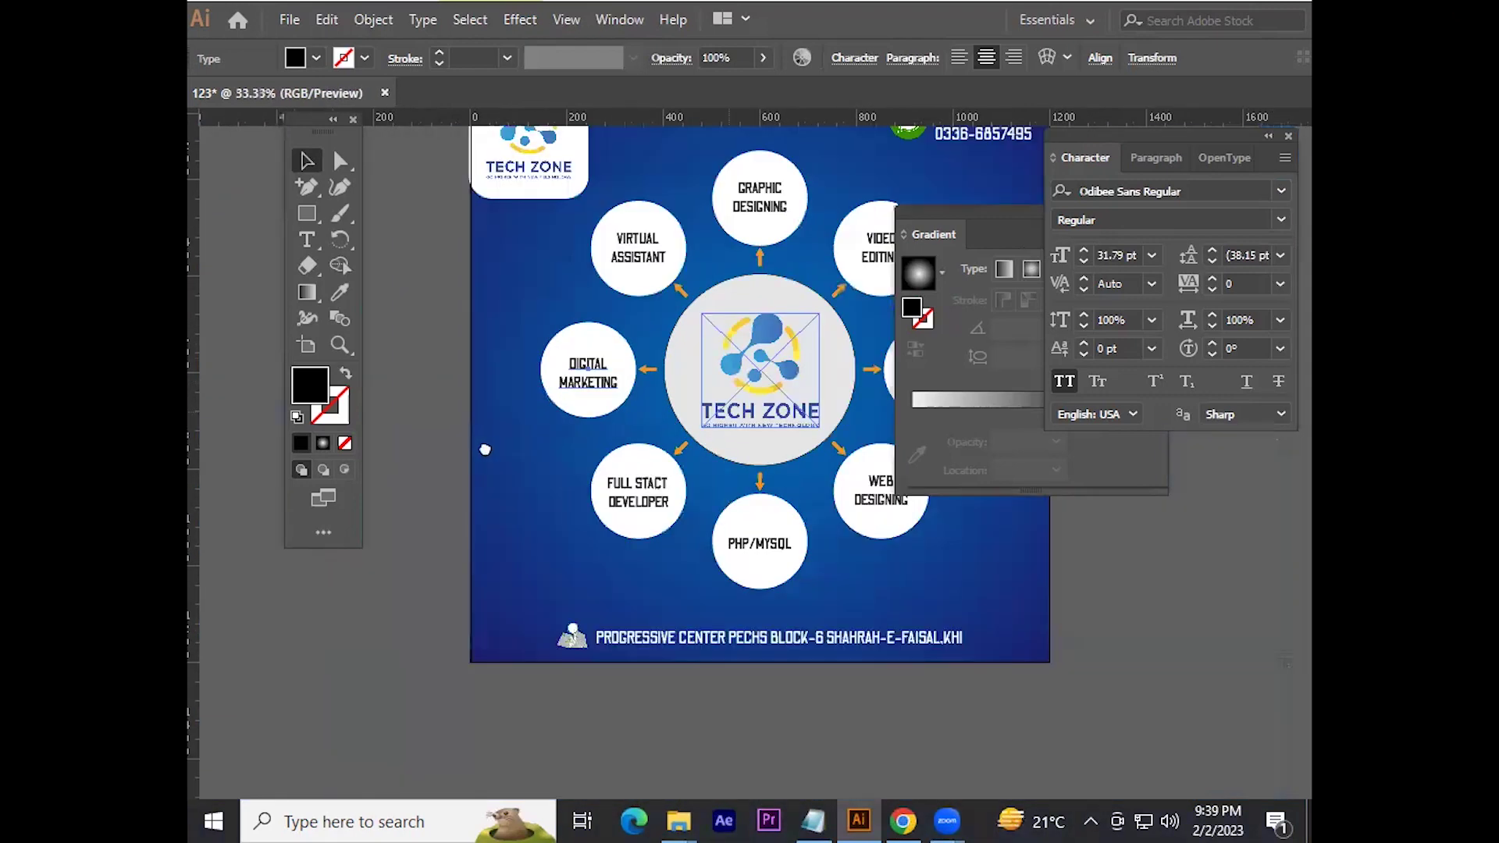
pyautogui.scroll(2, 684, 419)
pyautogui.scroll(-1, 703, 438)
pyautogui.scroll(-2, 754, 560)
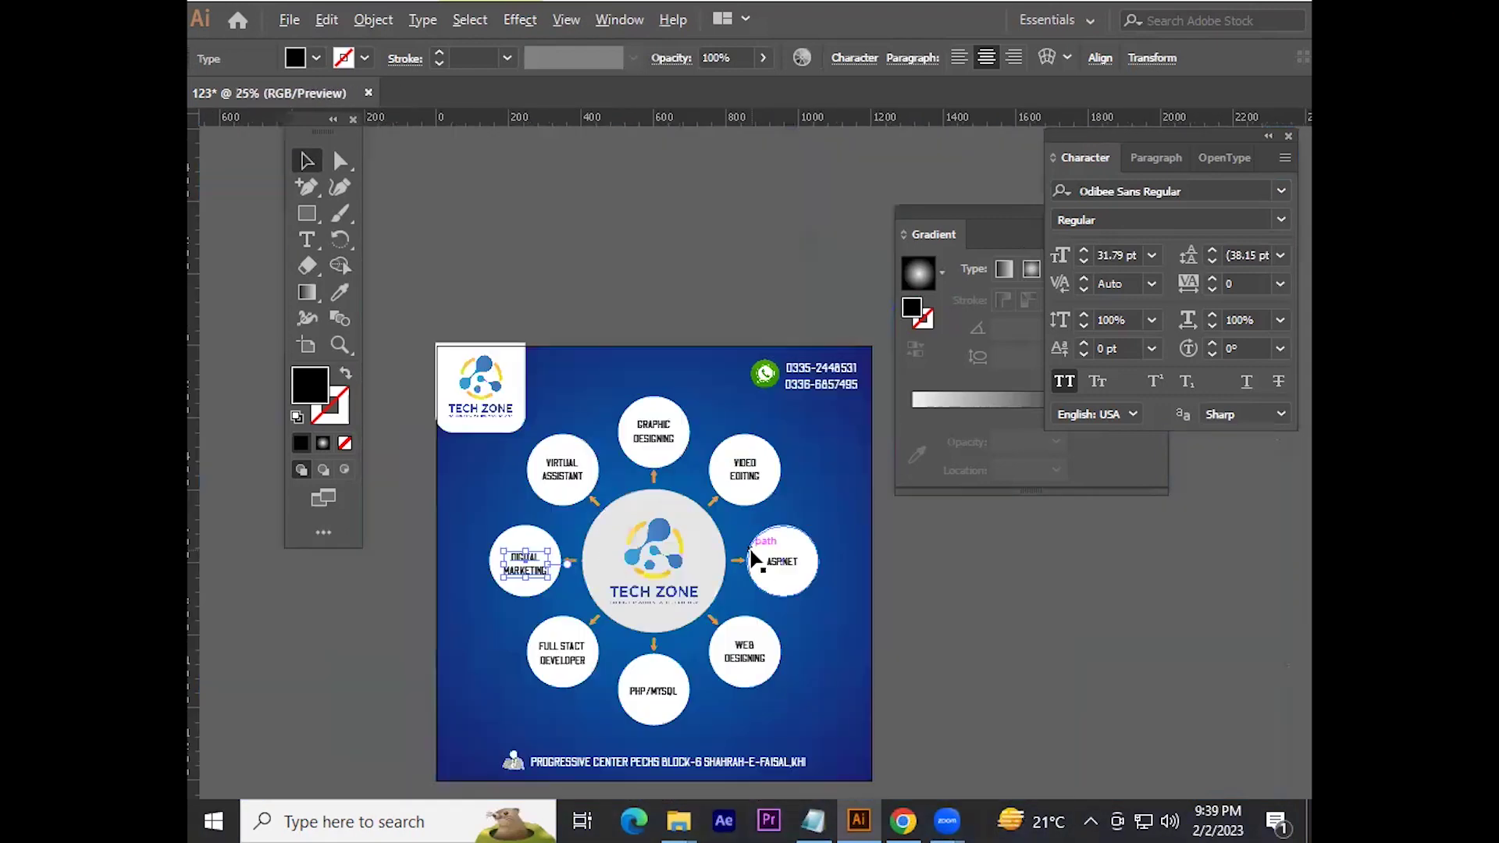
# Step: Close the Tools, Character and Gradient panels
pyautogui.click(353, 119)
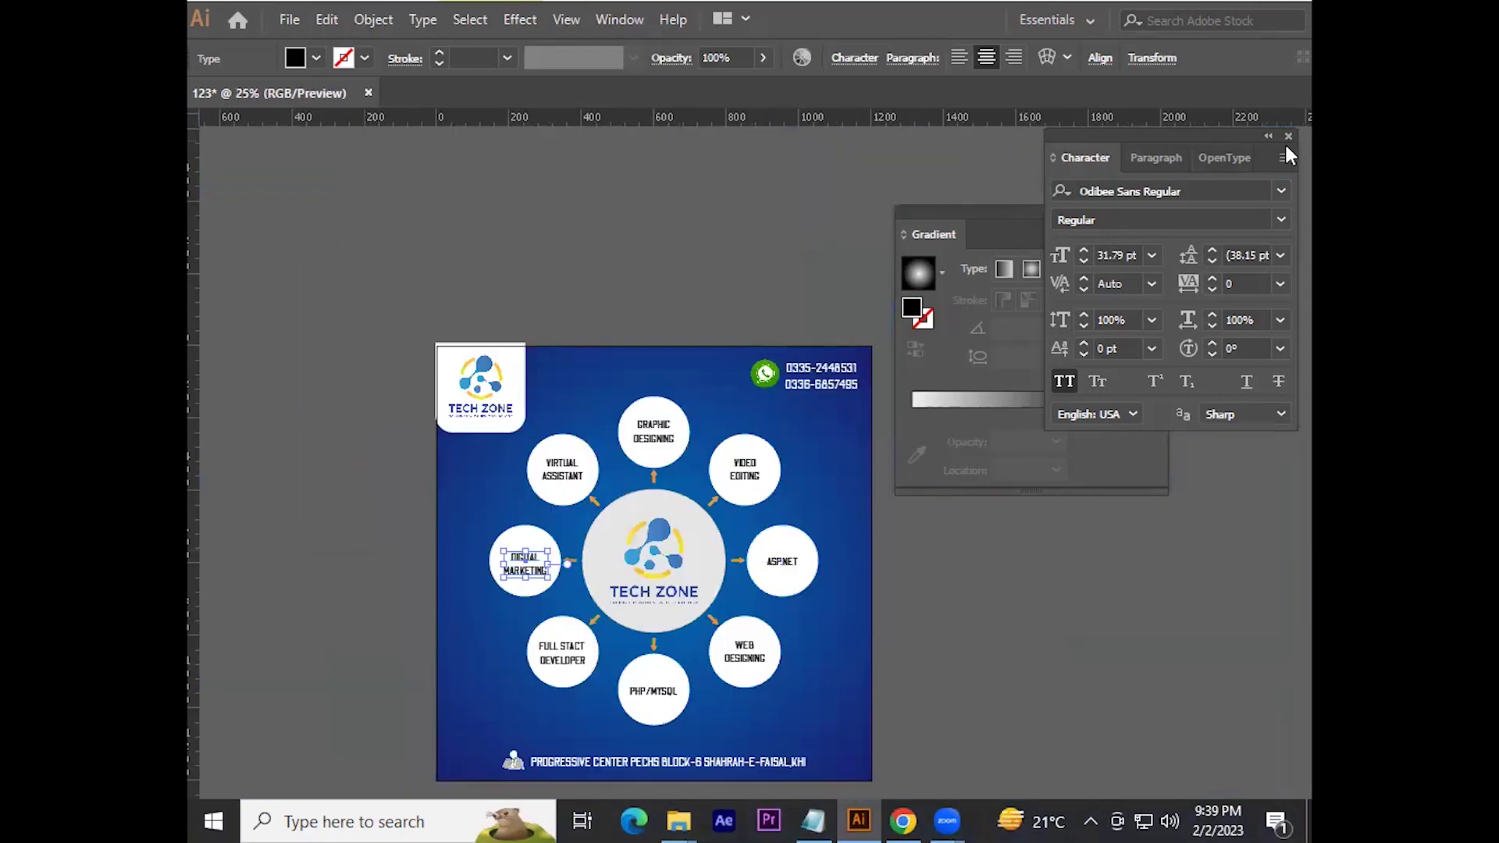
pyautogui.click(1288, 137)
pyautogui.click(1159, 210)
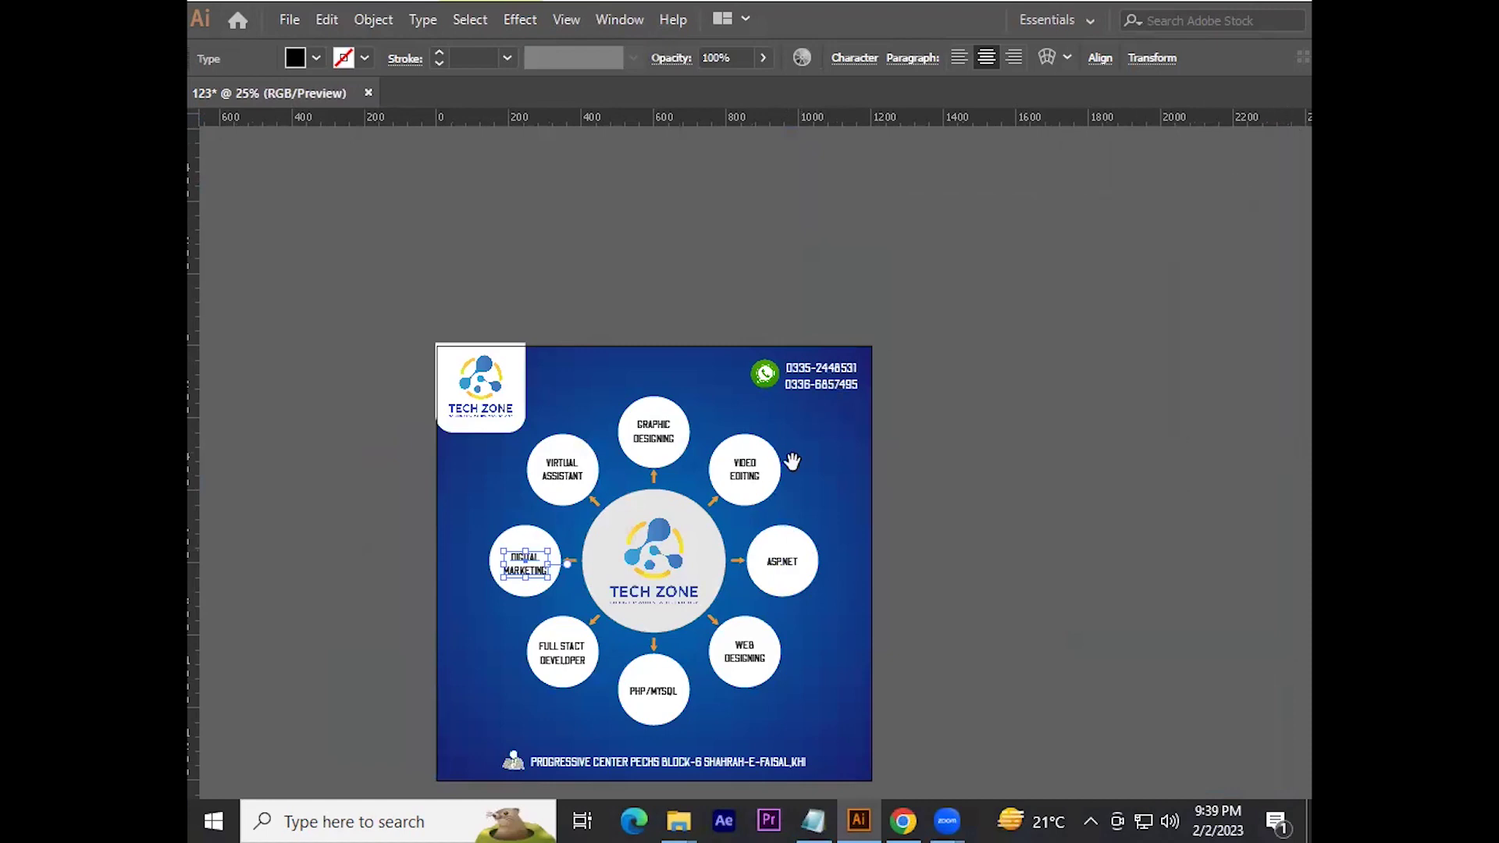
pyautogui.scroll(-2, 671, 484)
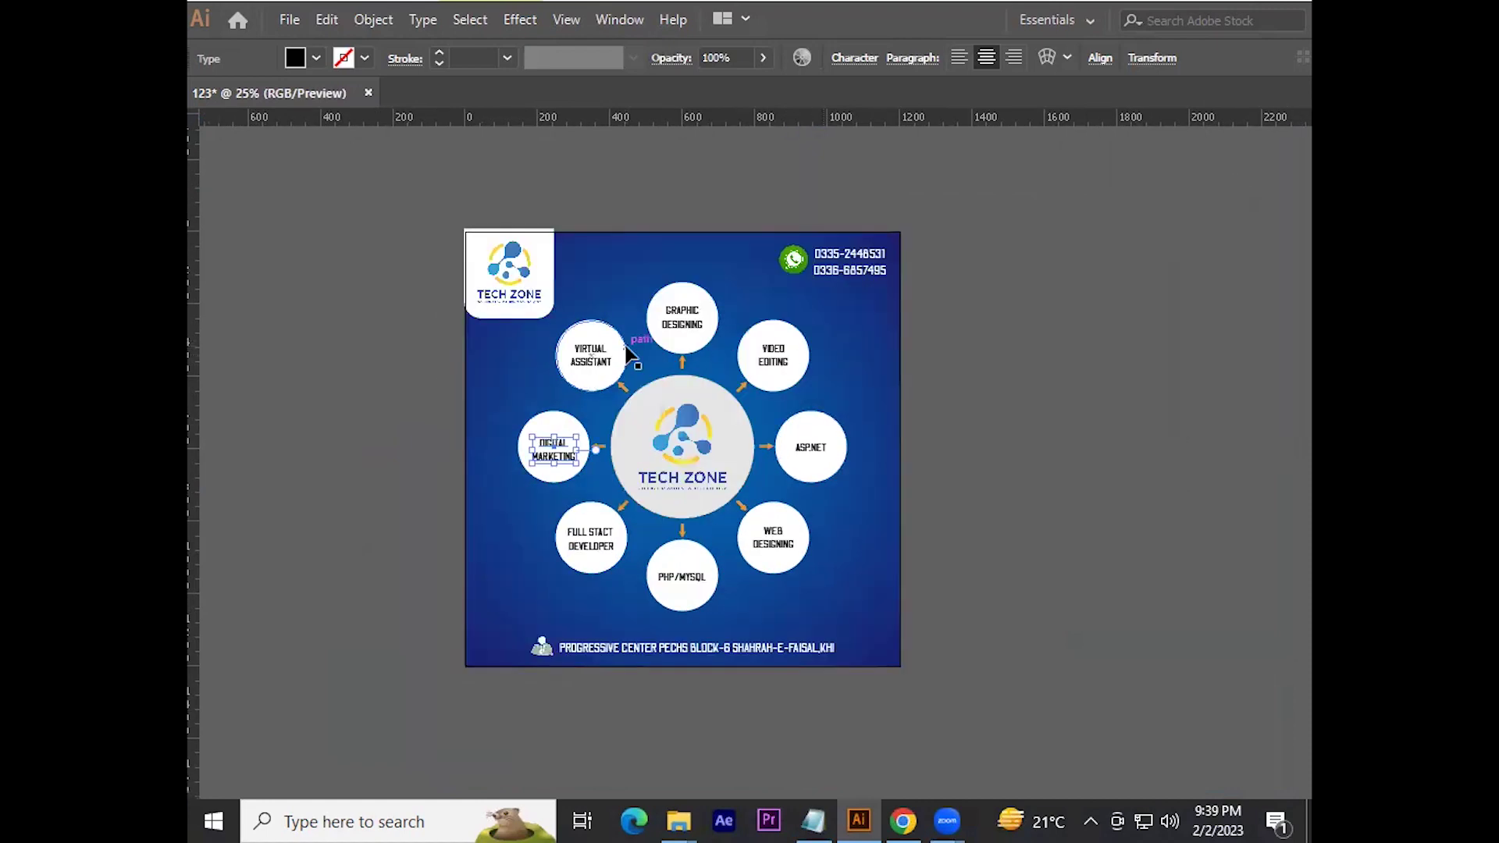
pyautogui.scroll(4, 504, 266)
pyautogui.click(590, 295)
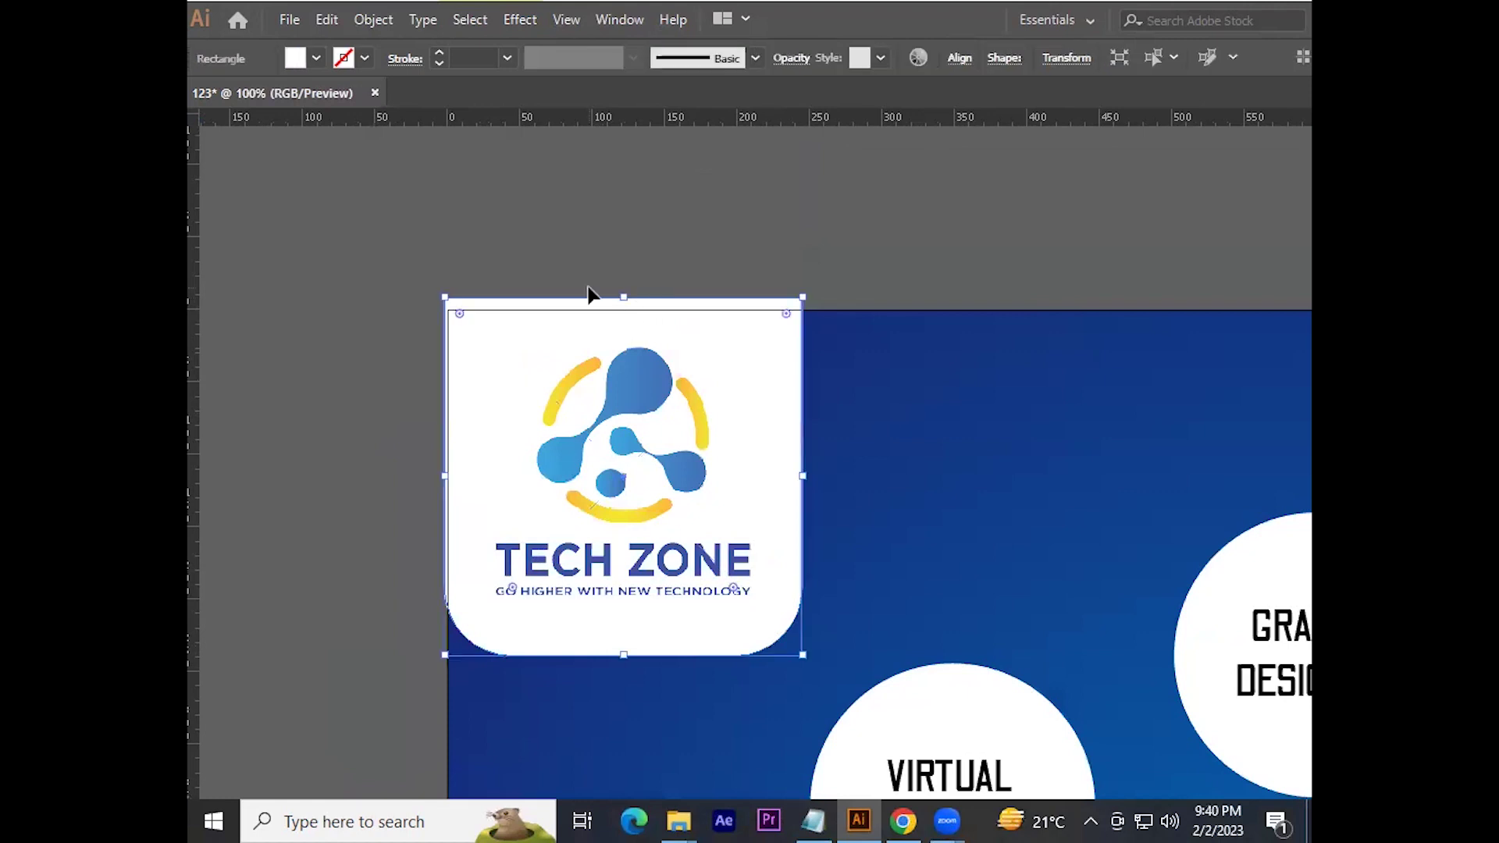
# Step: Align the logo's white backing to the artboard top, then view the finished post full screen
pyautogui.moveTo(627, 297); pyautogui.dragTo(627, 310)
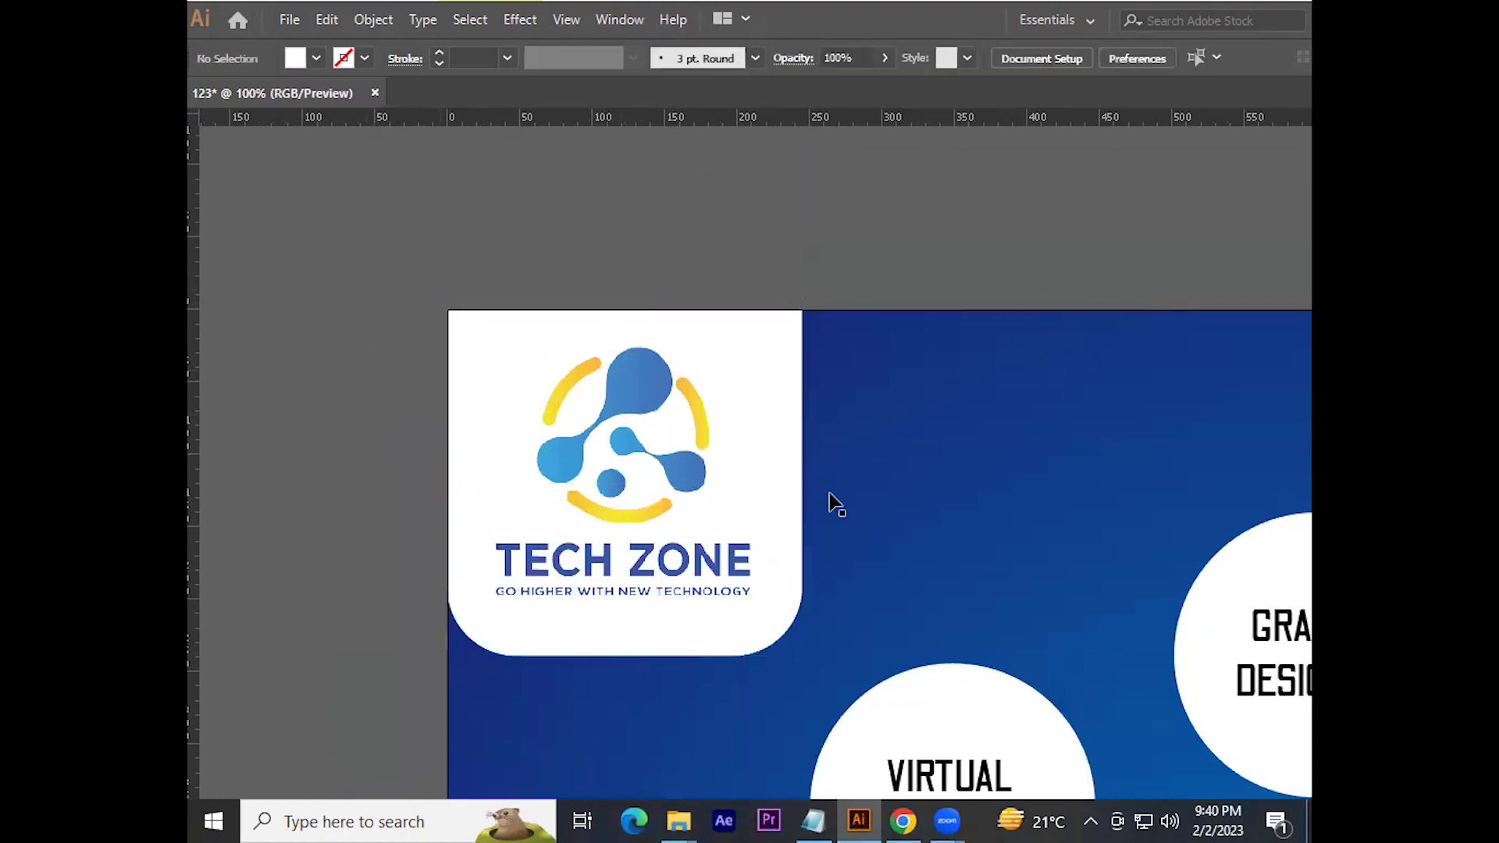
pyautogui.scroll(-4, 829, 500)
pyautogui.moveTo(1132, 561); pyautogui.dragTo(878, 350)
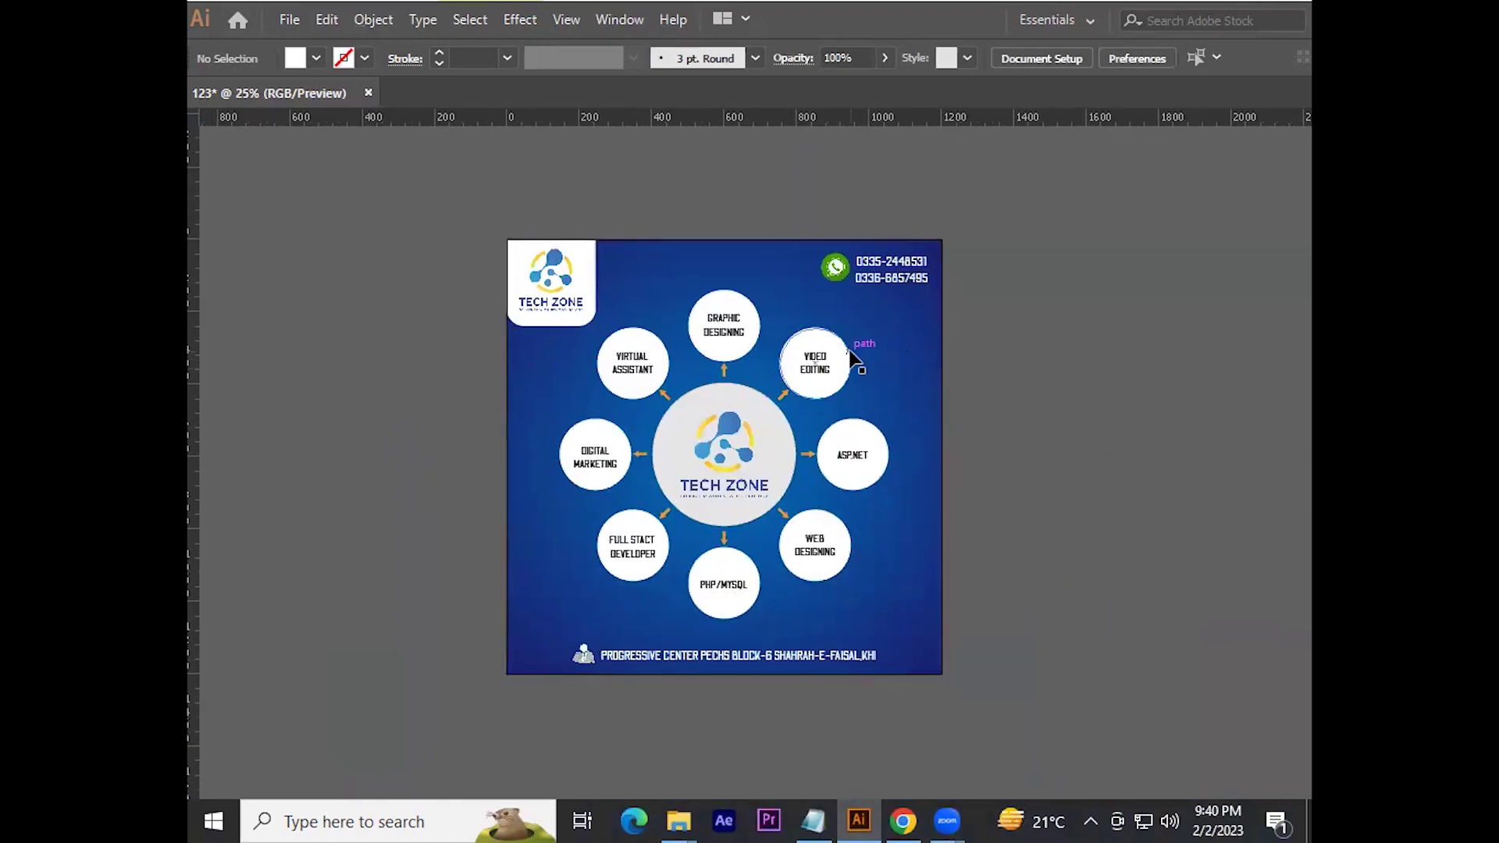
pyautogui.press('f')
pyautogui.hotkey('ctrl', '0')
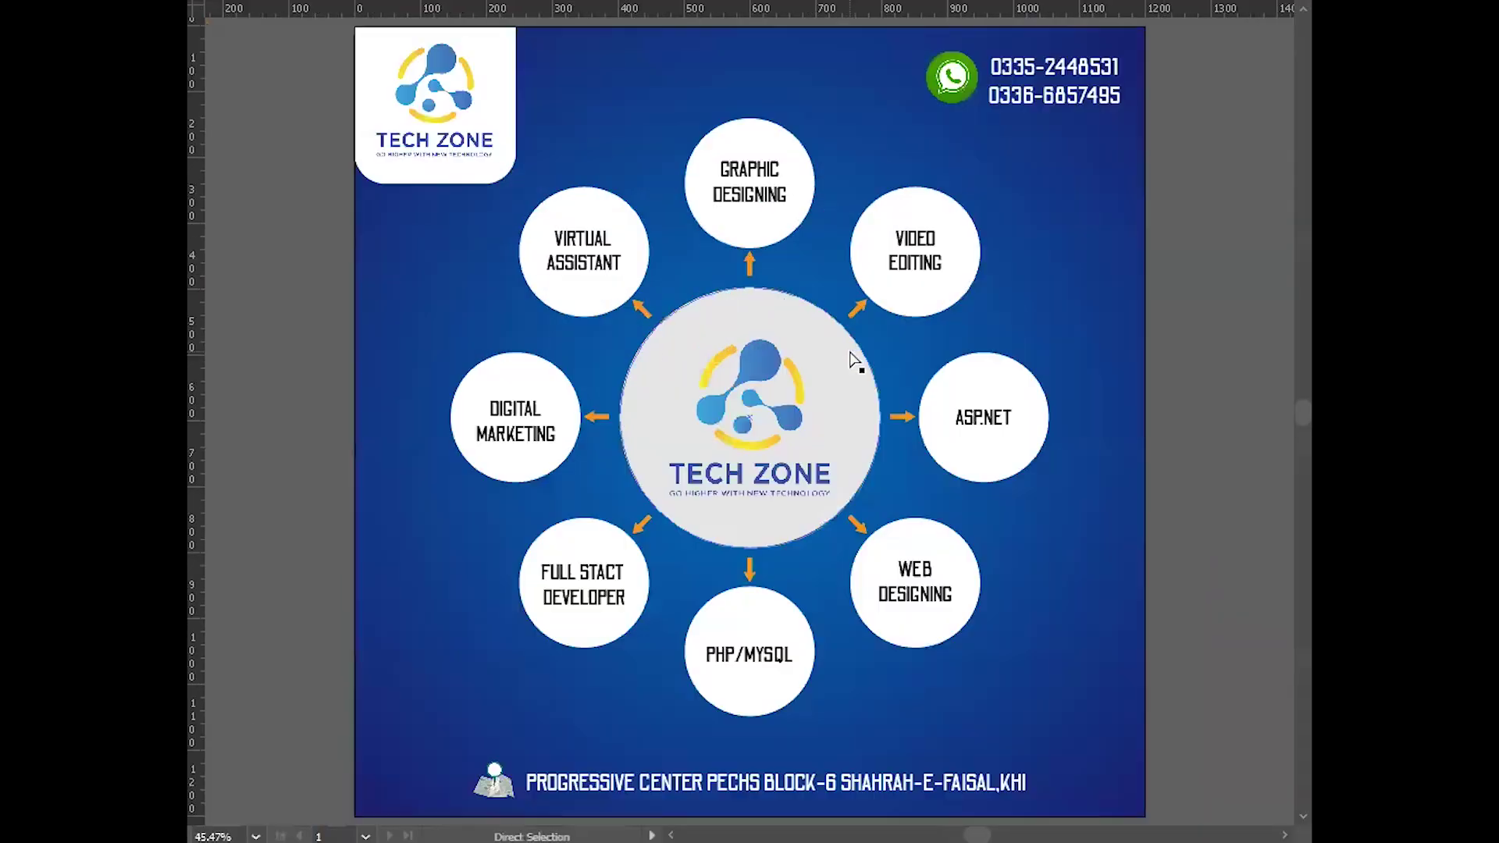
pyautogui.hotkey('ctrl', '-')
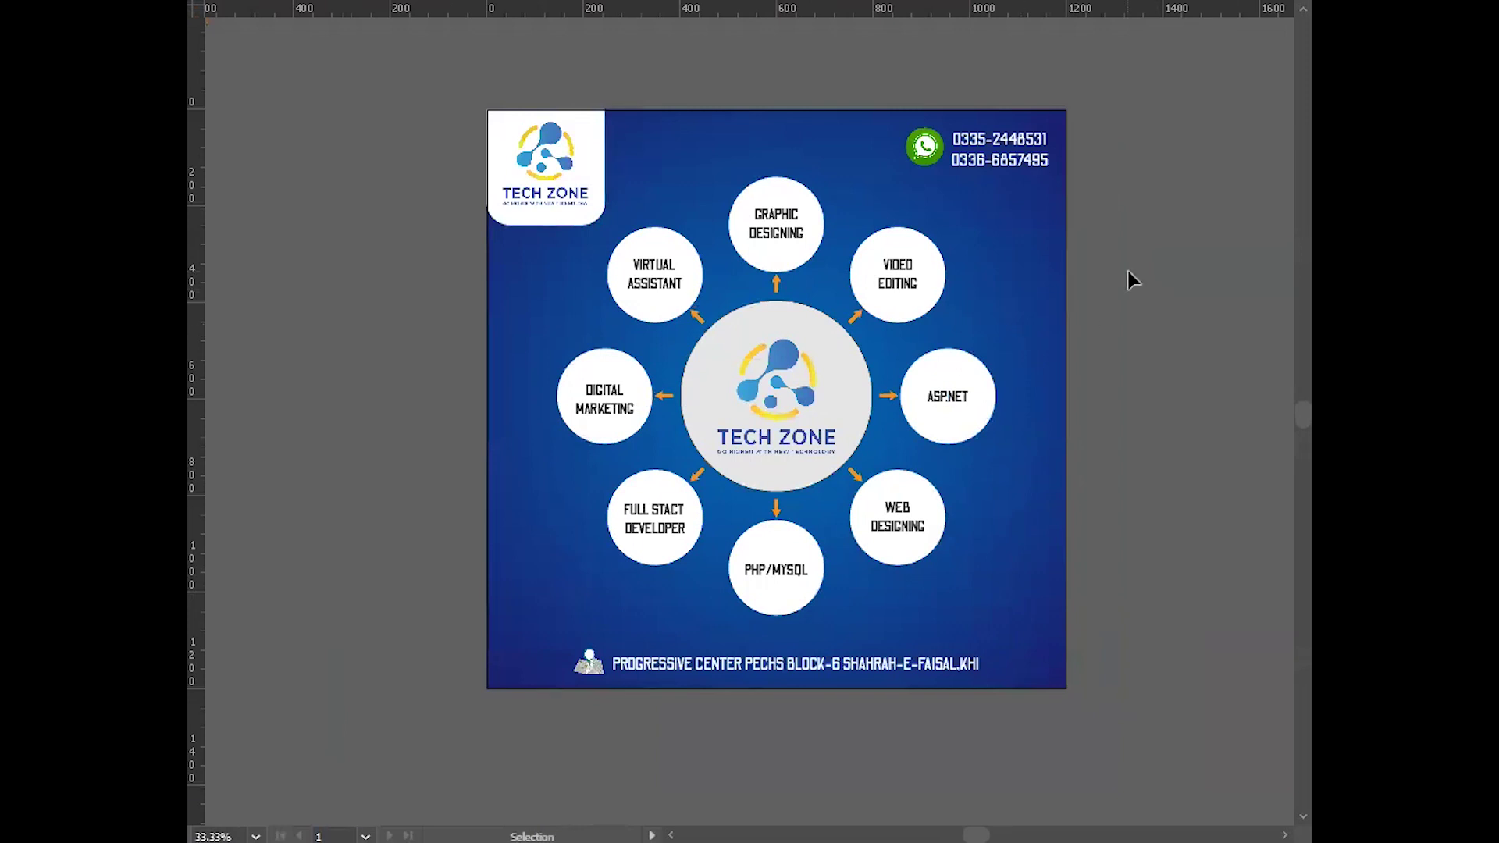